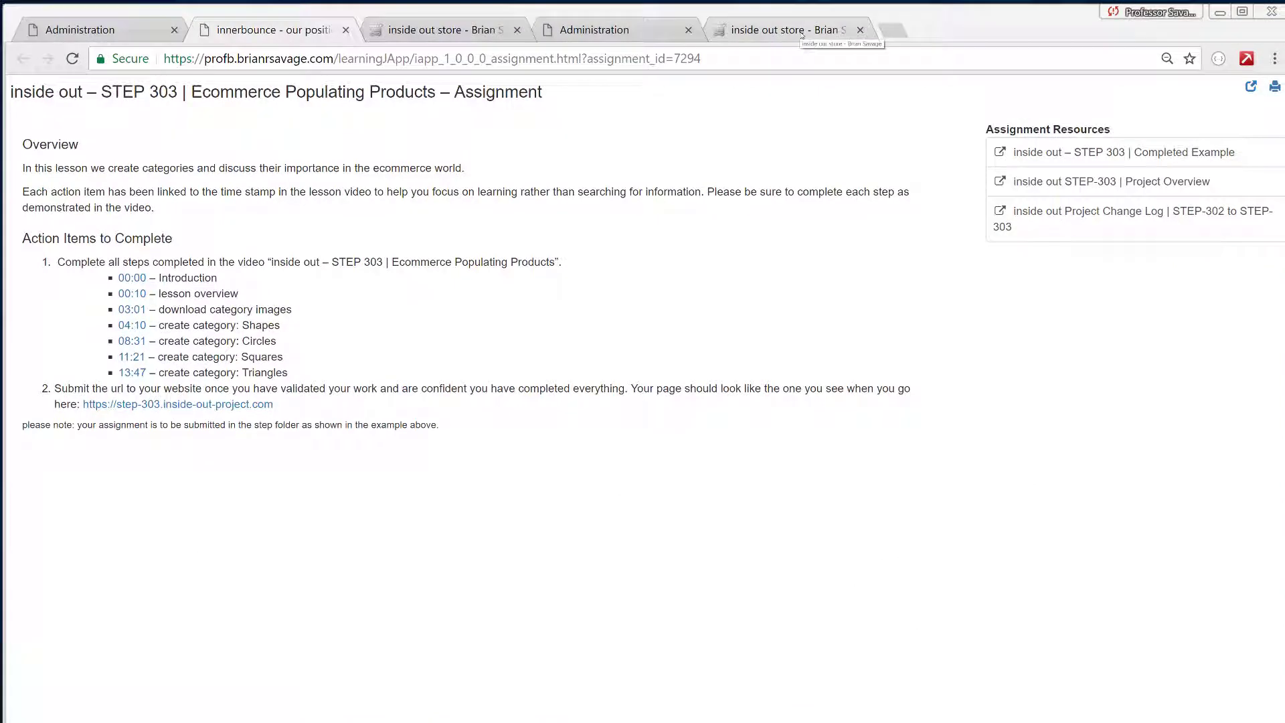
- Open the full Shapes category in the completed example store and review its description, subcategories and products
left_click(801, 30)
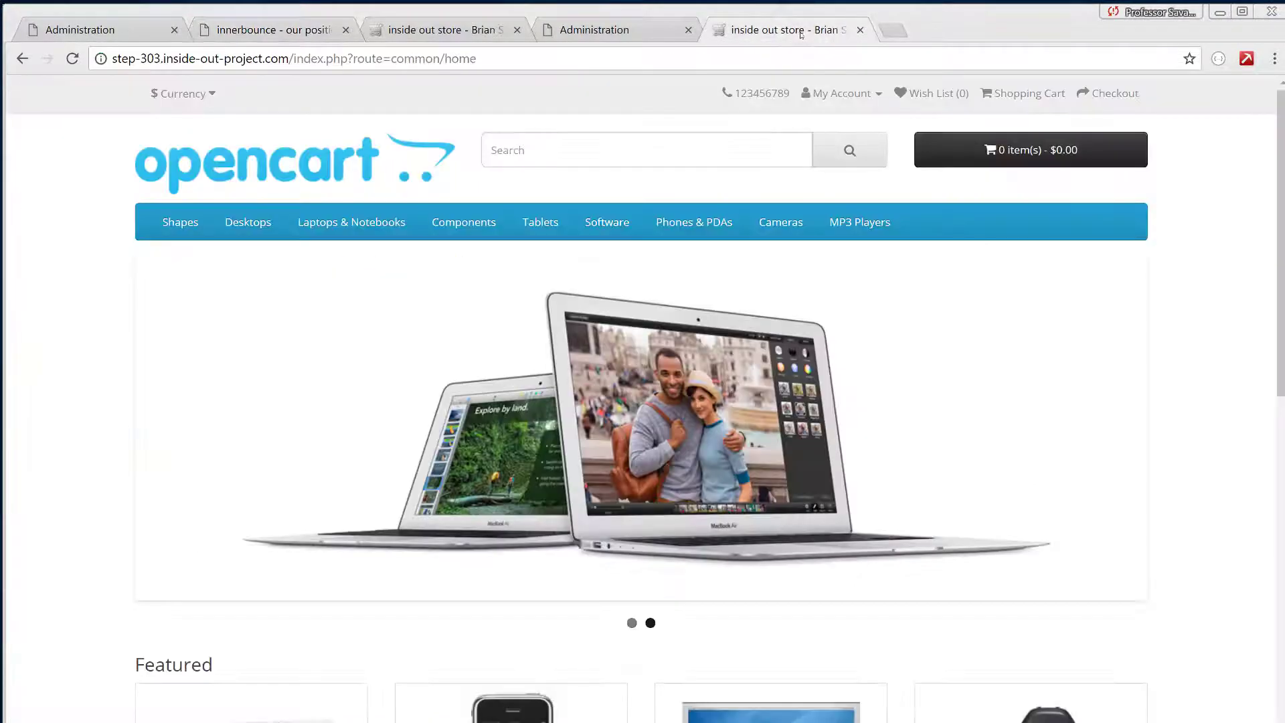
mouse_move(178, 222)
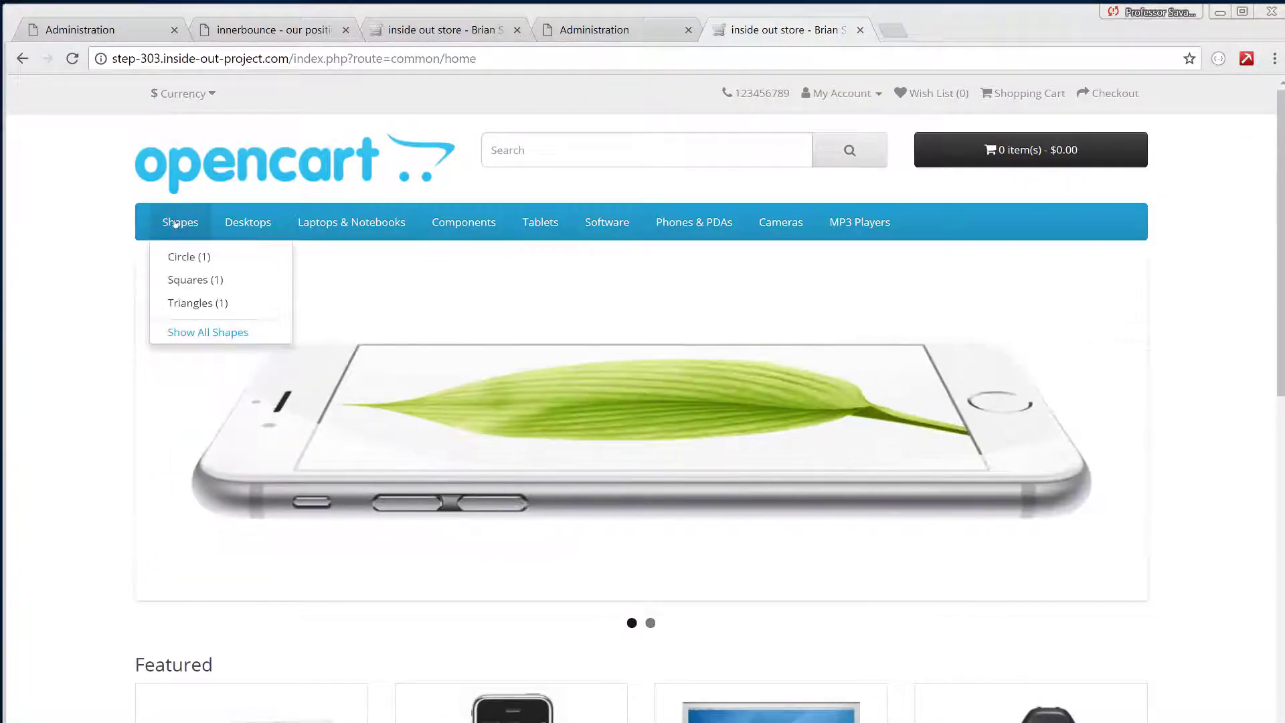
left_click(206, 332)
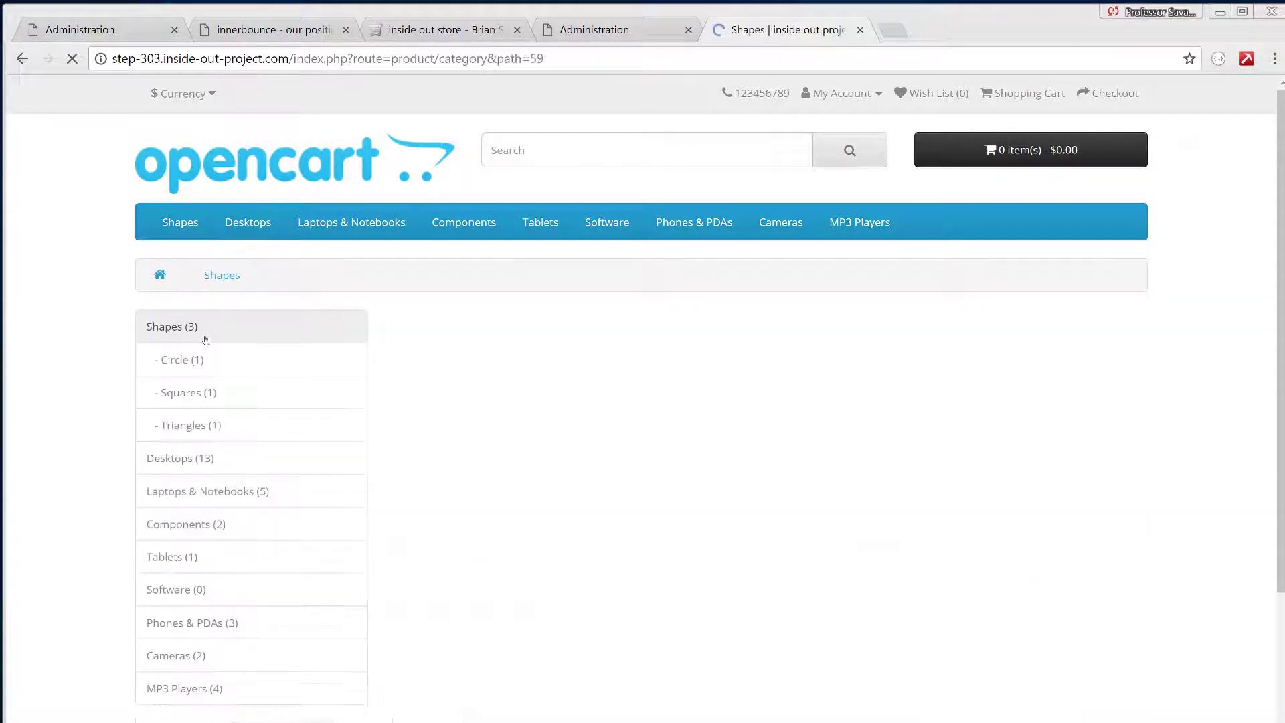
scroll(650, 382, "down", 5)
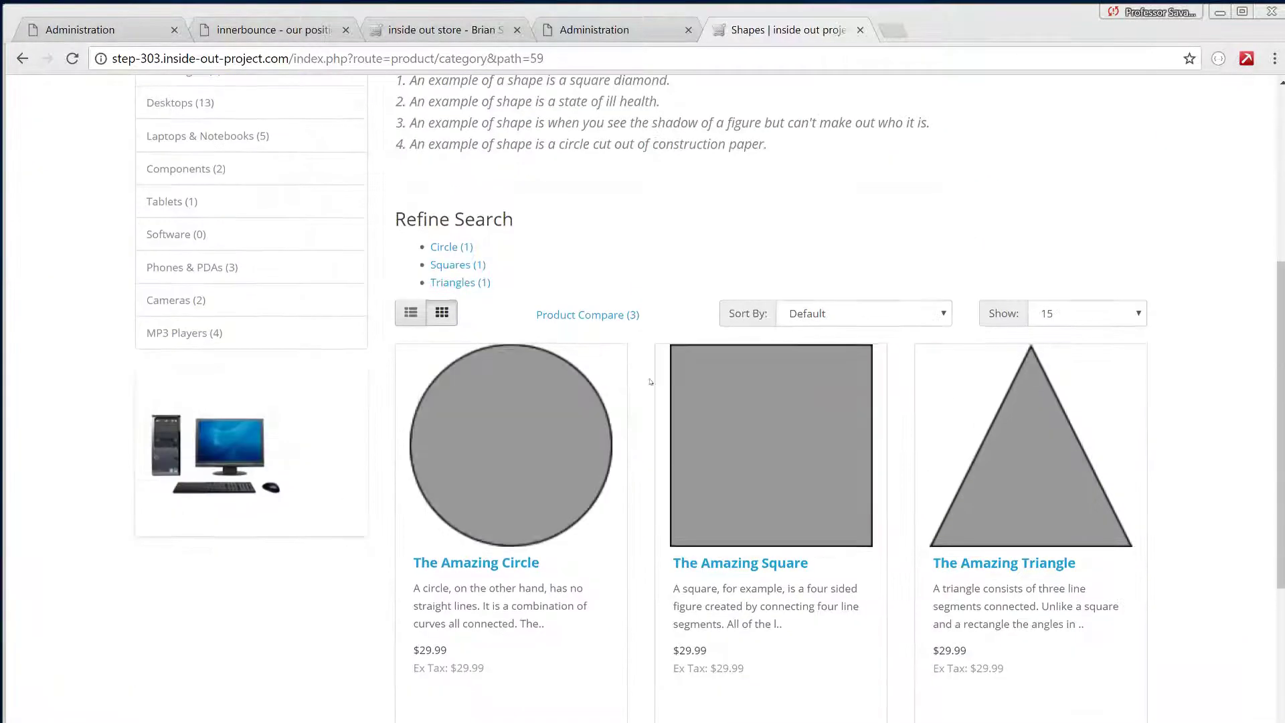
scroll(650, 382, "down", 4)
scroll(650, 381, "up", 8)
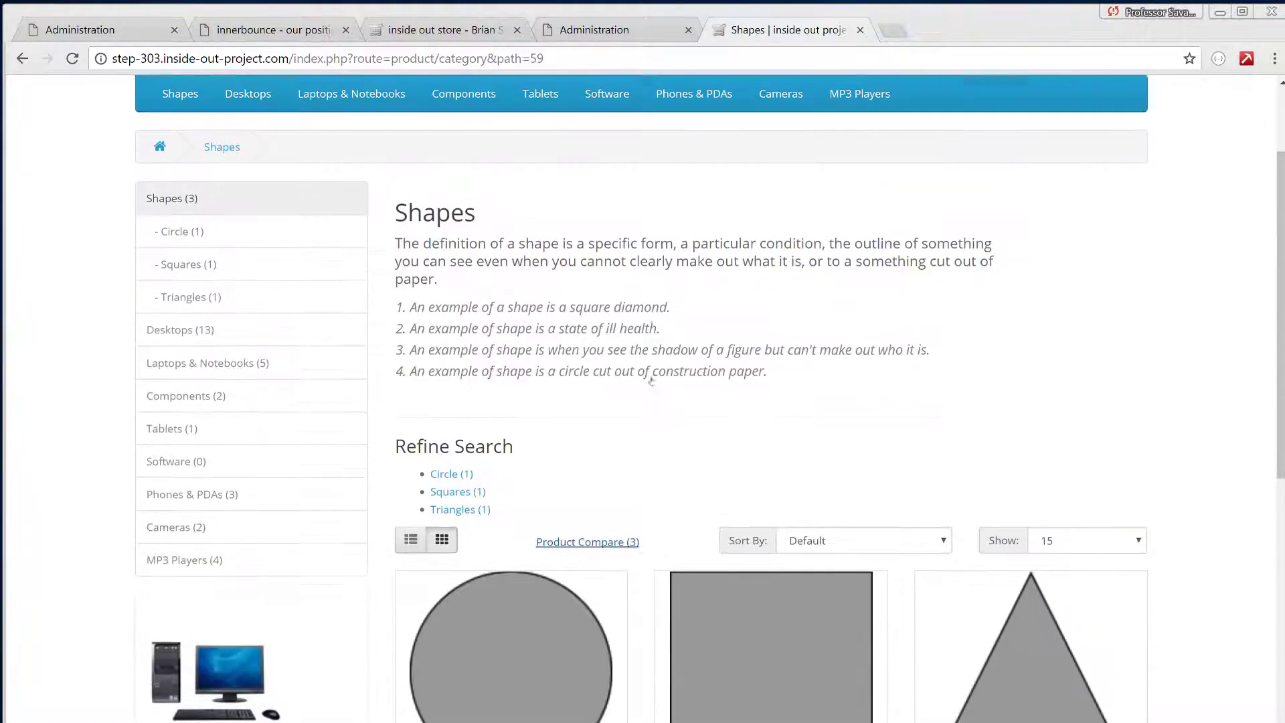
scroll(652, 381, "up", 2)
scroll(651, 381, "down", 2)
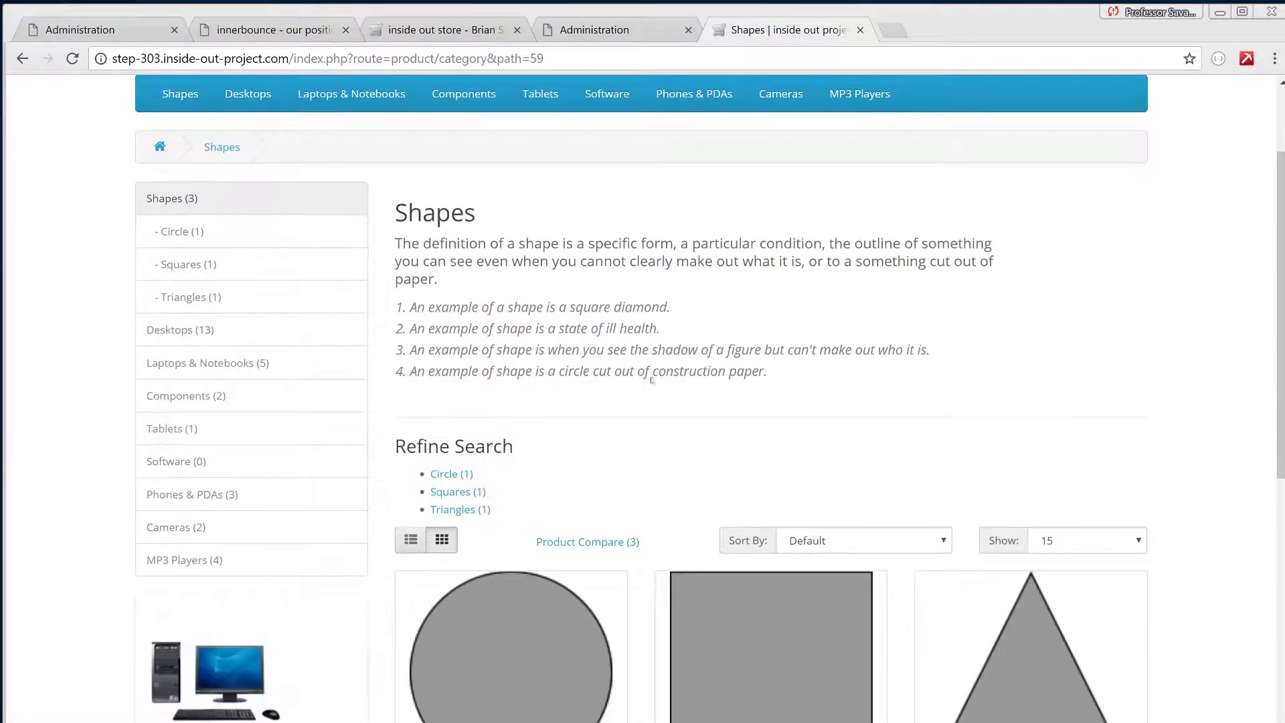
- Browse the Circle, Squares and Triangles subcategories, and preview the green image of The Amazing Triangle
left_click(250, 235)
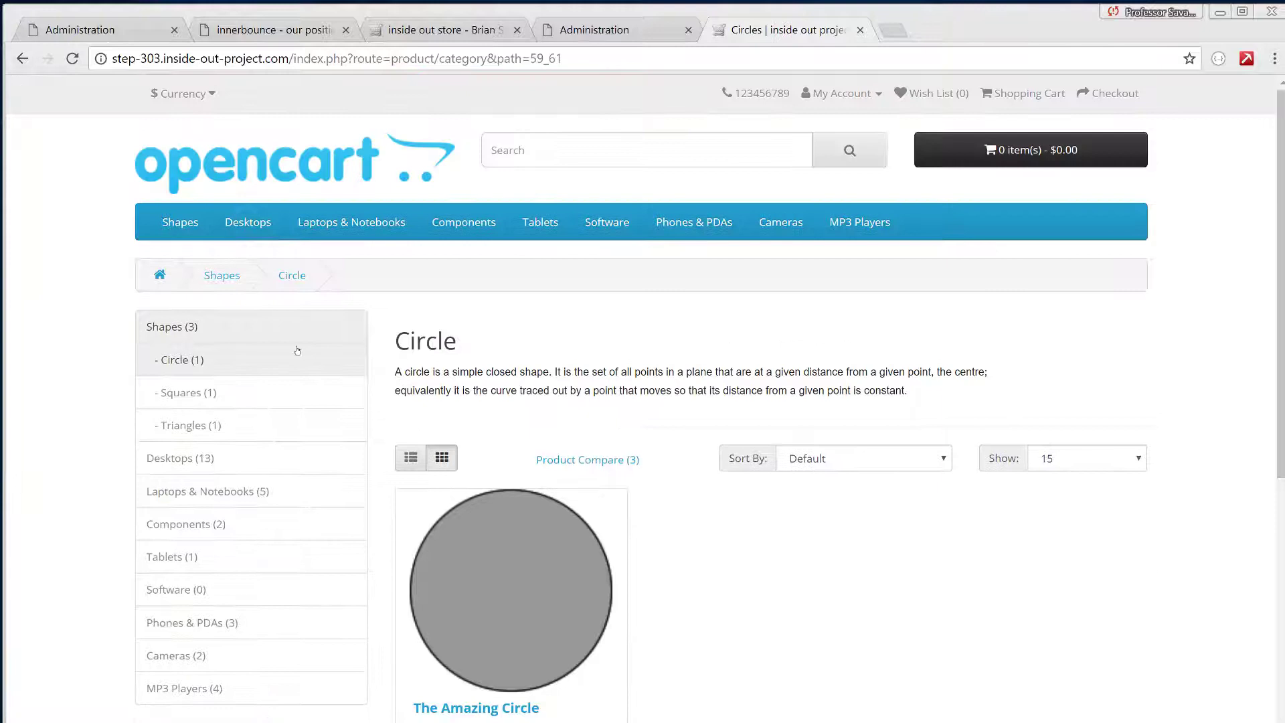
left_click(206, 393)
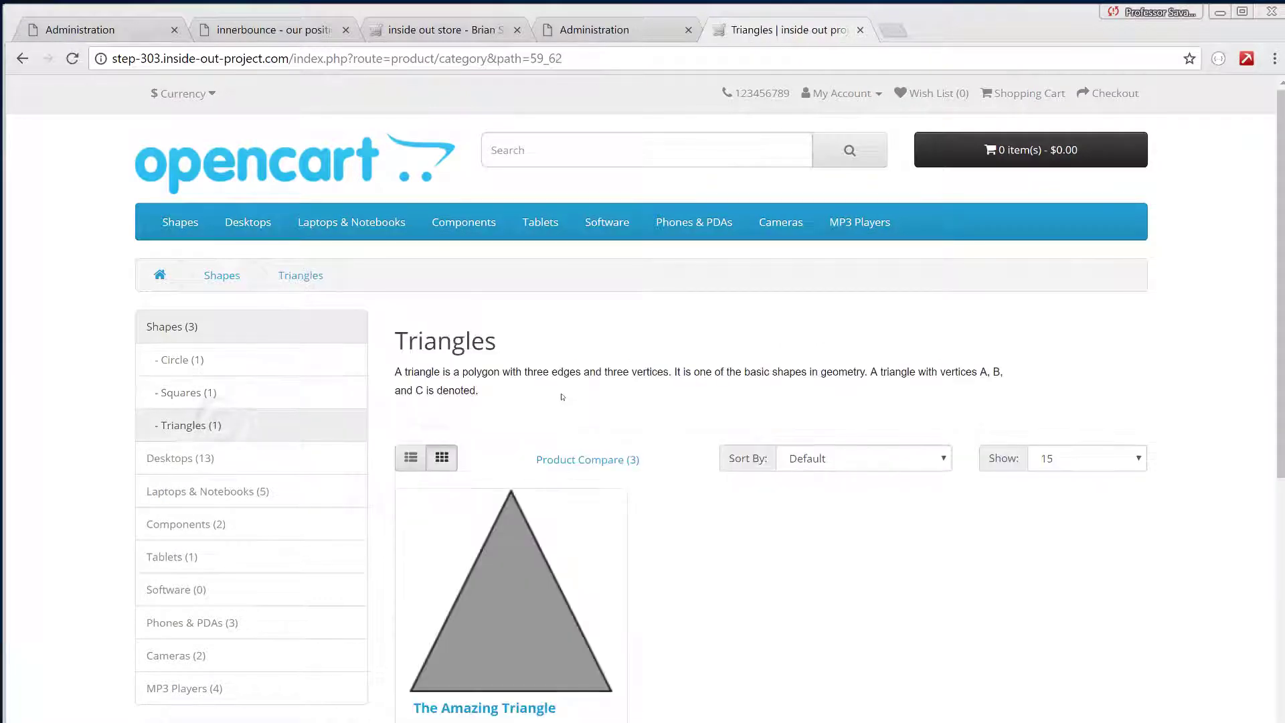
scroll(561, 397, "down", 2)
left_click(545, 419)
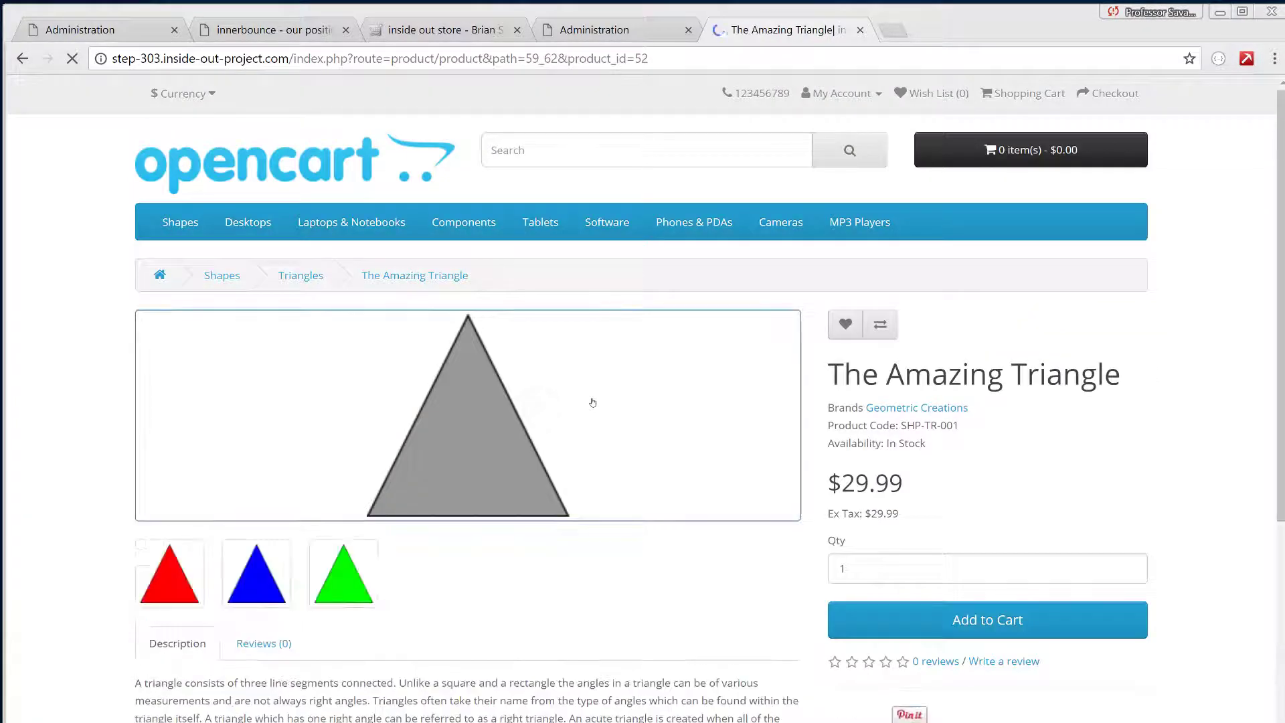
left_click(338, 589)
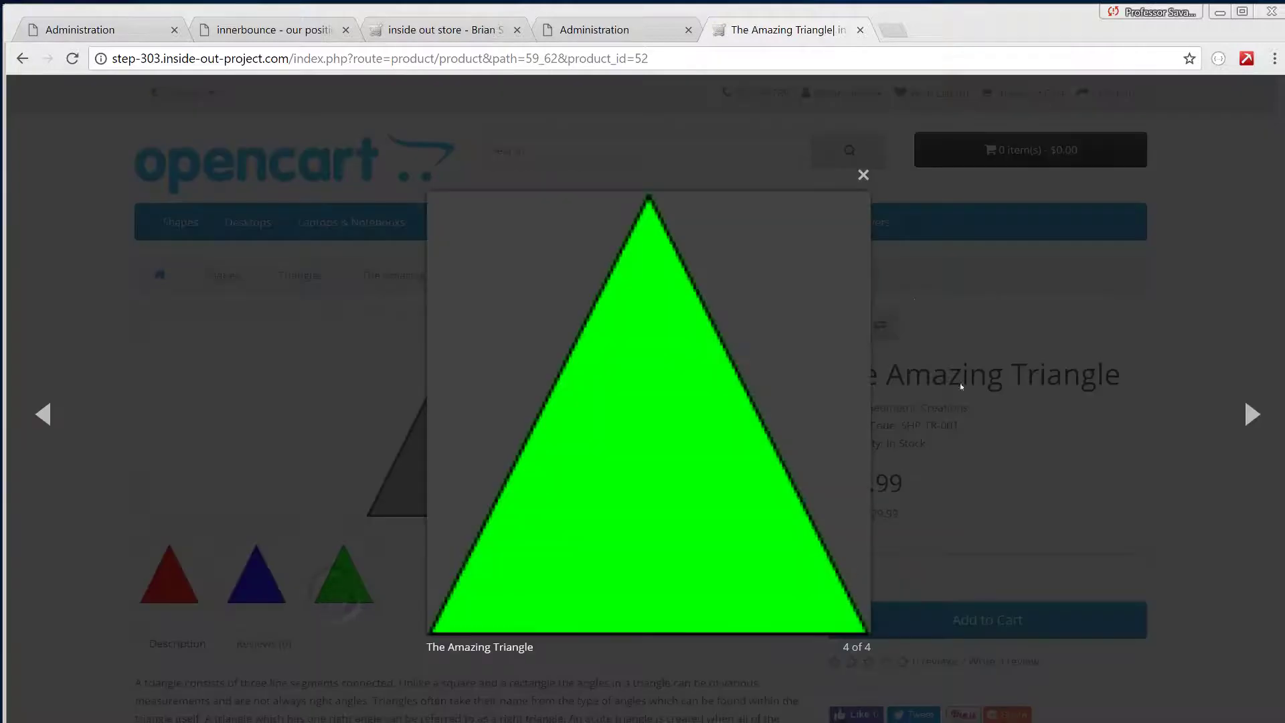
left_click(864, 174)
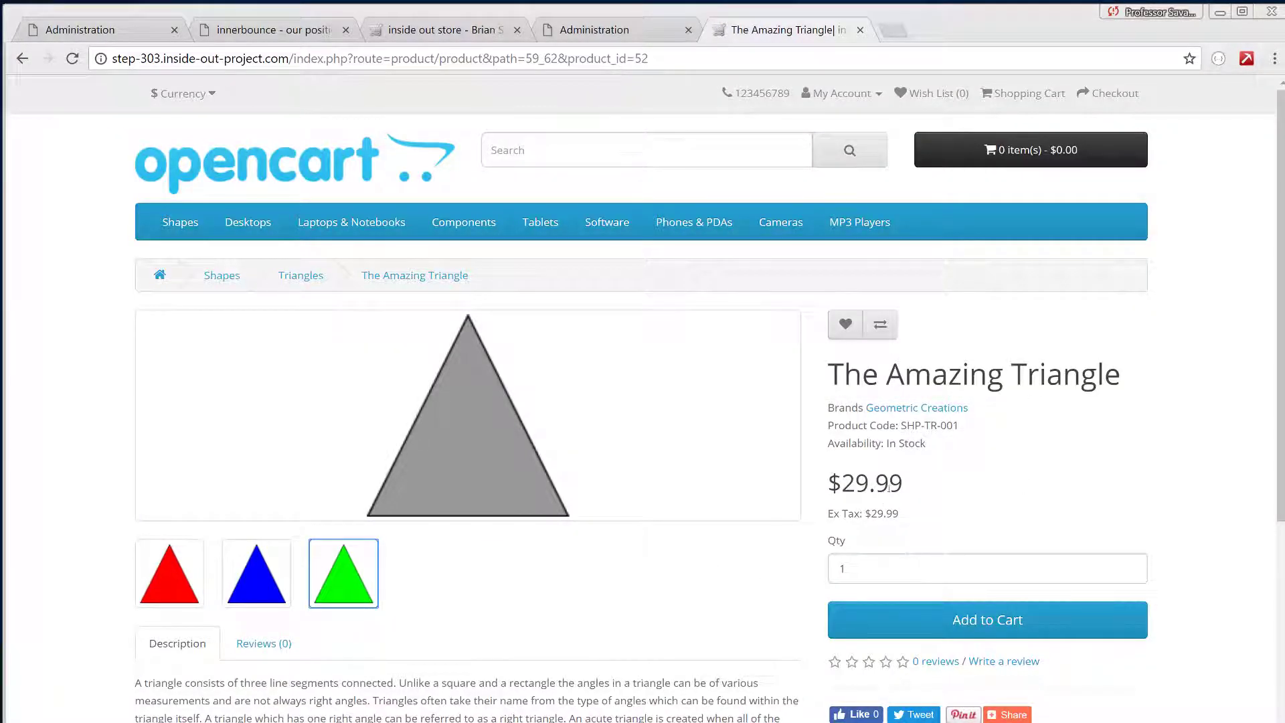
- View the Geometric Creations brand page and examine the details and tags of The Amazing Square
left_click(925, 411)
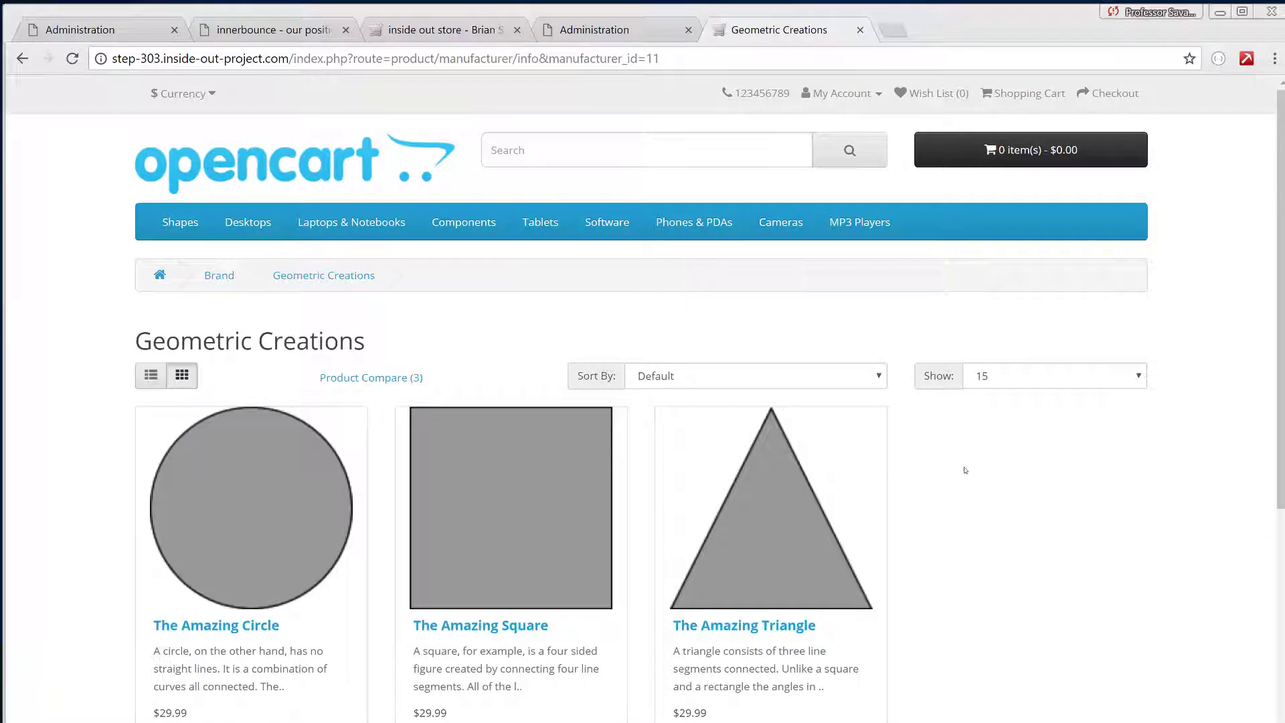
scroll(964, 468, "down", 2)
scroll(964, 468, "up", 1)
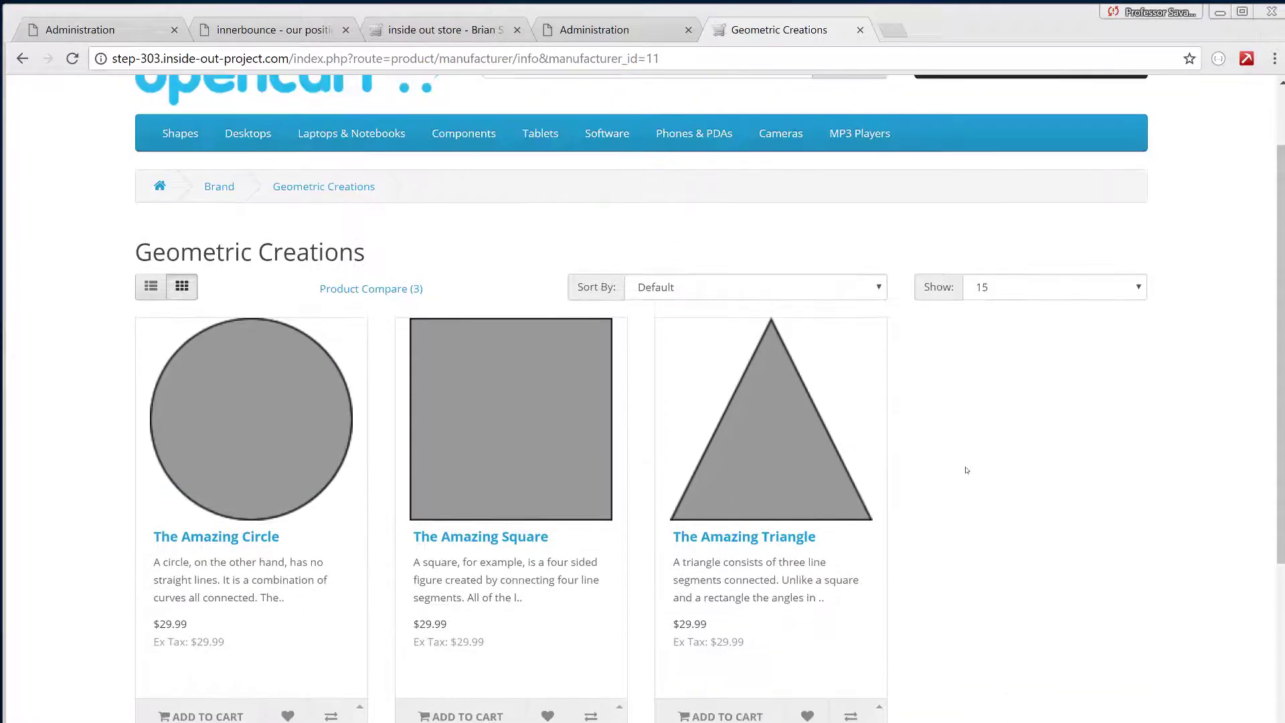
left_click(499, 402)
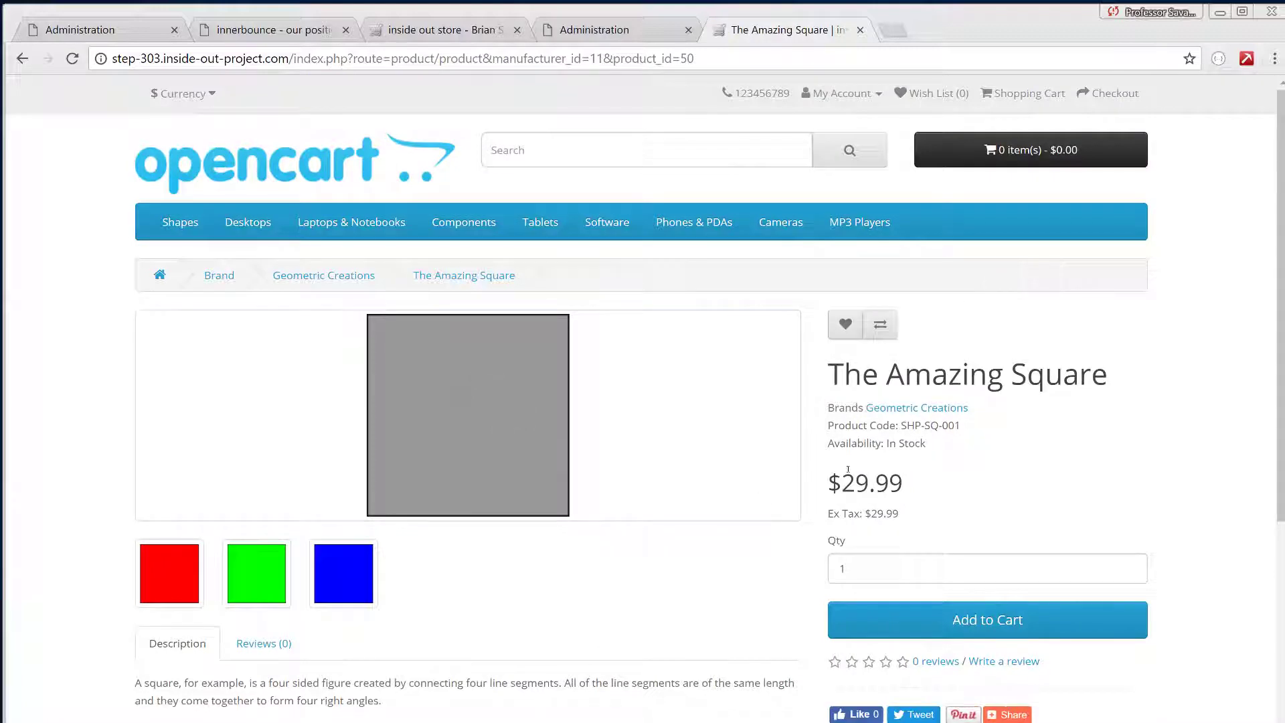
scroll(828, 476, "down", 1)
scroll(828, 476, "down", 1)
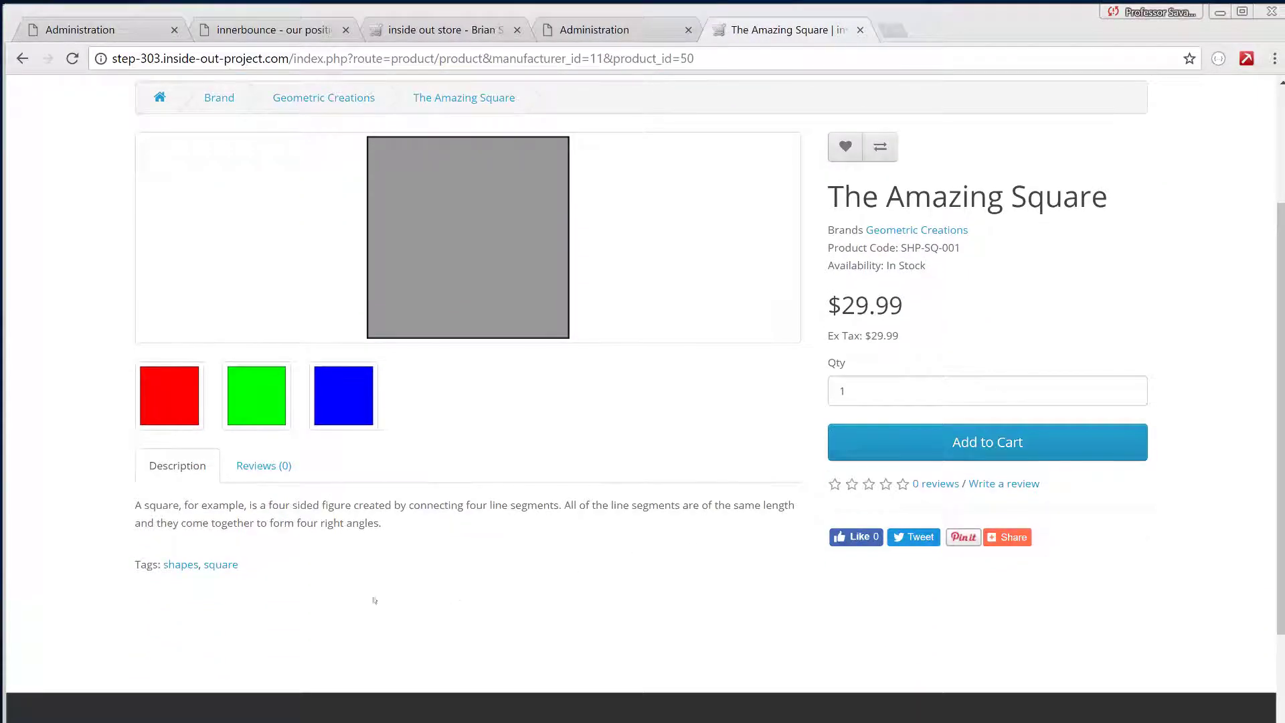
- List the products tagged "shapes" and open The Amazing Square from that list
left_click(186, 570)
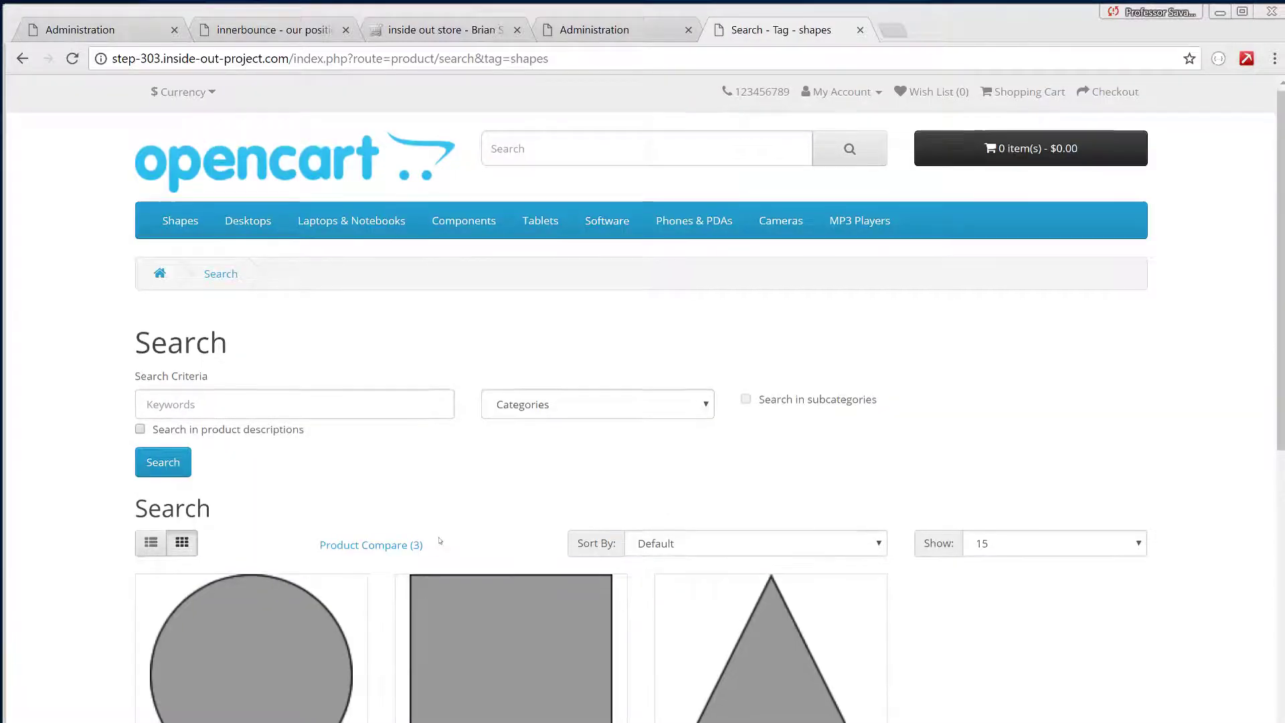
scroll(439, 541, "down", 4)
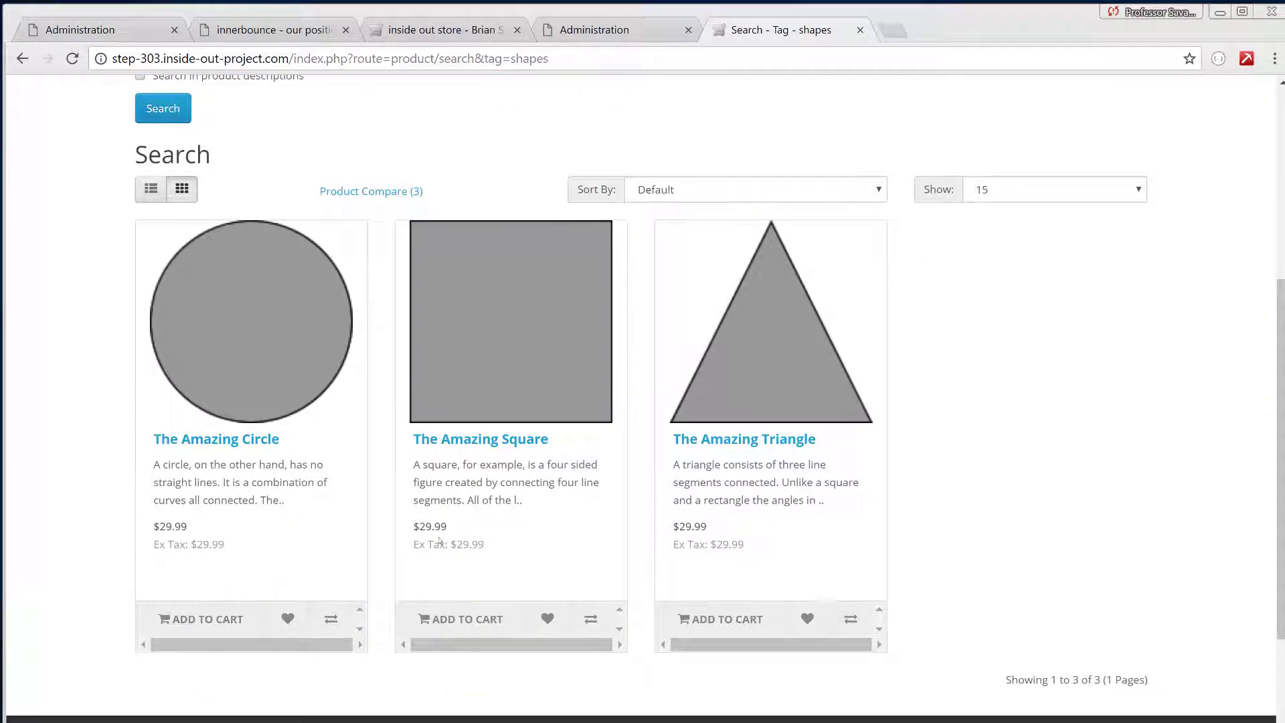
left_click(539, 394)
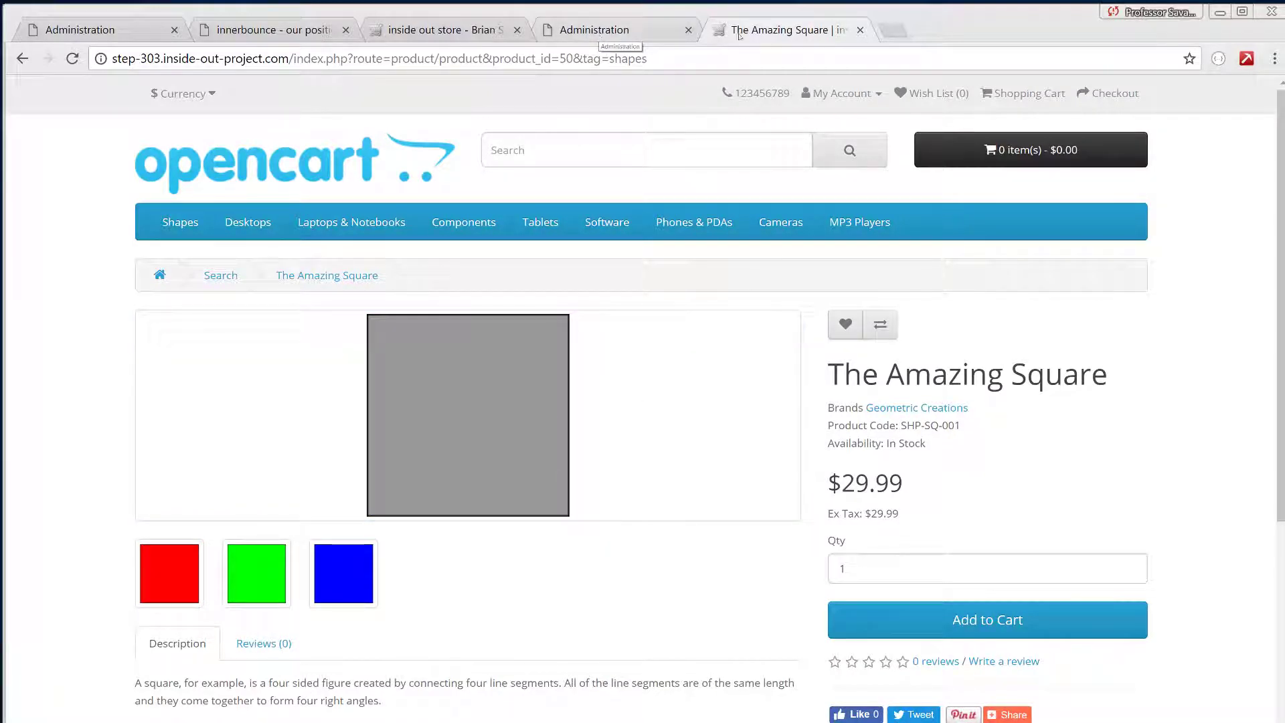
- Close the STEP-303 example store and admin pages, and open the STEP-302 to STEP-303 change log in its own page beside the remaining admin page
left_click(860, 31)
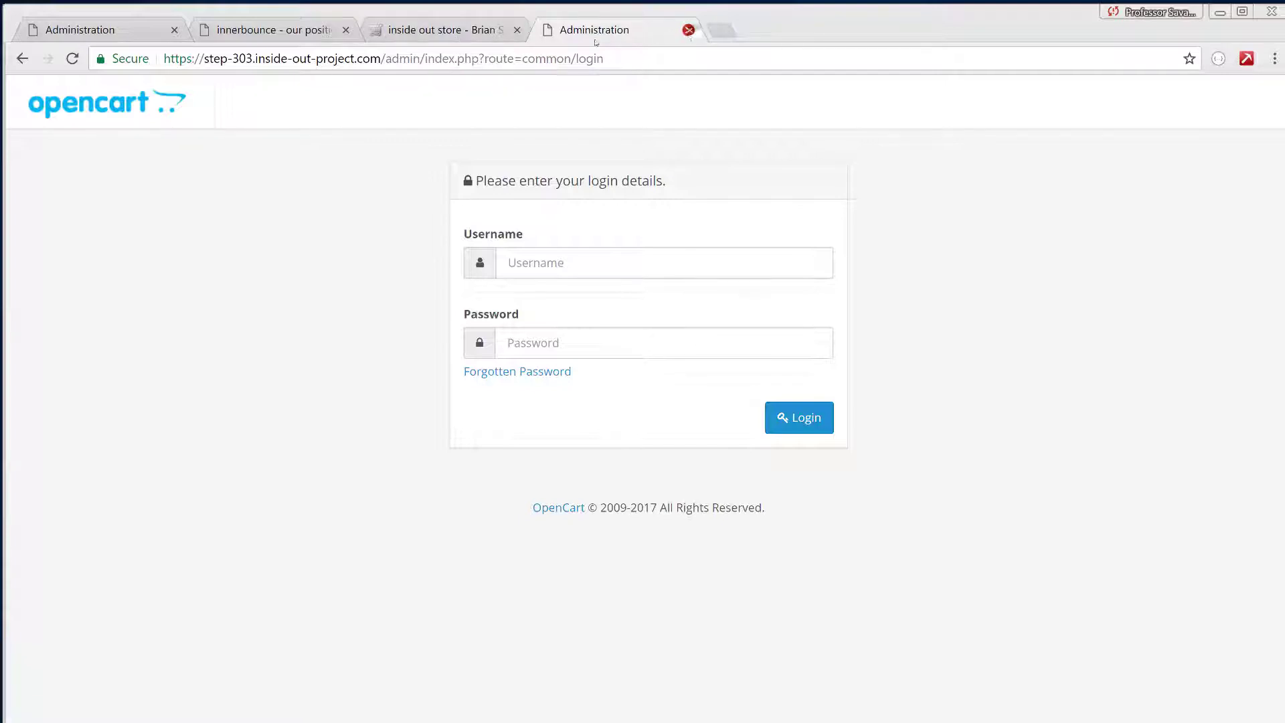
left_click(688, 29)
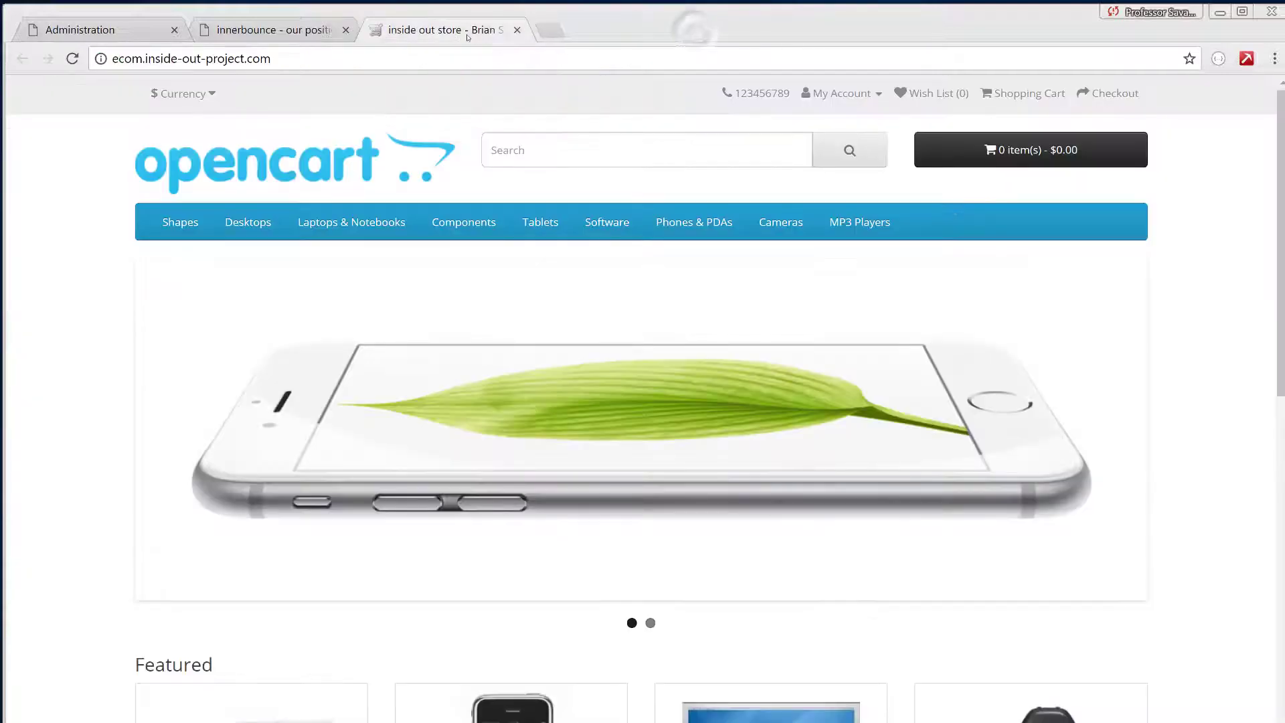
left_click(295, 31)
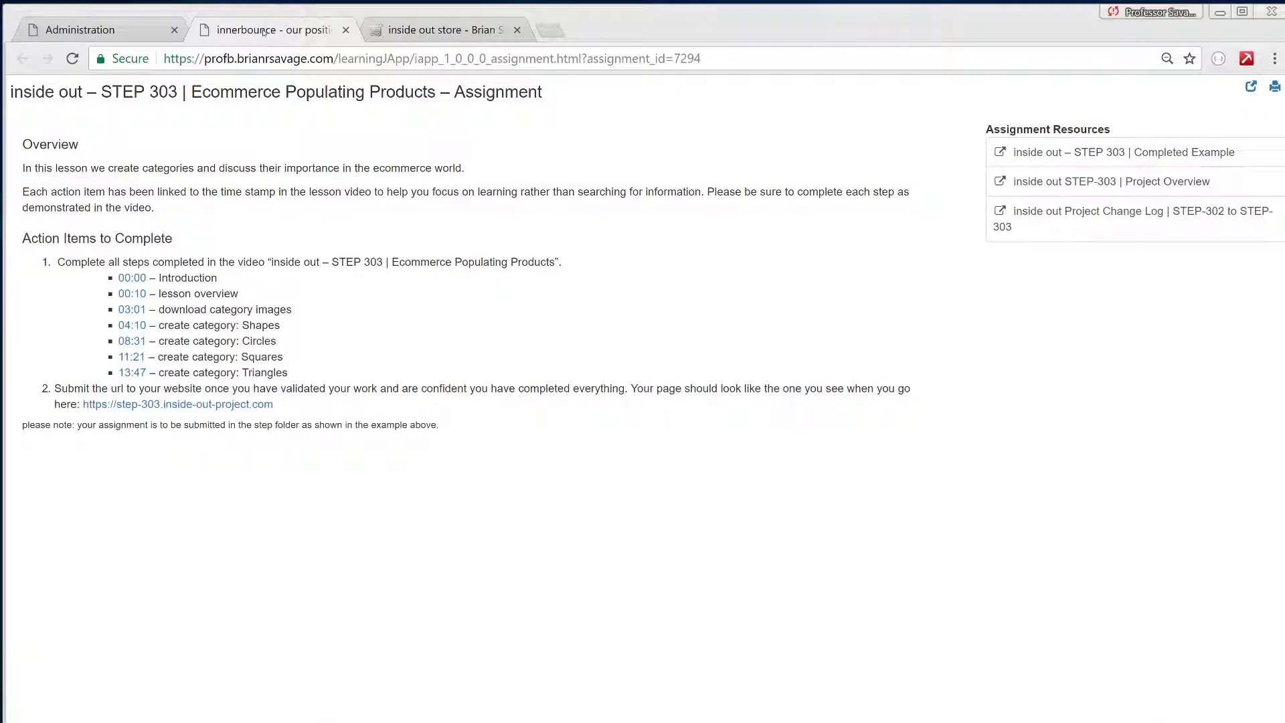
left_click(1138, 221)
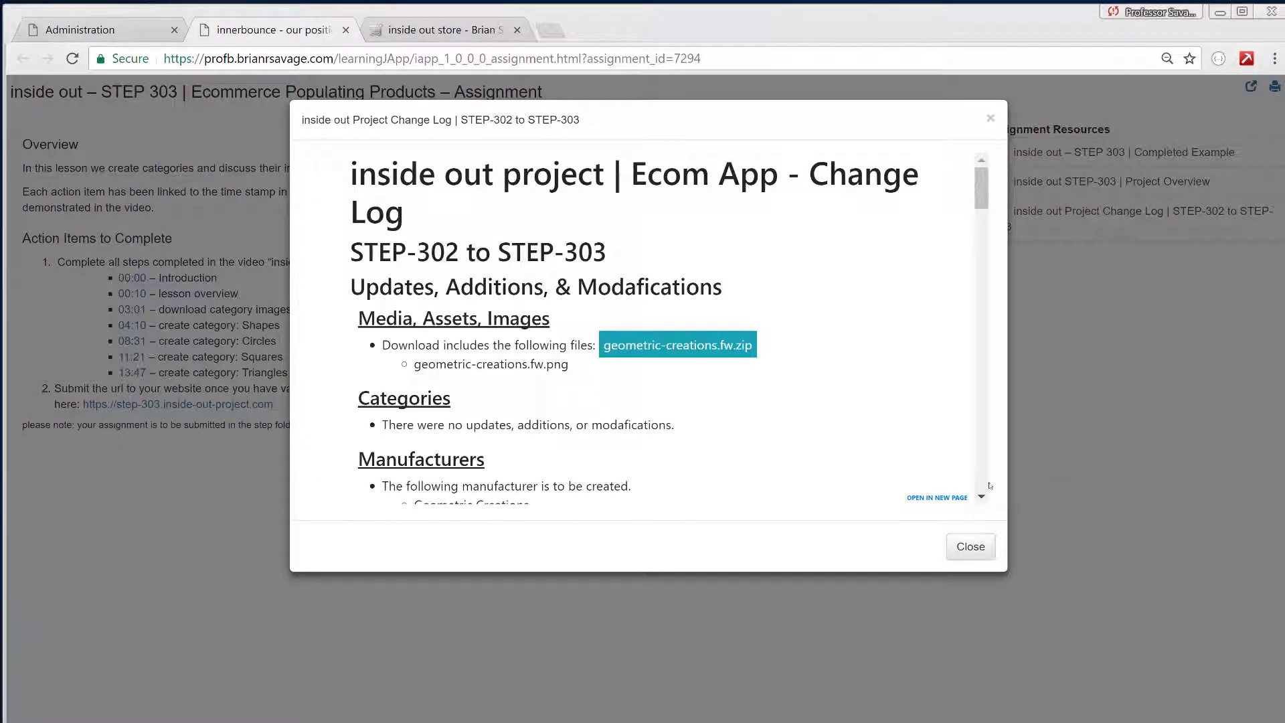
left_click(913, 497)
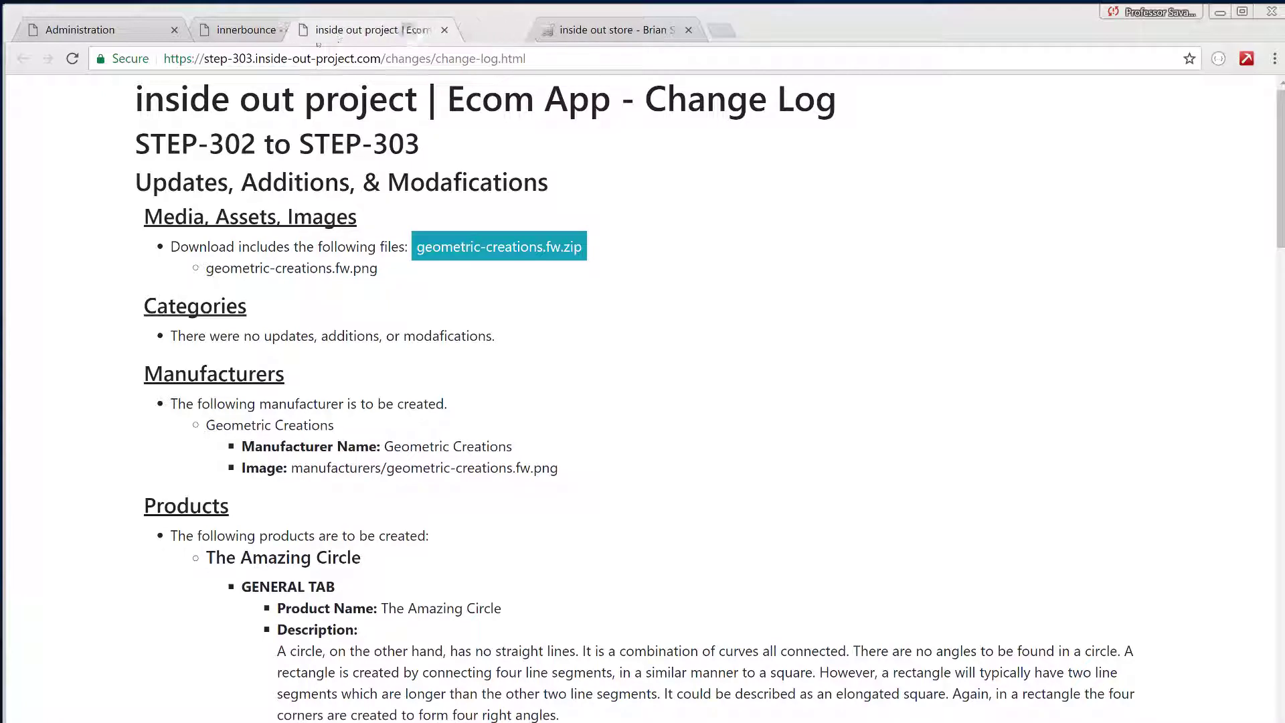
left_click_drag(412, 32, 271, 44)
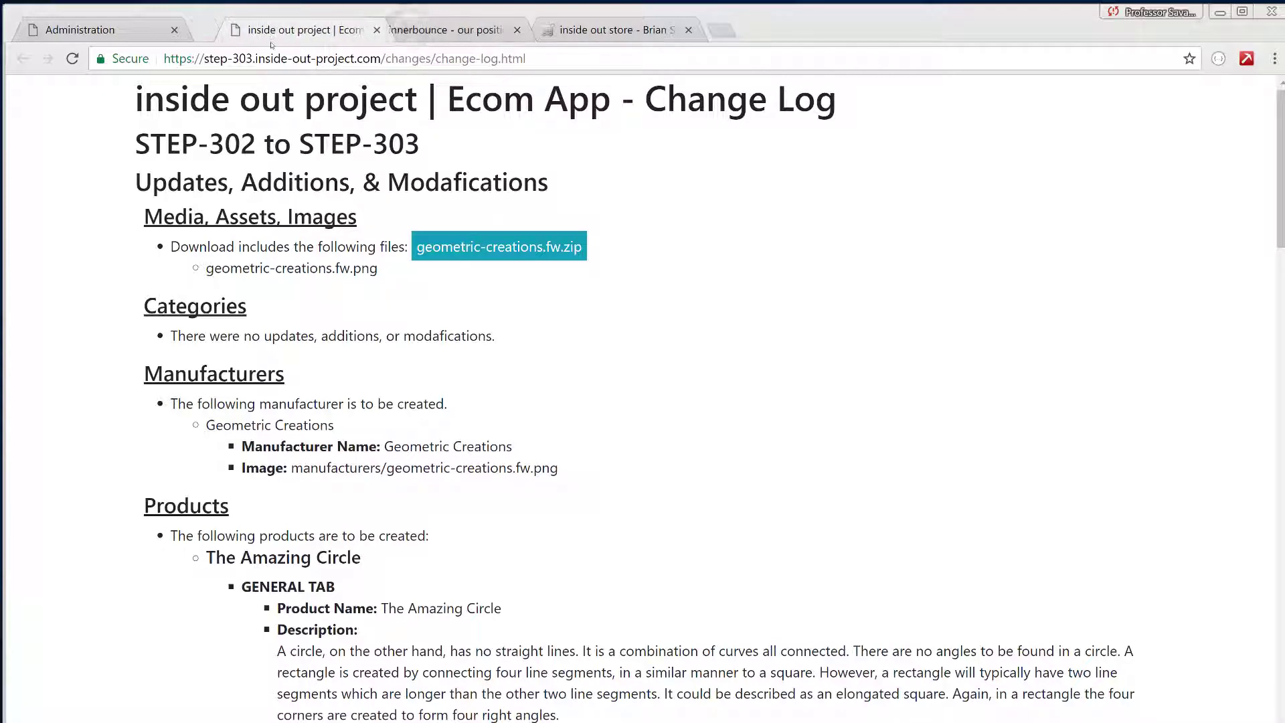
- Log in to the ecom.inside-out-project.com store administration with the prefilled credentials and look over the dashboard
left_click(126, 36)
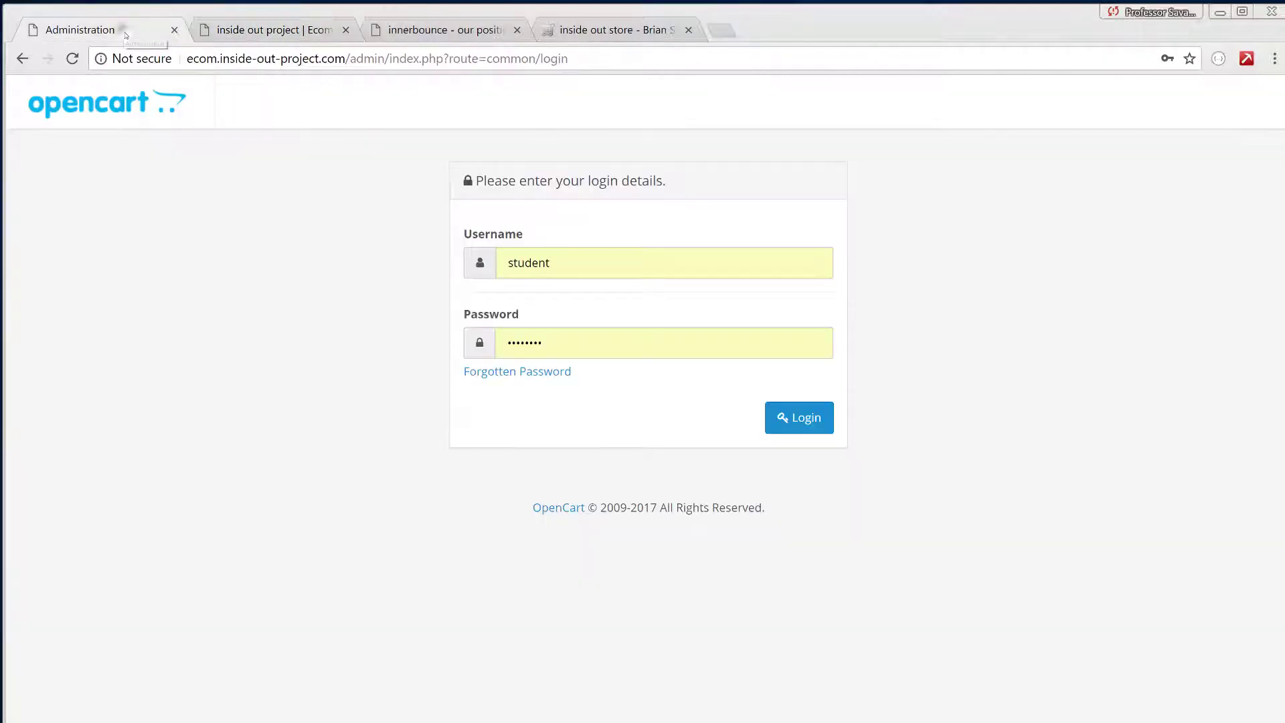
left_click(788, 418)
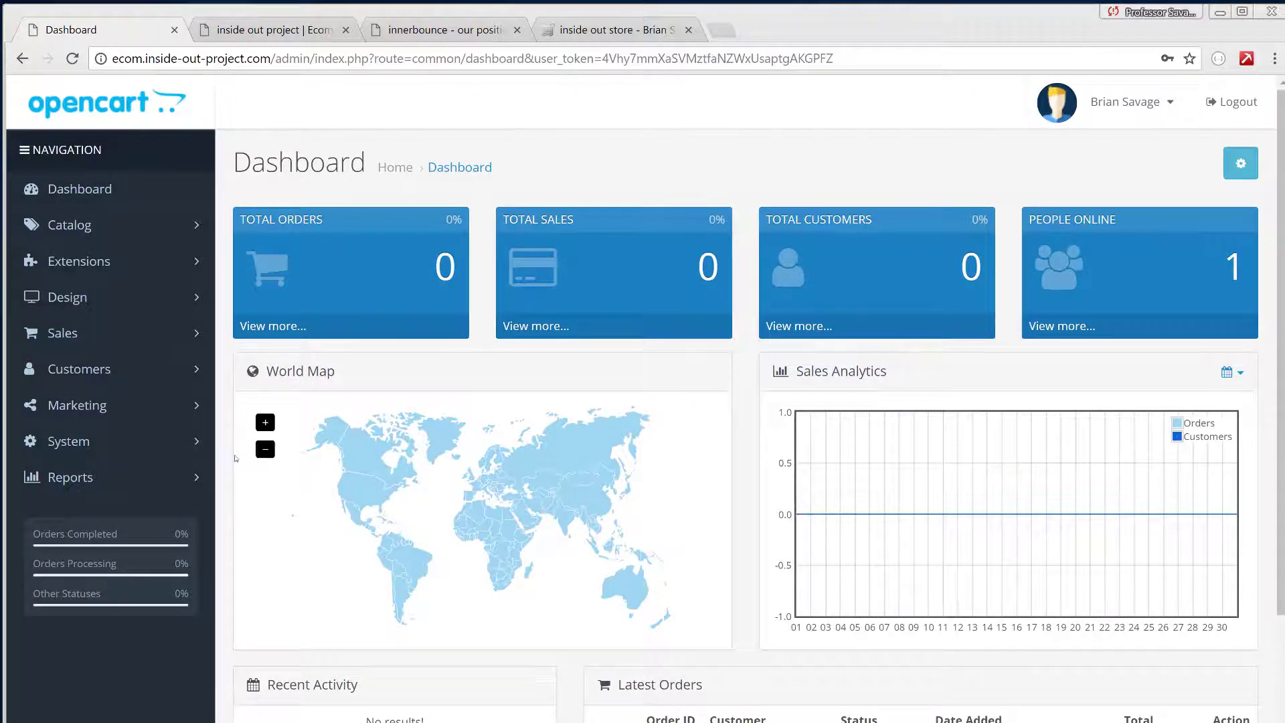
scroll(235, 459, "down", 1)
scroll(238, 454, "down", 1)
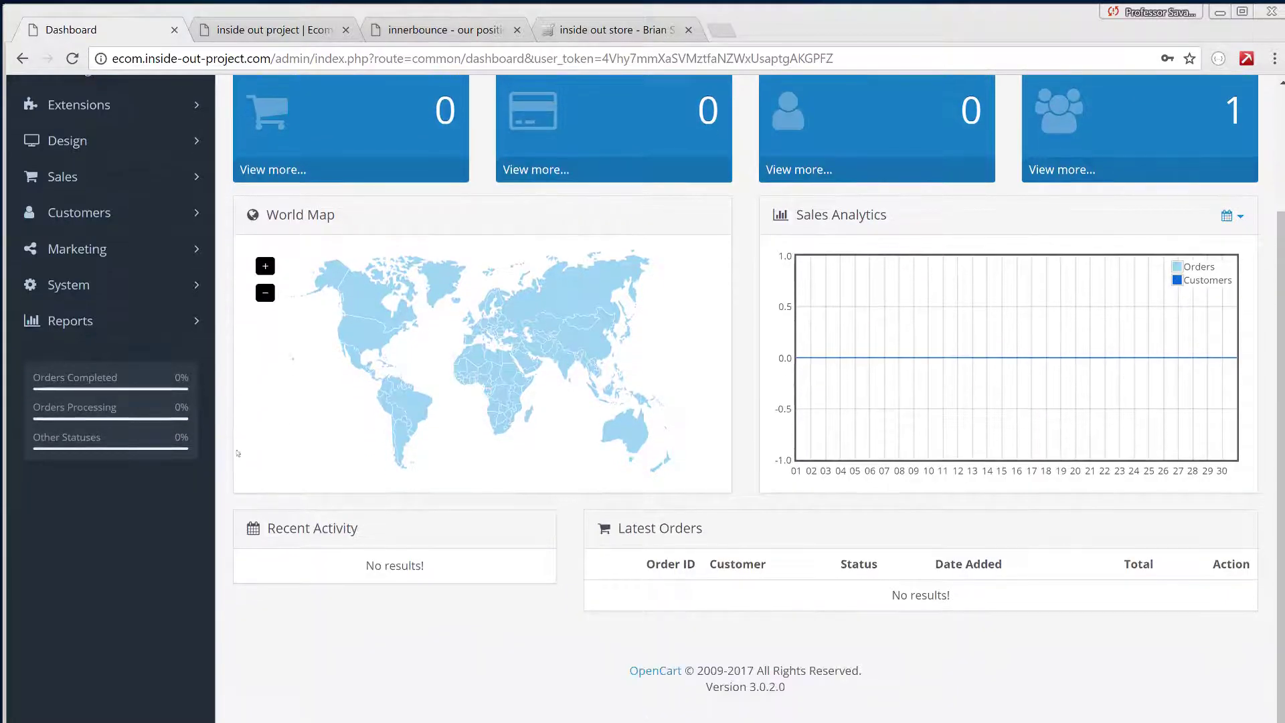
scroll(237, 453, "up", 2)
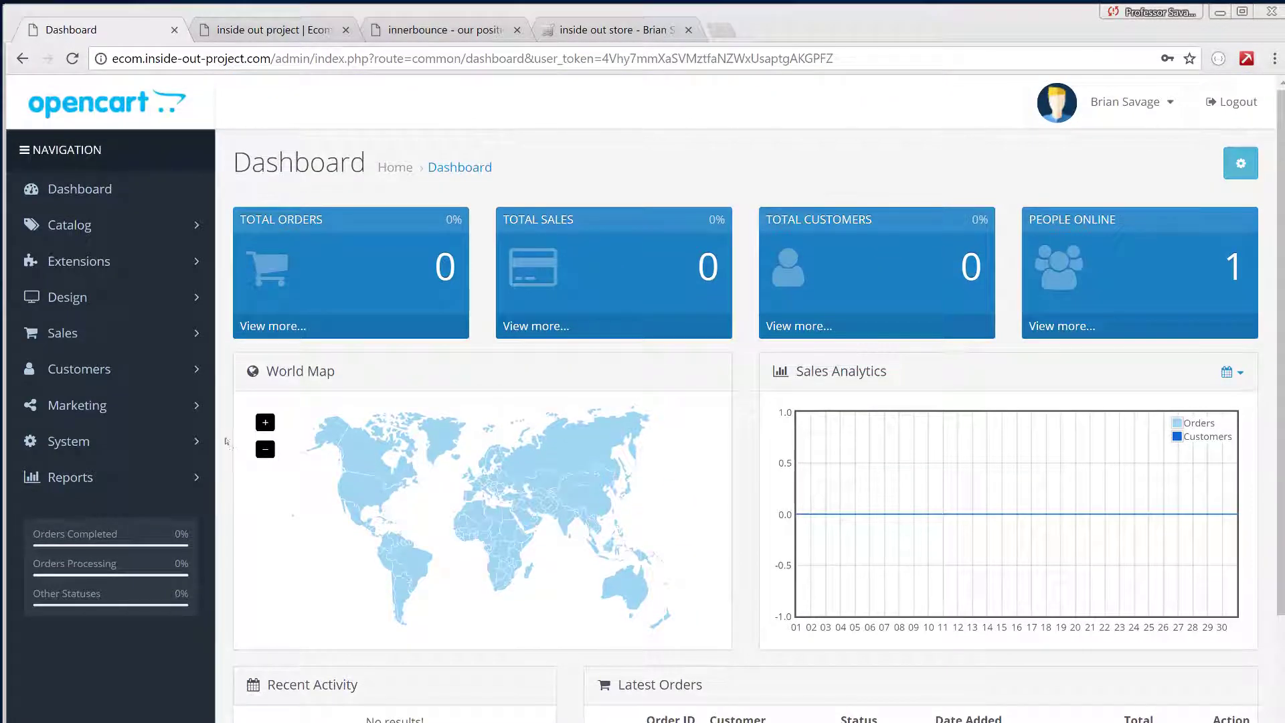
- Open the Backup & Restore page from the store administration's system maintenance tools
left_click(172, 442)
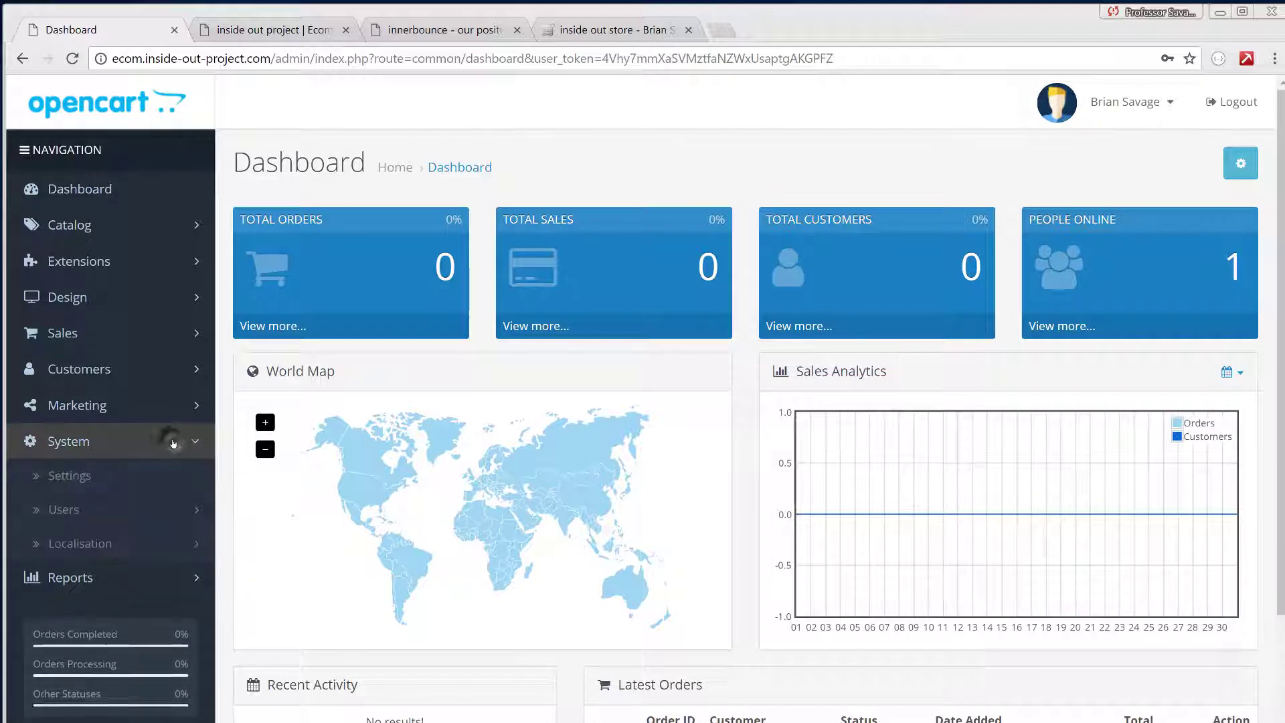
scroll(175, 445, "down", 2)
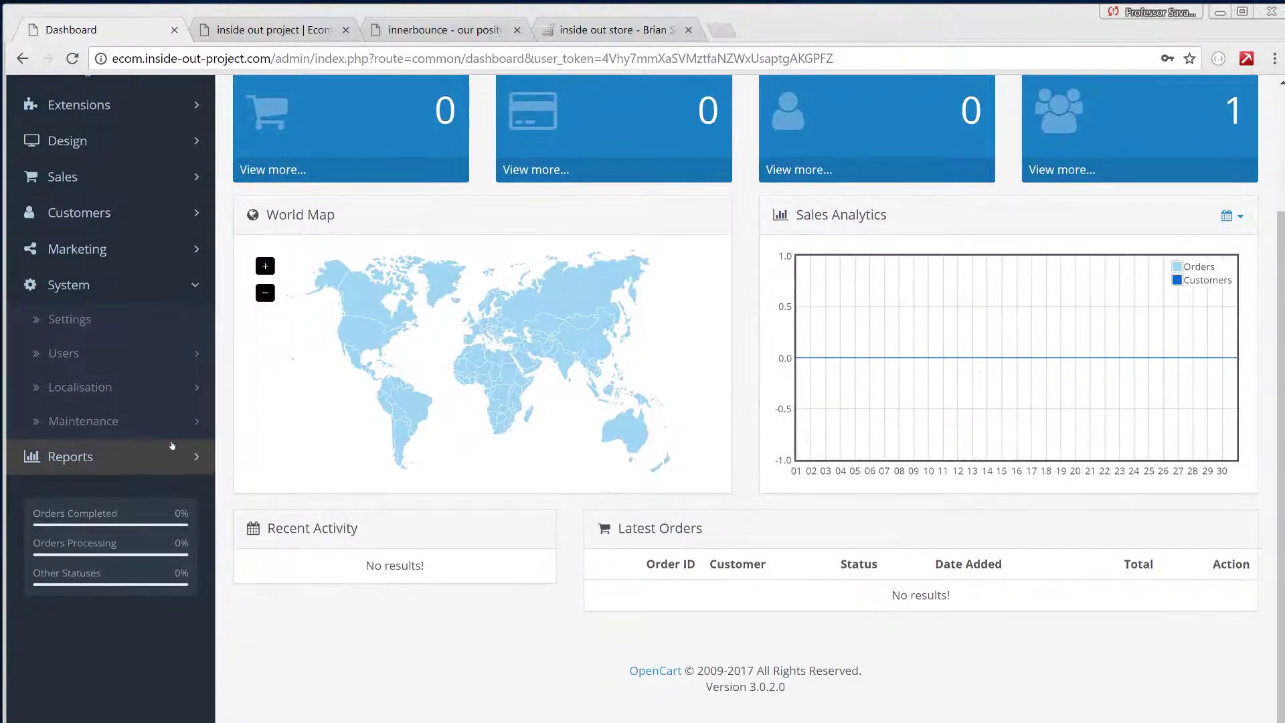
left_click(172, 422)
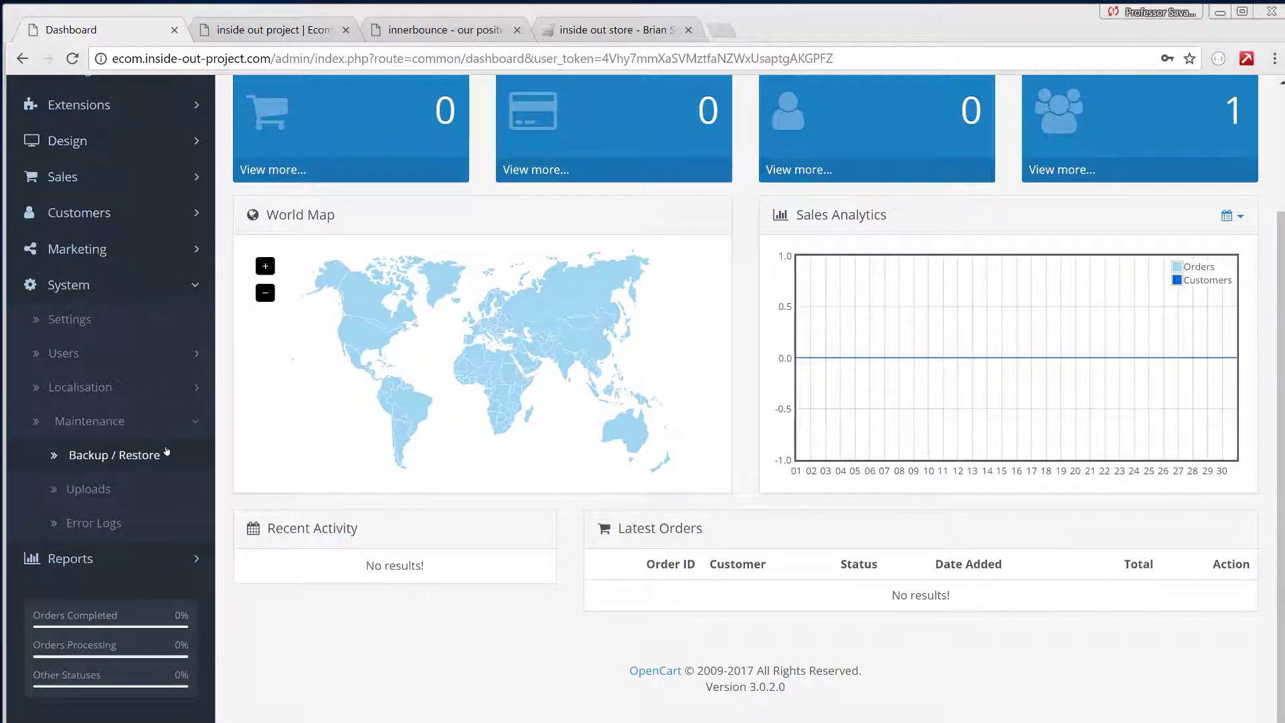
left_click(164, 456)
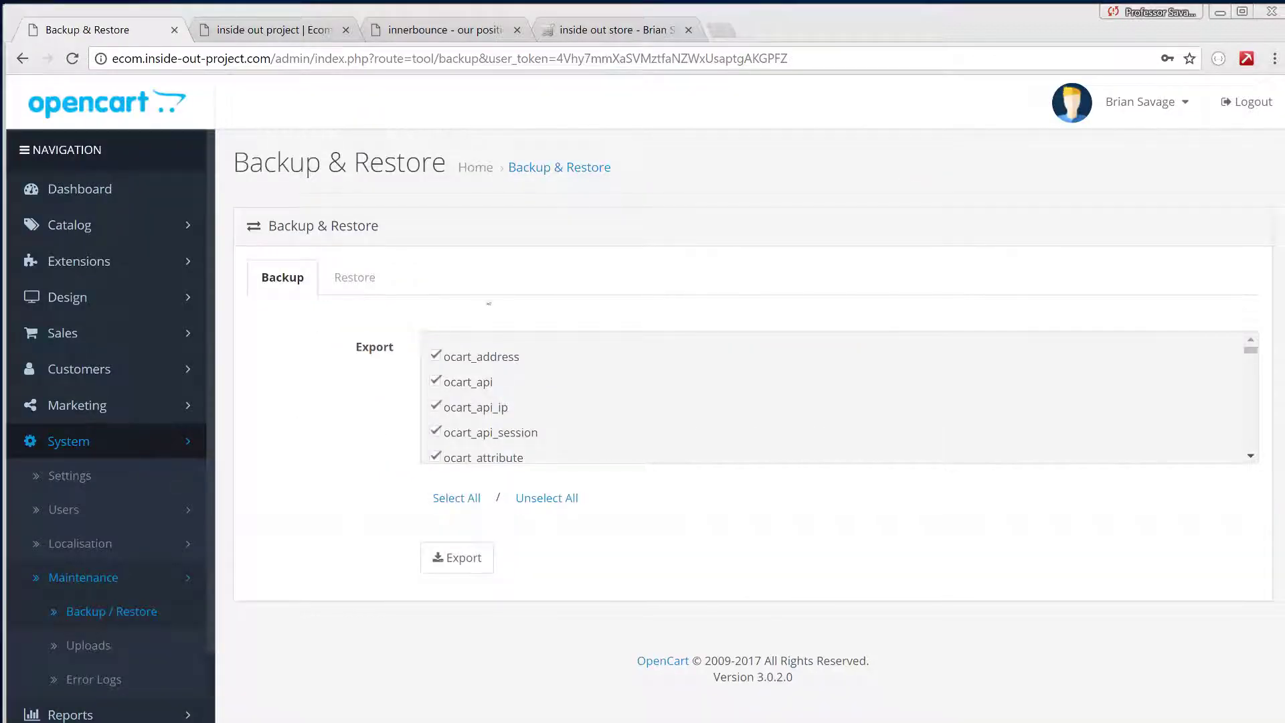
- Look through the database tables offered for backup, select them all and export the backup
scroll(1108, 402, "down", 18)
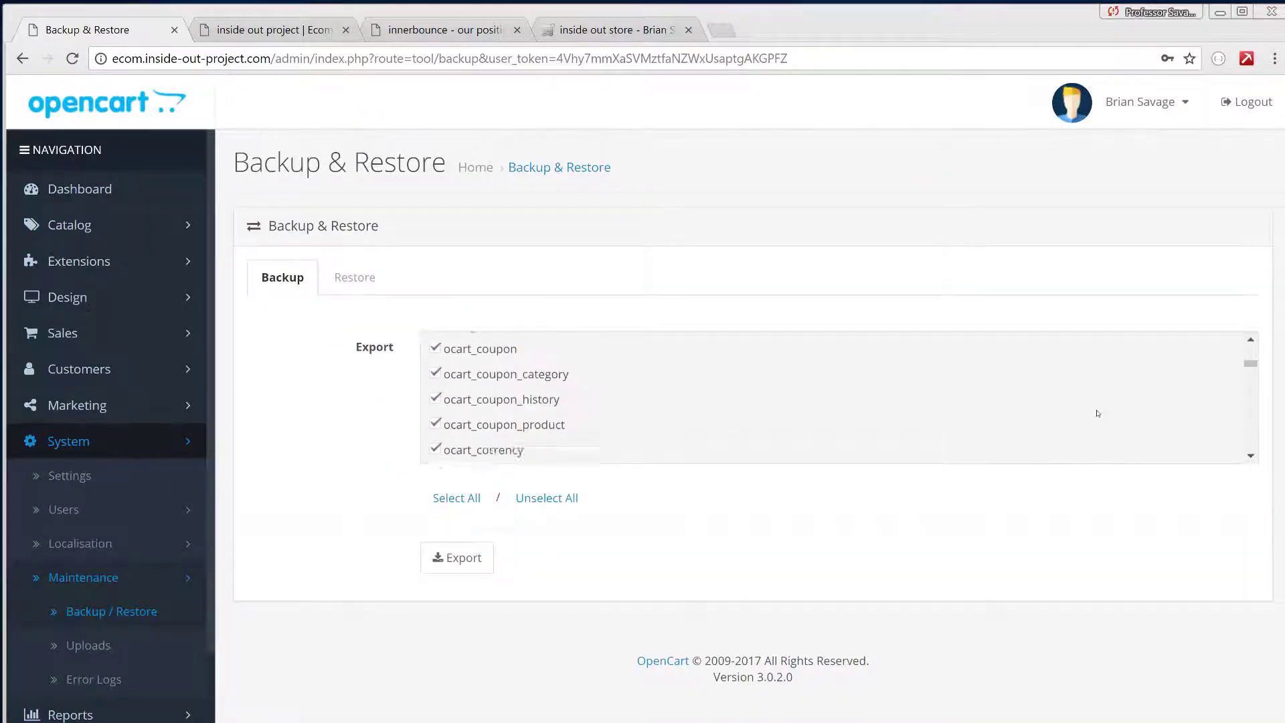
scroll(1098, 414, "down", 20)
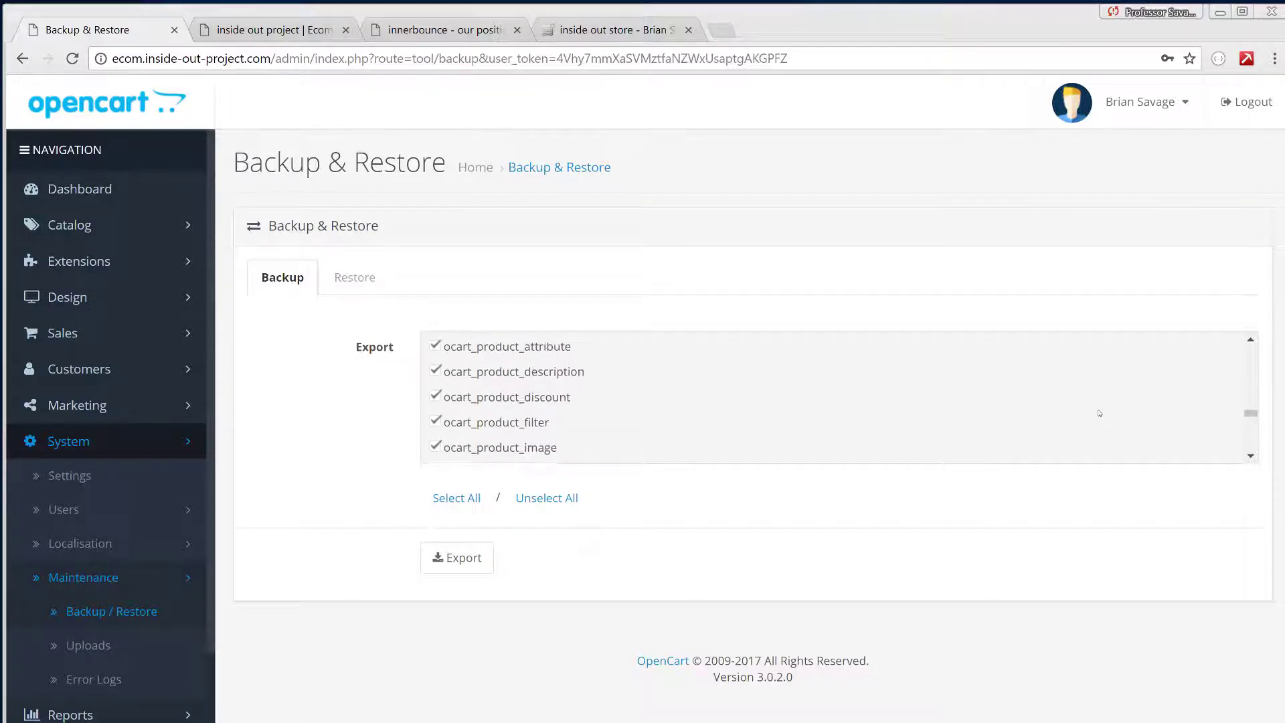
scroll(1117, 405, "up", 20)
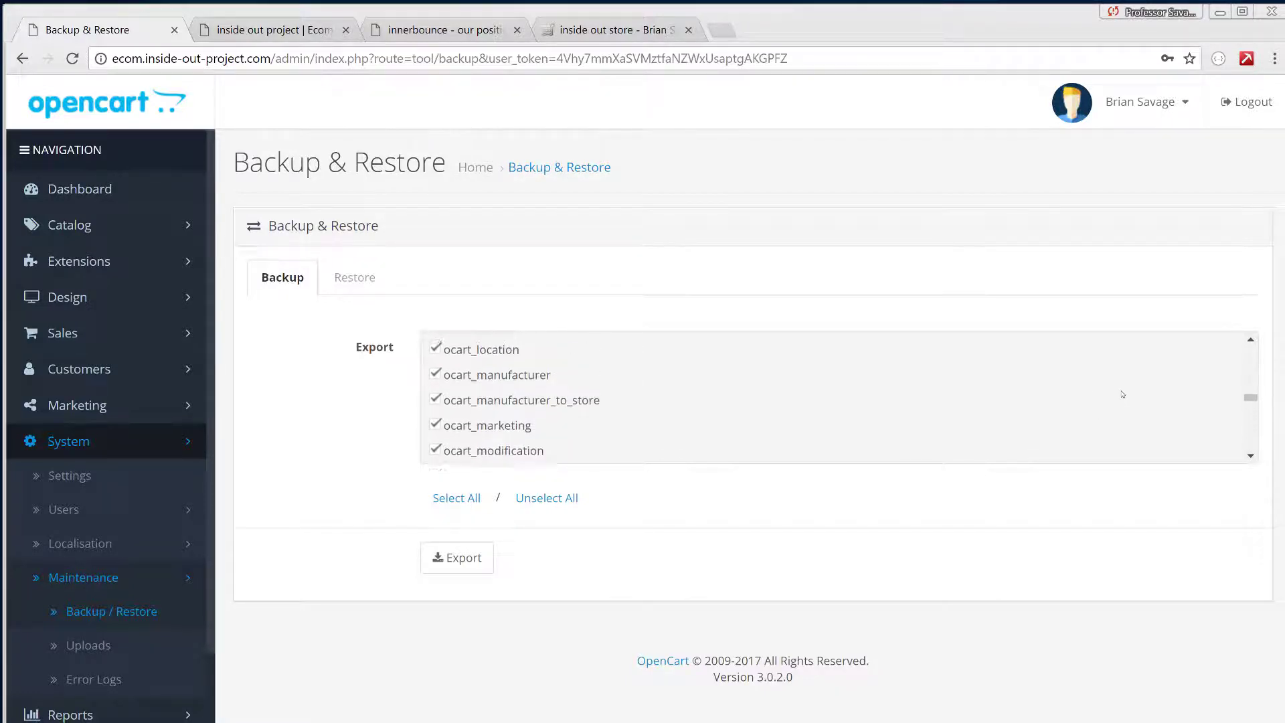
scroll(1121, 396, "up", 10)
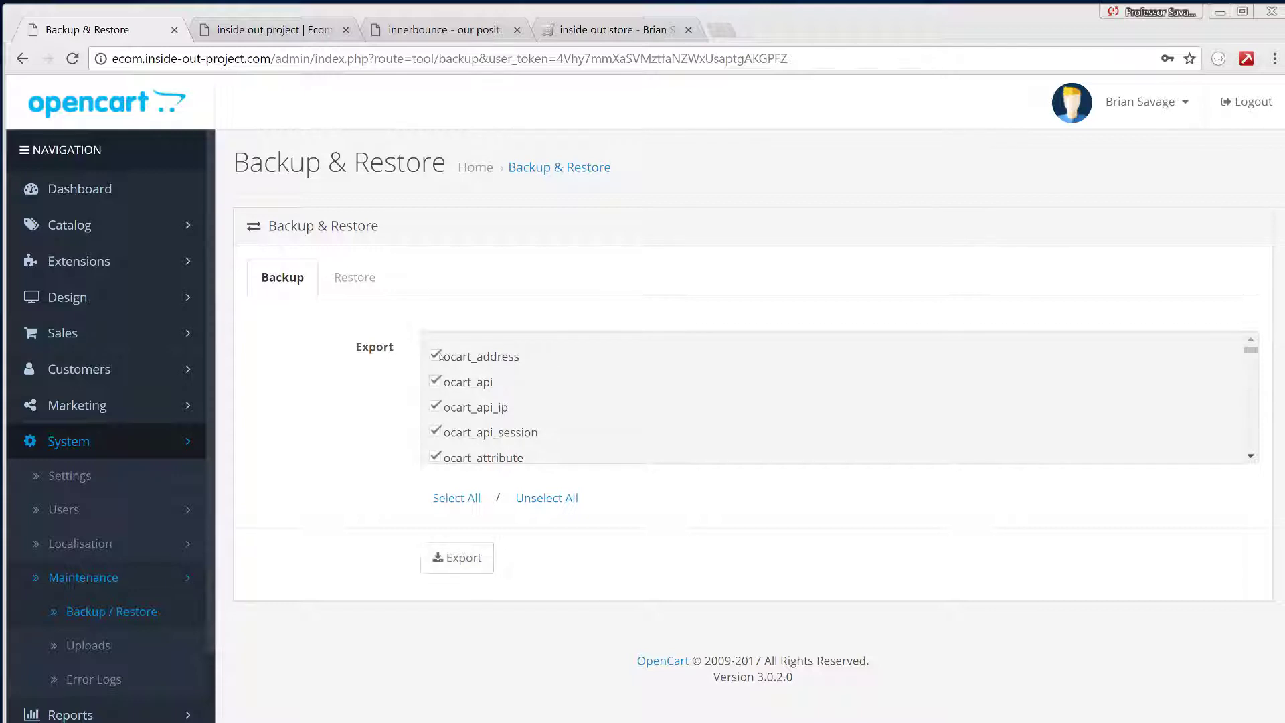
left_click(455, 497)
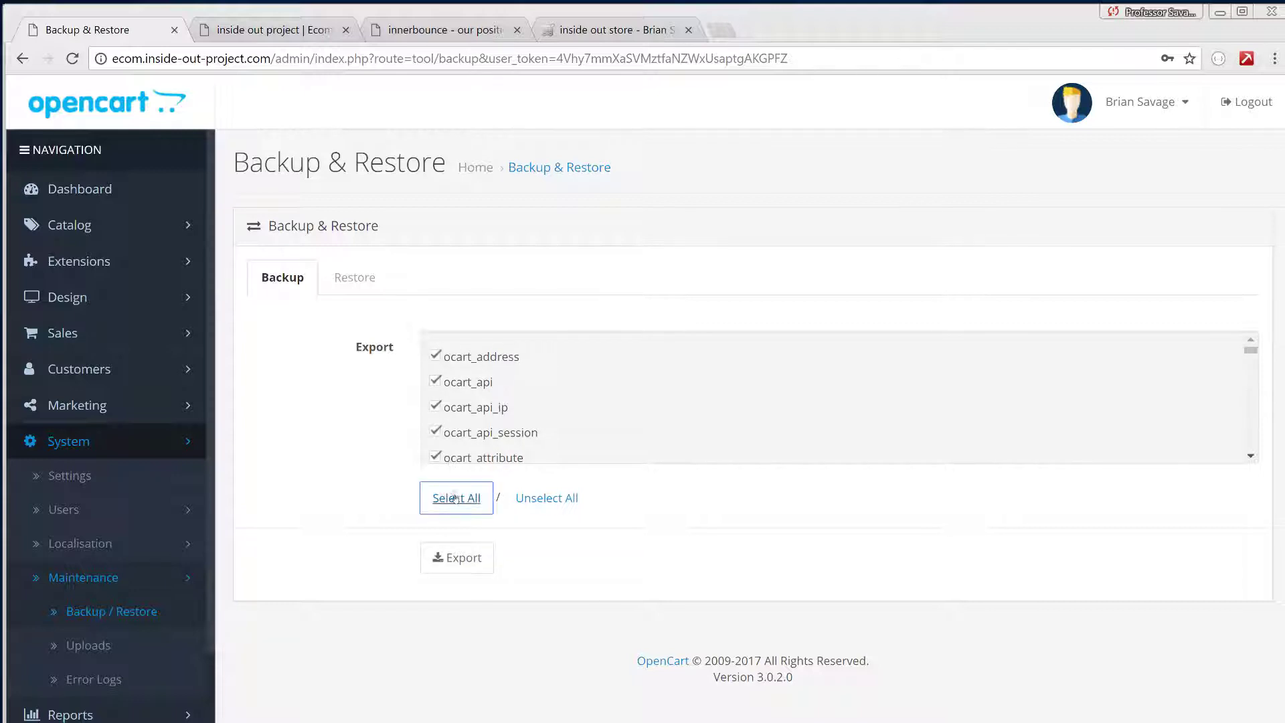
left_click(456, 558)
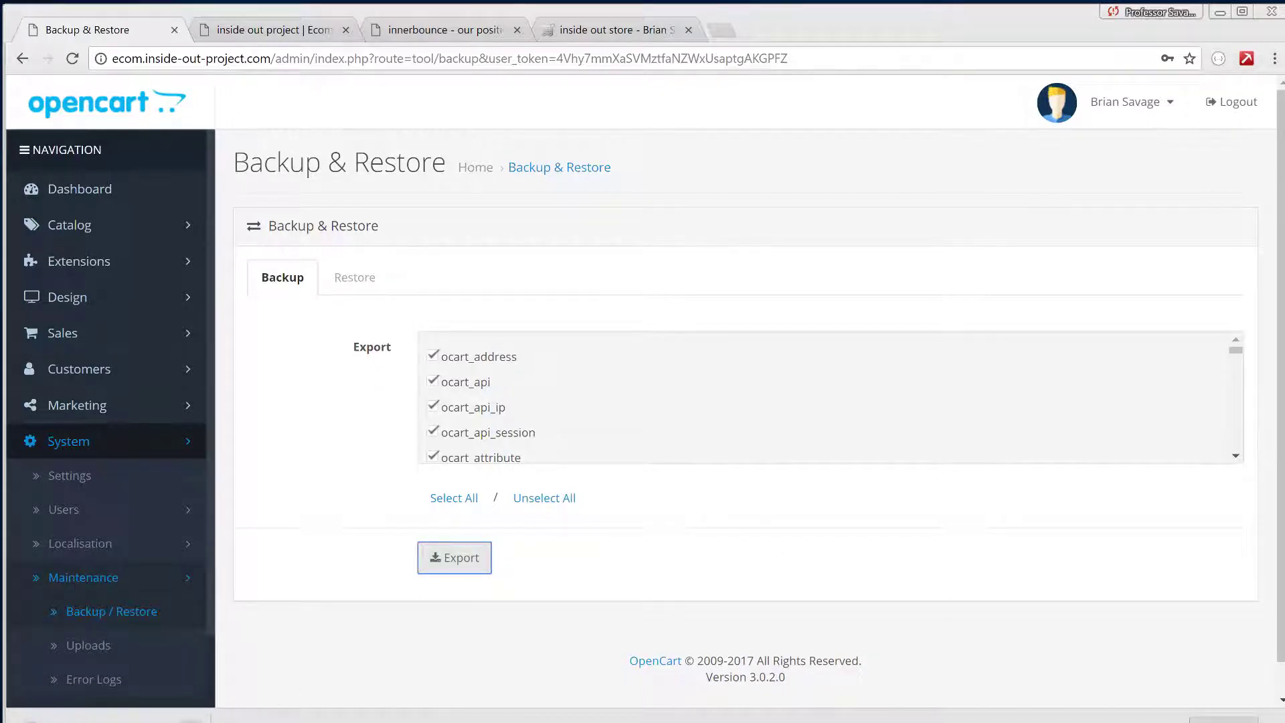
- Show the exported backup file in the Downloads folder and move that window over the browser's upper area
left_click(194, 716)
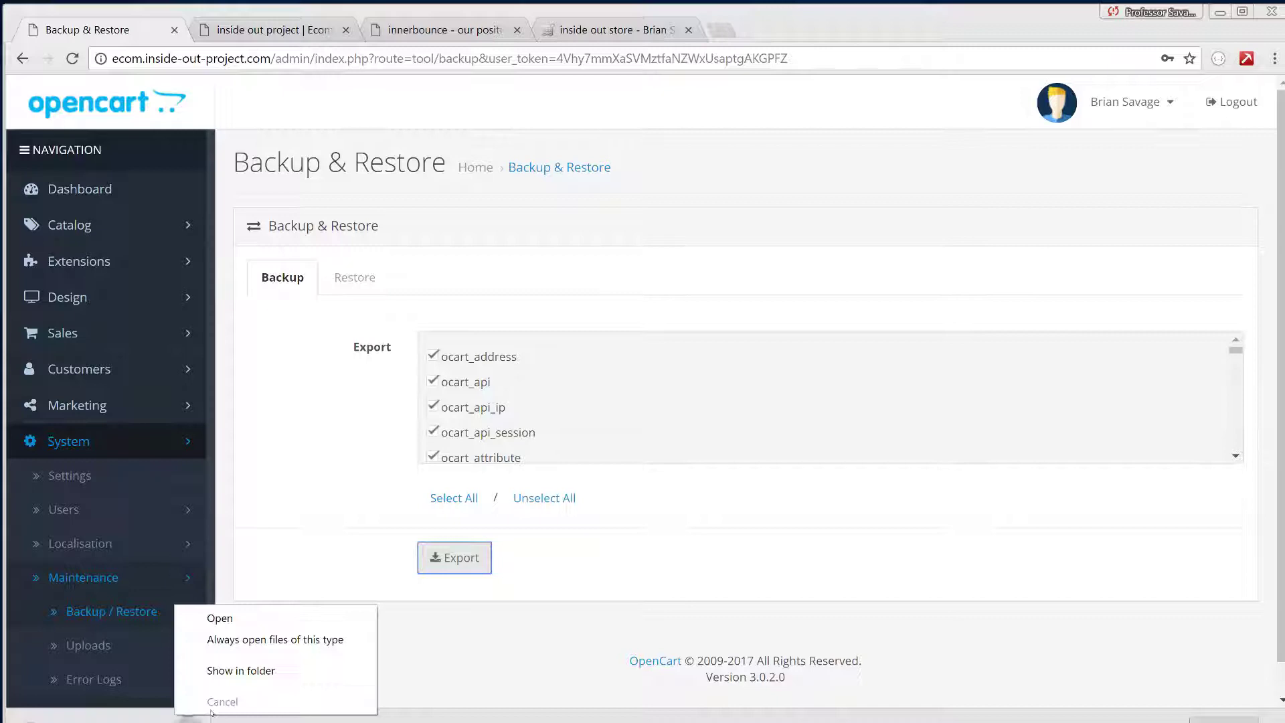
left_click(263, 667)
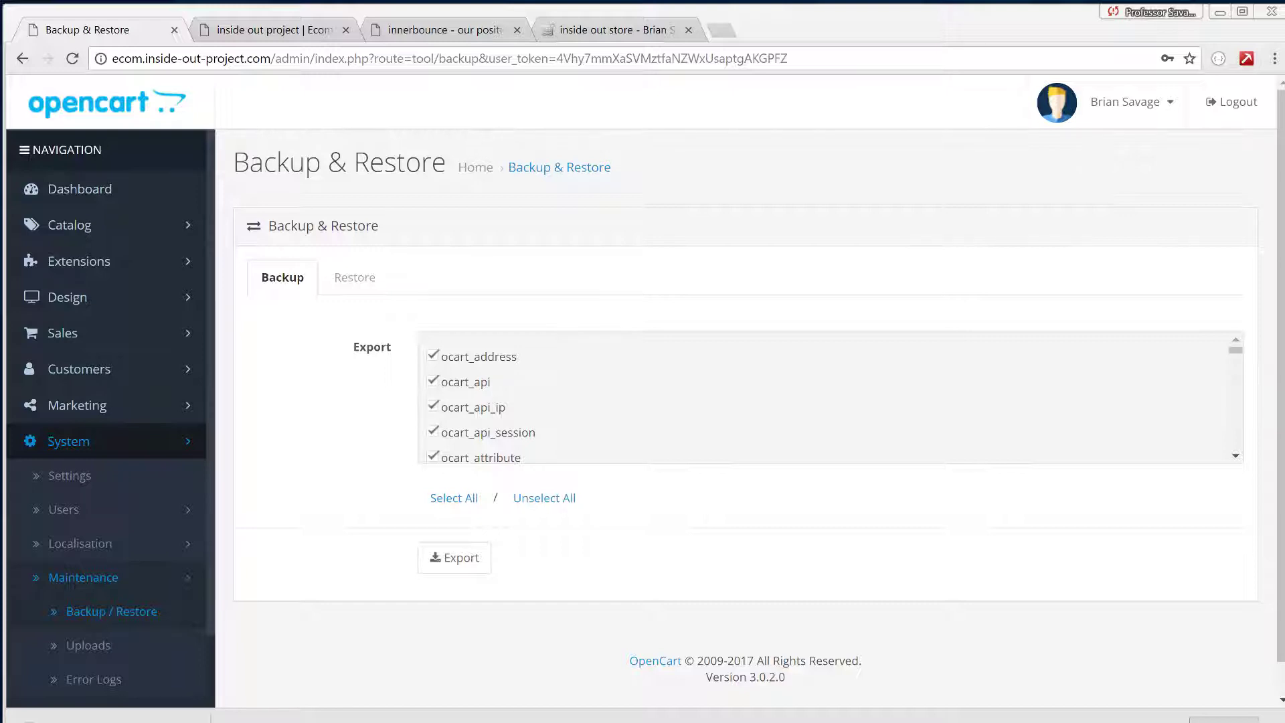
left_click_drag(840, 362, 410, 49)
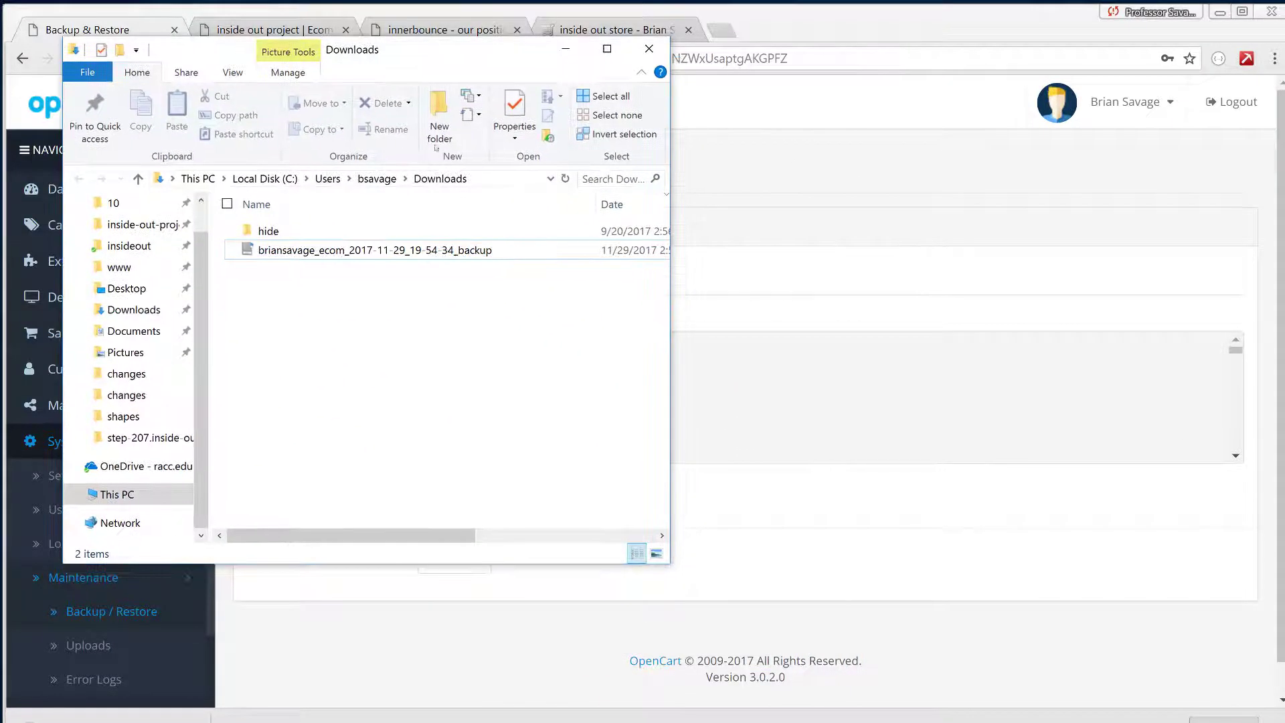
- Open the exported backup file in Notepad++, examine its SQL statements through to the end, and return to the Downloads folder
left_click(481, 255)
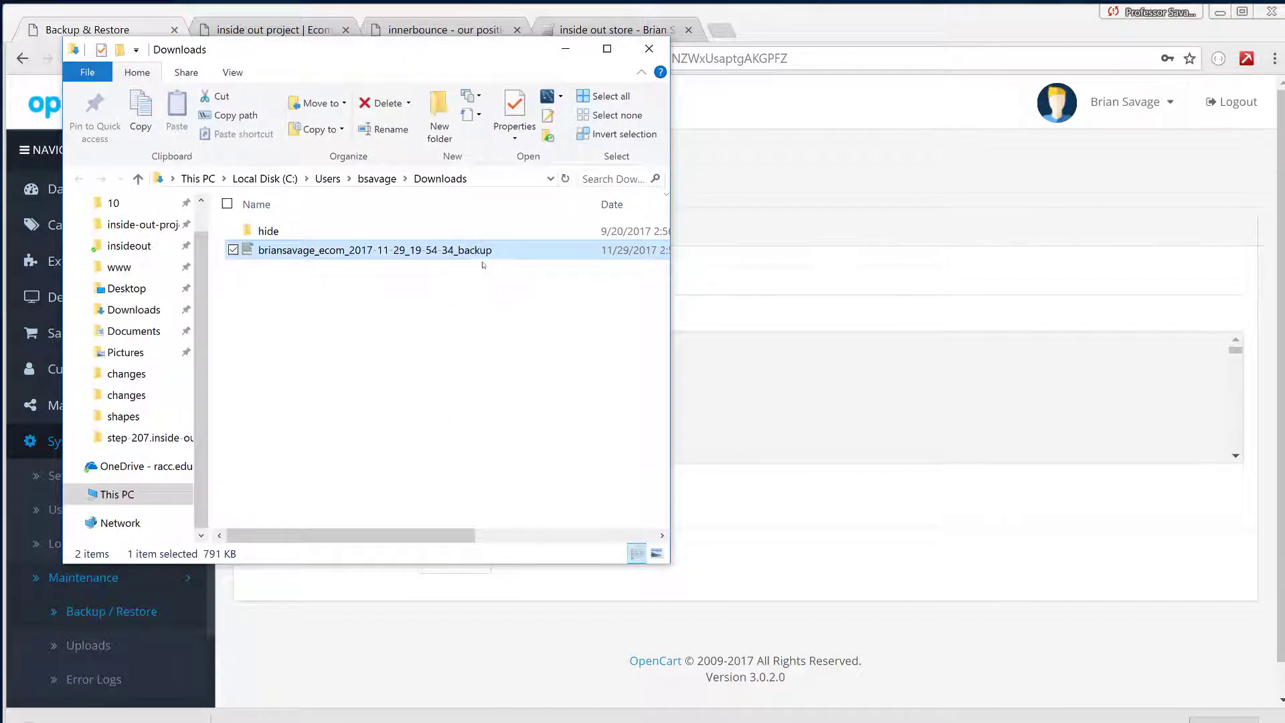
right_click(476, 252)
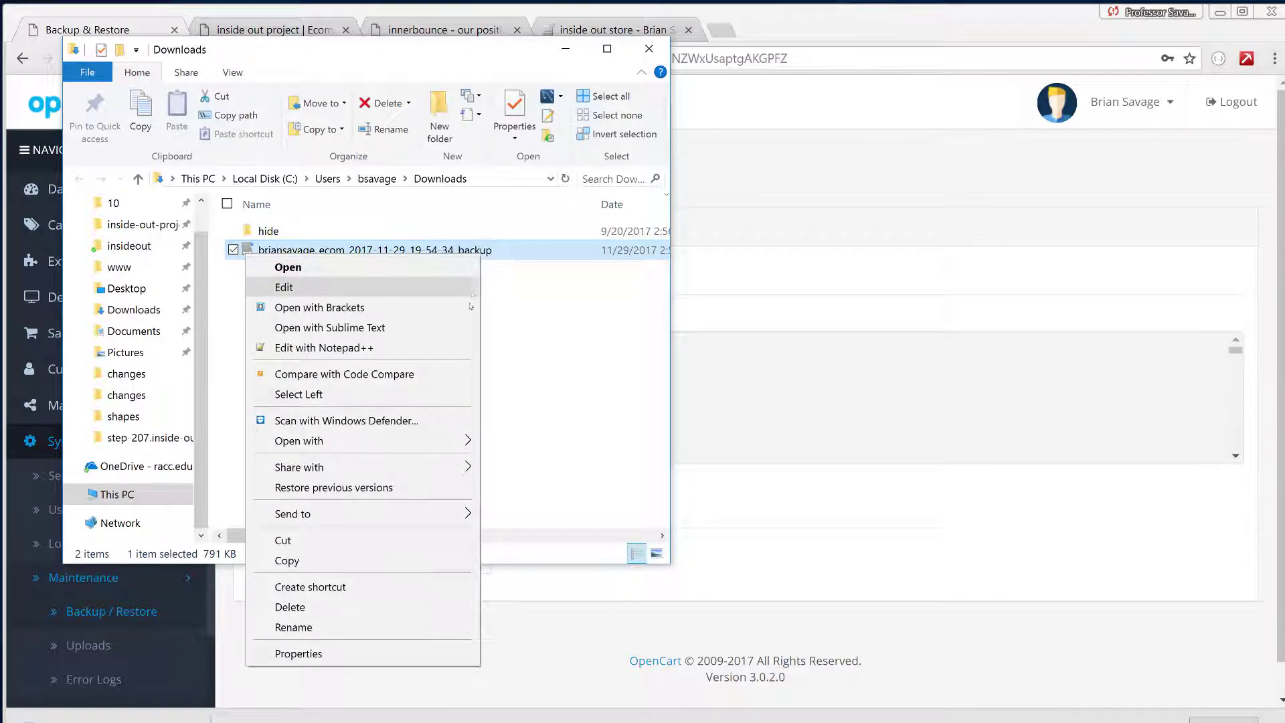
left_click(440, 328)
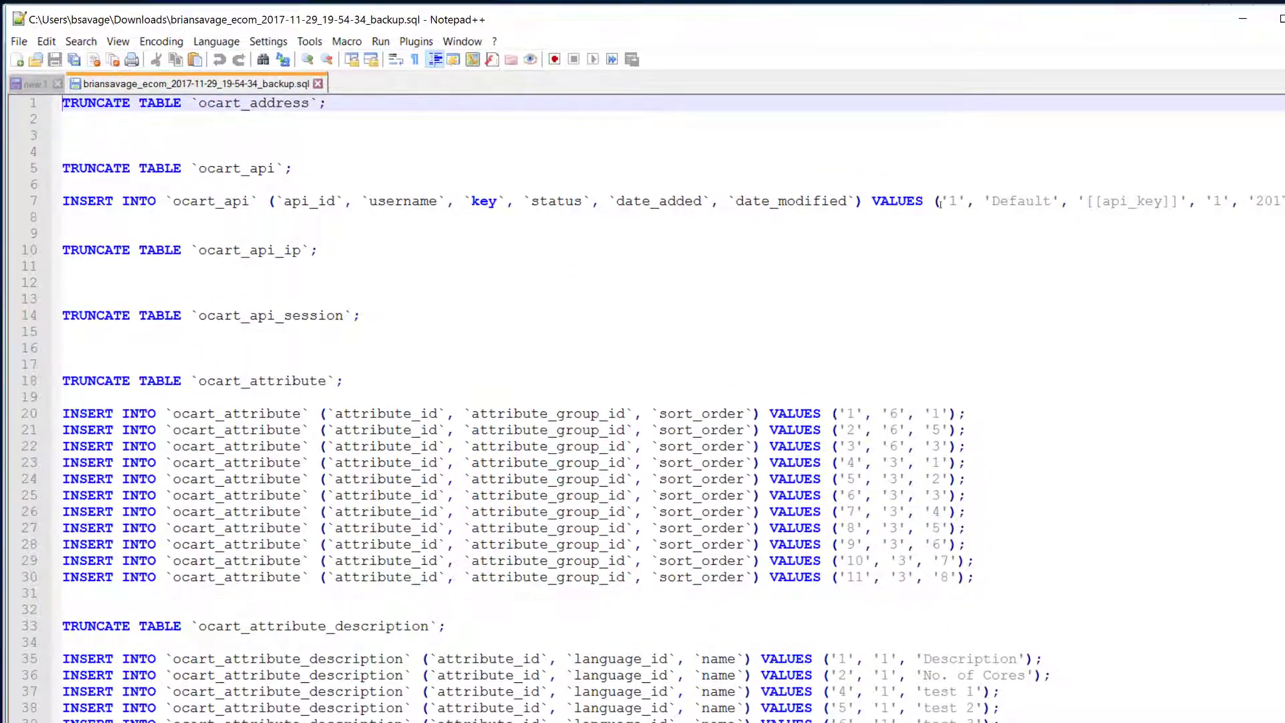
scroll(942, 300, "down", 5)
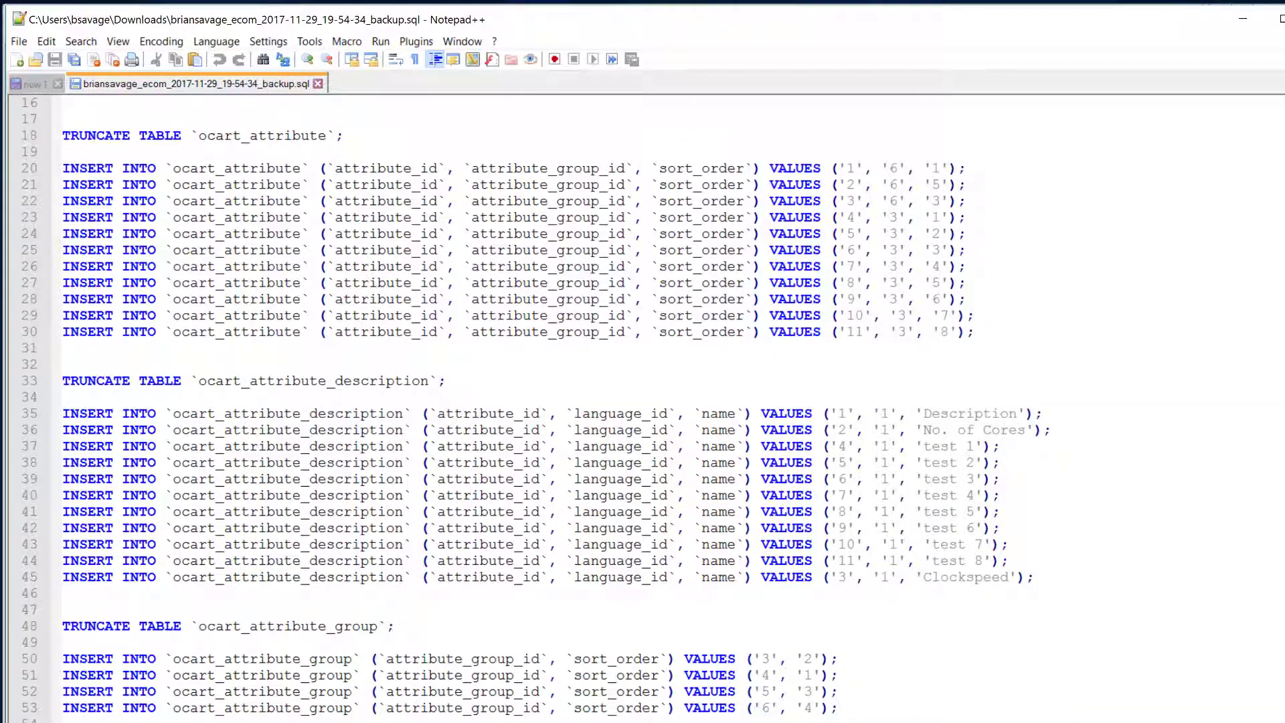
scroll(643, 407, "down", 20)
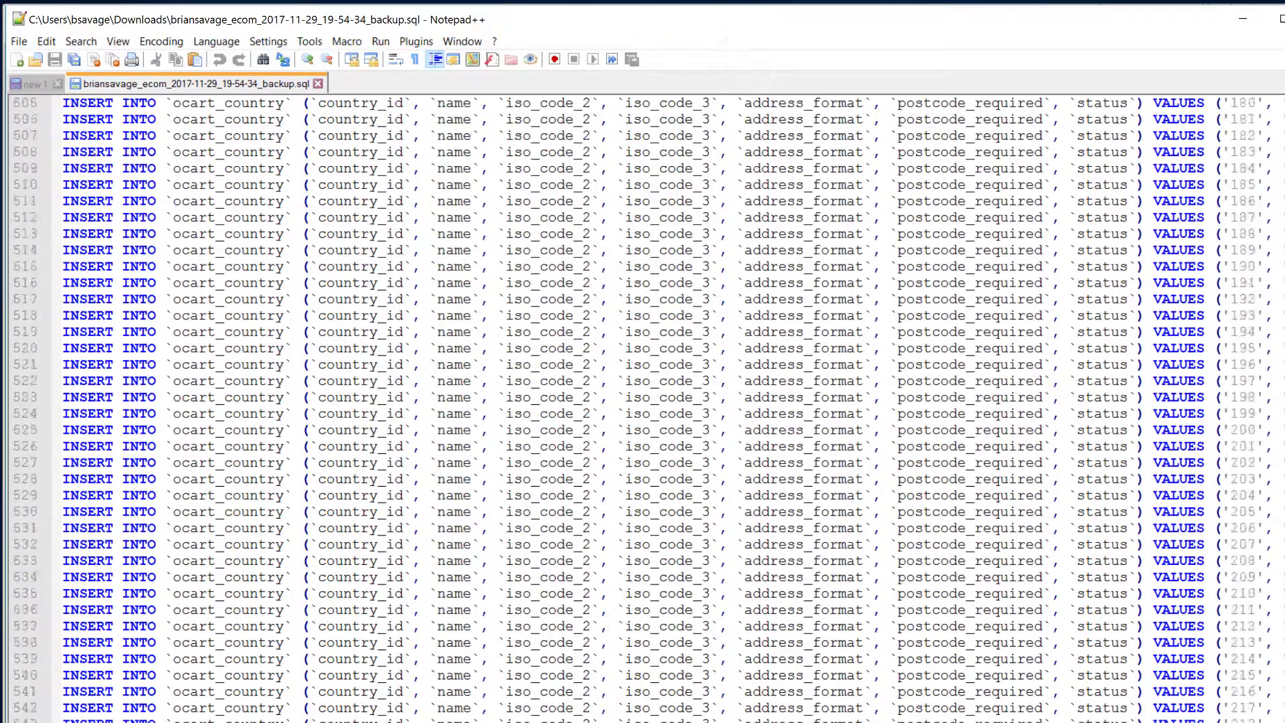
scroll(642, 407, "down", 20)
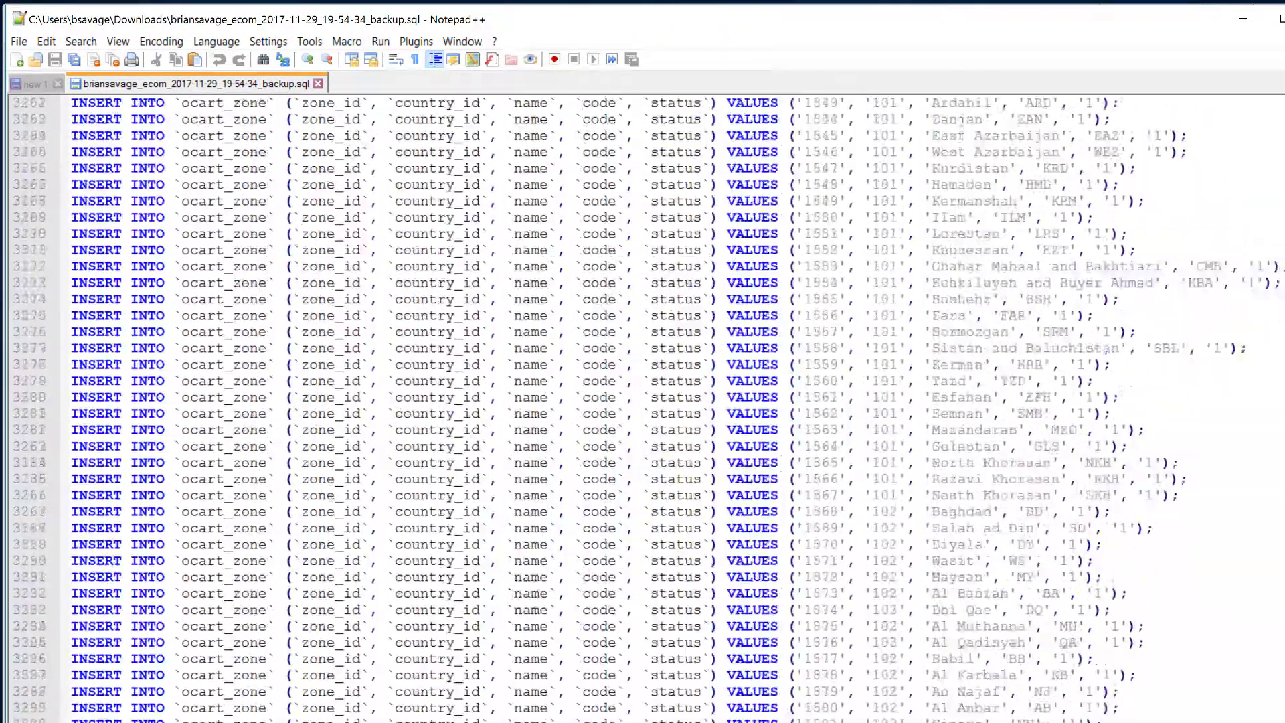
scroll(643, 407, "down", 20)
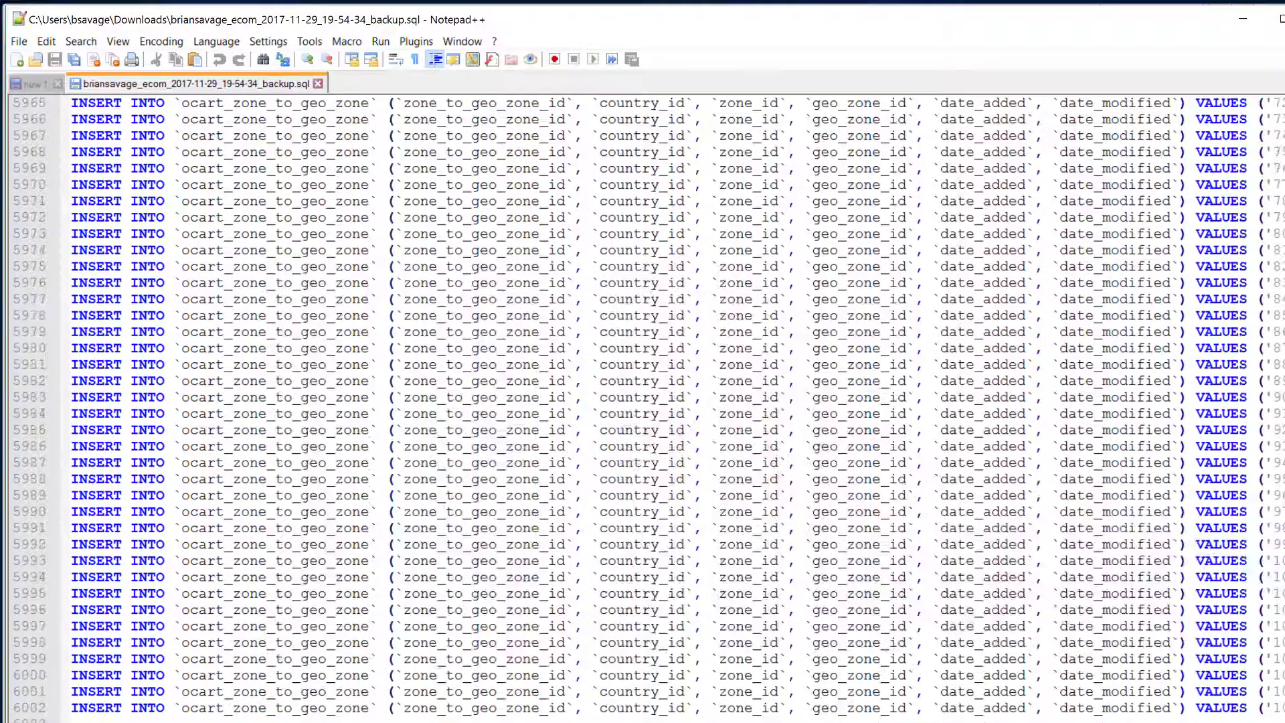
left_click(1008, 608)
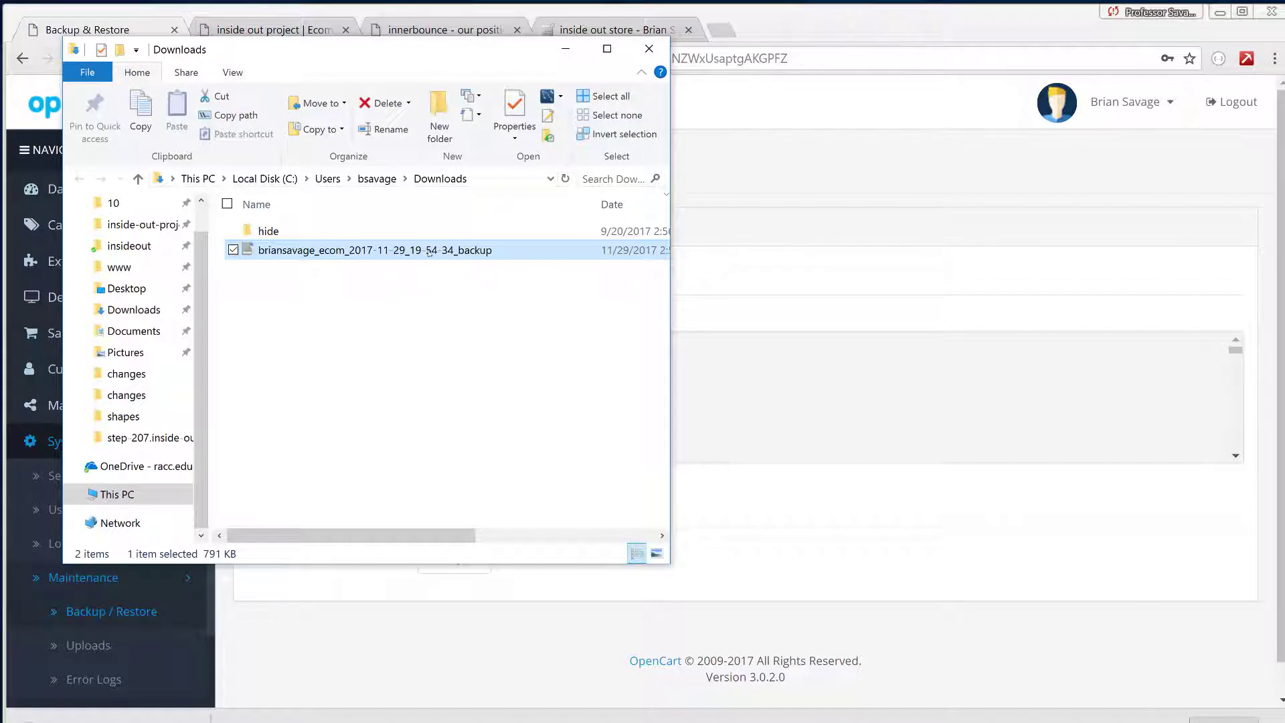
- Append "_step-302" to the backup file's name and close the Downloads folder
left_click(429, 251)
left_click(488, 250)
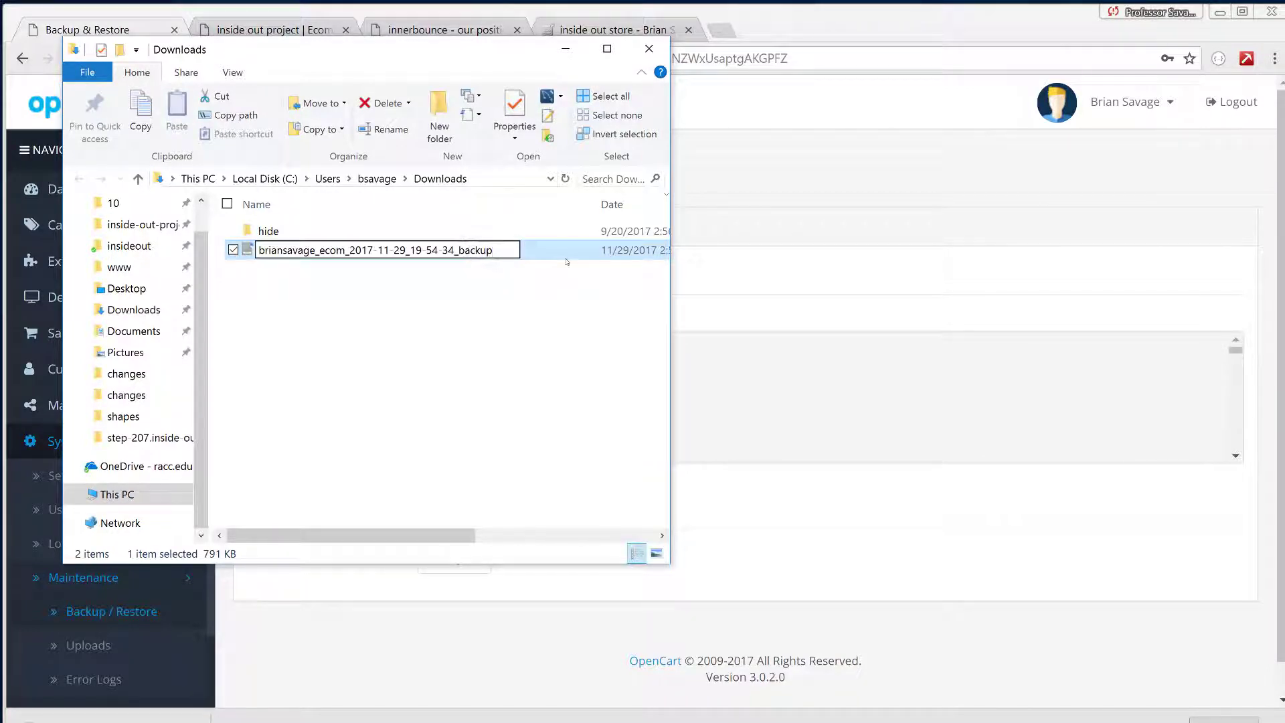
type("_step 302")
left_click(537, 283)
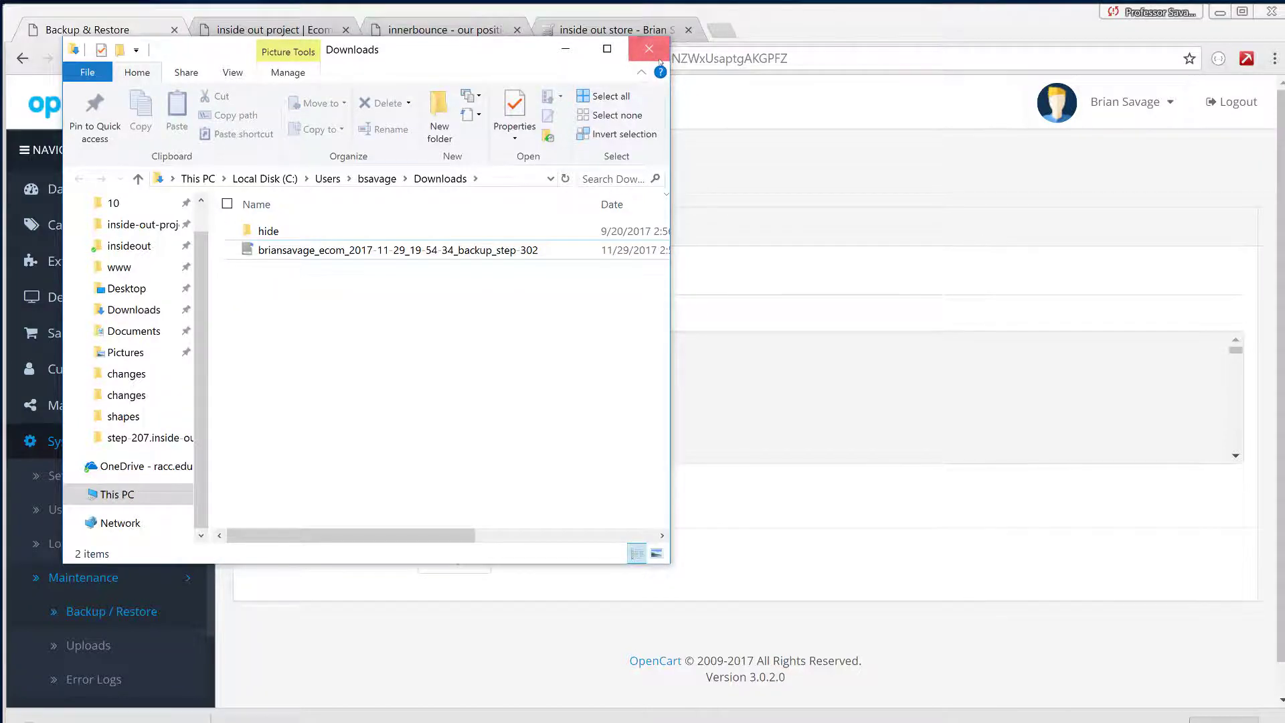
left_click(649, 49)
left_click(532, 225)
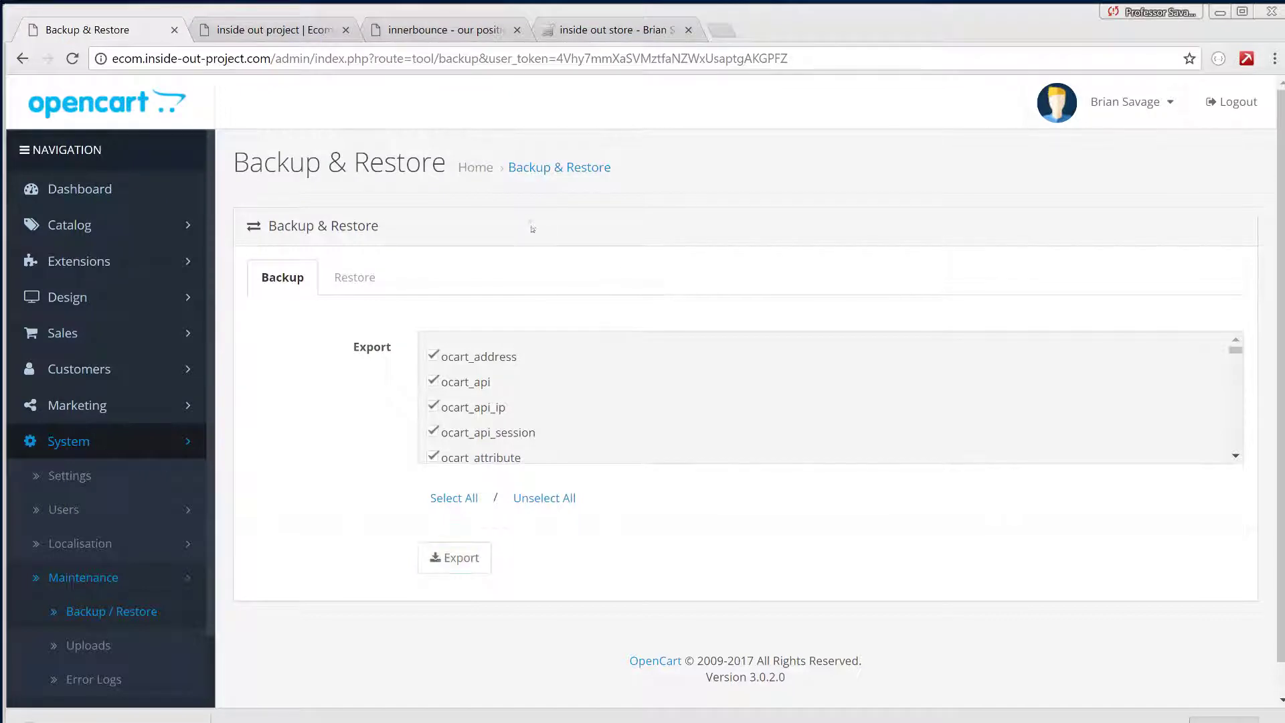
- Expand the admin's Catalog section, then switch to the change log and review its media, manufacturer and product entries
left_click(117, 227)
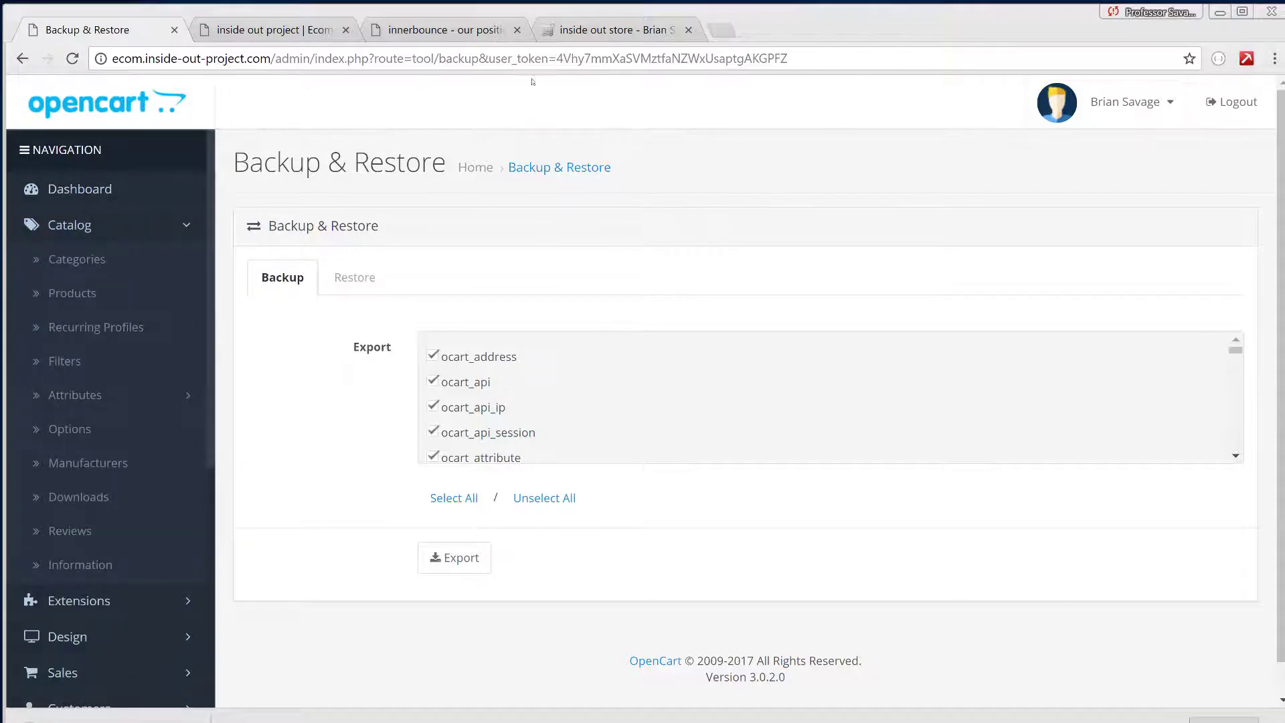
left_click(266, 31)
scroll(806, 365, "down", 3)
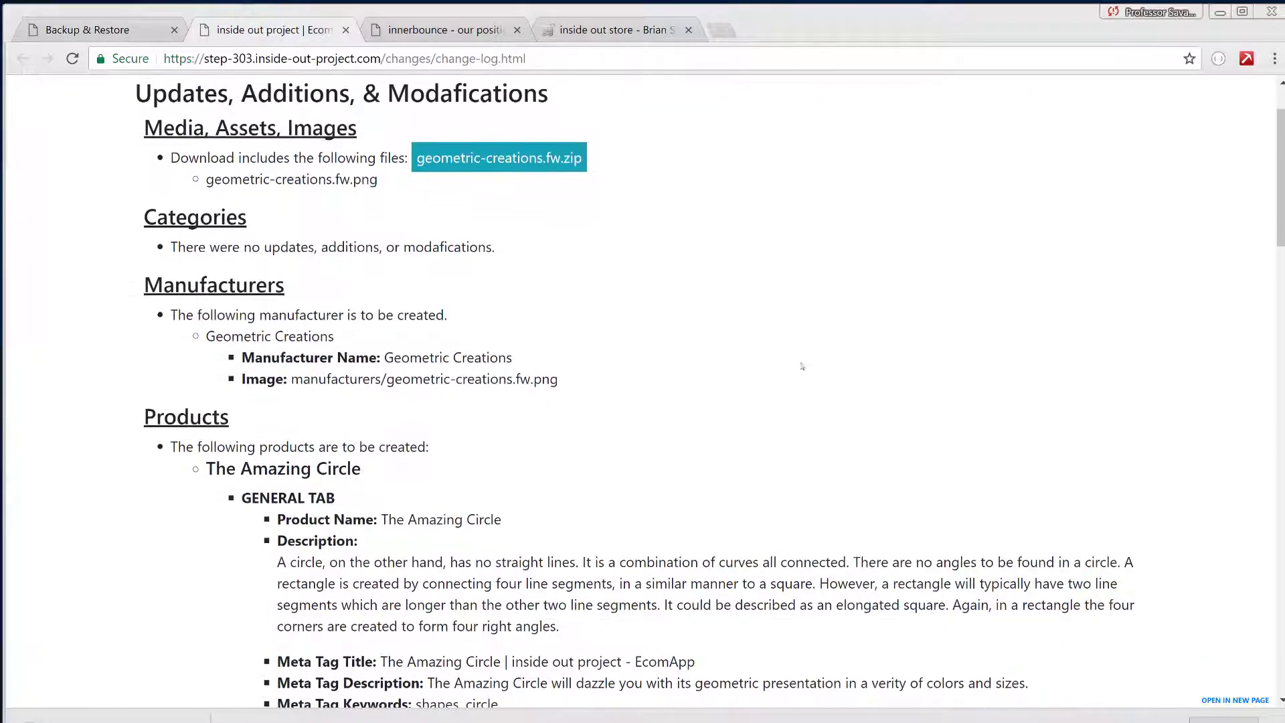
scroll(788, 360, "up", 3)
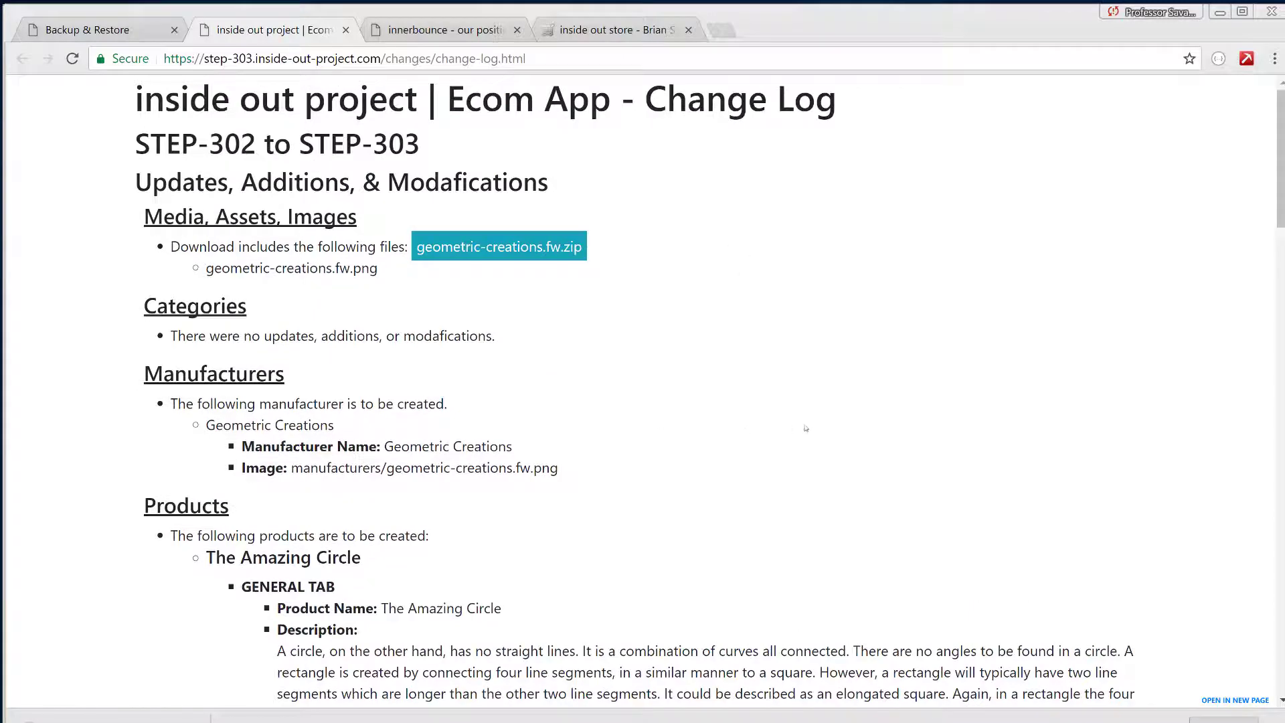
scroll(806, 428, "down", 1)
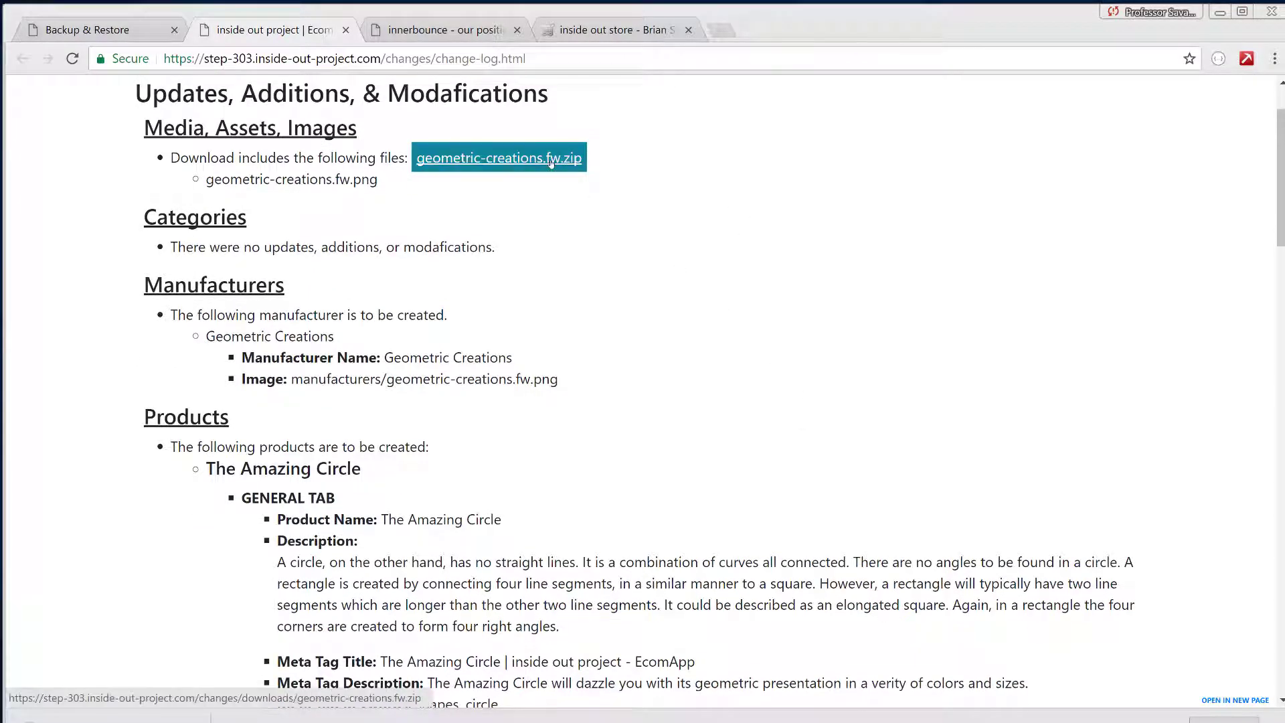
- Try twice to download geometric-creations.fw.zip from the change log, going back to the log after each attempt
left_click(551, 162)
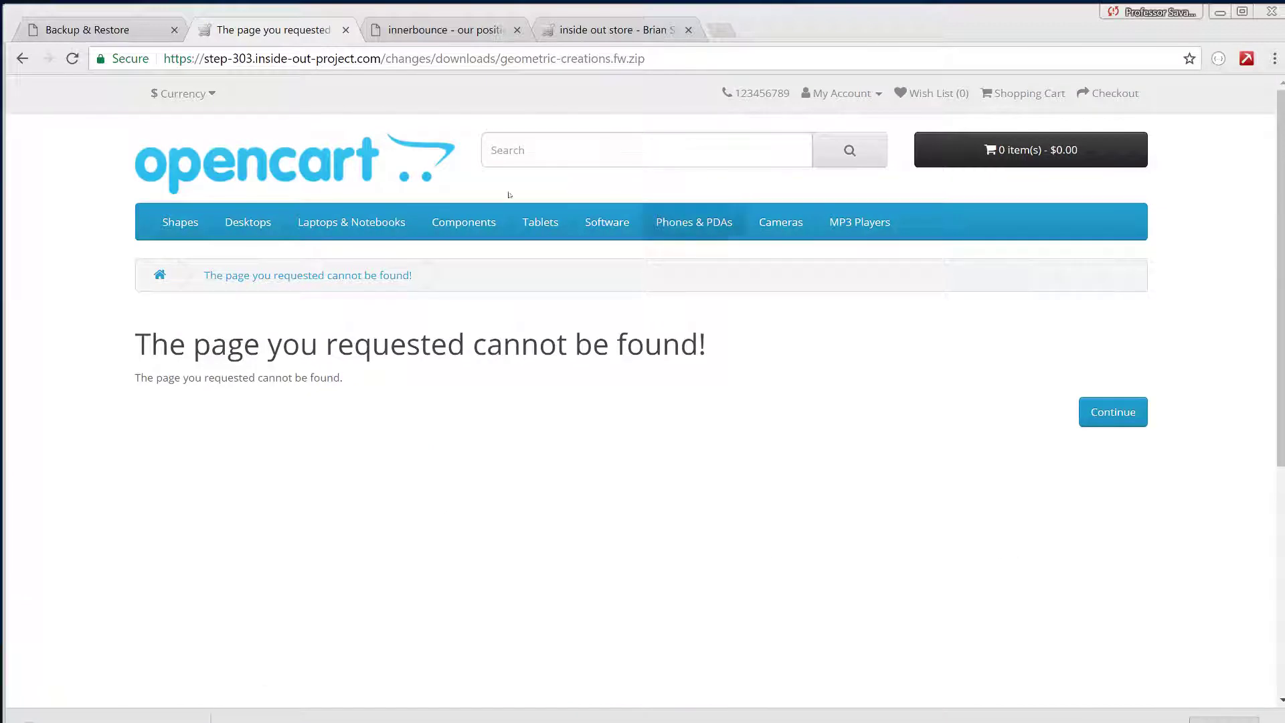
left_click(22, 59)
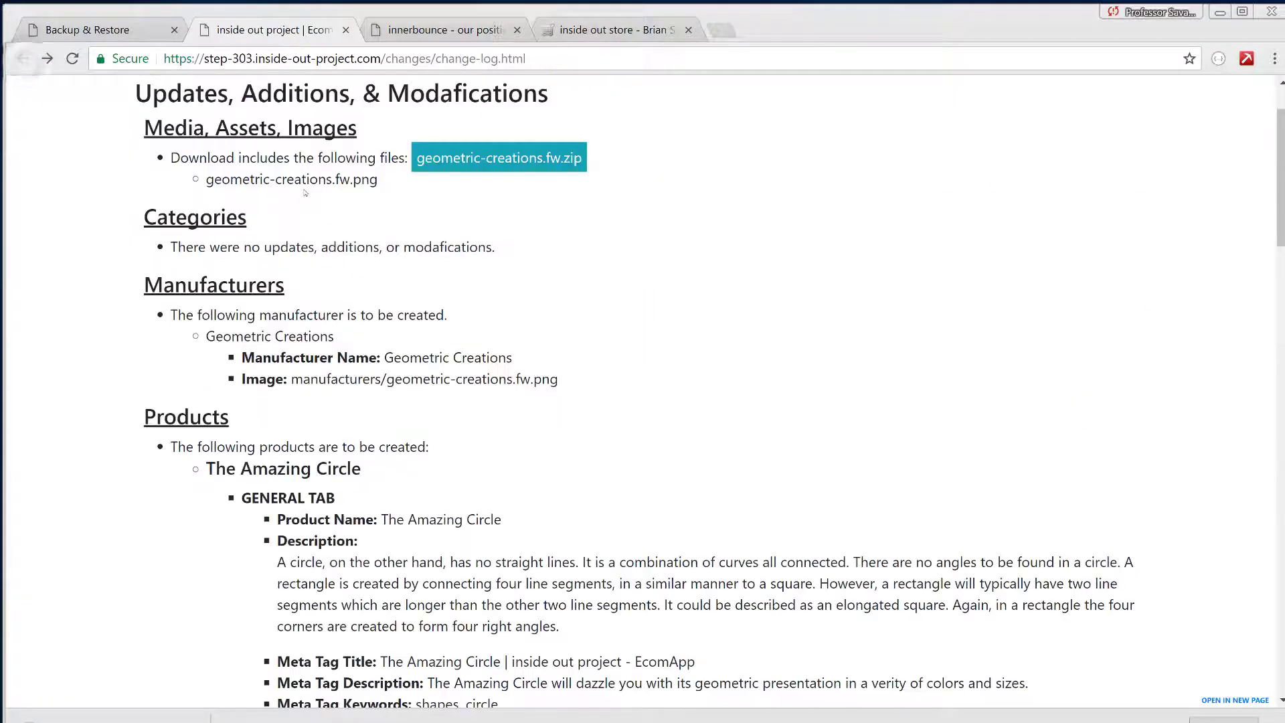
left_click(478, 161)
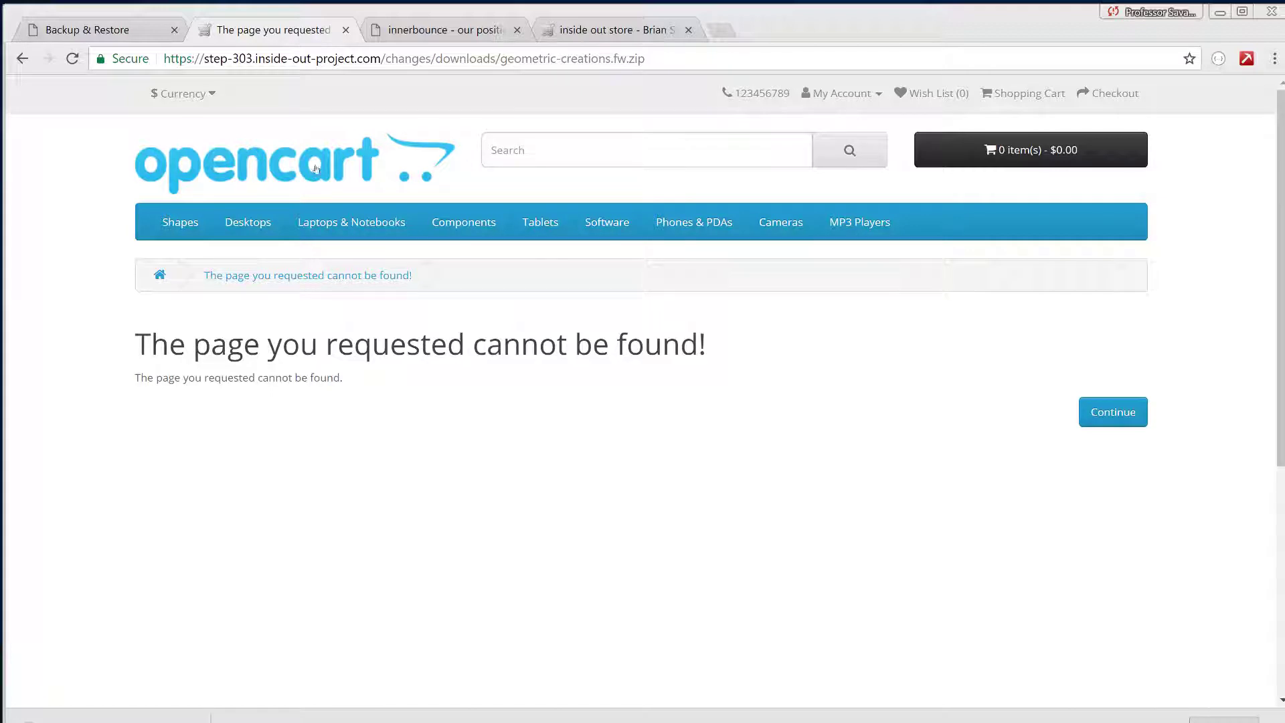
left_click(22, 59)
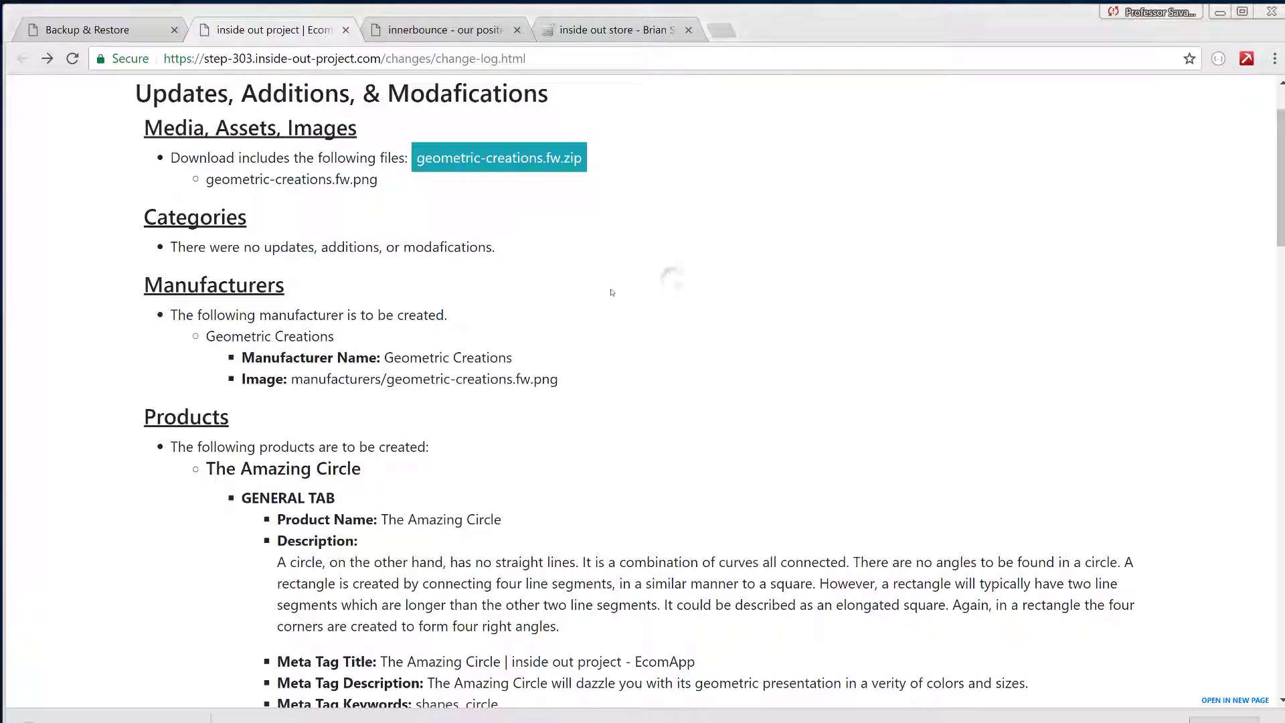
- Download geometric-creations.fw.zip from the change log and show it in the Downloads folder
left_click(537, 167)
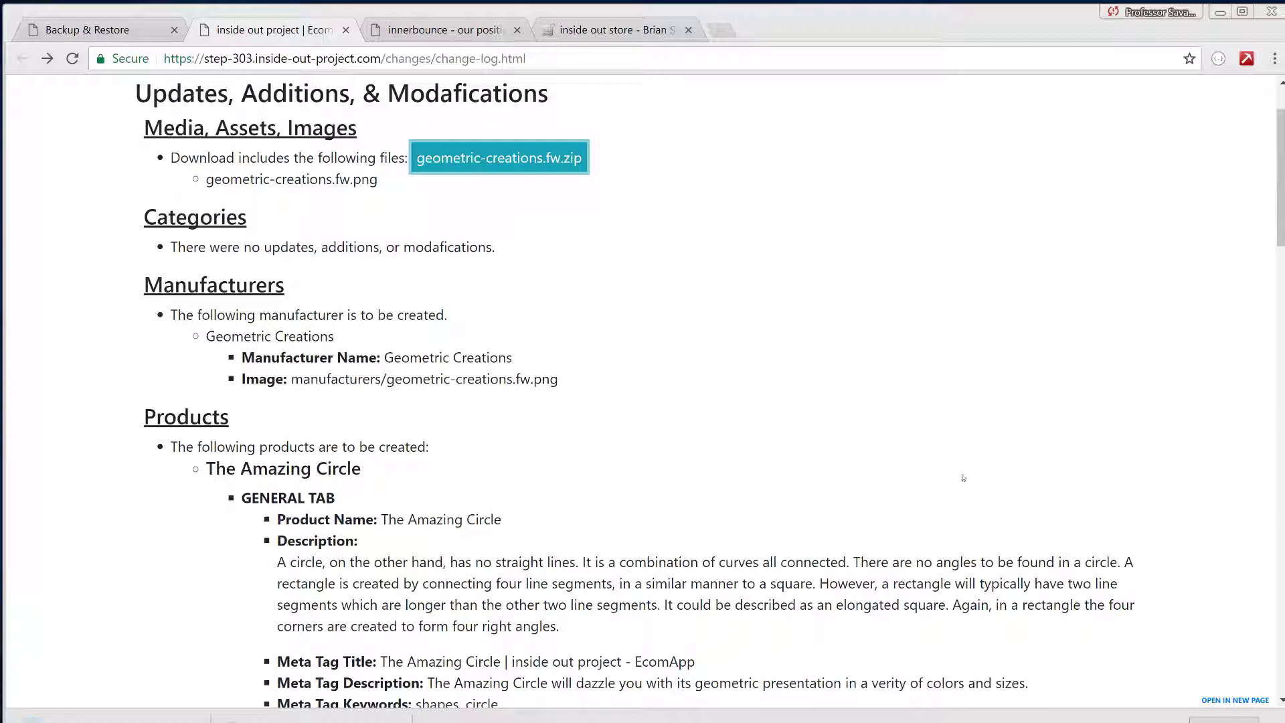
left_click(191, 715)
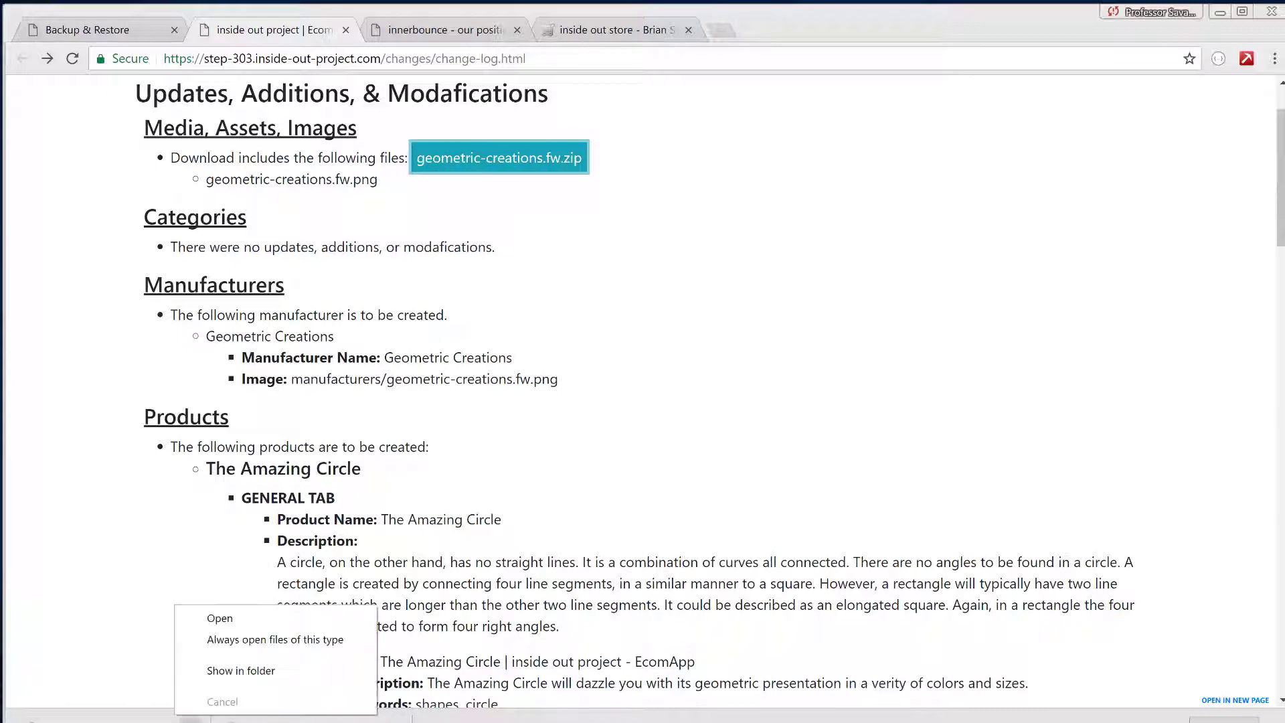
left_click(248, 672)
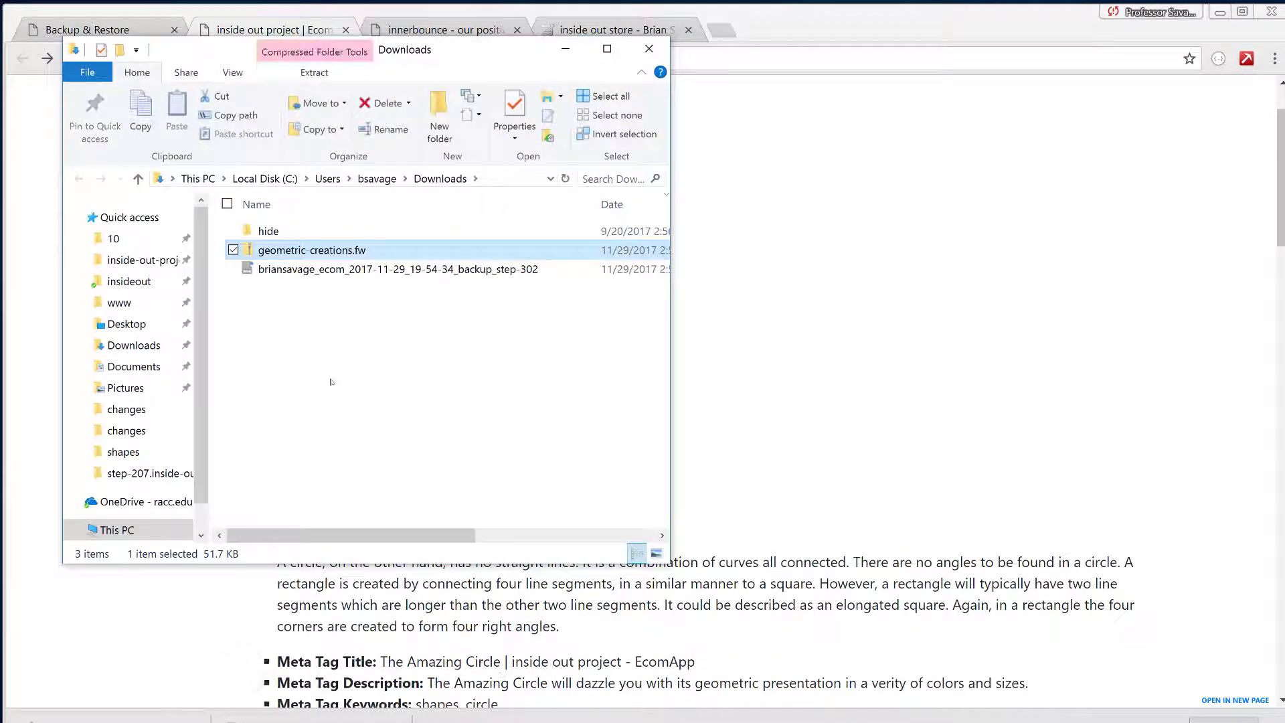
- Extract the geometric-creations.fw zip archive in the Downloads folder and open the extracted folder
right_click(327, 251)
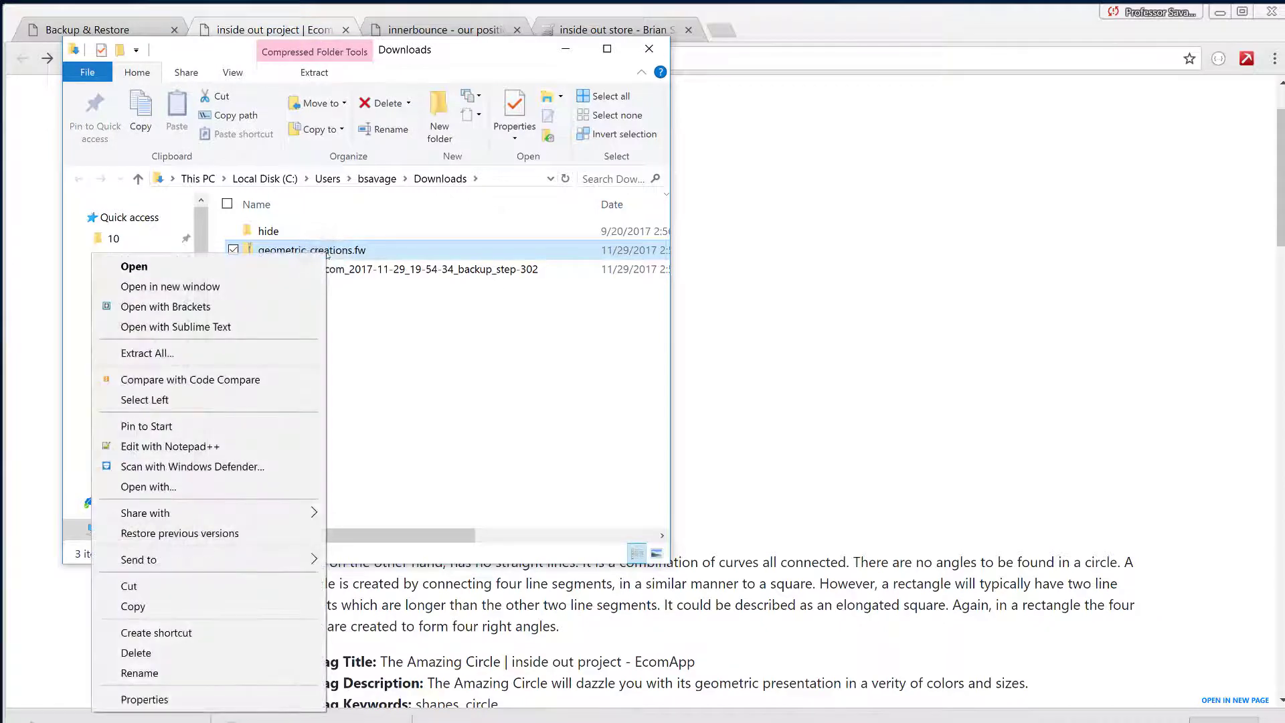
left_click(318, 351)
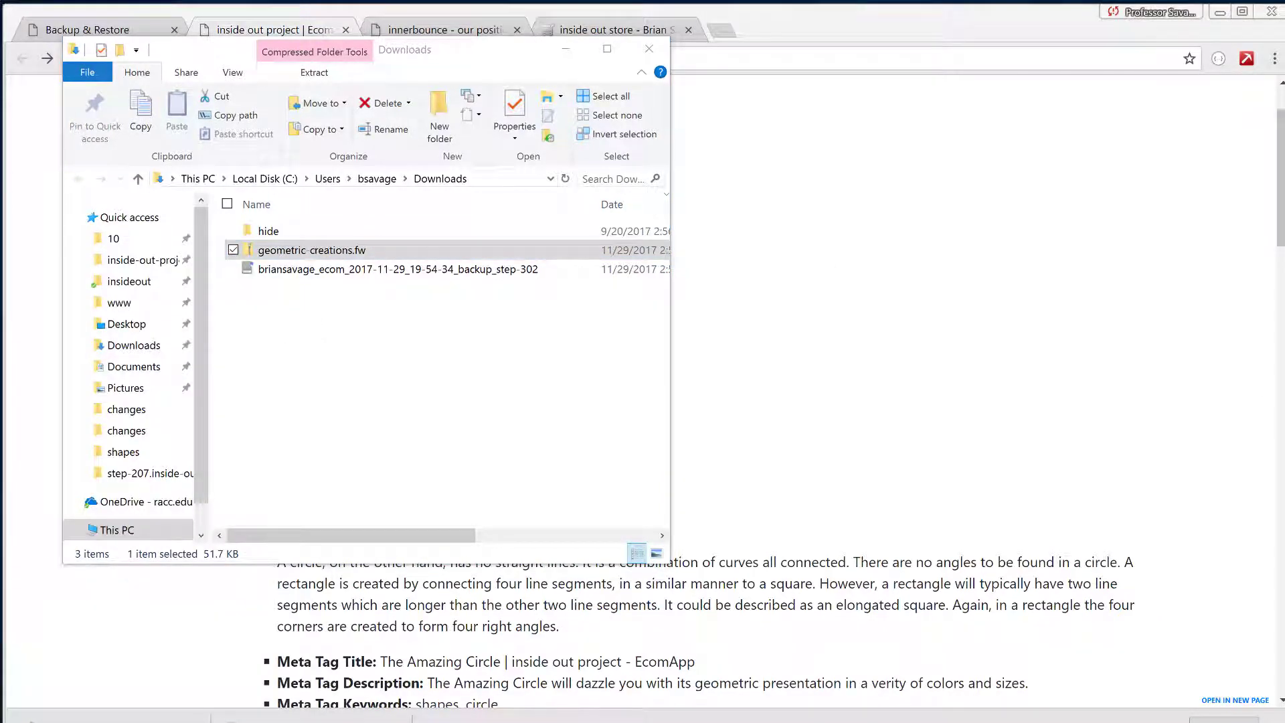
left_click(382, 328)
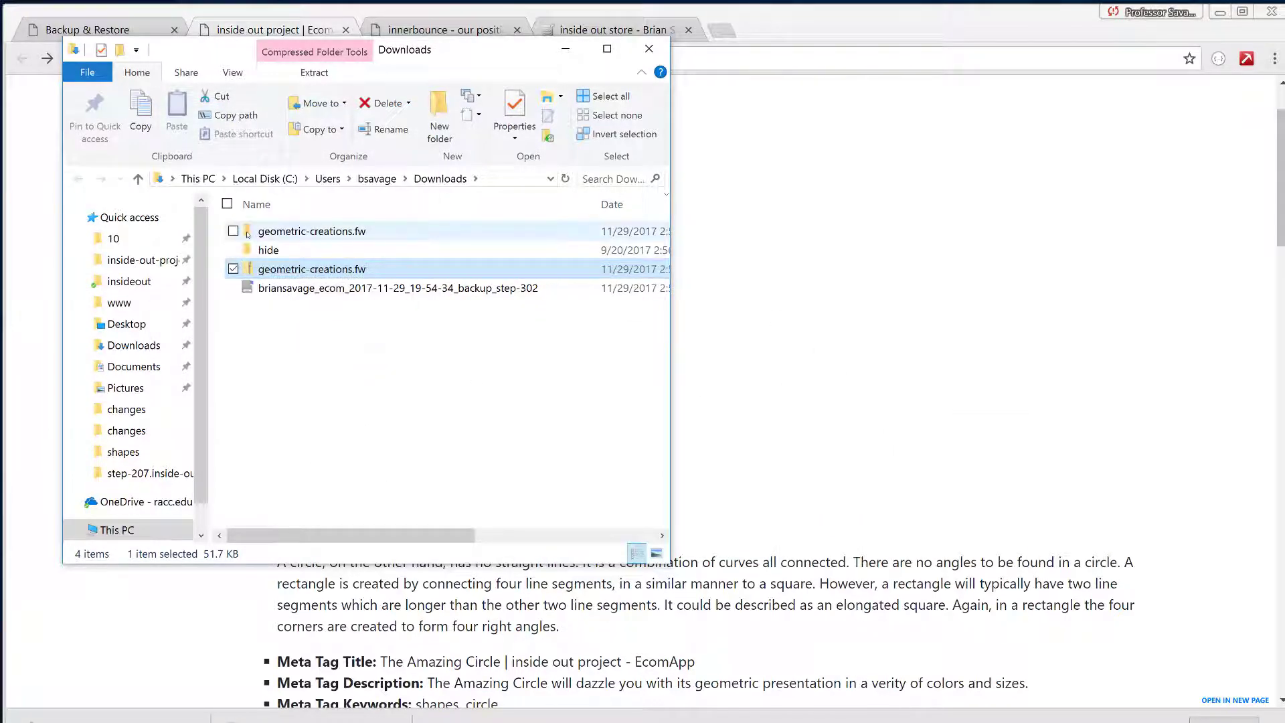
double_click(282, 231)
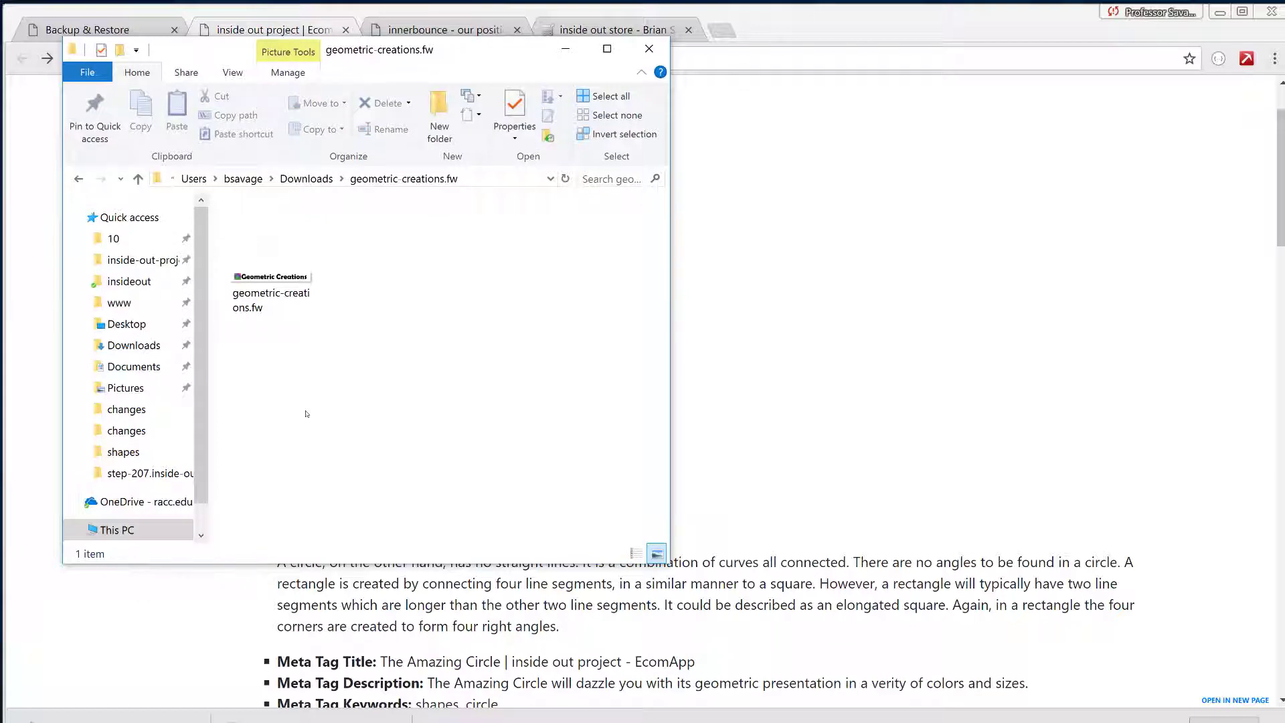
- Return to the change log and copy the manufacturer name "Geometric Creations"
left_click(881, 323)
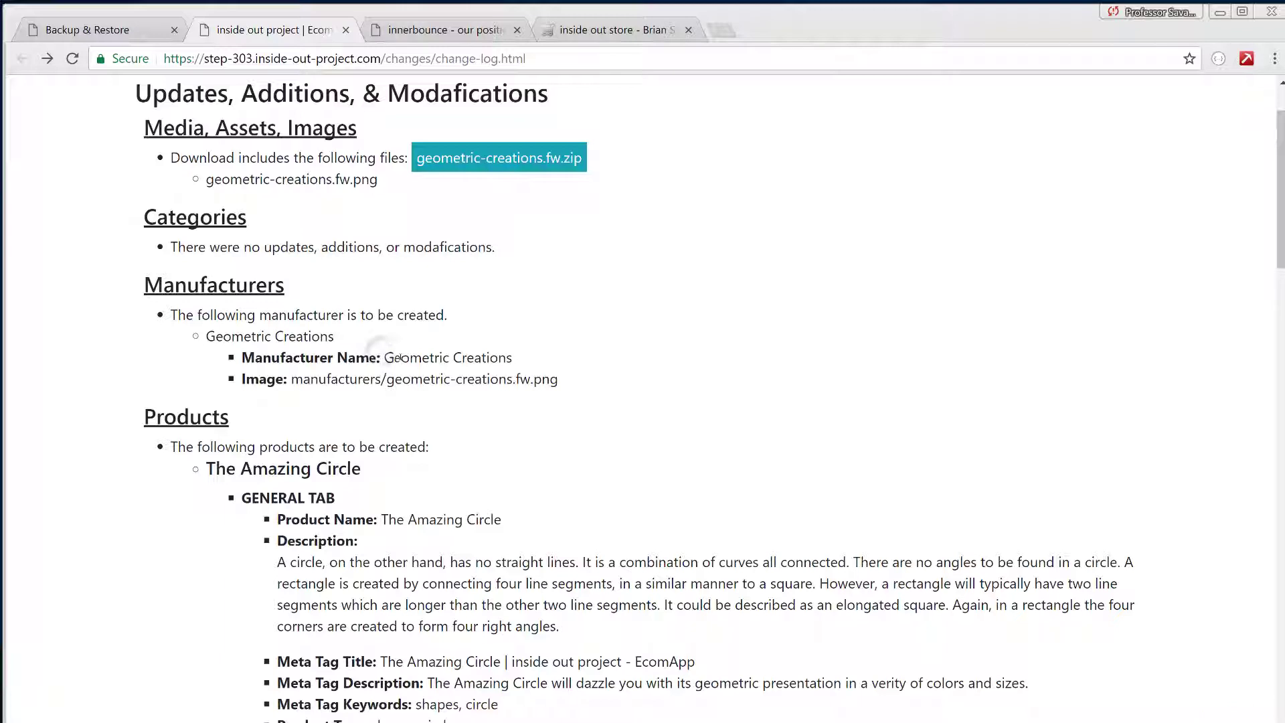
left_click_drag(385, 358, 510, 359)
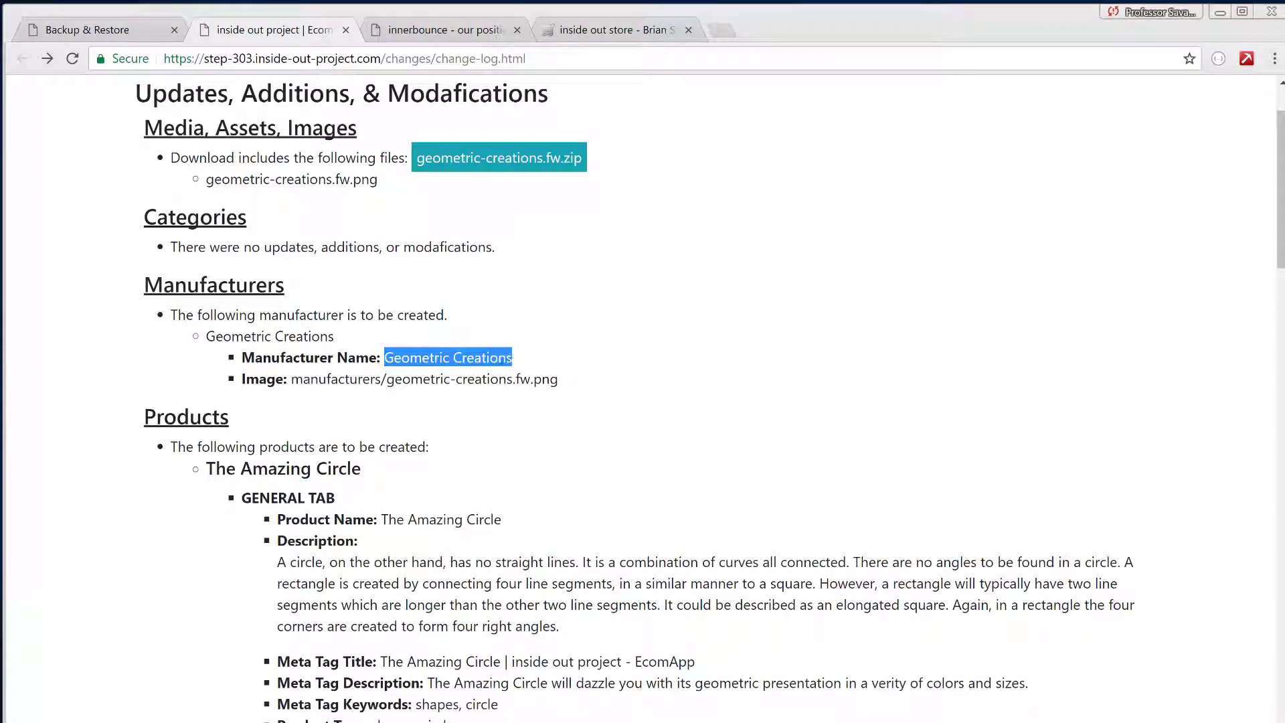
right_click(513, 357)
left_click(544, 371)
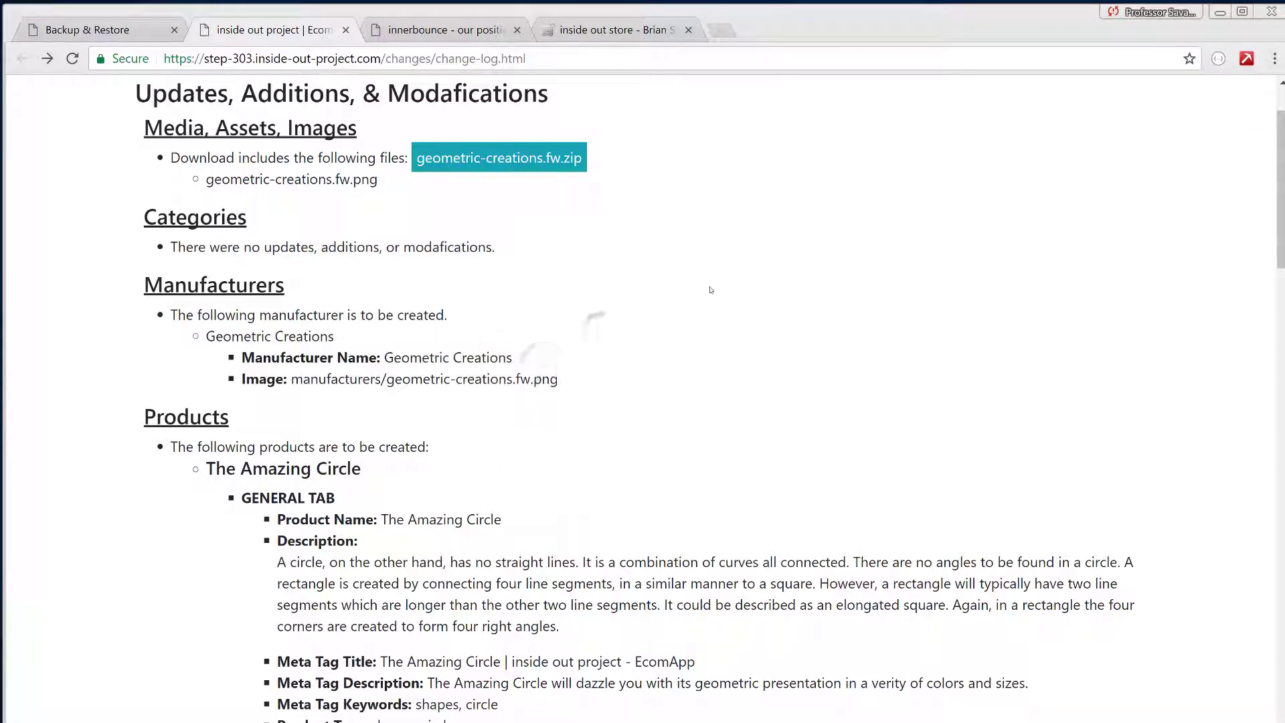
- Start a new manufacturer in the OpenCart admin's catalog and paste "Geometric Creations" as its name
left_click(120, 27)
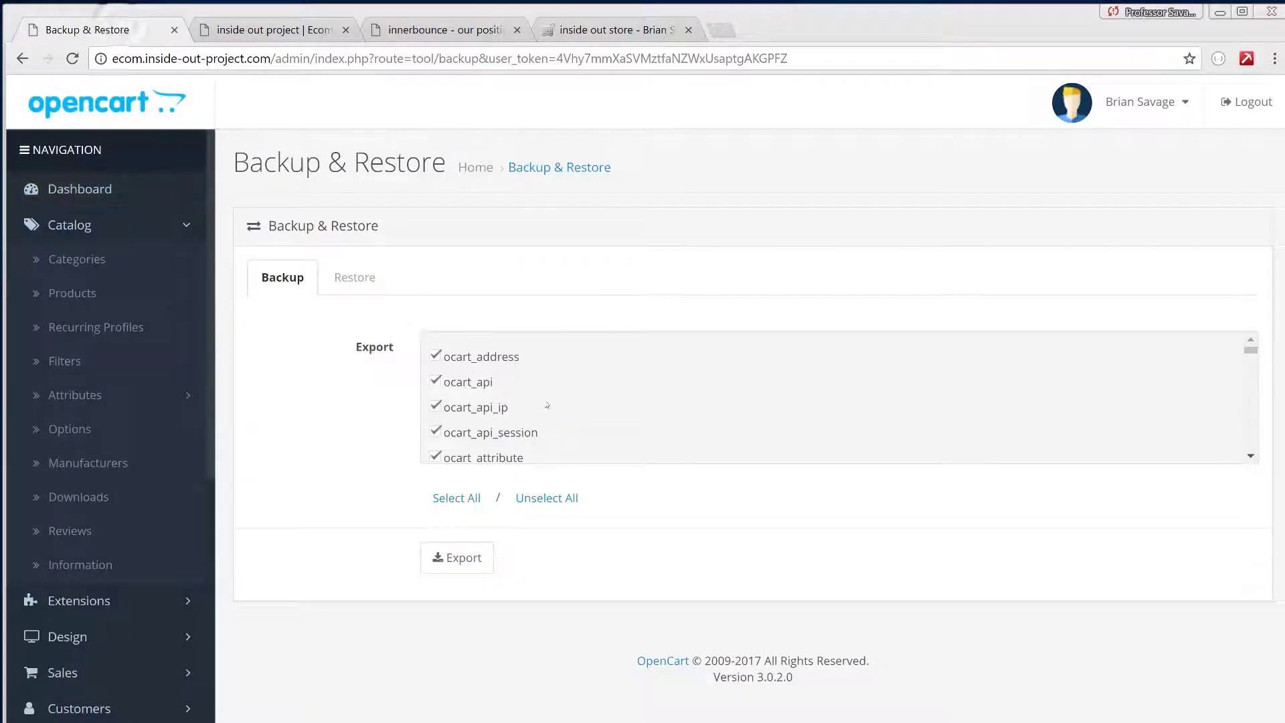
left_click(189, 231)
left_click(109, 225)
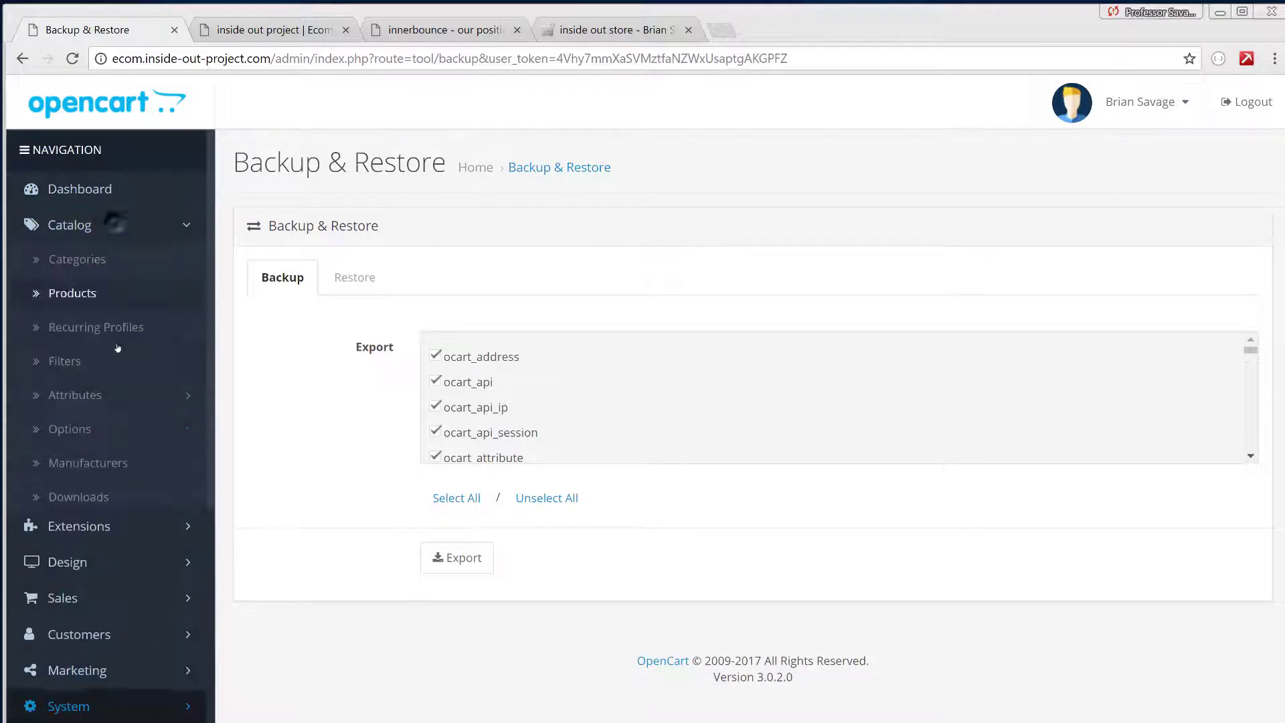
left_click(85, 464)
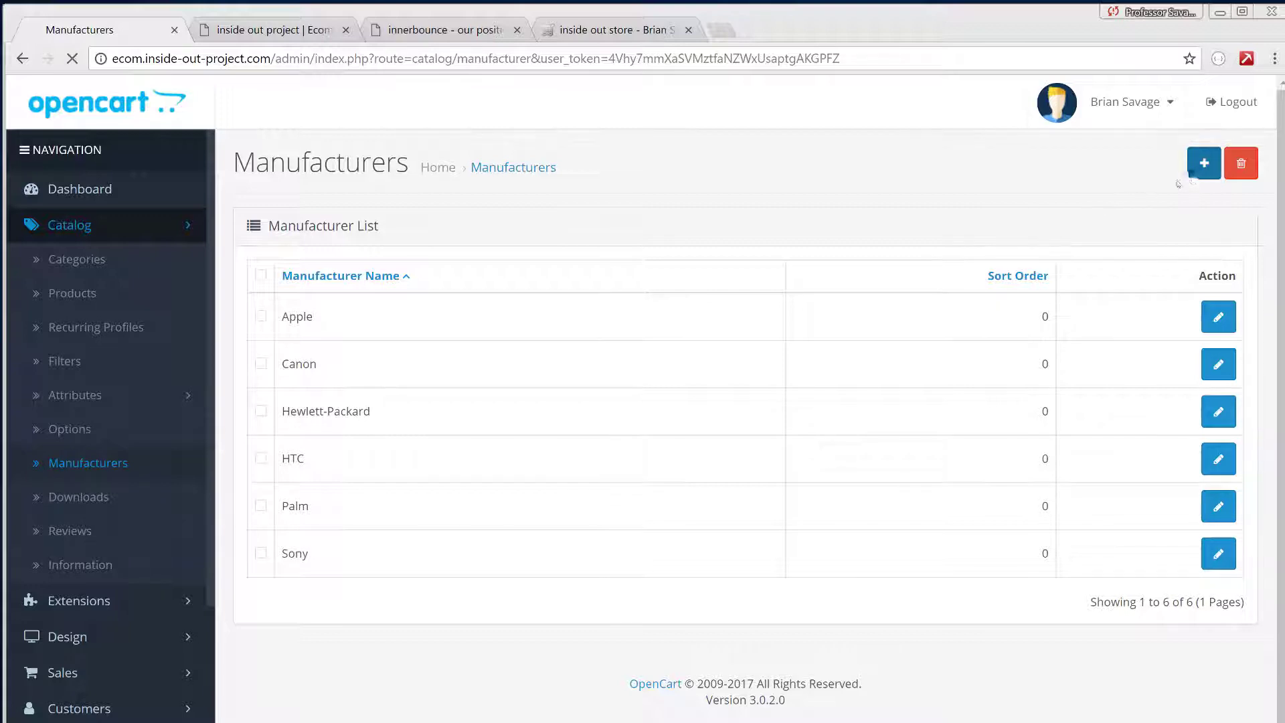
left_click(1203, 164)
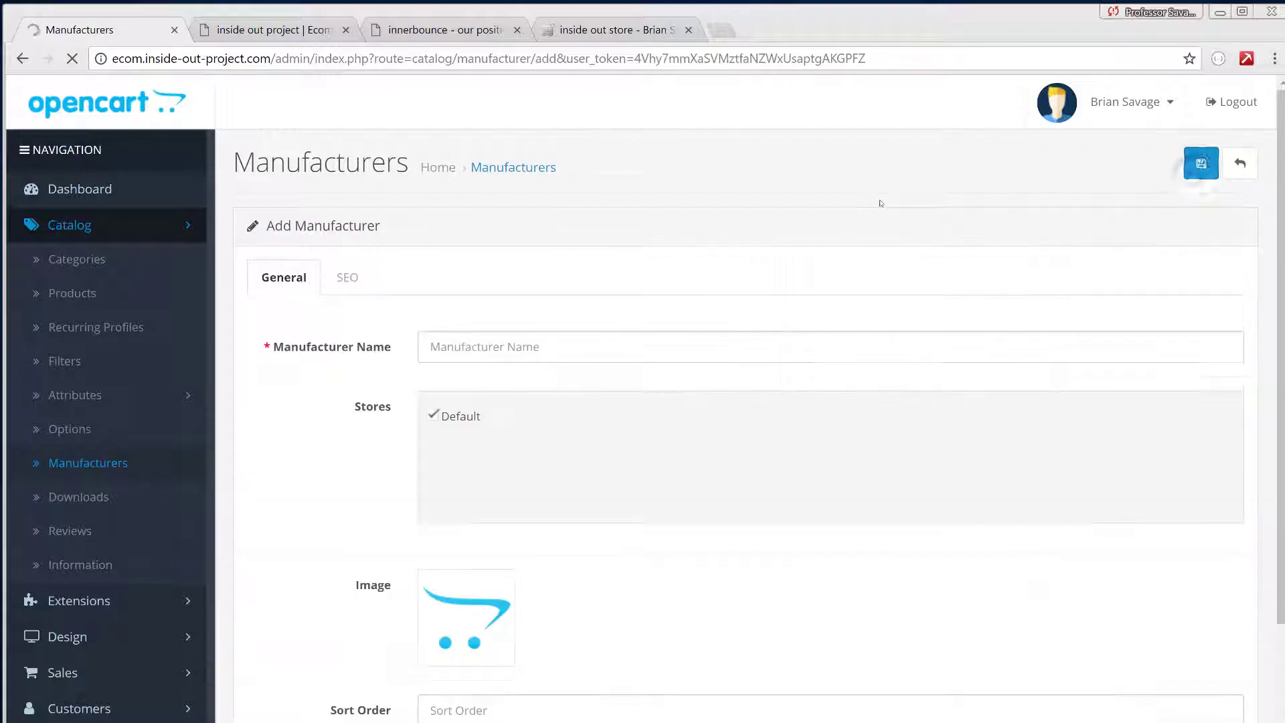
right_click(597, 353)
left_click(658, 460)
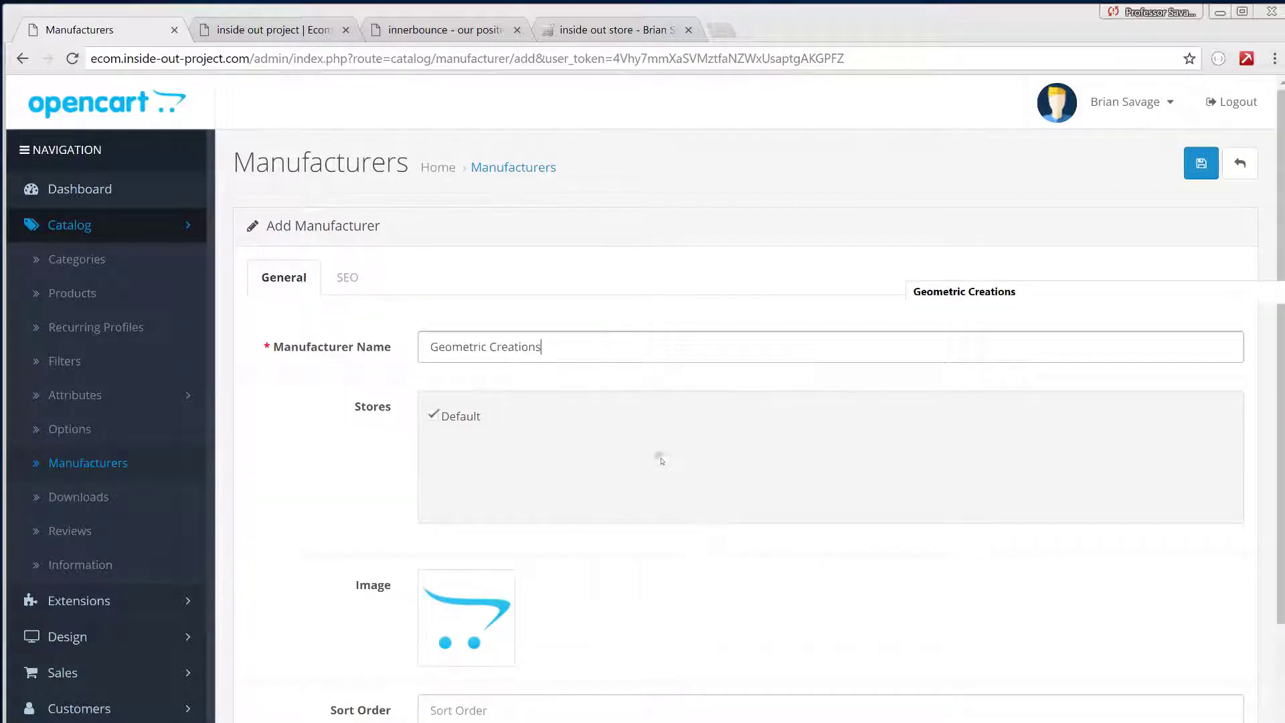
- Open the Image Manager for the manufacturer's image and create a folder named "manufacturers"
scroll(396, 490, "down", 2)
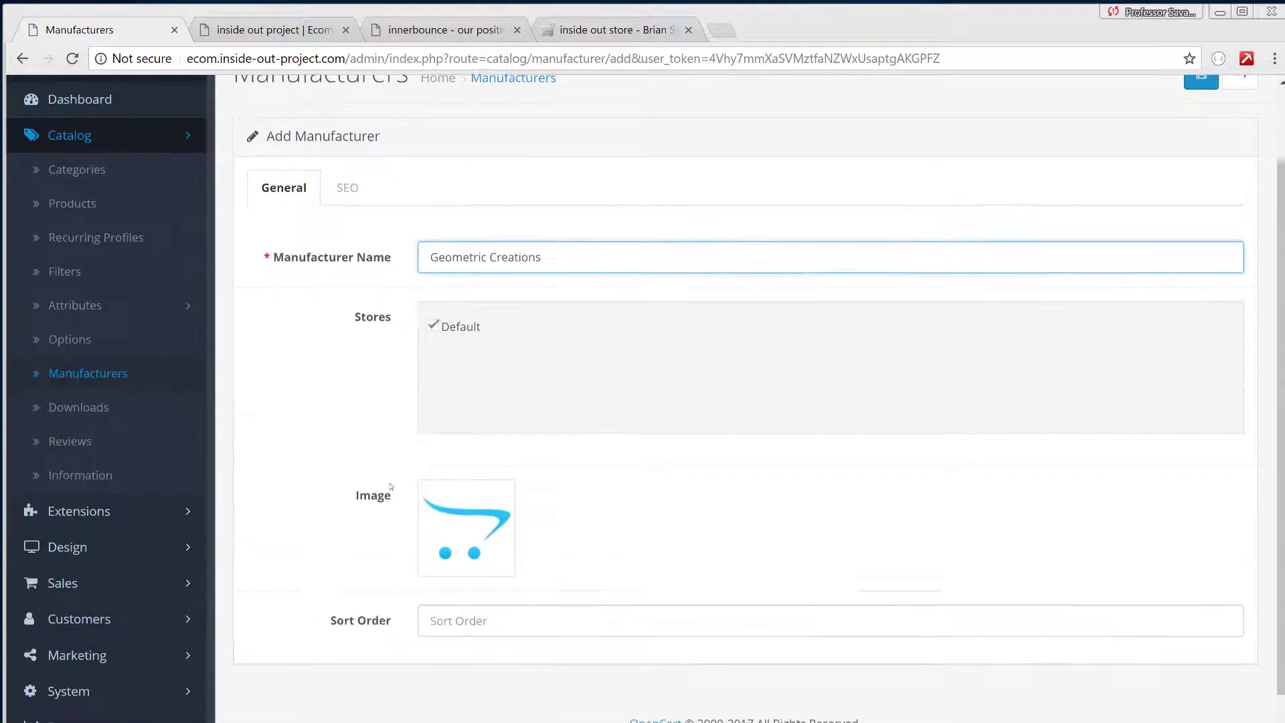
left_click(466, 475)
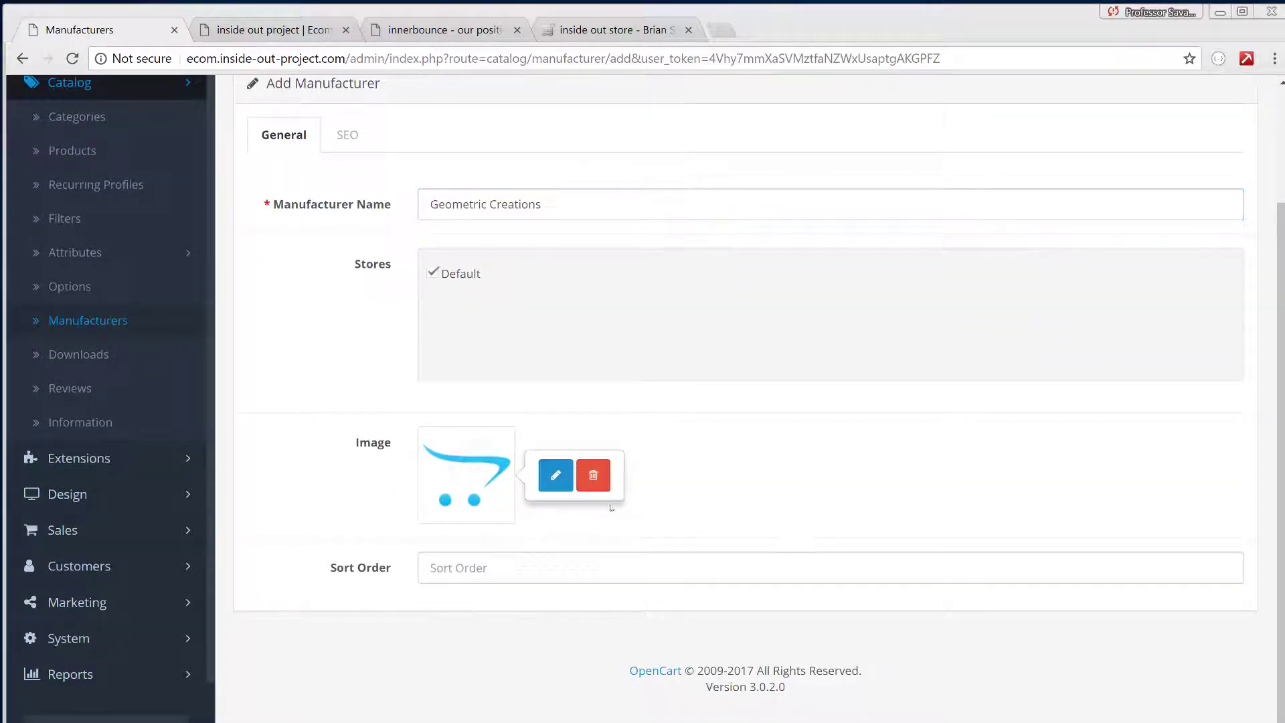
left_click(556, 475)
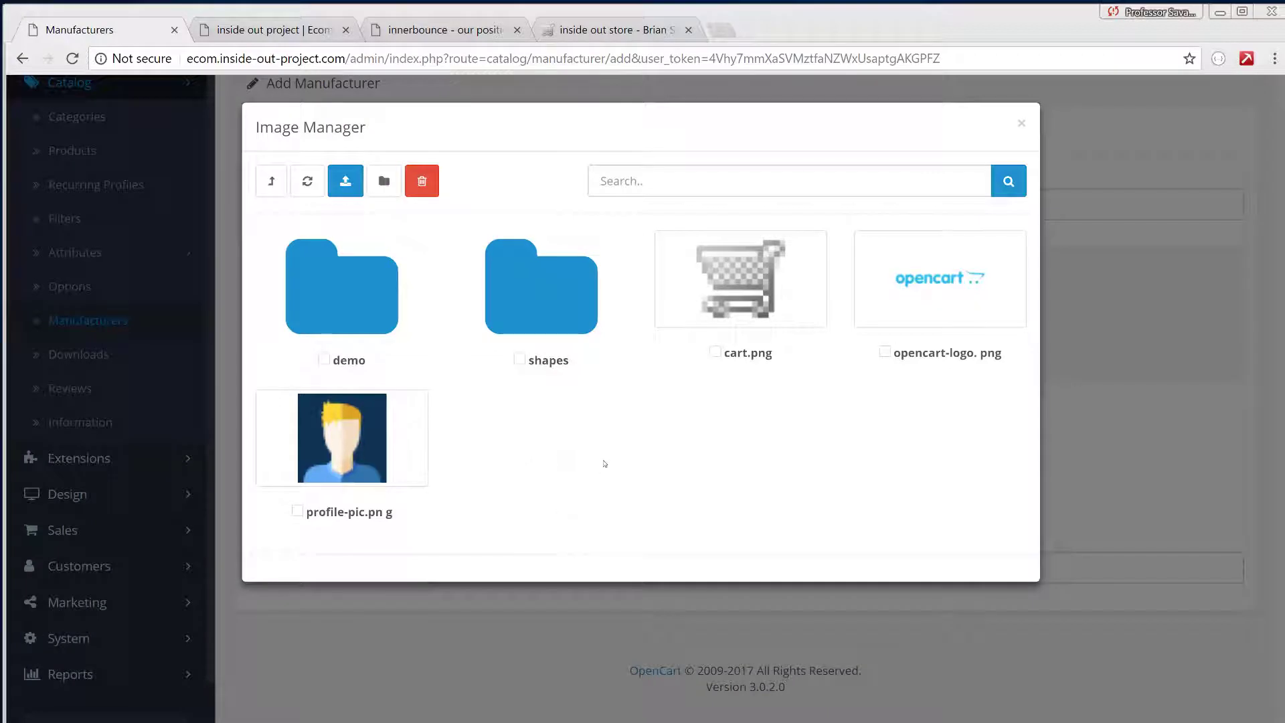
left_click(382, 198)
left_click(403, 263)
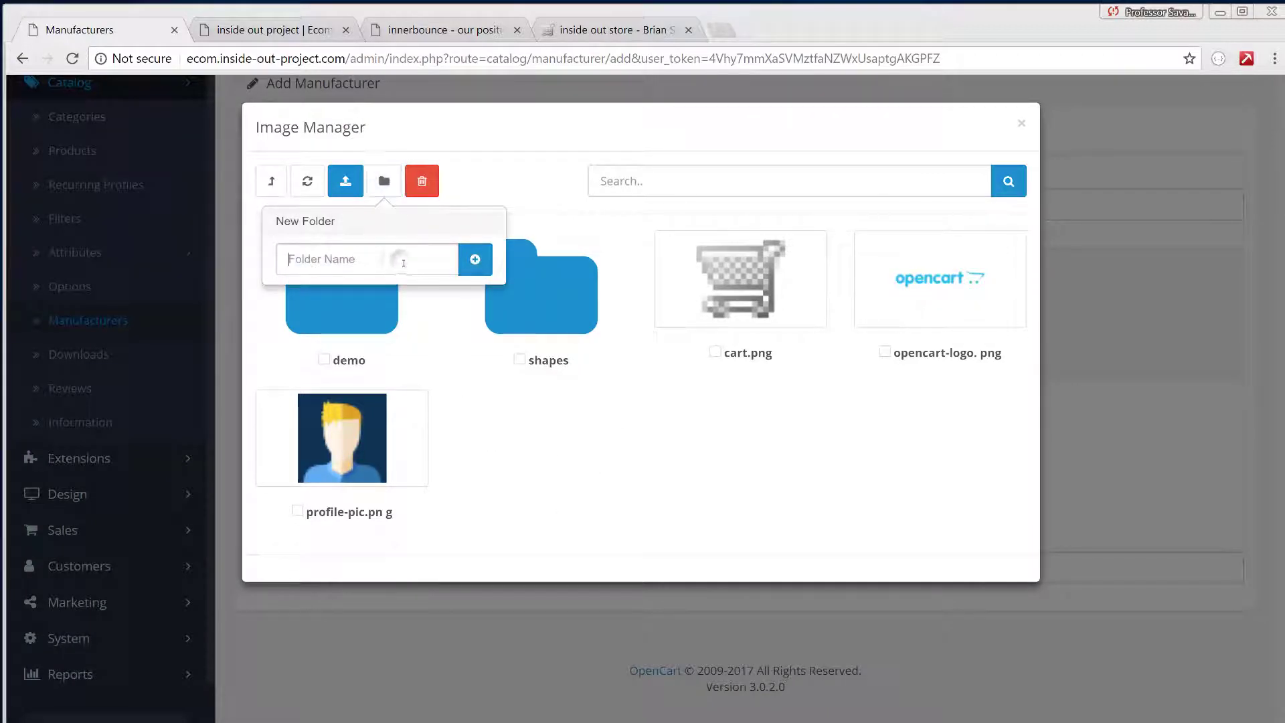
type("manufacturers")
left_click(466, 268)
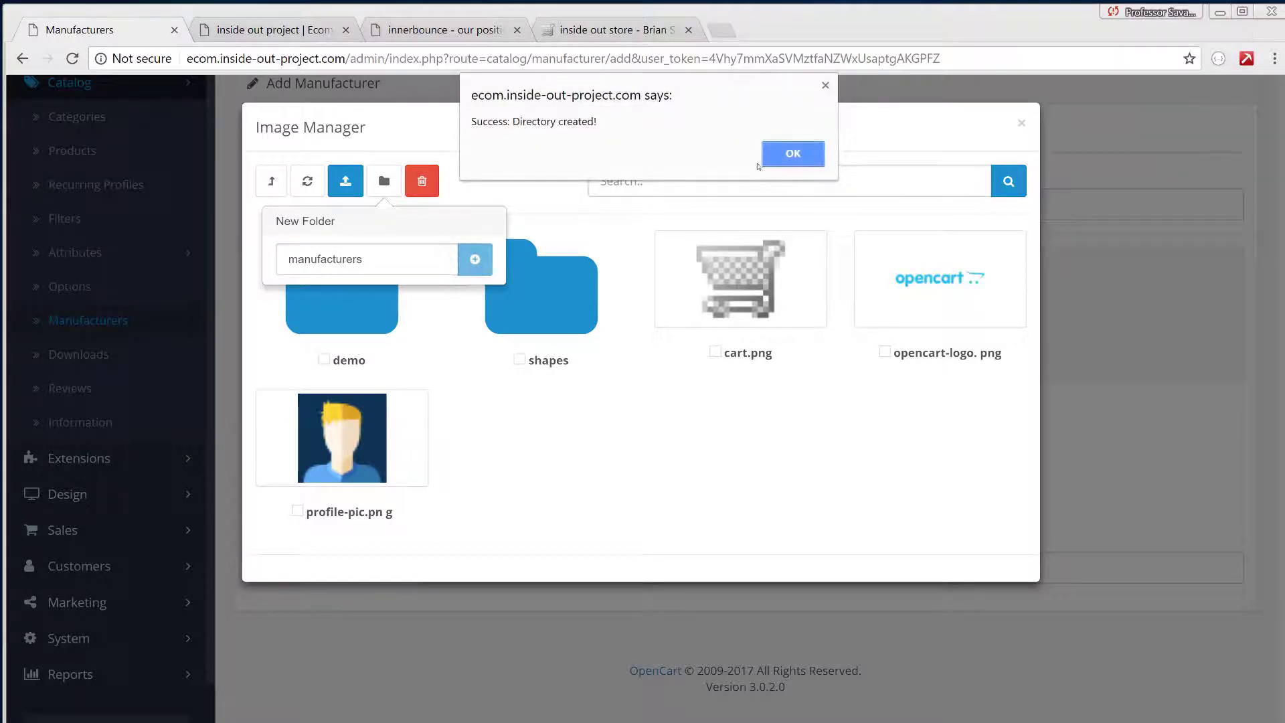
left_click(770, 158)
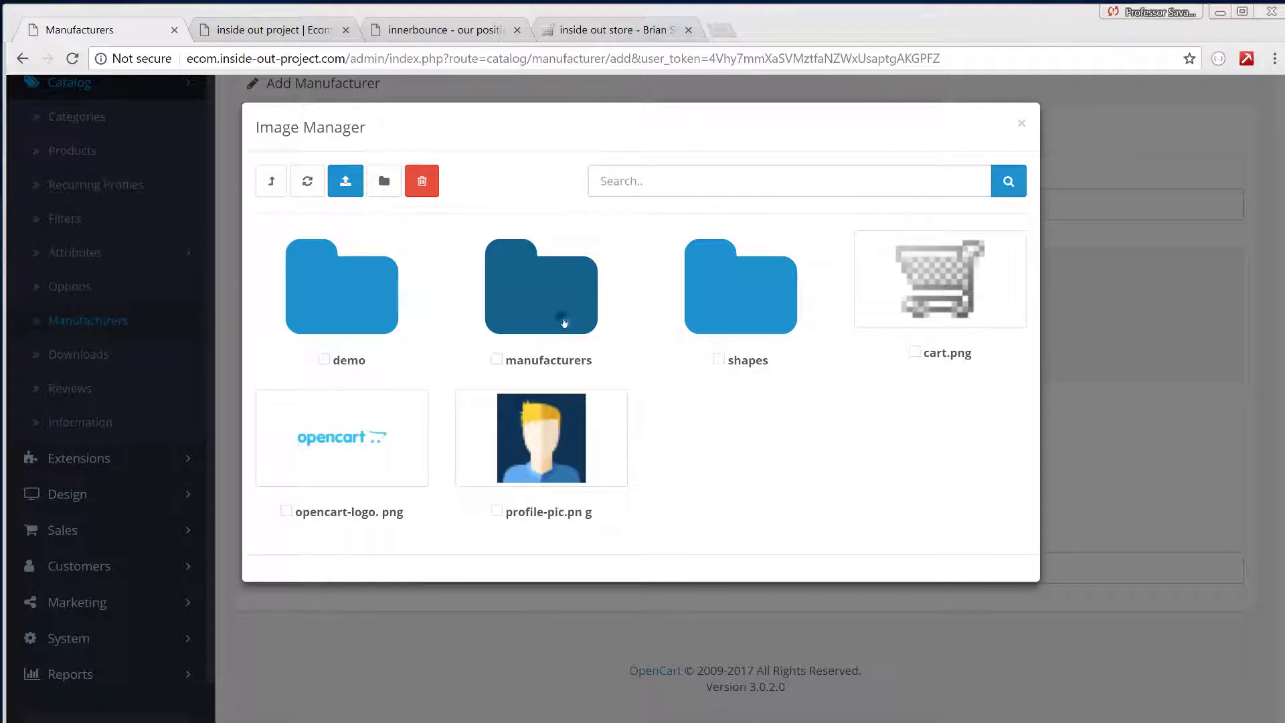
- Upload the geometric-creations.fw image from the extracted folder in Downloads into the manufacturers image folder
left_click(563, 322)
left_click(346, 181)
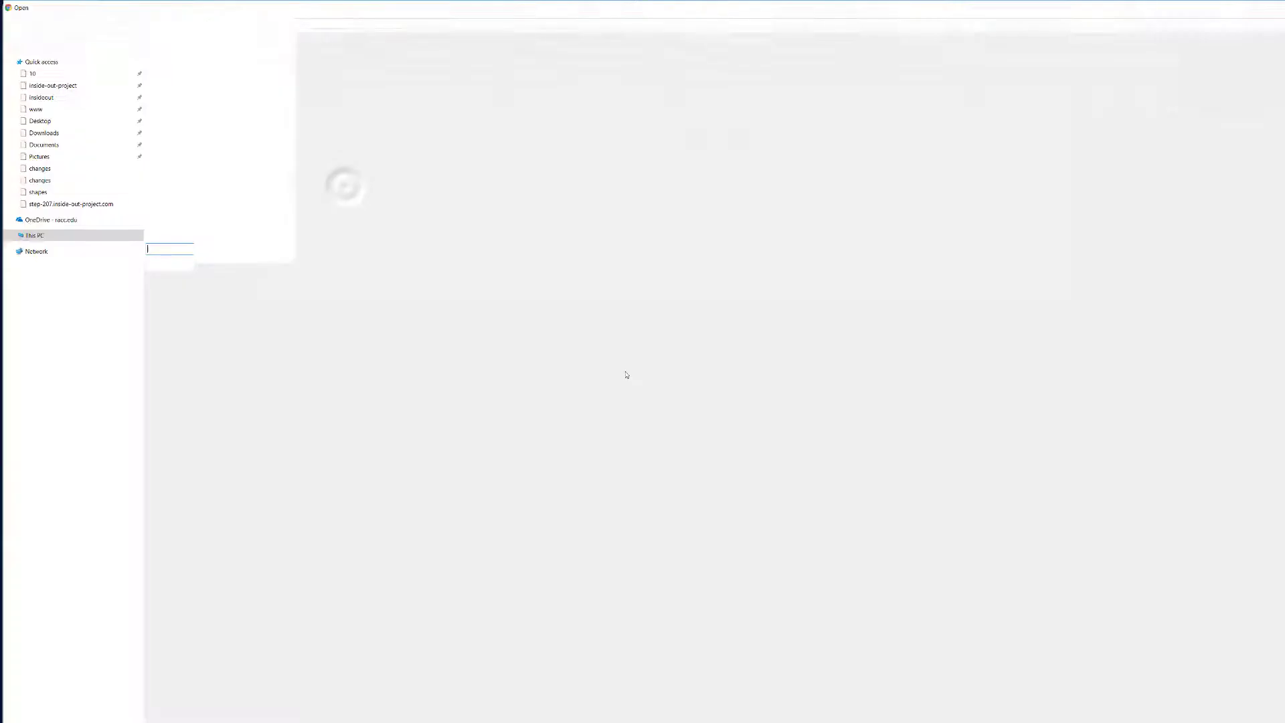
left_click(75, 132)
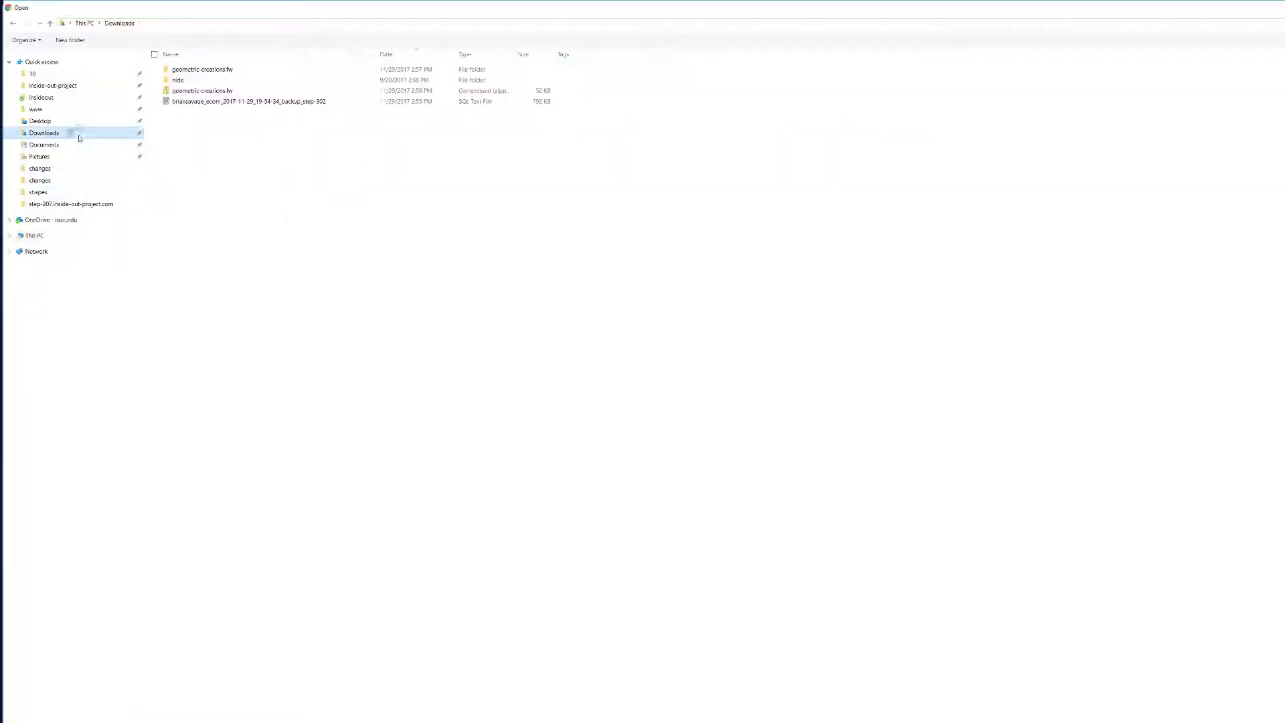
double_click(225, 70)
double_click(178, 65)
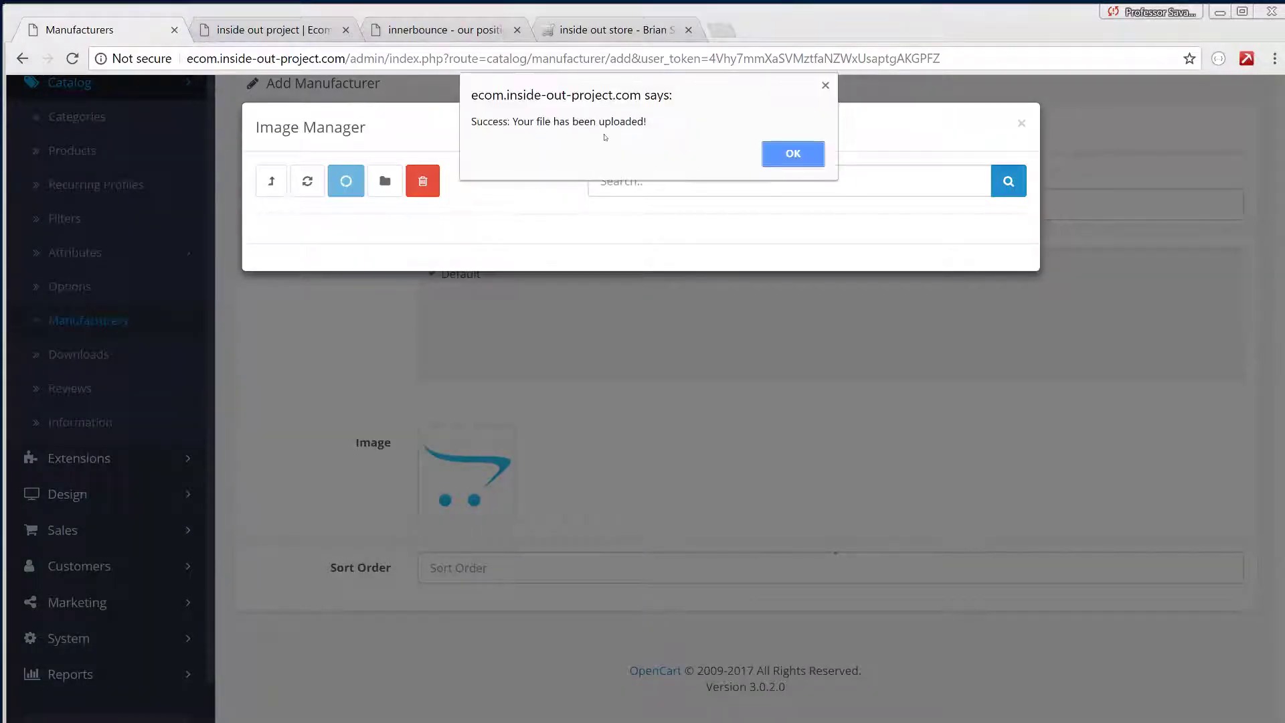
left_click(793, 154)
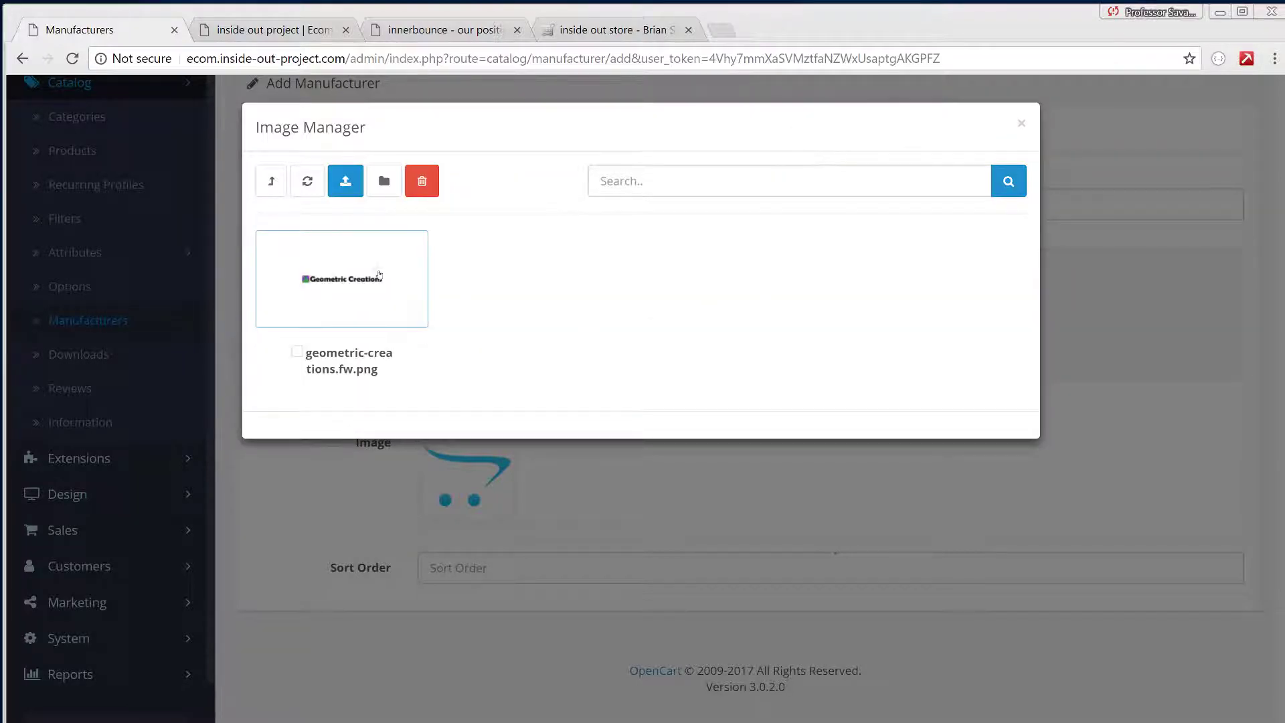
- Assign geometric-creations.fw.png as the manufacturer's image, save the manufacturer and check the manufacturer list
left_click(378, 274)
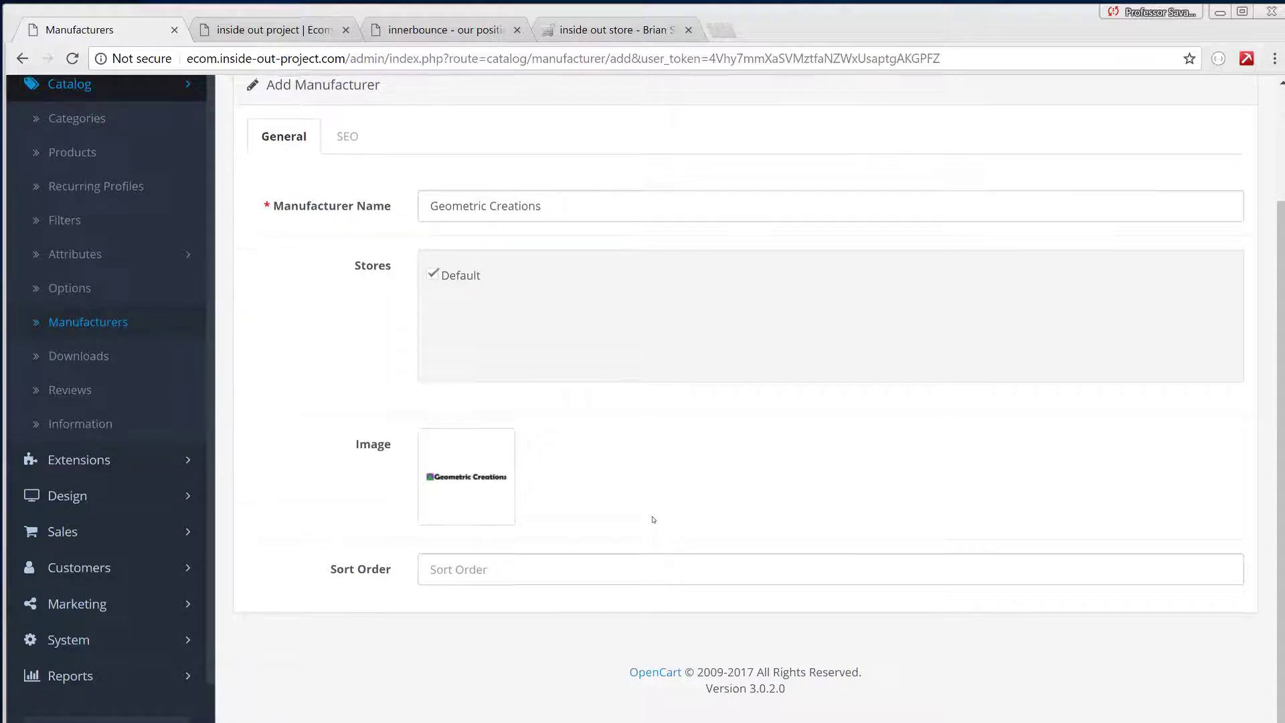
scroll(653, 520, "up", 3)
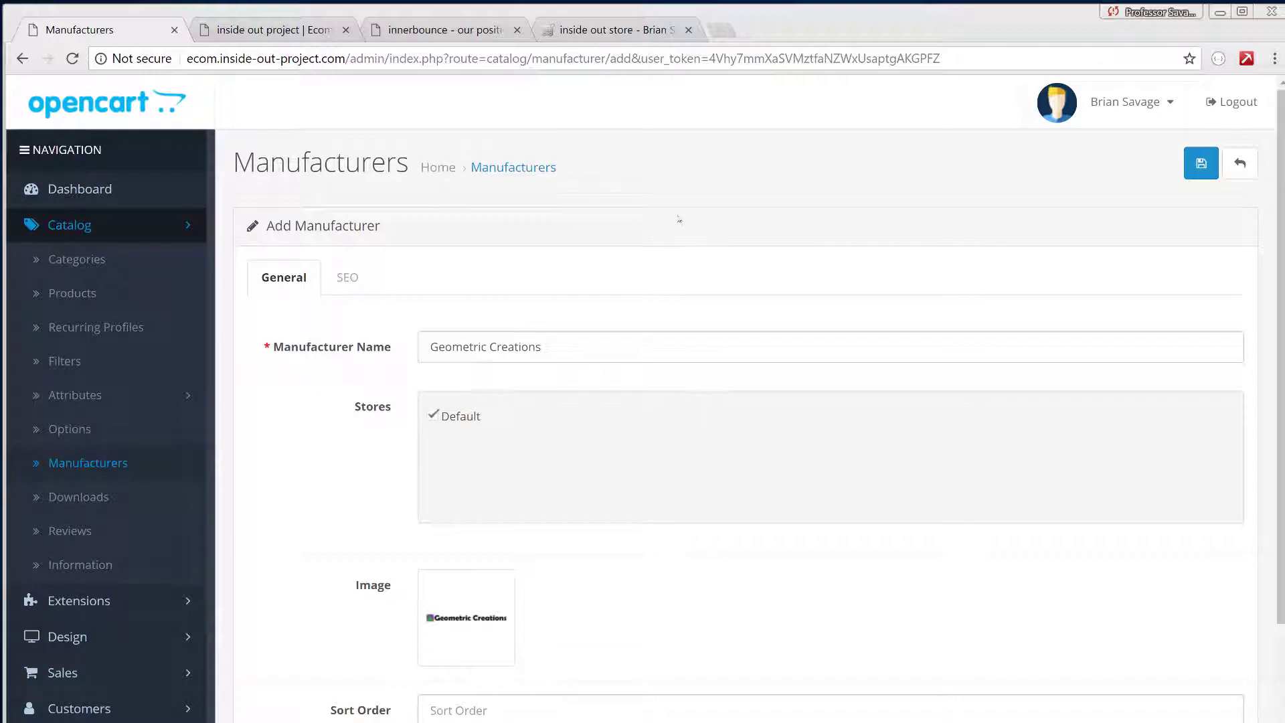
left_click(1201, 164)
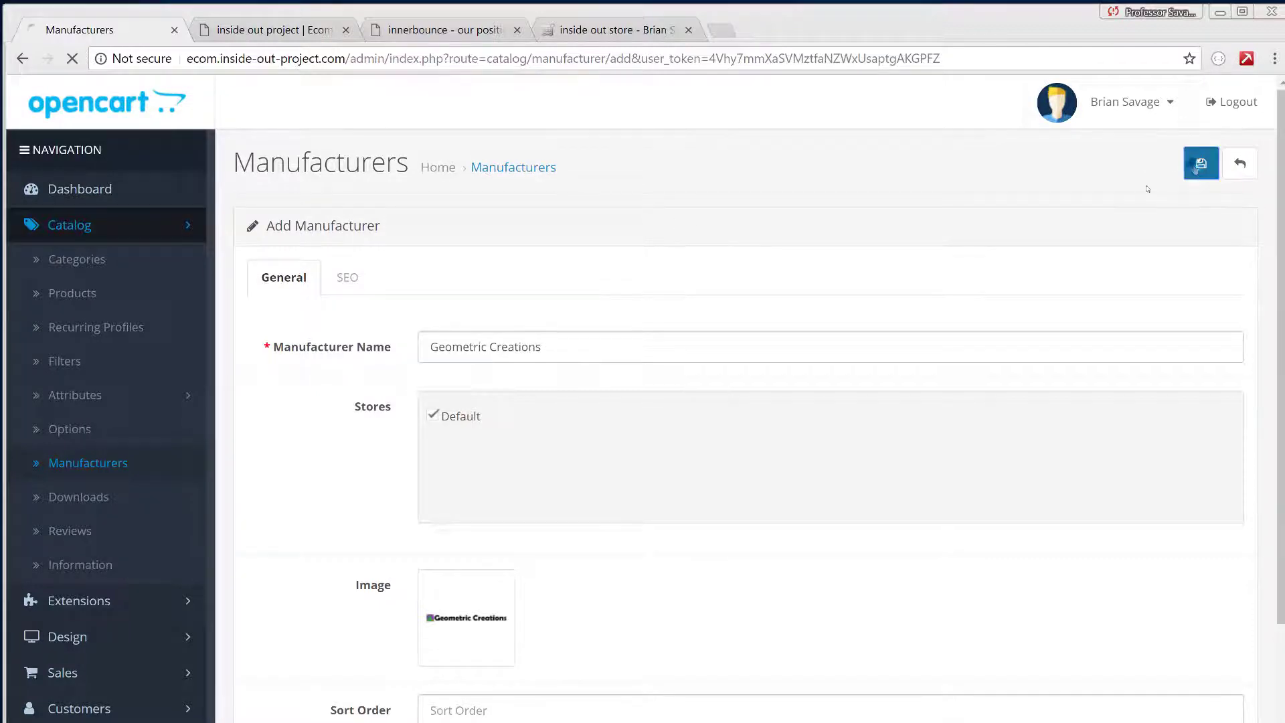
scroll(548, 262, "down", 3)
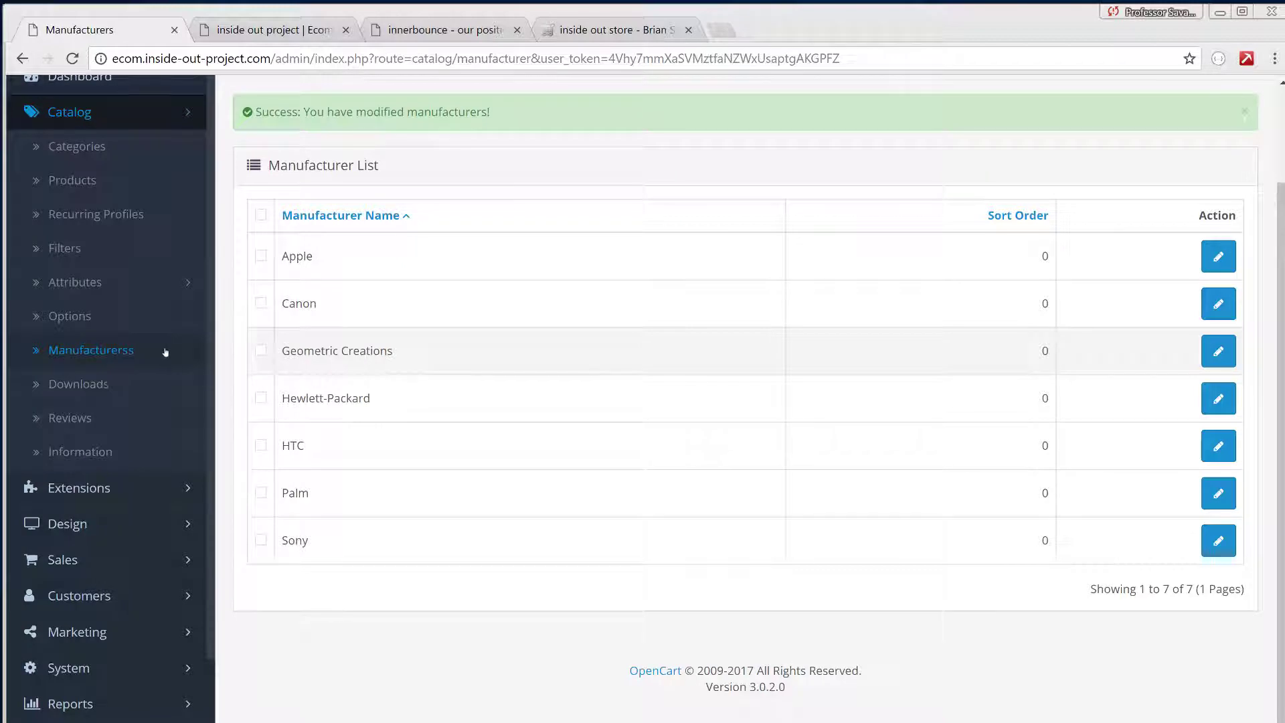
- Open the catalog's product list, look through the existing products and start a new product
scroll(158, 347, "up", 2)
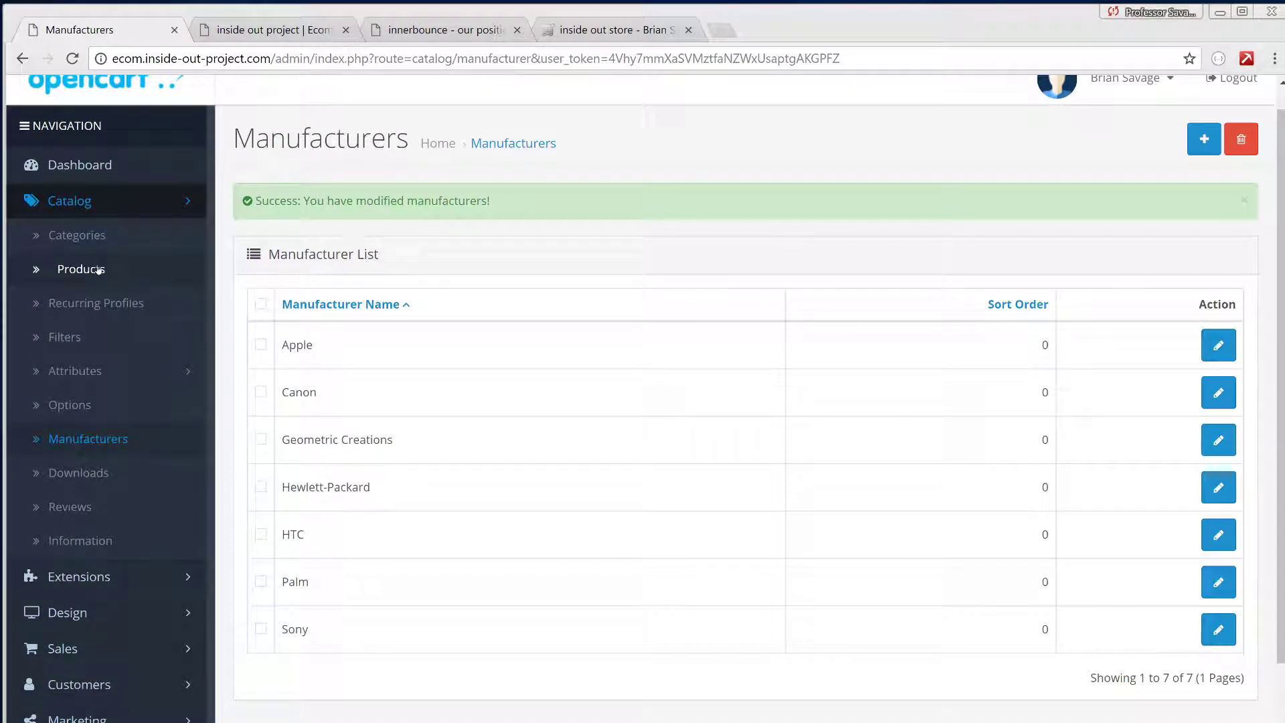
left_click(98, 270)
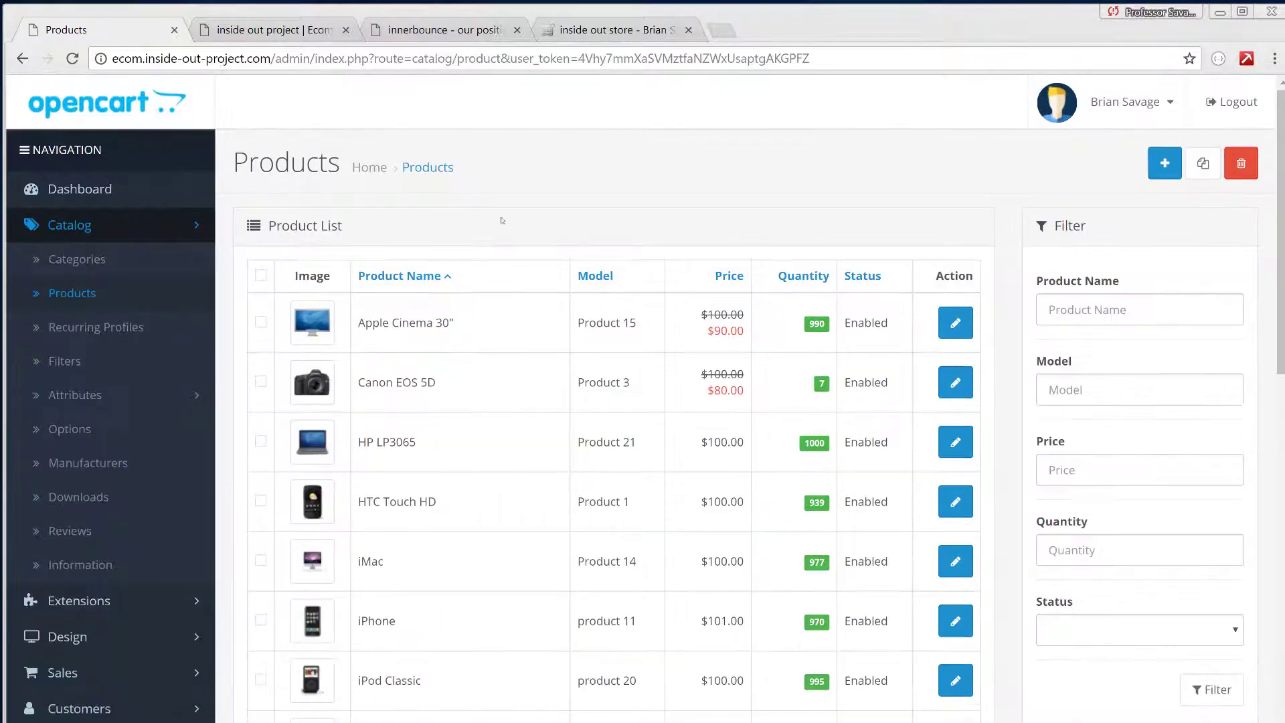
scroll(647, 251, "down", 12)
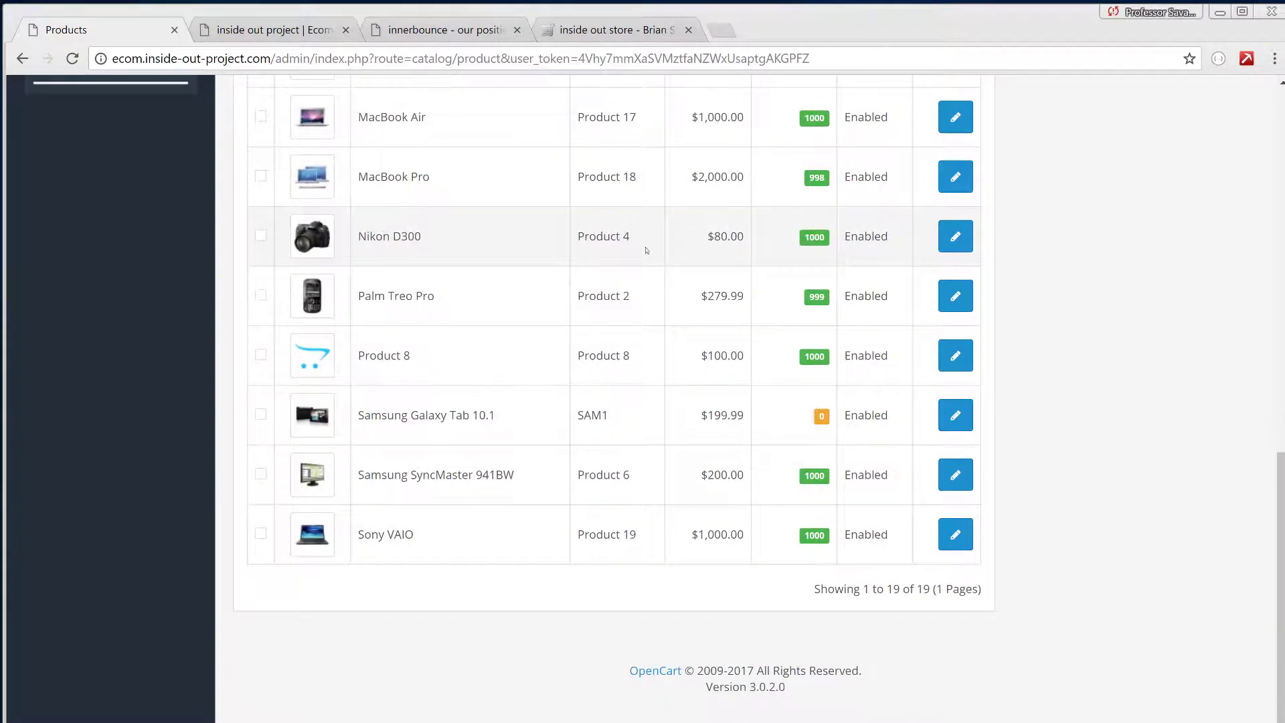
scroll(646, 251, "up", 12)
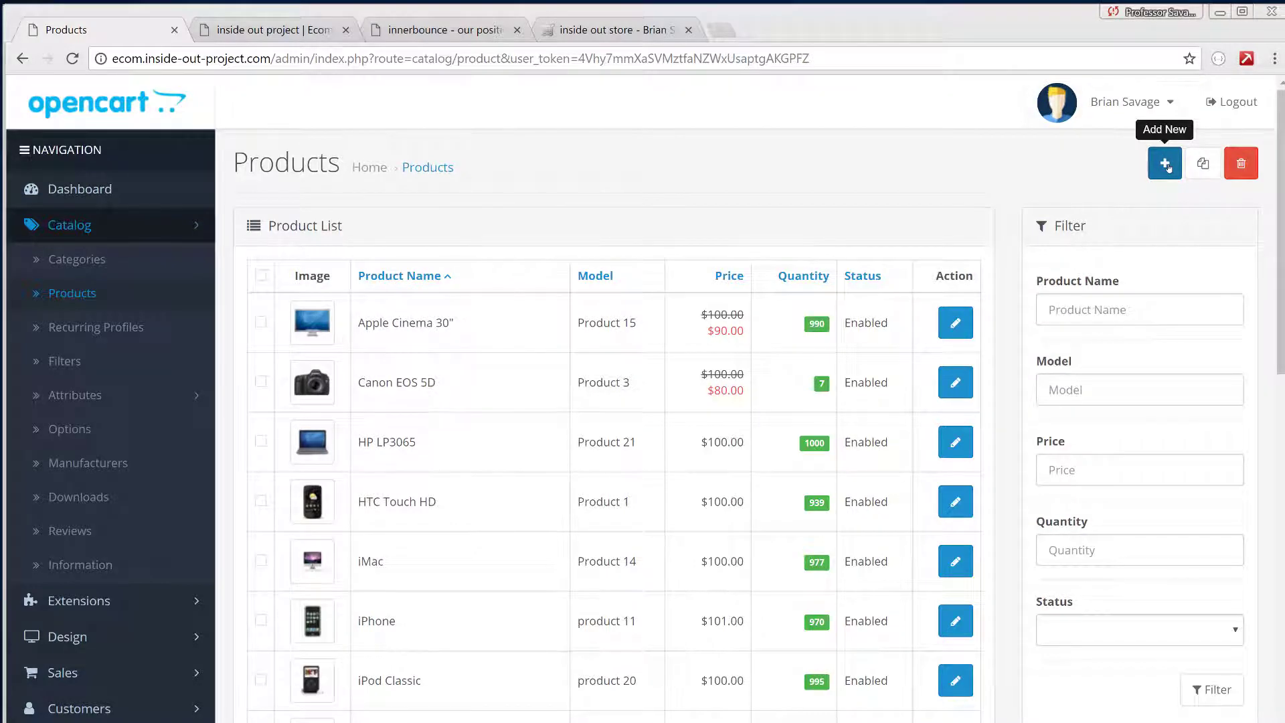
left_click(1166, 165)
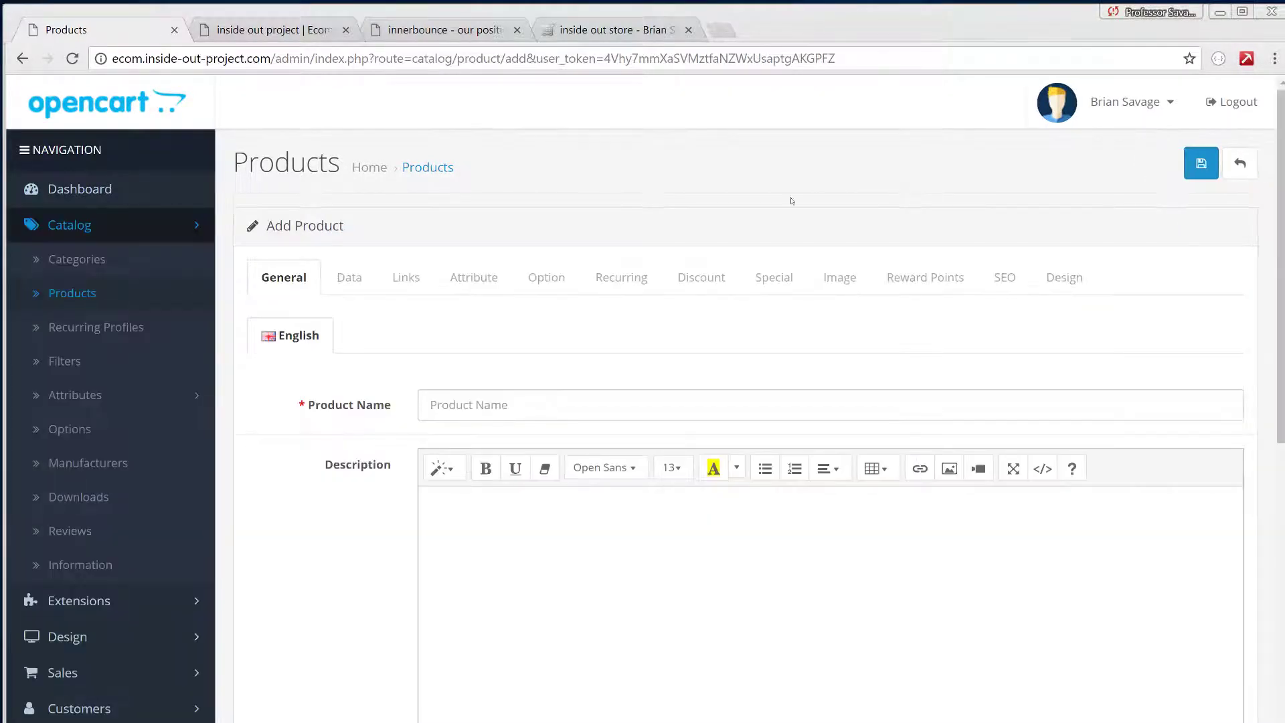
- Copy the product name "The Amazing Circle" from the change log and paste it as the new product's name
left_click(284, 40)
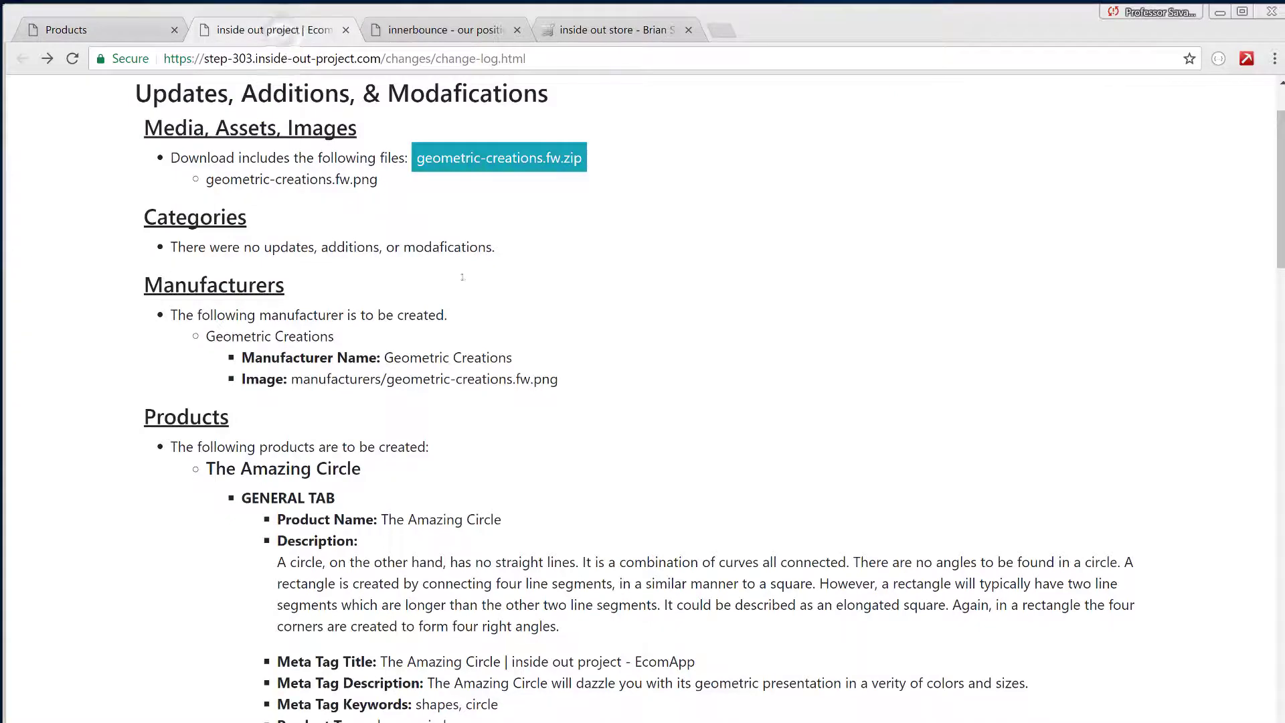
scroll(616, 297, "down", 3)
scroll(616, 297, "down", 3)
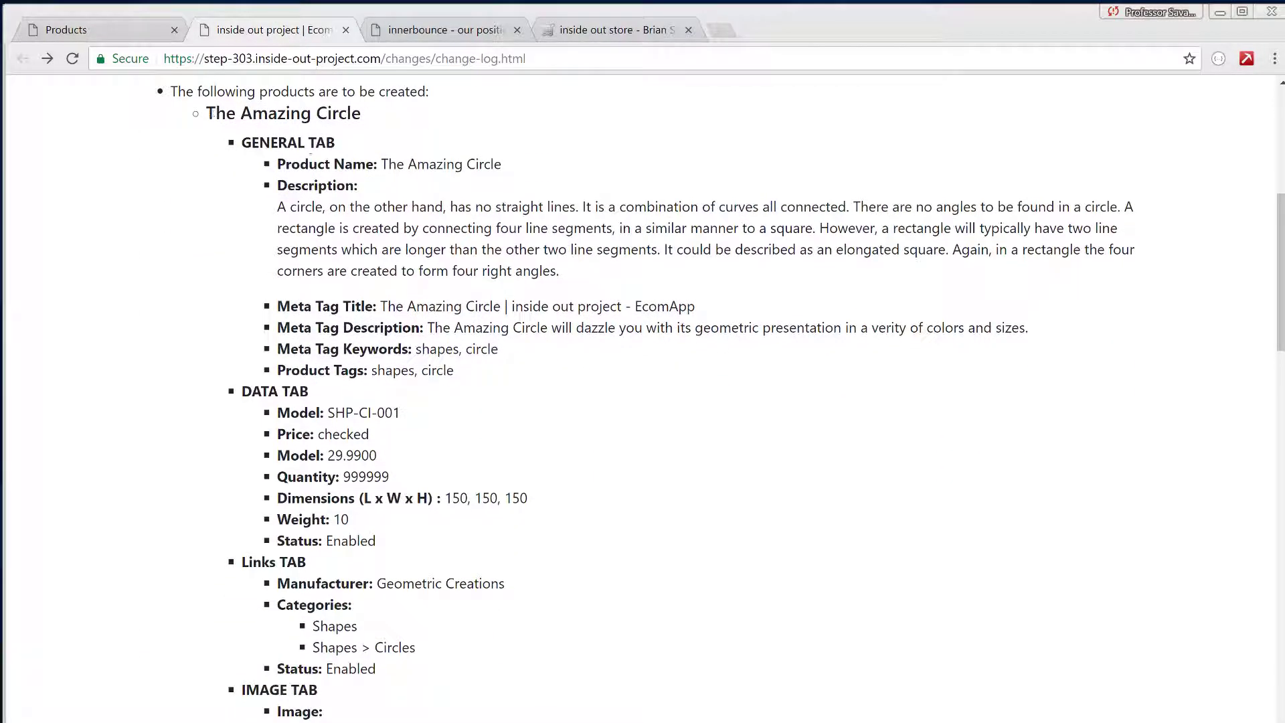
left_click_drag(380, 164, 528, 172)
key("ctrl+c")
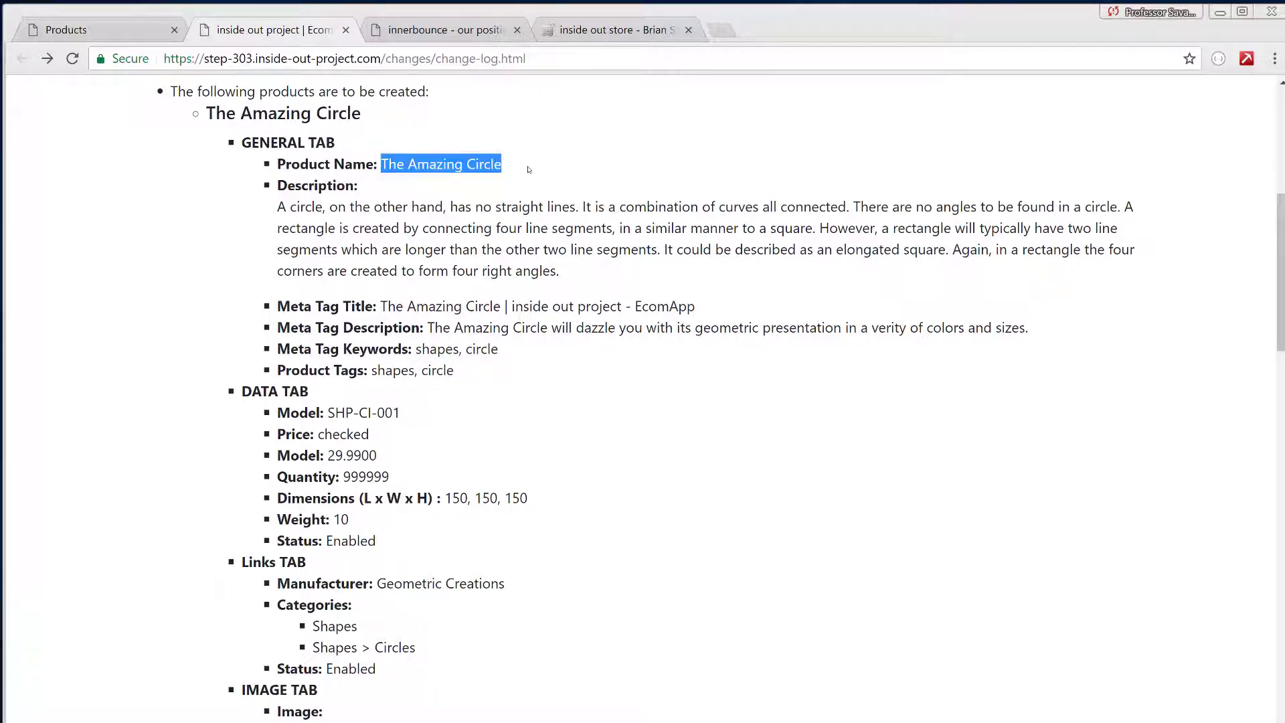
left_click(121, 29)
left_click(468, 408)
key("ctrl+v")
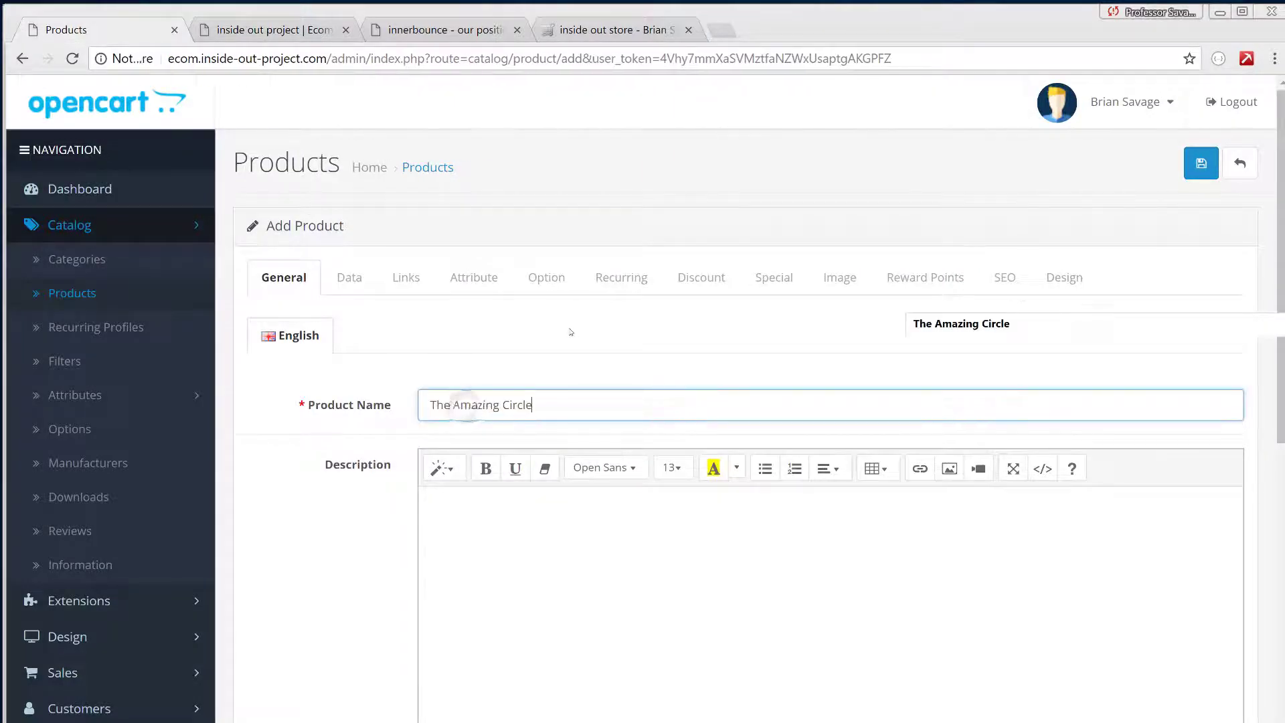
- Copy The Amazing Circle's description paragraph from the change log and paste it into the new product's description
scroll(347, 346, "down", 4)
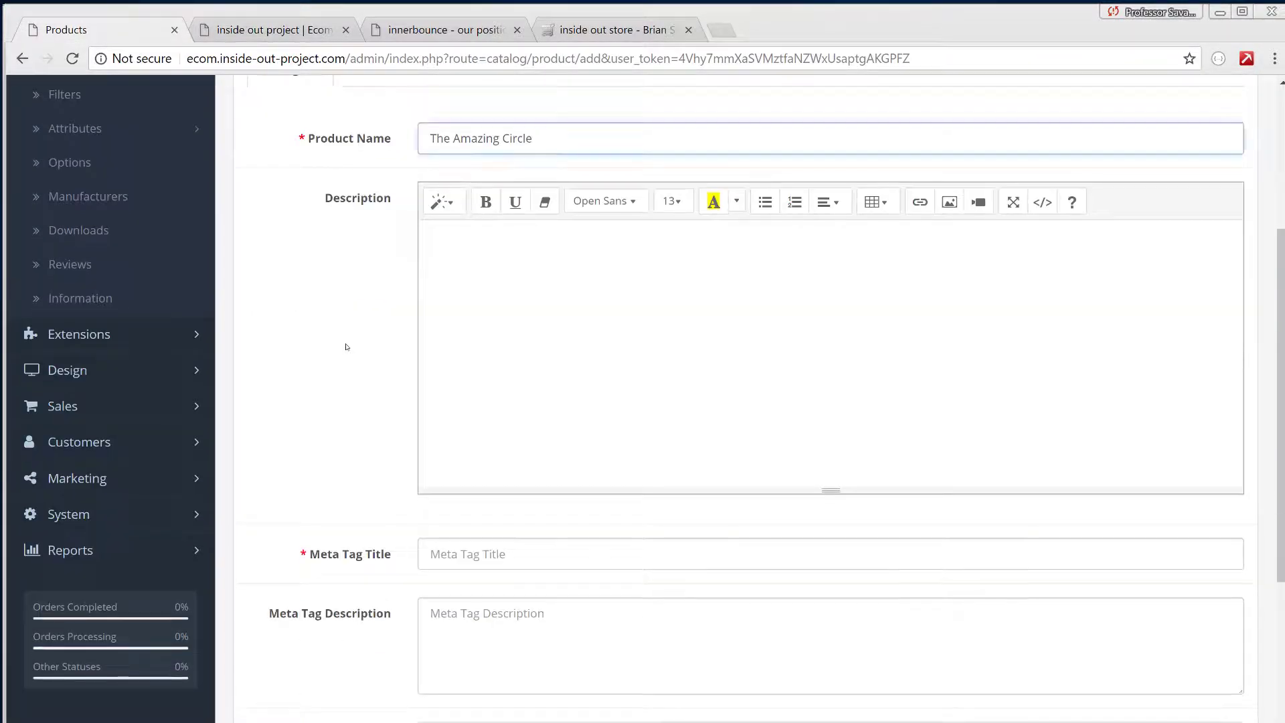
left_click(246, 26)
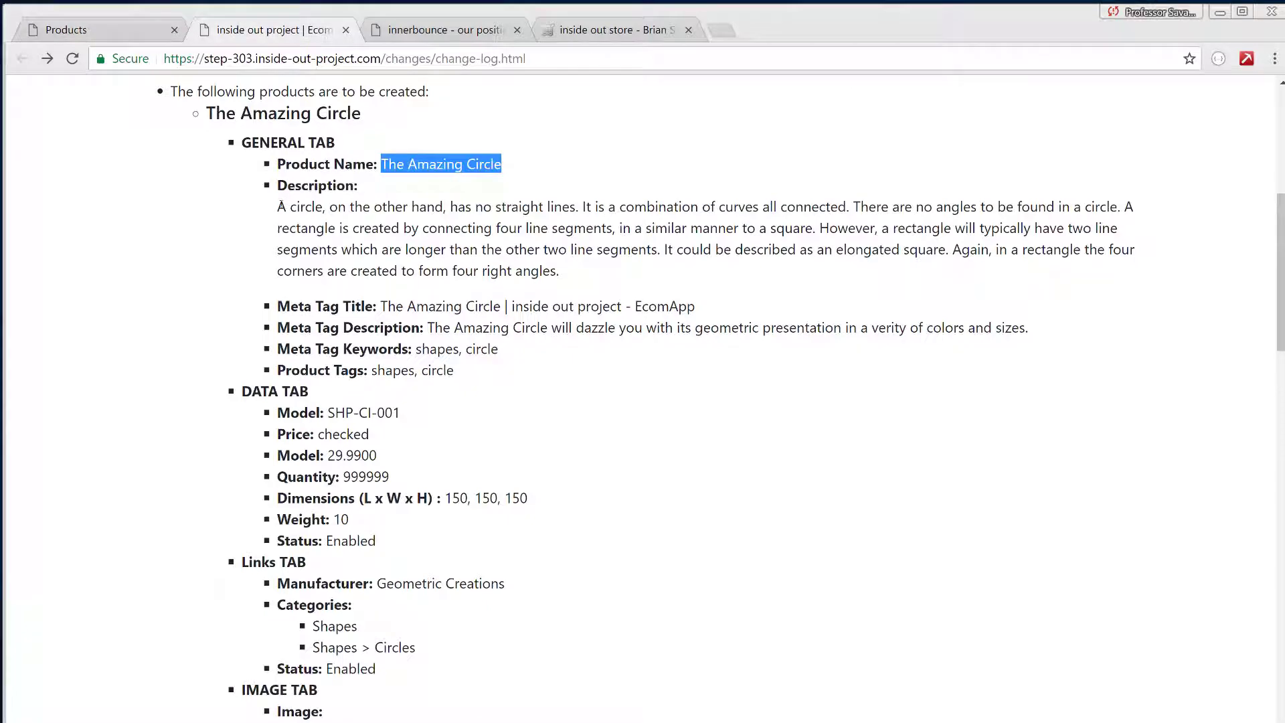
left_click_drag(281, 207, 572, 272)
key("ctrl+c")
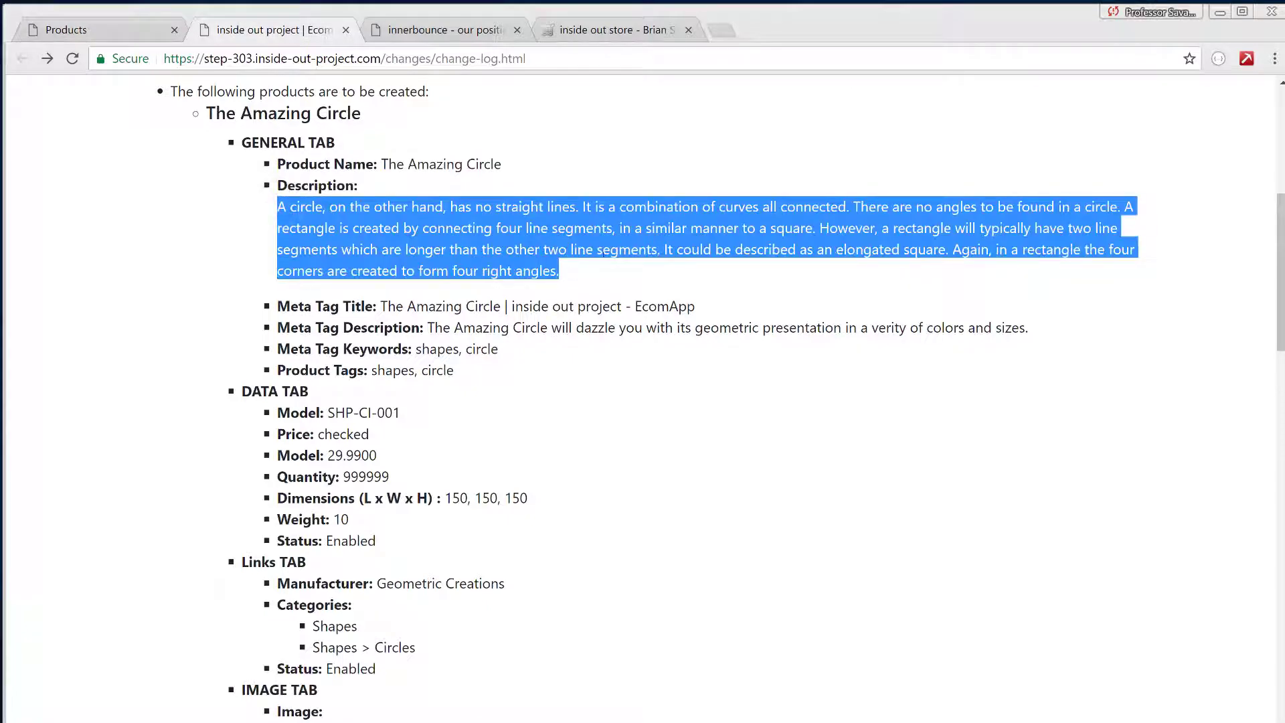
left_click(112, 32)
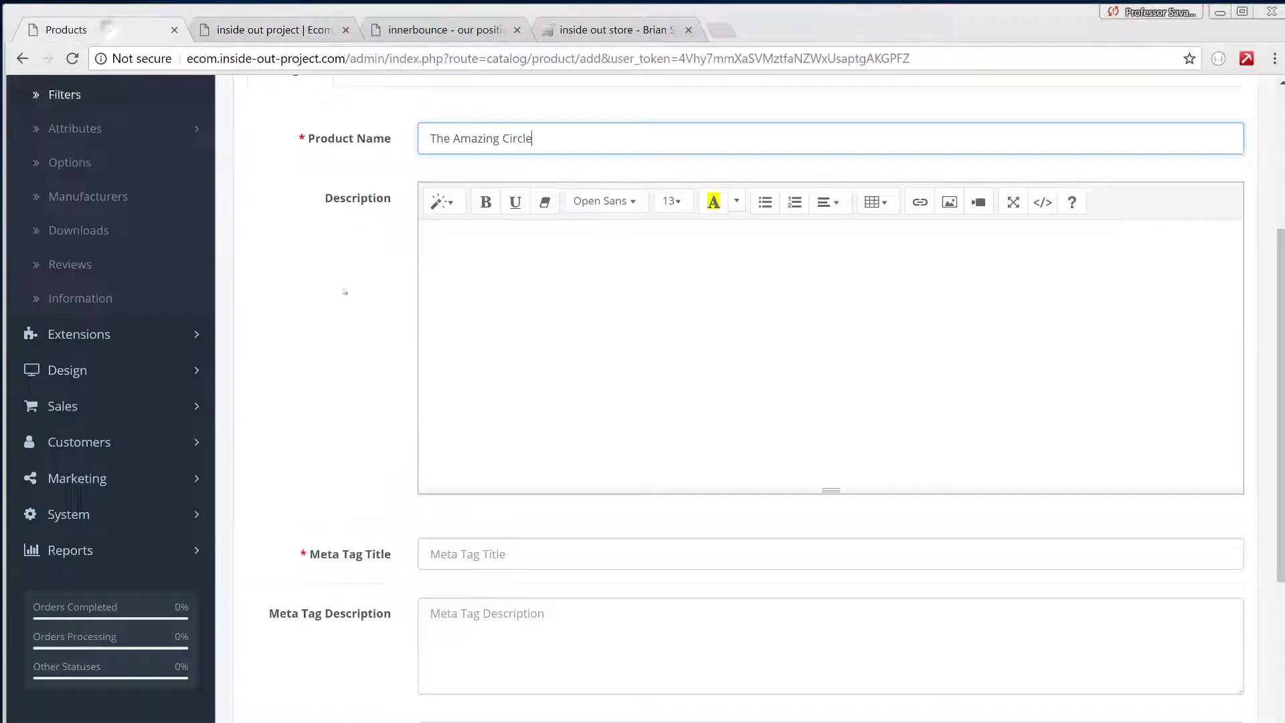
left_click(500, 252)
key("ctrl+v")
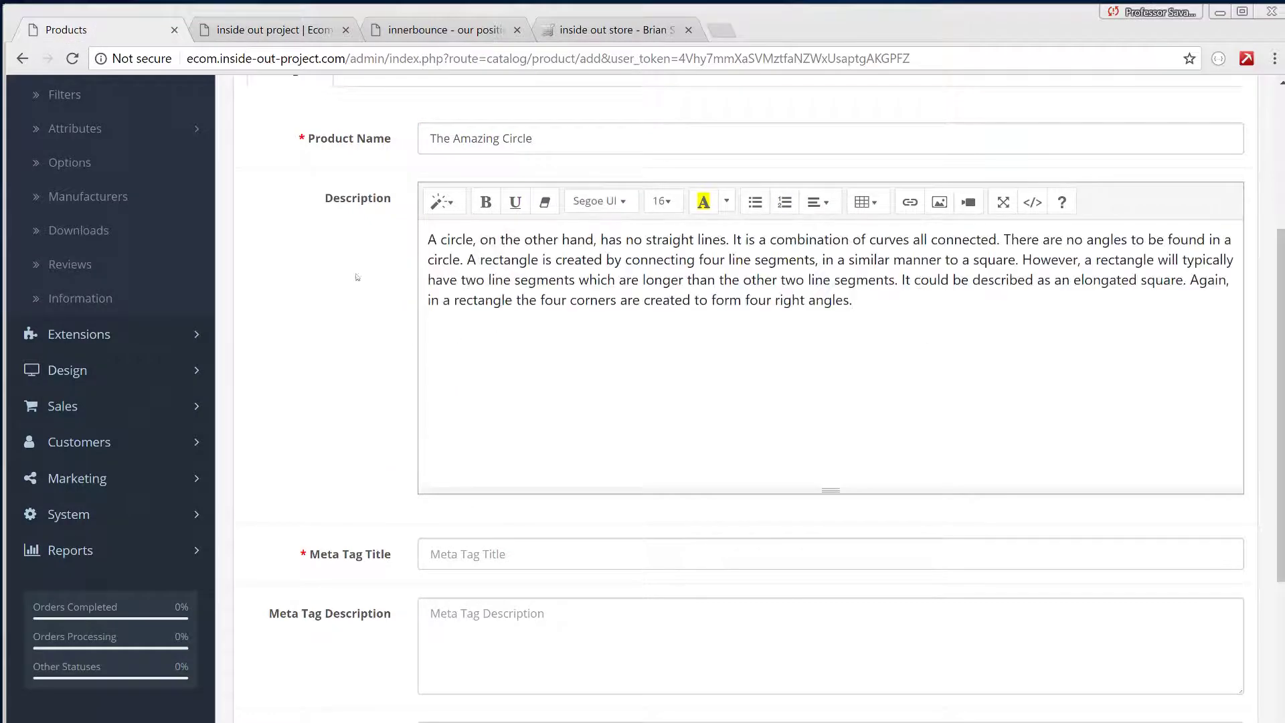
- Replace the description's HTML source with the copied plain text to strip the pasted formatting, and return to the visual editor
left_click(1032, 202)
key("ctrl+a")
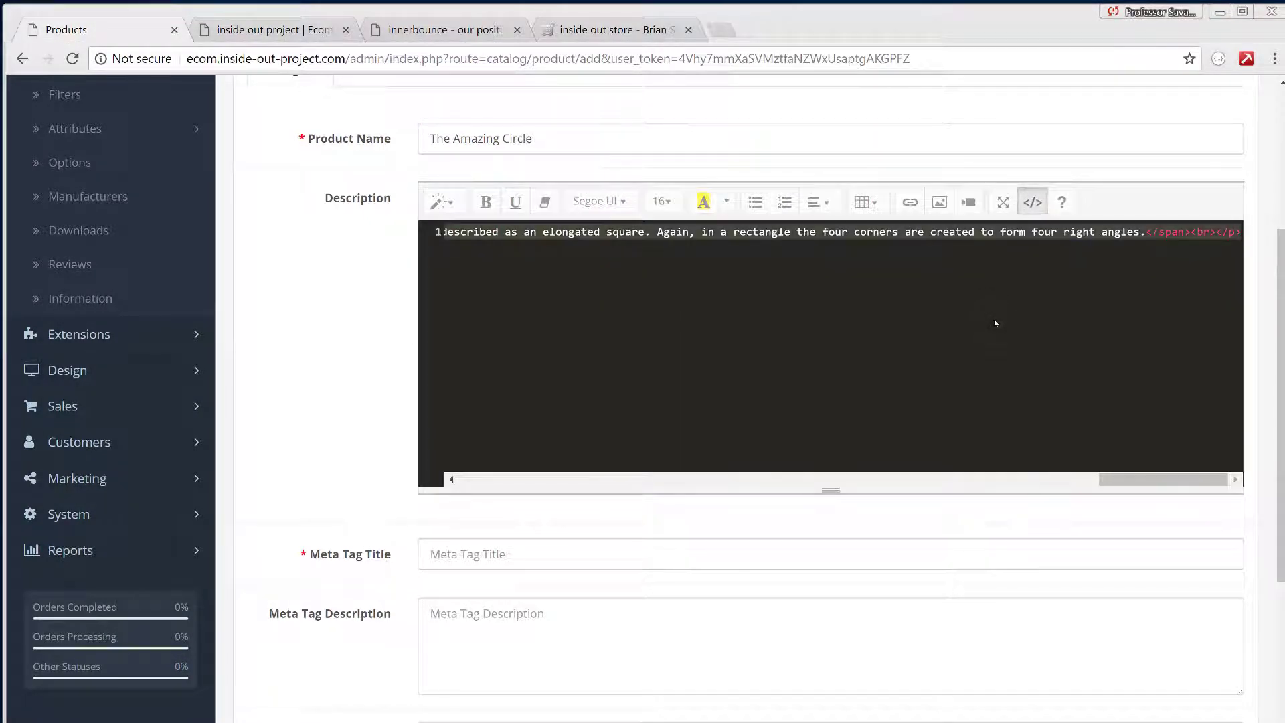
key("ctrl+v")
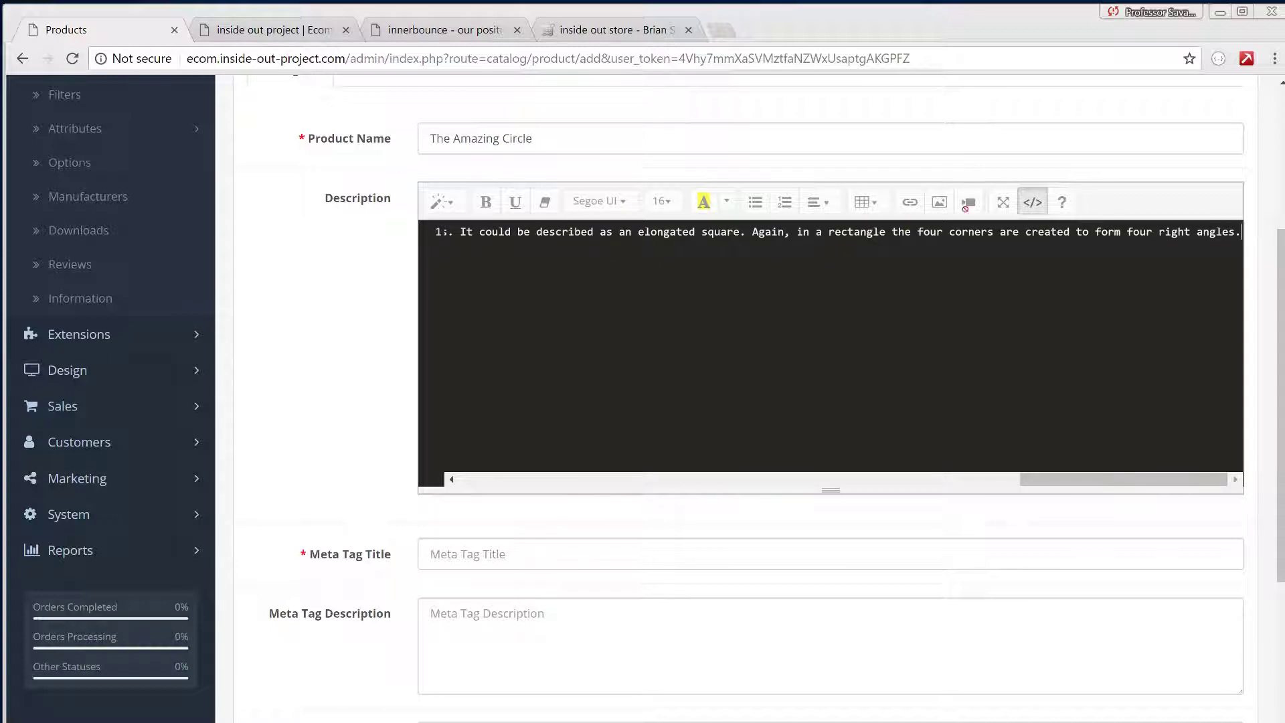
left_click(1031, 204)
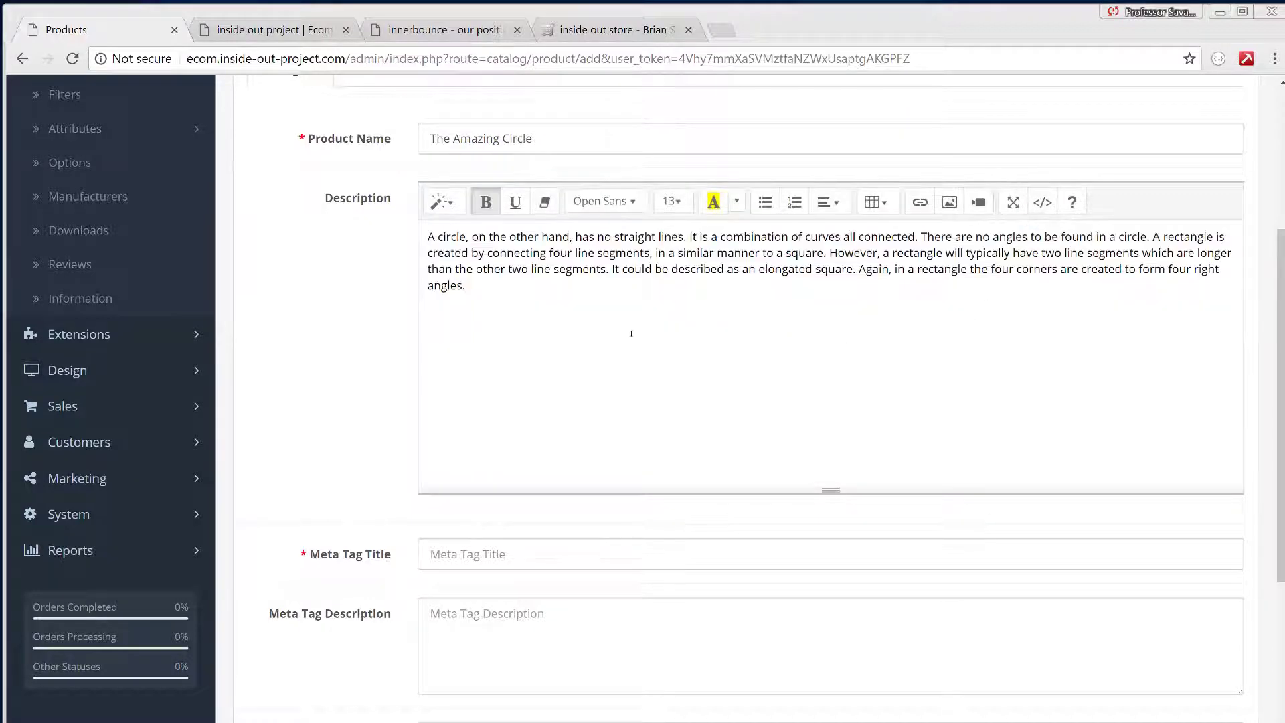
- Select the meta tag title text "The Amazing Circle | inside out project - EcomApp" in the change log
scroll(345, 374, "down", 1)
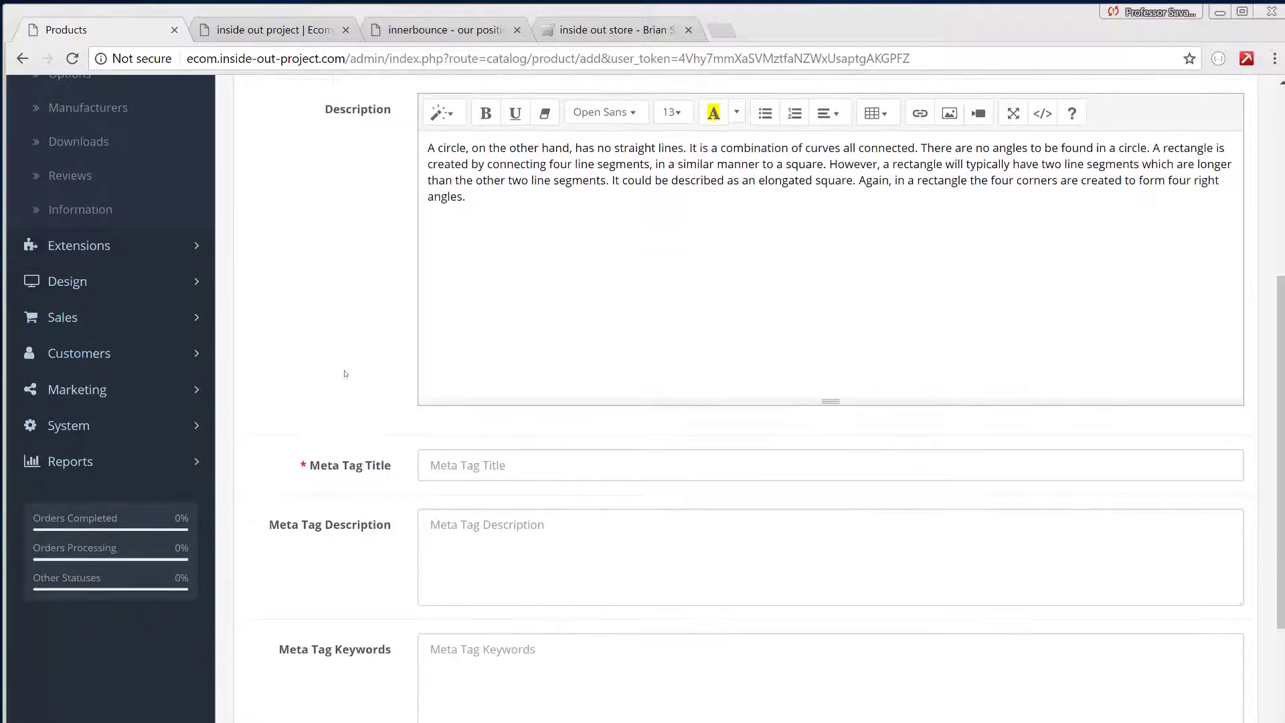
left_click(275, 30)
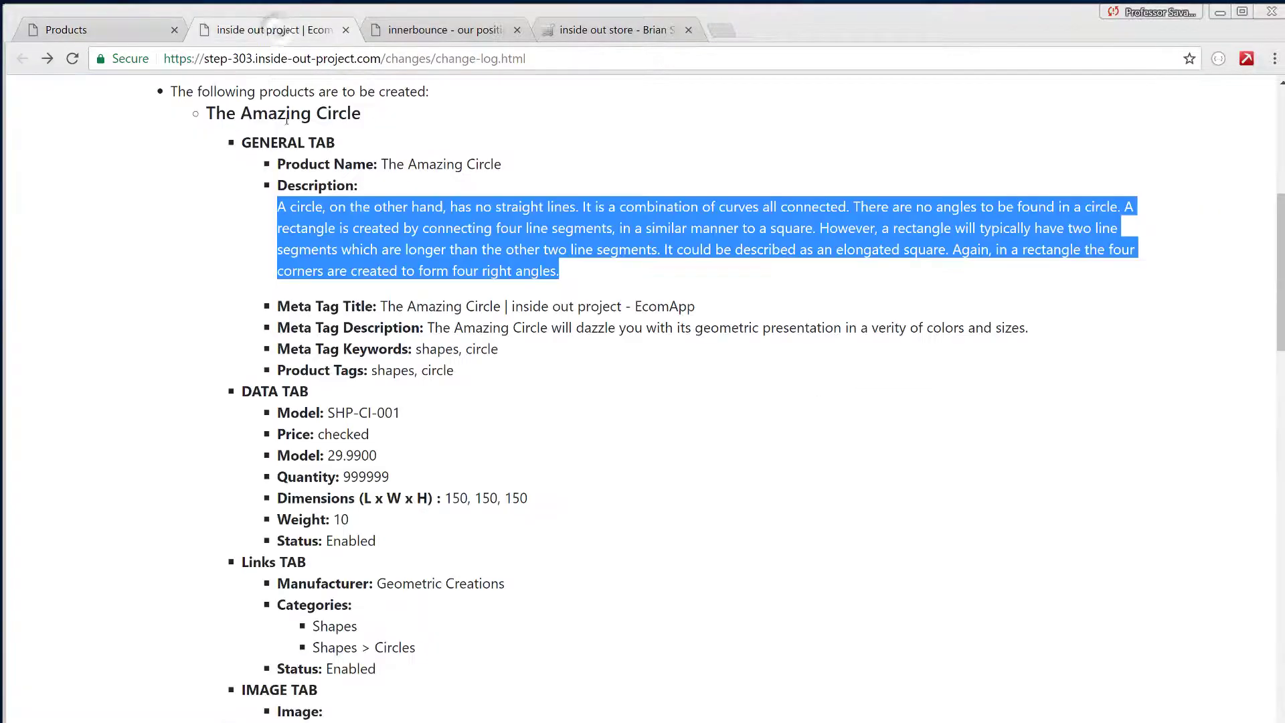
left_click(386, 307)
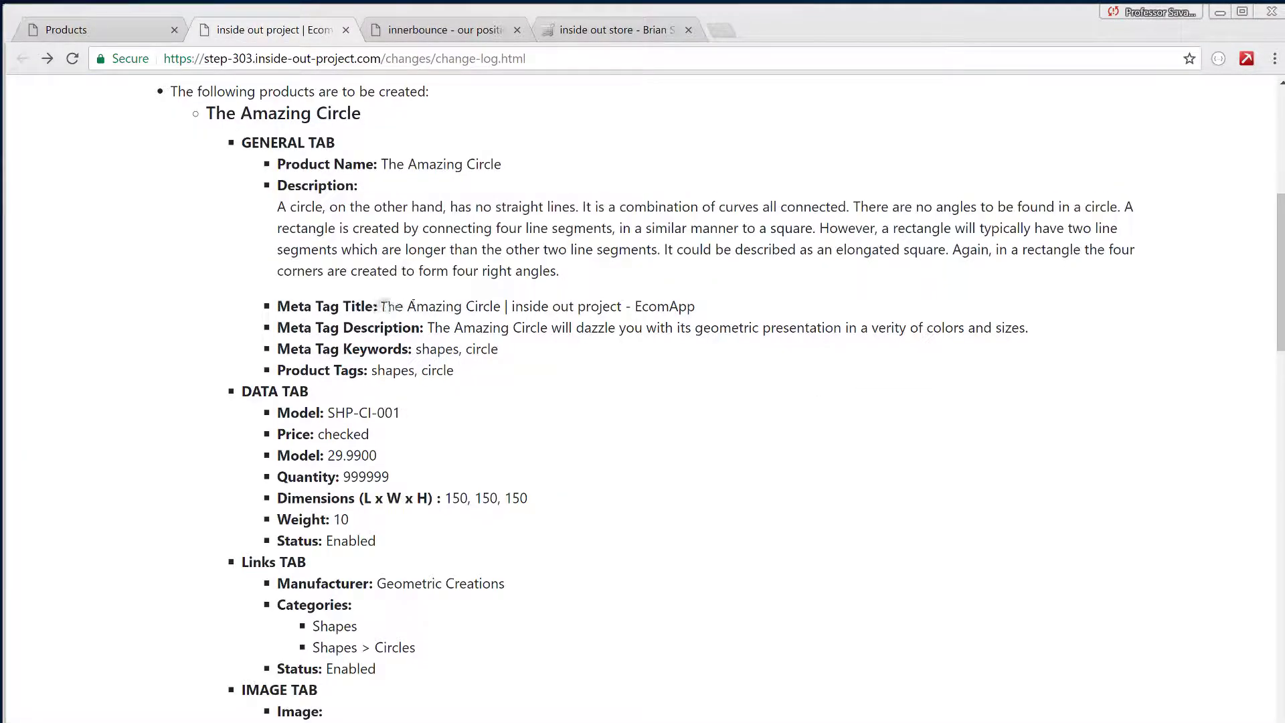
left_click_drag(446, 306, 706, 307)
left_click(385, 306)
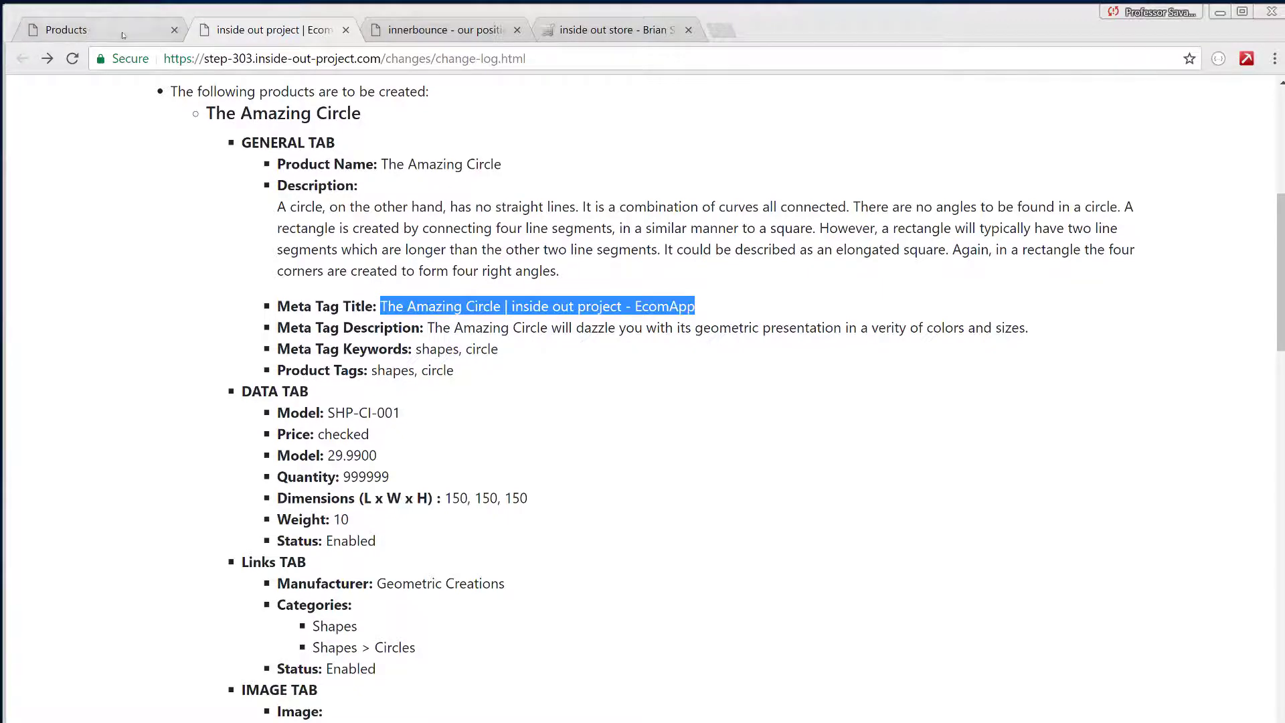
left_click(101, 29)
left_click(542, 476)
key("ctrl+v")
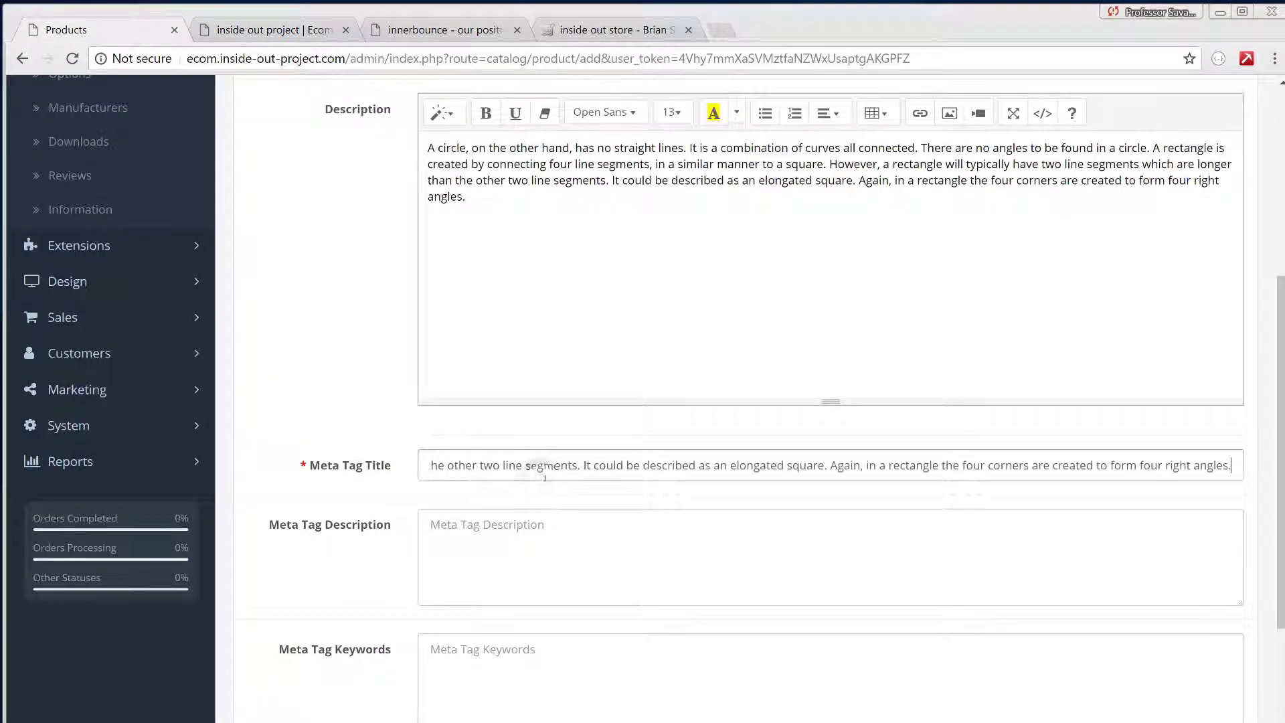
key("ctrl+z")
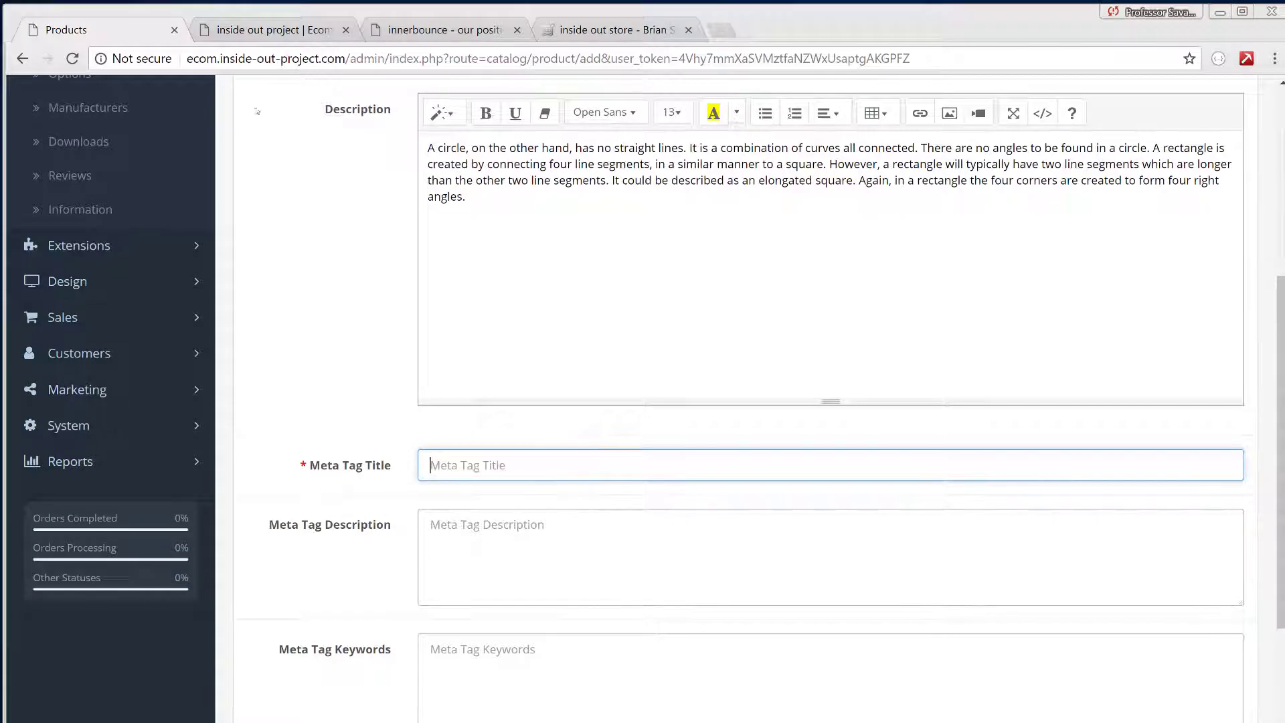
- Copy the selected title from the change log and paste it as the product's meta tag title
left_click(260, 31)
right_click(417, 305)
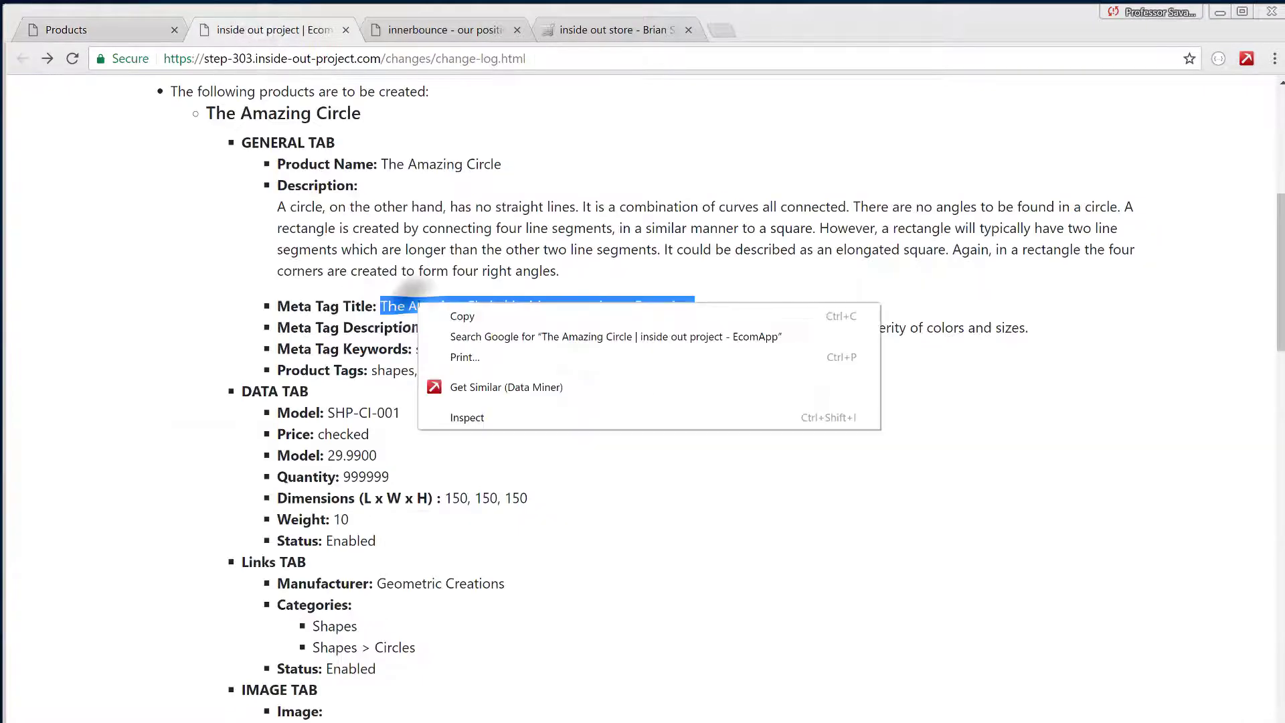
left_click(447, 317)
left_click(108, 29)
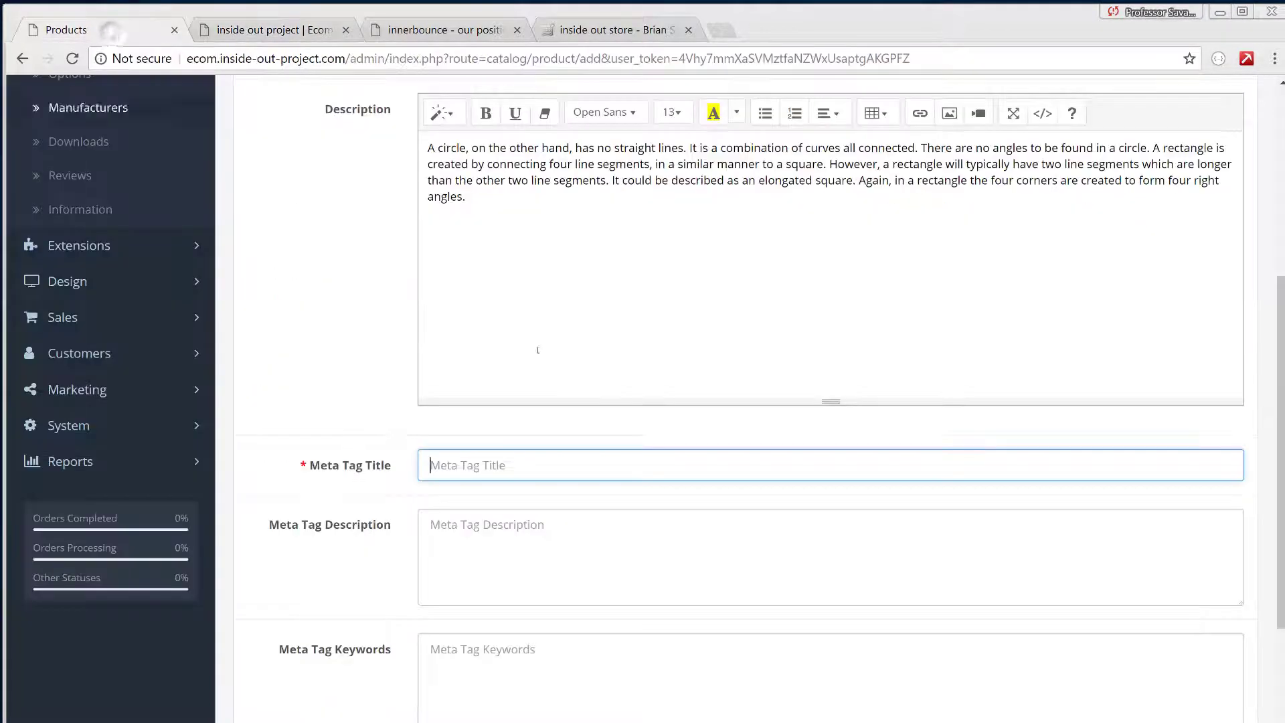
key("ctrl+v")
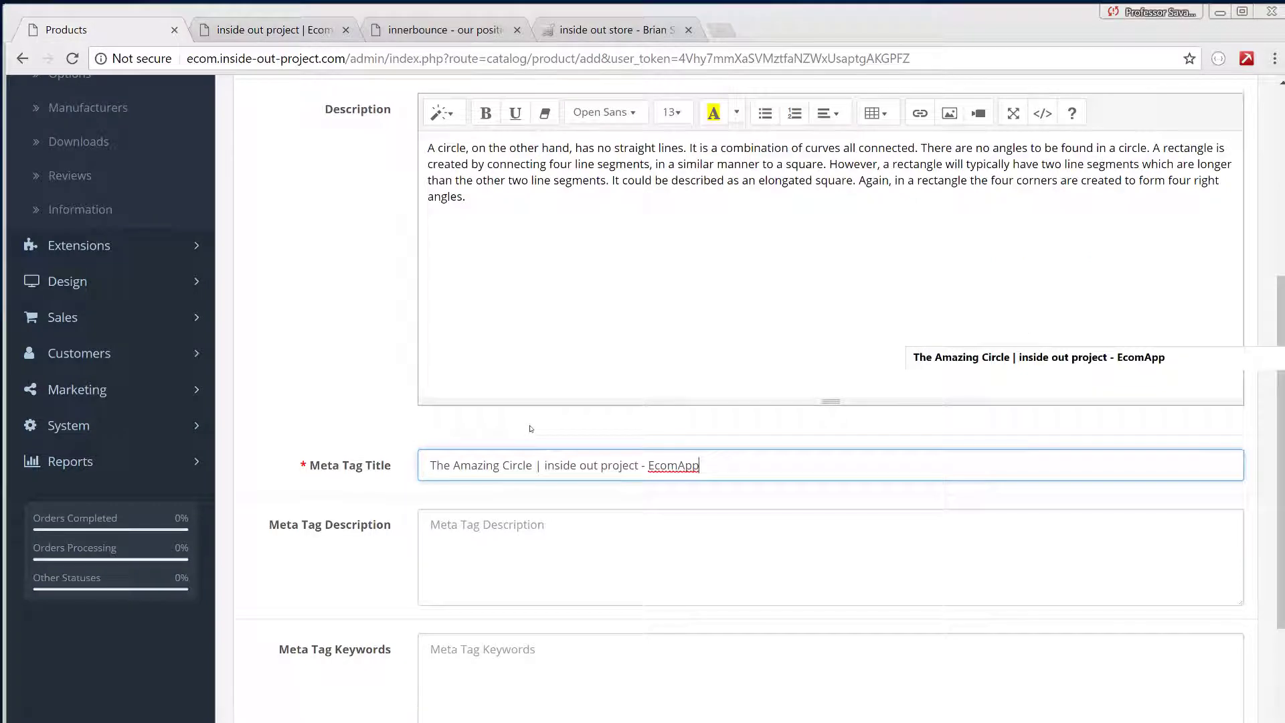
- Copy the meta tag description sentence from the change log and paste it into the product's meta tag description
left_click(533, 527)
left_click(264, 30)
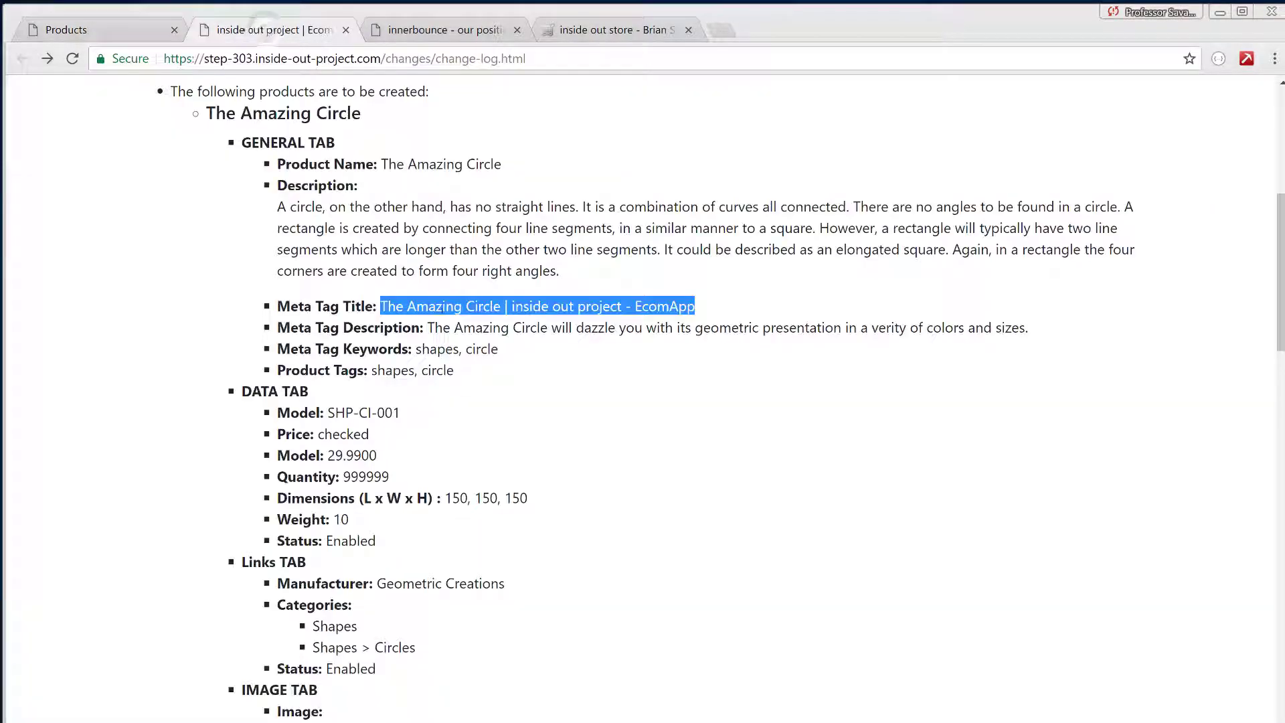
left_click_drag(428, 327, 1031, 329)
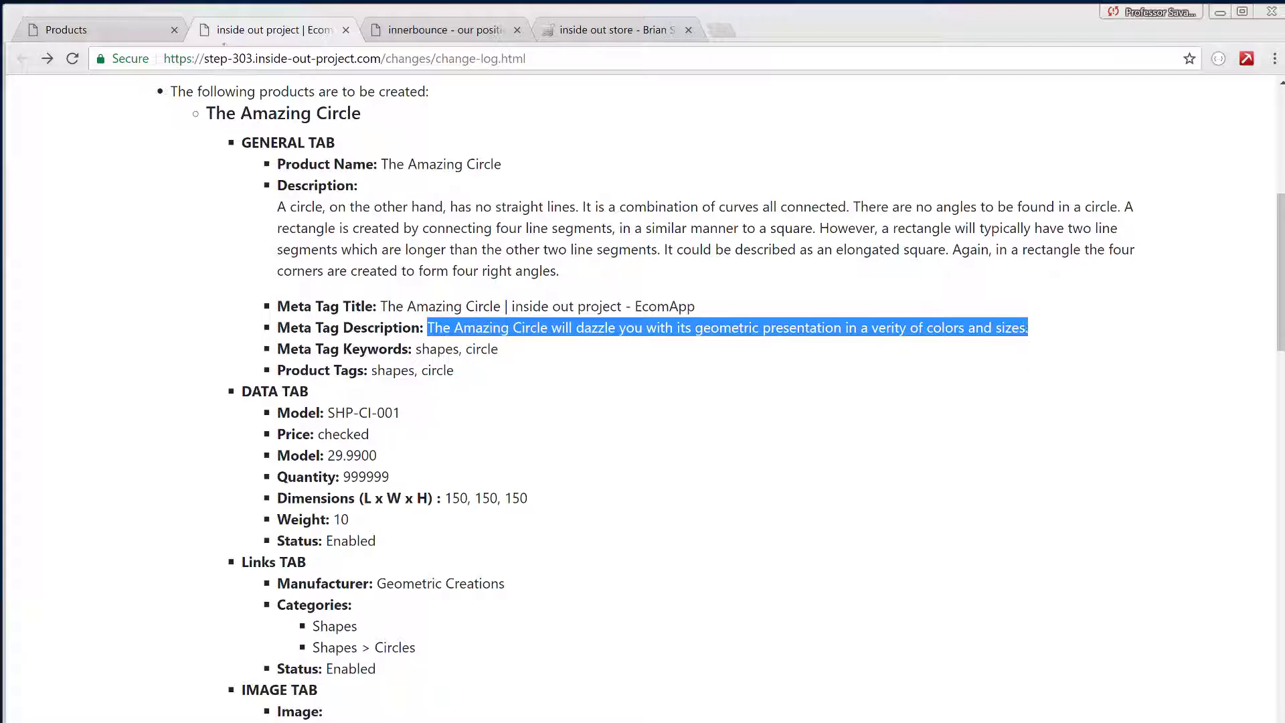
left_click(124, 31)
left_click(451, 525)
key("ctrl+v")
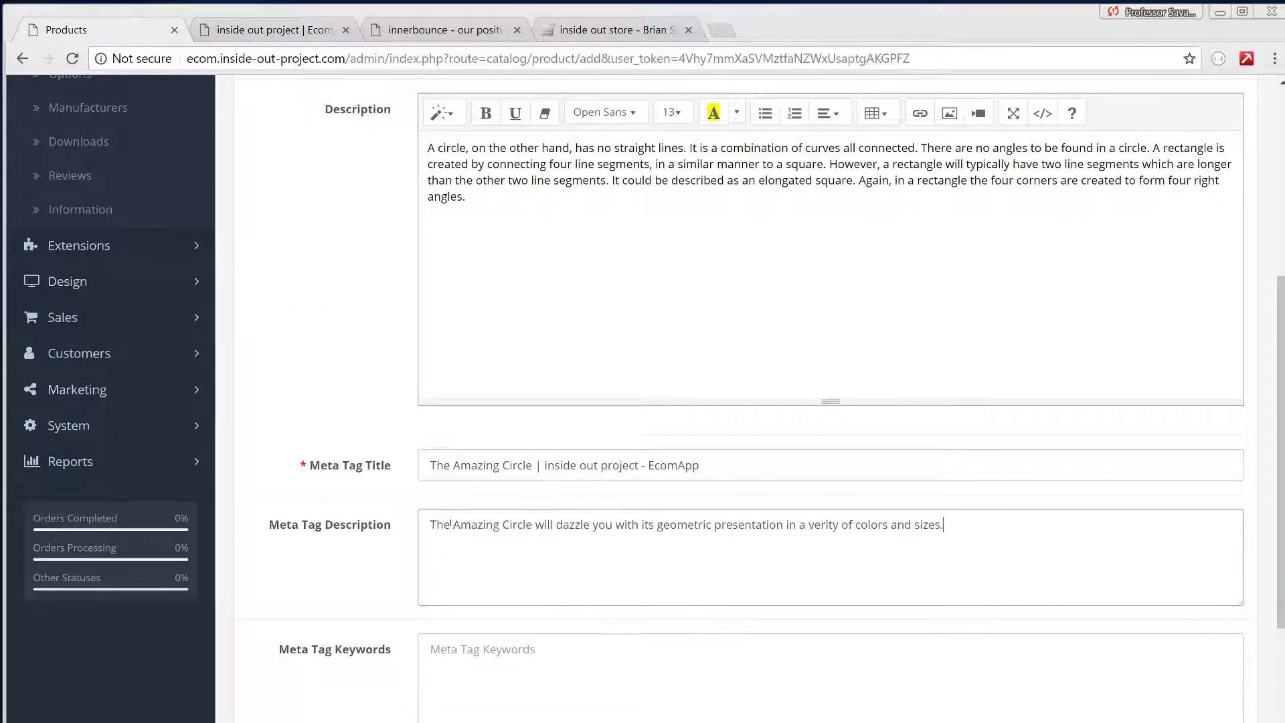
- Copy the keywords "shapes, circle" from the change log and make them the only content of the product tags
left_click(272, 33)
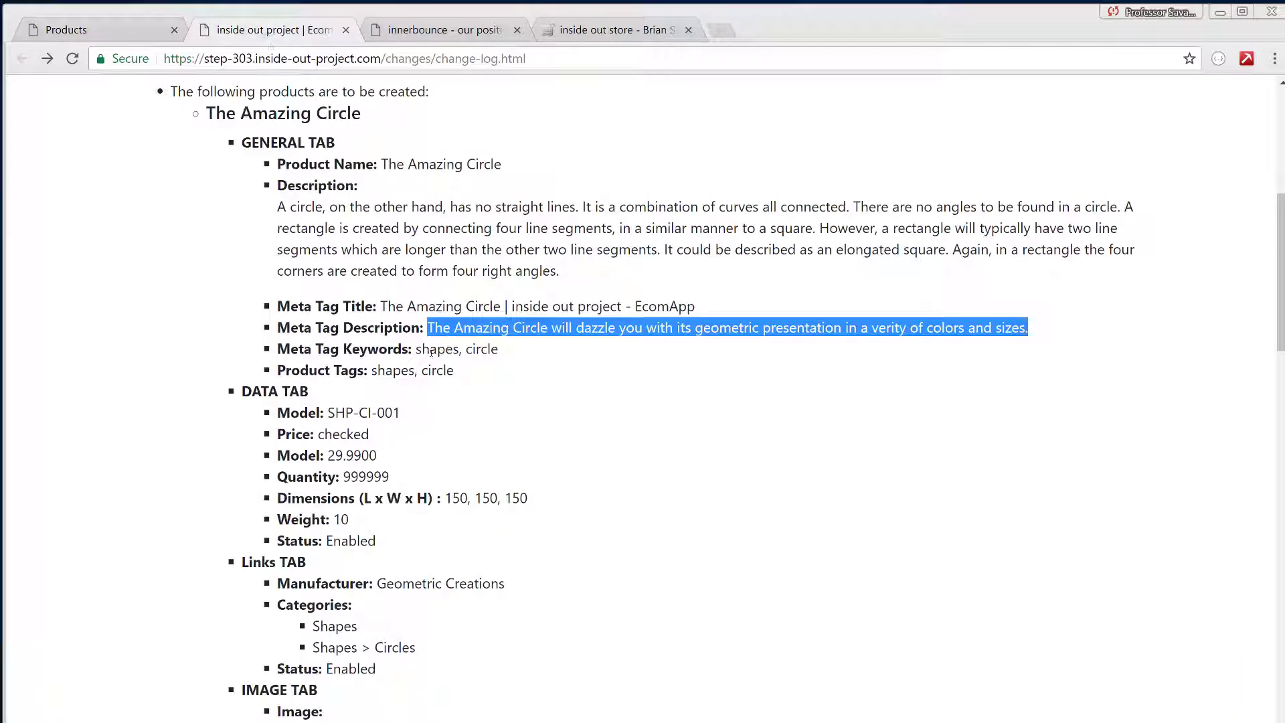
left_click_drag(419, 349, 509, 358)
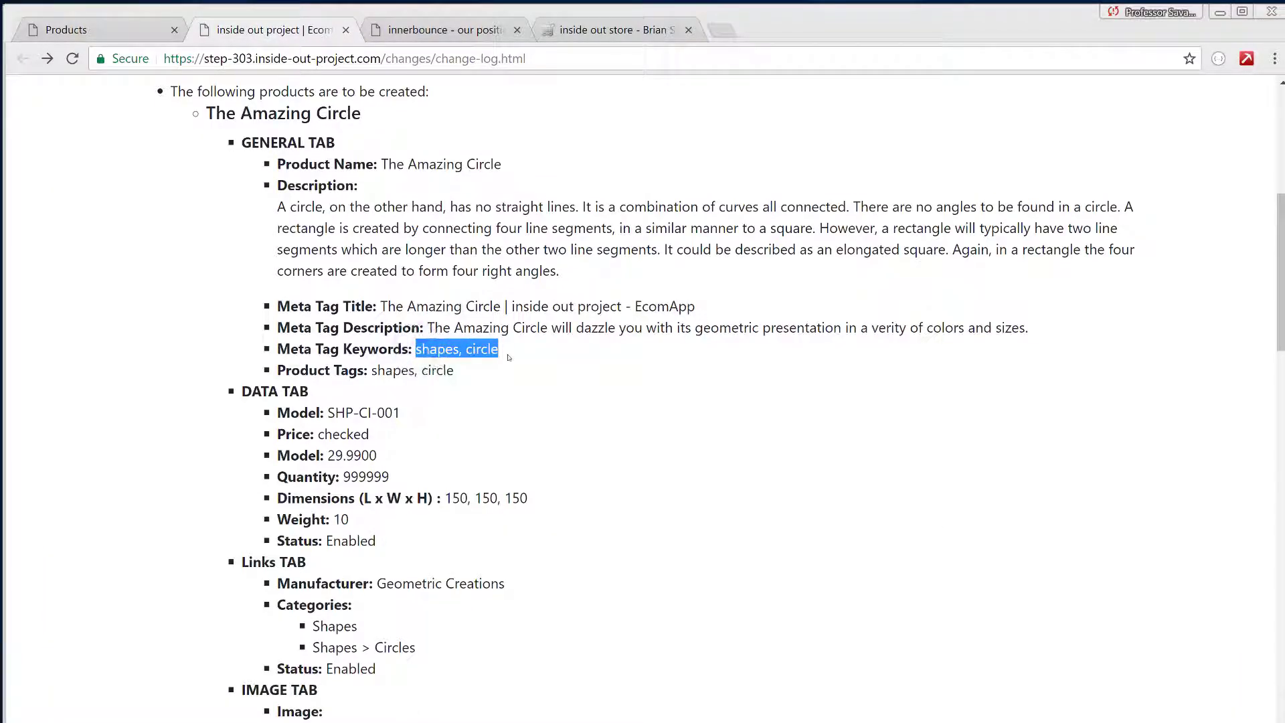
left_click(100, 28)
scroll(516, 456, "down", 3)
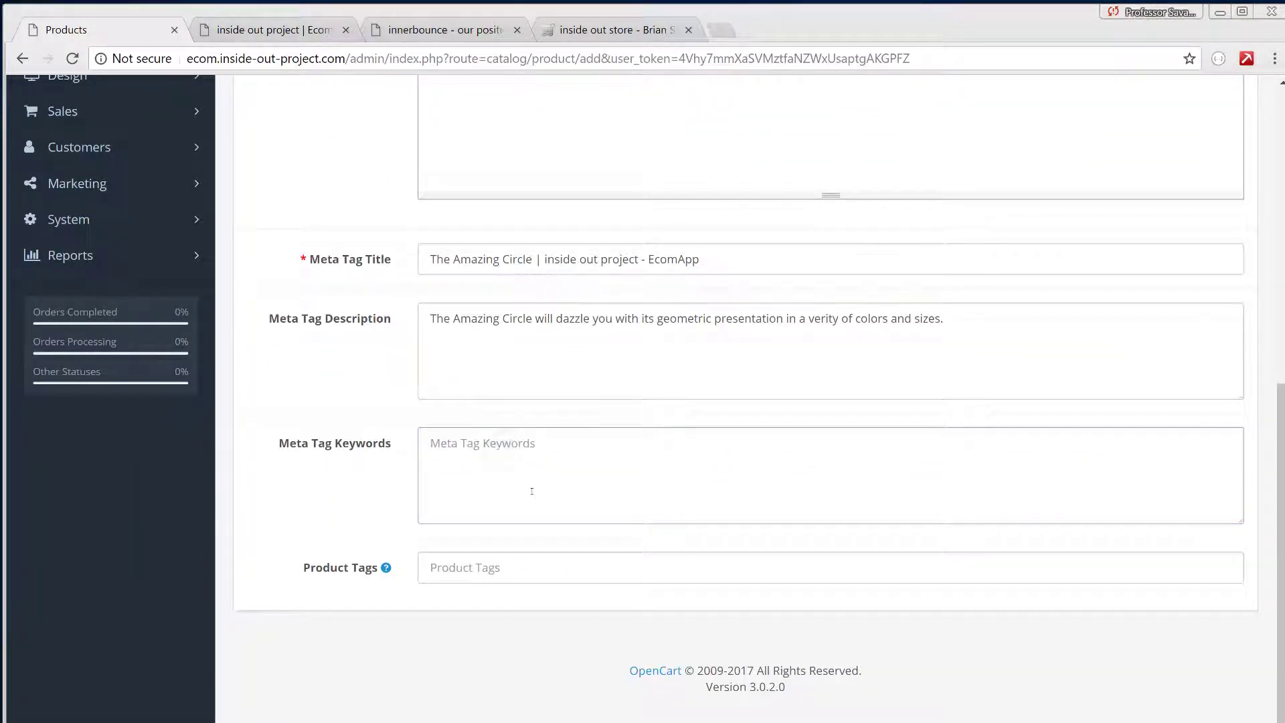
type("v")
left_click(507, 566)
key("ctrl+v")
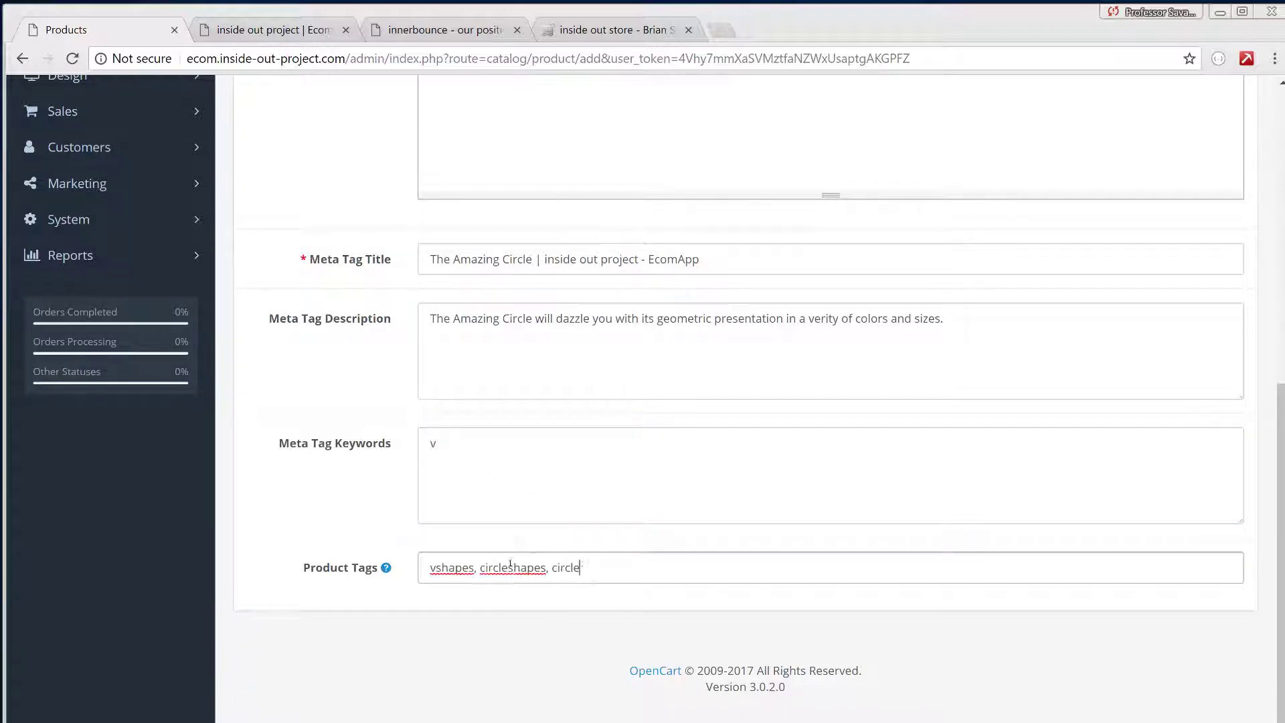
key("ctrl+v")
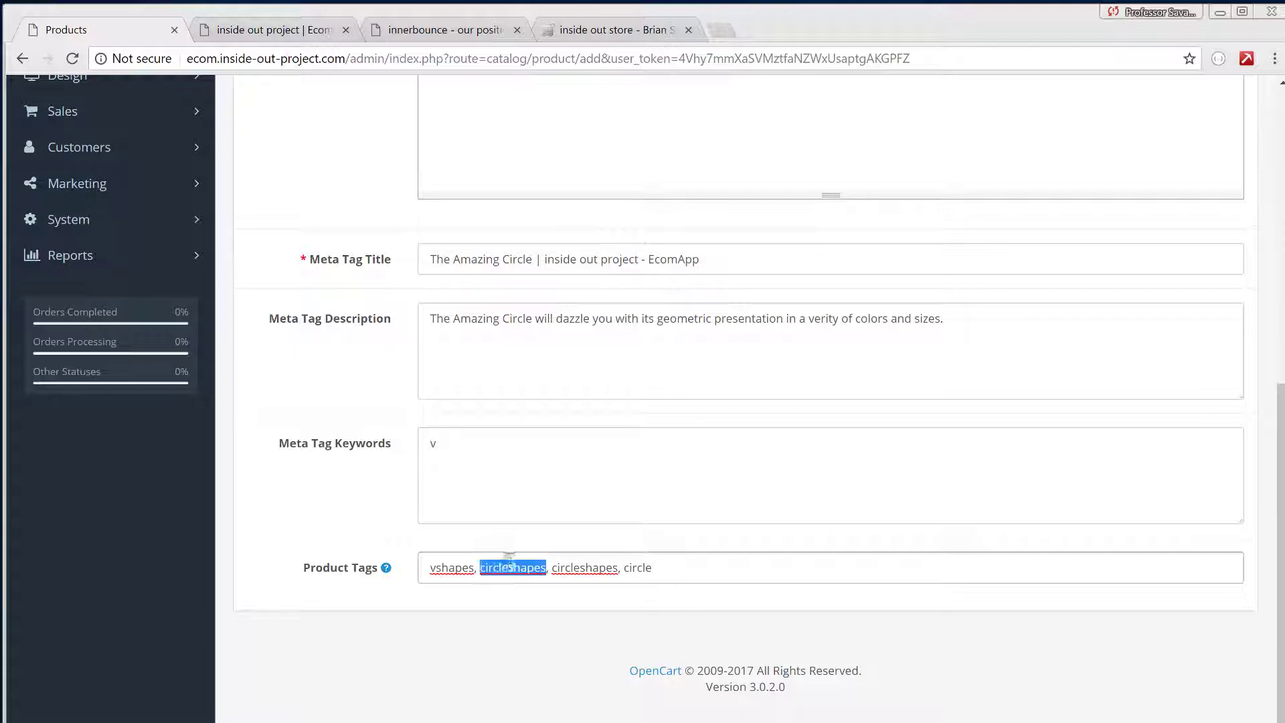
triple_click(510, 566)
key("ctrl+v")
- Replace the stray letter in the meta tag keywords with the copied "shapes, circle"
triple_click(508, 513)
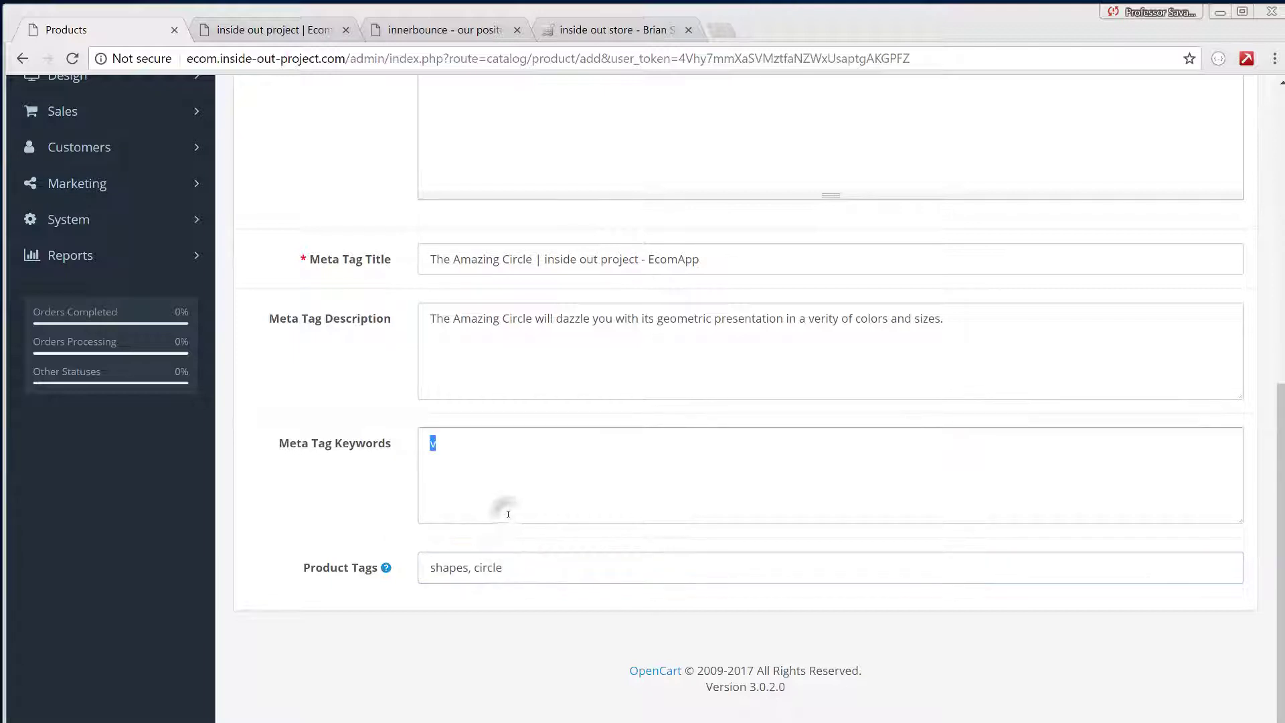
key("ctrl+v")
left_click(571, 574)
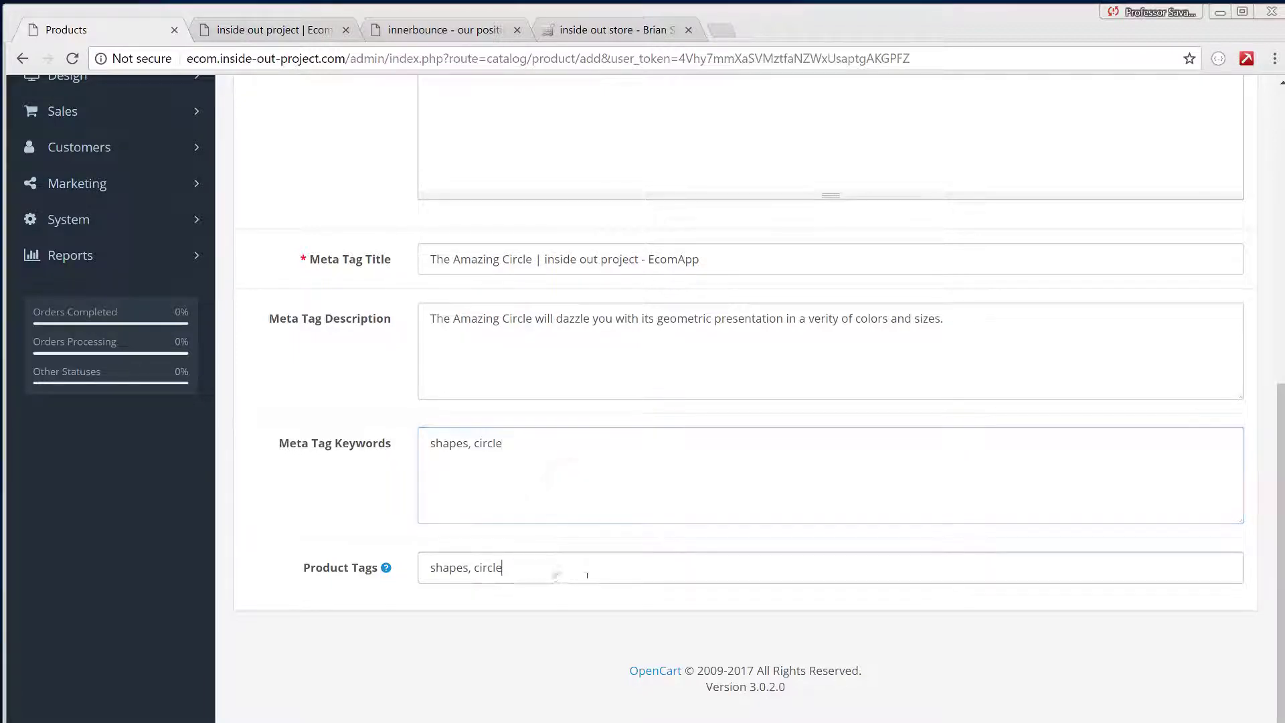
- Copy the model SHP-CI-001 from the change log and paste it as the model in the product's data settings
scroll(372, 532, "up", 5)
scroll(369, 509, "up", 3)
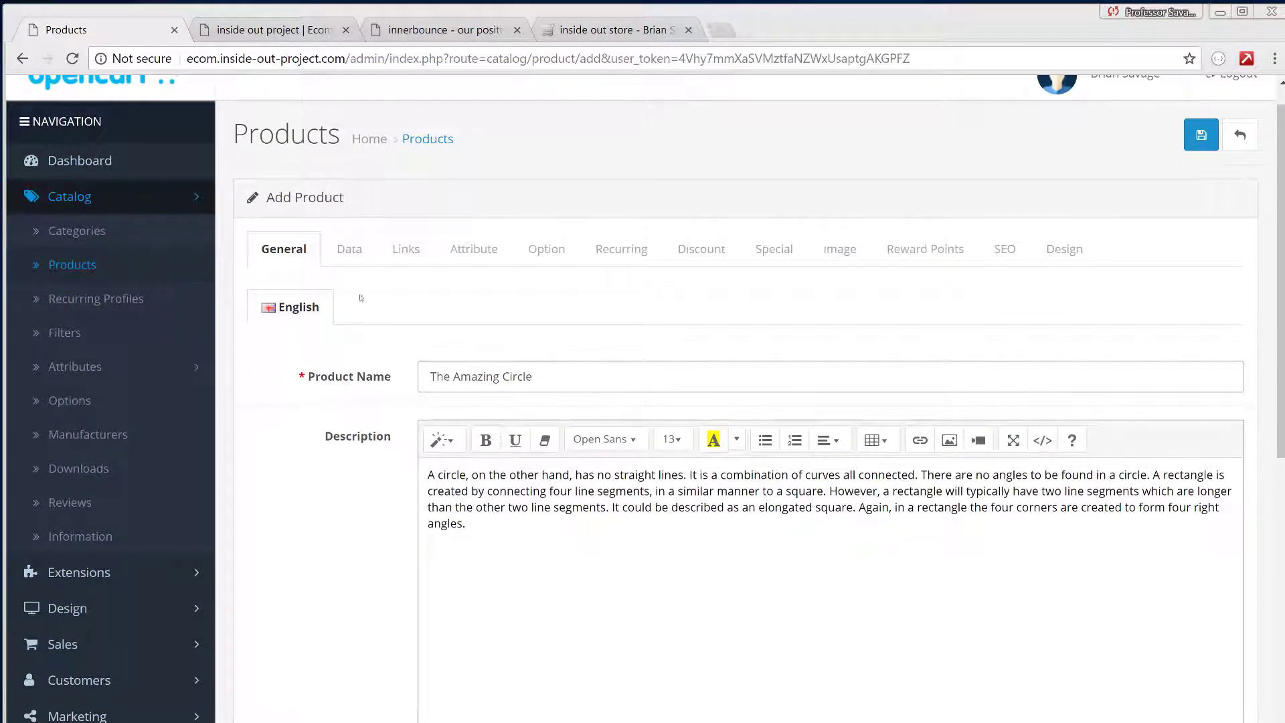
left_click(348, 259)
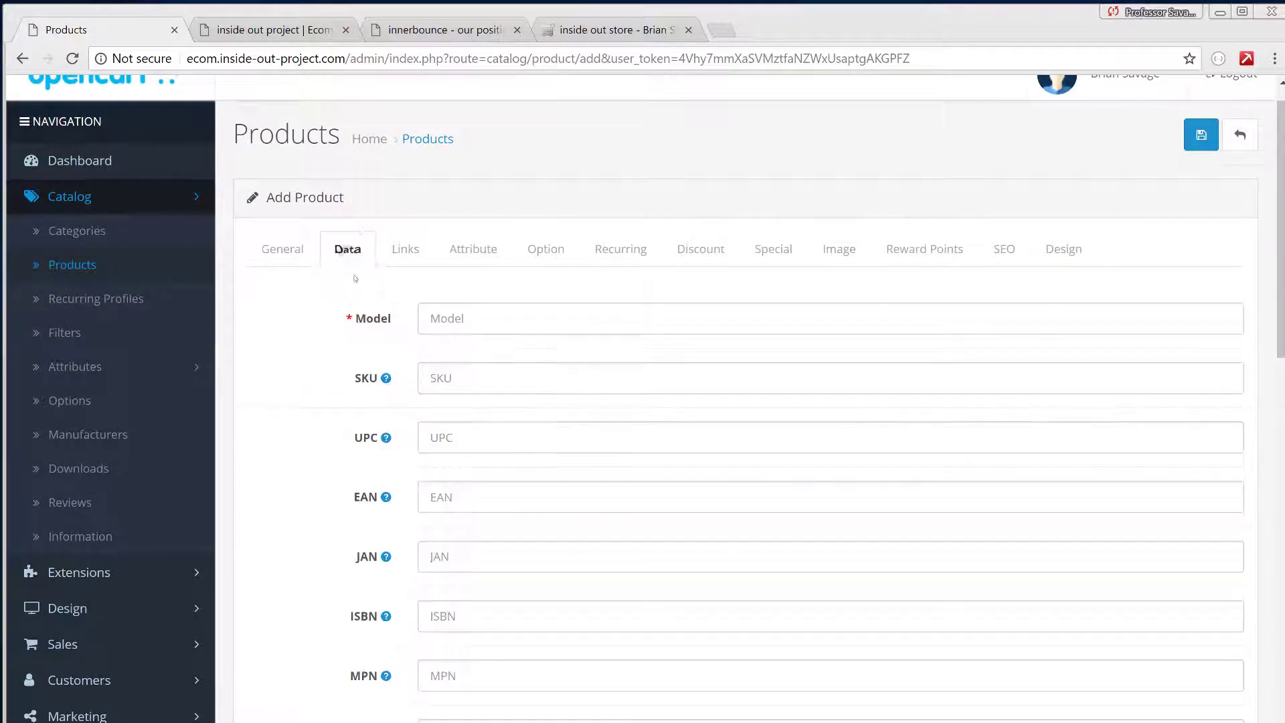
left_click(303, 29)
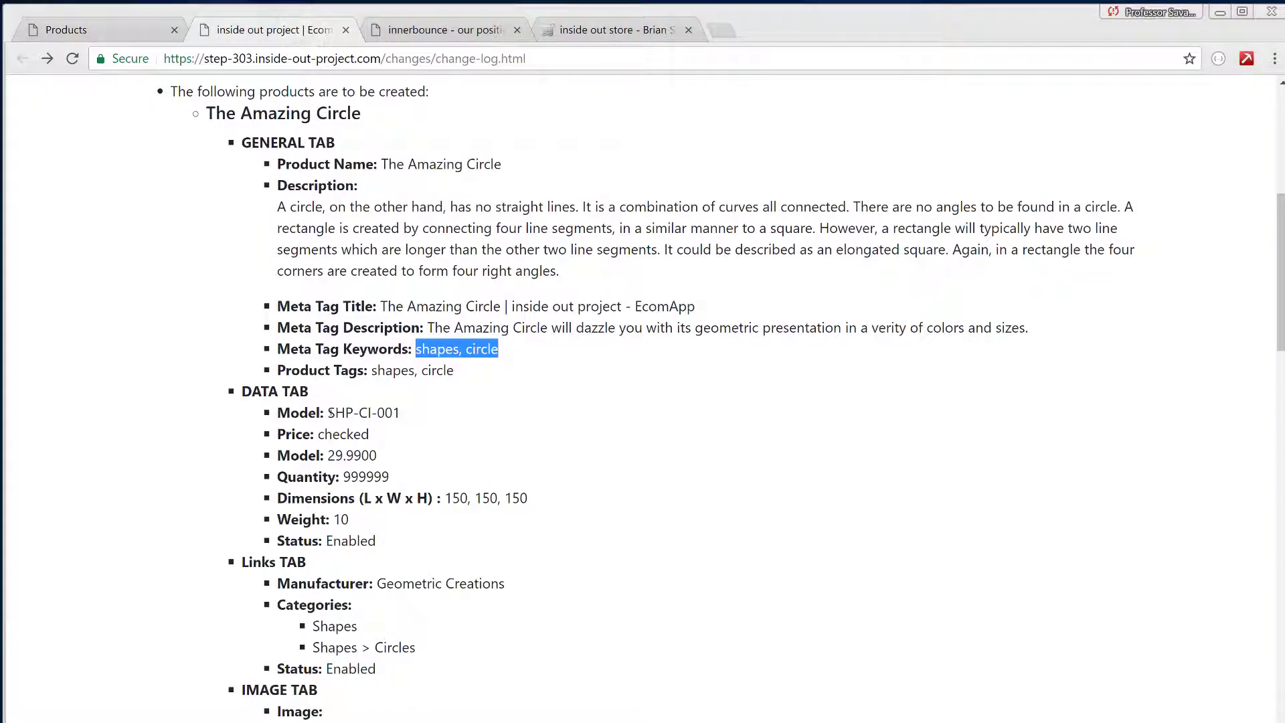
left_click_drag(327, 413, 403, 416)
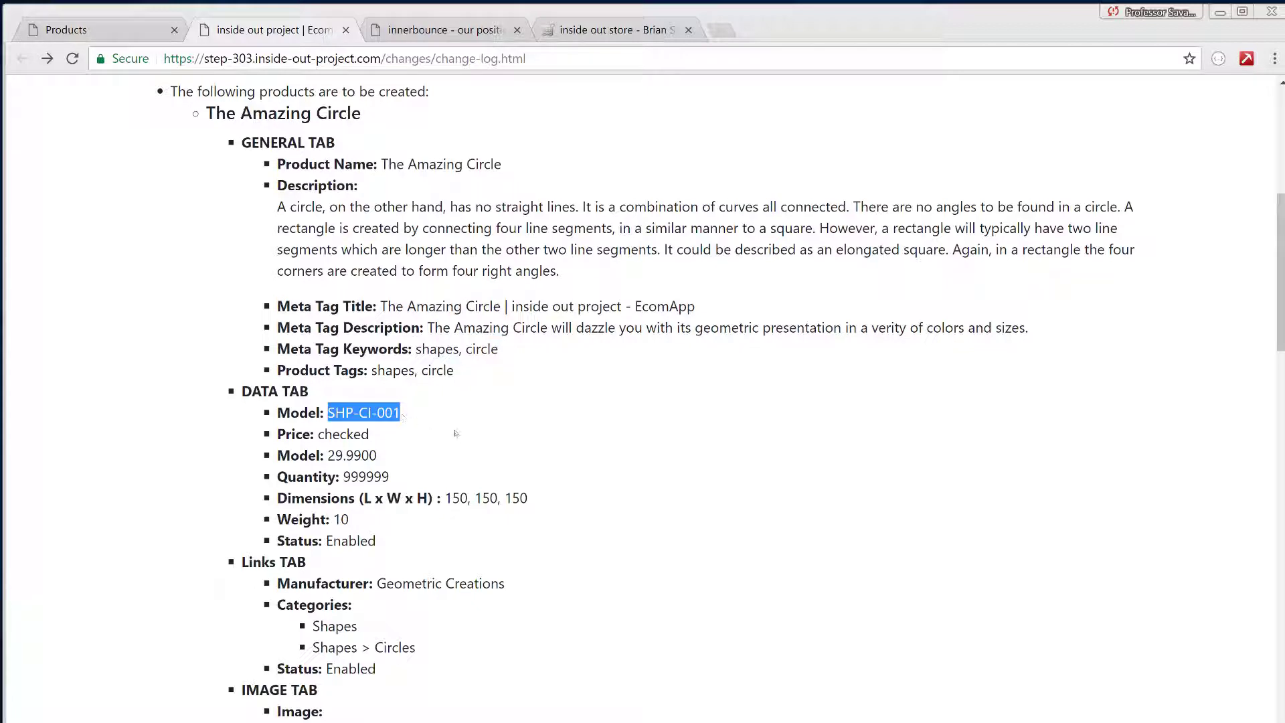
left_click(100, 30)
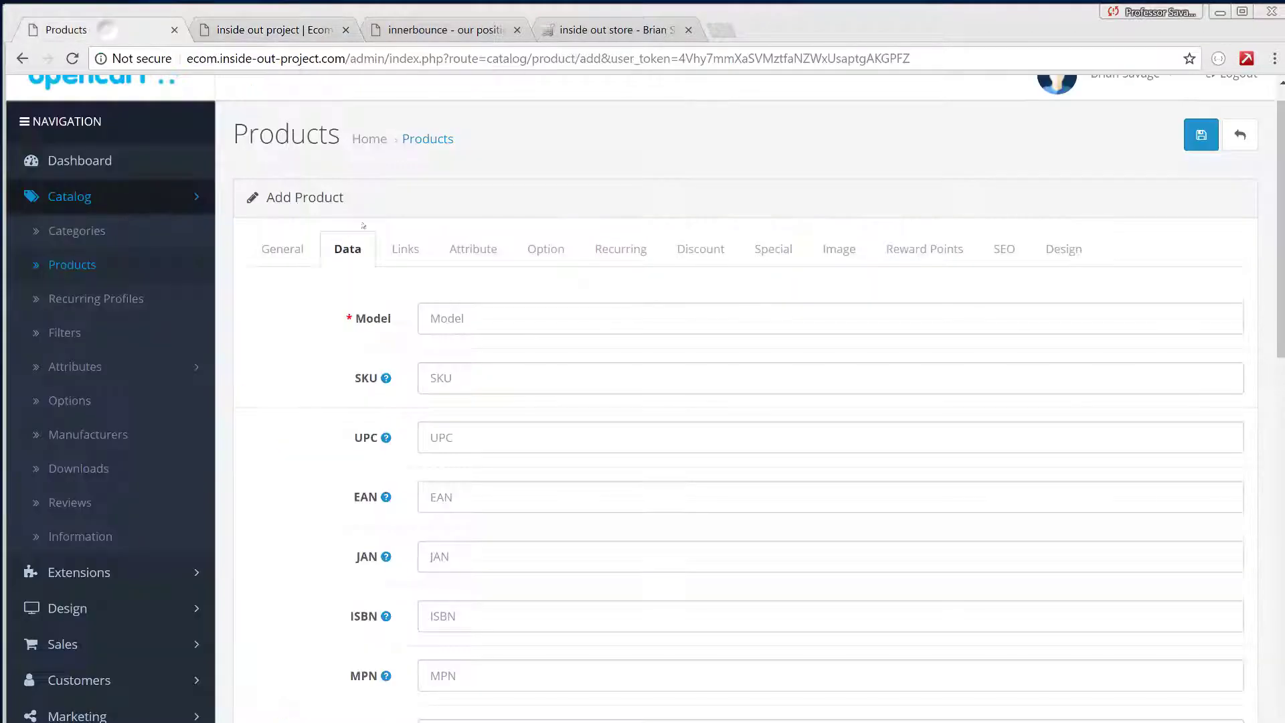
left_click(445, 322)
key("ctrl+v")
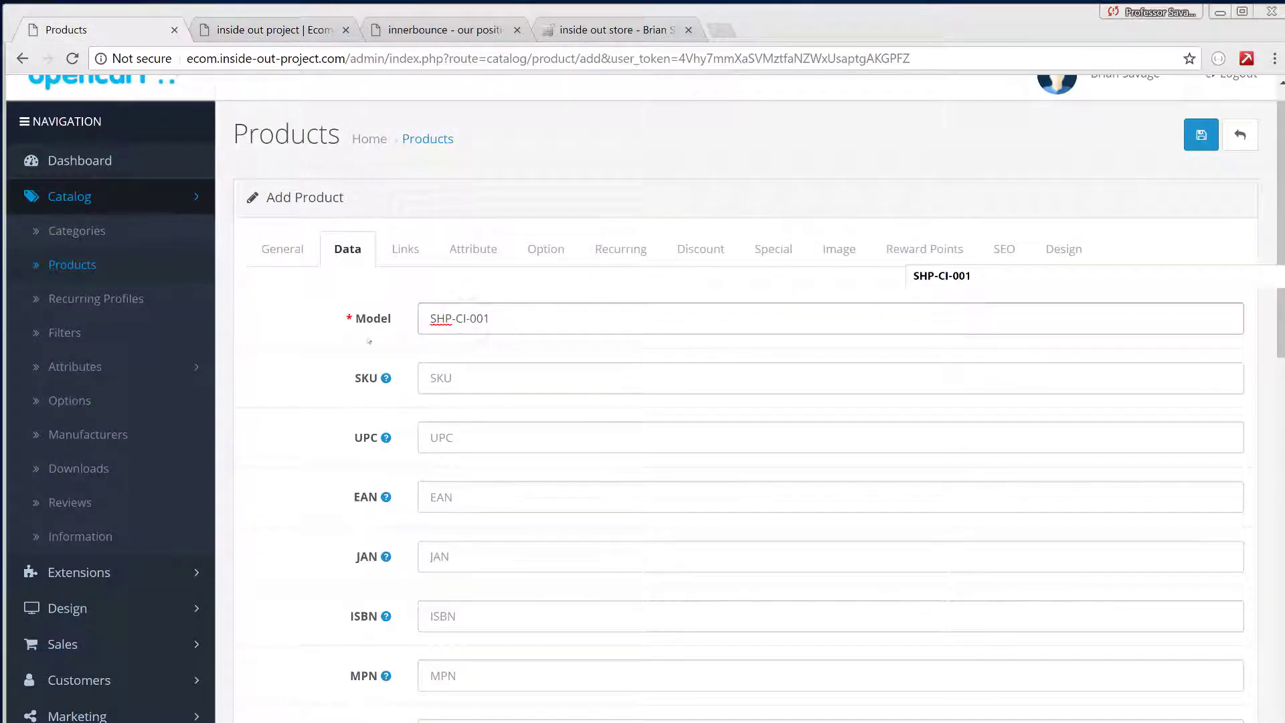
scroll(335, 368, "down", 3)
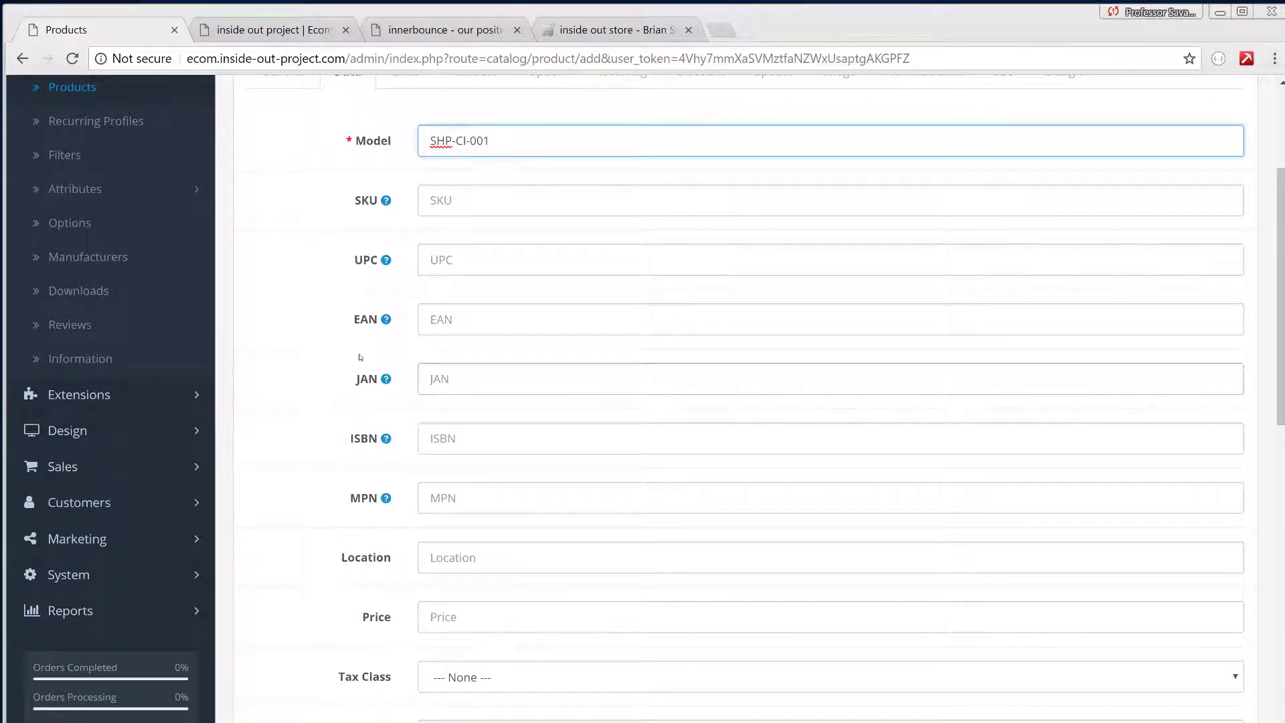
scroll(338, 413, "down", 2)
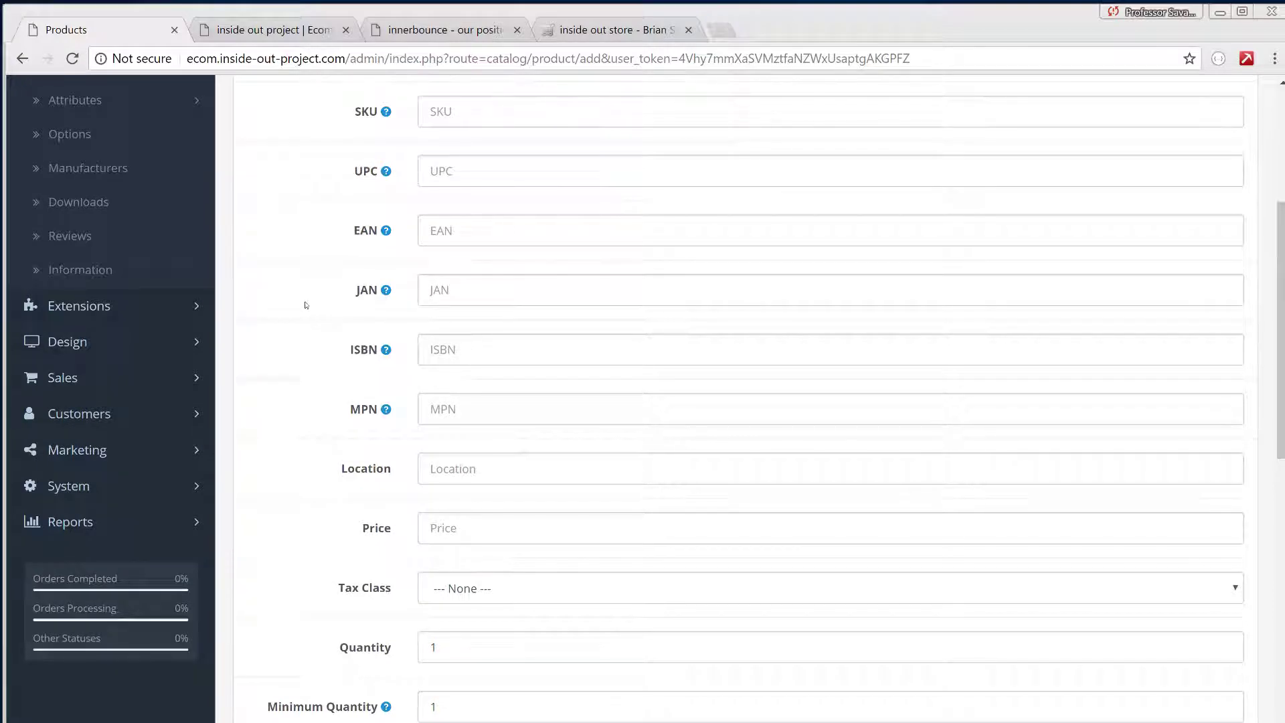
- Check the price entry under the Amazing Circle's data settings in the change log against the product form's data fields
scroll(304, 305, "down", 2)
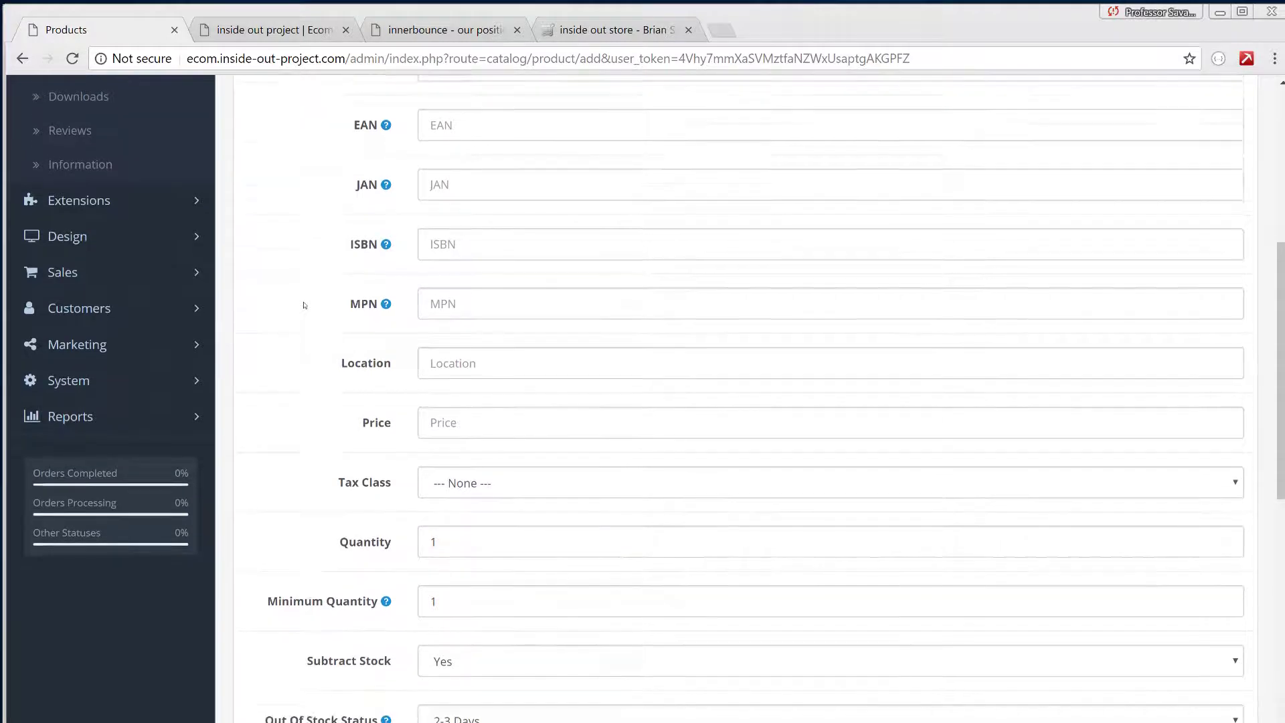
scroll(304, 305, "down", 1)
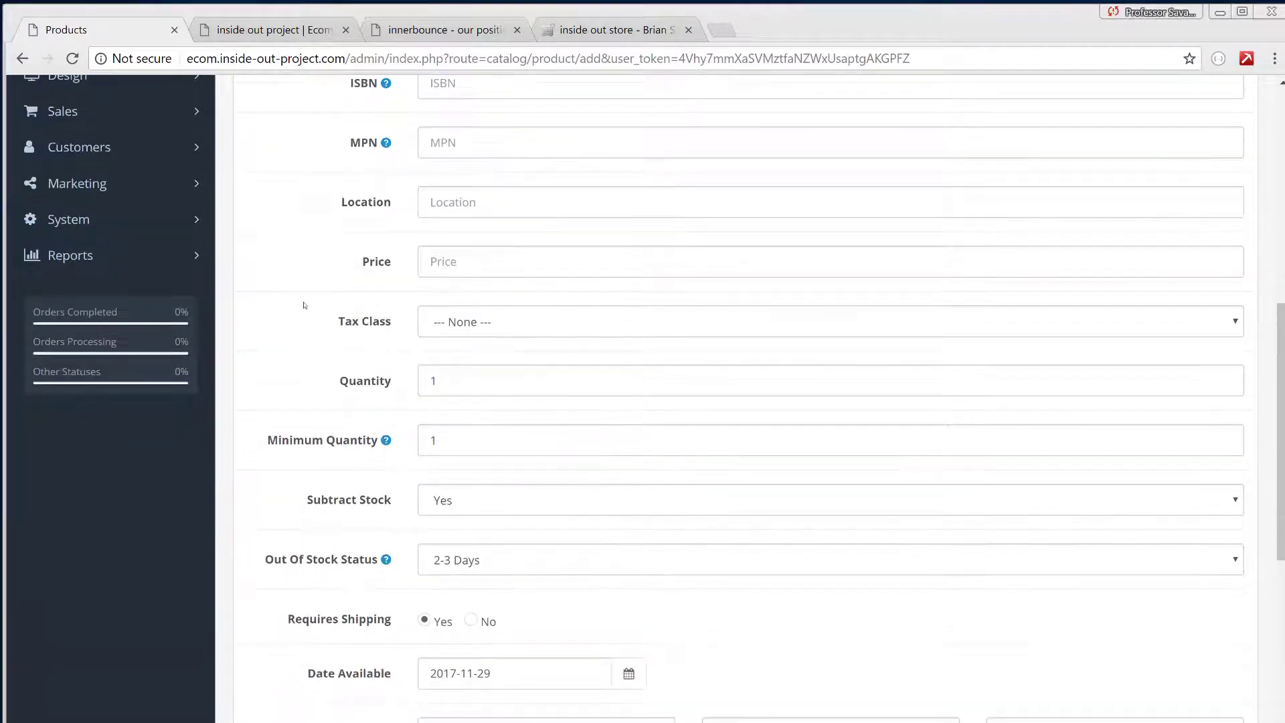
left_click(272, 31)
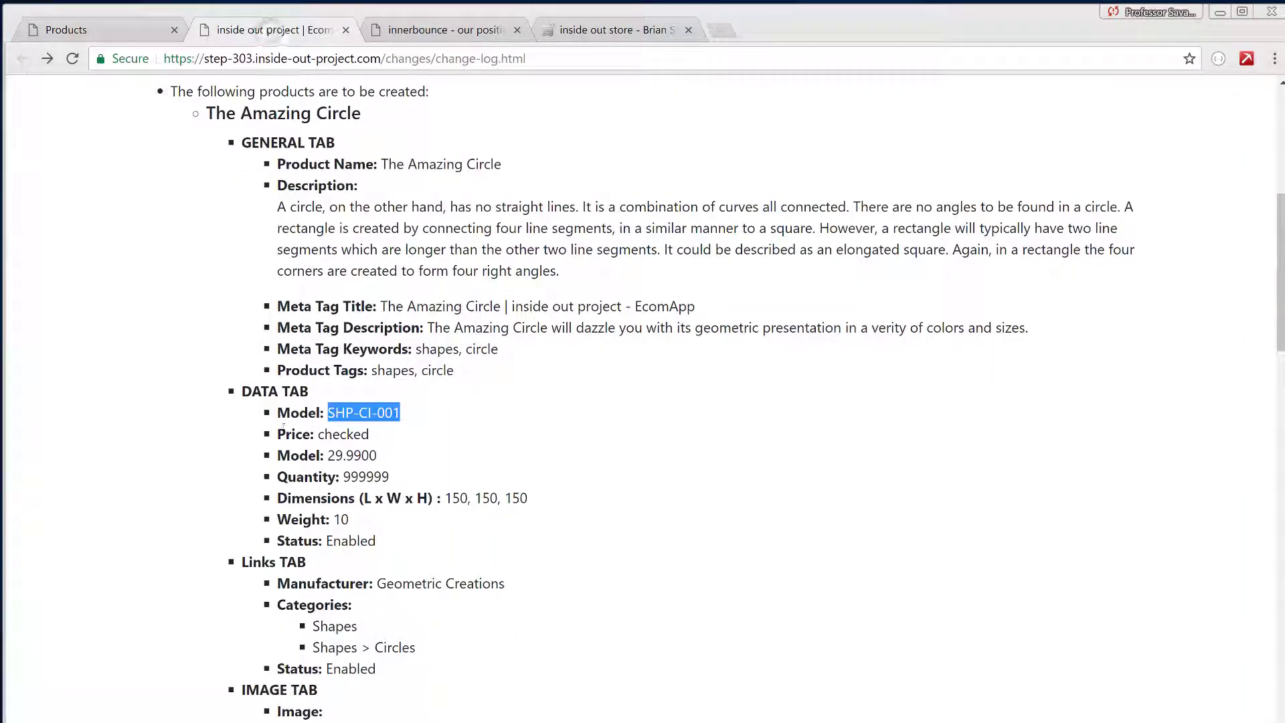
left_click(327, 436)
double_click(327, 435)
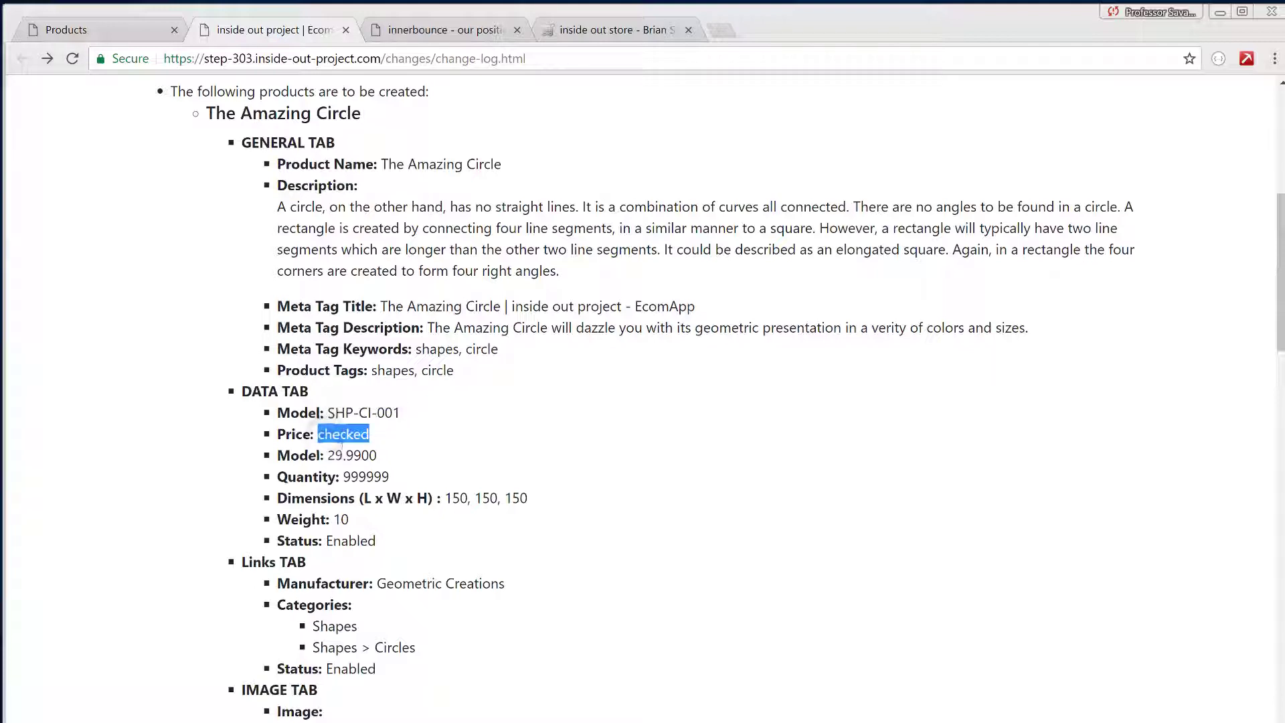
left_click(344, 434)
double_click(344, 434)
left_click(335, 455)
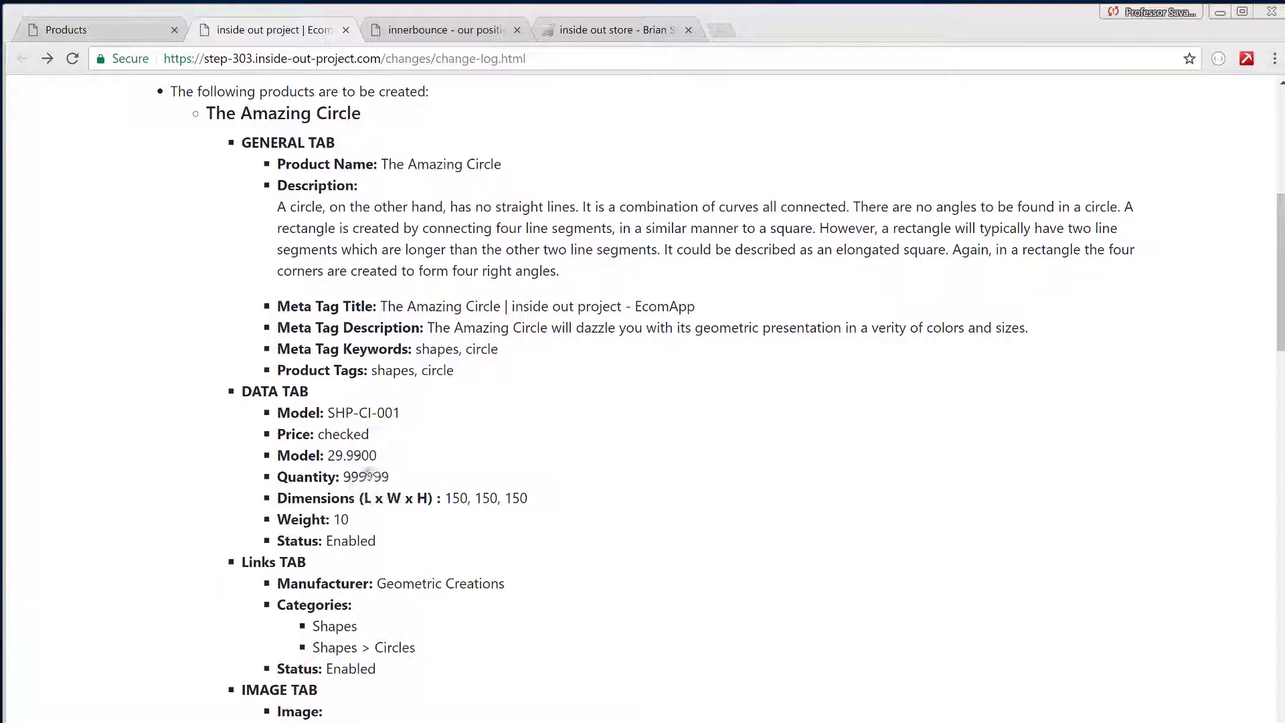
double_click(345, 434)
left_click(73, 30)
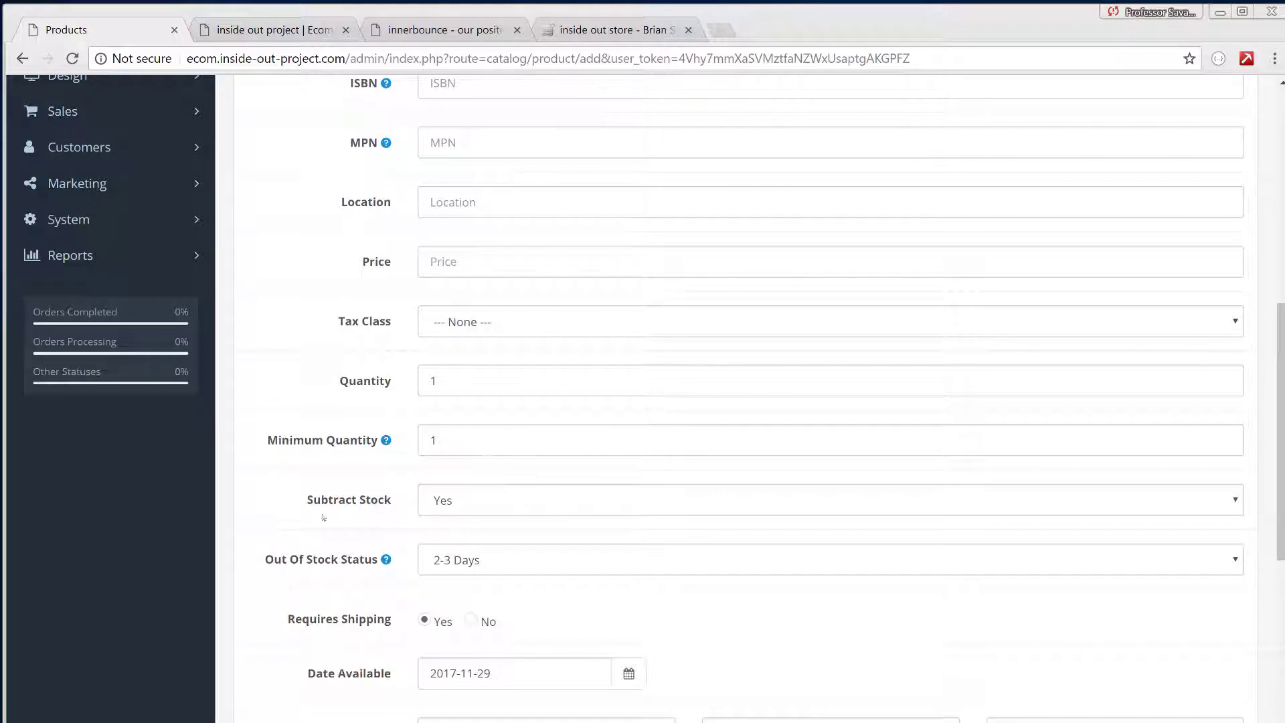
- Copy 29.9900 from the change log's data section and paste it as the product's price
scroll(402, 381, "up", 2)
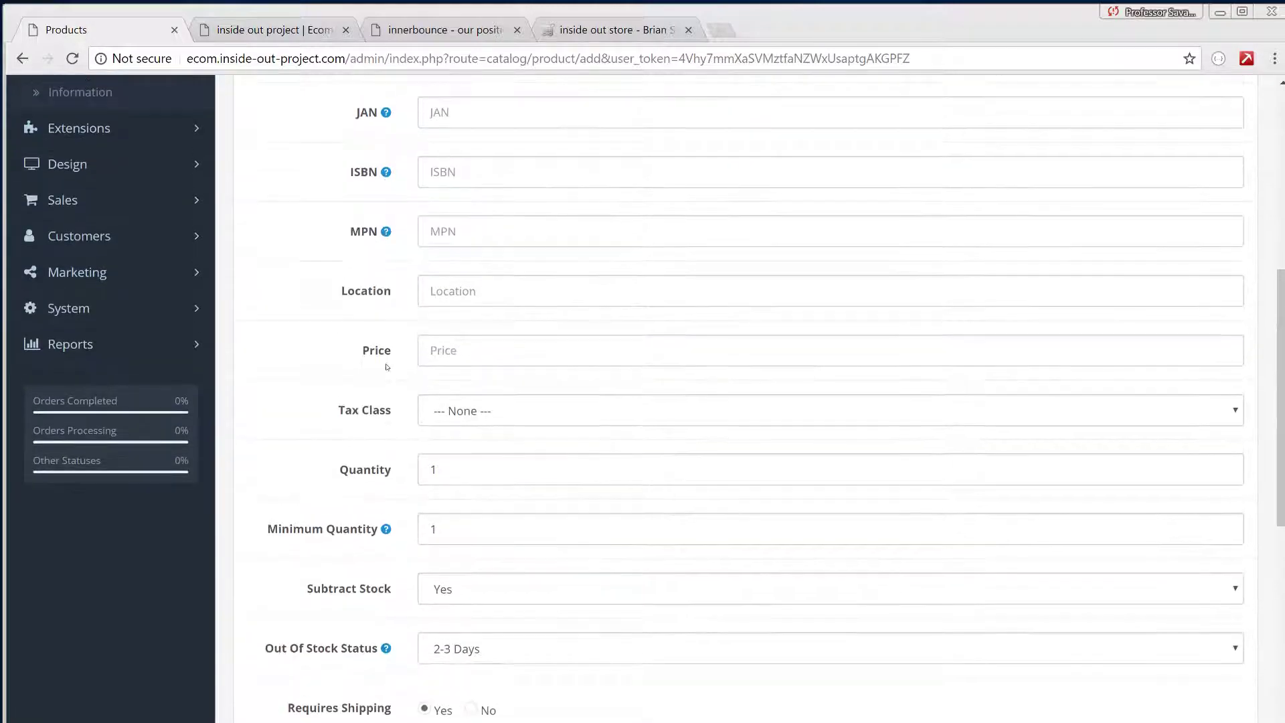
scroll(426, 362, "down", 2)
left_click(434, 263)
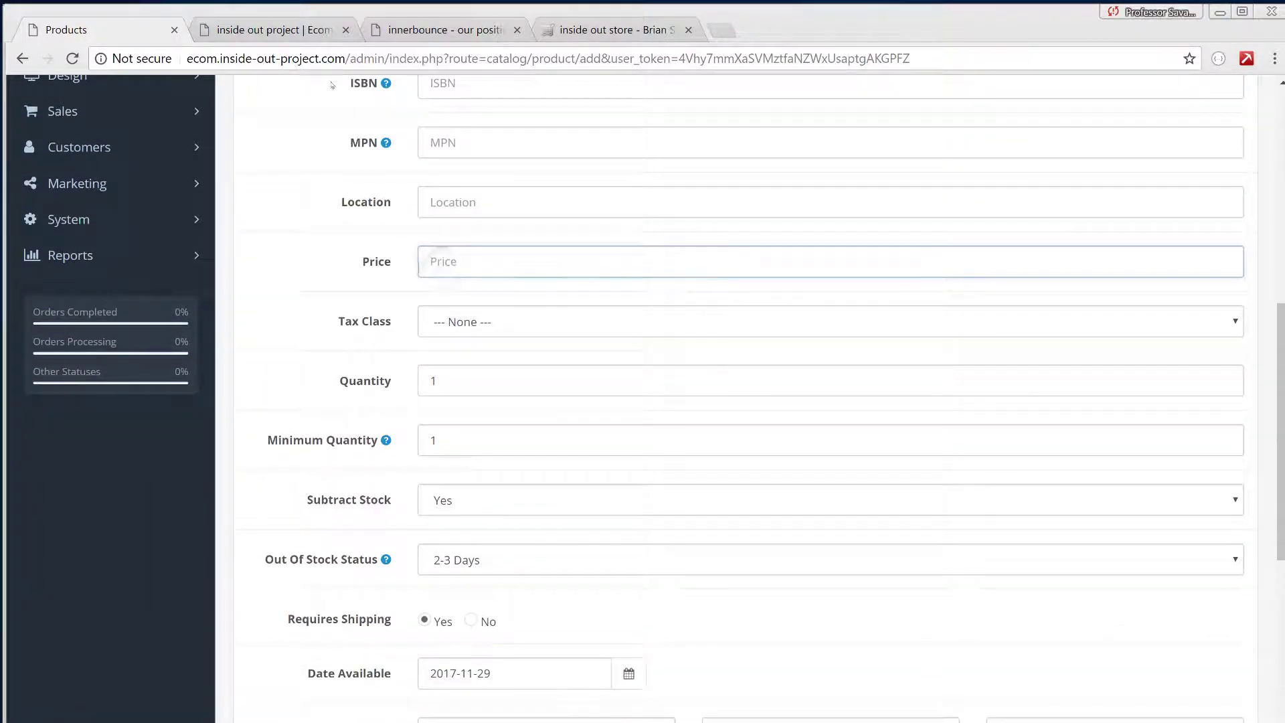
left_click(289, 30)
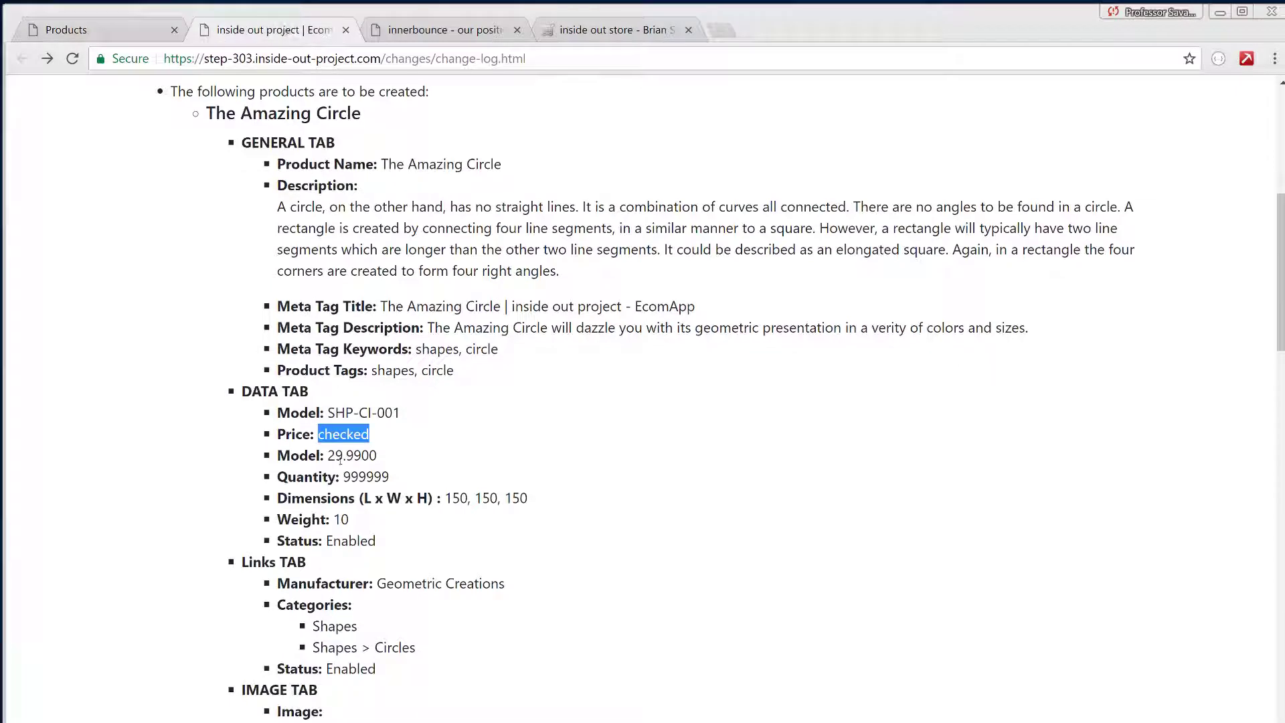
left_click_drag(328, 458, 377, 457)
key("ctrl+c")
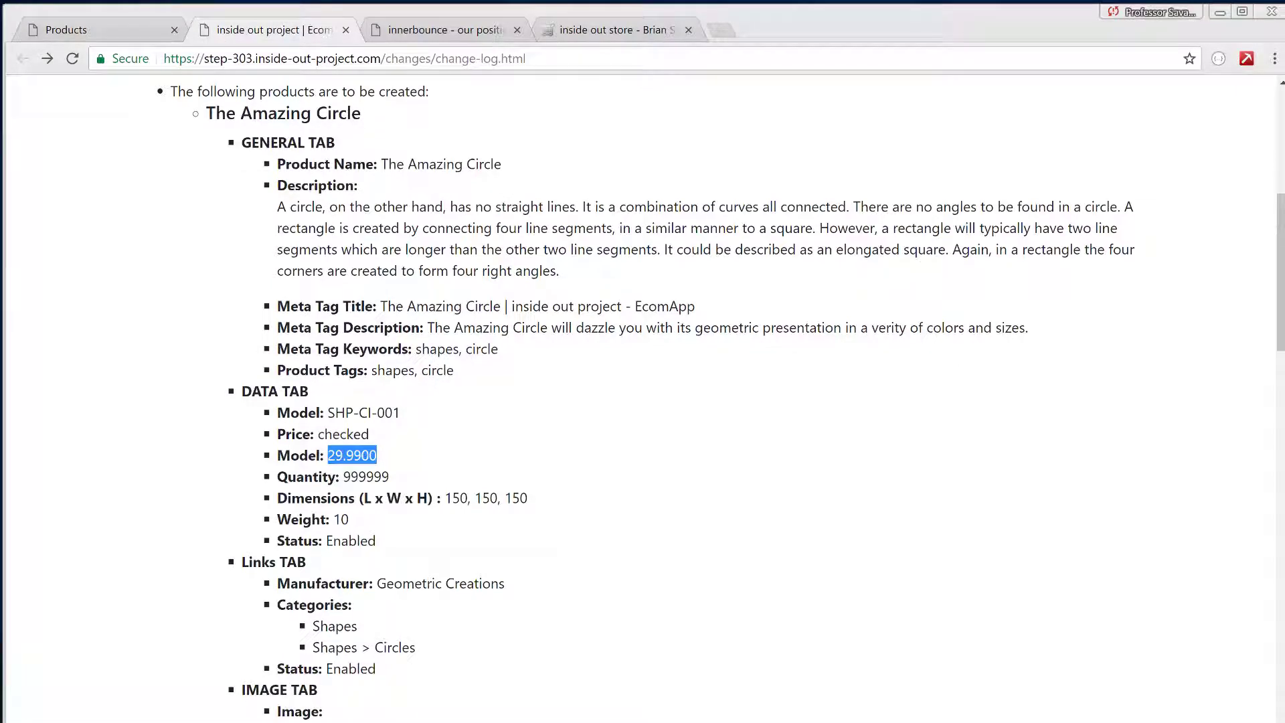
left_click(92, 33)
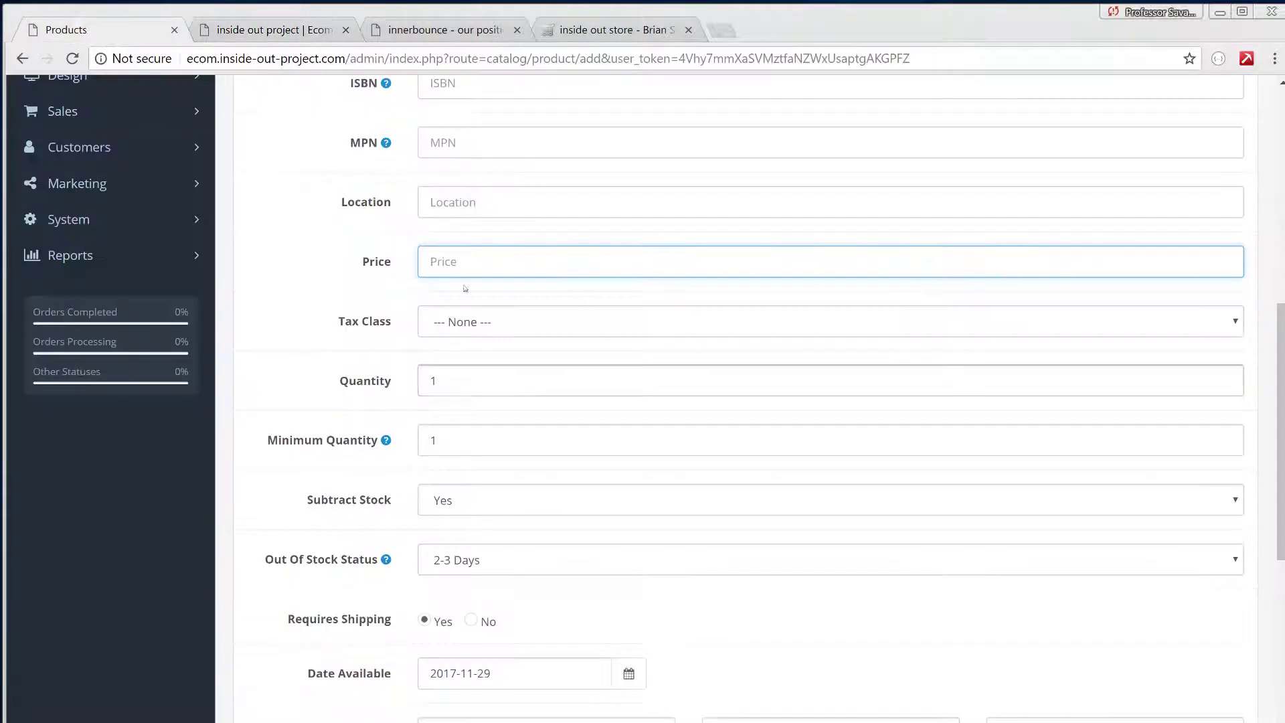
key("ctrl+v")
key("Tab")
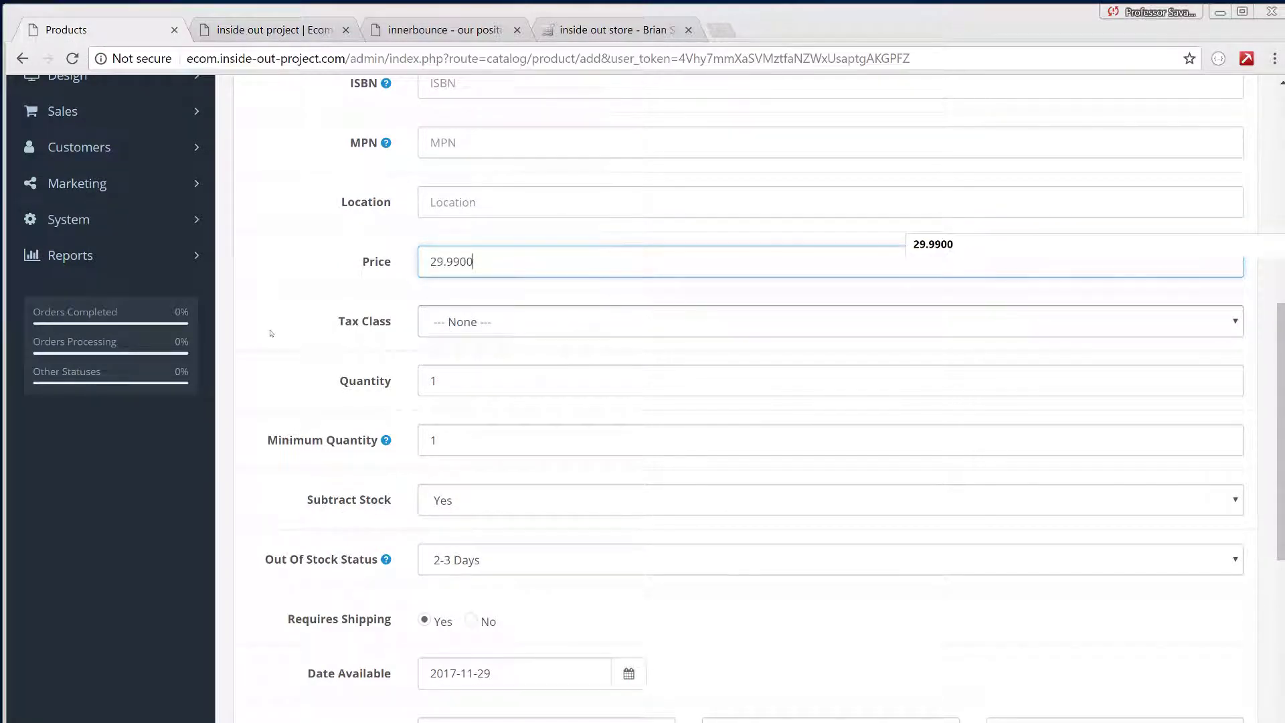
- Set the product's quantity to 999999, as listed in the change log
scroll(402, 437, "down", 1)
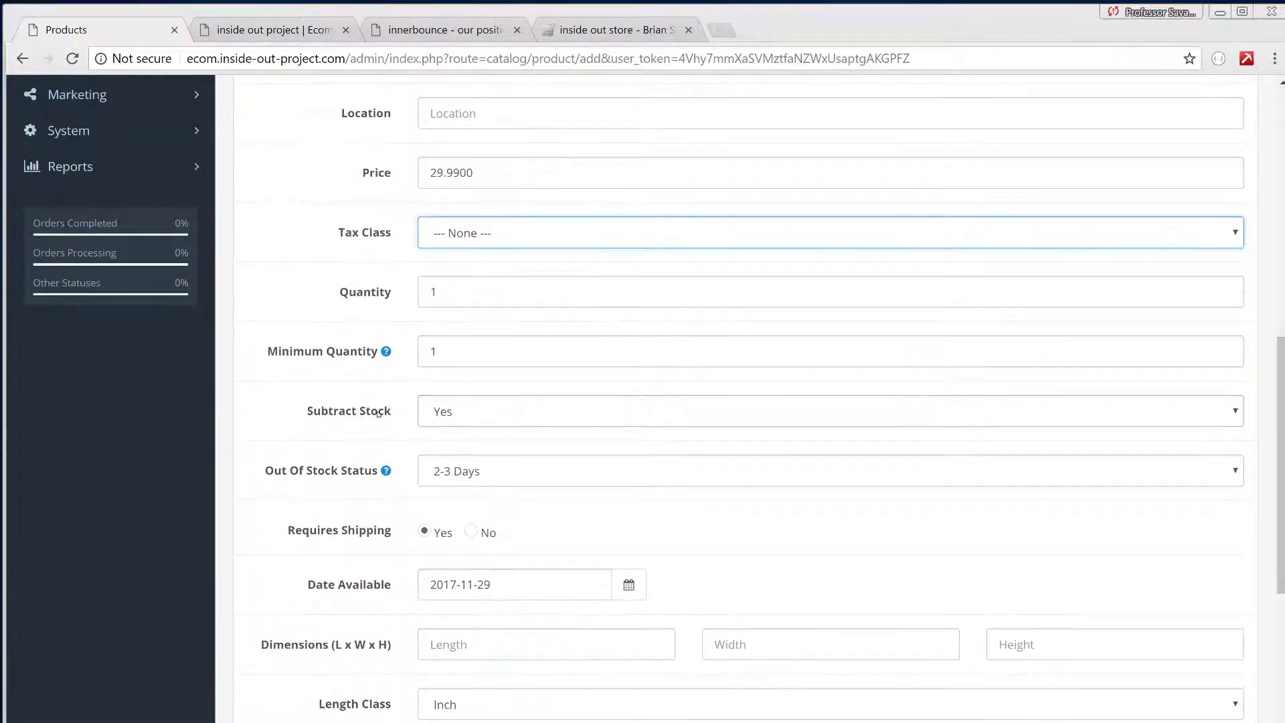
scroll(378, 413, "down", 1)
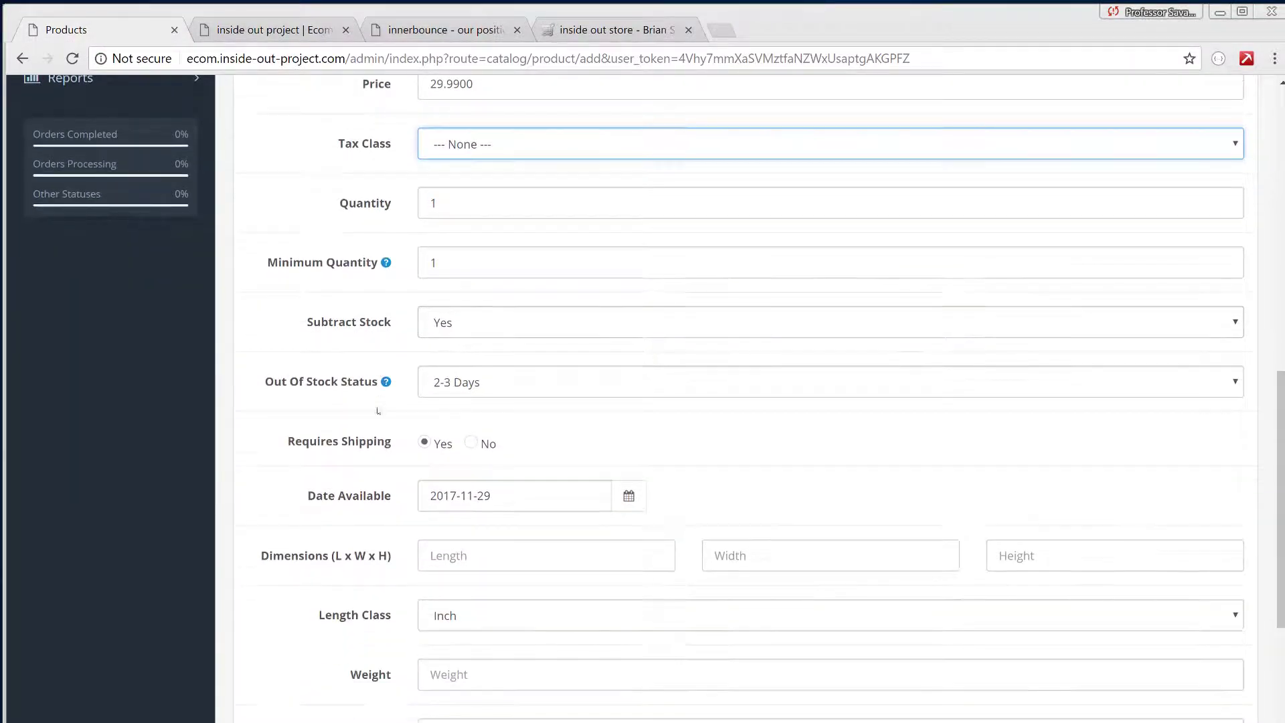
left_click(310, 32)
double_click(366, 476)
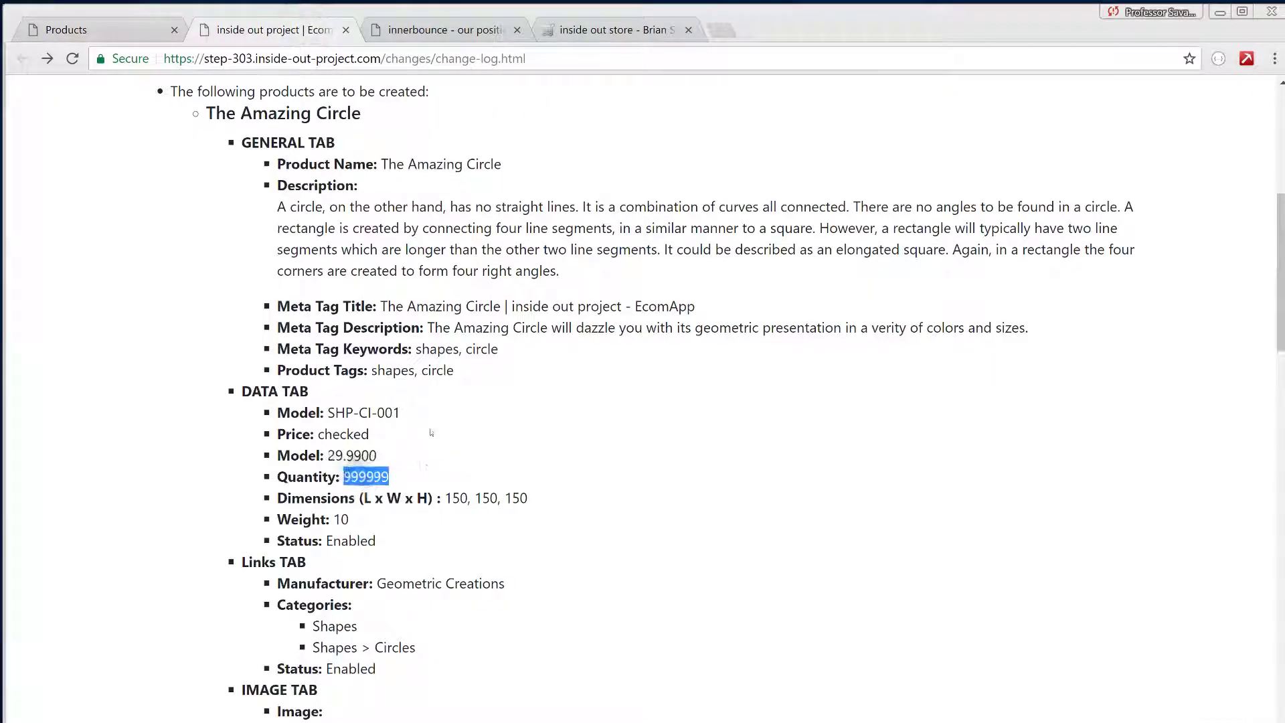
left_click(110, 29)
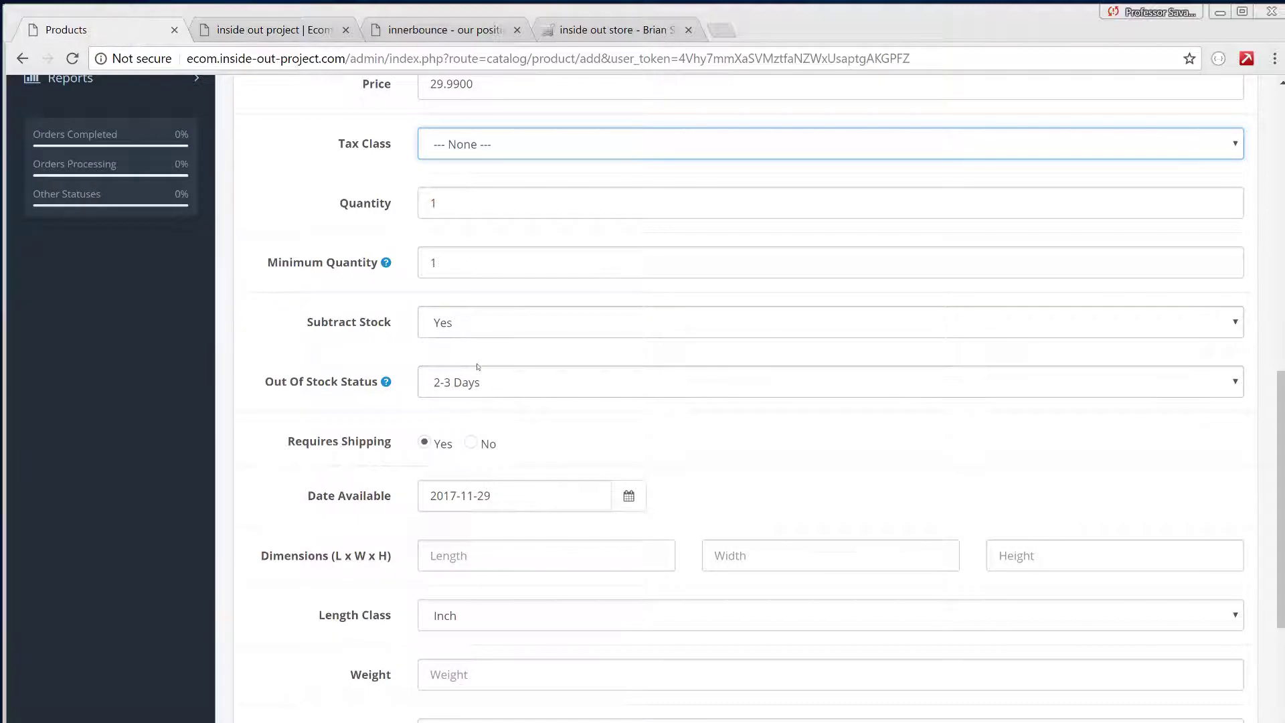
double_click(462, 204)
type("999999")
left_click(275, 220)
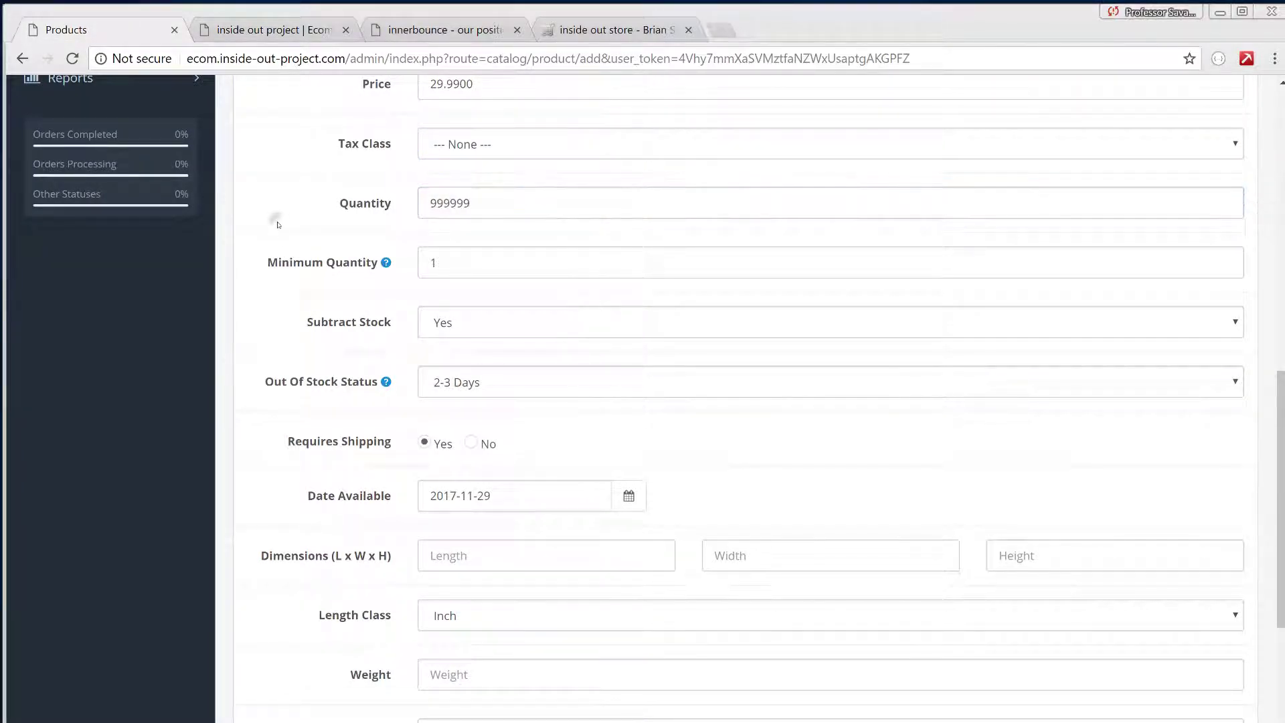
- Copy the dimension value 150 from the change log and paste it as the product's length
scroll(280, 312, "down", 3)
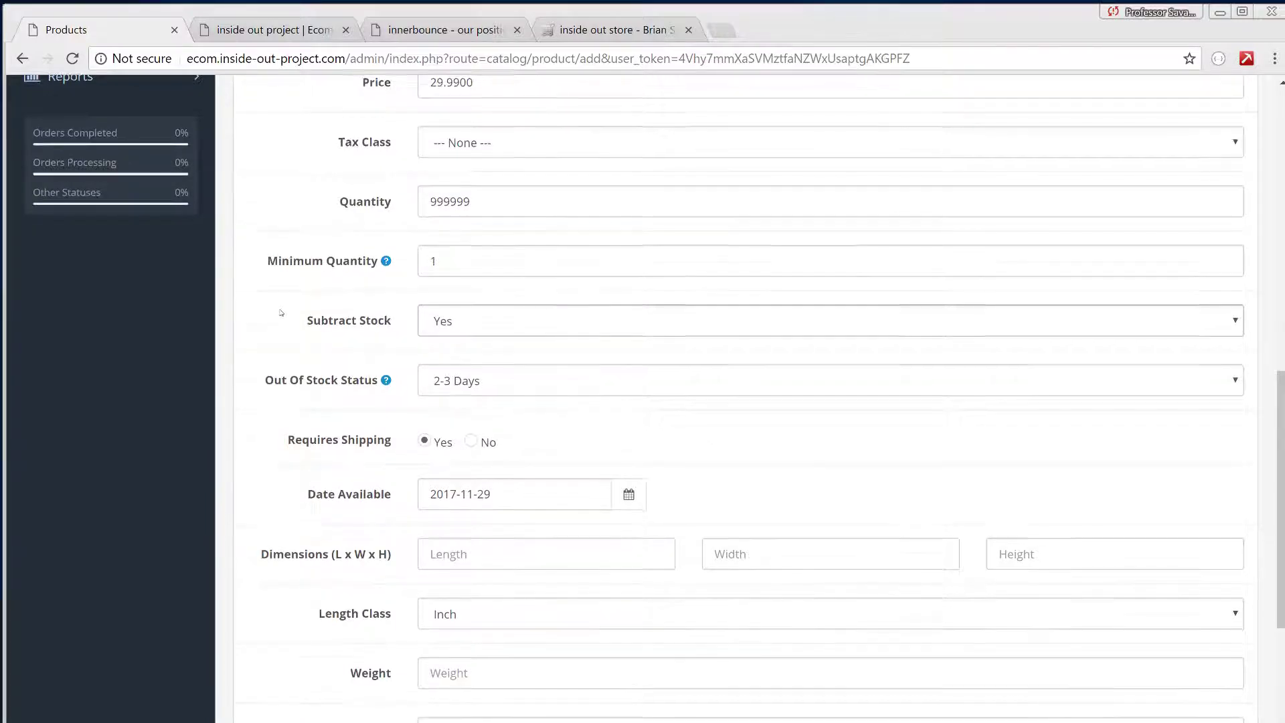
scroll(280, 312, "down", 2)
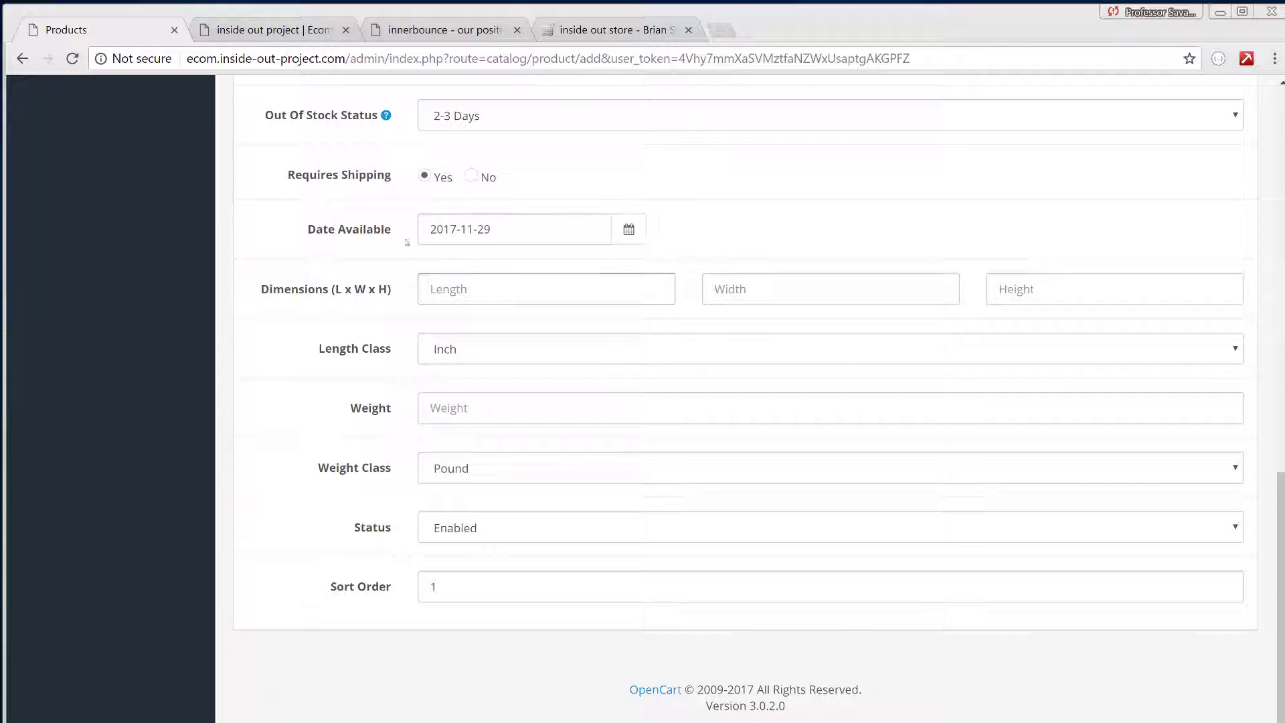
left_click(271, 30)
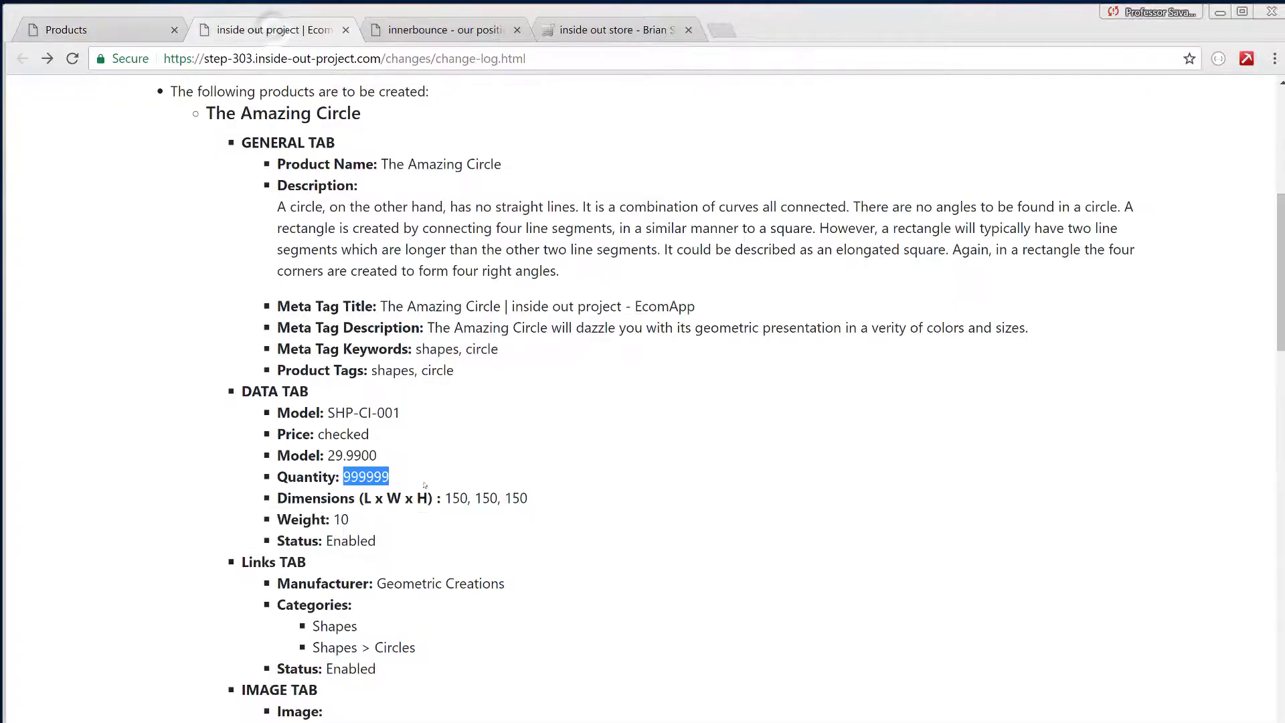
double_click(454, 500)
key("ctrl+c")
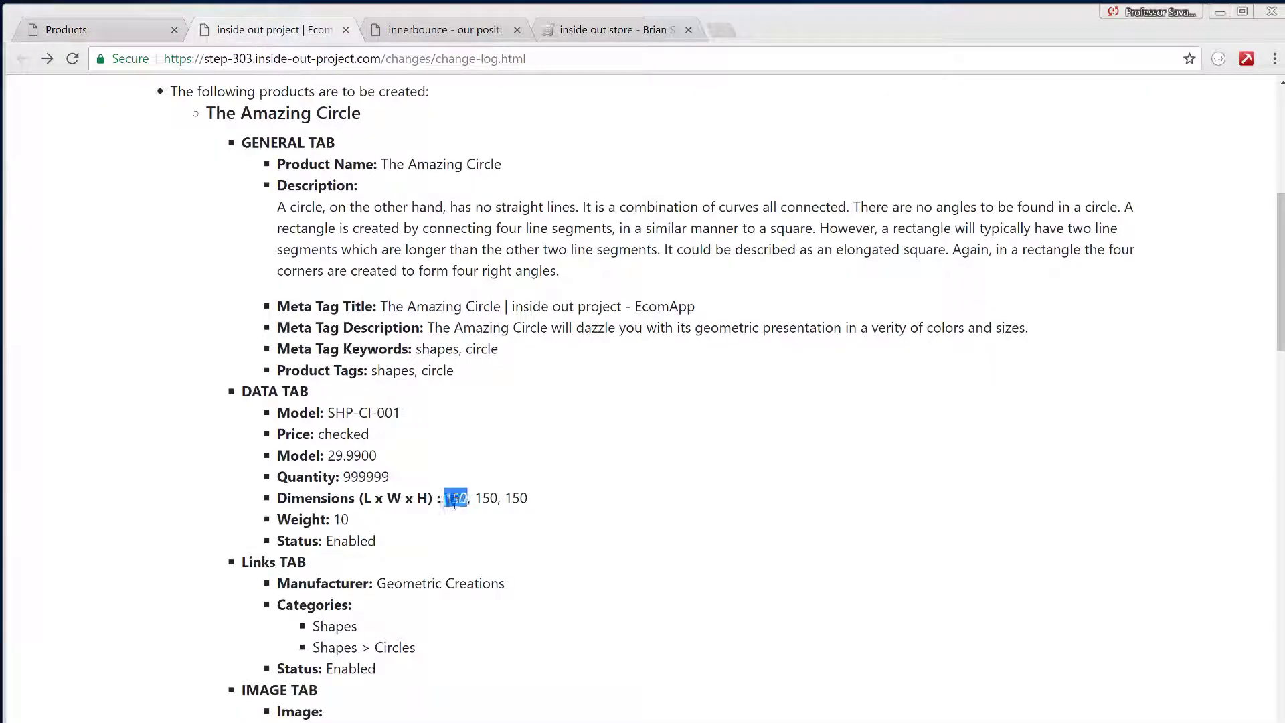
left_click(121, 39)
left_click(502, 290)
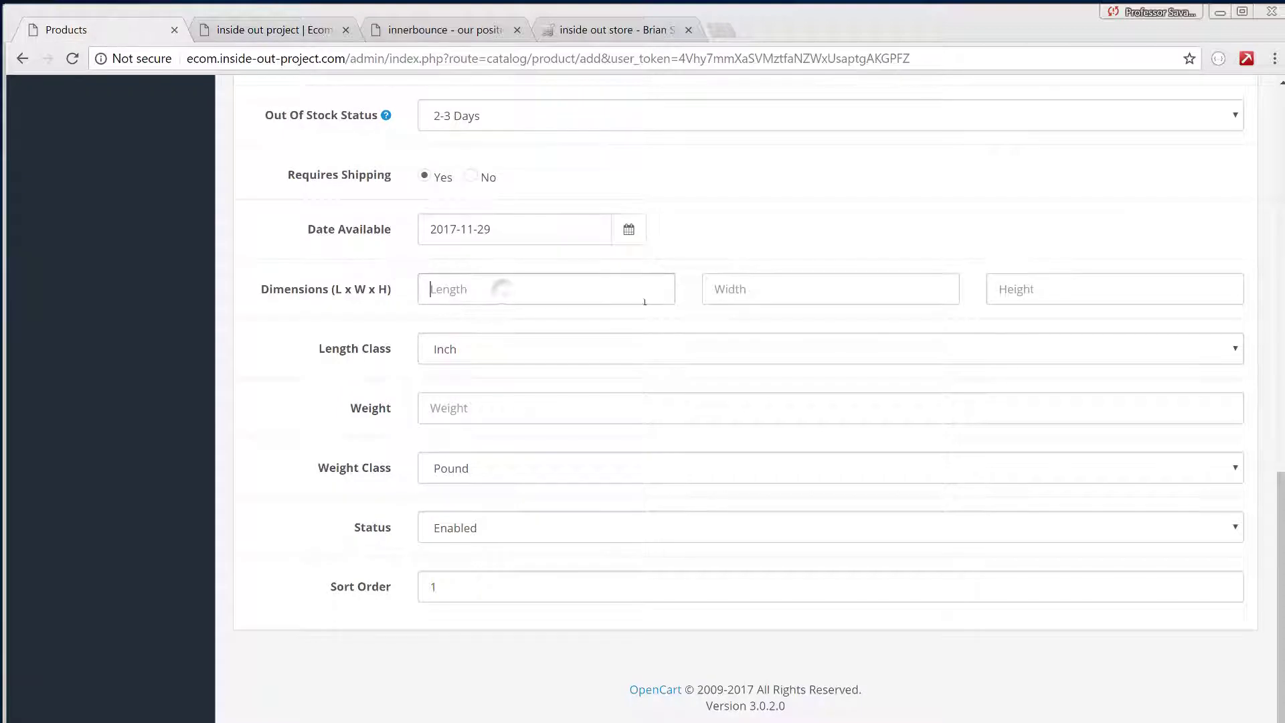
key("ctrl+v")
- Paste the copied 150 as the product's width and height
left_click(790, 296)
key("ctrl+v")
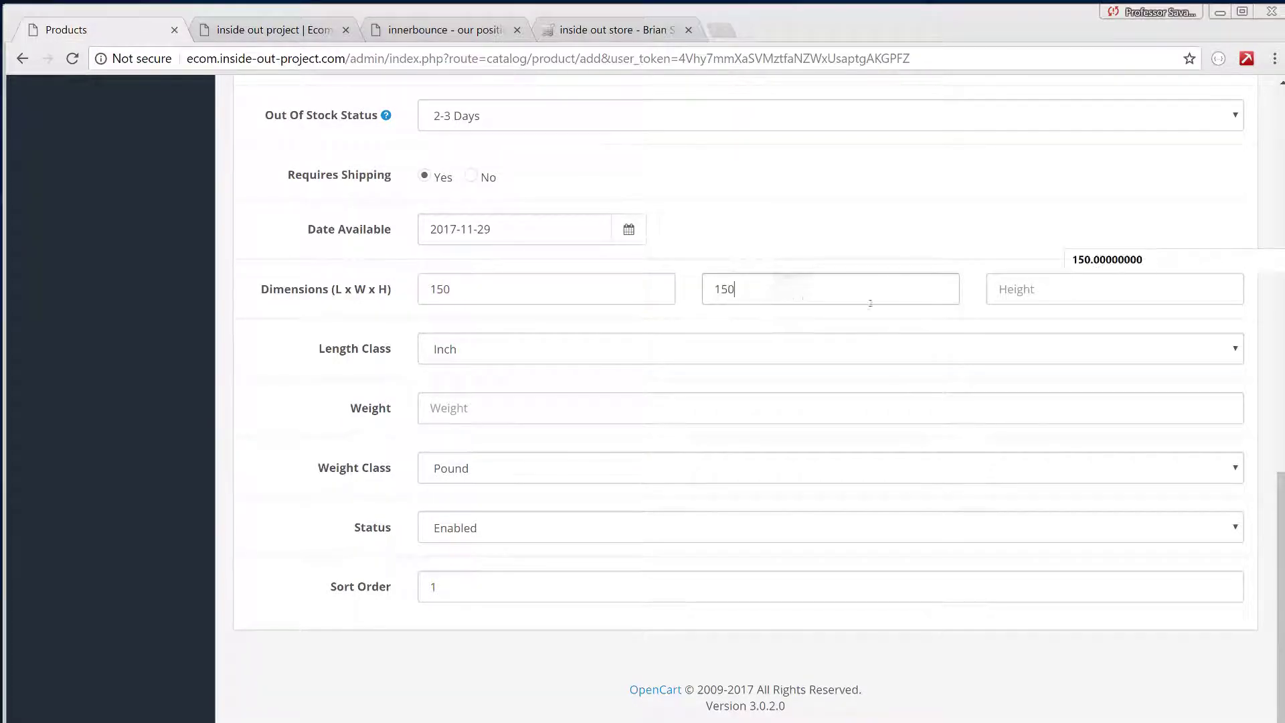
left_click(1006, 302)
type("v")
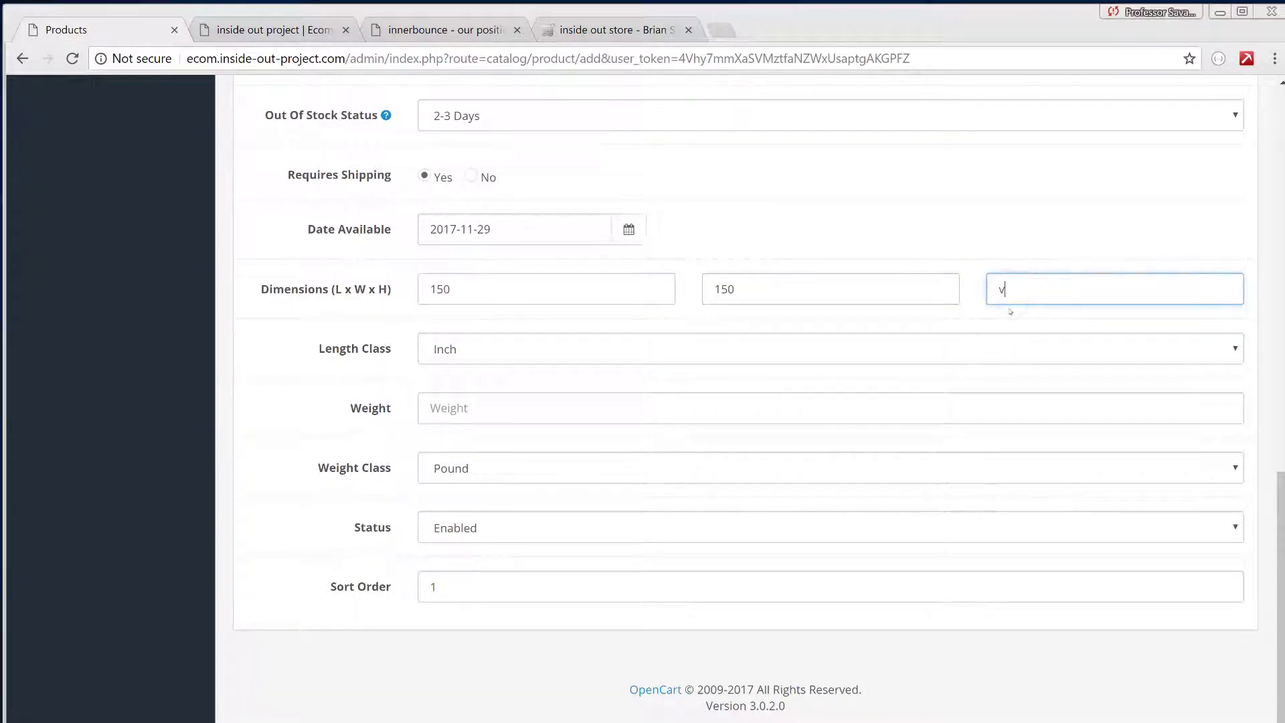
key("BackSpace")
key("ctrl+v")
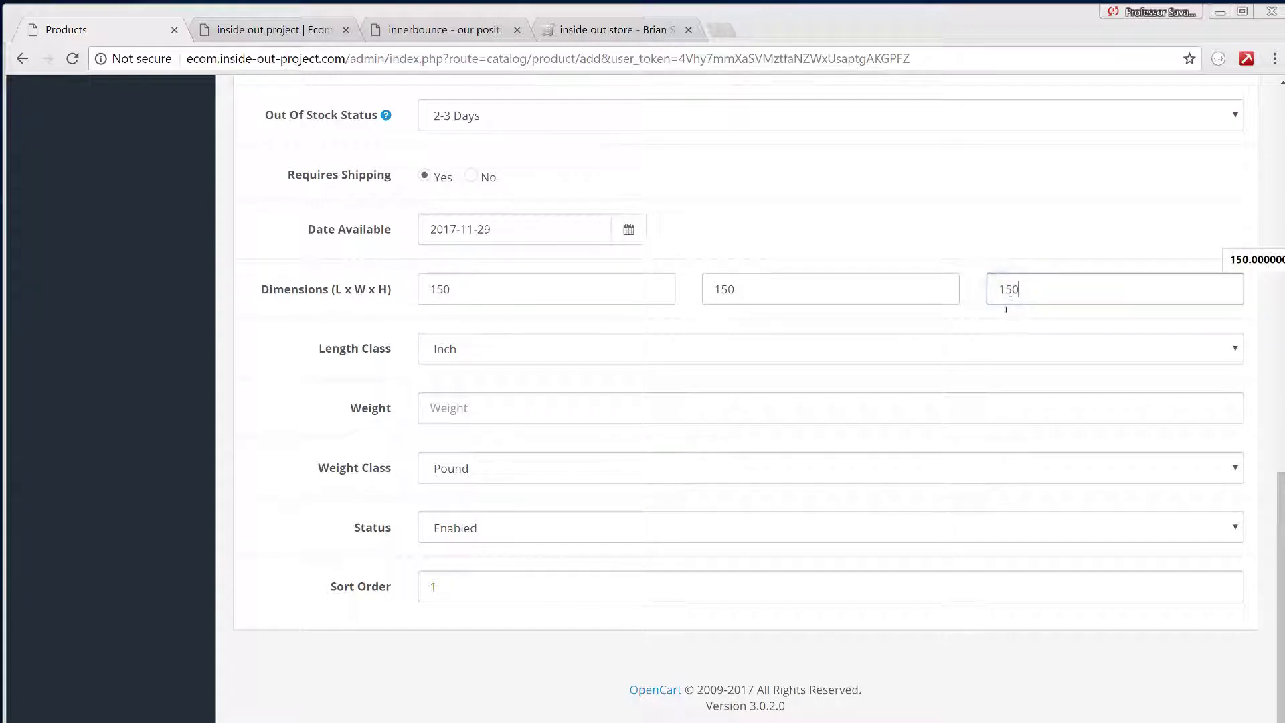
left_click(293, 346)
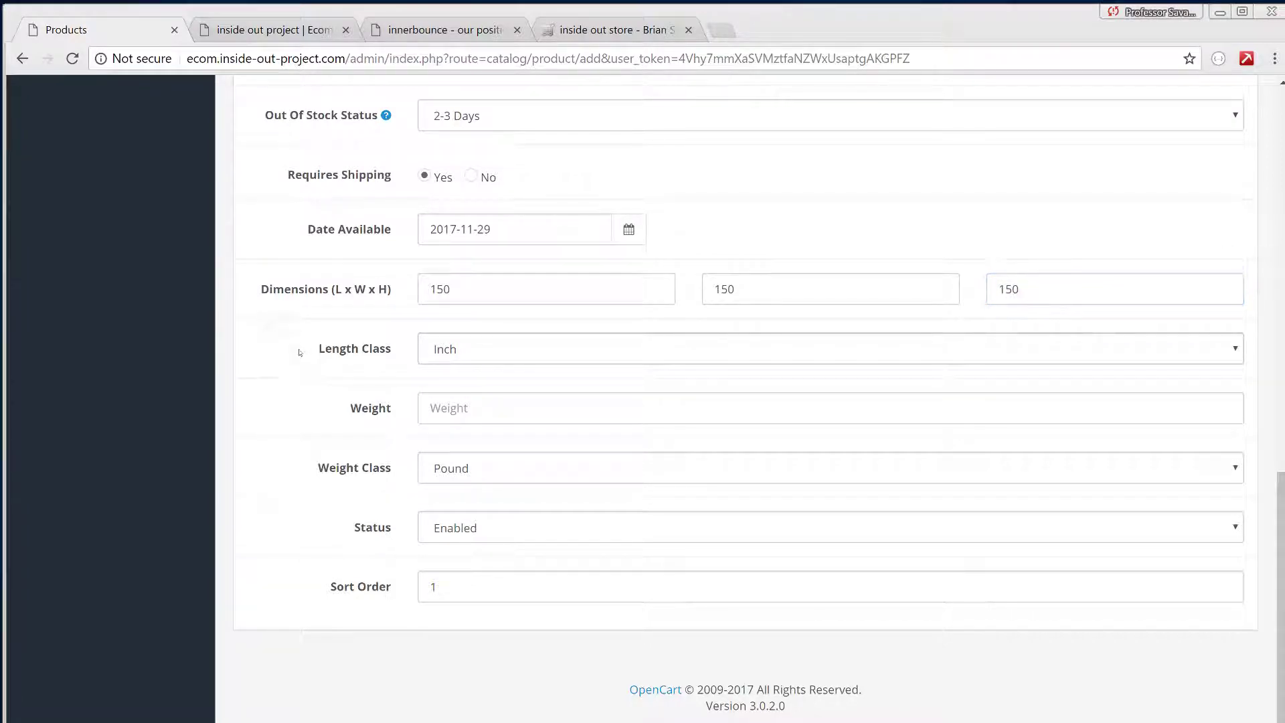
left_click(301, 344)
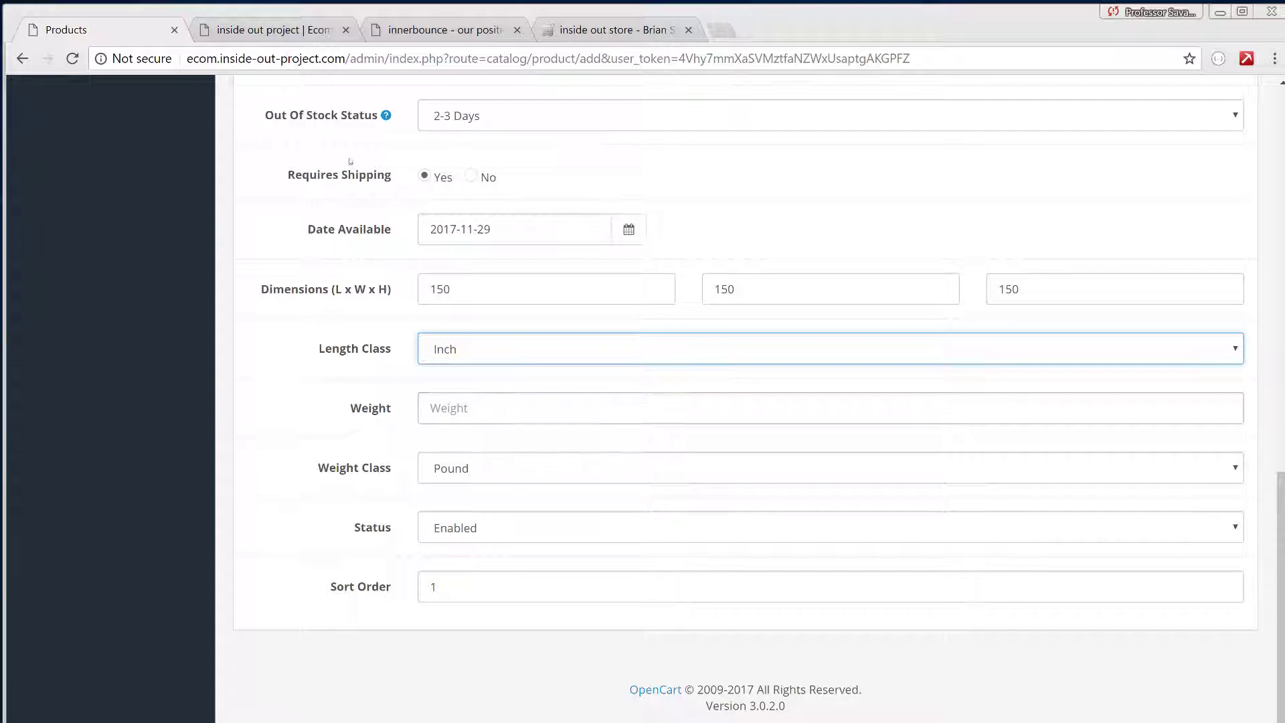
- Copy the weight 10 from the change log and paste it as the product's weight
left_click(252, 34)
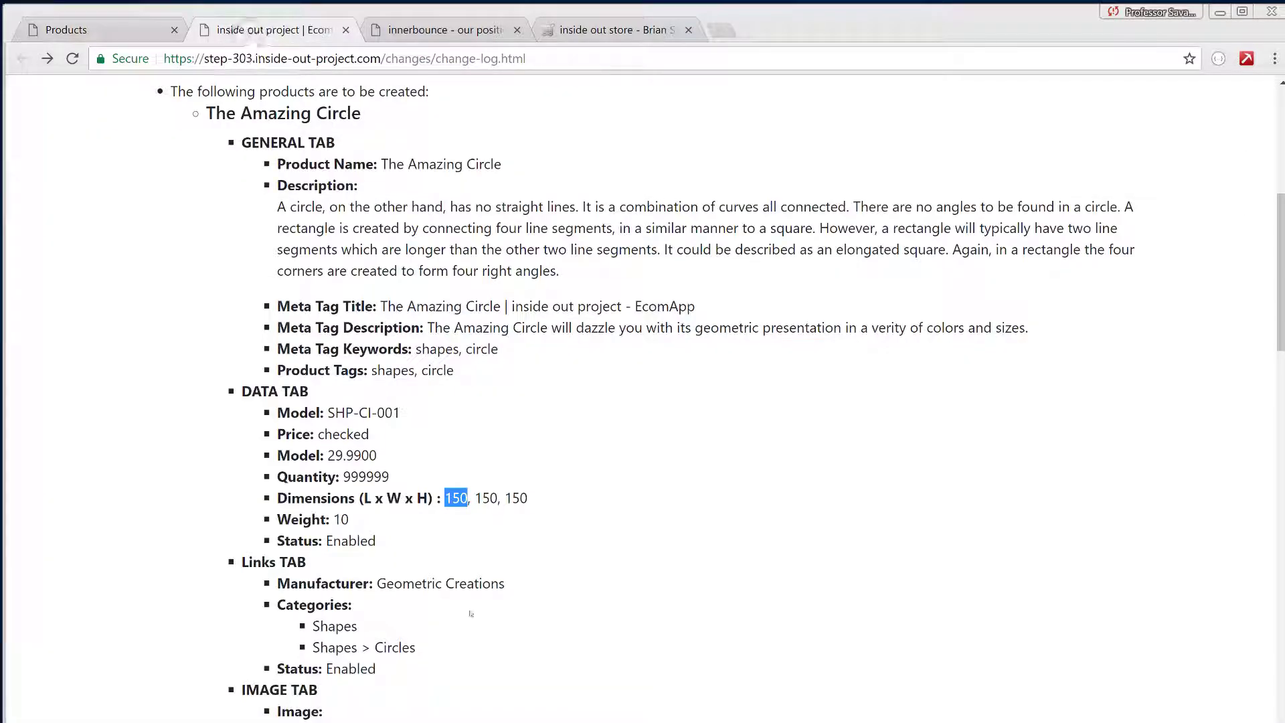
left_click(341, 520)
double_click(340, 519)
key("ctrl+c")
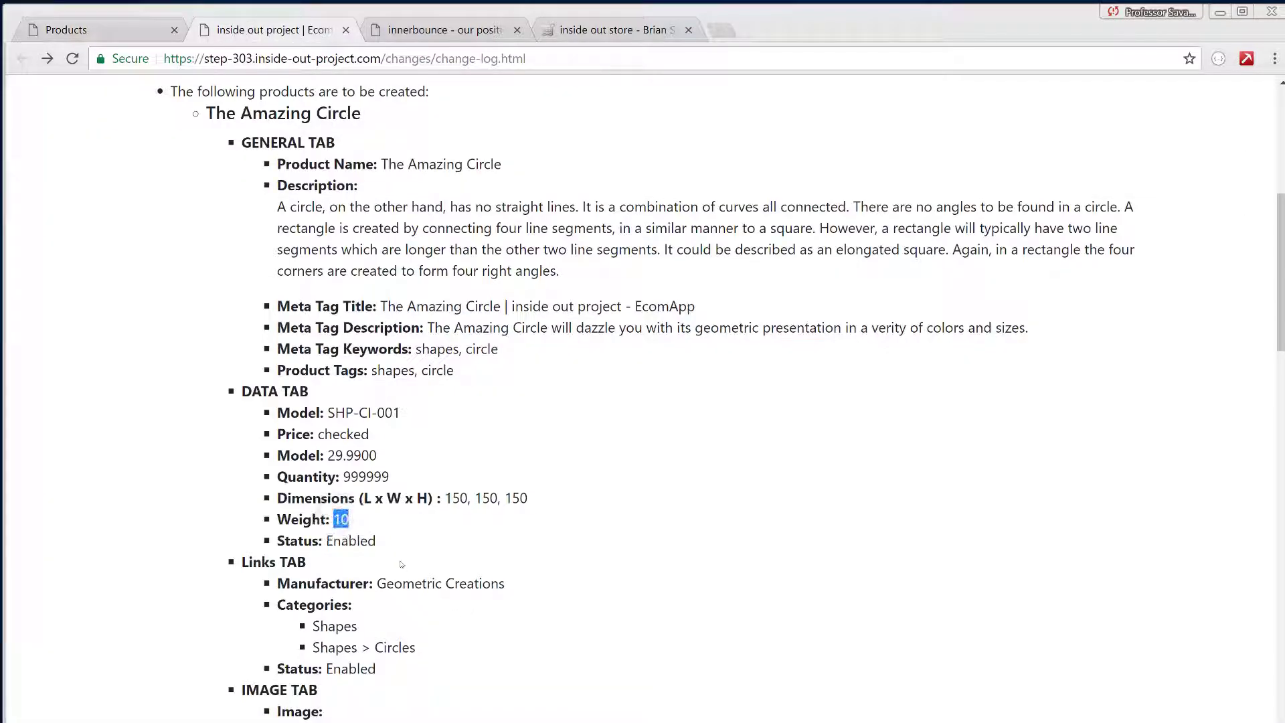
left_click(105, 26)
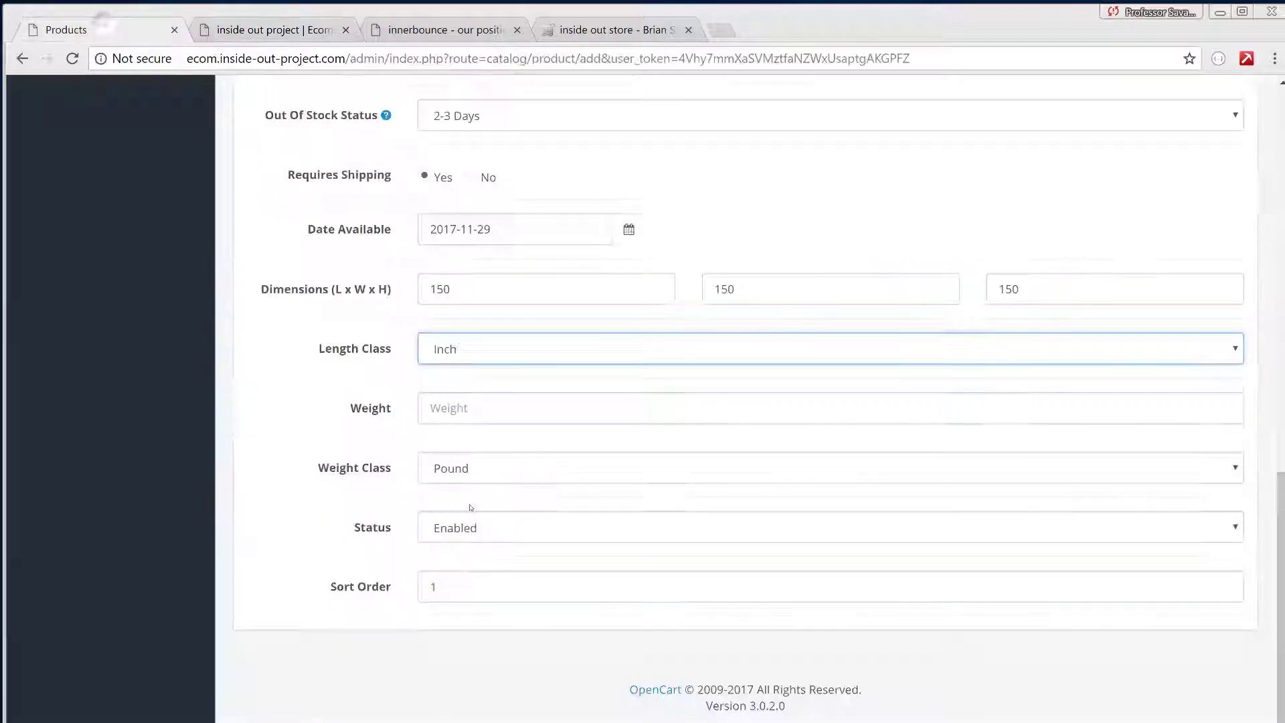
left_click(493, 419)
key("ctrl+v")
left_click(375, 410)
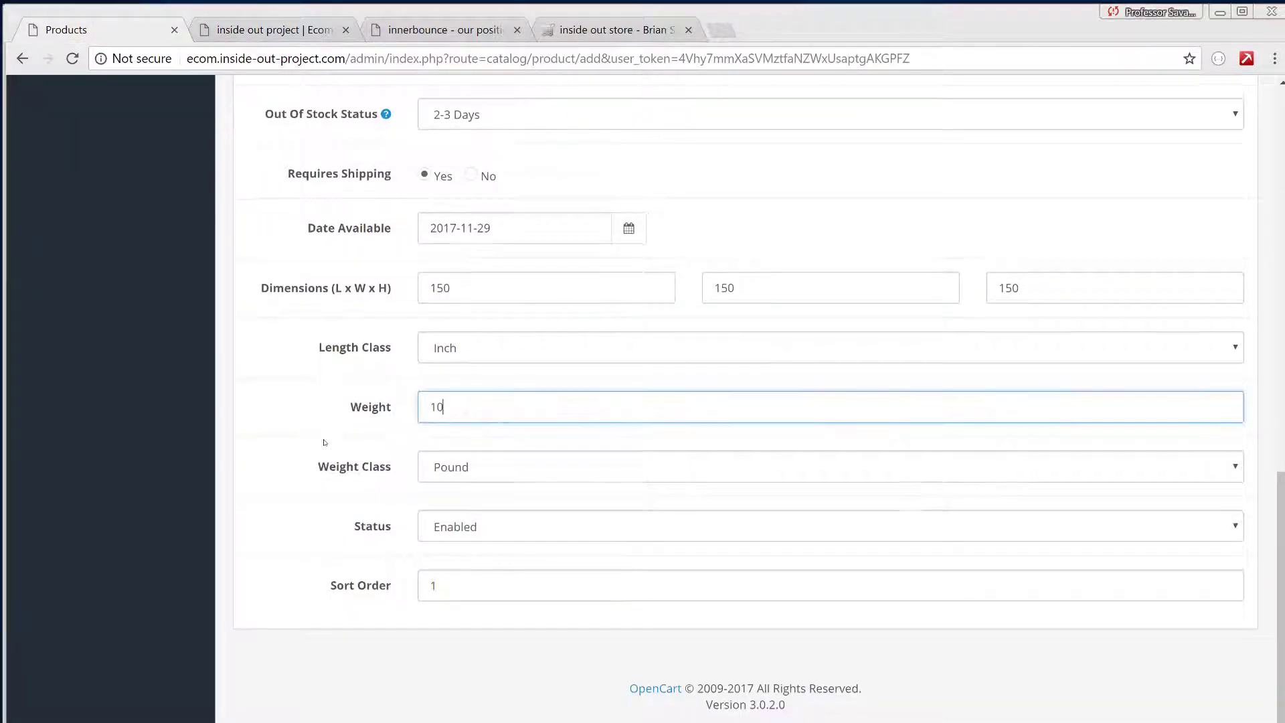
- Copy the manufacturer name Geometric Creations from The Amazing Circle's links section in the change log
scroll(480, 520, "down", 1)
scroll(393, 542, "up", 15)
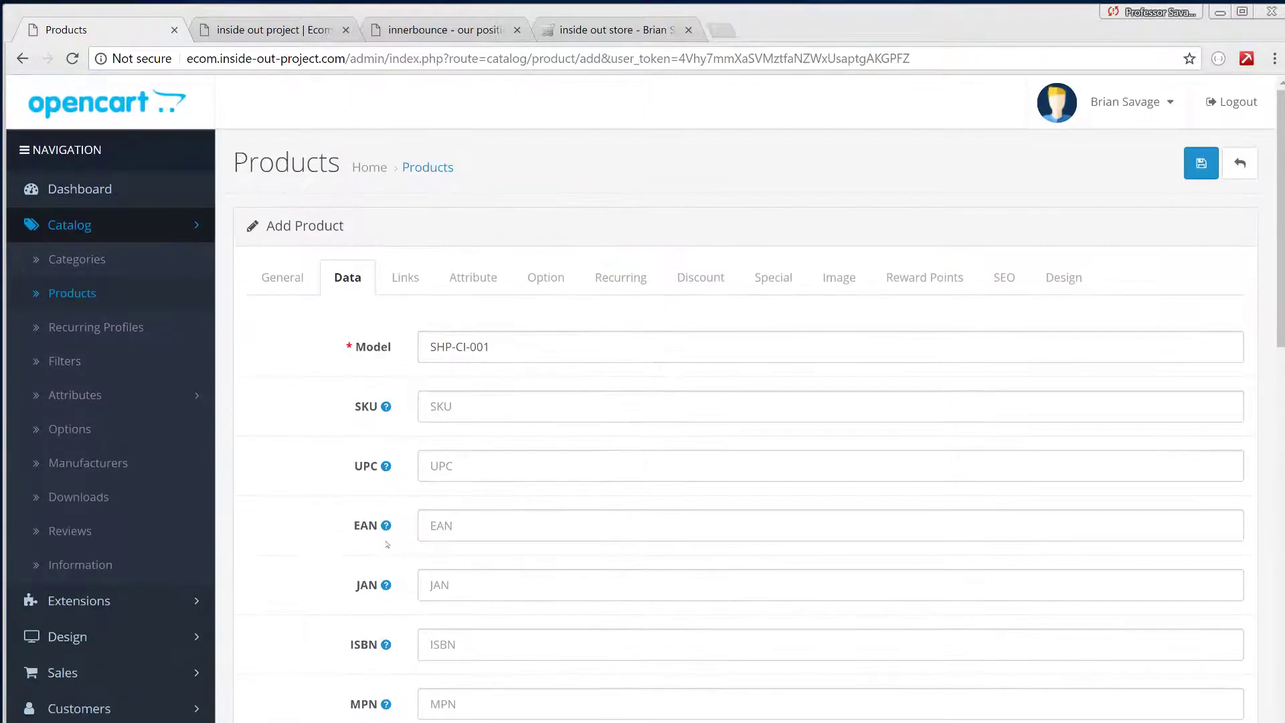
left_click(277, 30)
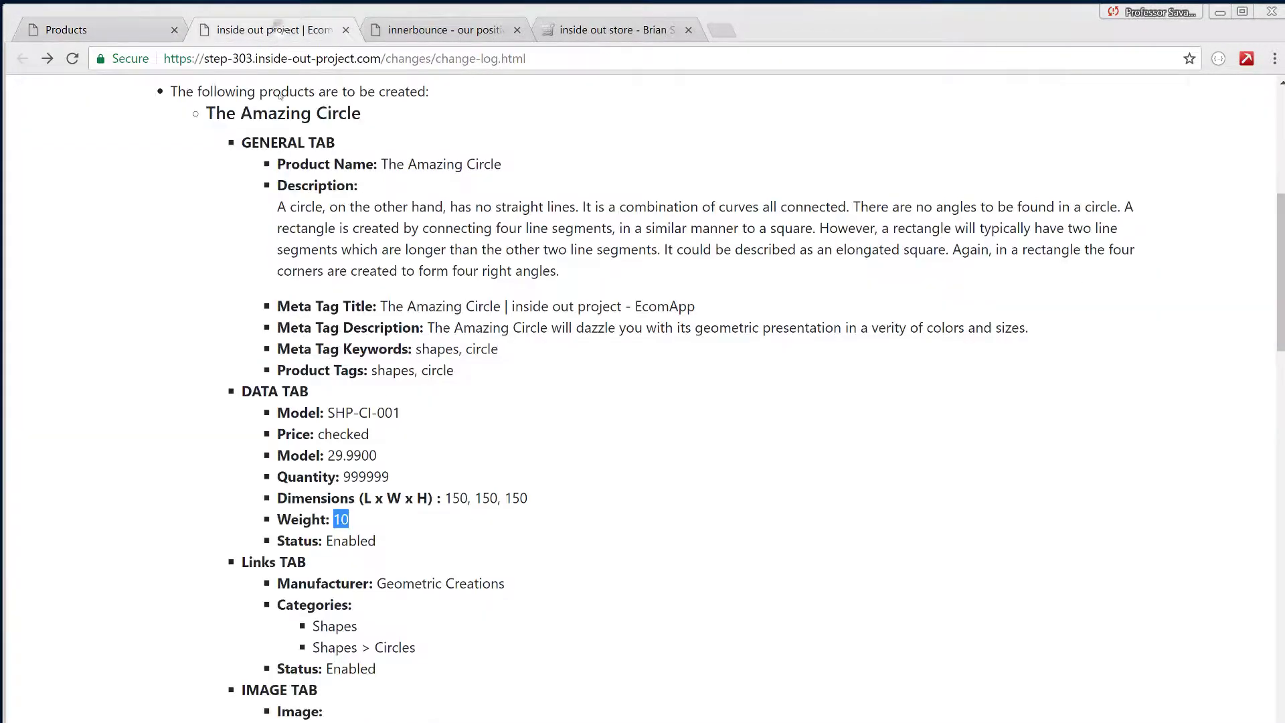
scroll(554, 494, "down", 3)
scroll(559, 492, "down", 2)
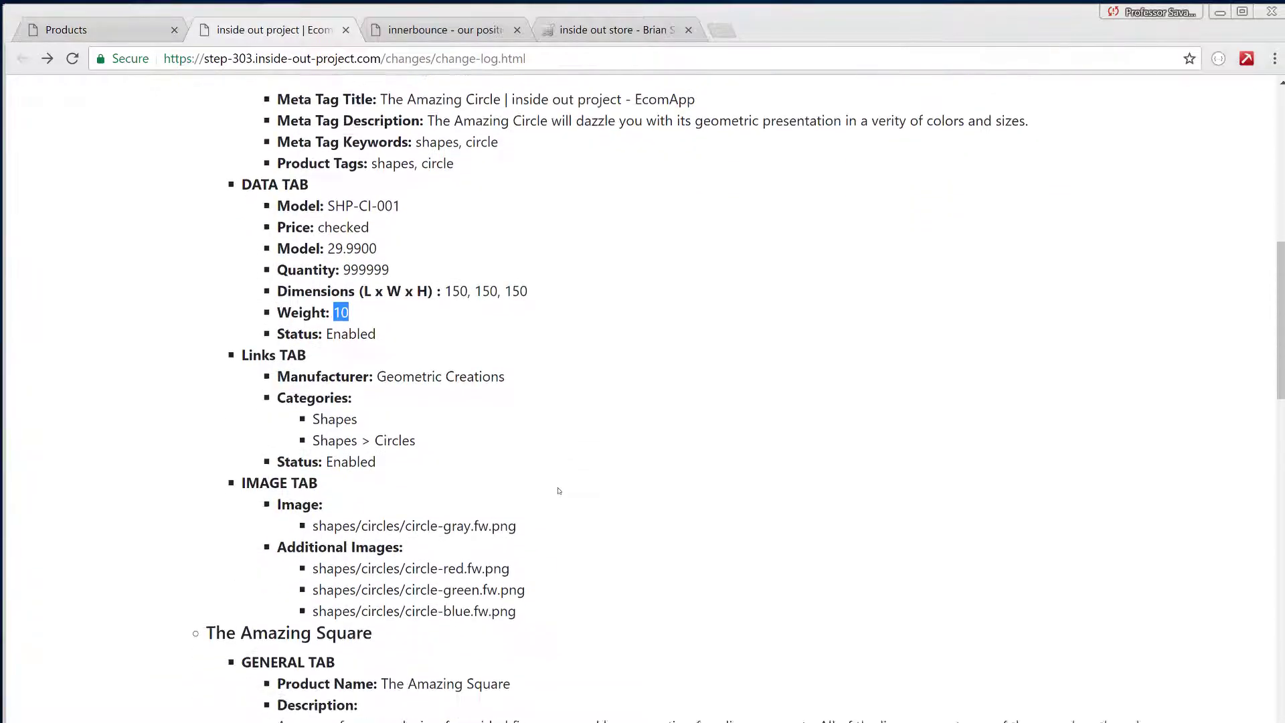
left_click_drag(377, 316, 509, 318)
key("ctrl+c")
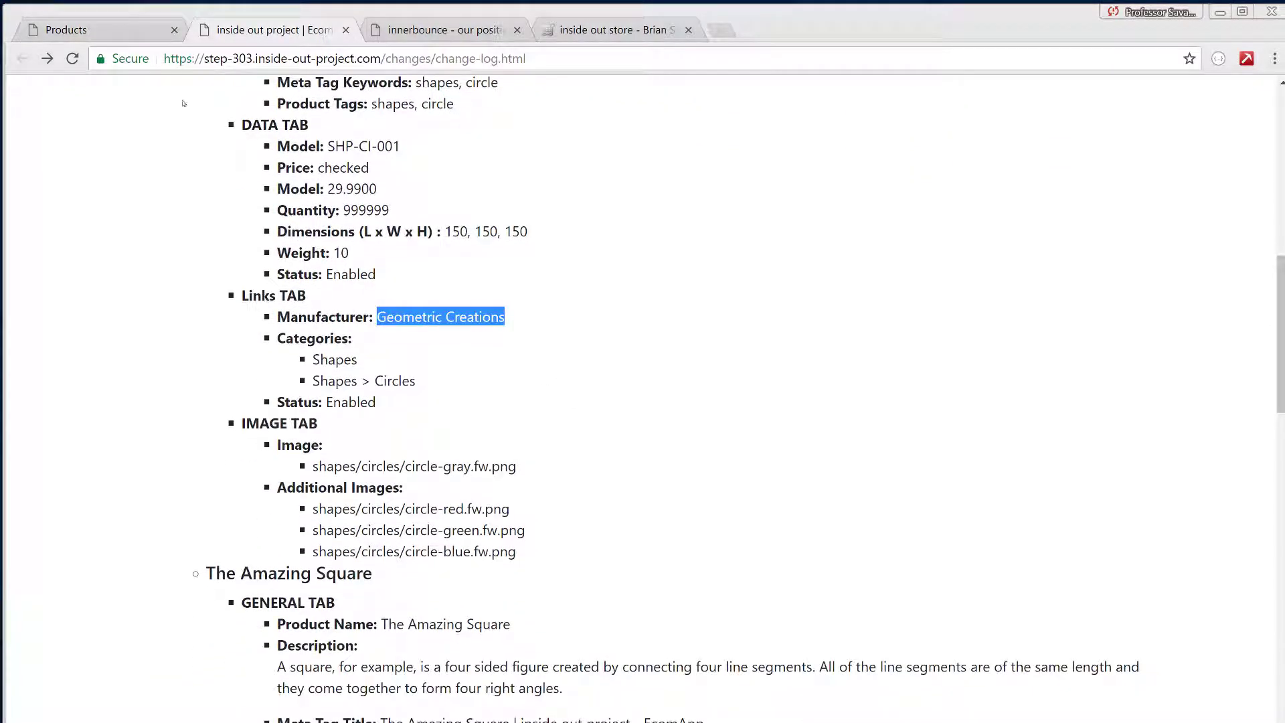
- Paste the copied Geometric Creations as the manufacturer in the product's link details
left_click(110, 34)
left_click(404, 277)
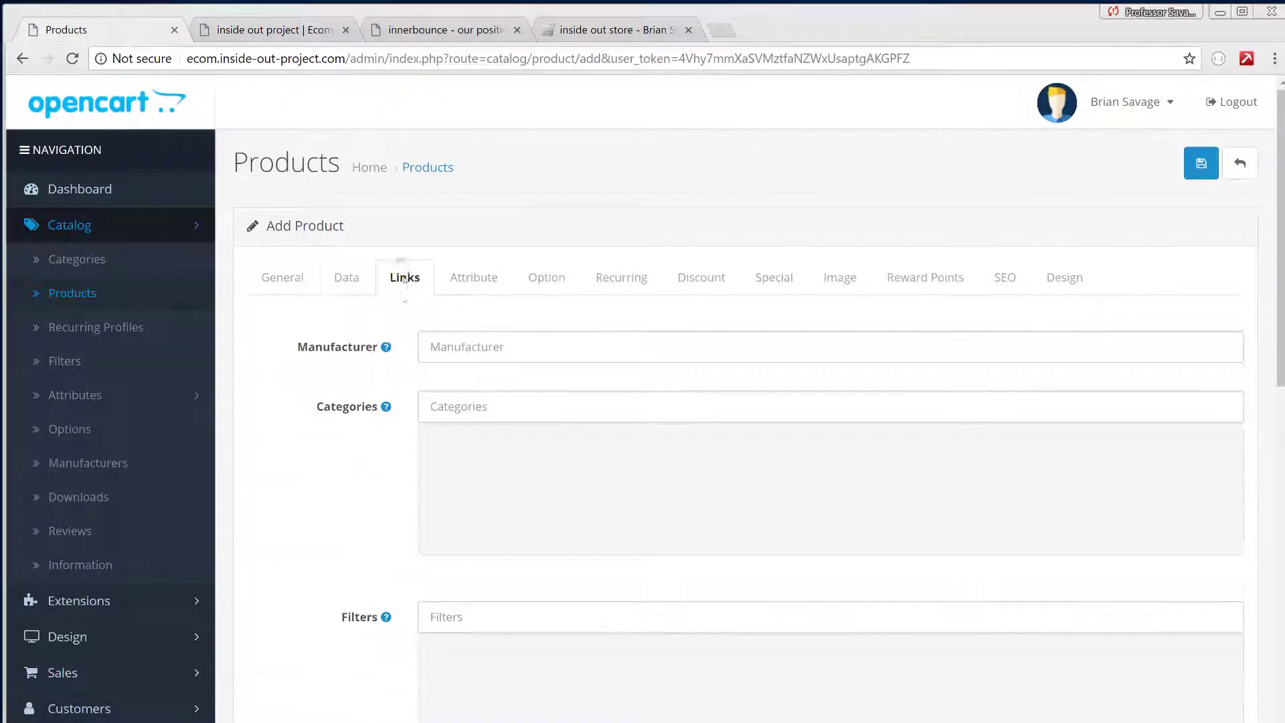
left_click(469, 347)
key("ctrl+v")
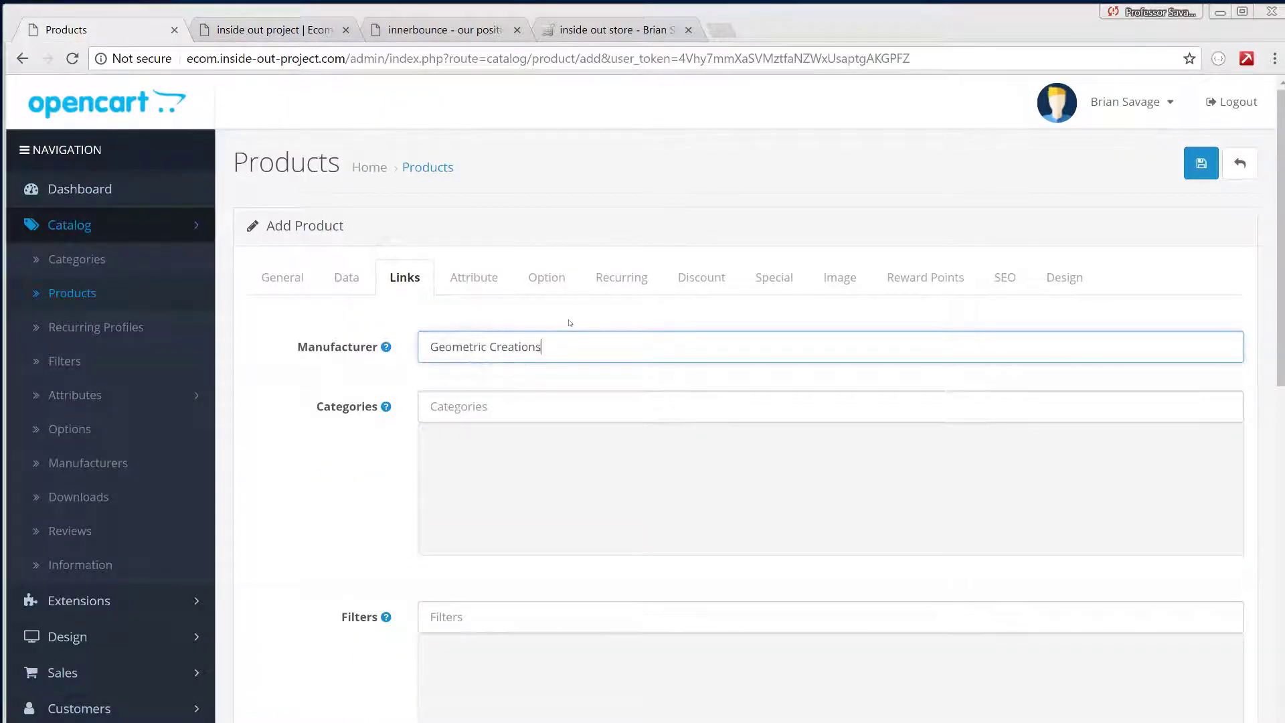
left_click(515, 457)
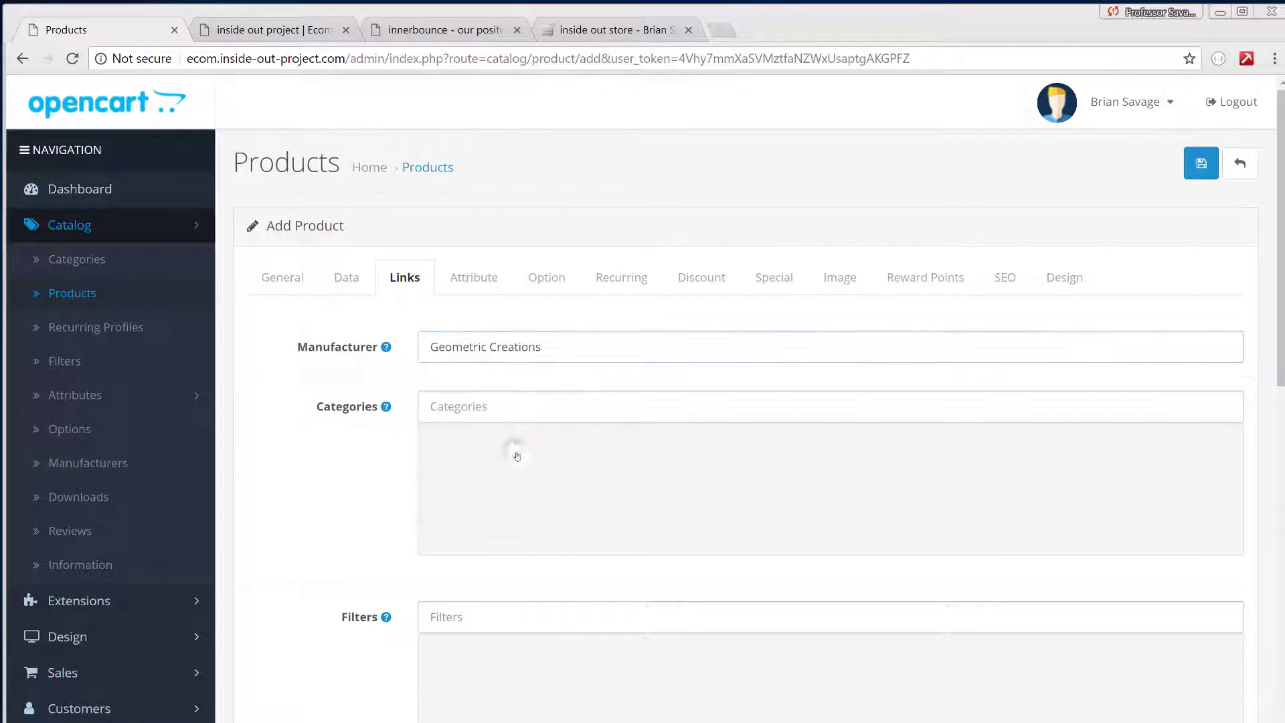
left_click(535, 421)
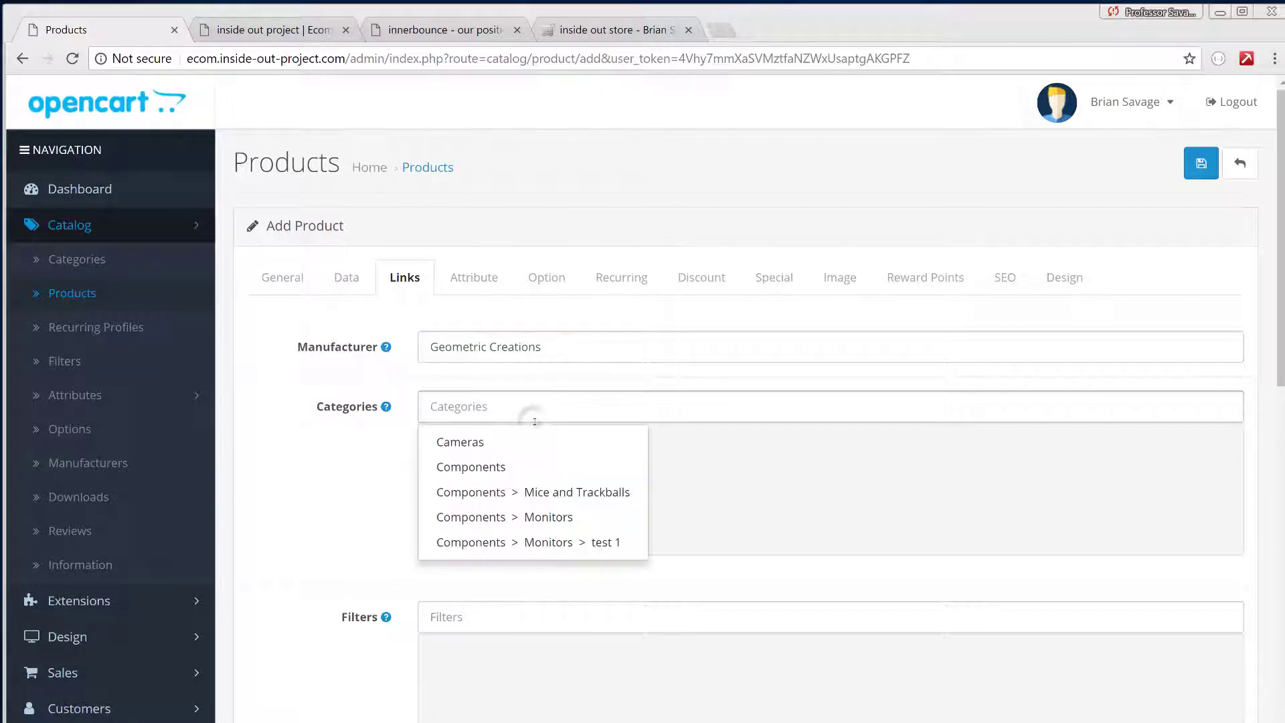
type("S")
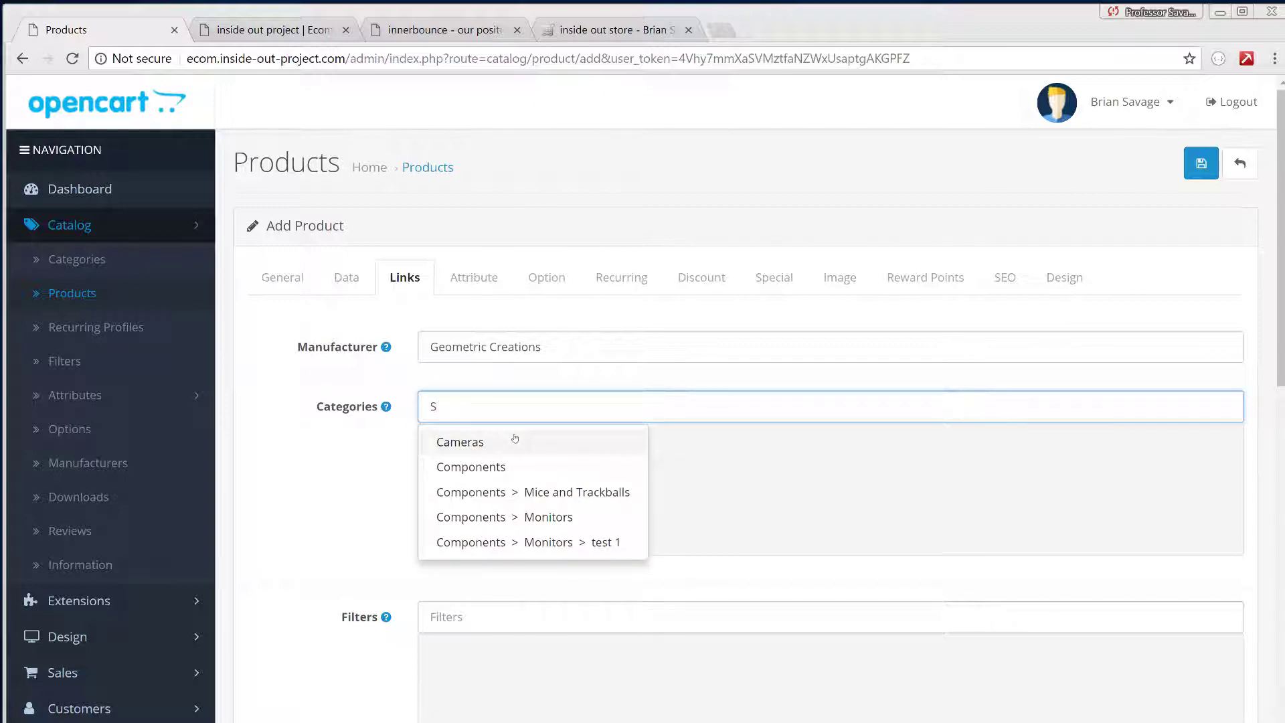
key("BackSpace")
- Copy the category name Circles from the change log and use it to add the Shapes > Circles category to the product
left_click(305, 30)
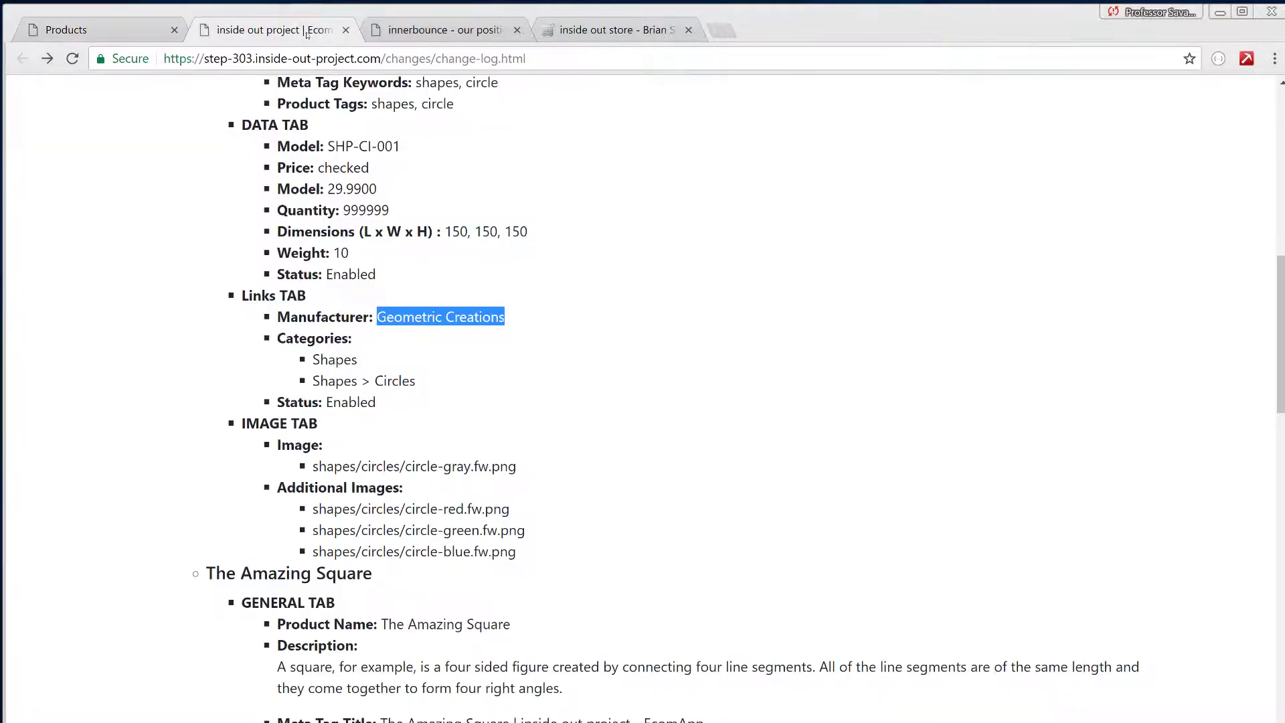
double_click(395, 379)
key("ctrl+c")
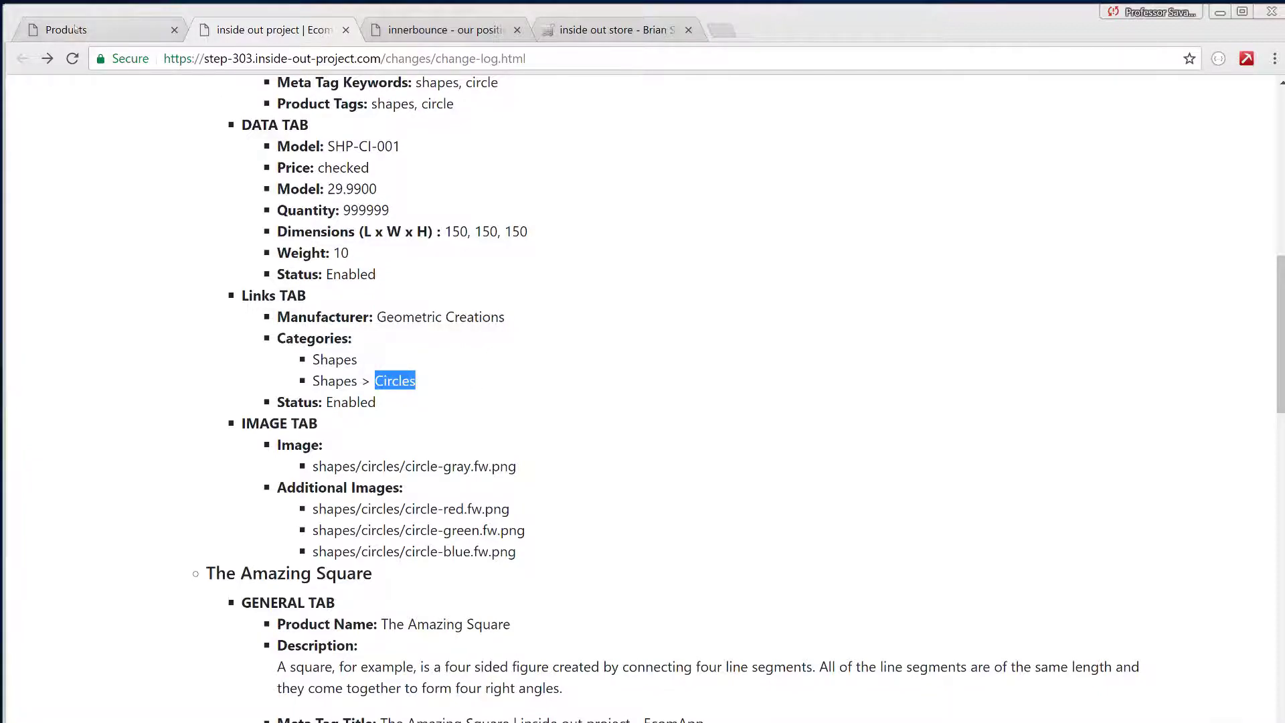
left_click(76, 30)
left_click(518, 410)
key("ctrl+v")
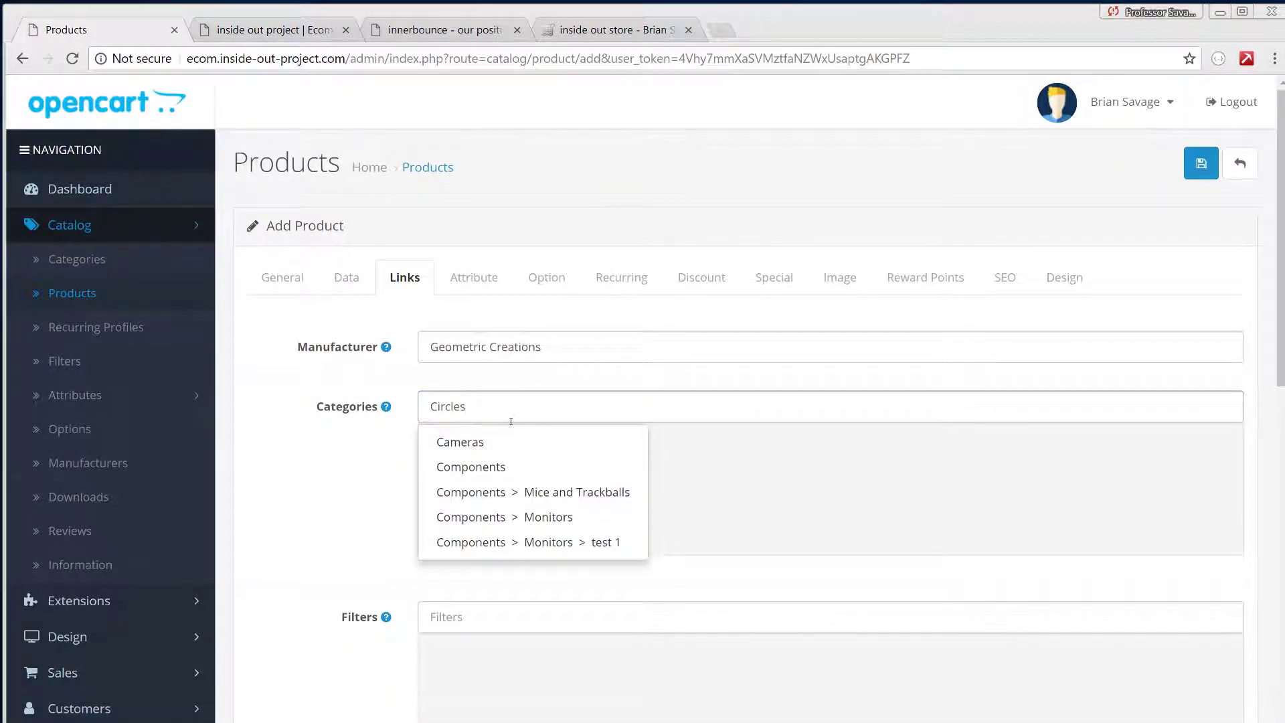
left_click(510, 440)
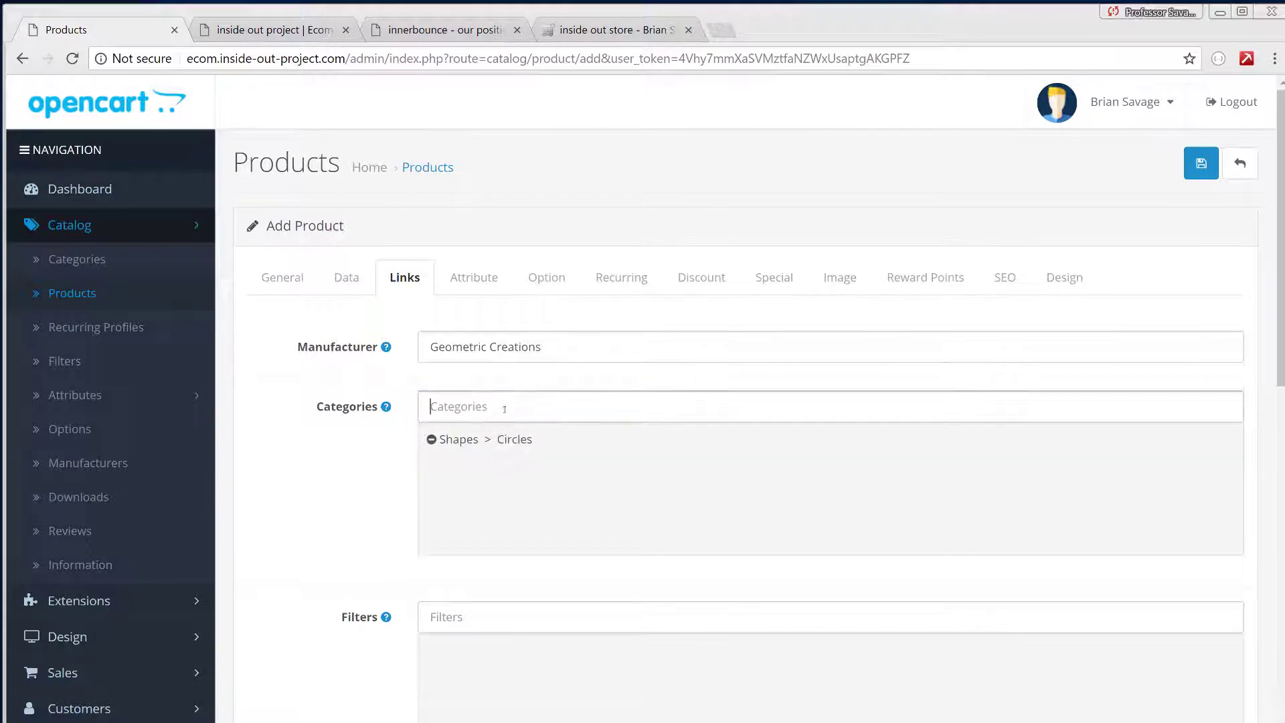
- Search the categories for "Shape" and add the Shapes category to the product
left_click(505, 409)
type("Shape")
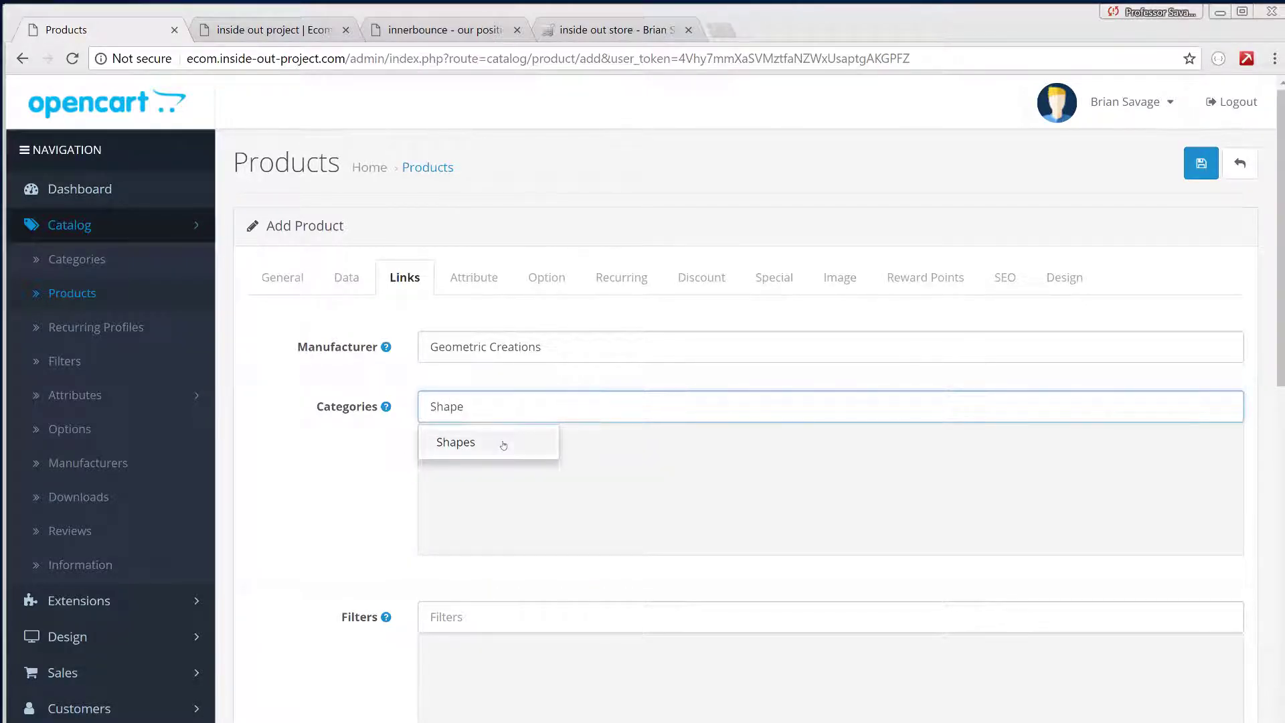
left_click(504, 444)
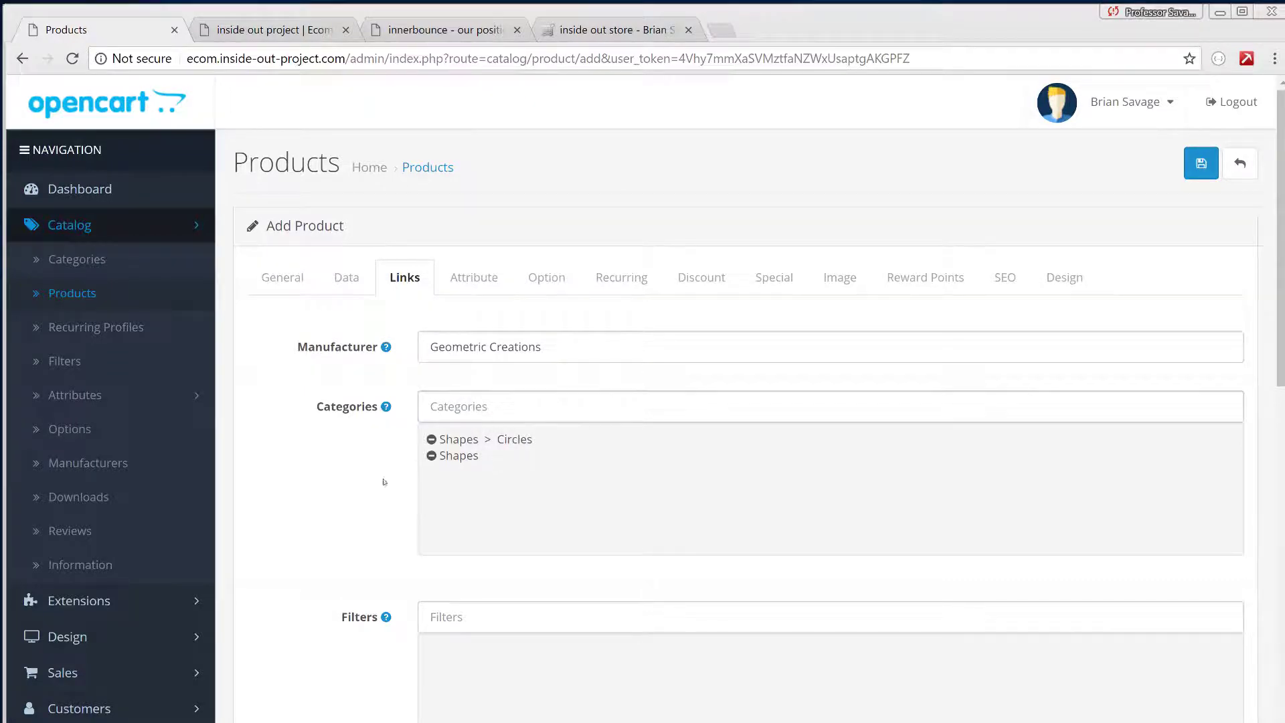
- Review the remaining link fields of the product: filters, stores, downloads and related products
scroll(371, 494, "down", 1)
scroll(347, 494, "down", 2)
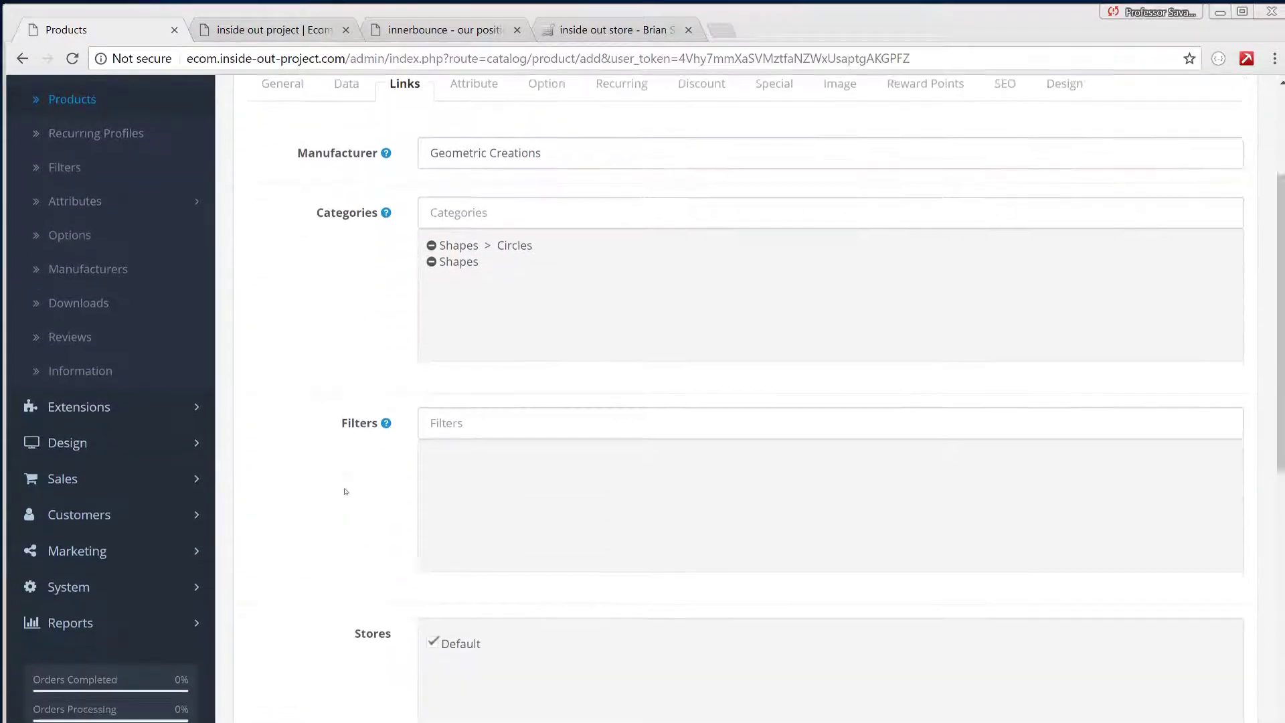
scroll(345, 489, "down", 2)
scroll(346, 489, "down", 2)
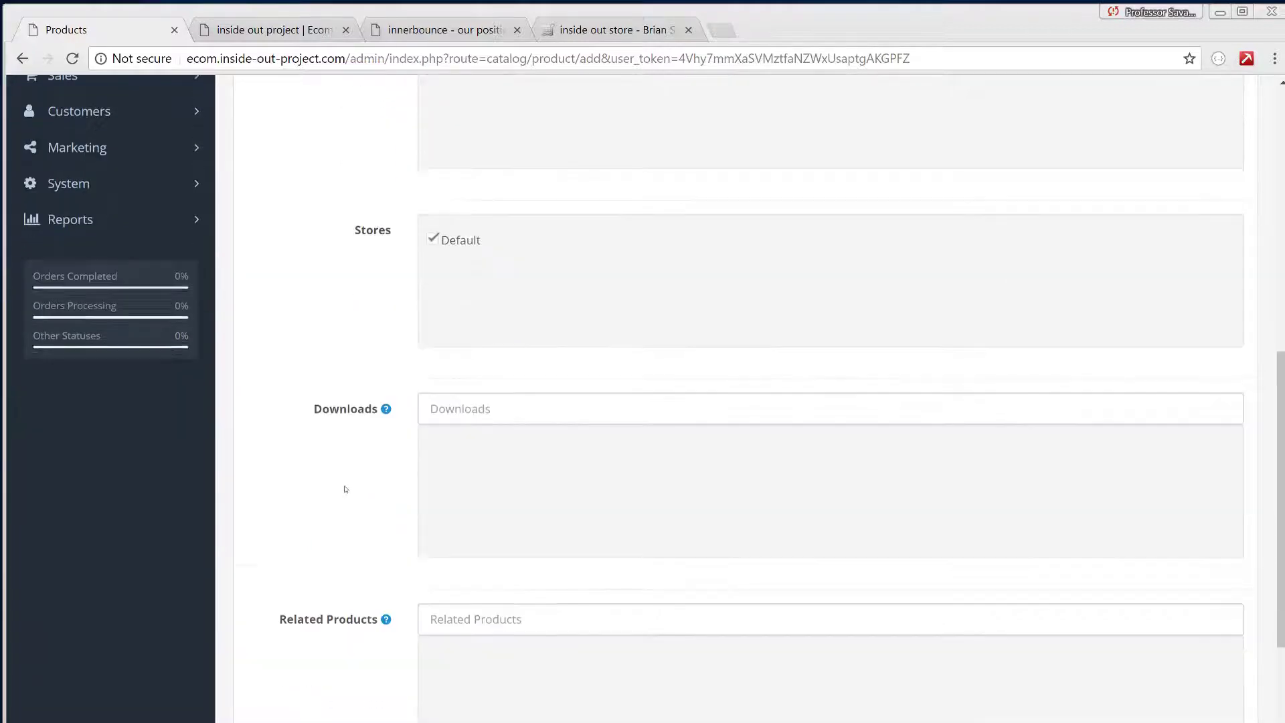
scroll(345, 490, "down", 1)
scroll(346, 490, "down", 1)
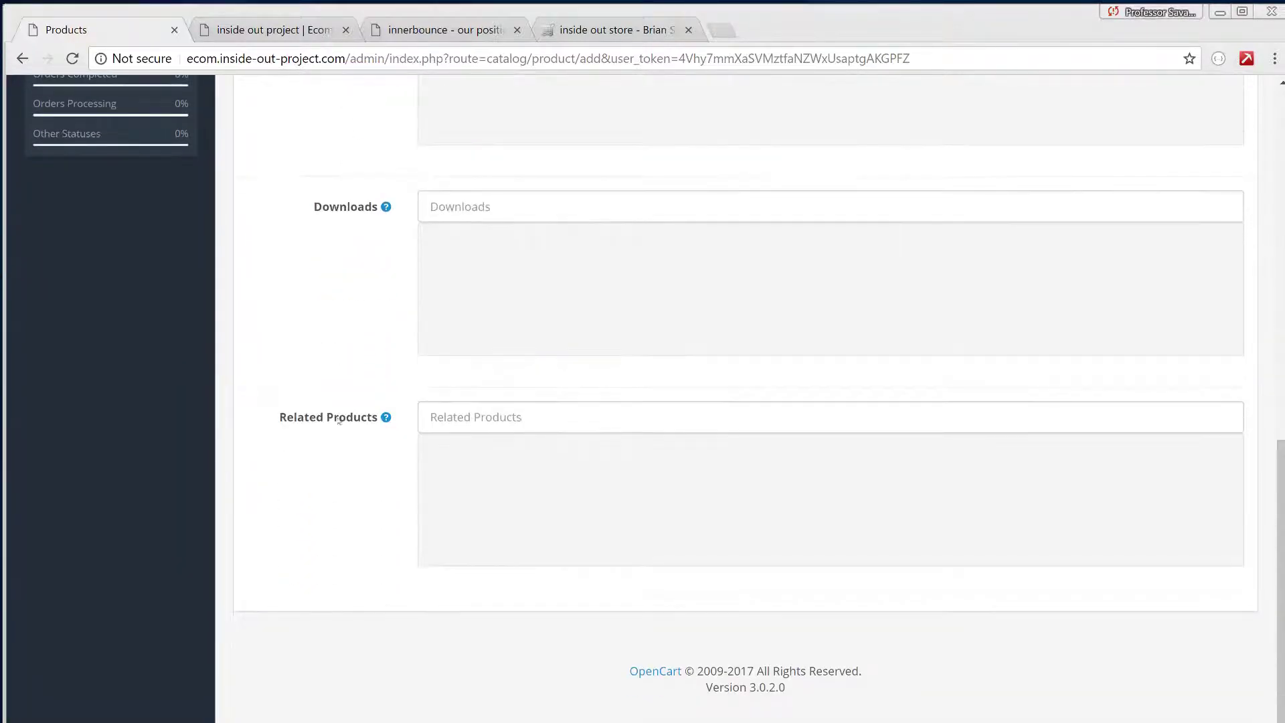
scroll(349, 469, "up", 7)
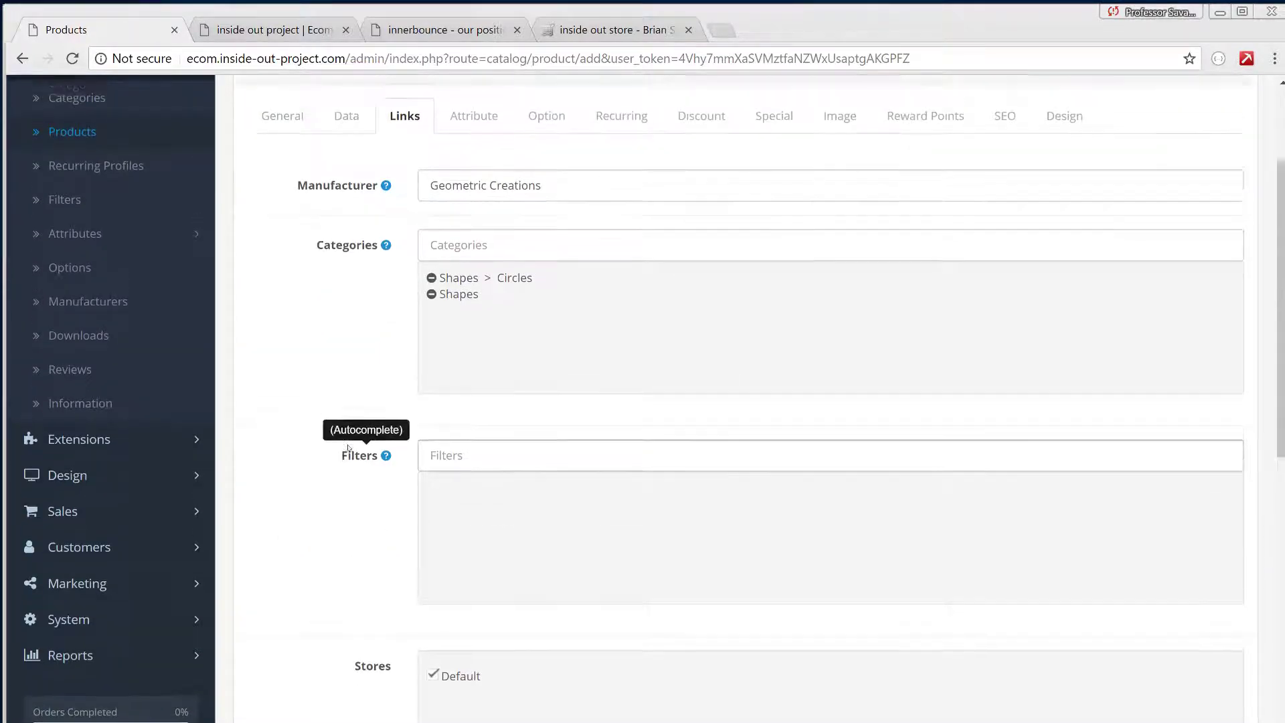
scroll(350, 442, "up", 3)
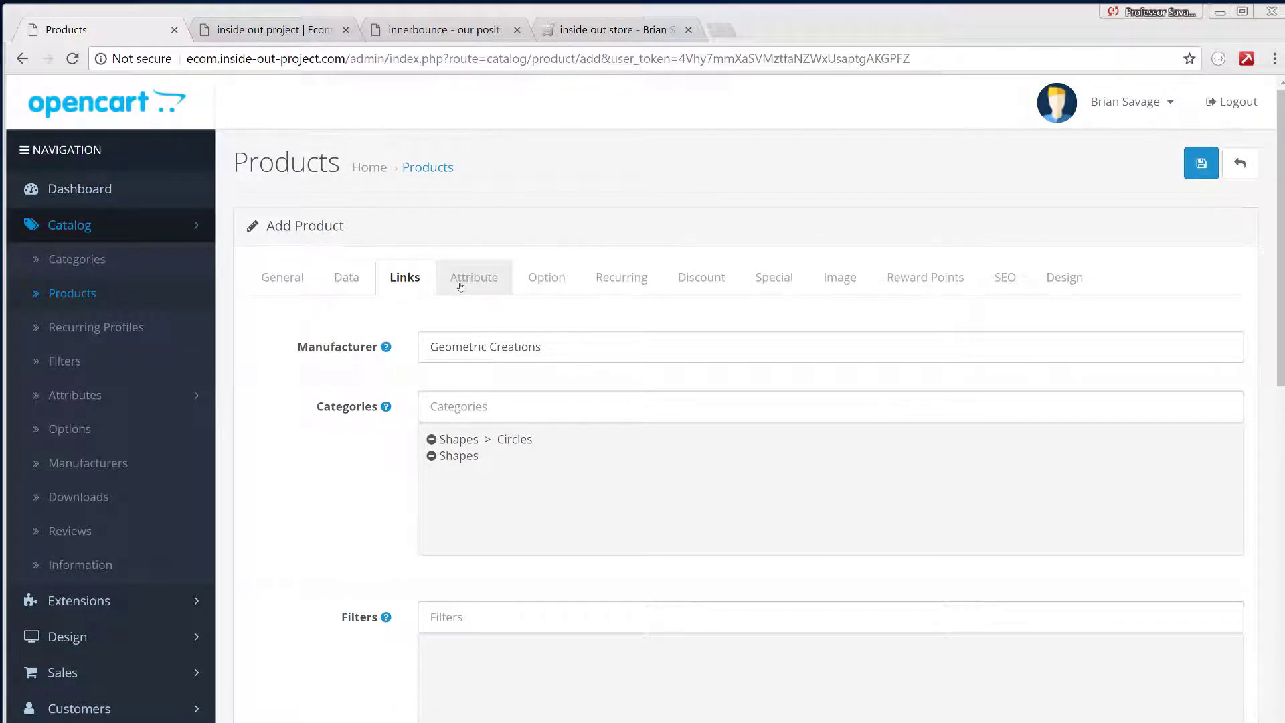
- Check The Amazing Circle's image entries in the change log and open the image manager for the product's main image
left_click(265, 34)
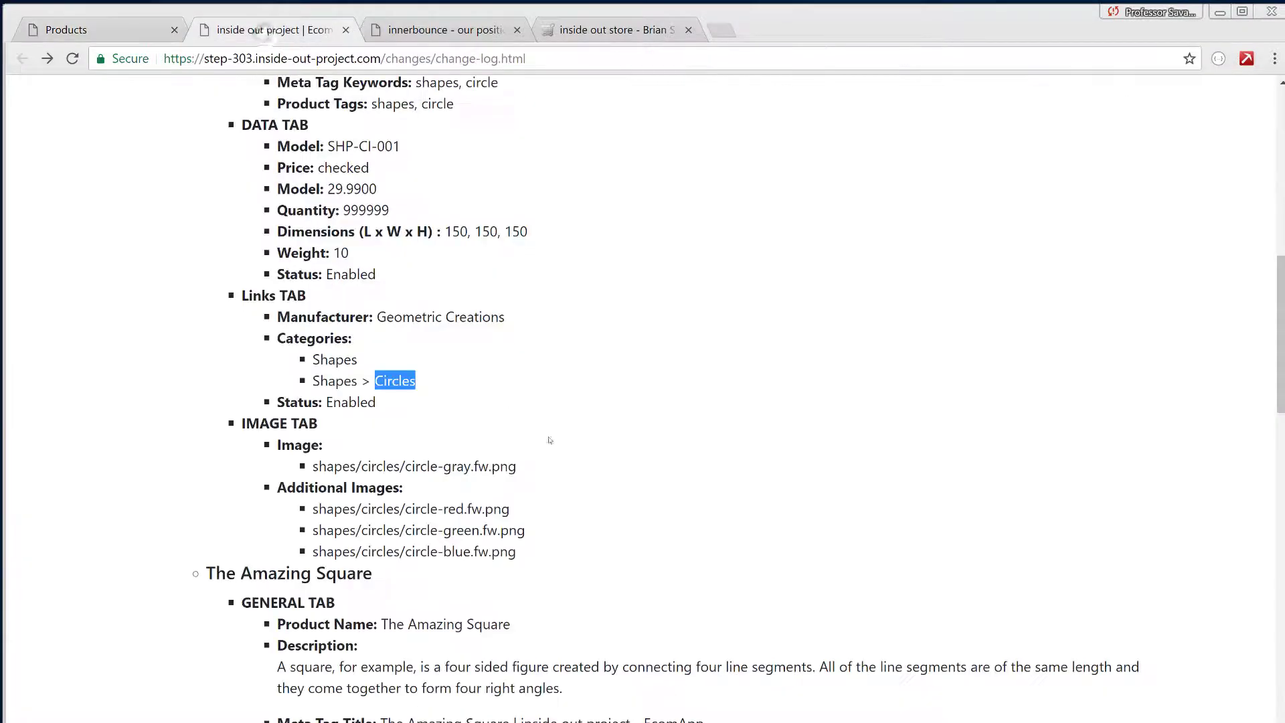
left_click(289, 435)
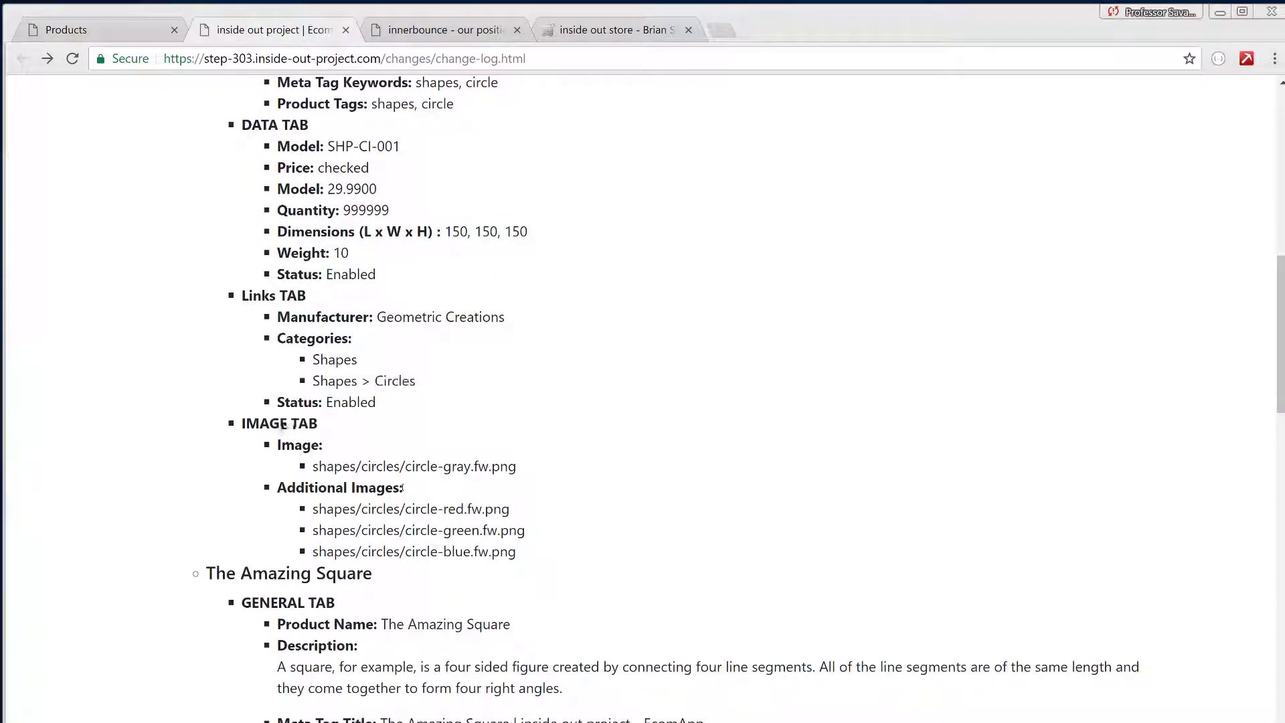
scroll(422, 434, "down", 1)
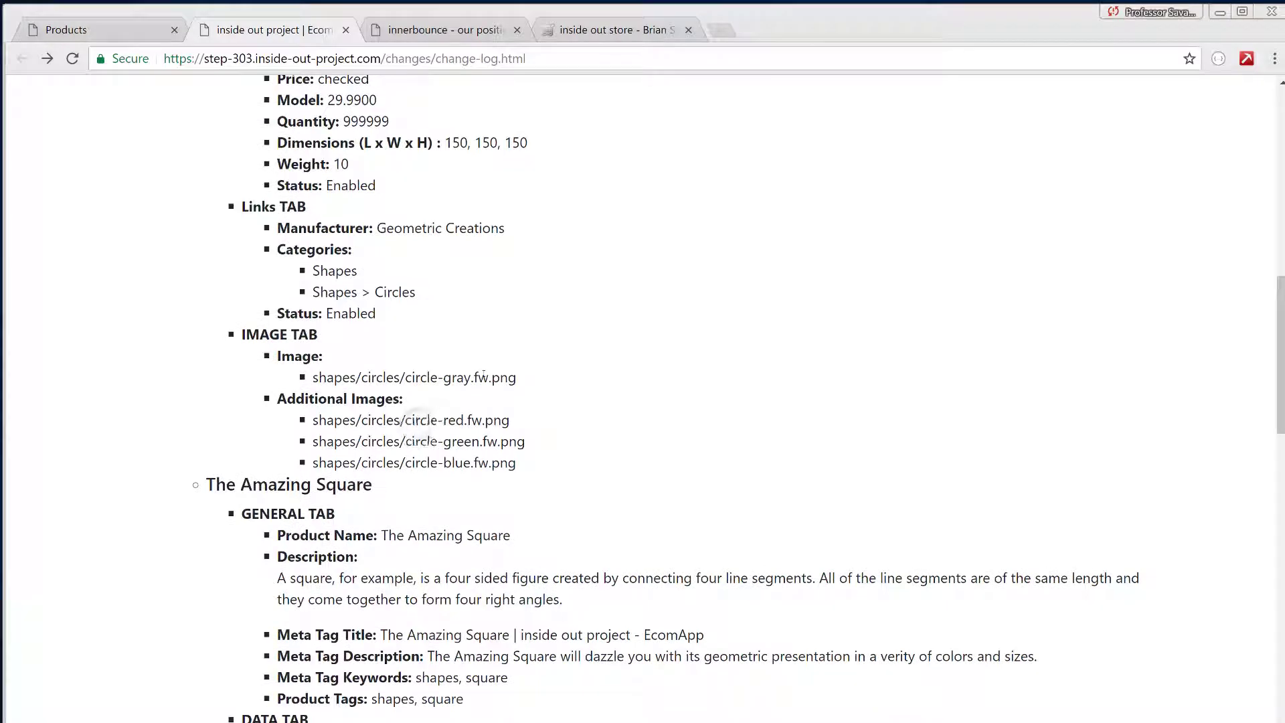
left_click_drag(420, 377, 466, 377)
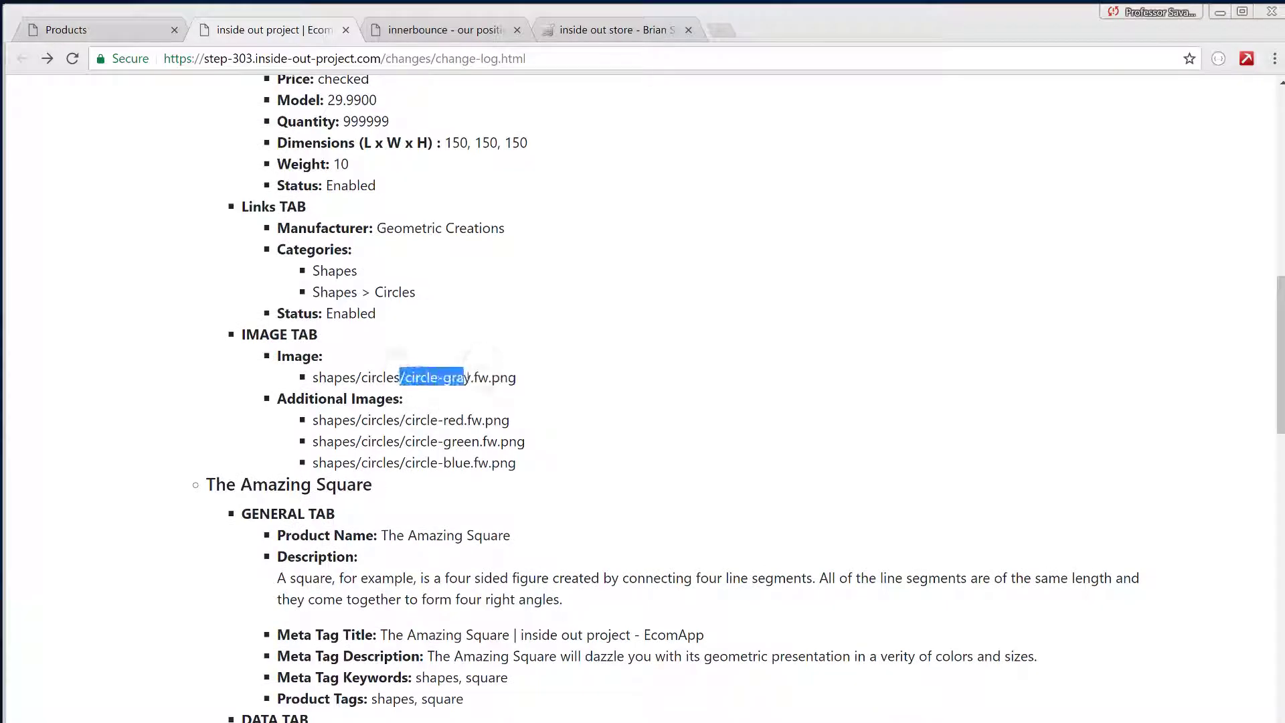
left_click(504, 376)
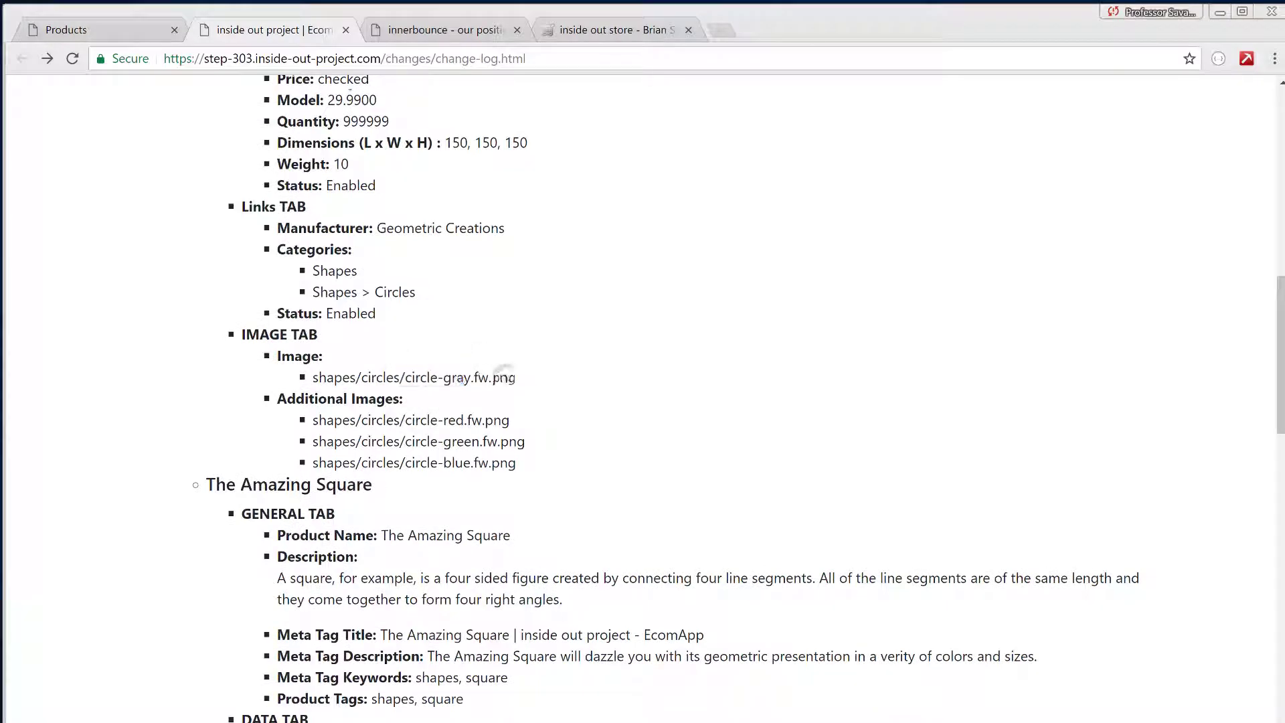
left_click(131, 38)
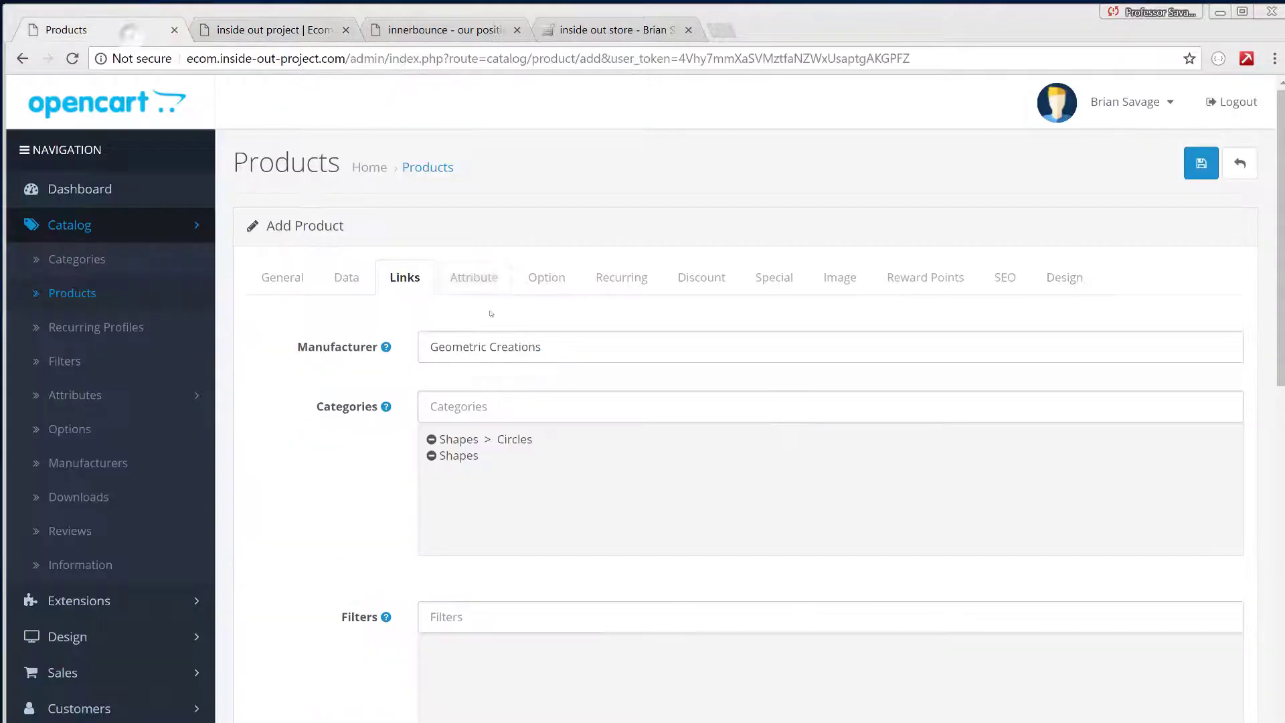
left_click(838, 278)
left_click(317, 438)
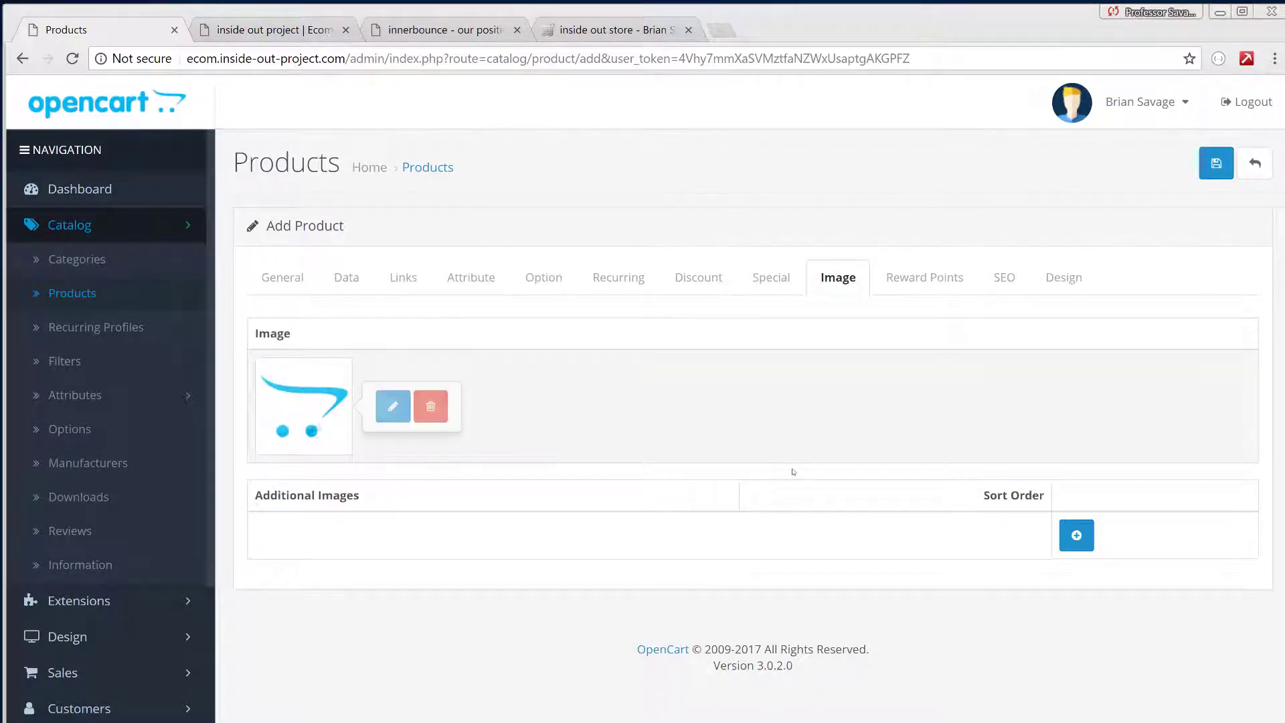
left_click(393, 409)
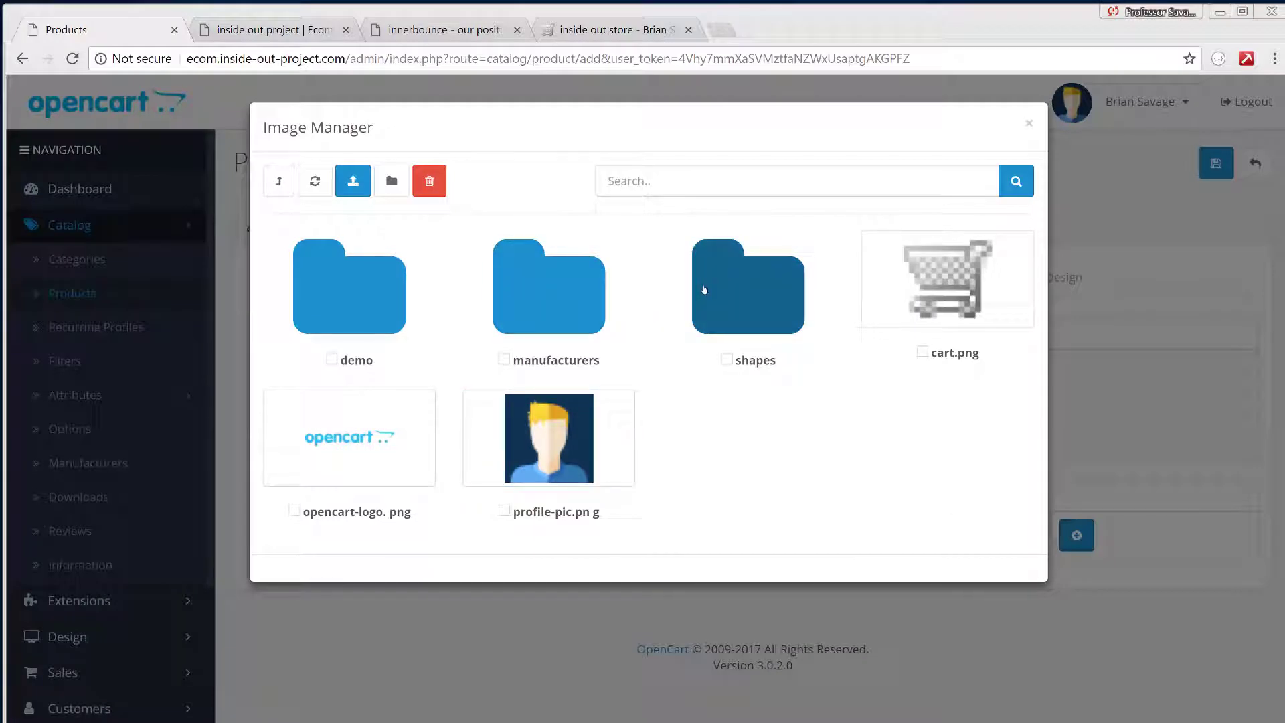
- Set the product's main image to circle-gray.fw.png from the shapes/circles folder, as listed in the change log
left_click(740, 288)
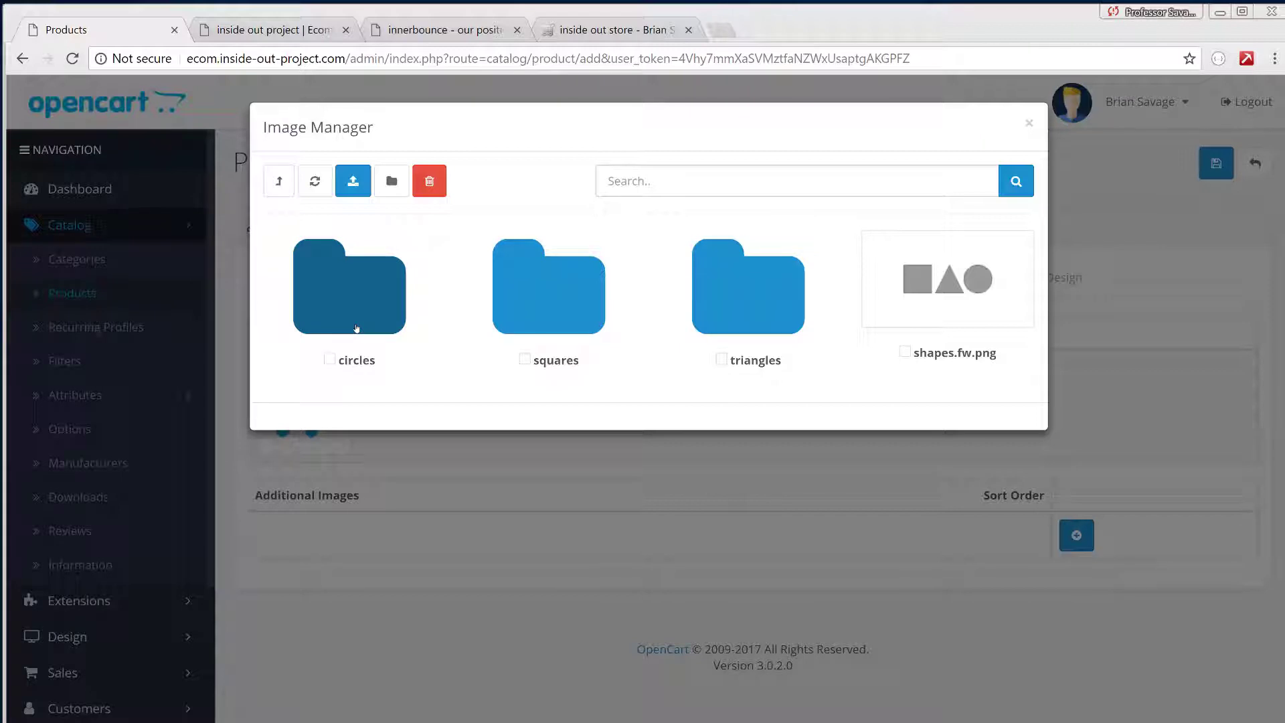
left_click(274, 30)
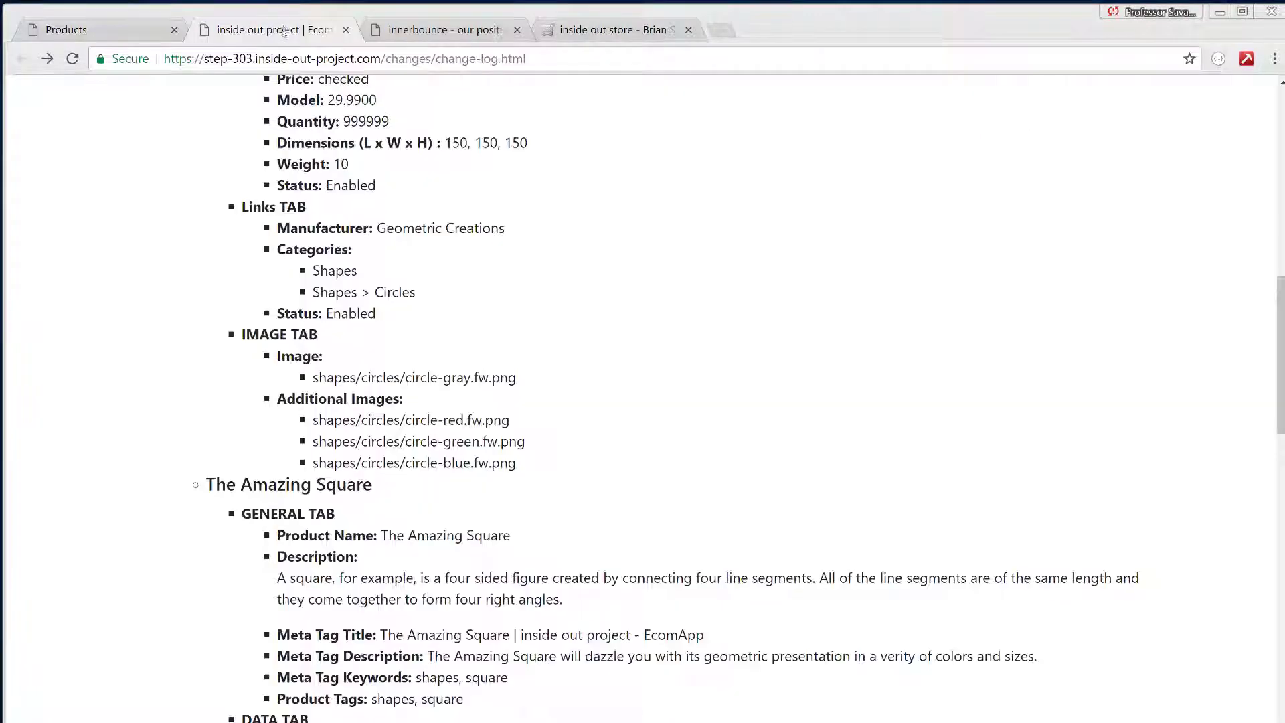
left_click(102, 34)
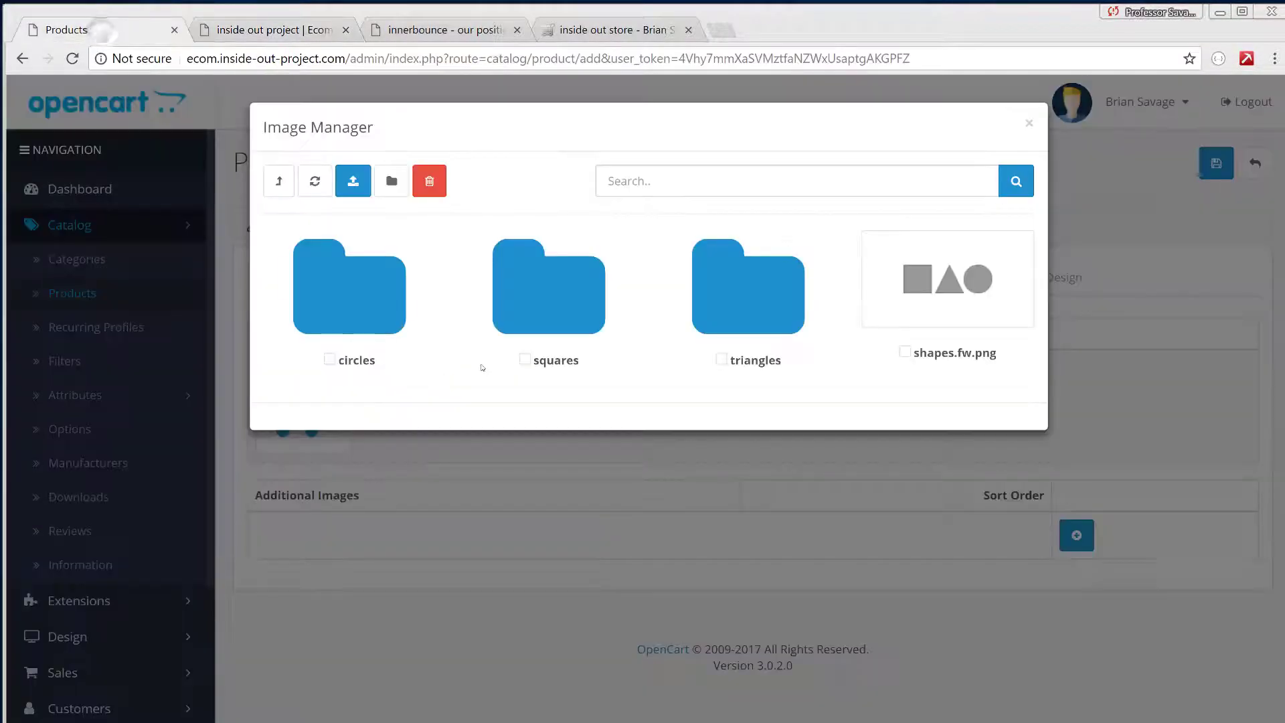
left_click(330, 332)
left_click(562, 290)
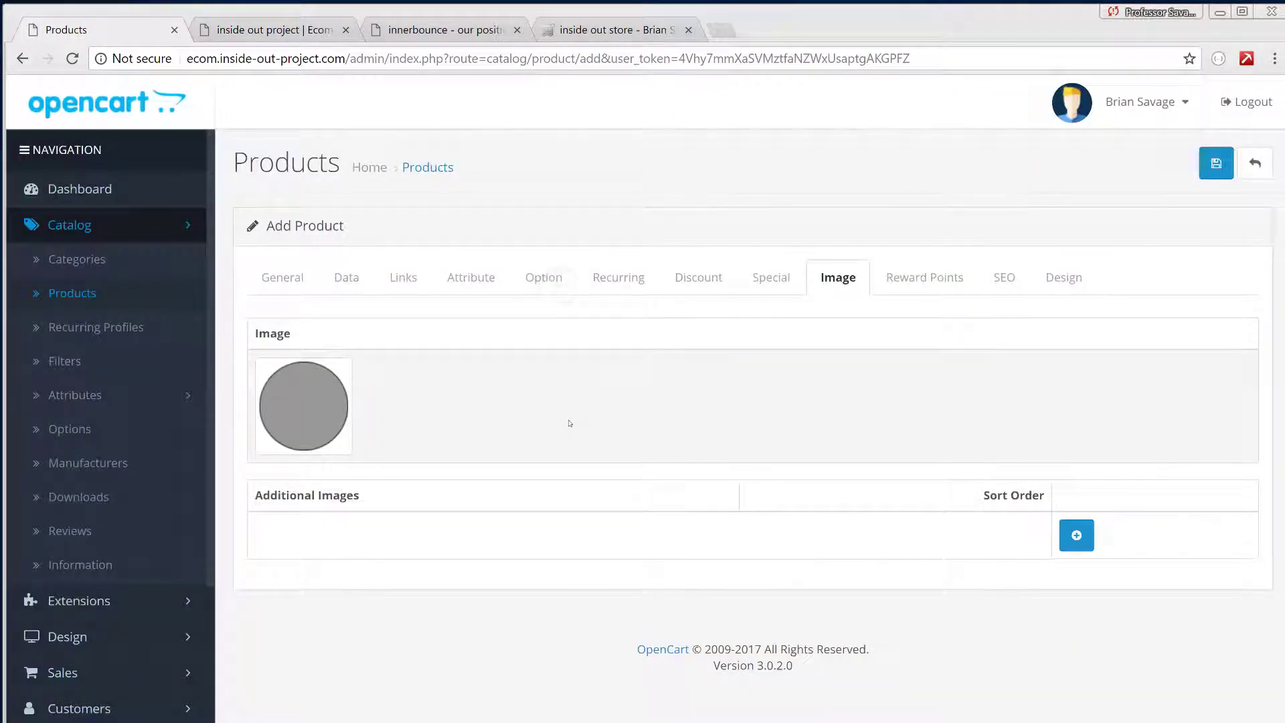
- Add a first additional image to the product, using circle-red.fw.png from the shapes/circles folder
left_click(1076, 535)
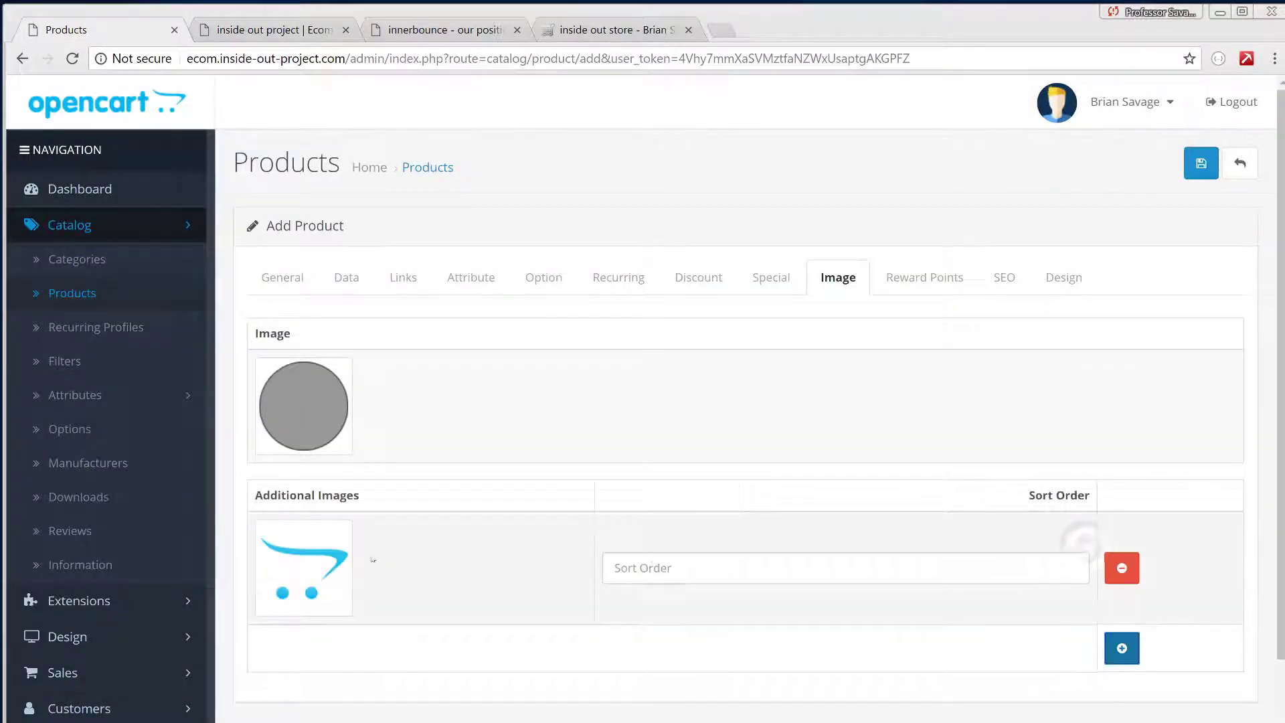
left_click(336, 559)
left_click(390, 566)
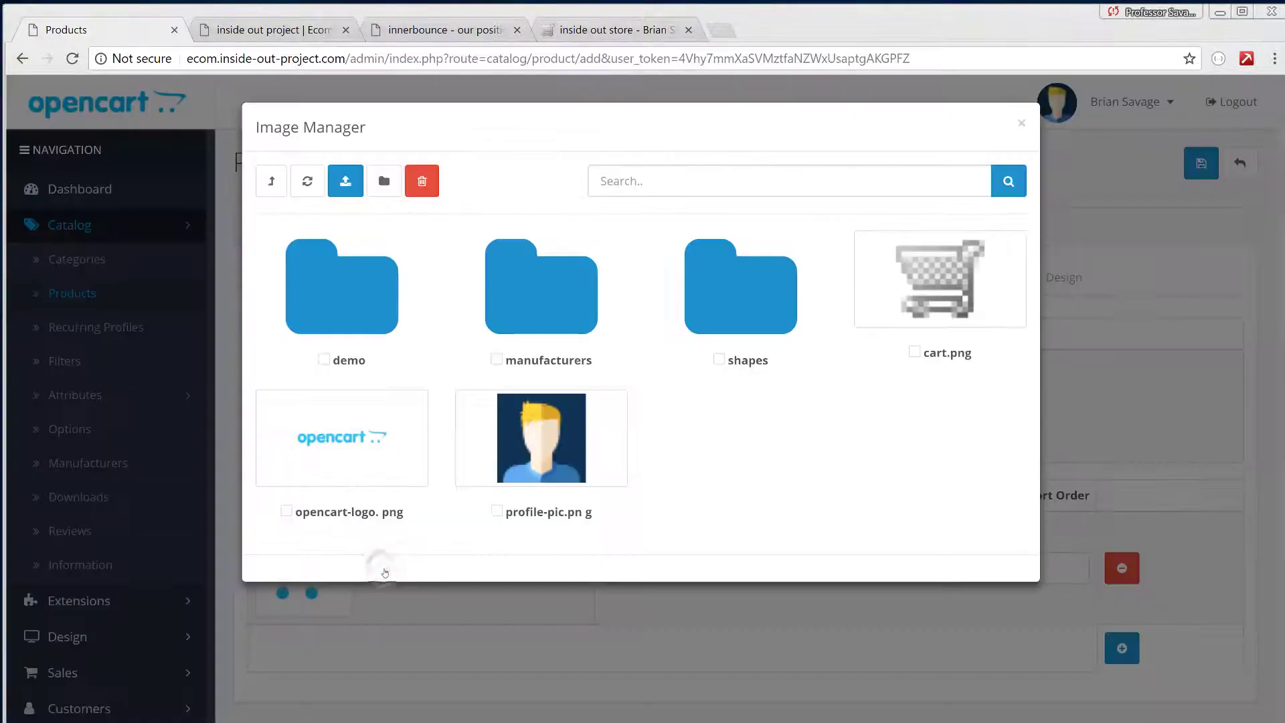
left_click(713, 309)
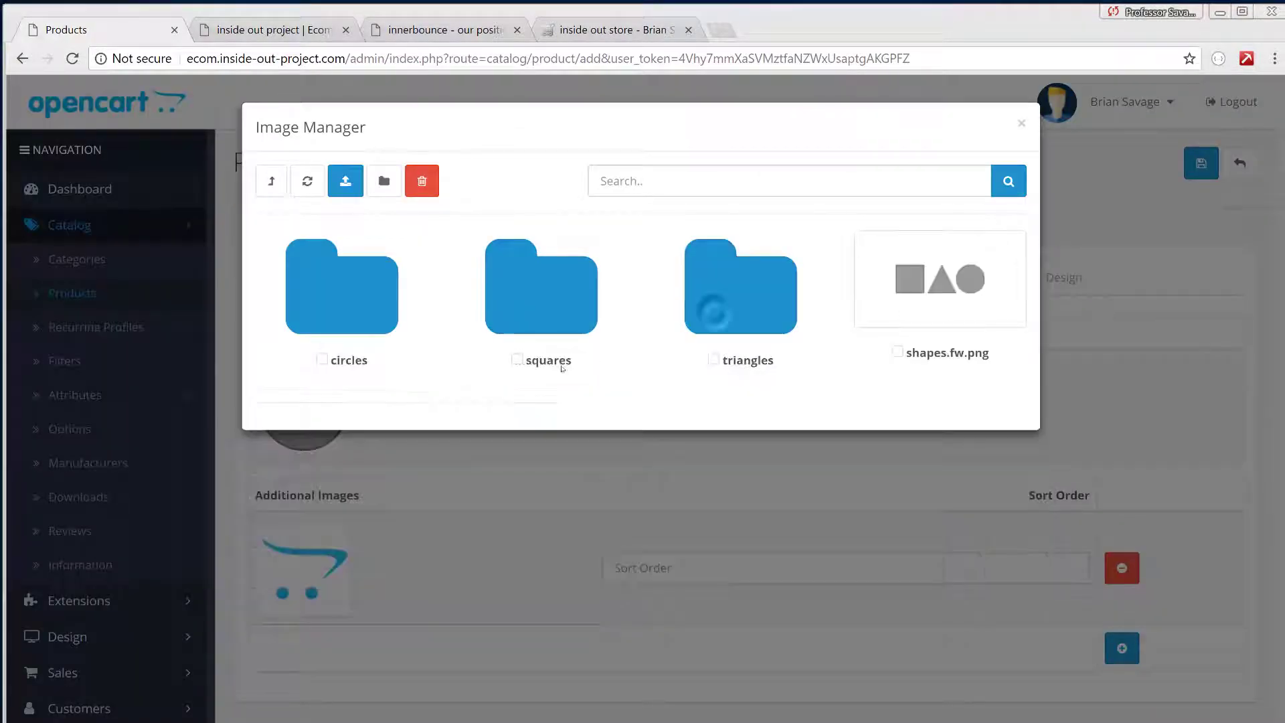
left_click(359, 305)
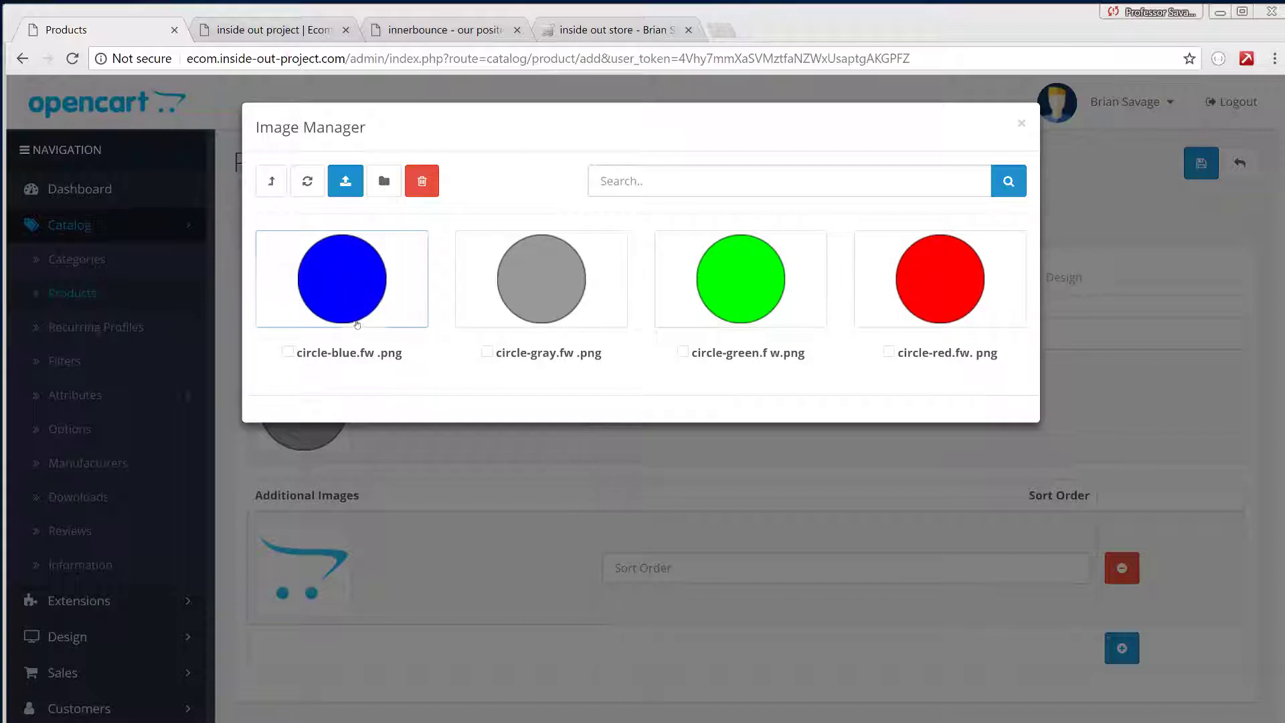
left_click(904, 299)
- Add a second additional image to the product, using circle-green.fw.png from the shapes/circles folder
scroll(556, 436, "down", 2)
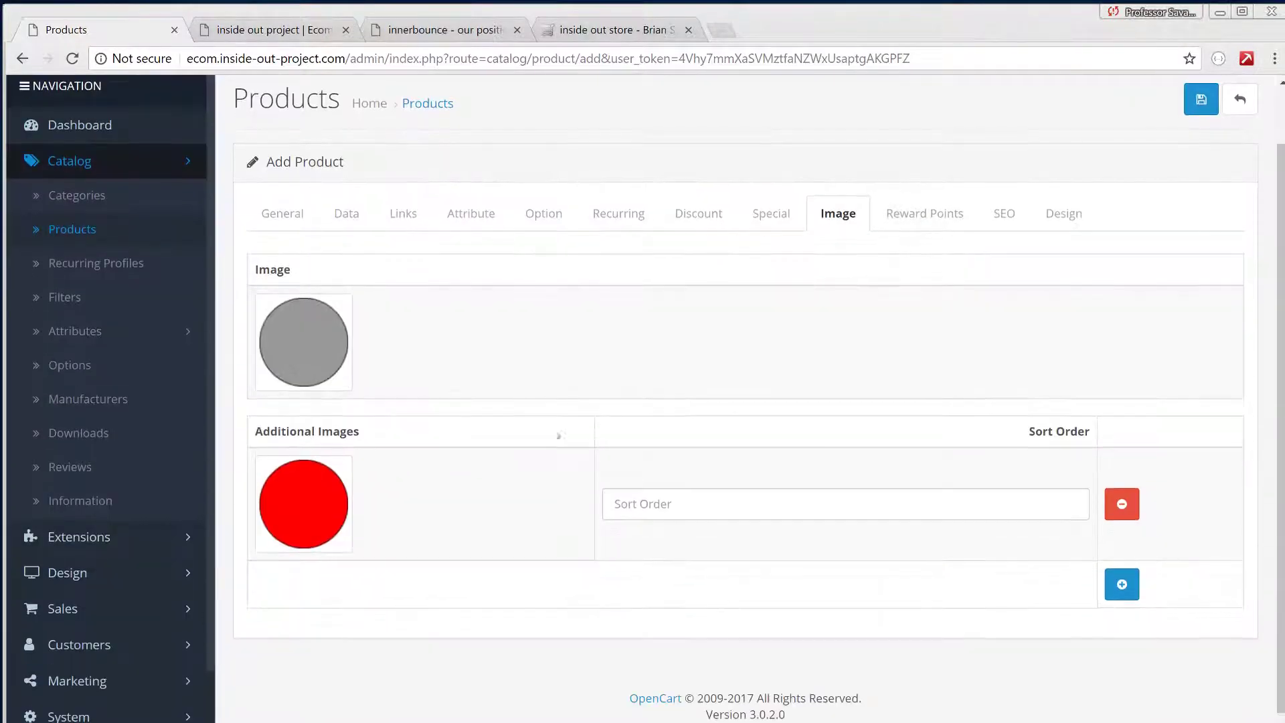
left_click(1129, 567)
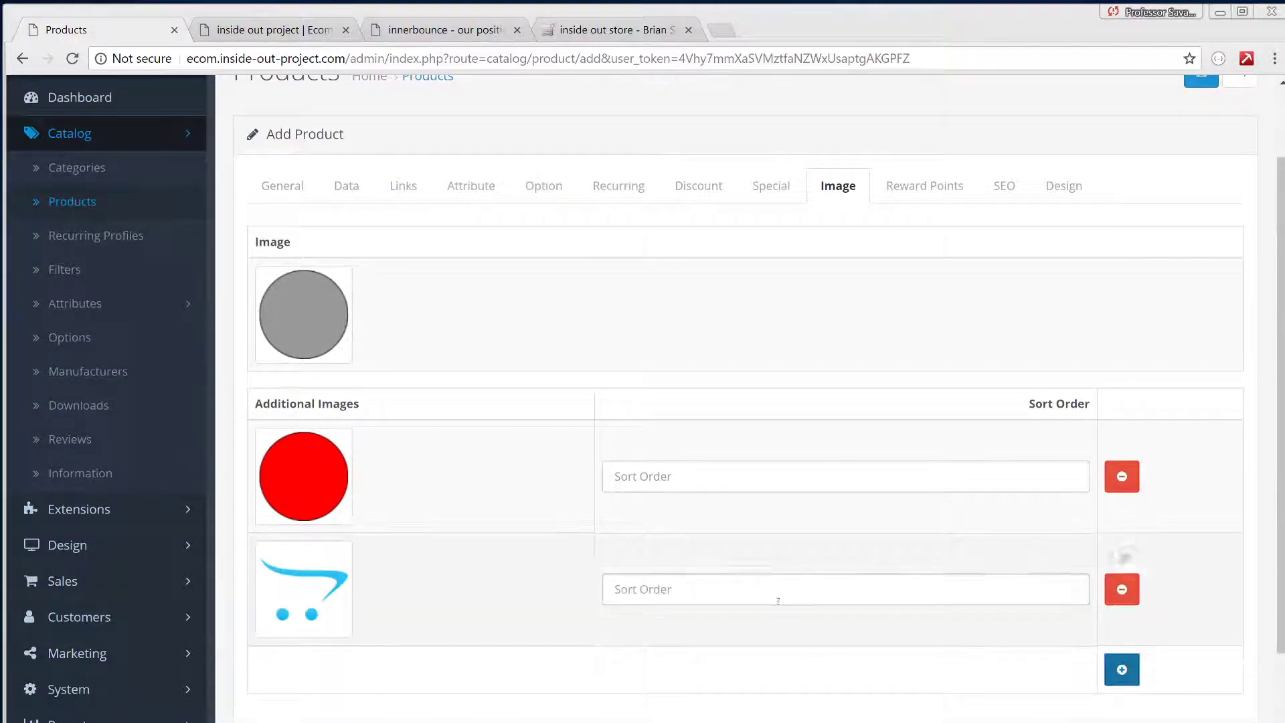
left_click(338, 607)
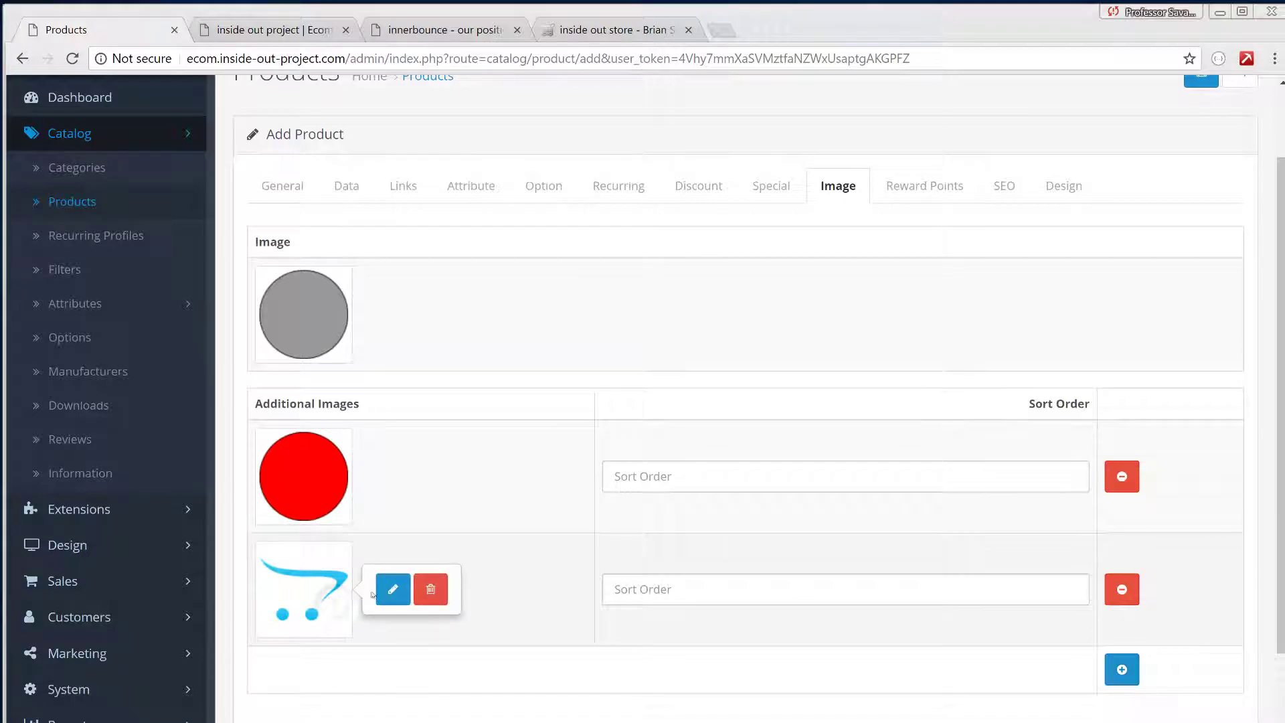
left_click(393, 589)
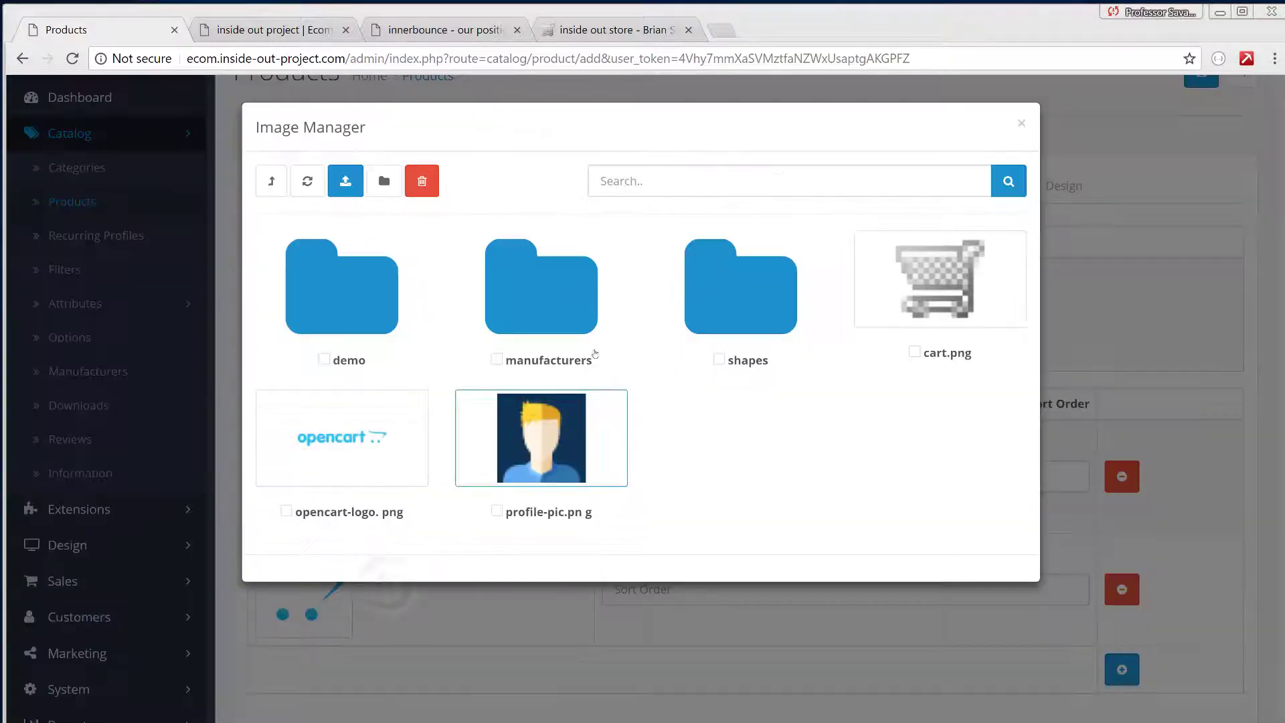
left_click(745, 323)
left_click(352, 320)
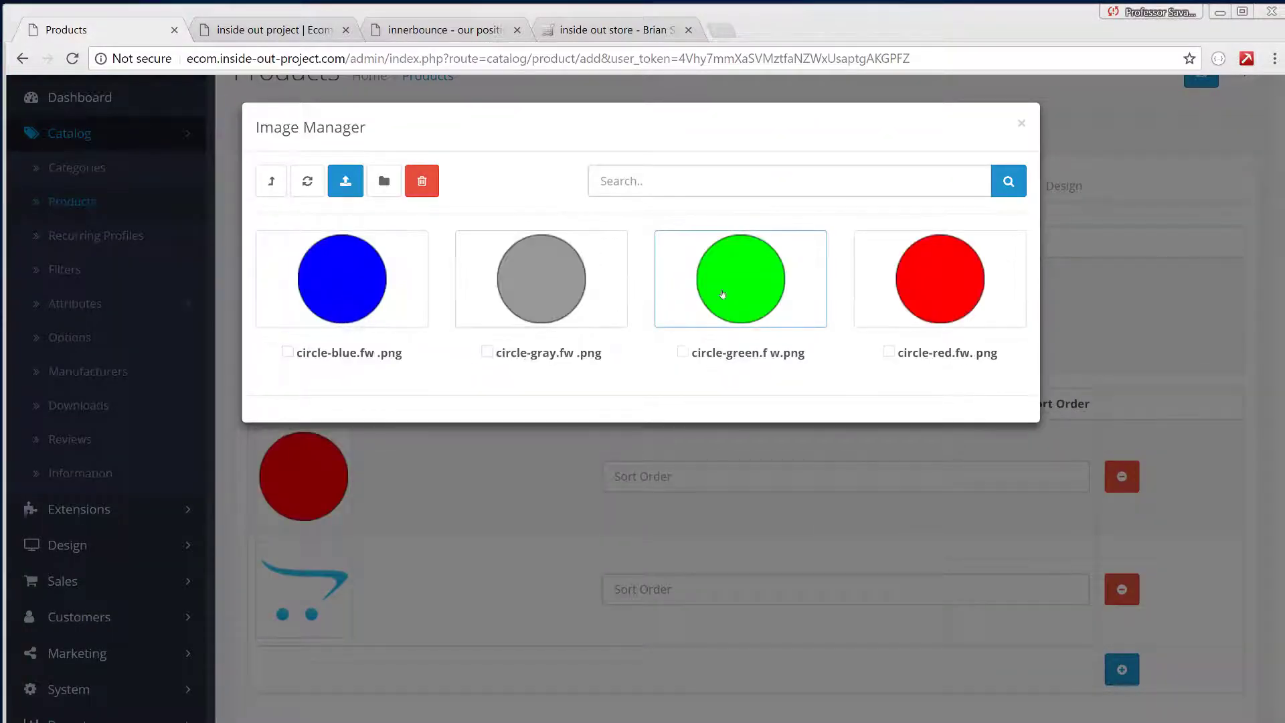
left_click(673, 285)
- Add a third additional image to the product, using circle-blue.fw.png from the shapes/circles folder
scroll(870, 588, "down", 2)
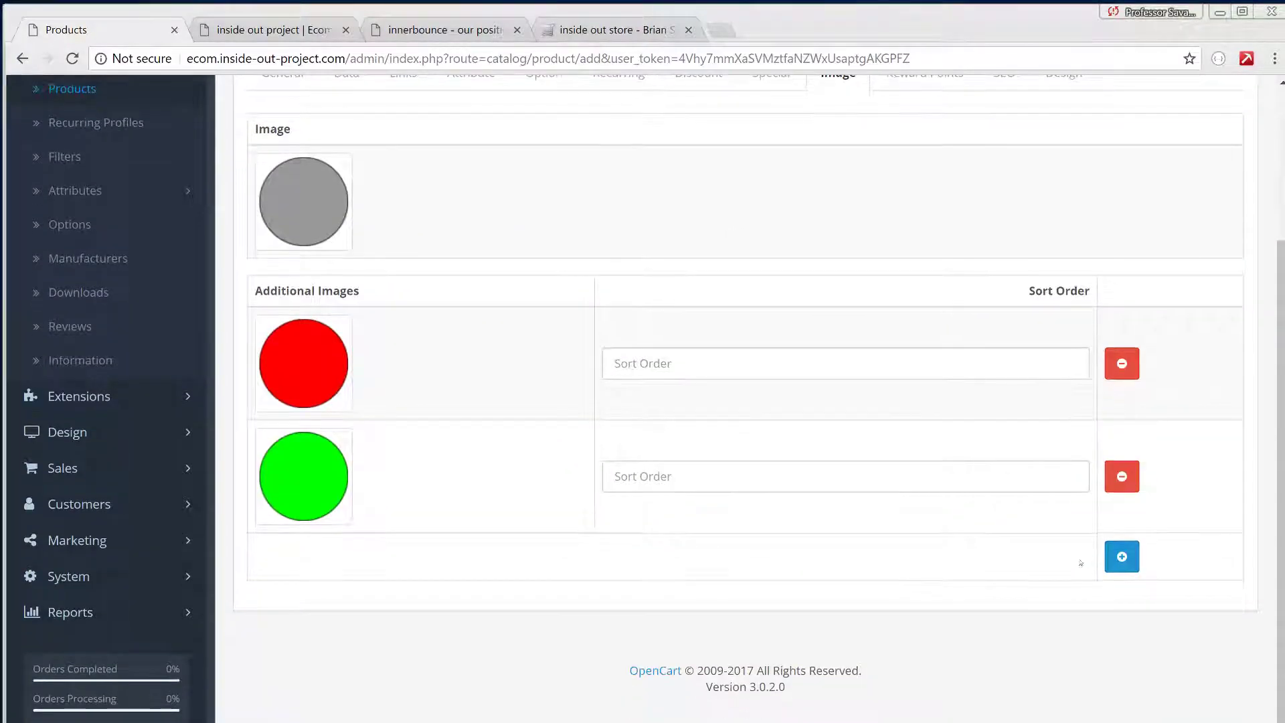
left_click(1122, 557)
left_click(328, 606)
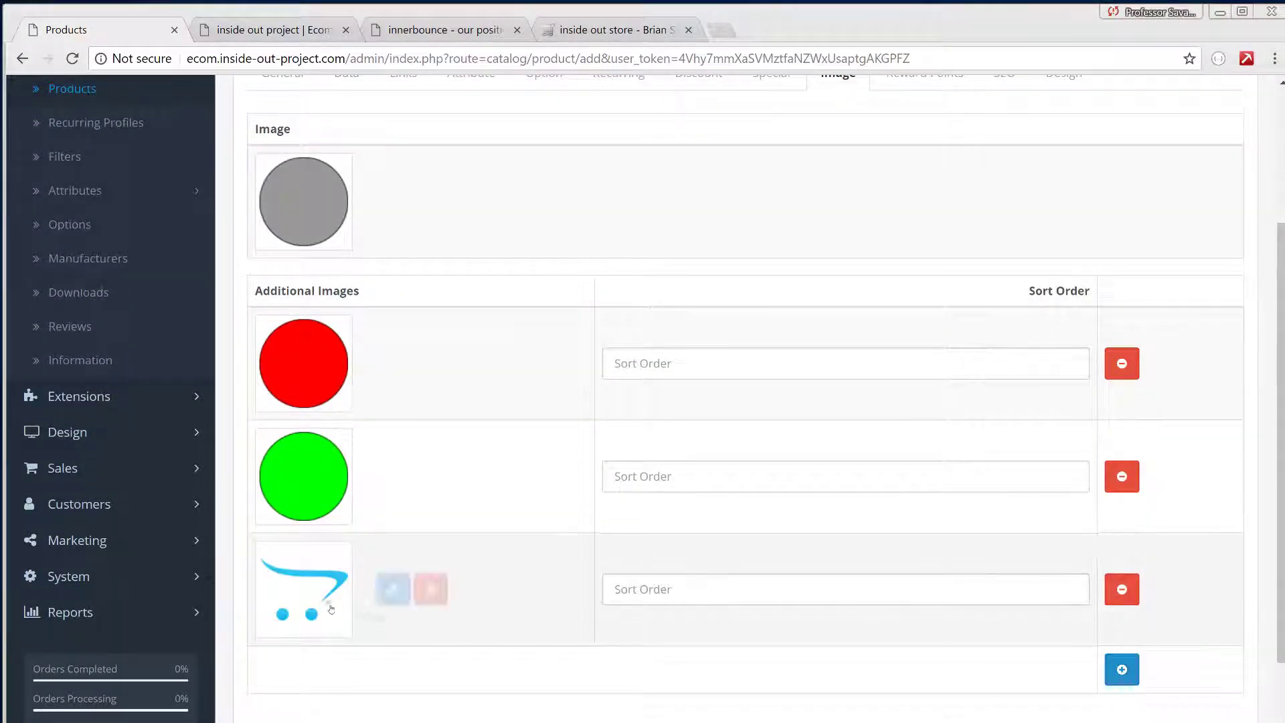
left_click(392, 589)
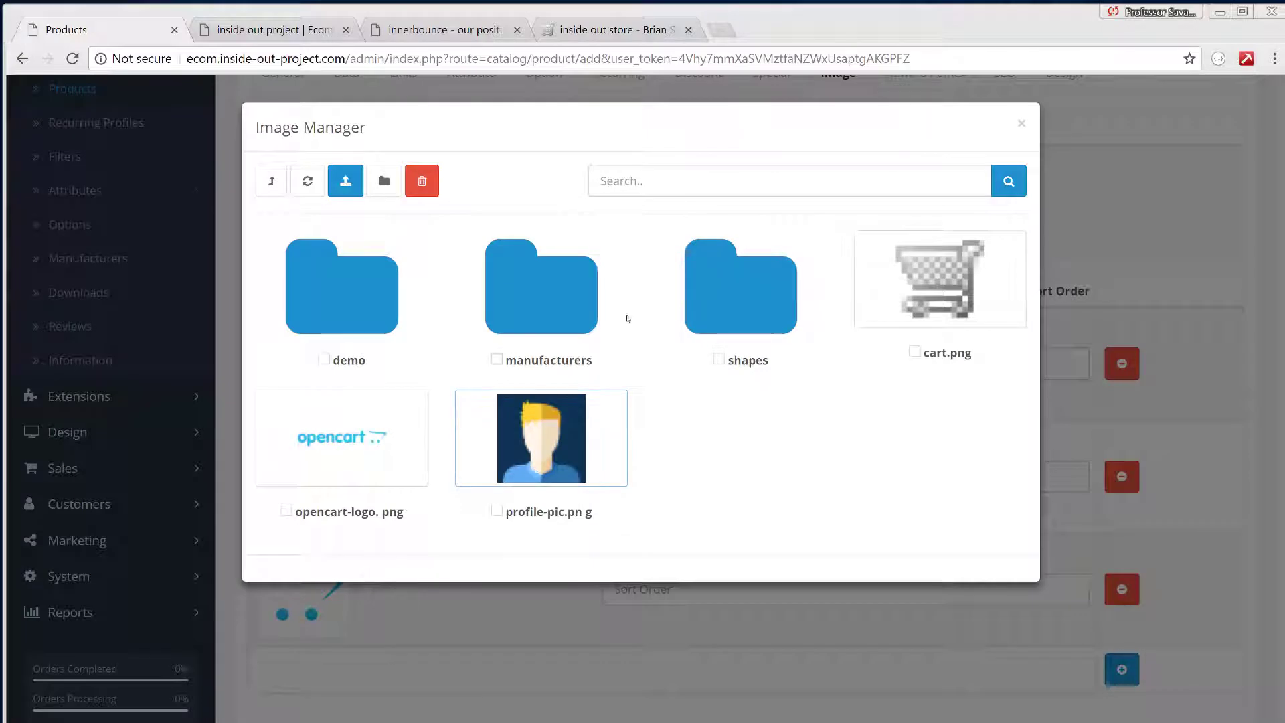
left_click(728, 294)
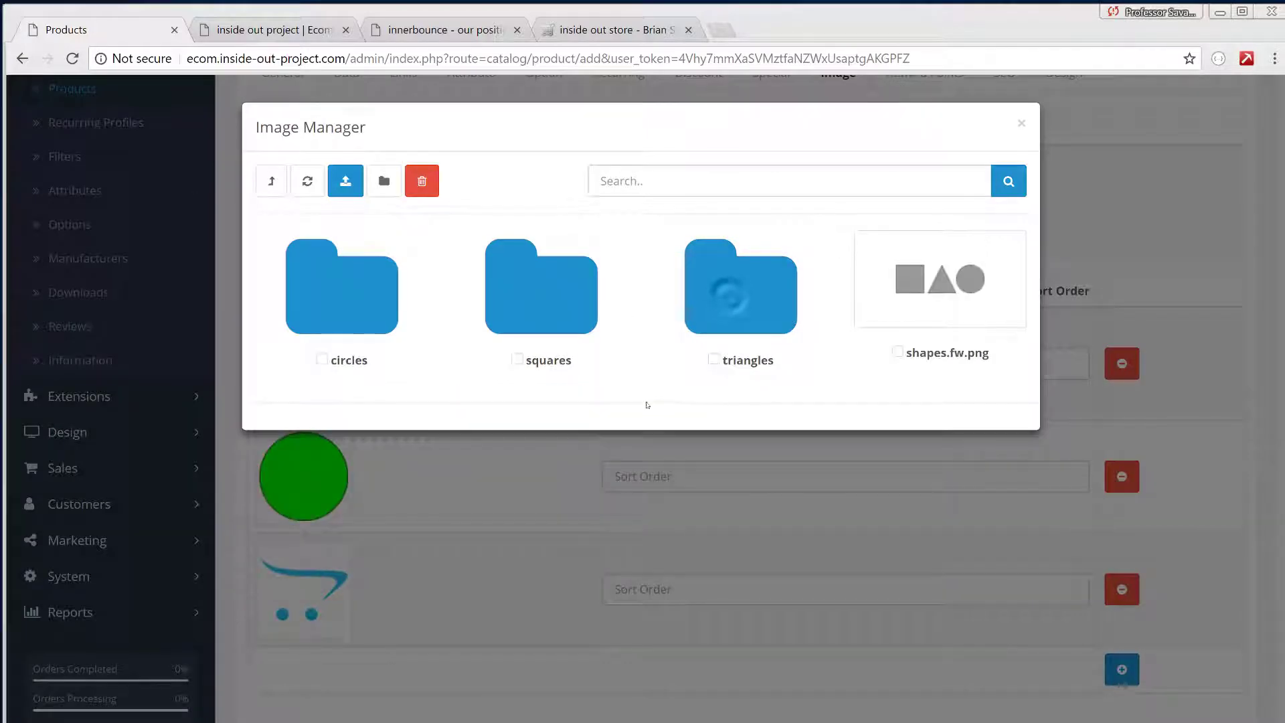
left_click(381, 318)
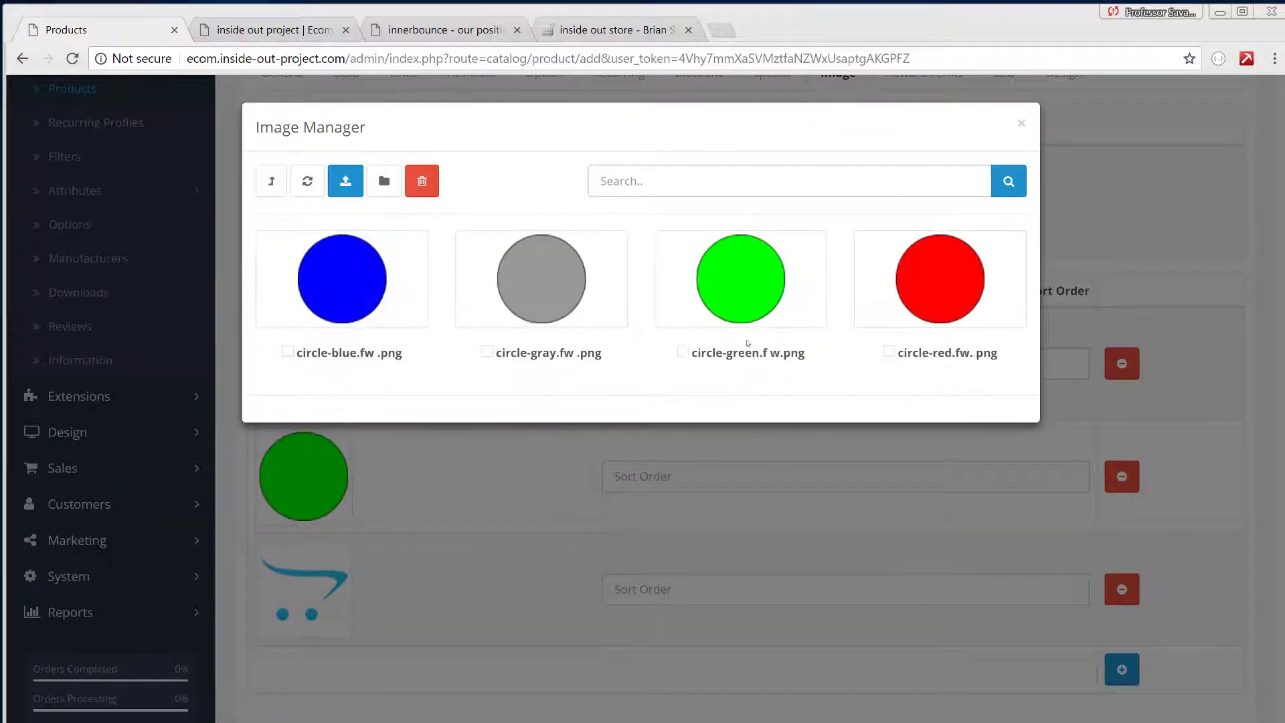
left_click(323, 292)
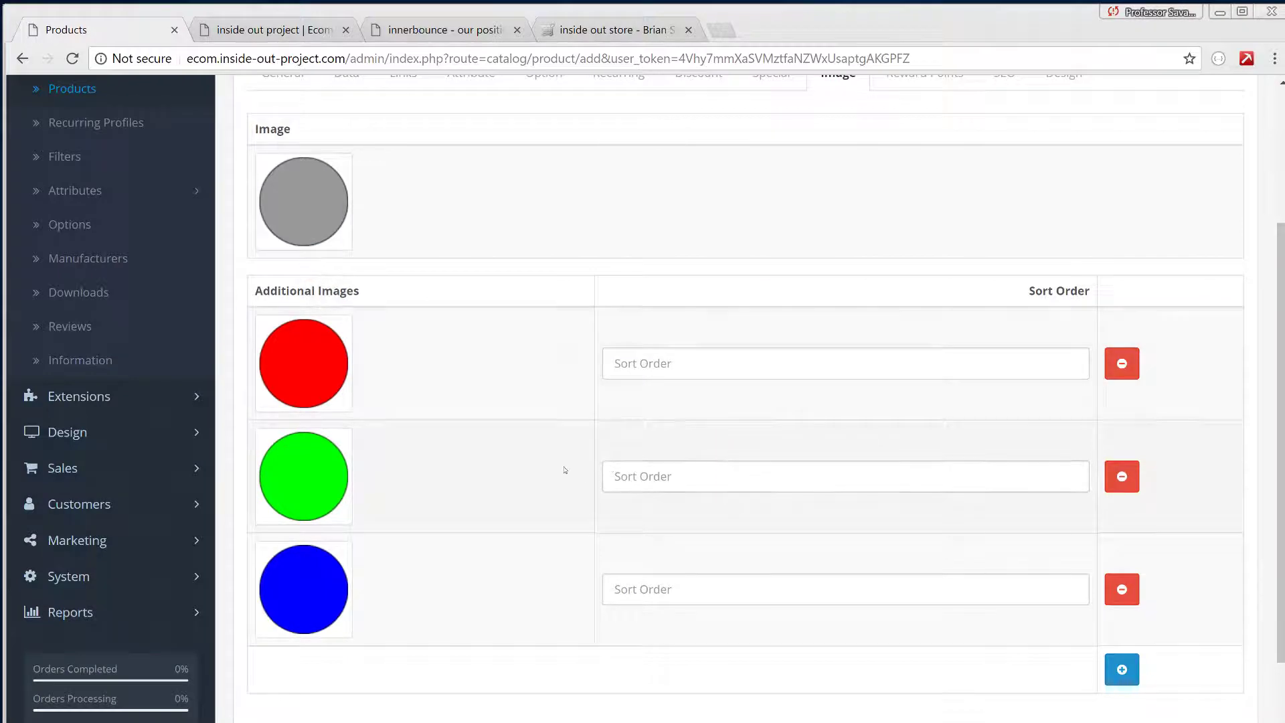
- Review the new product's entries section by section: images, specials, general details, data, links and attributes
scroll(565, 466, "down", 2)
scroll(565, 466, "up", 4)
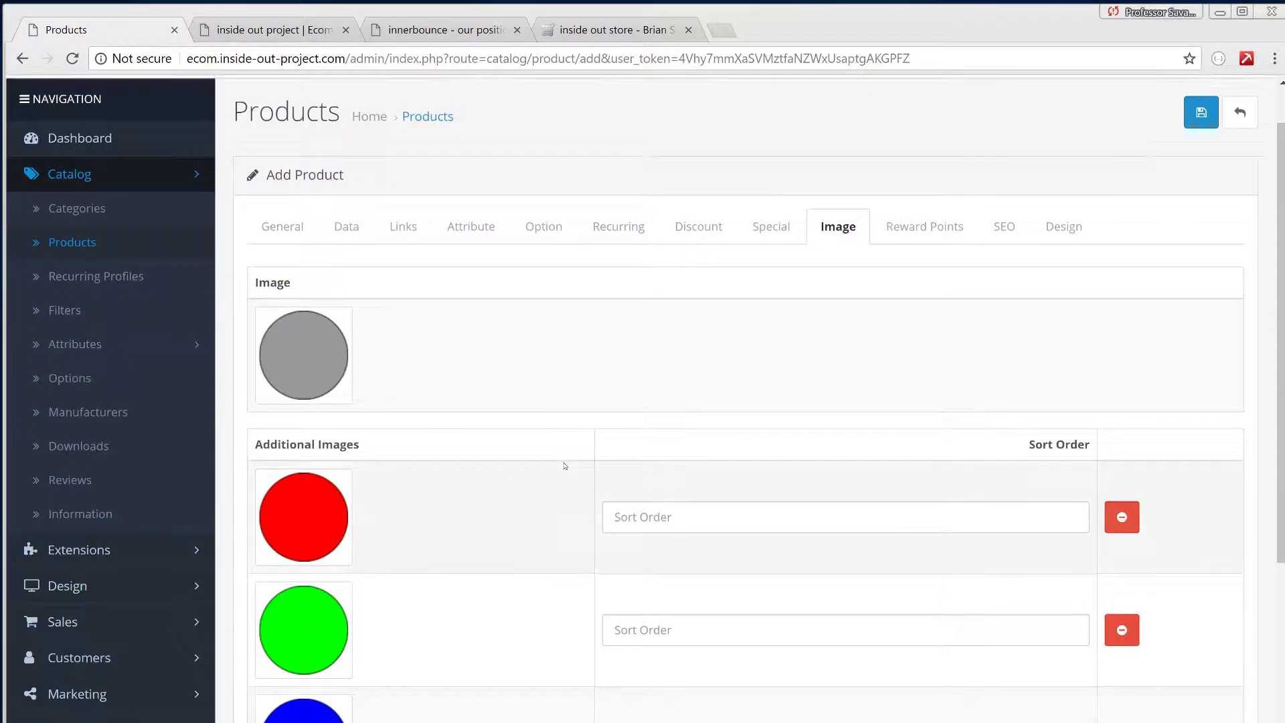
left_click(761, 231)
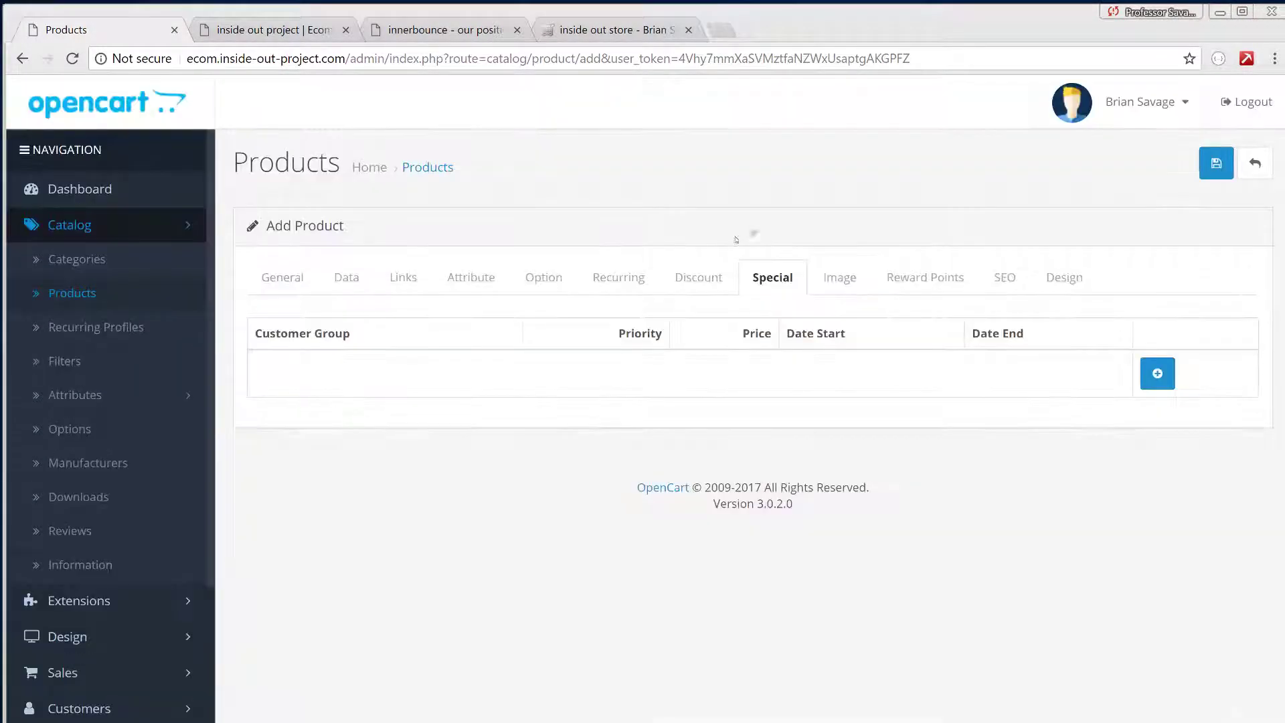
left_click(295, 280)
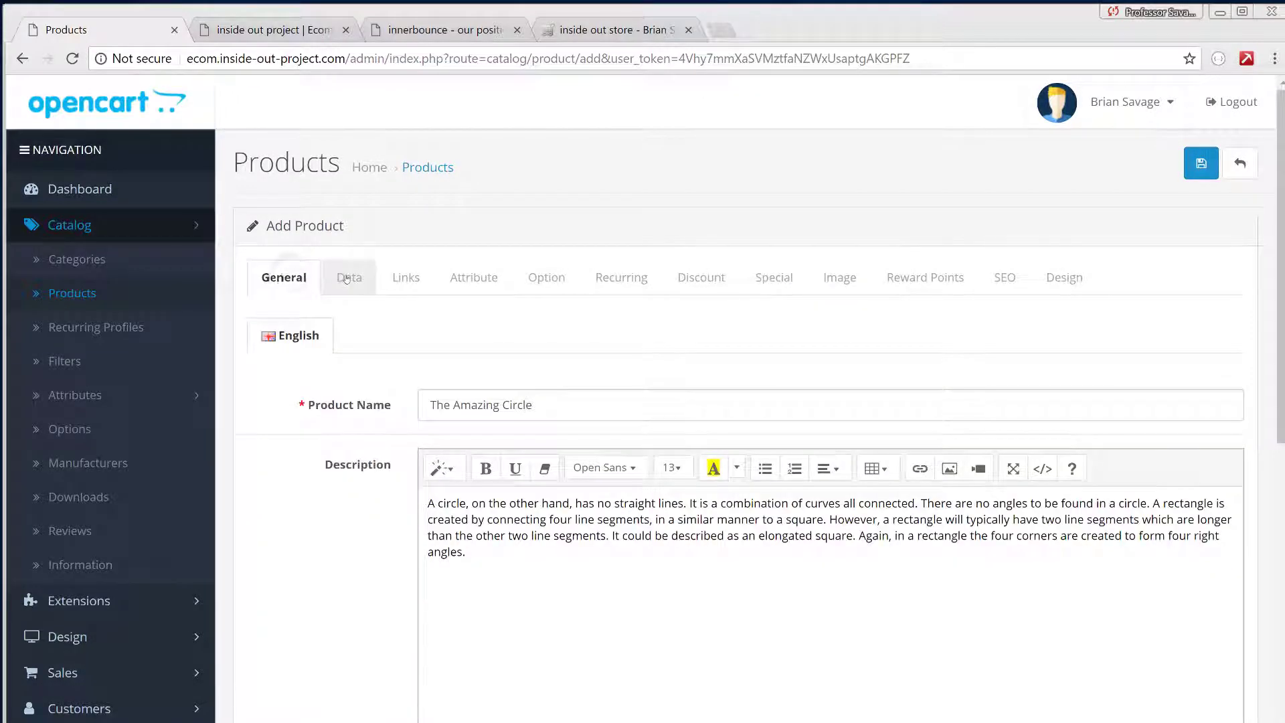
left_click(346, 278)
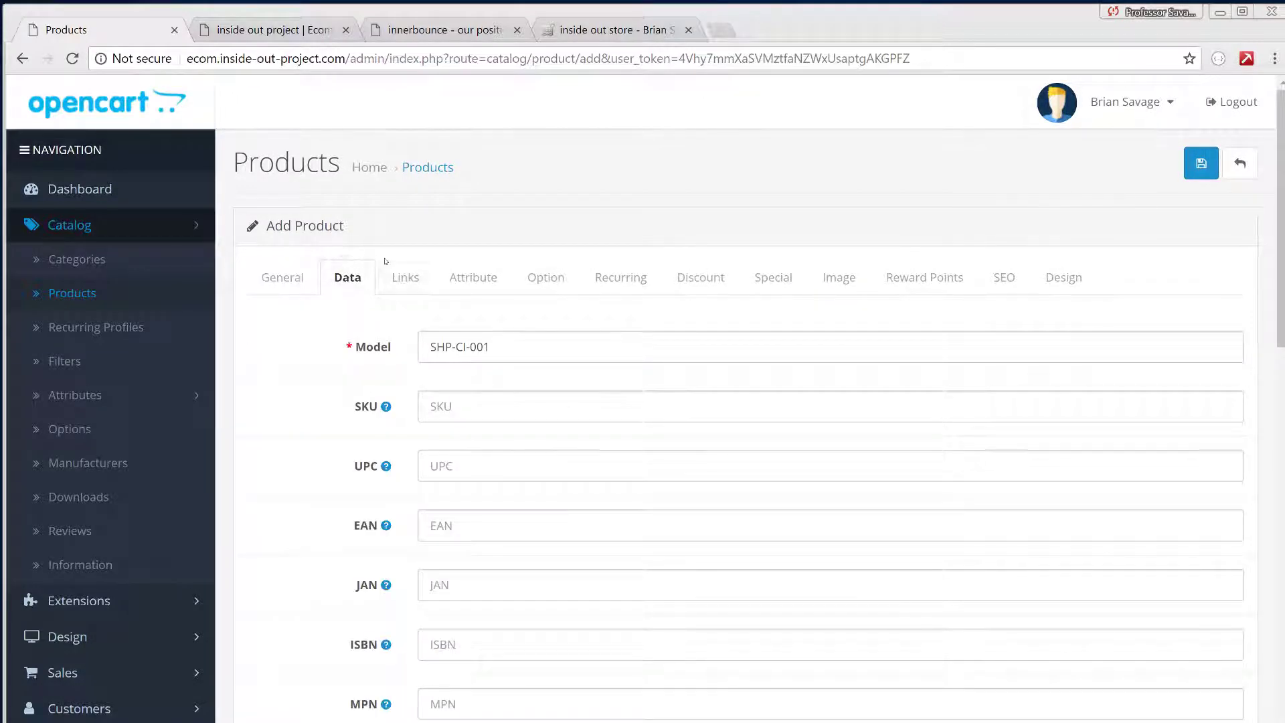
left_click(395, 278)
left_click(450, 277)
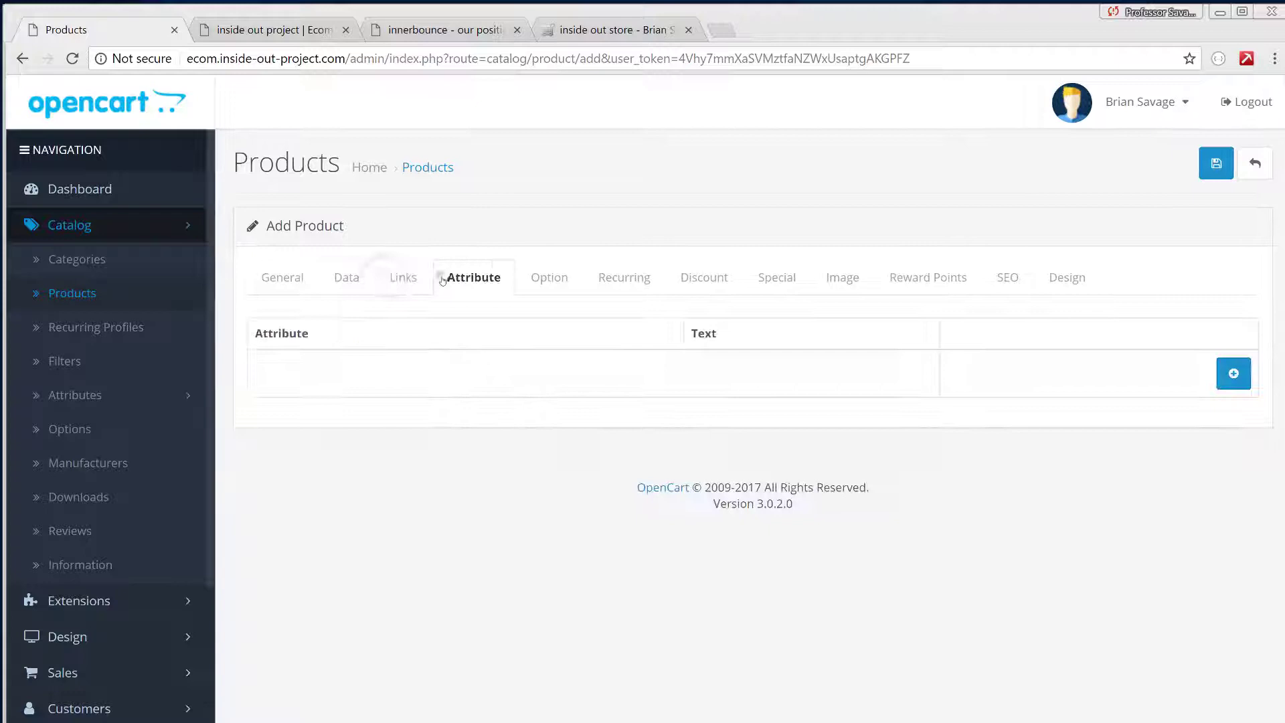
- Check the general details of the new product The Amazing Circle and save it to the catalog
left_click(300, 280)
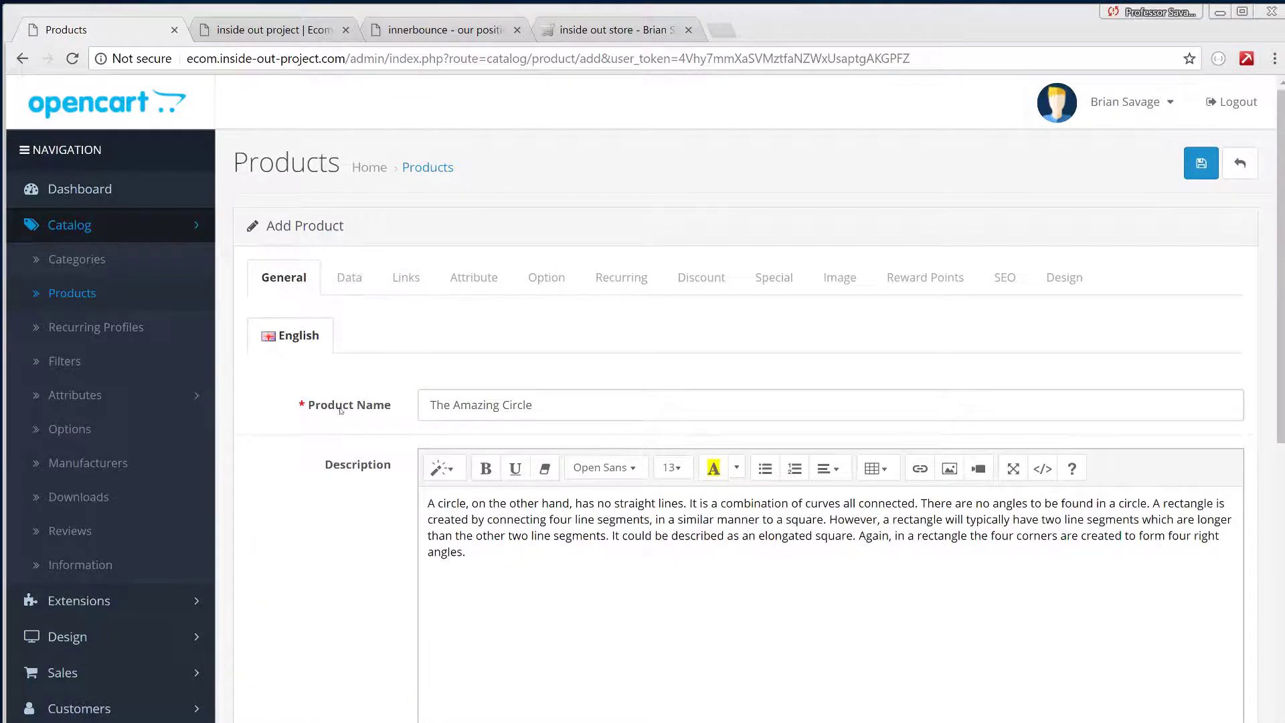
scroll(302, 396, "down", 4)
scroll(302, 396, "down", 5)
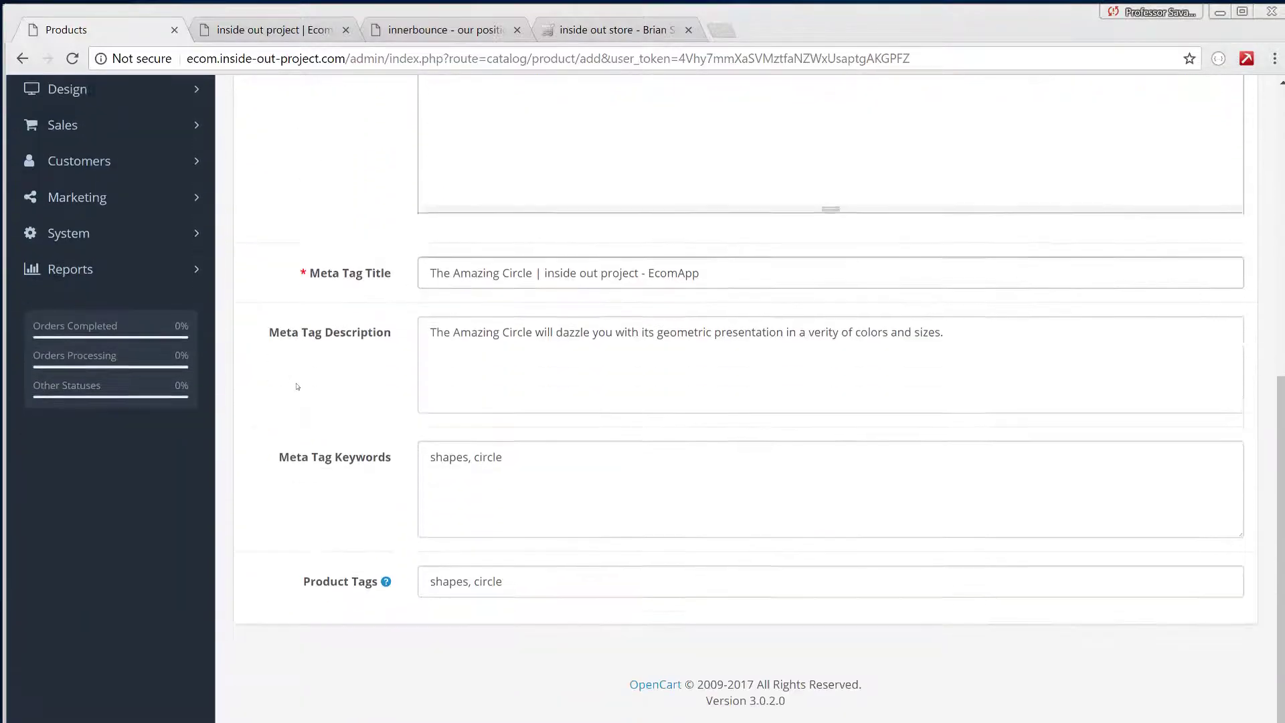
scroll(298, 386, "up", 5)
scroll(297, 386, "up", 3)
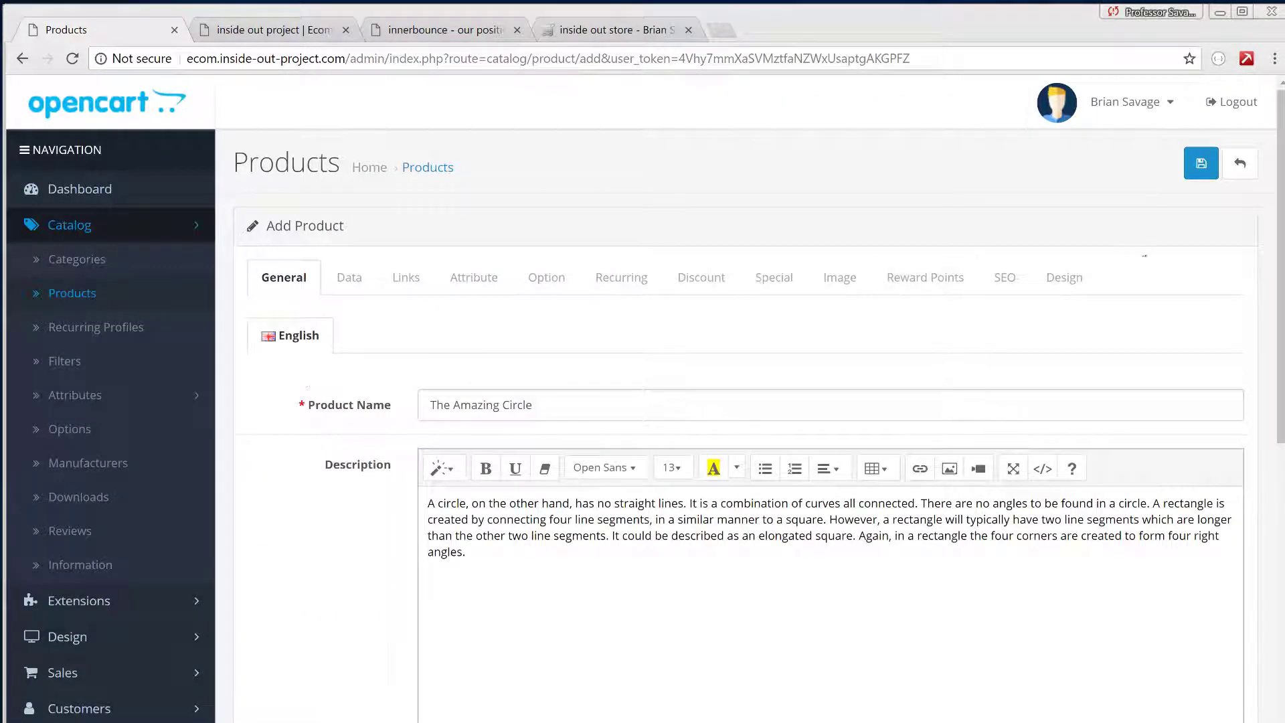
left_click(1201, 168)
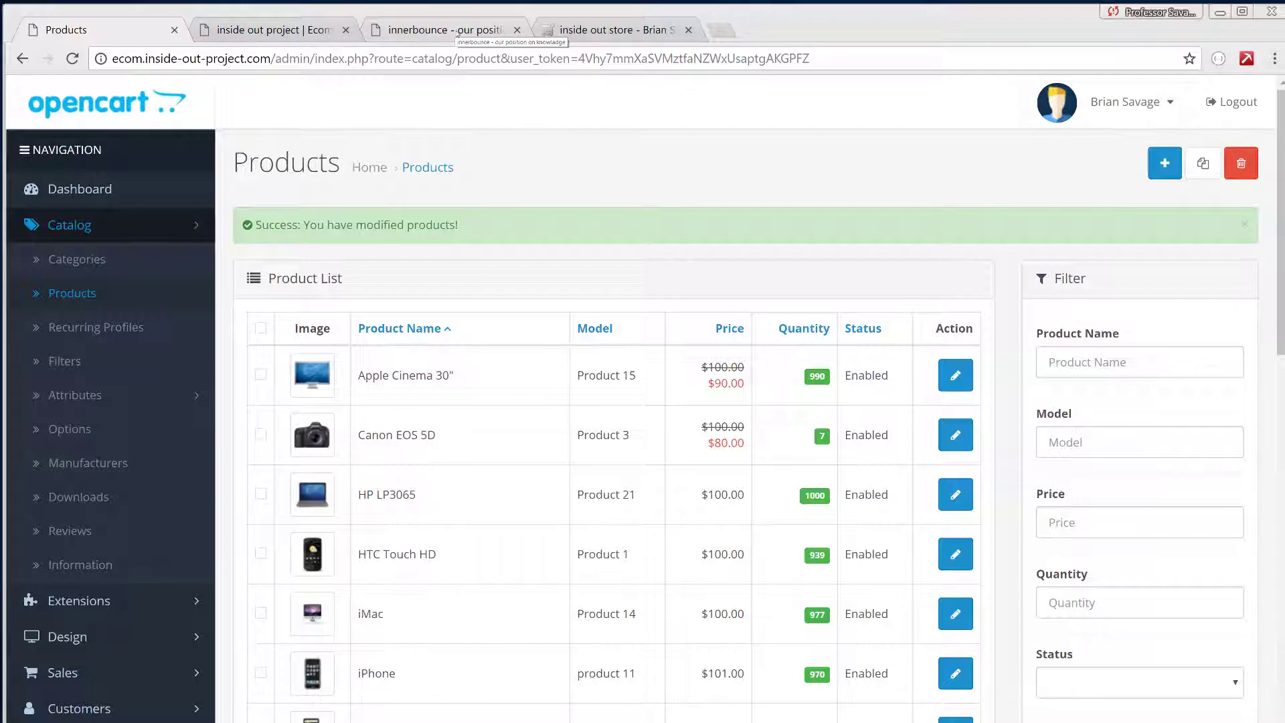
- Reload the storefront home page, show all Shapes products and open The Amazing Circle's product page
left_click(610, 29)
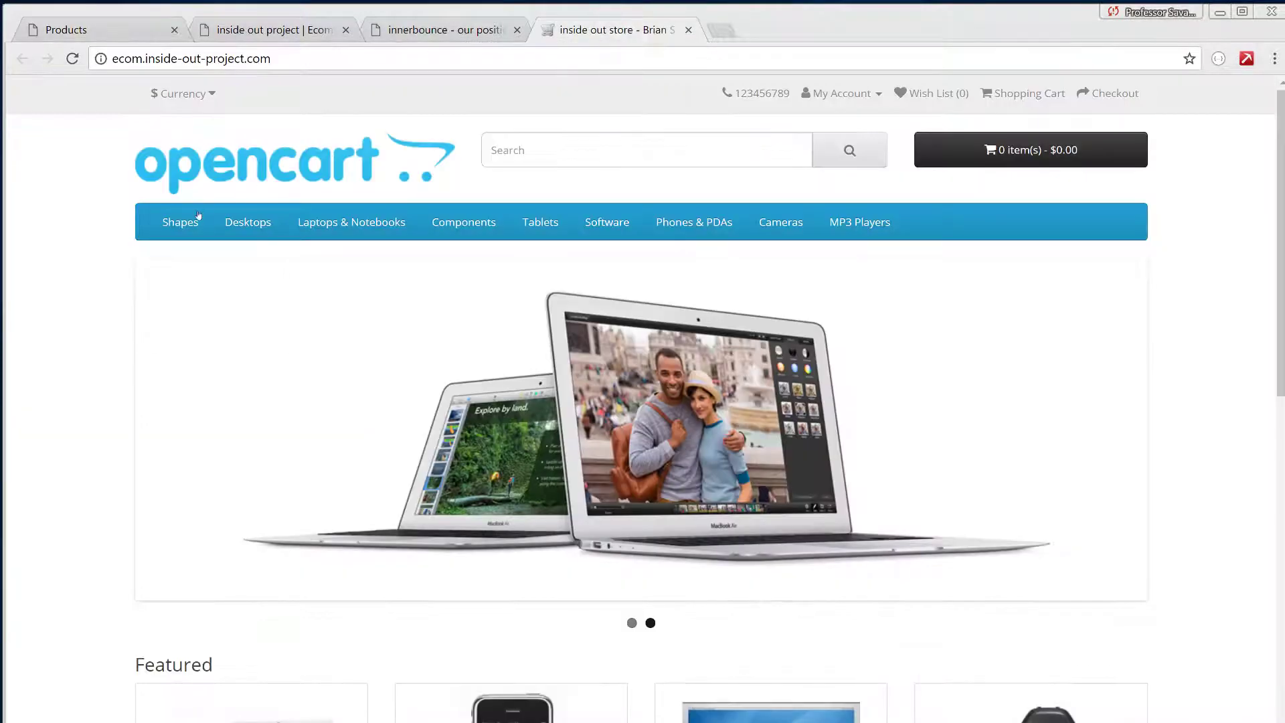
left_click(339, 168)
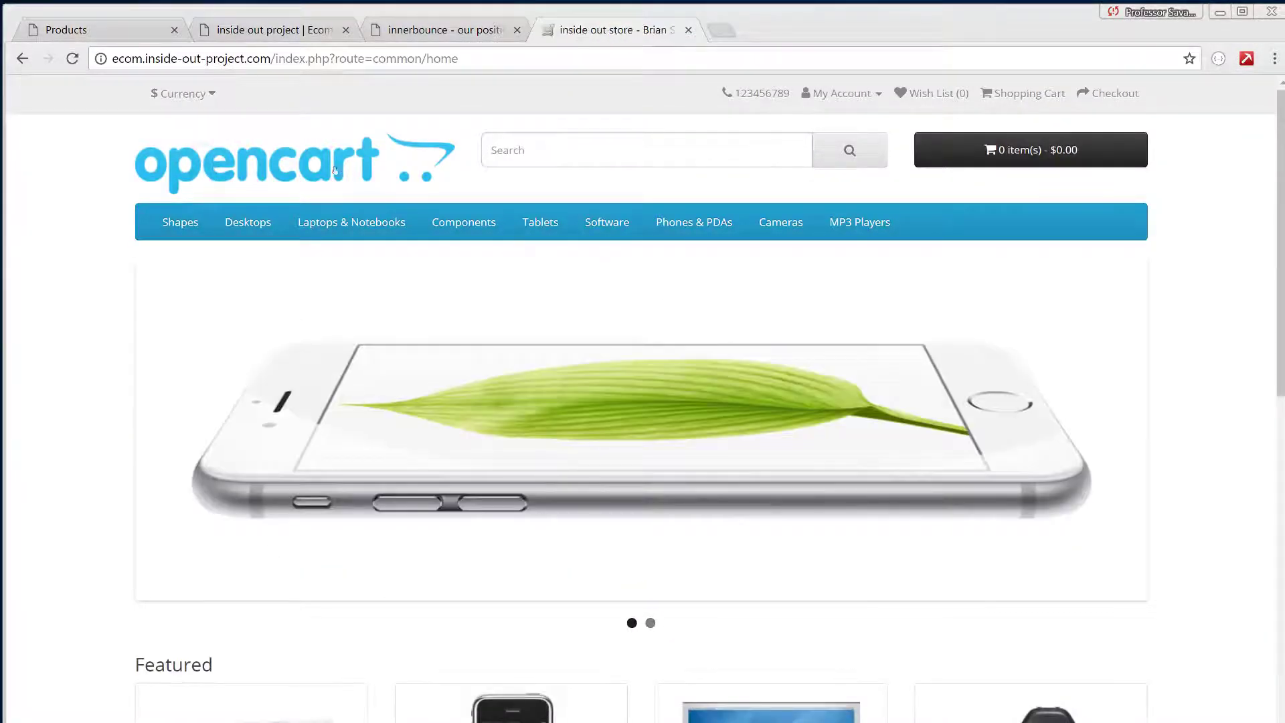
mouse_move(181, 228)
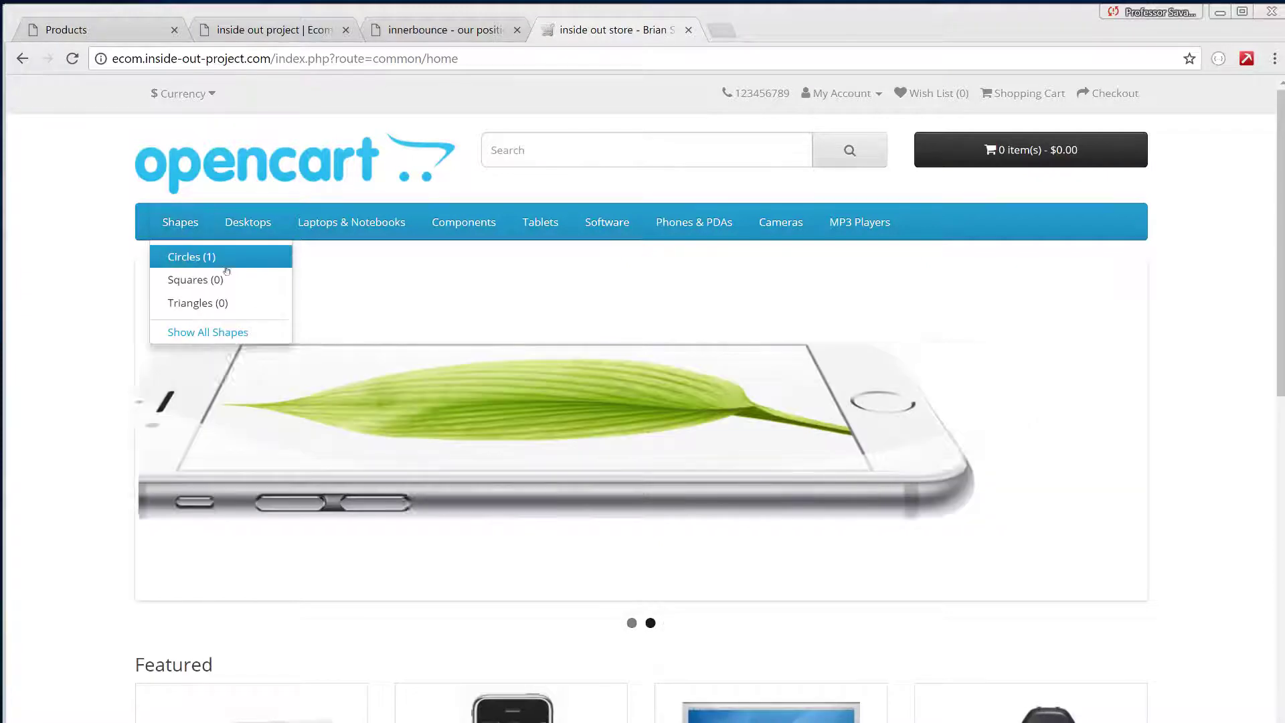
left_click(241, 334)
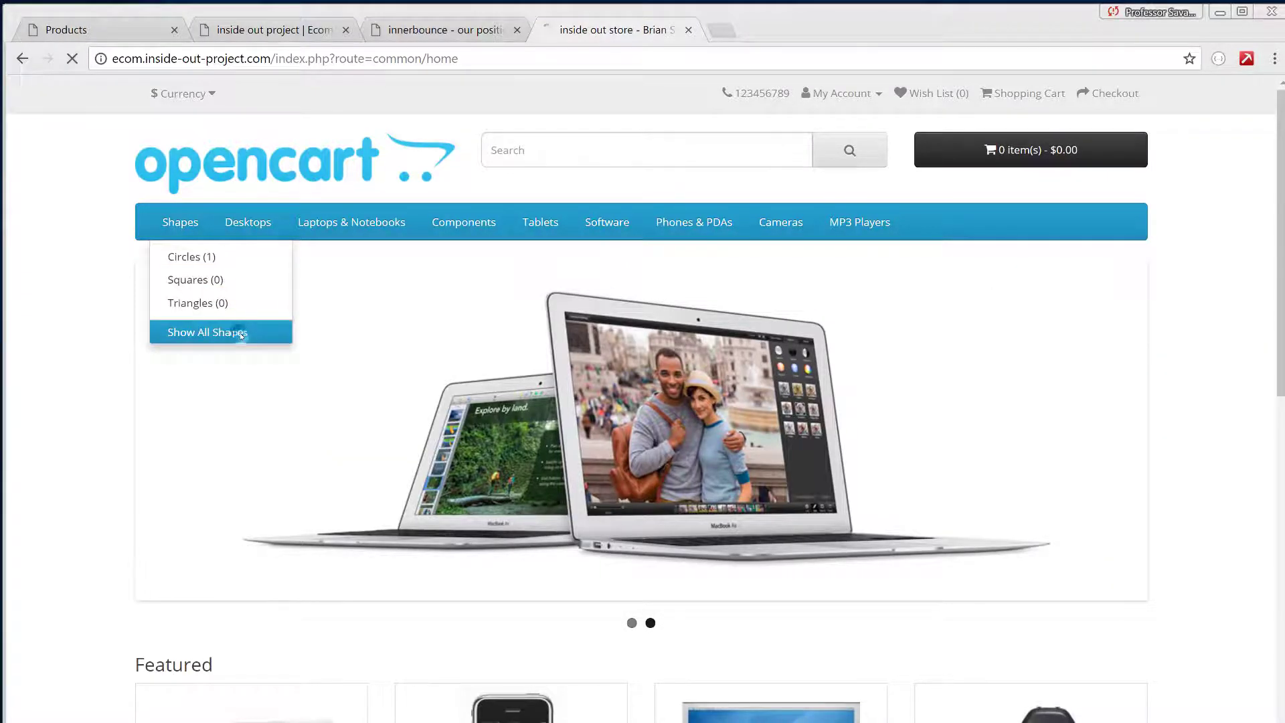
scroll(412, 362, "down", 3)
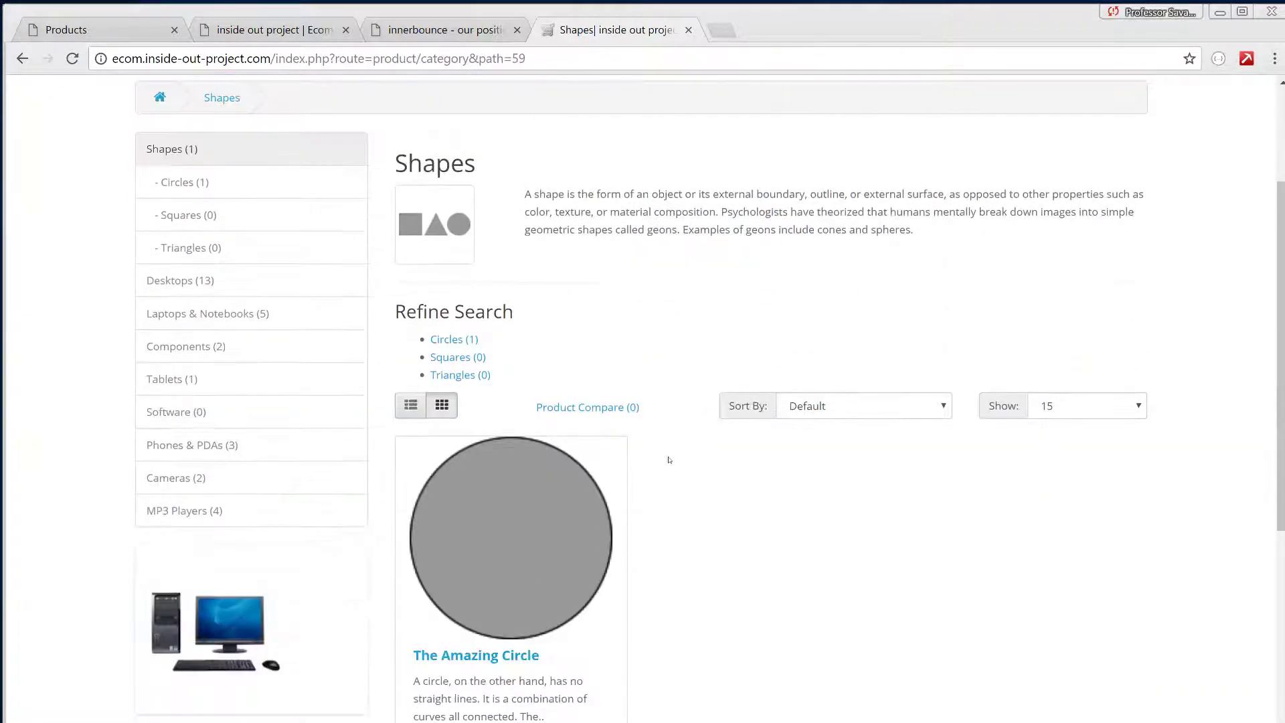
scroll(689, 469, "down", 3)
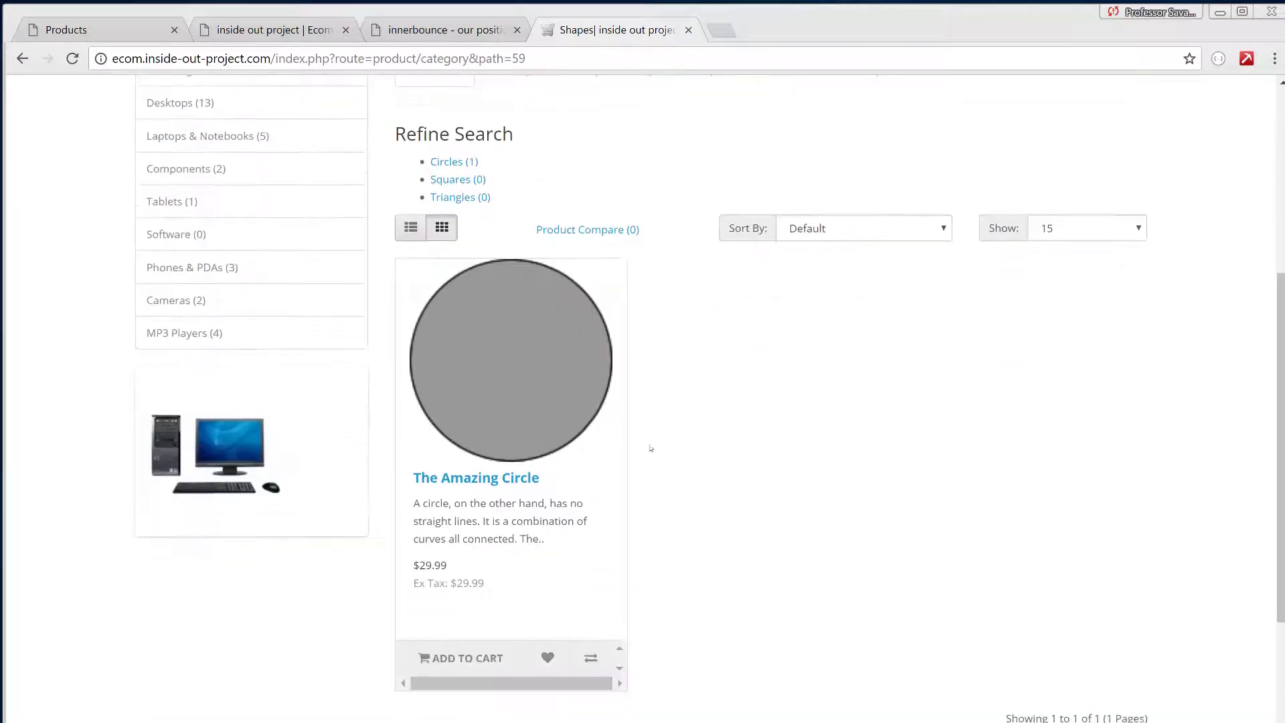
left_click(537, 422)
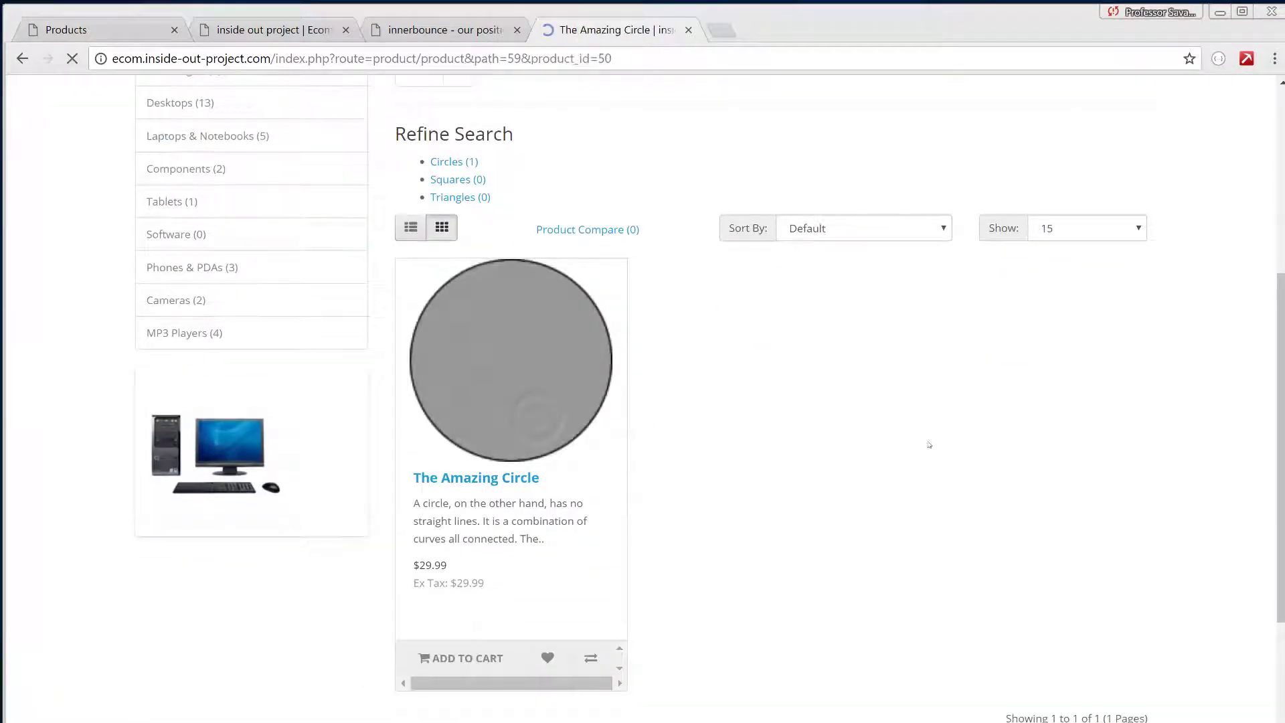
- Look over The Amazing Circle's product page, view its enlarged colour images one after another, and close the image viewer
scroll(654, 505, "down", 3)
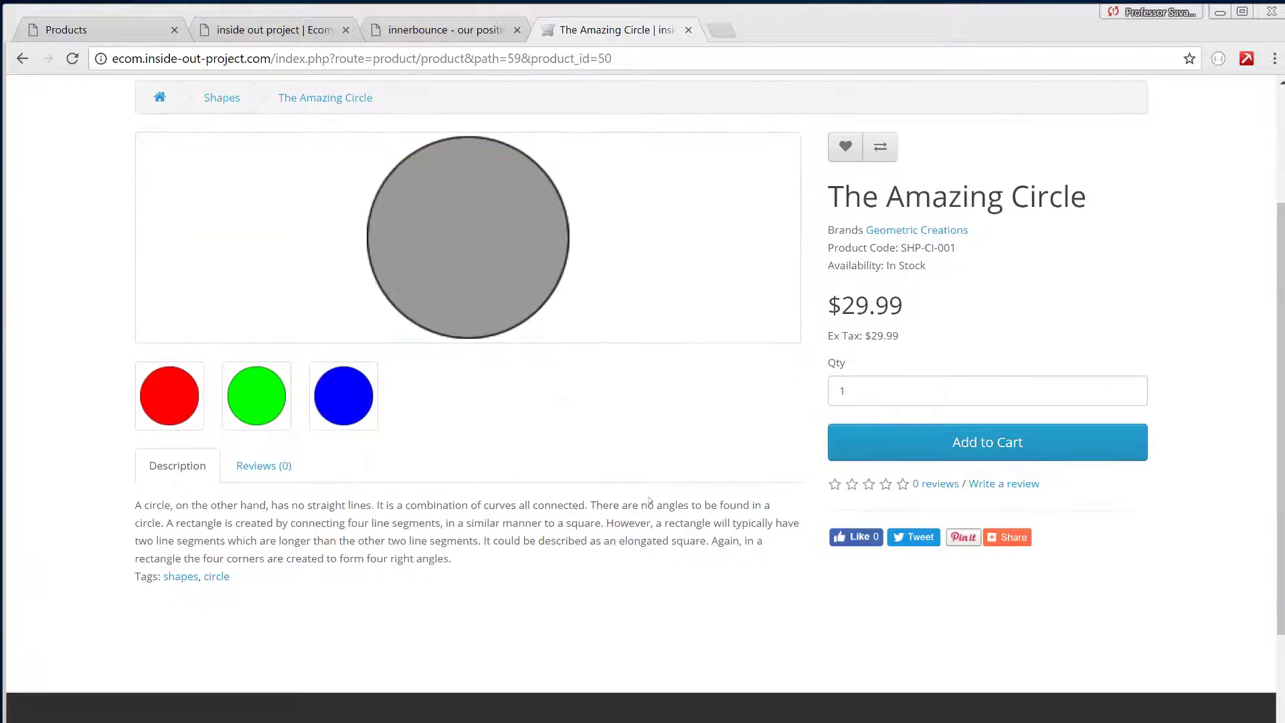
scroll(651, 500, "up", 3)
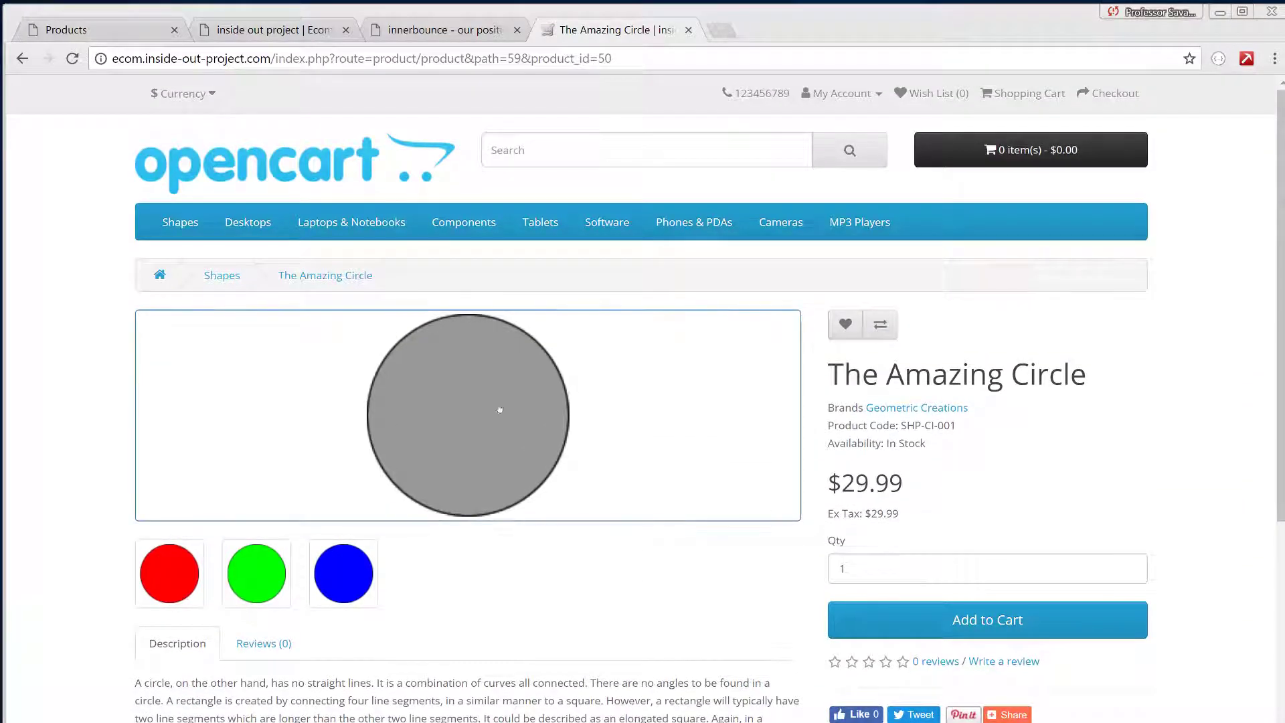
left_click(261, 601)
left_click(1241, 420)
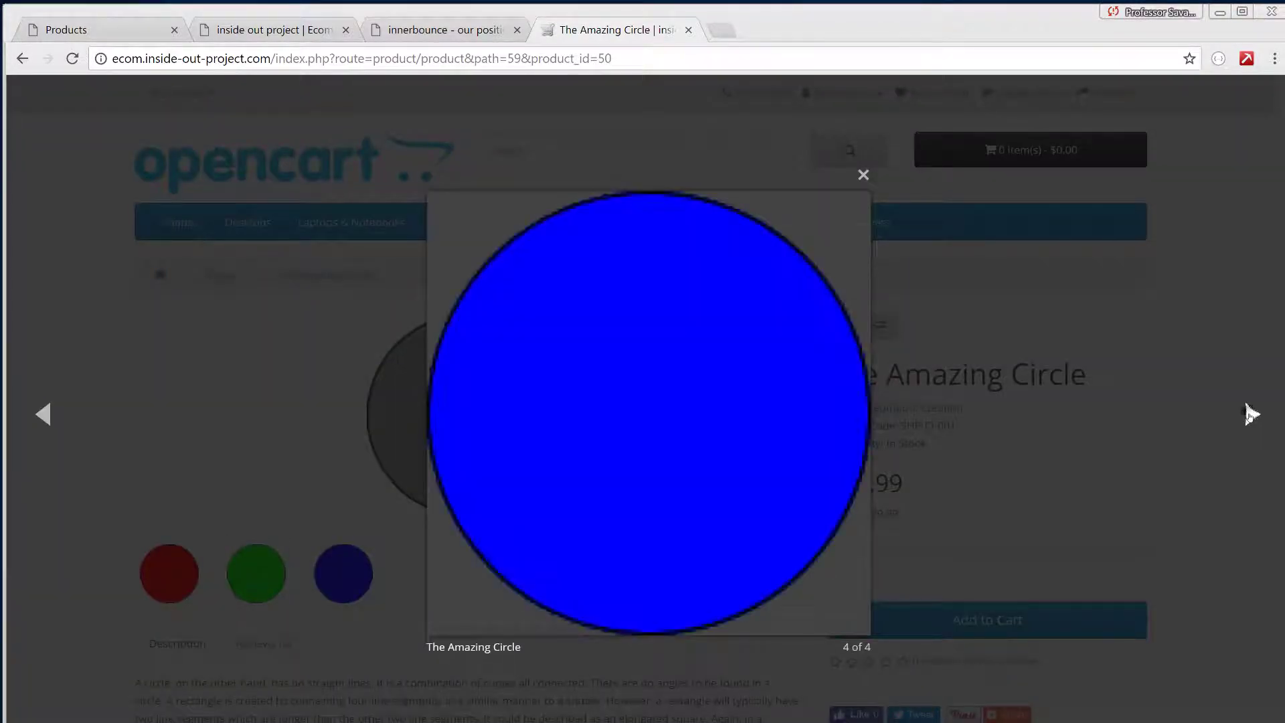
left_click(1242, 419)
left_click(1242, 419)
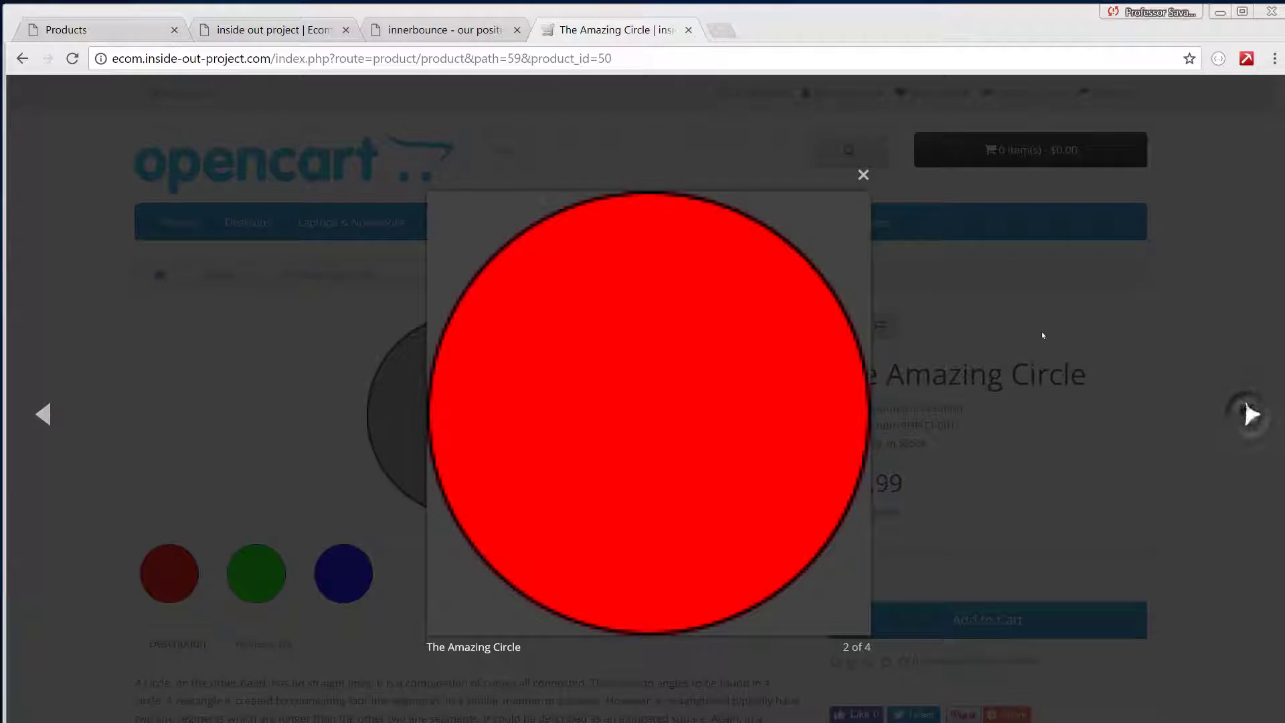
left_click(863, 176)
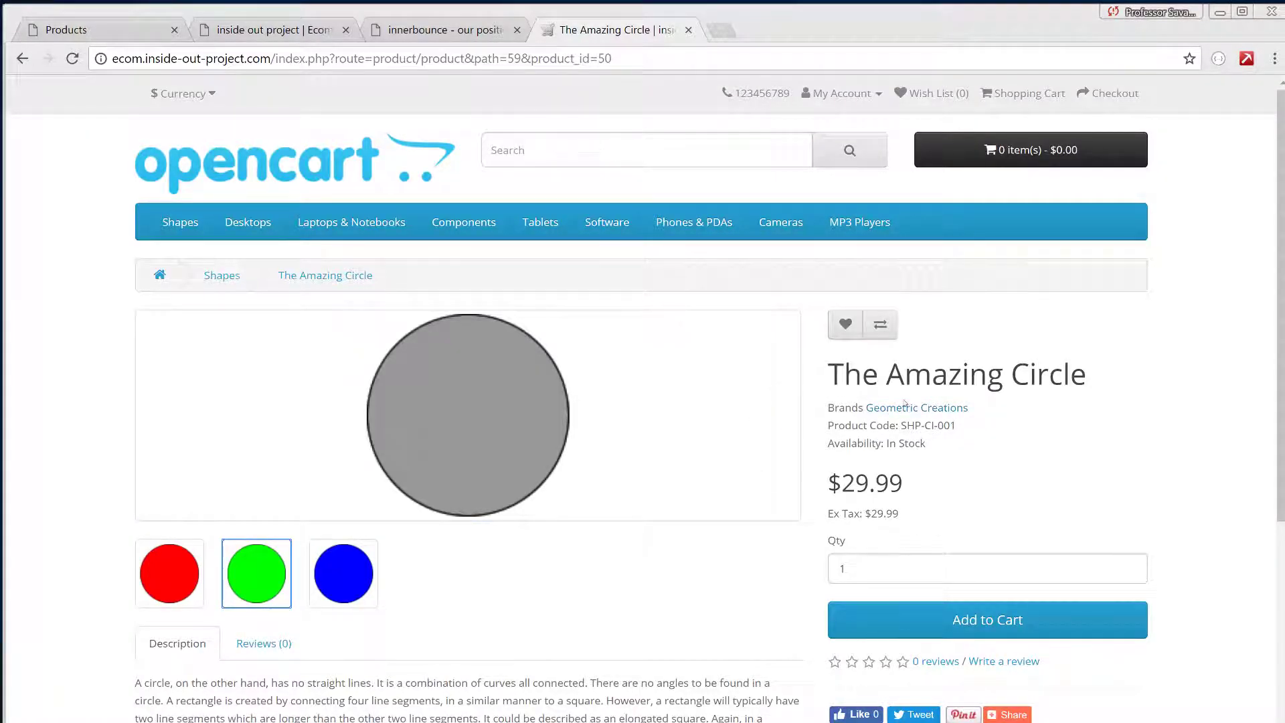
- Check the product code and availability shown on The Amazing Circle's product page
left_click(923, 425)
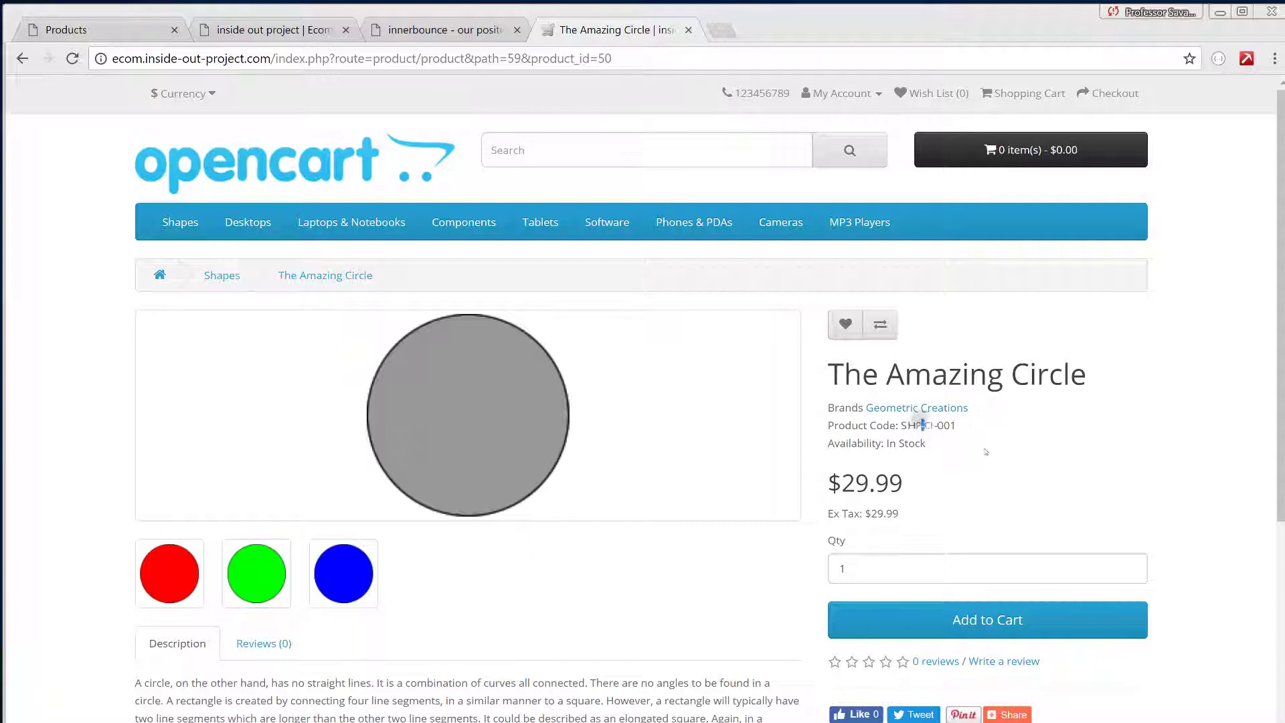
double_click(918, 443)
left_click(1016, 458)
left_click(243, 187)
- Return to the admin product list and duplicate The Amazing Circle
left_click(100, 30)
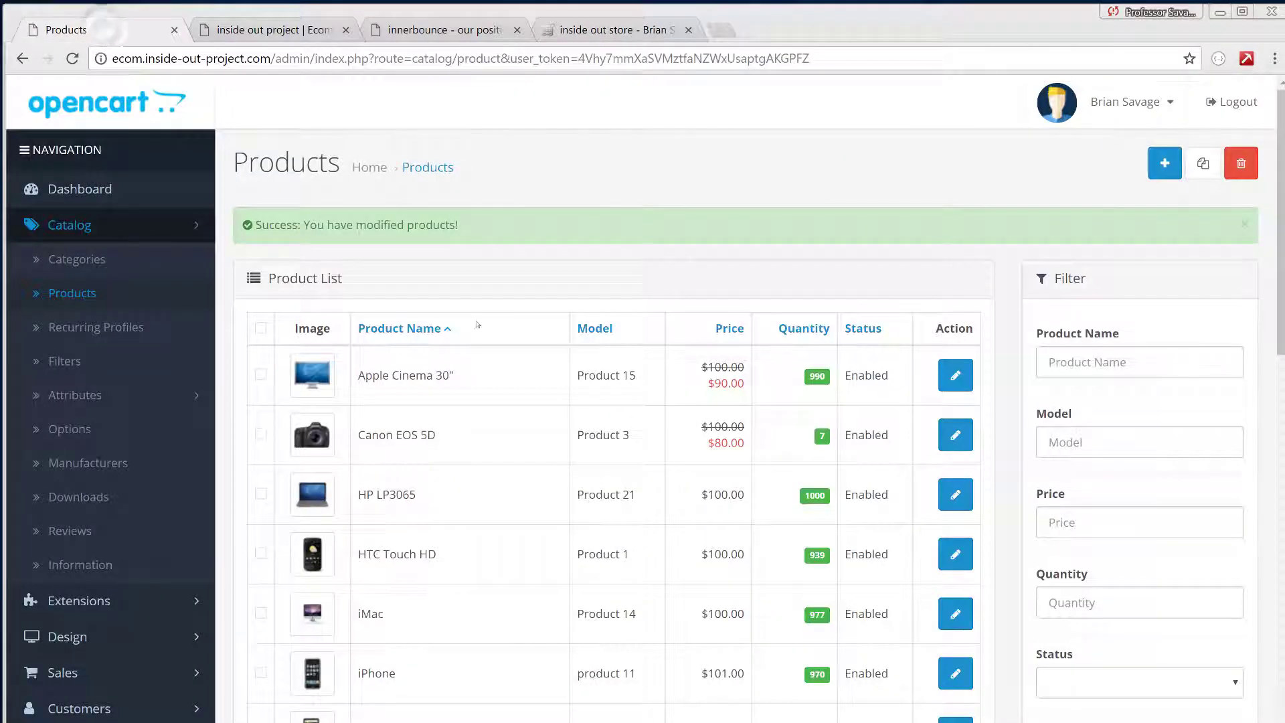
scroll(521, 285, "down", 12)
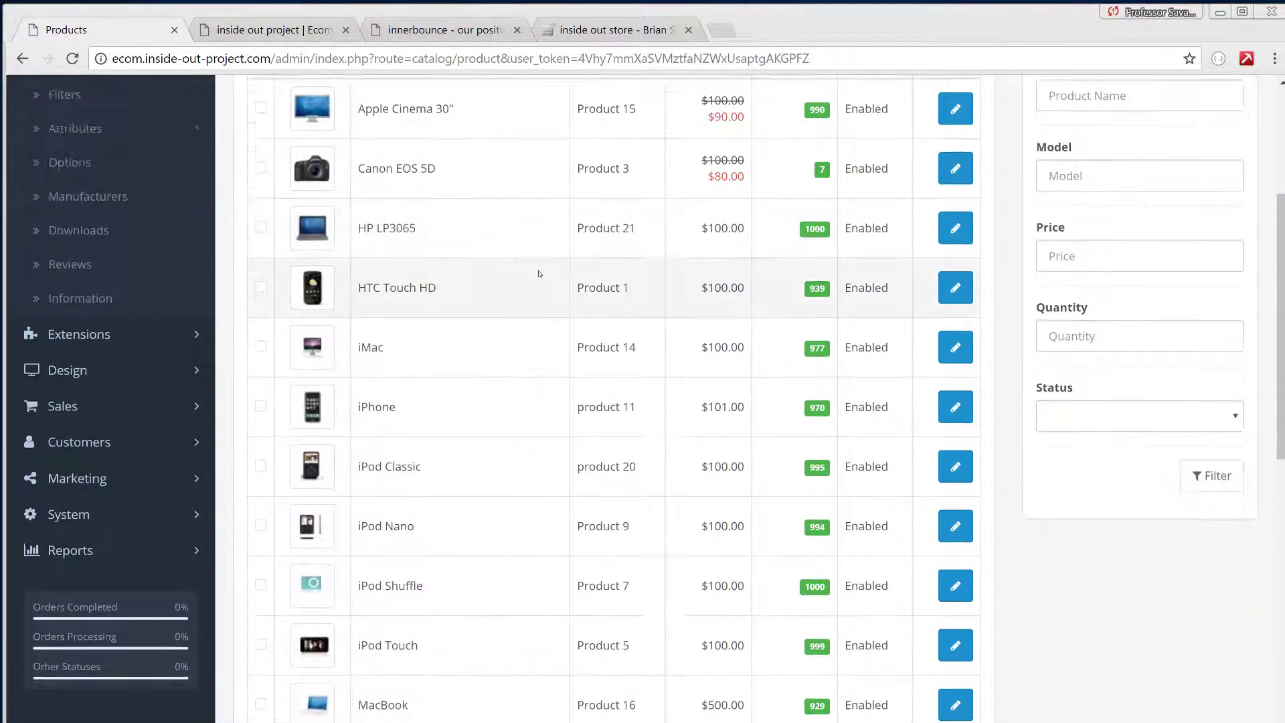
scroll(550, 276, "down", 2)
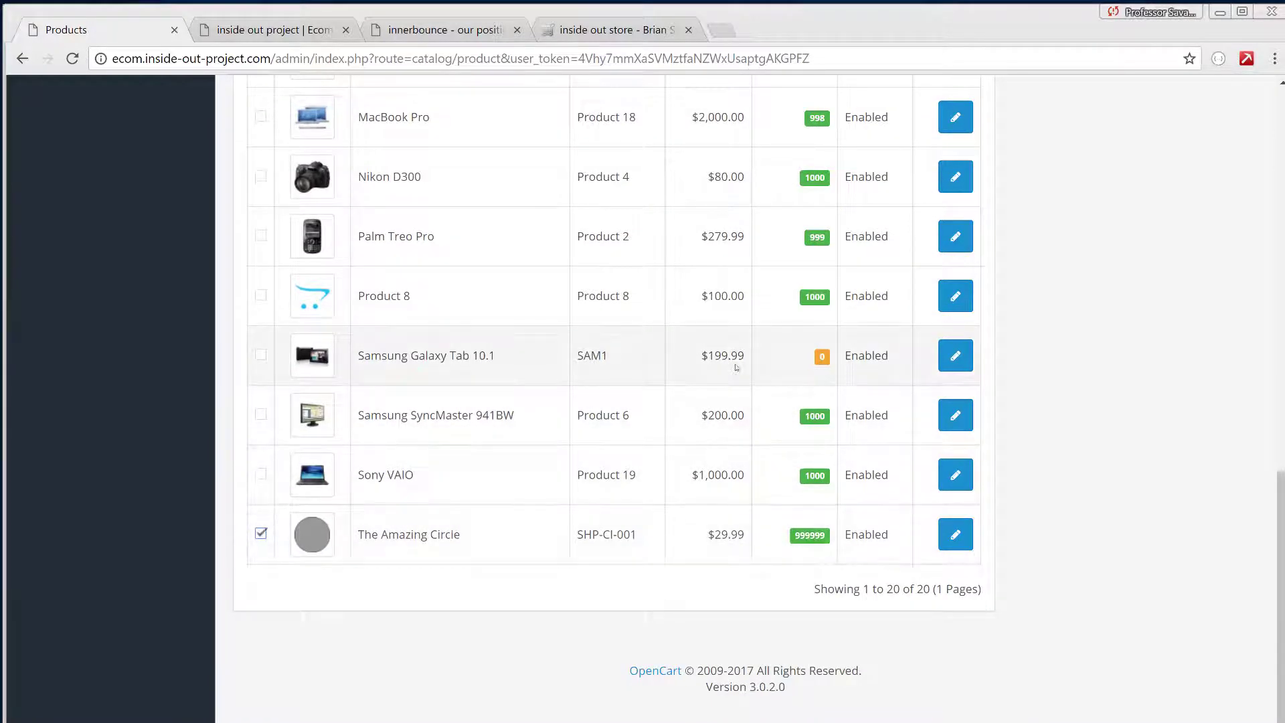
scroll(737, 364, "up", 10)
scroll(735, 362, "up", 4)
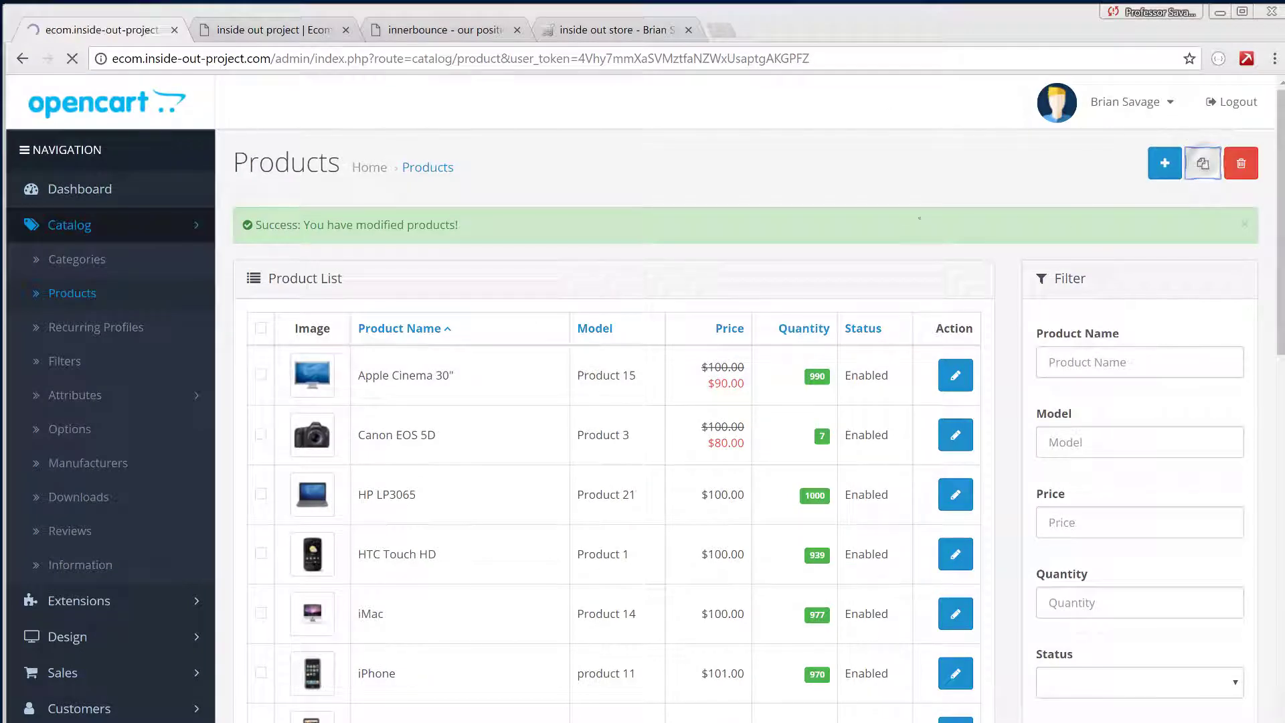
- Open the disabled copy of The Amazing Circle on page 2 of the product list for editing
scroll(562, 245, "down", 15)
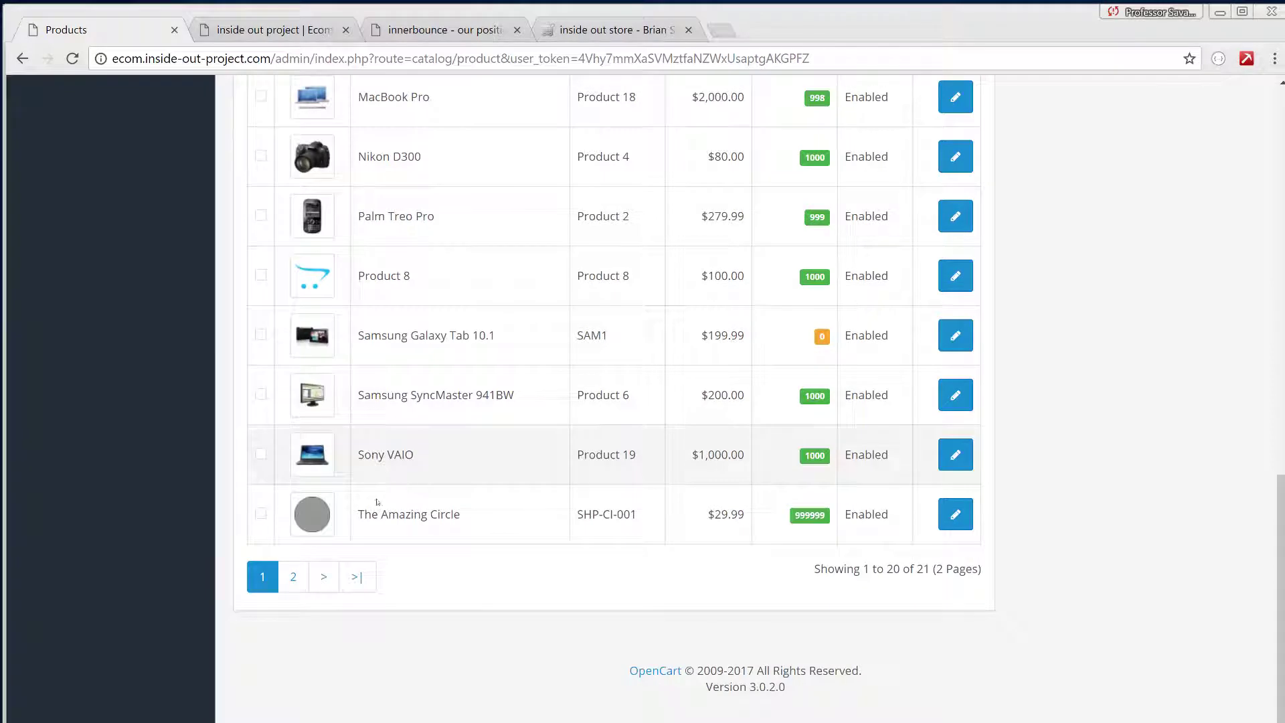
left_click(293, 577)
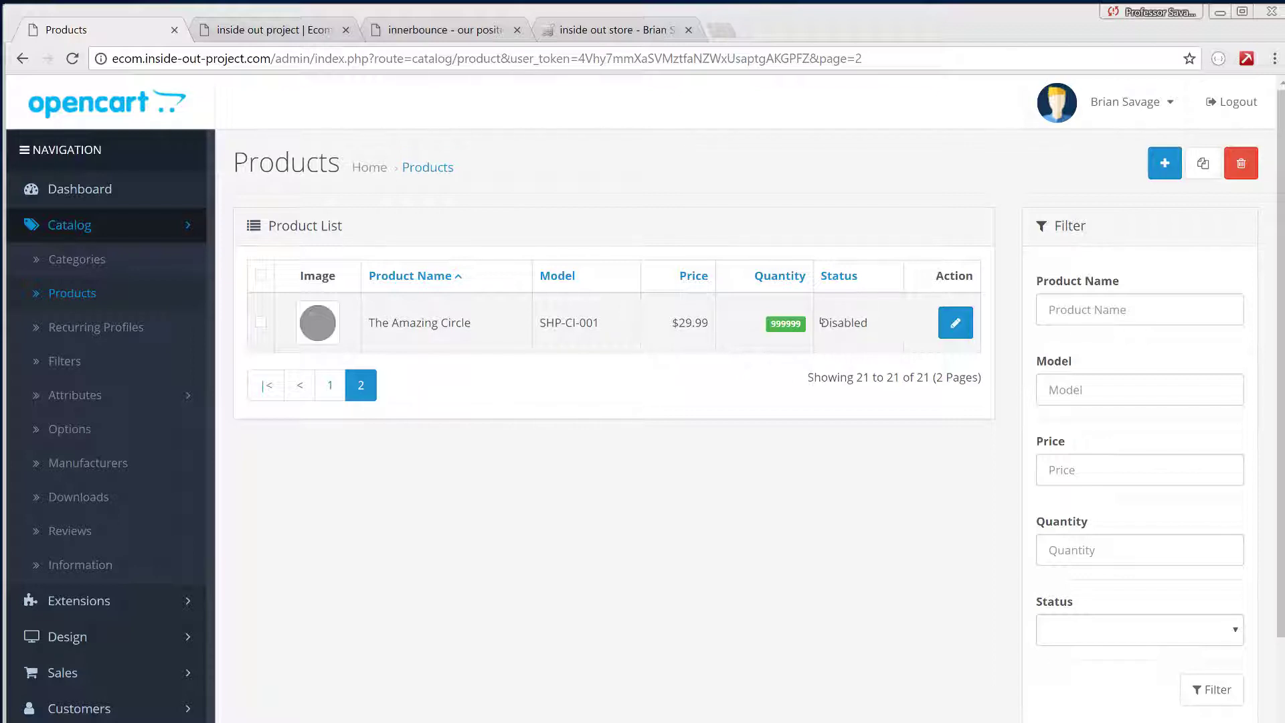
left_click(955, 322)
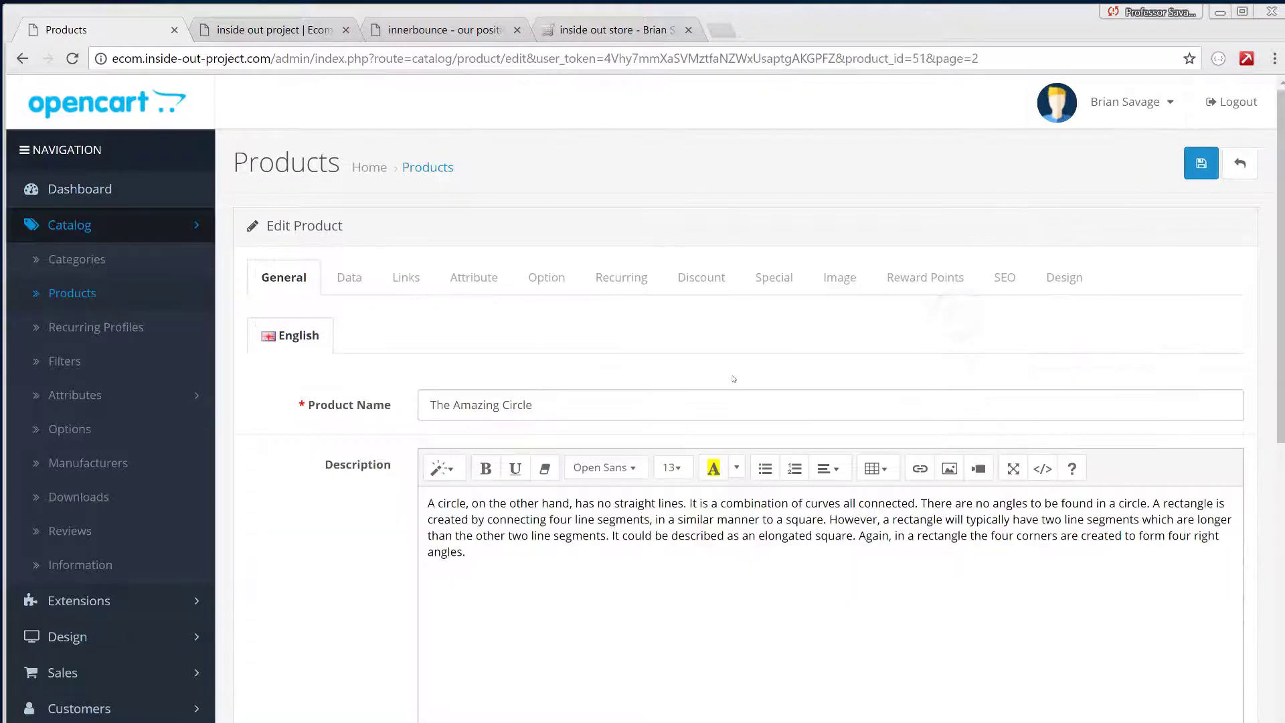
- Copy the word "Square" from The Amazing Square entry in the change log and rename the duplicated product The Amazing Square
left_click(274, 31)
scroll(548, 262, "down", 5)
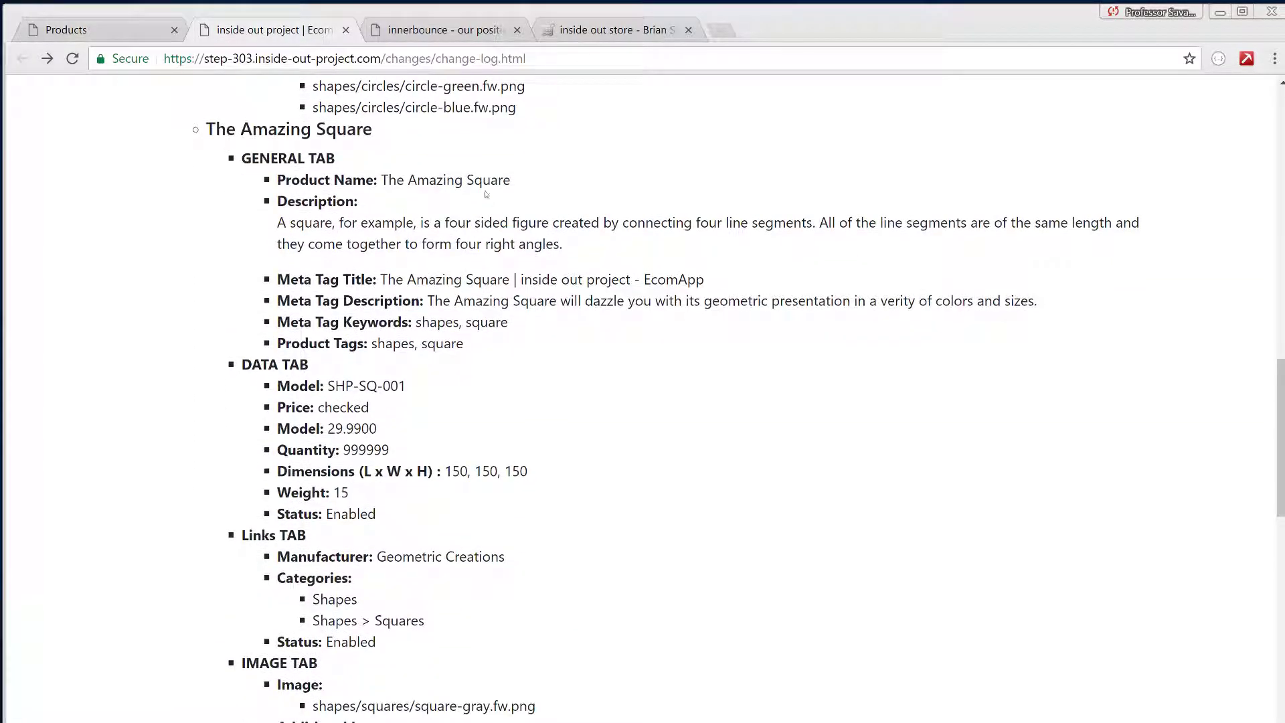
double_click(487, 181)
key("ctrl+c")
left_click(107, 31)
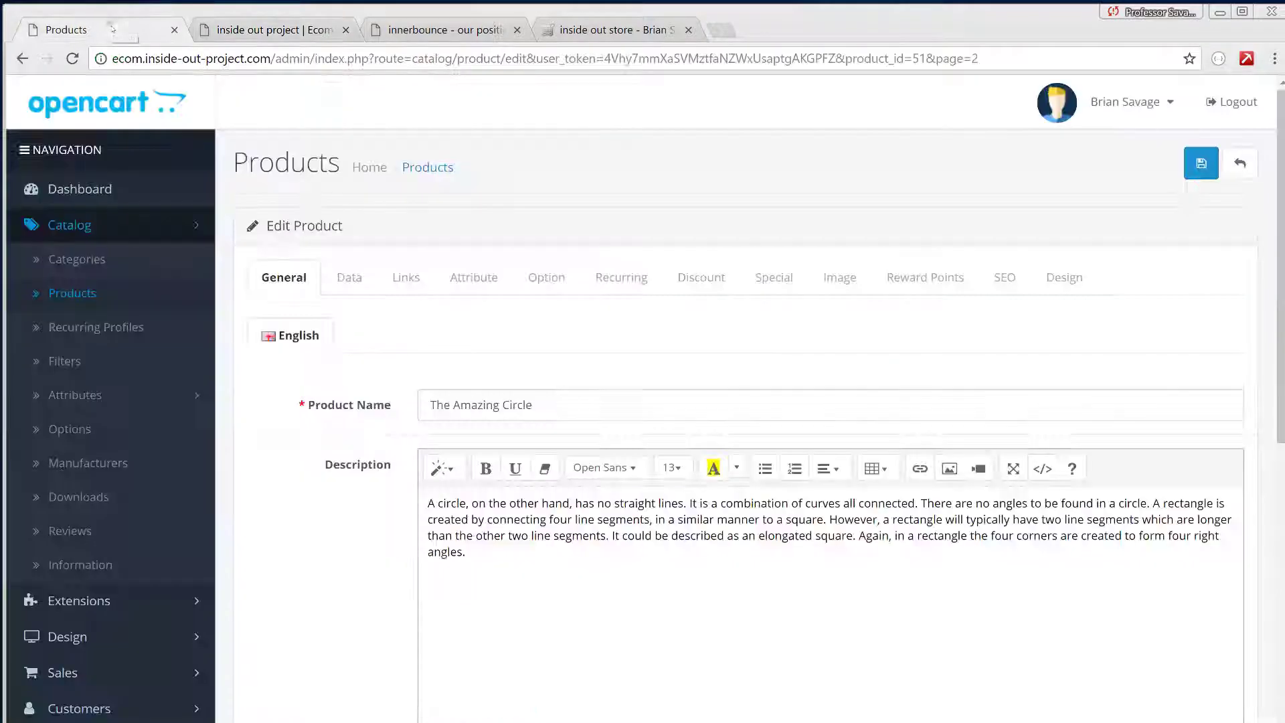
double_click(525, 405)
key("ctrl+v")
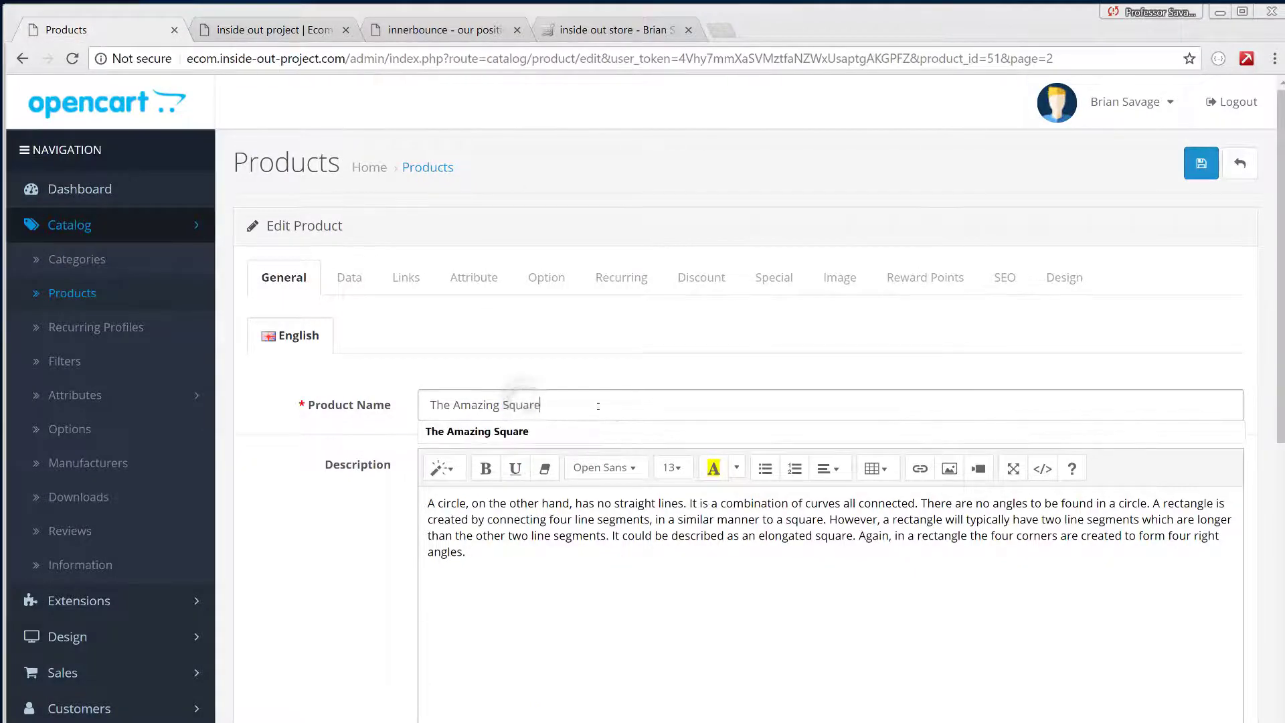
- Replace "Circle" with "Square" in the product's meta tag title and meta tag description
scroll(341, 412, "down", 4)
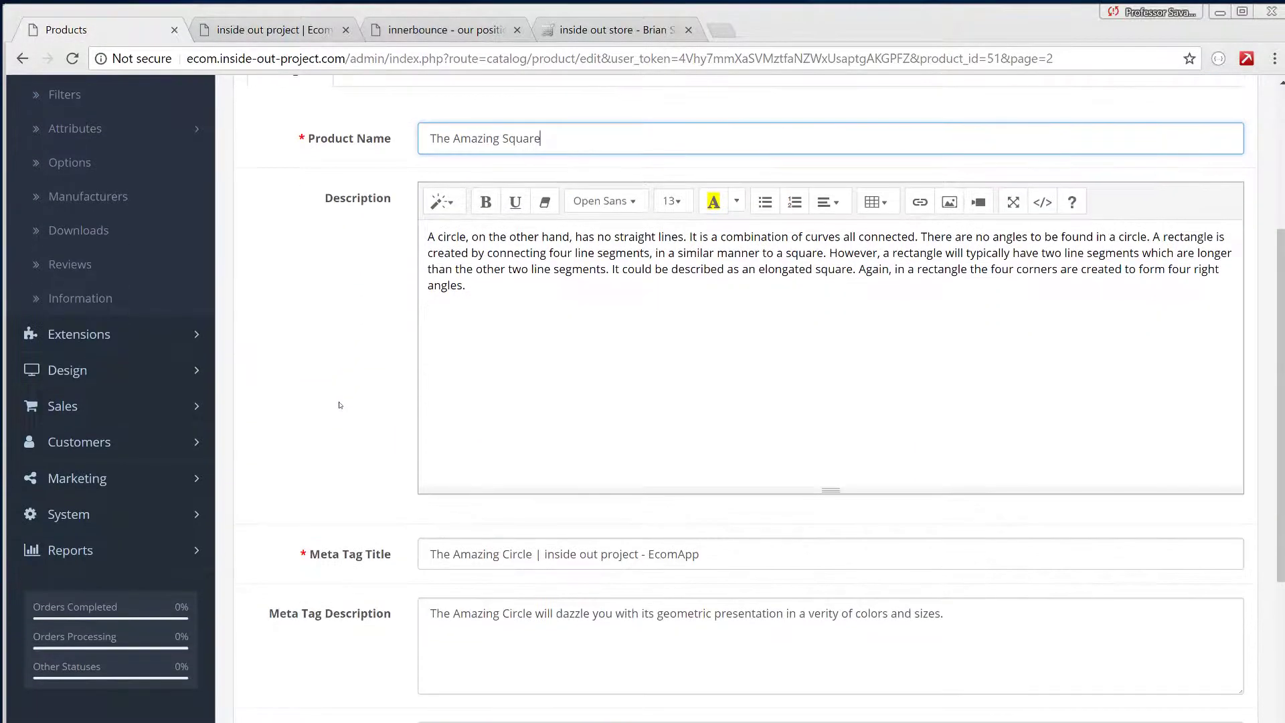
scroll(503, 478, "down", 1)
double_click(513, 466)
key("ctrl+v")
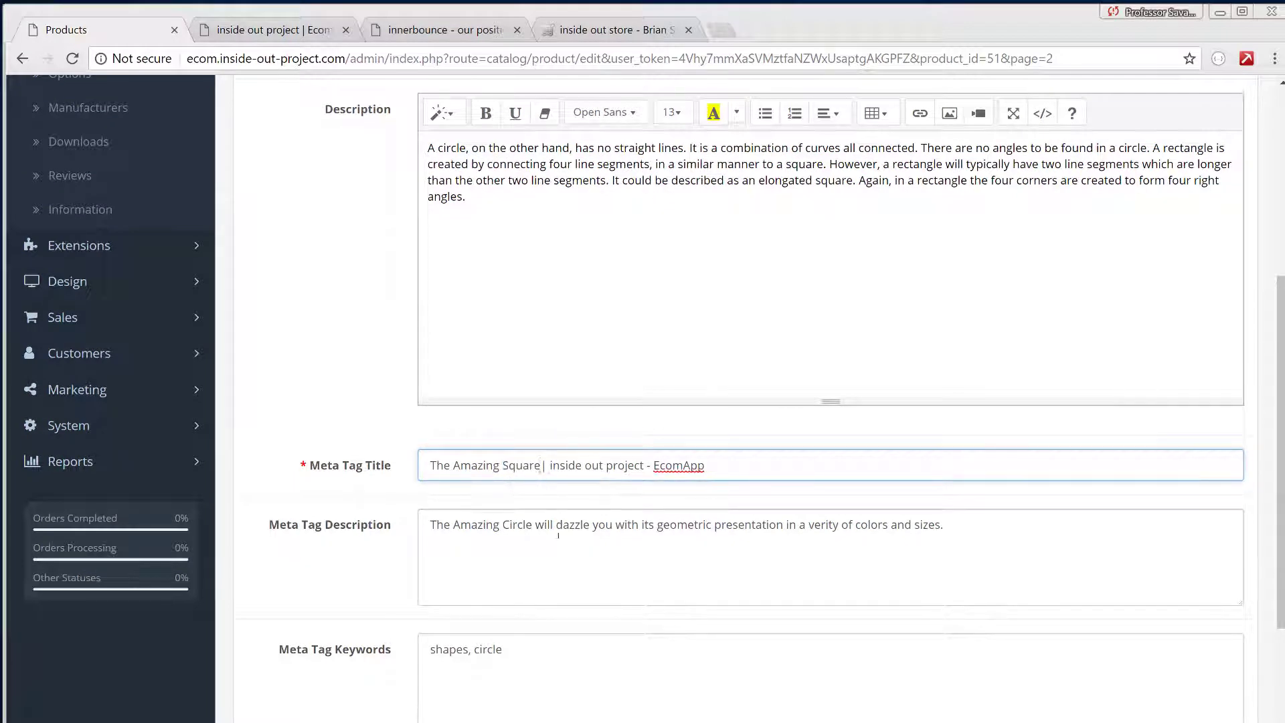
double_click(517, 526)
key("ctrl+v")
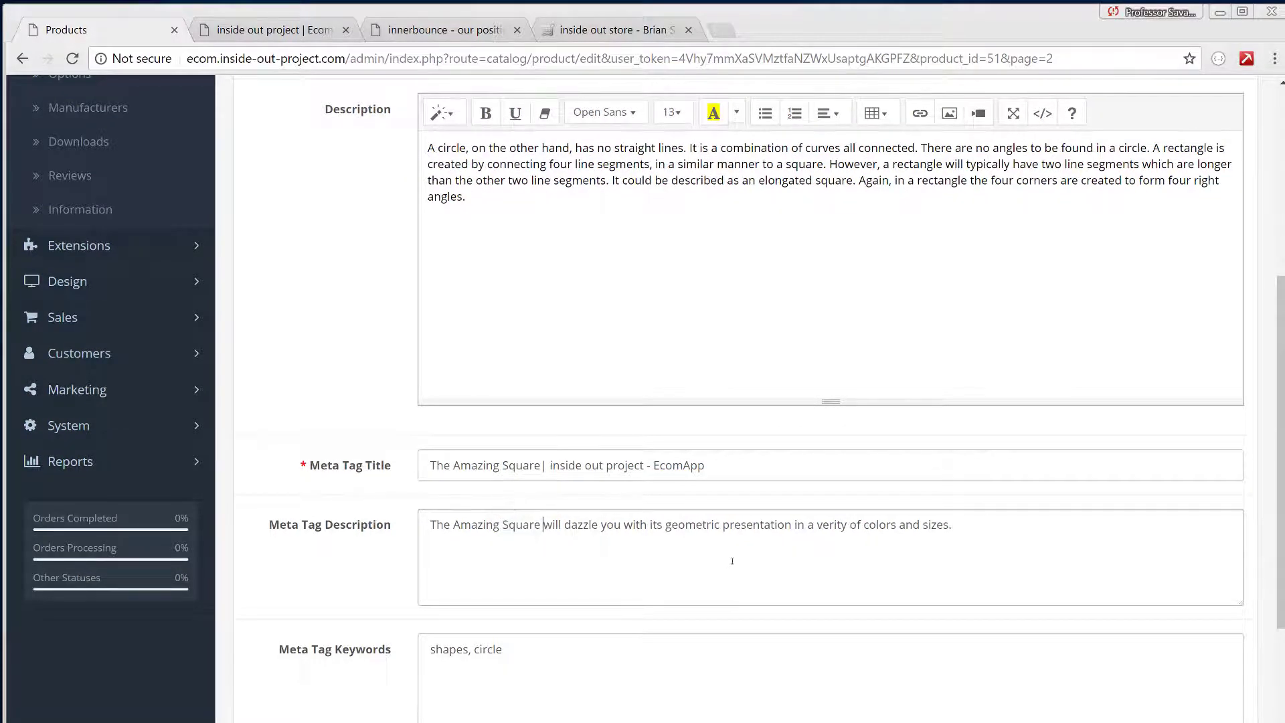
- Set both the meta tag keywords and the product tags to "shapes, square"
scroll(733, 561, "down", 1)
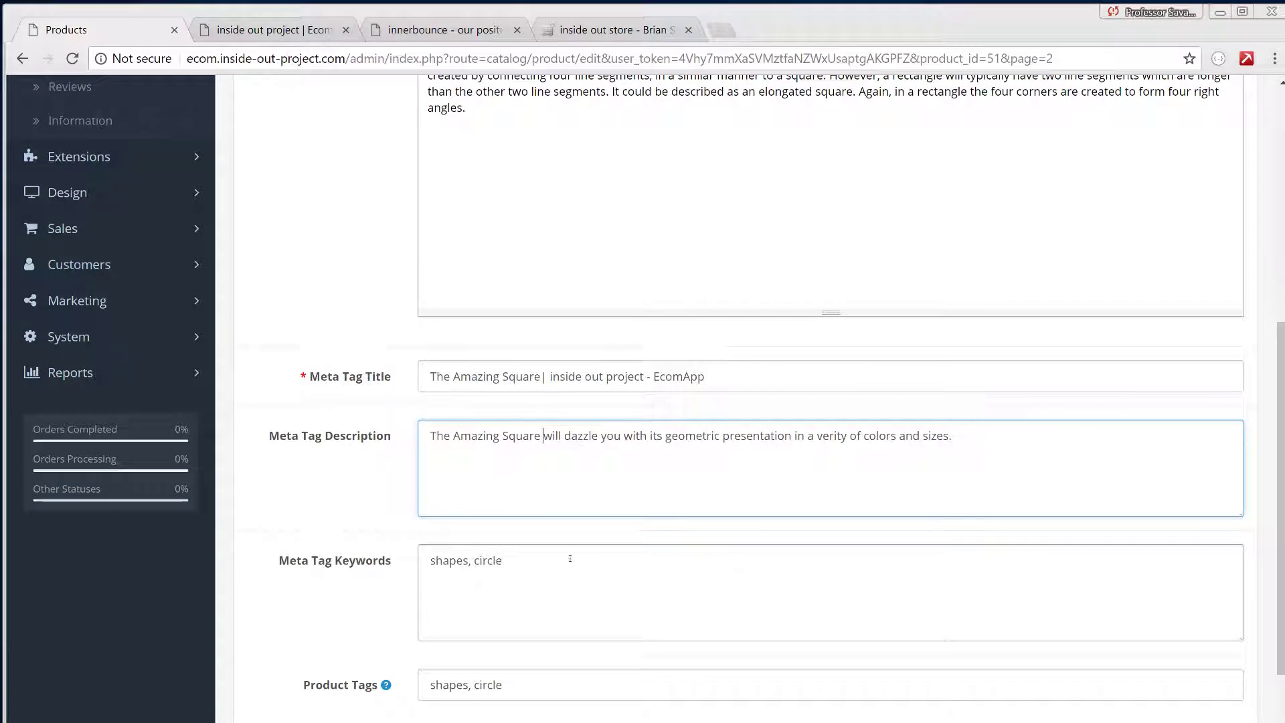
double_click(488, 561)
key("ctrl+v")
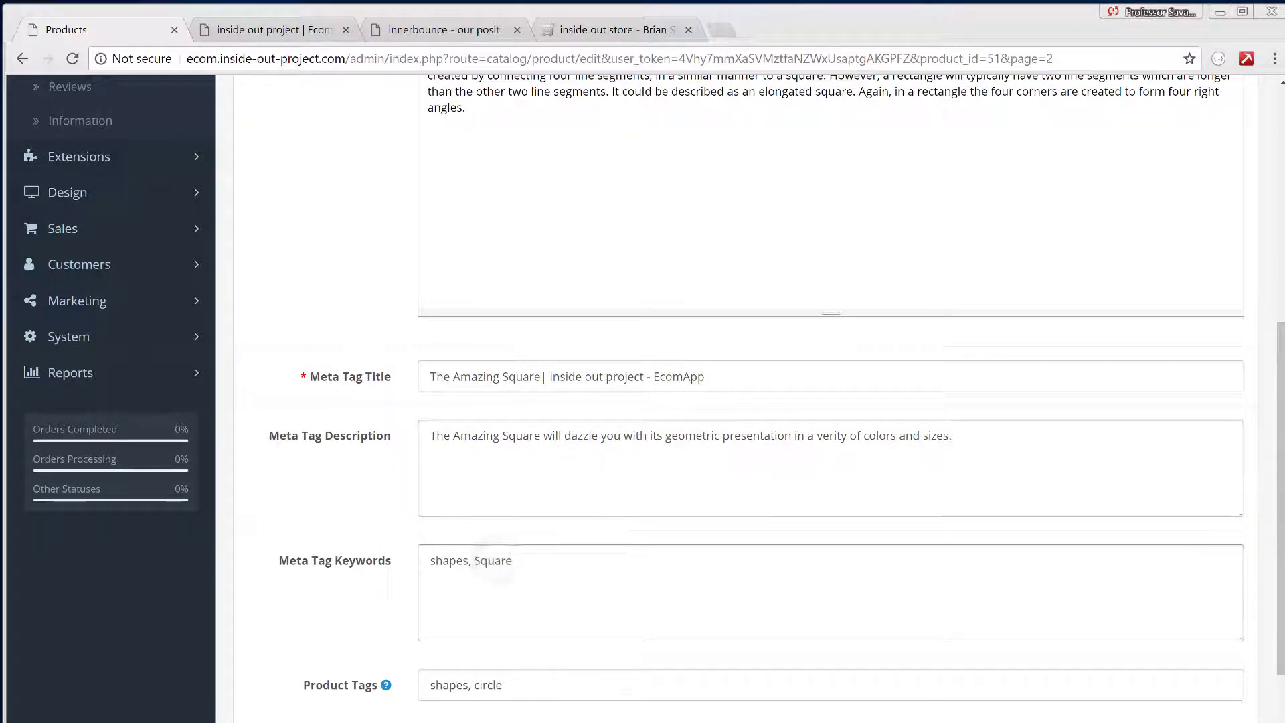
double_click(481, 562)
key("ctrl+c")
double_click(487, 685)
key("ctrl+v")
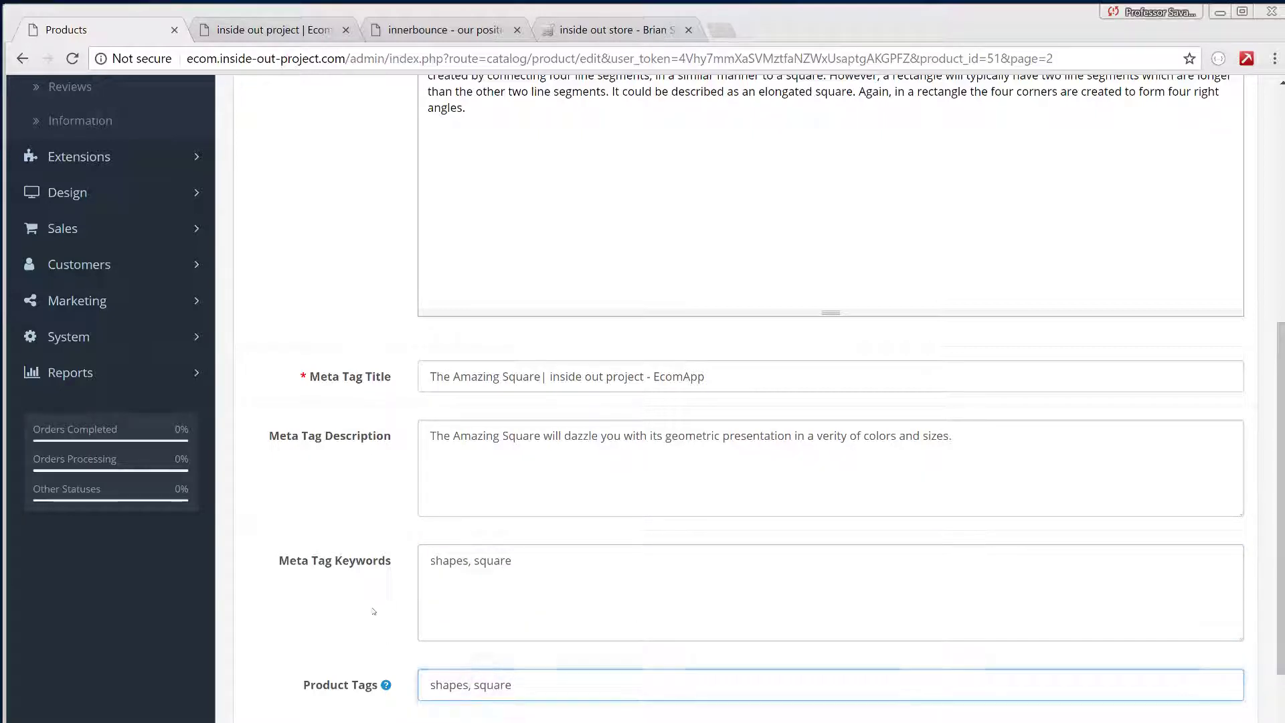
left_click(365, 600)
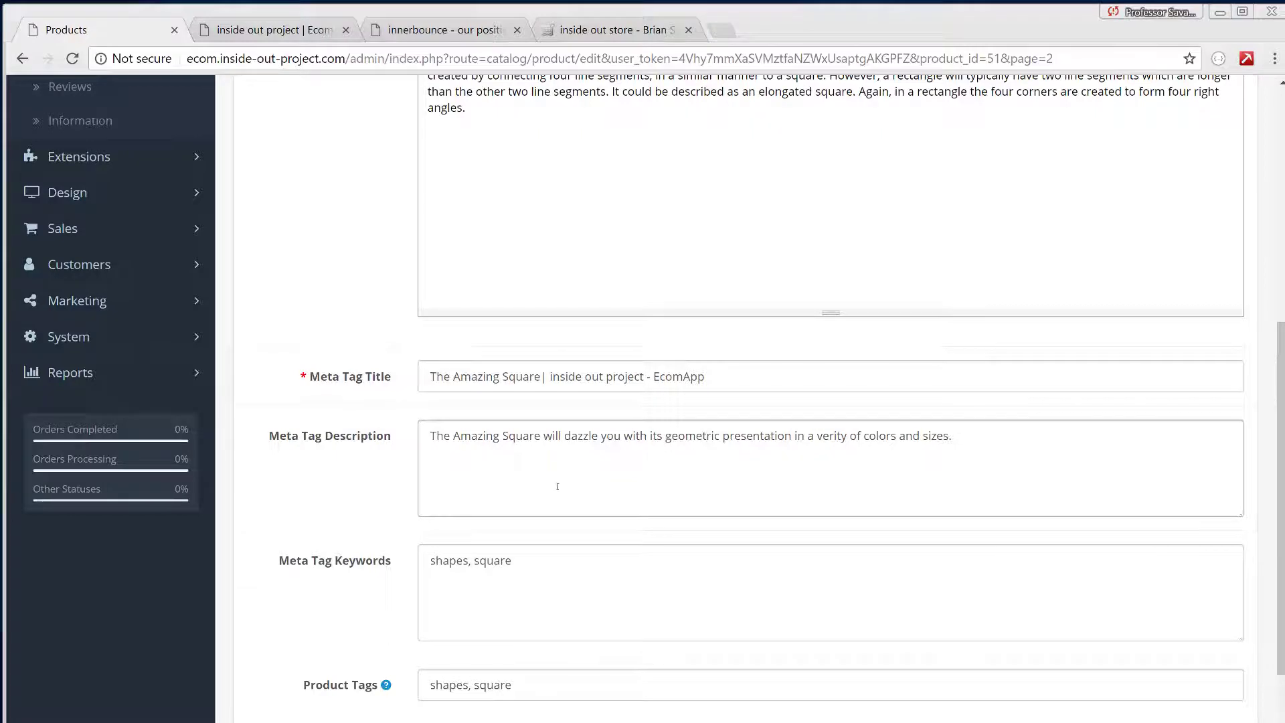
scroll(557, 487, "up", 1)
scroll(605, 533, "up", 1)
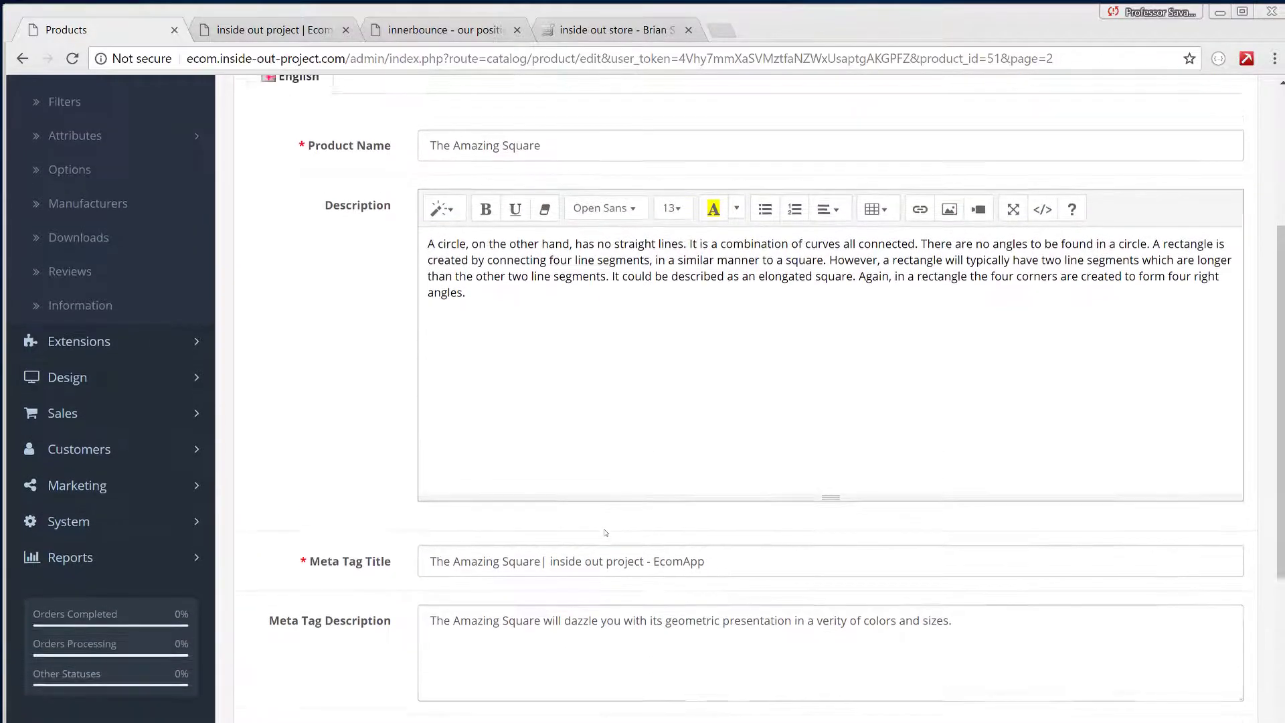
- Replace the product description's source text with The Amazing Square's description copied from the change log
scroll(606, 533, "up", 1)
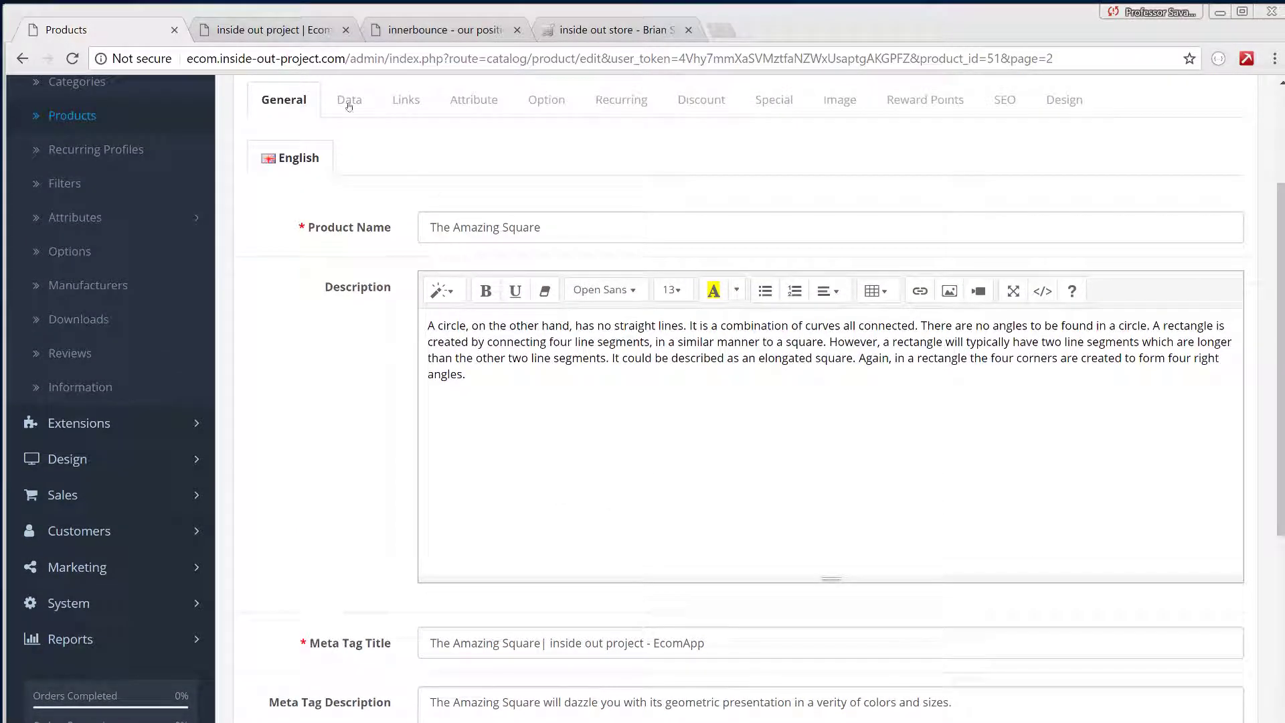
left_click(299, 32)
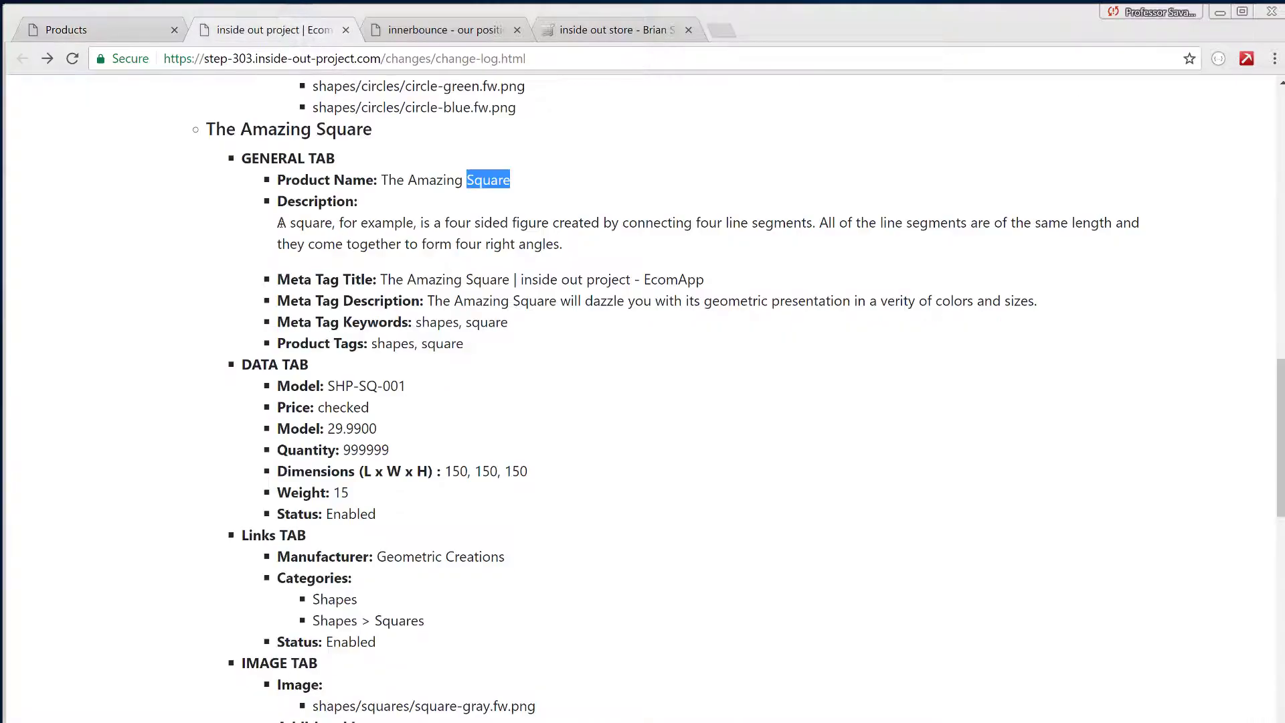
left_click_drag(279, 223, 578, 259)
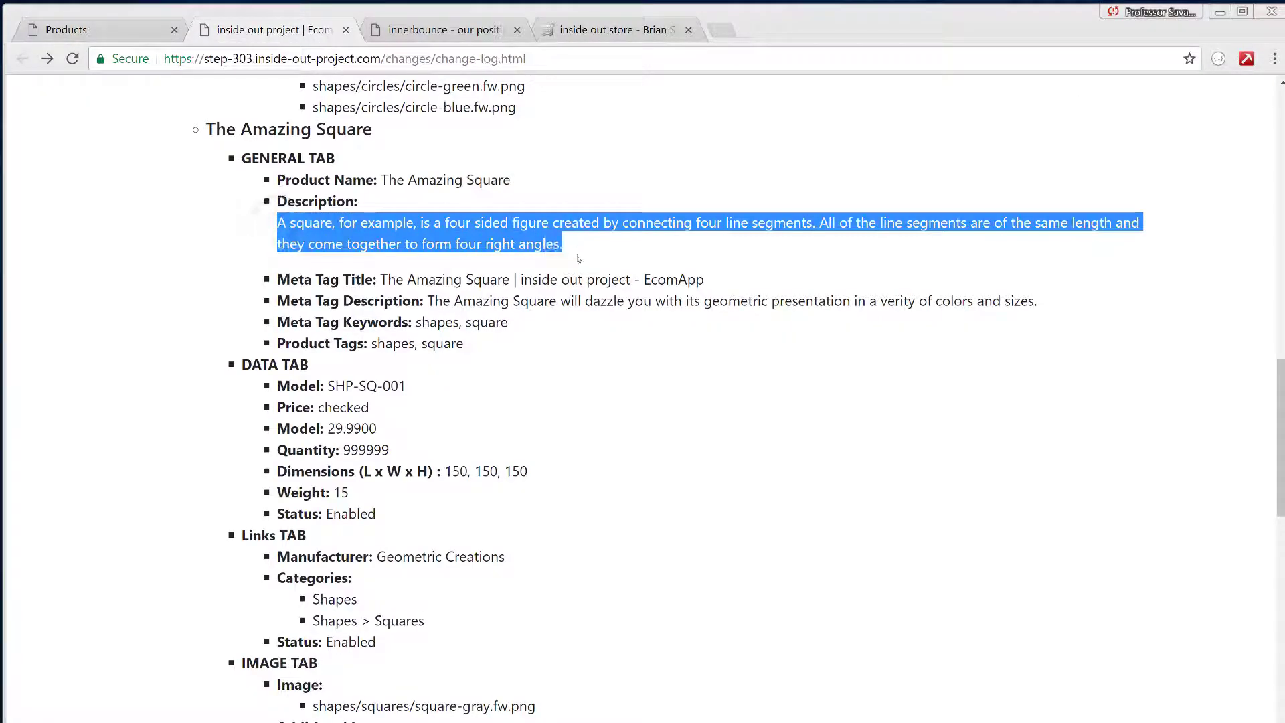
left_click(139, 30)
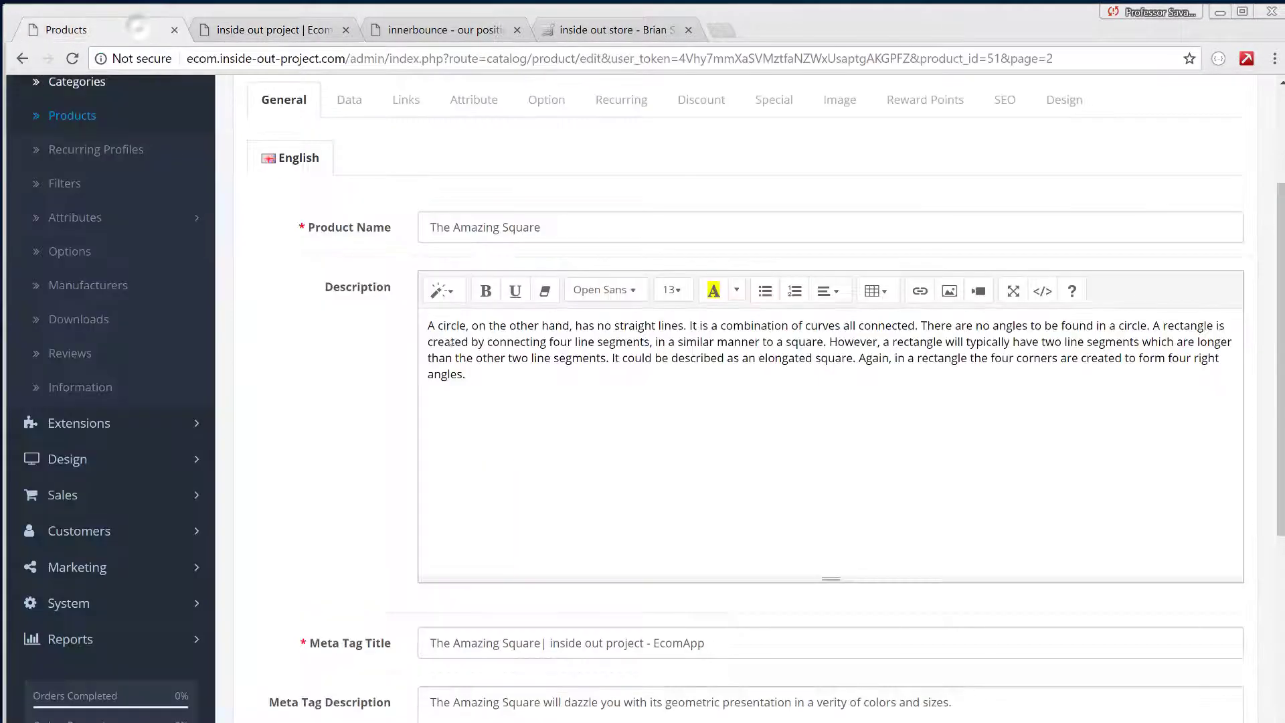
left_click(1043, 291)
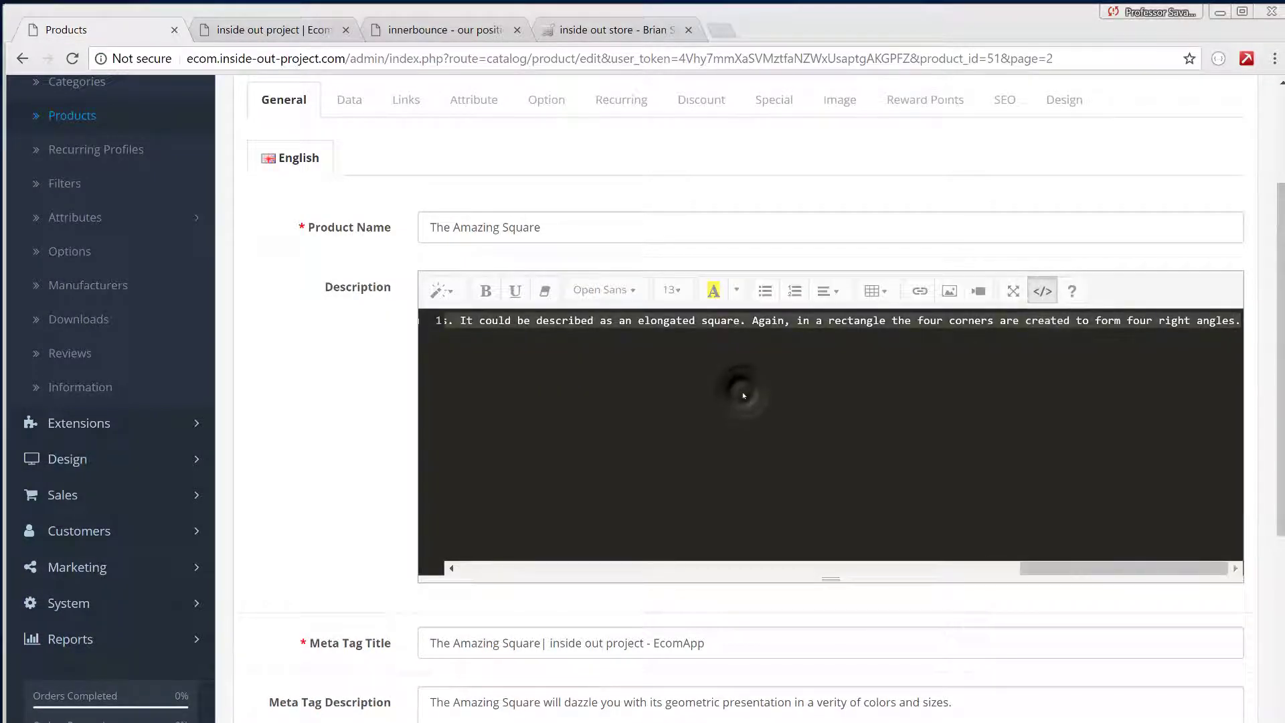
key("ctrl+v")
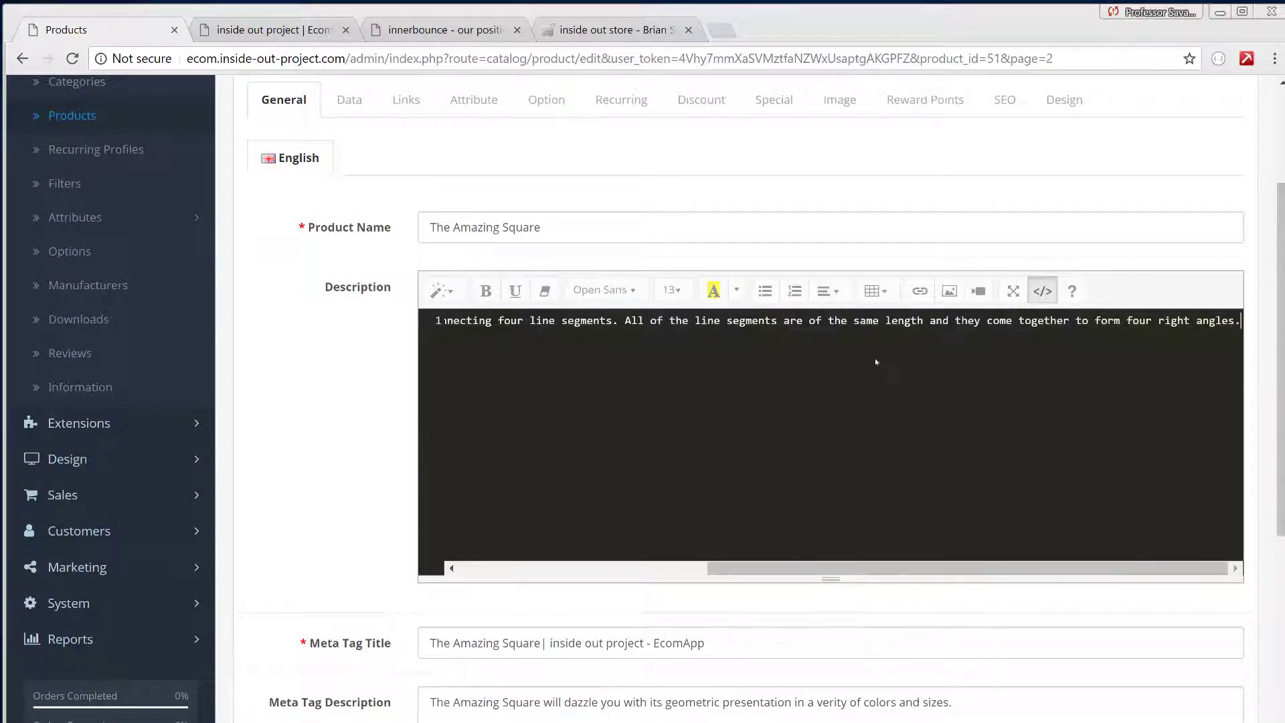
left_click(1042, 295)
left_click(568, 418)
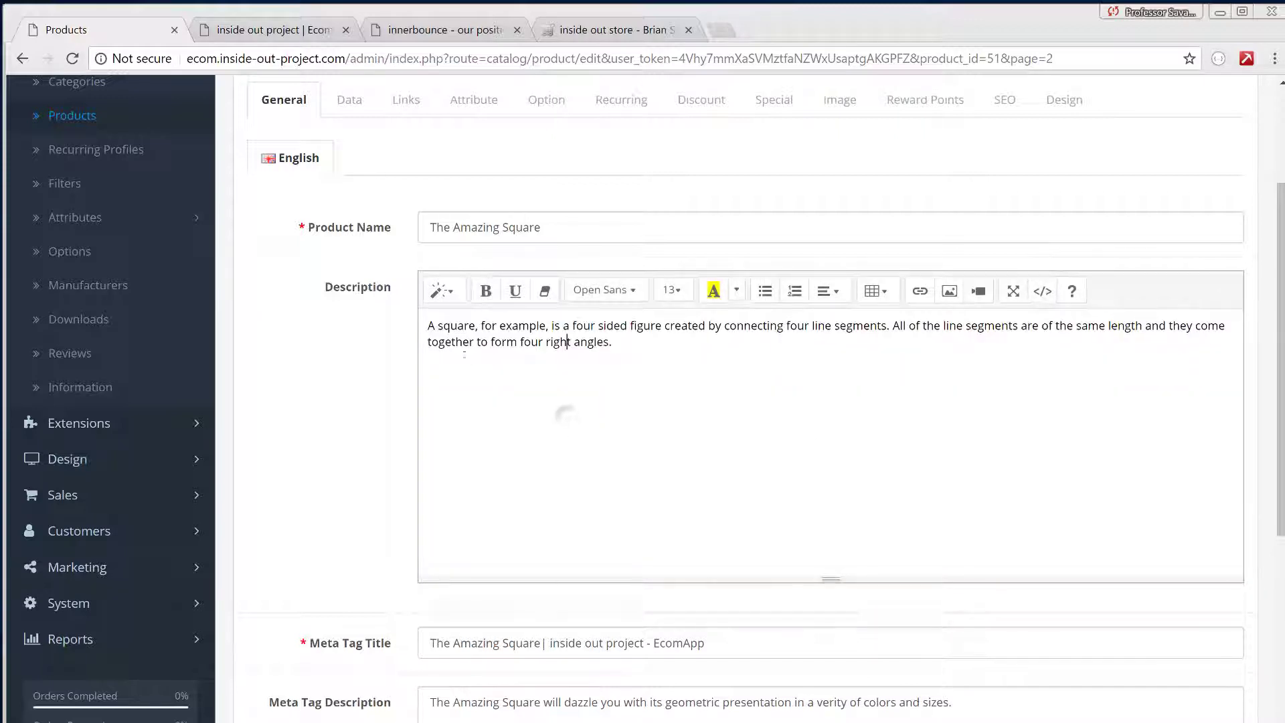
double_click(464, 328)
left_click(495, 454)
- Set the product's model to SHP-SQ-001, copying the code from The Amazing Square entry in the change log
scroll(321, 396, "up", 1)
left_click(353, 200)
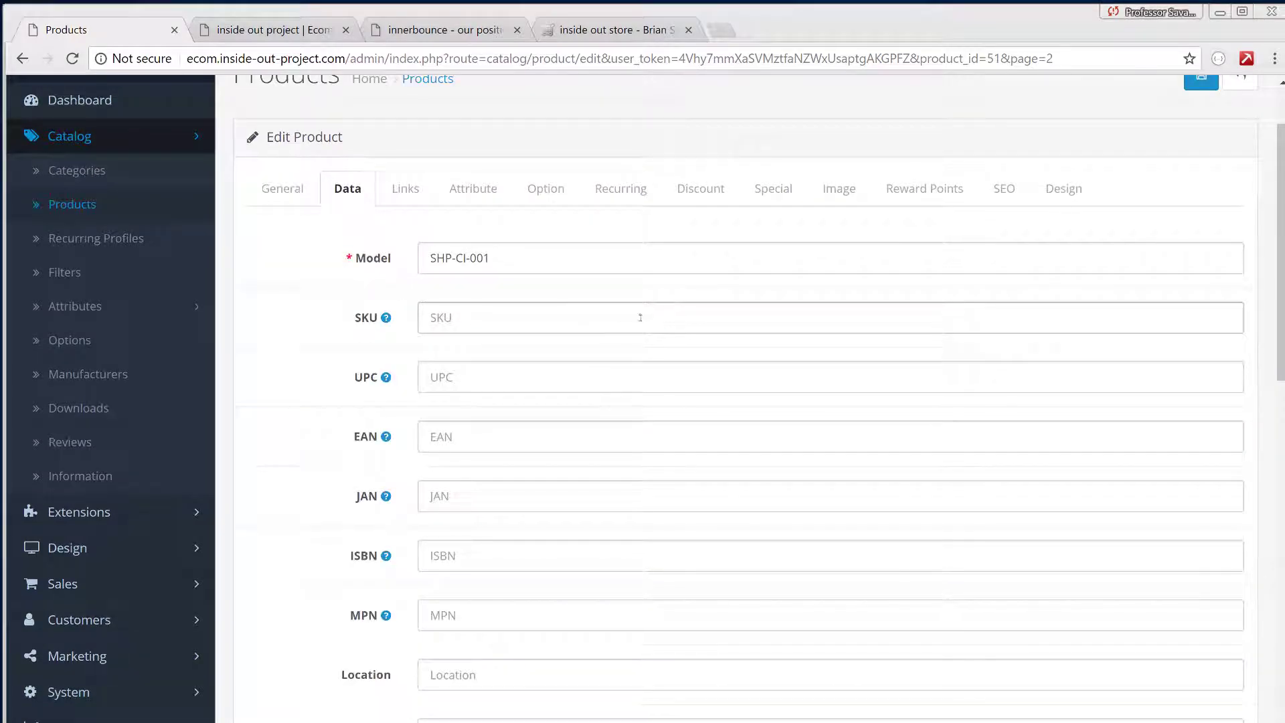
left_click_drag(456, 258, 463, 258)
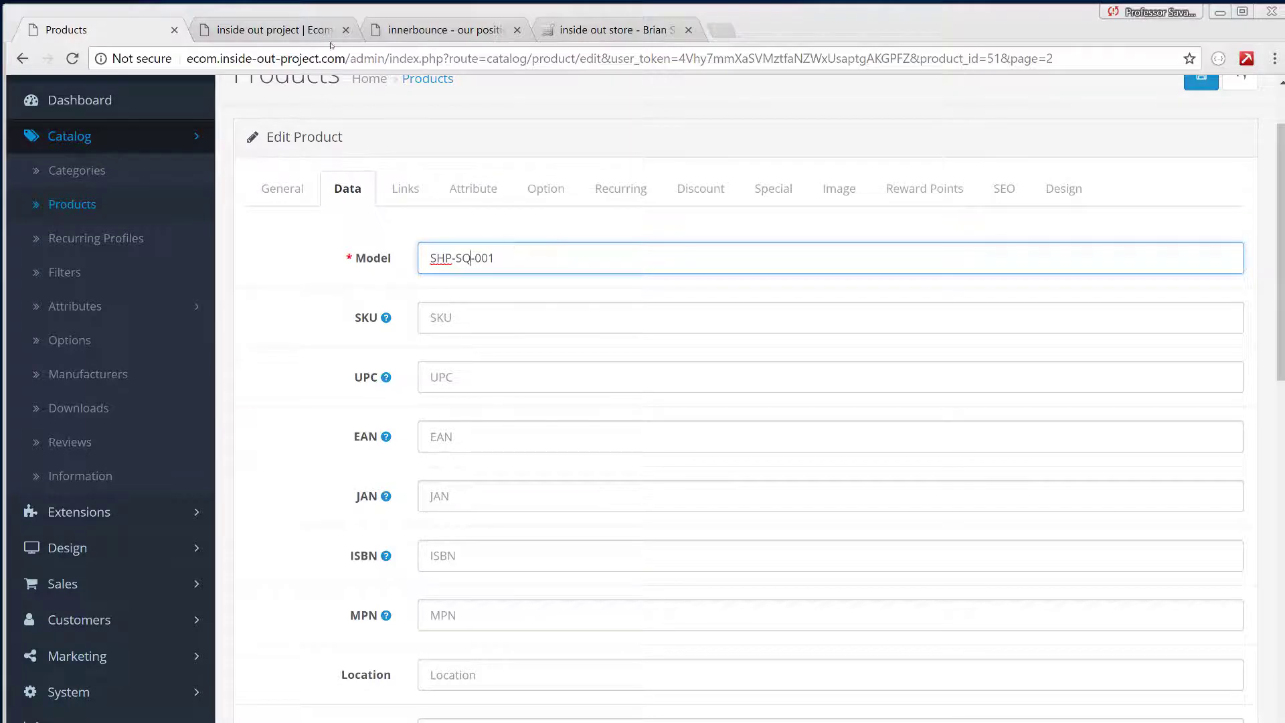
left_click(309, 32)
left_click(373, 396)
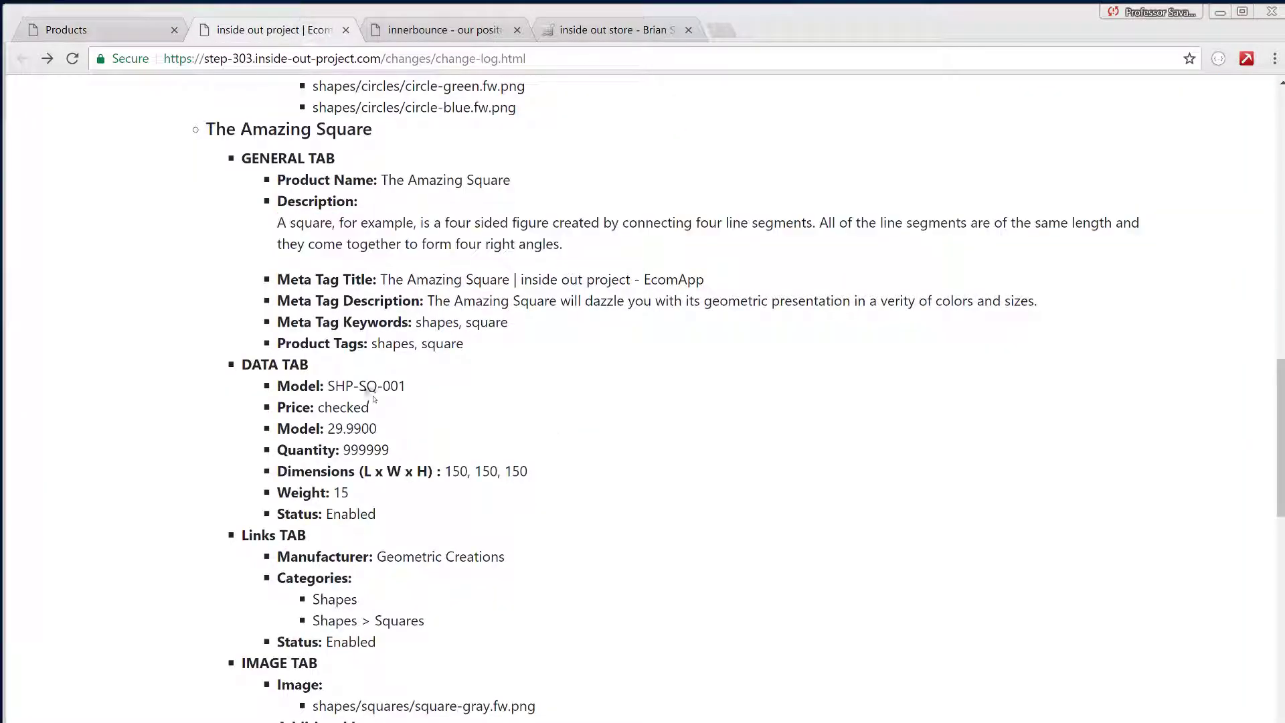
double_click(368, 386)
scroll(499, 300, "down", 1)
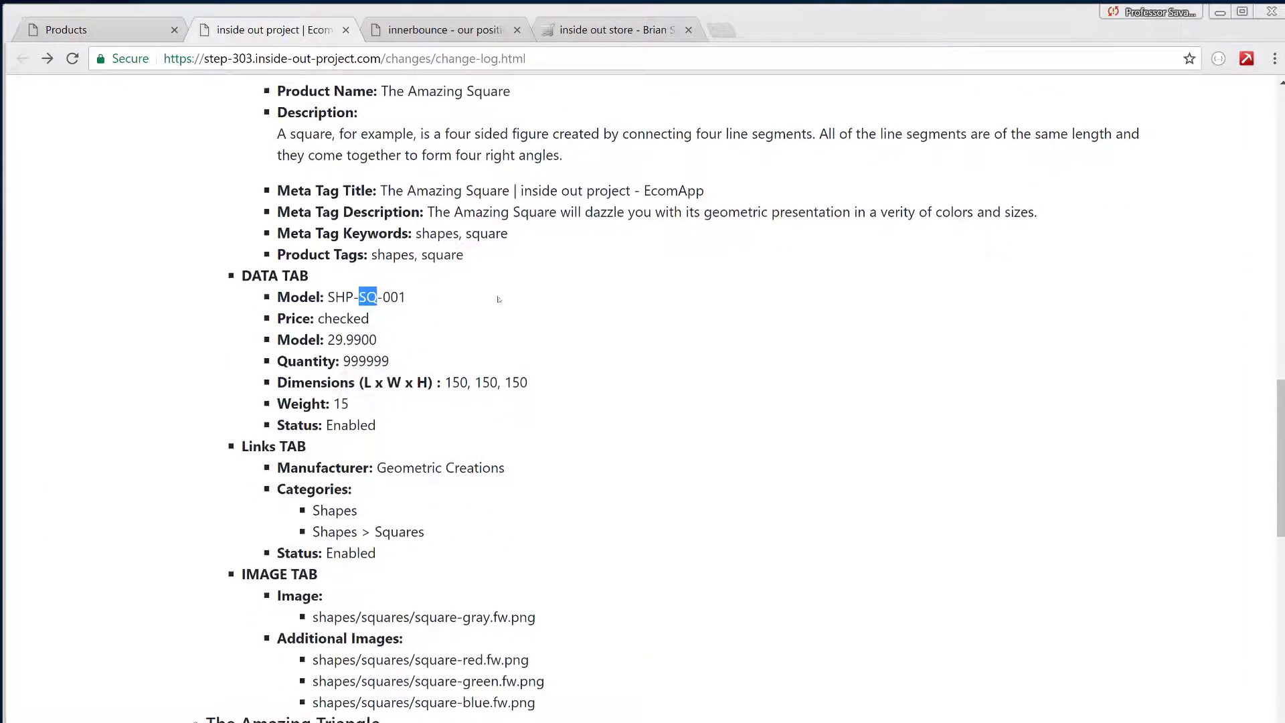
left_click_drag(329, 299, 429, 302)
key("ctrl+c")
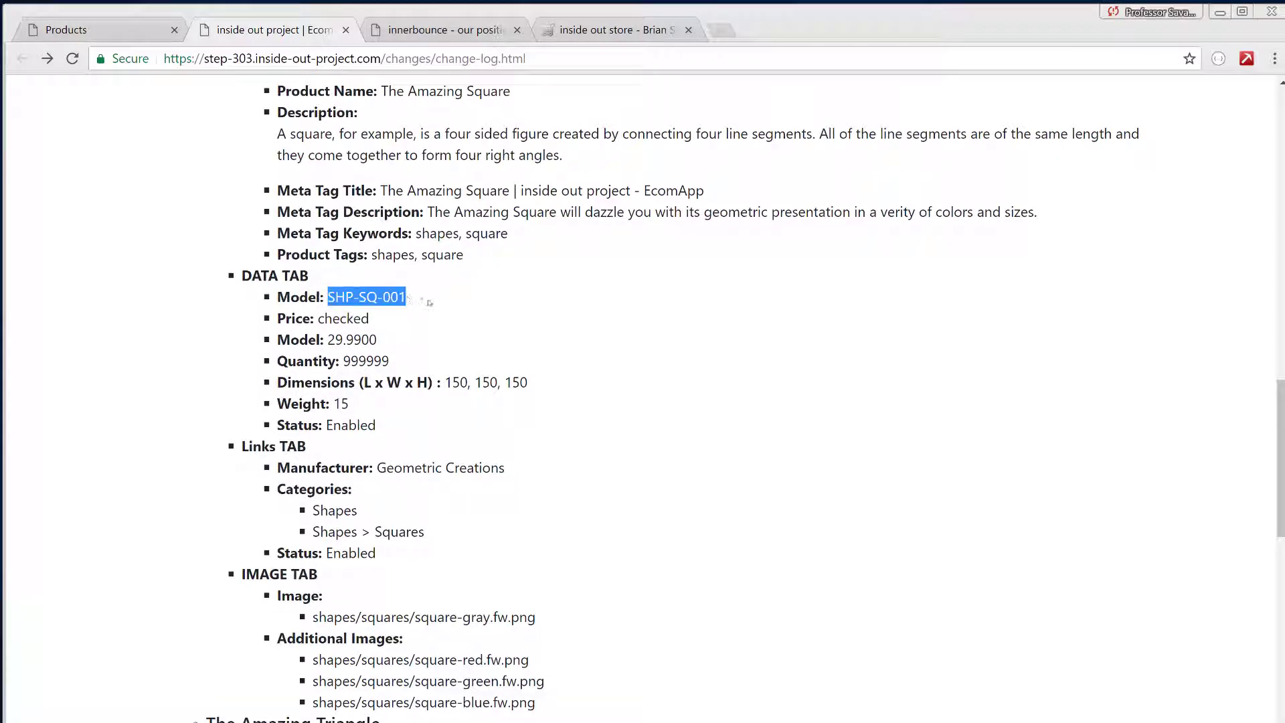
left_click(106, 27)
left_click(352, 261)
key("ctrl+a")
key("ctrl+v")
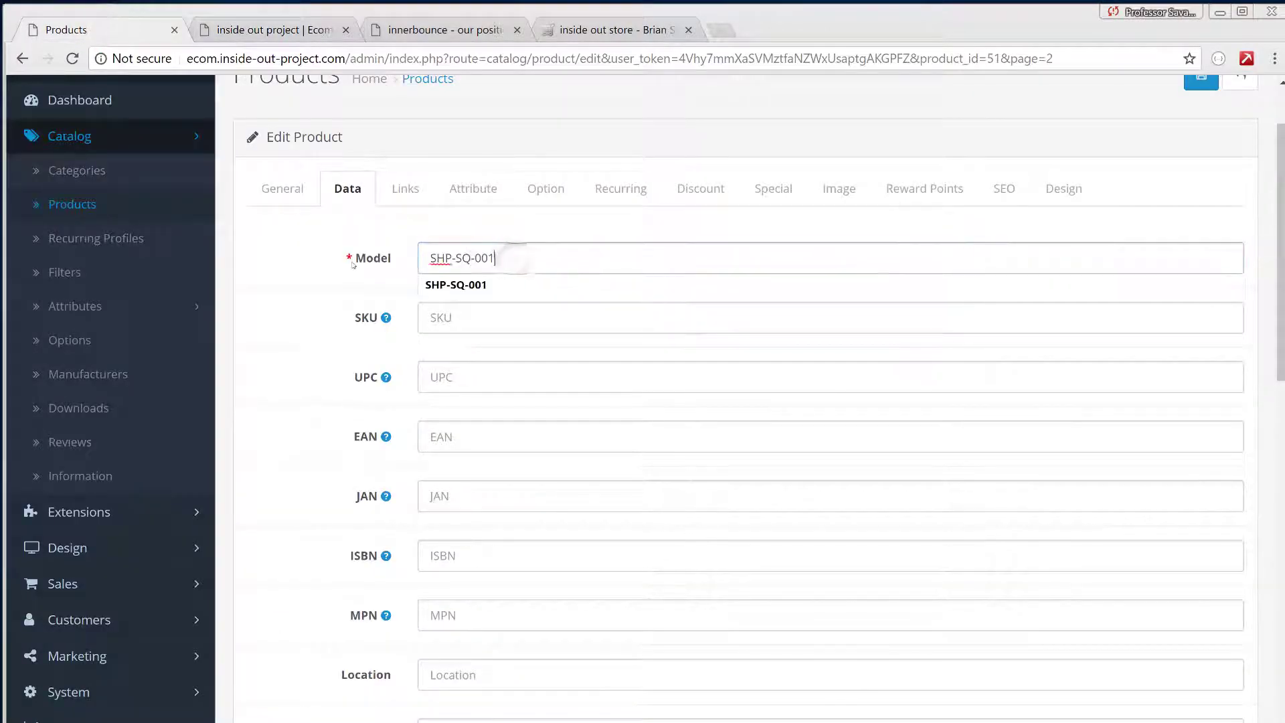
left_click(315, 330)
- Set the product's weight to 15, copied from the change log, and its status to Enabled
scroll(304, 362, "down", 2)
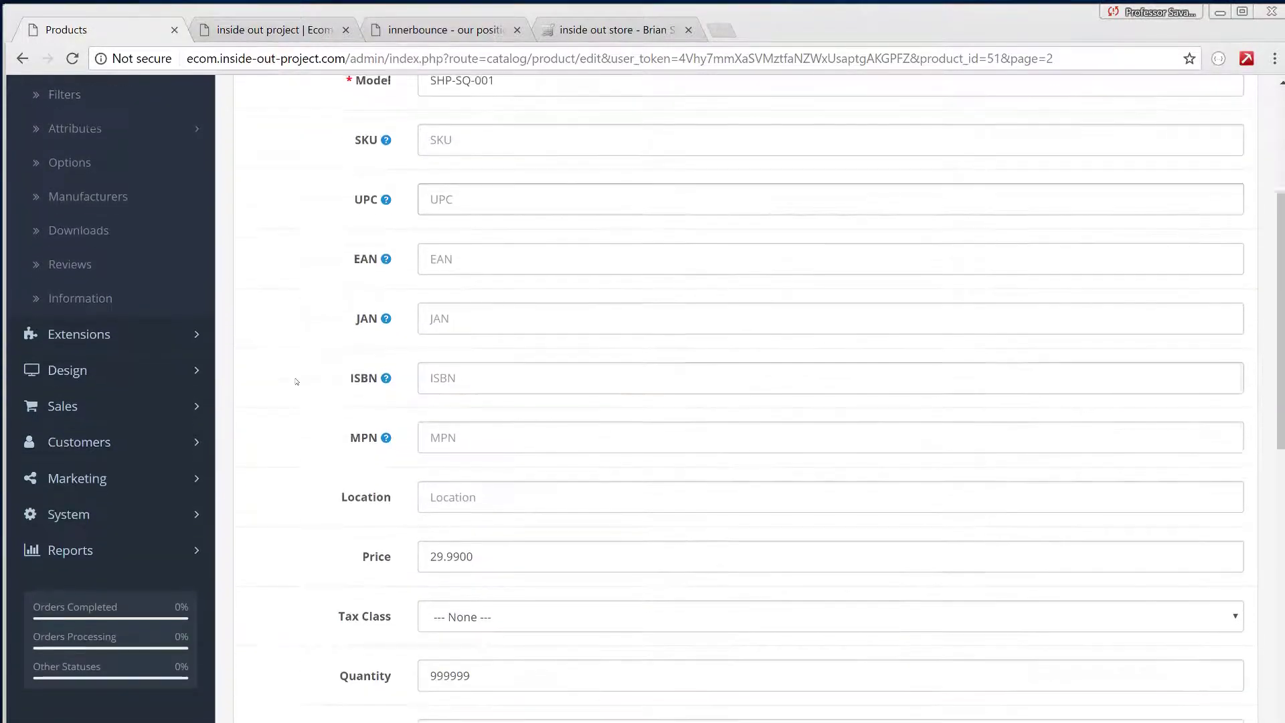
scroll(297, 381, "down", 3)
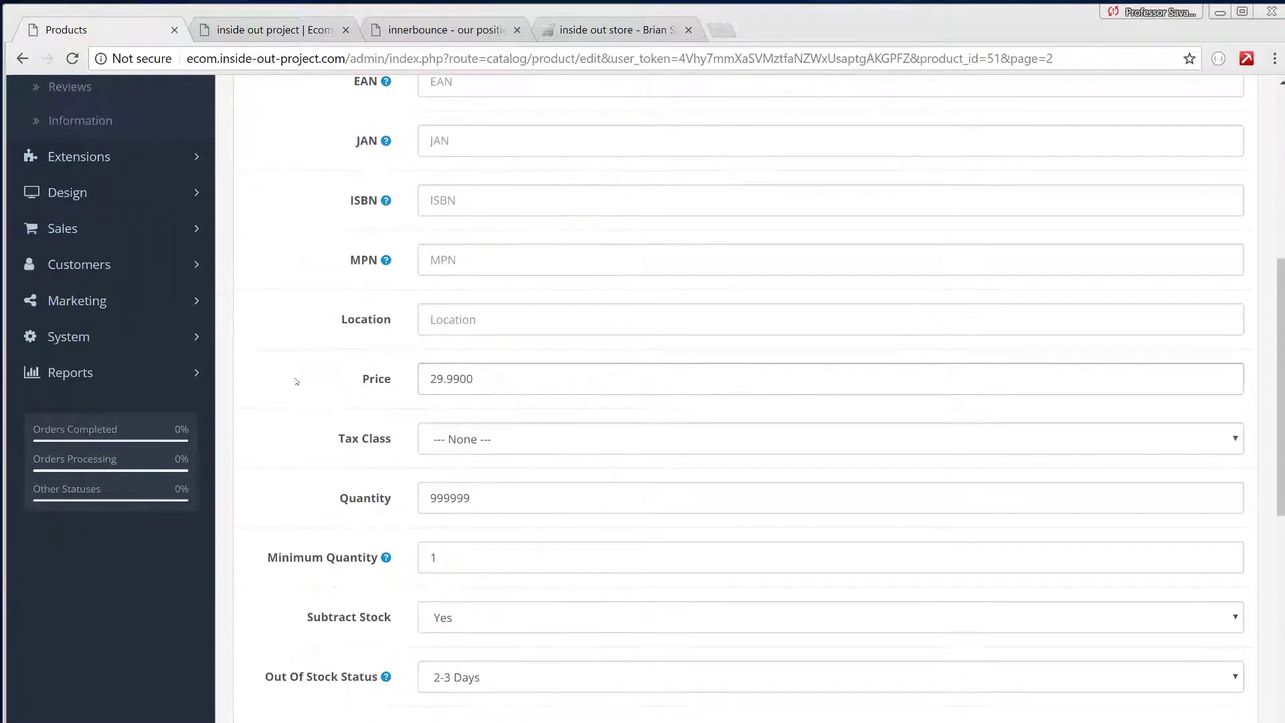
scroll(297, 382, "down", 3)
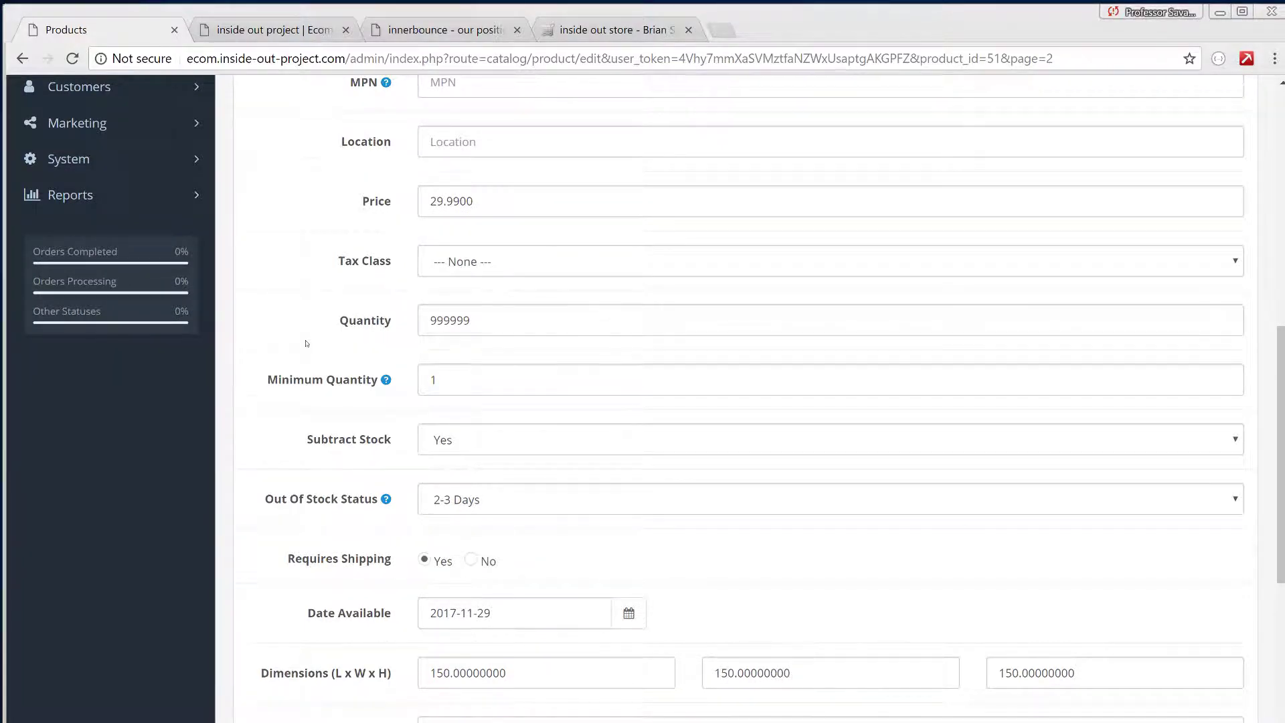
scroll(306, 344, "down", 4)
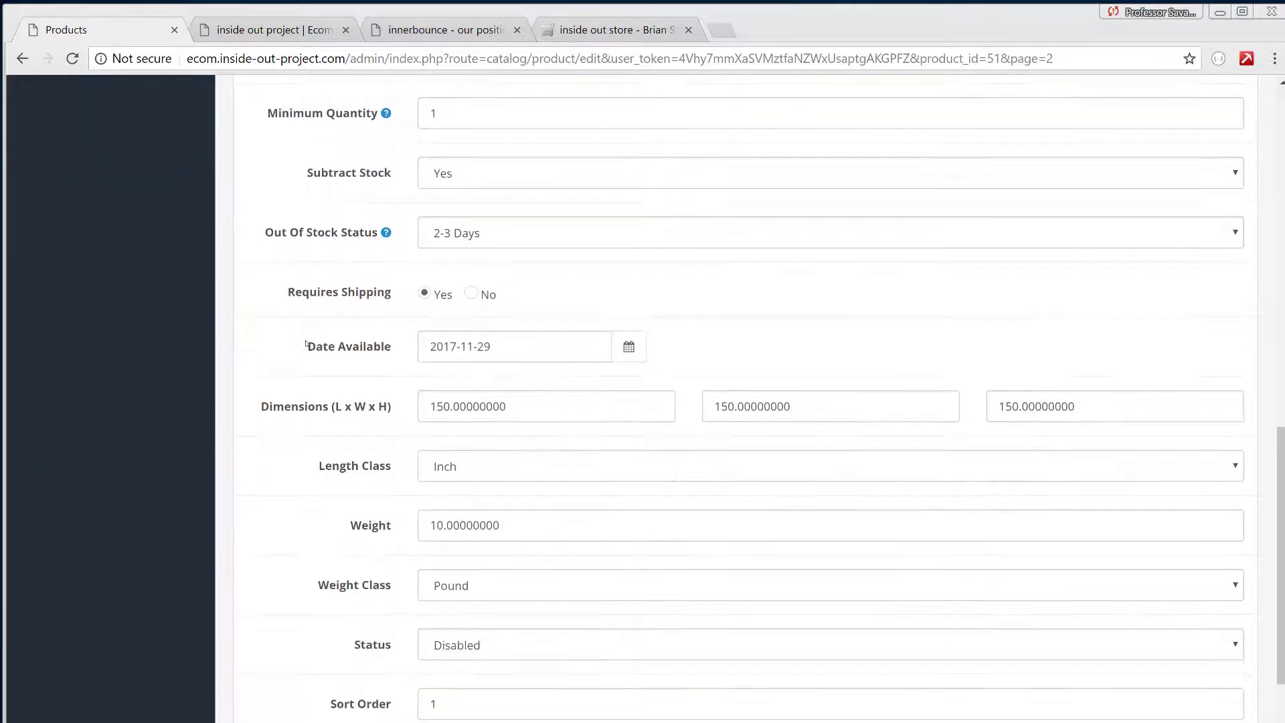
scroll(306, 343, "down", 2)
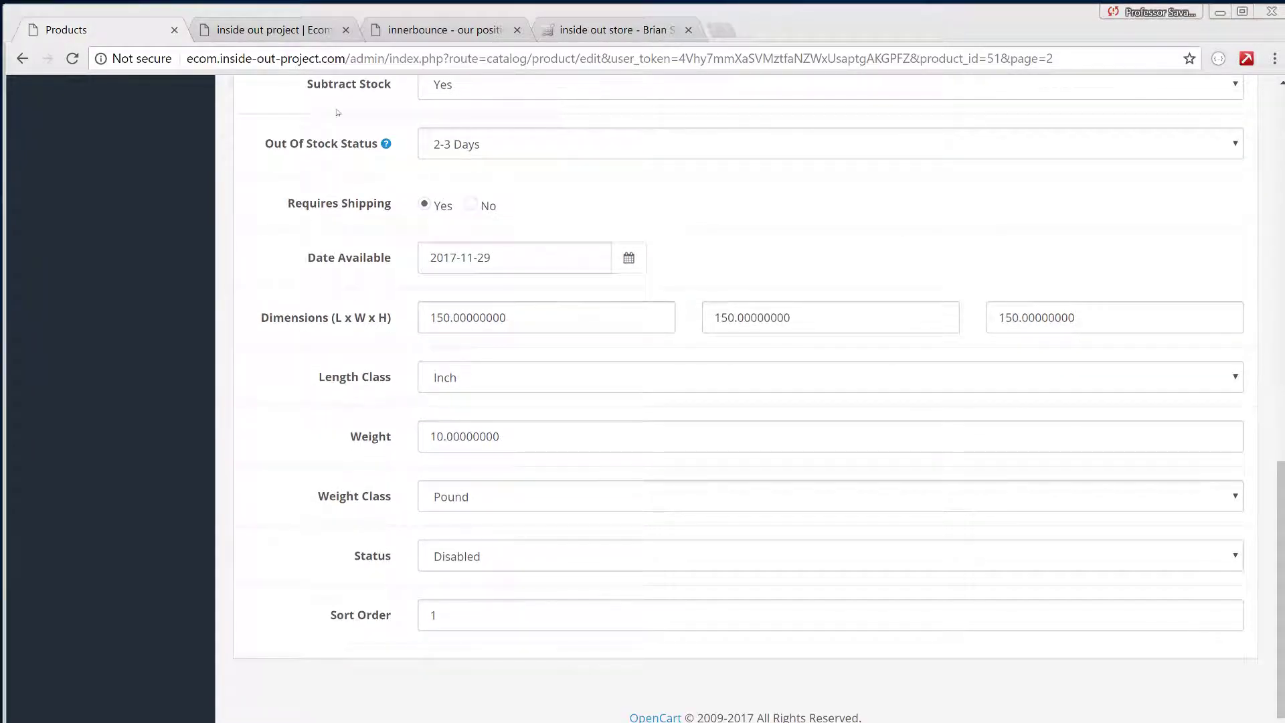
left_click(302, 38)
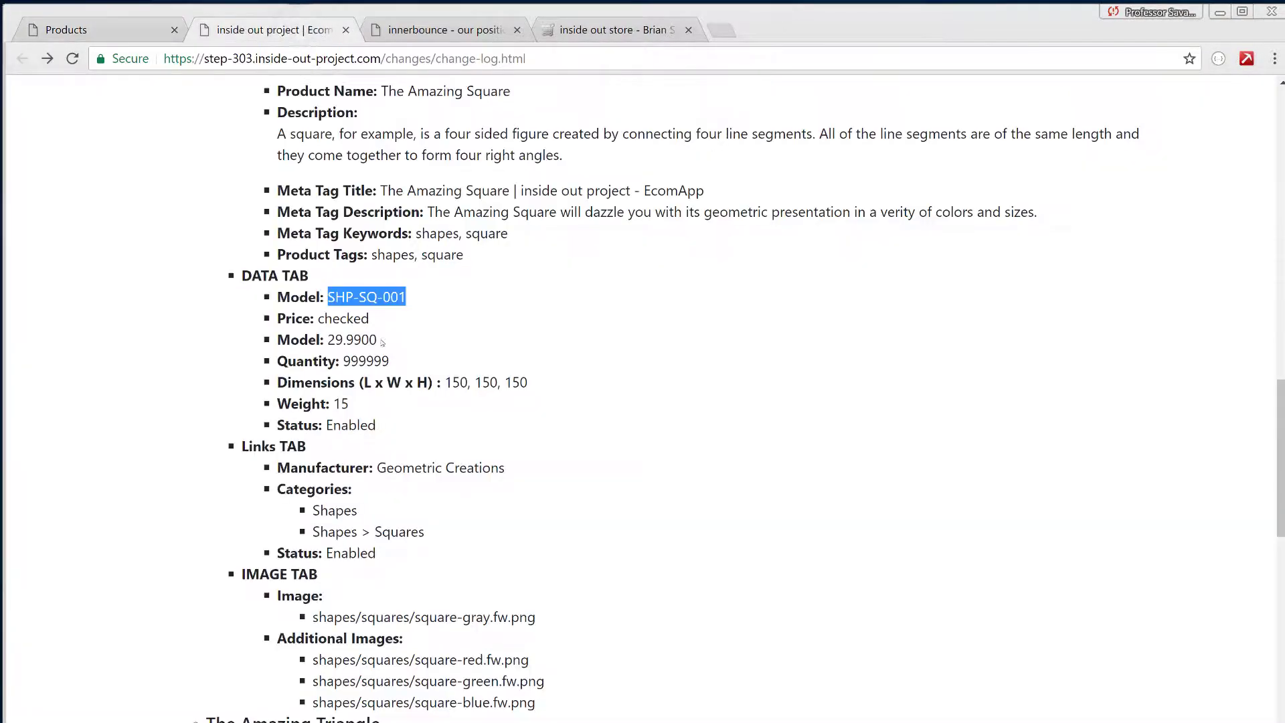
double_click(340, 403)
key("ctrl+c")
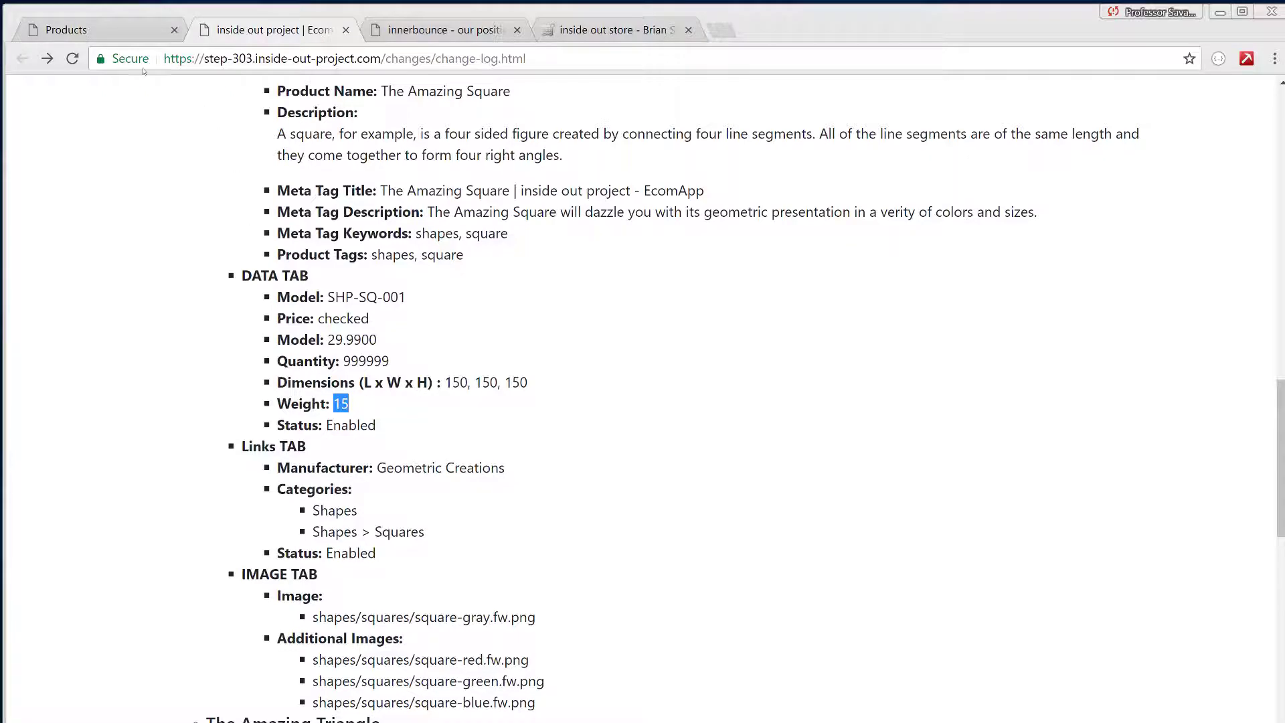
left_click(100, 30)
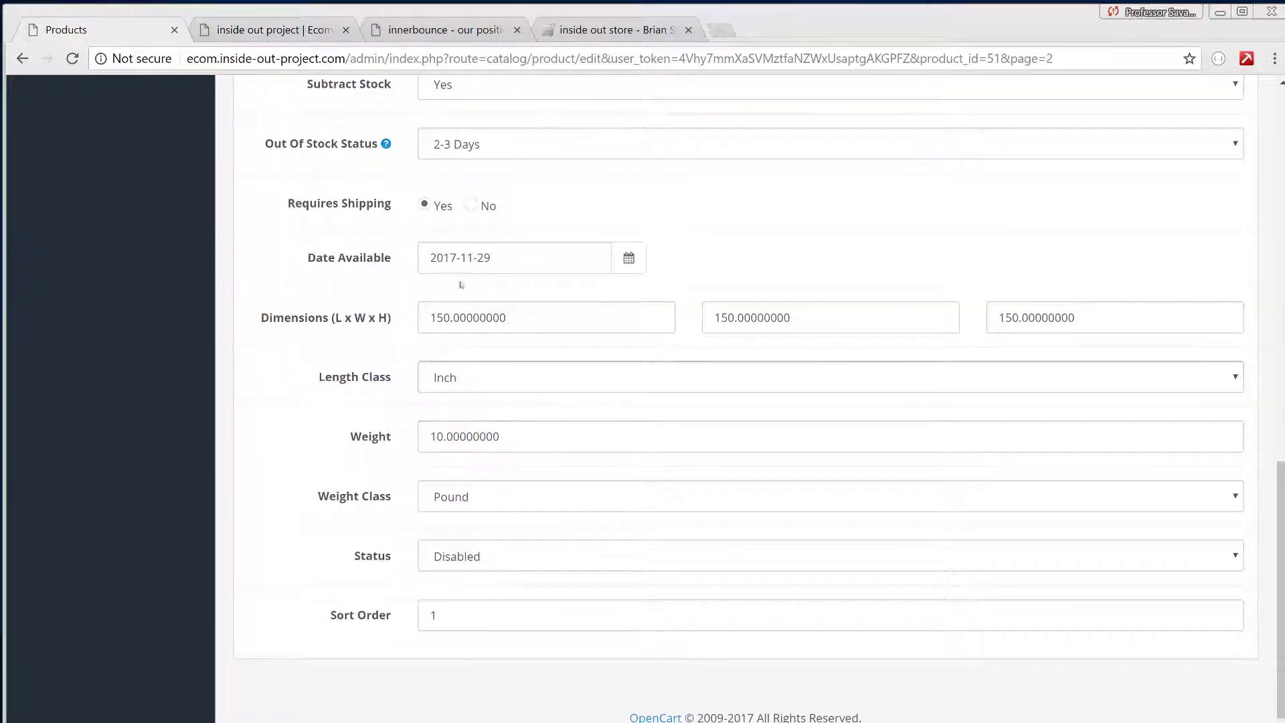
double_click(478, 443)
key("ctrl+v")
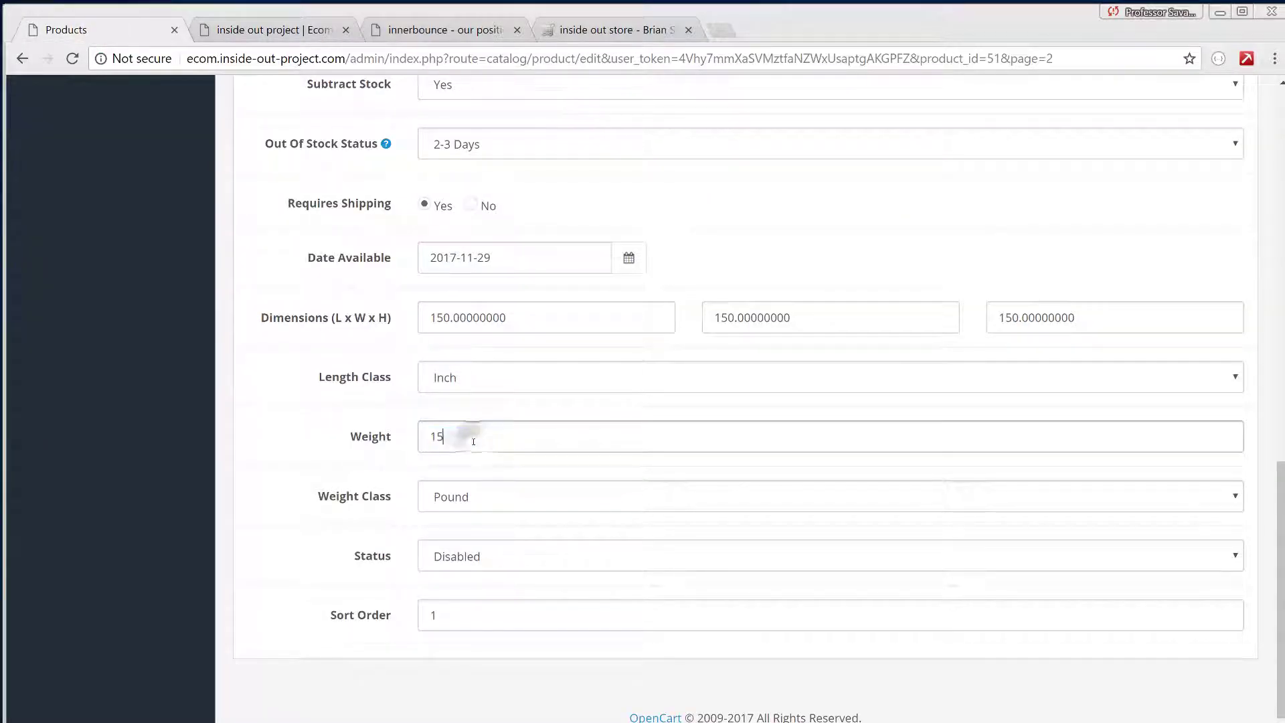
left_click(324, 479)
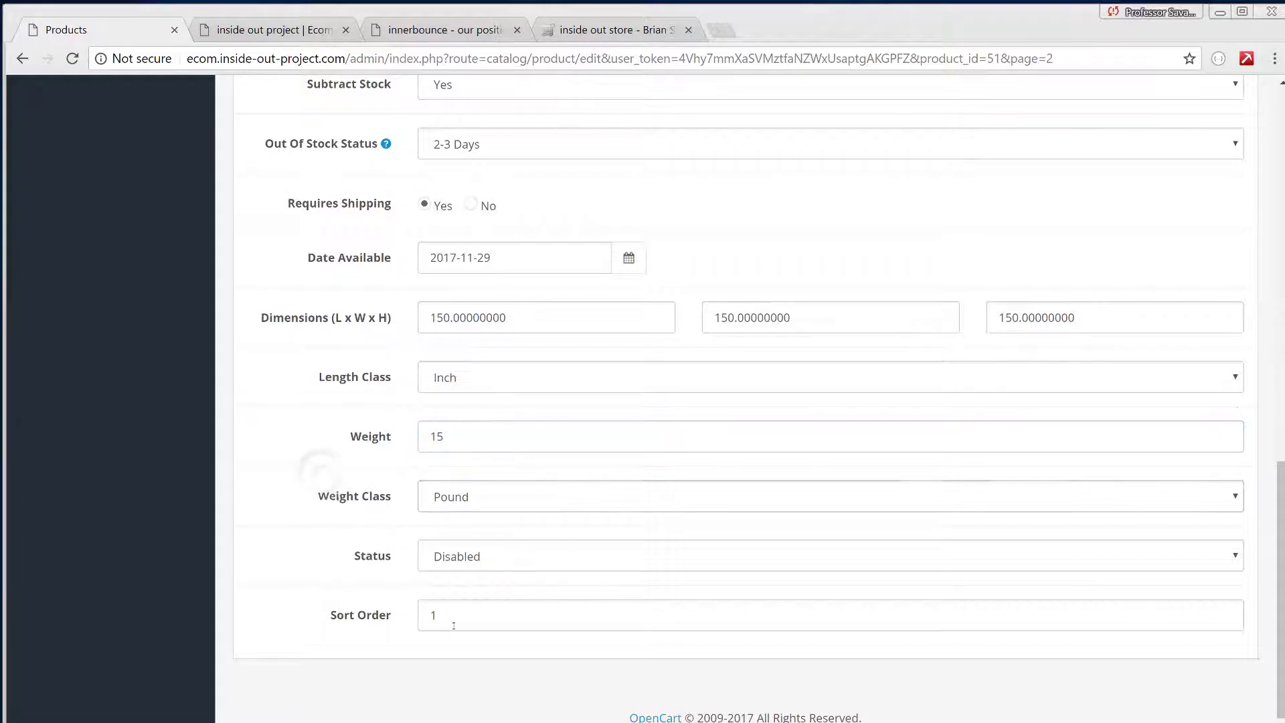
left_click(474, 564)
left_click(470, 585)
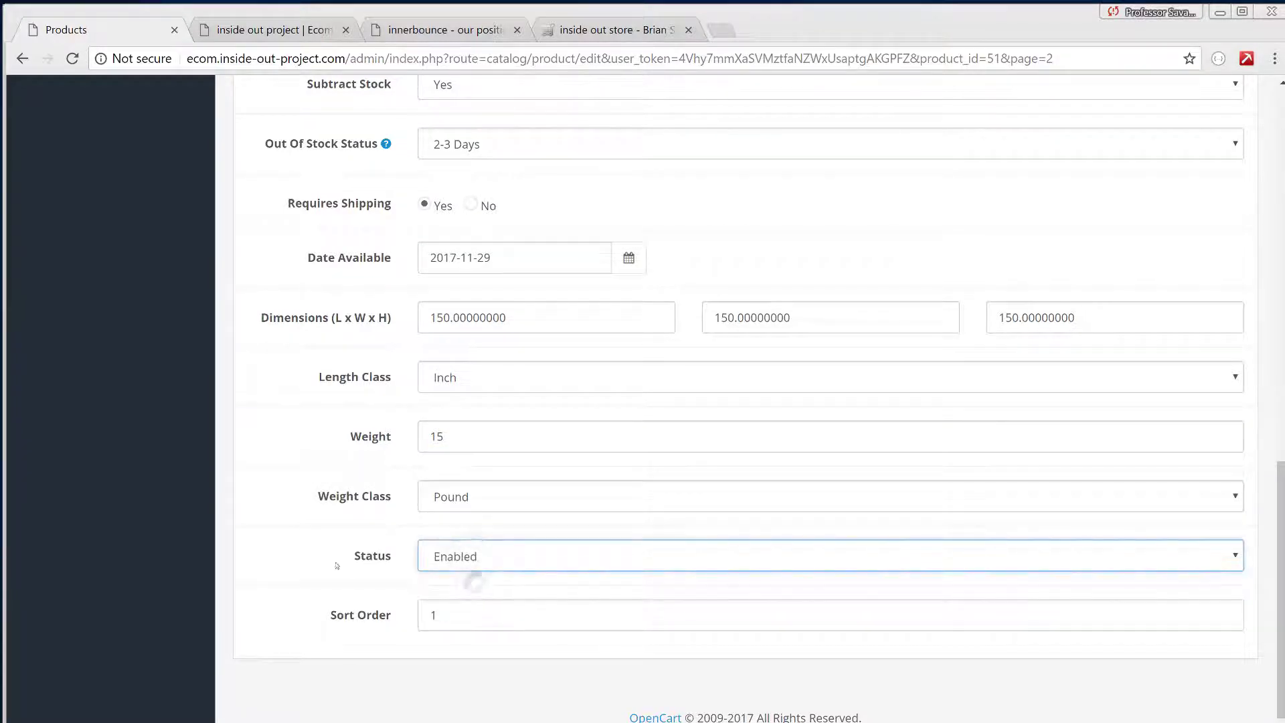
- Remove the Shapes > Circles category from the product's links
scroll(329, 553, "up", 9)
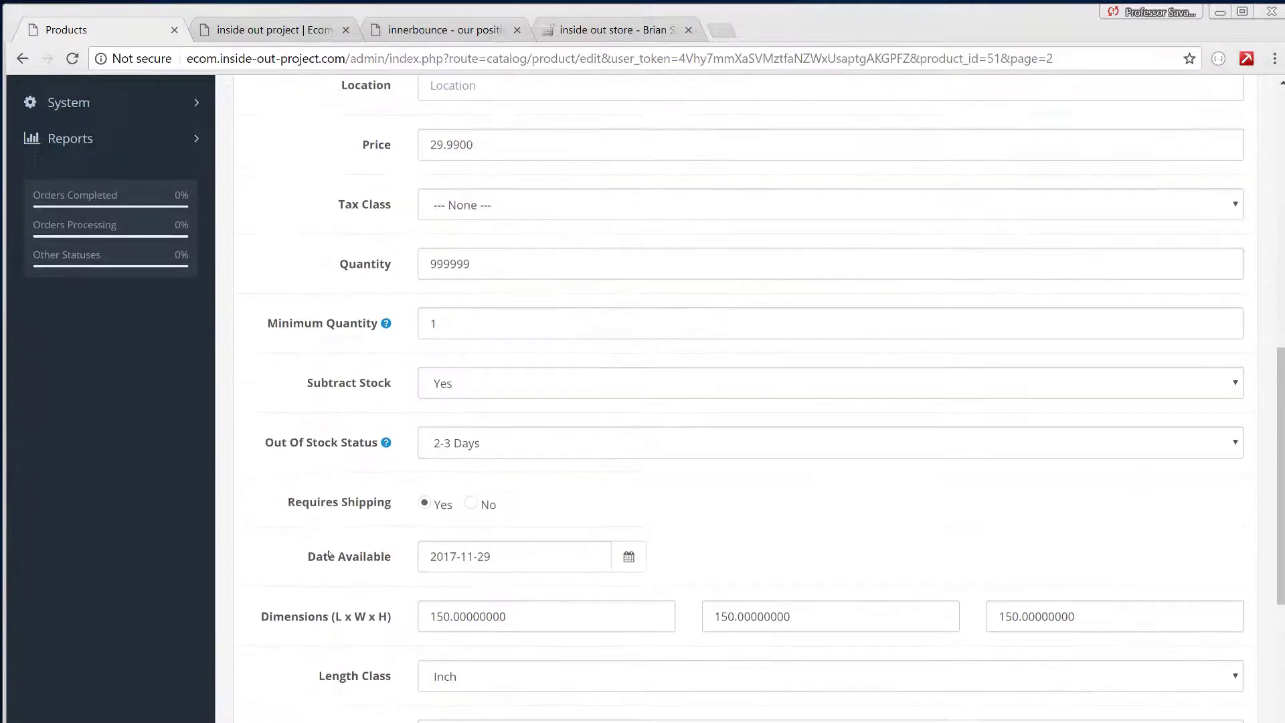
scroll(329, 554, "up", 6)
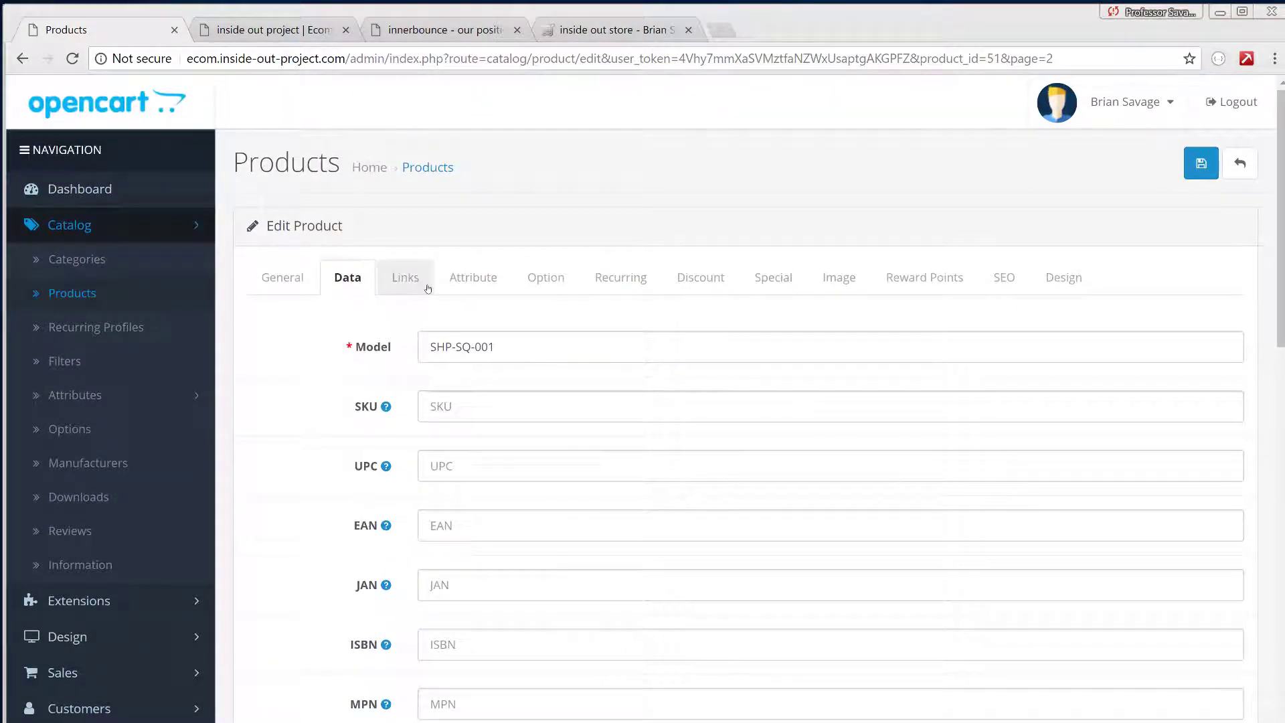
left_click(427, 288)
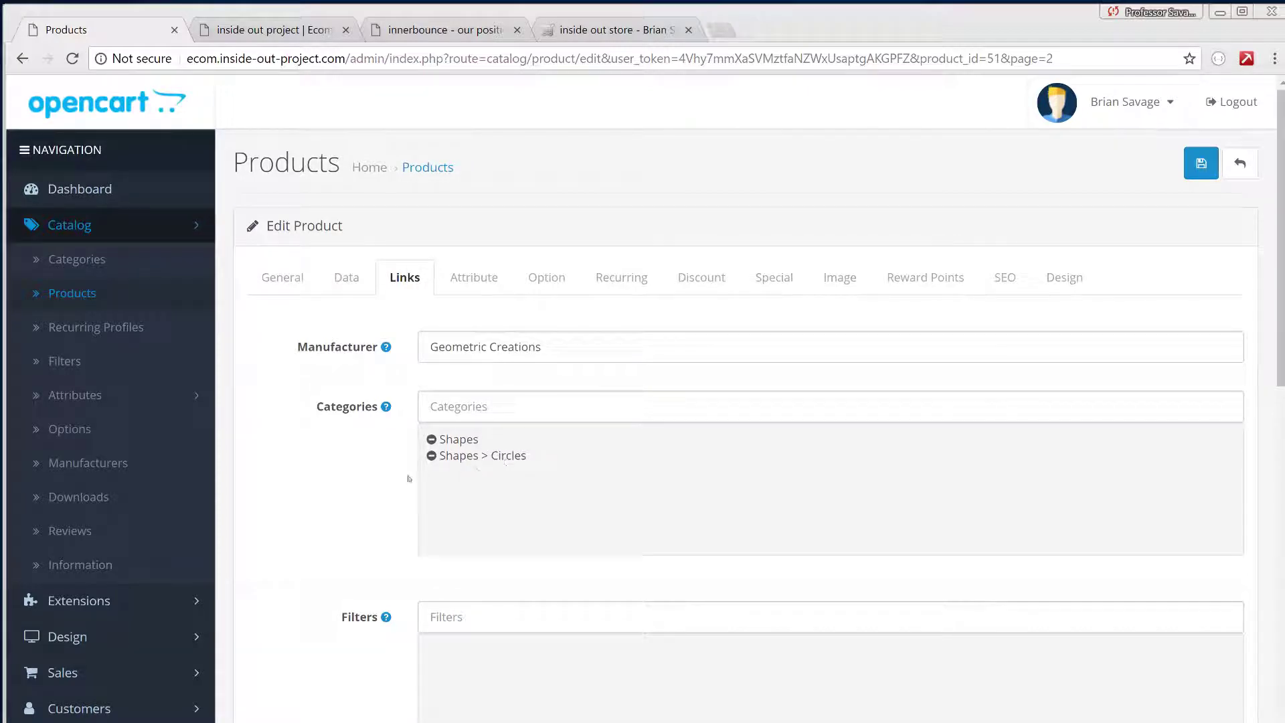
scroll(352, 492, "down", 2)
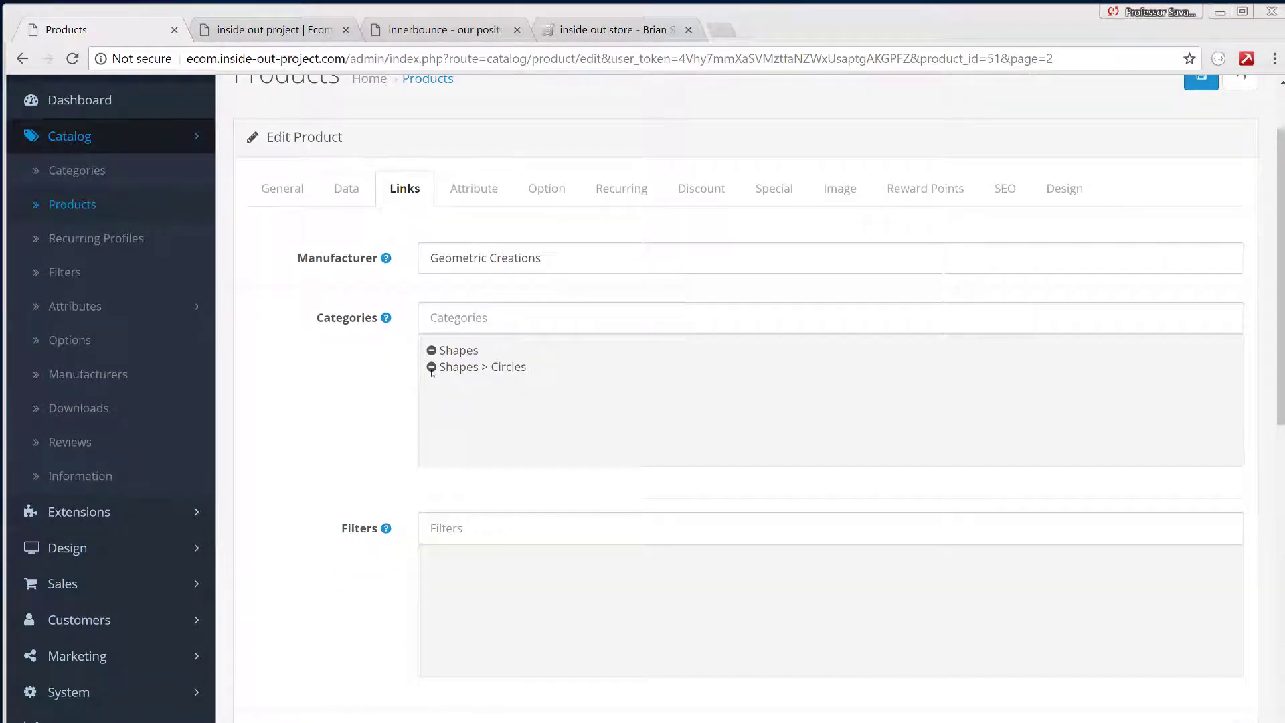
left_click(431, 367)
left_click(466, 317)
type("15")
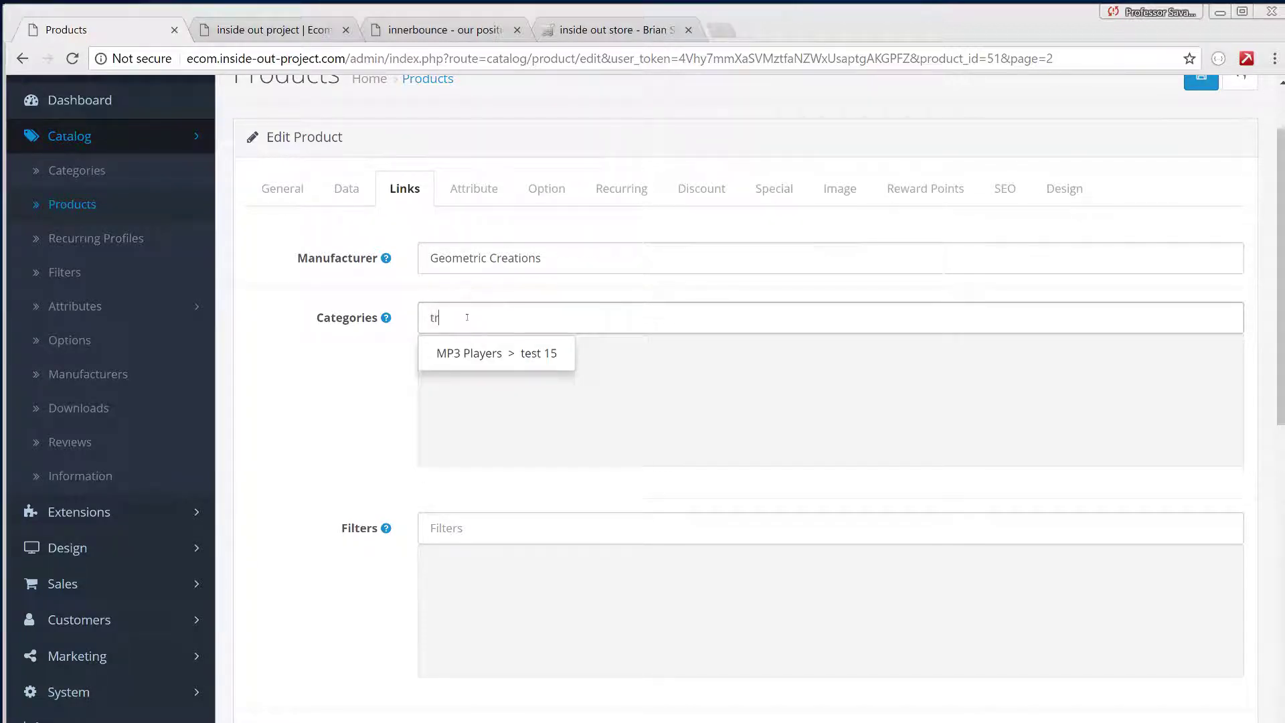
left_click(466, 374)
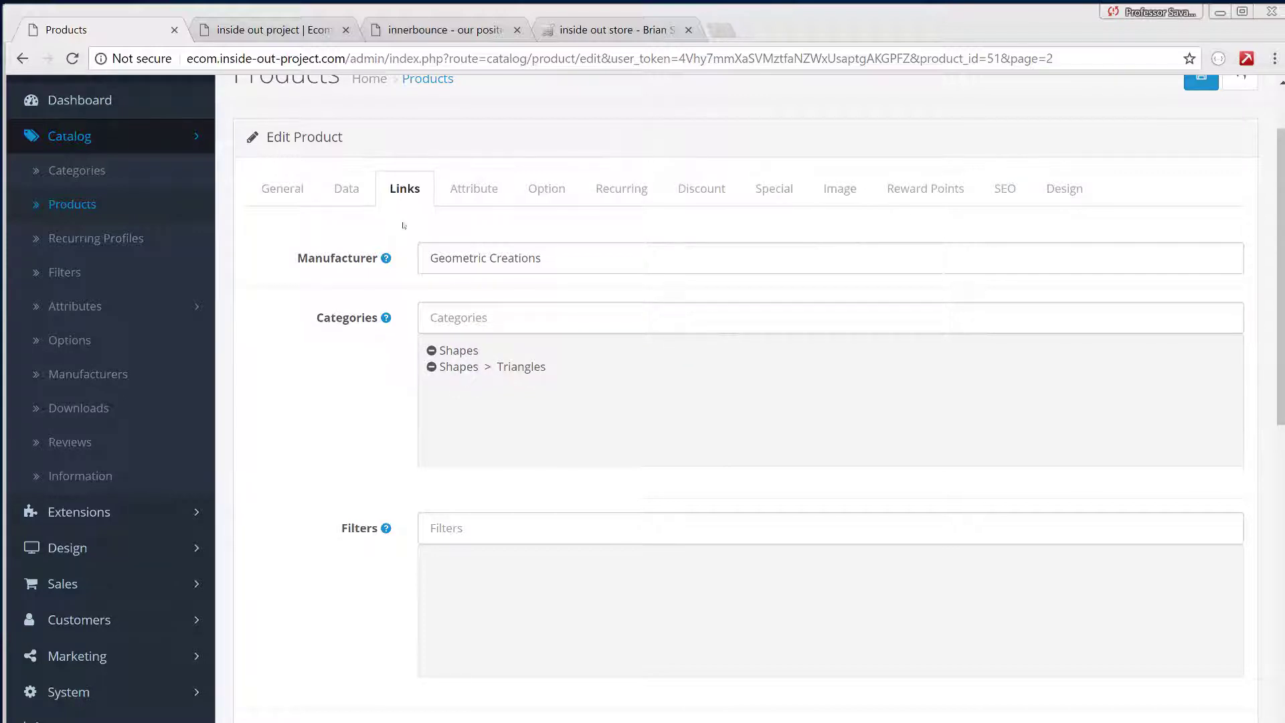
left_click(304, 201)
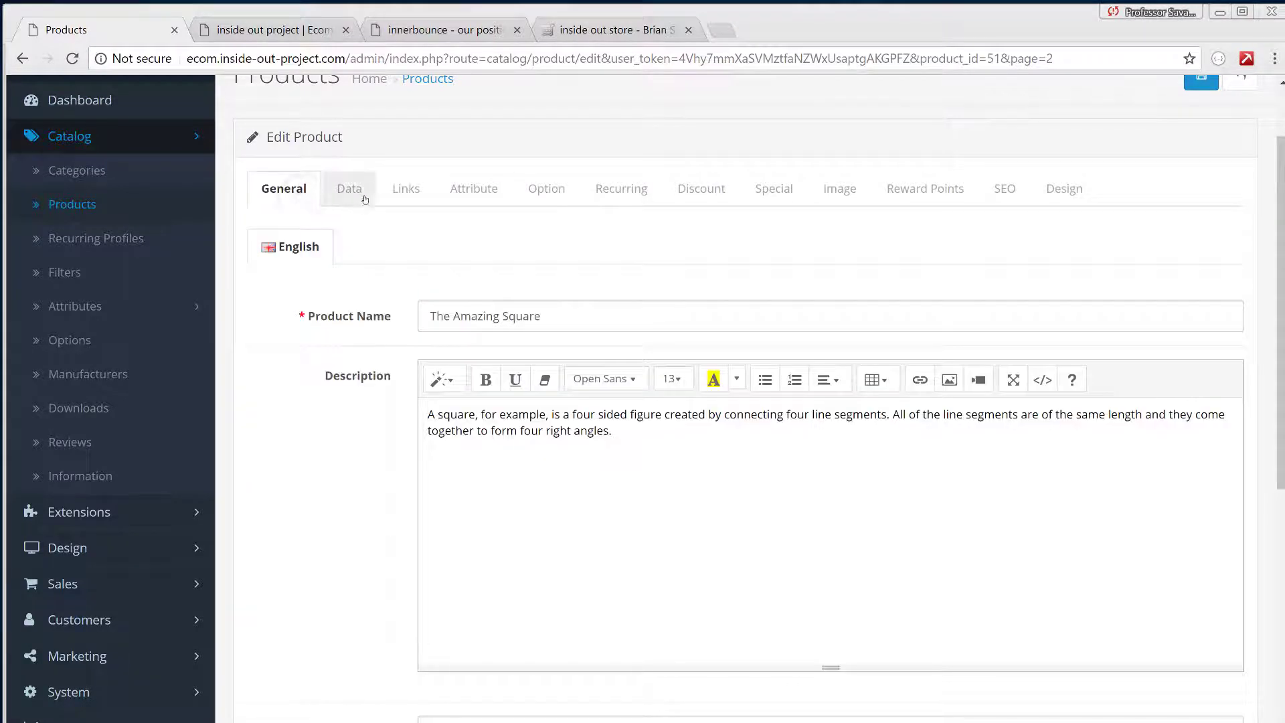
left_click(406, 190)
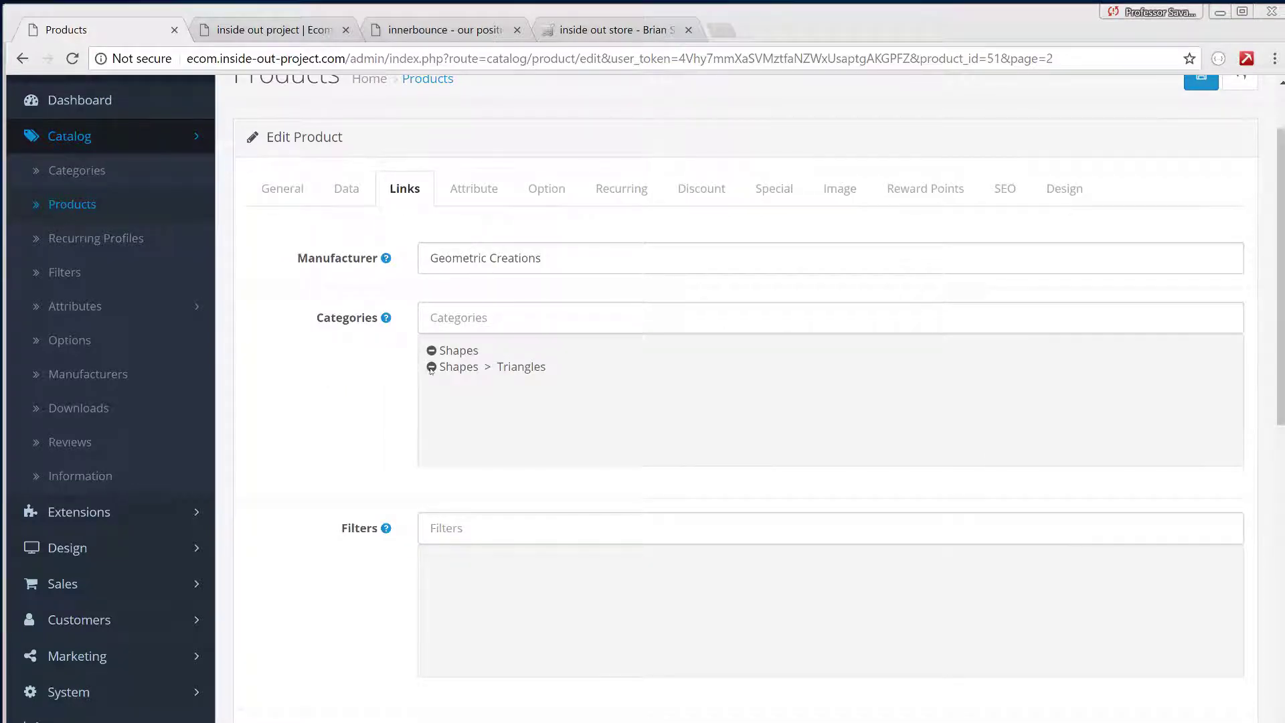
left_click(431, 367)
- Add the Shapes > Squares category to the product
left_click(472, 319)
type("S")
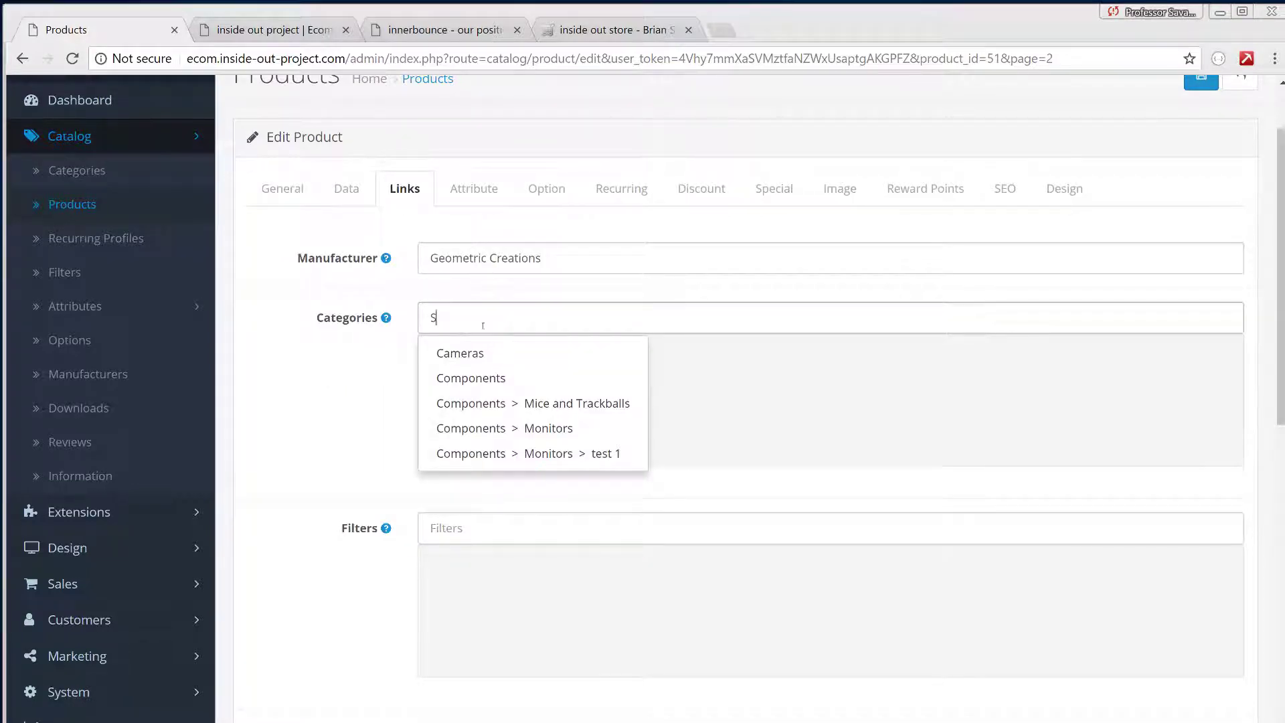
type("q")
left_click(484, 353)
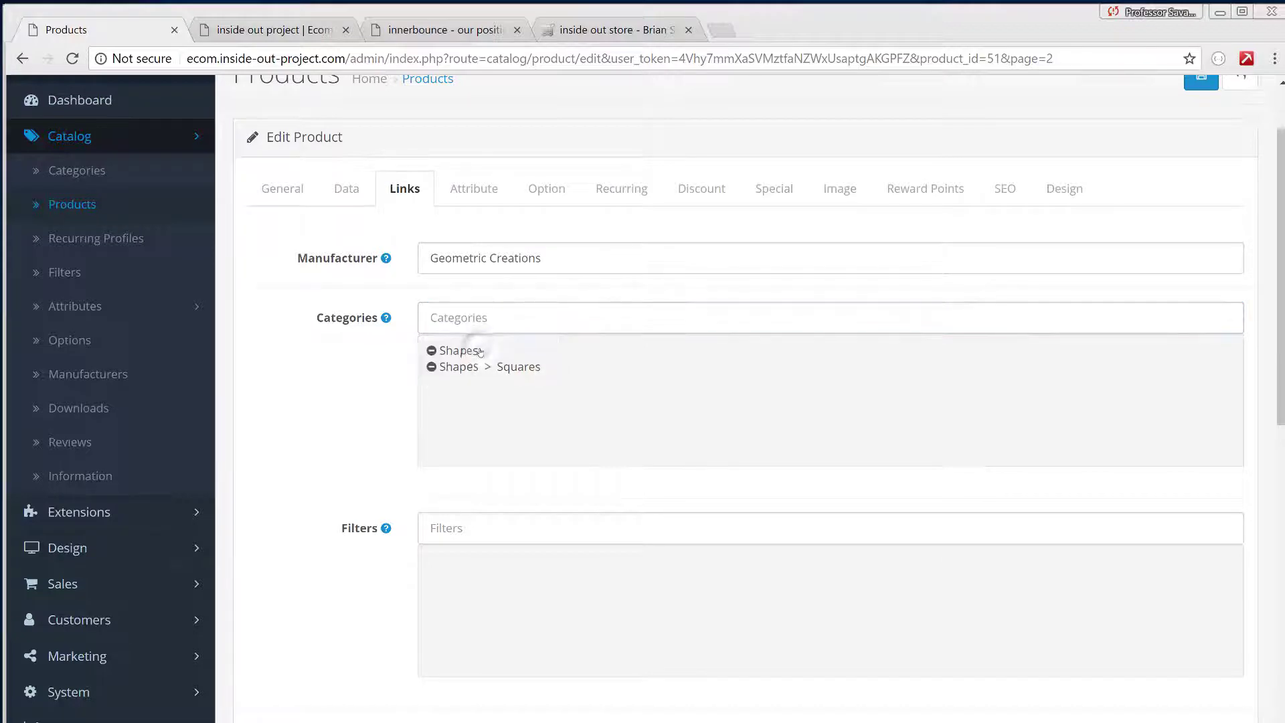
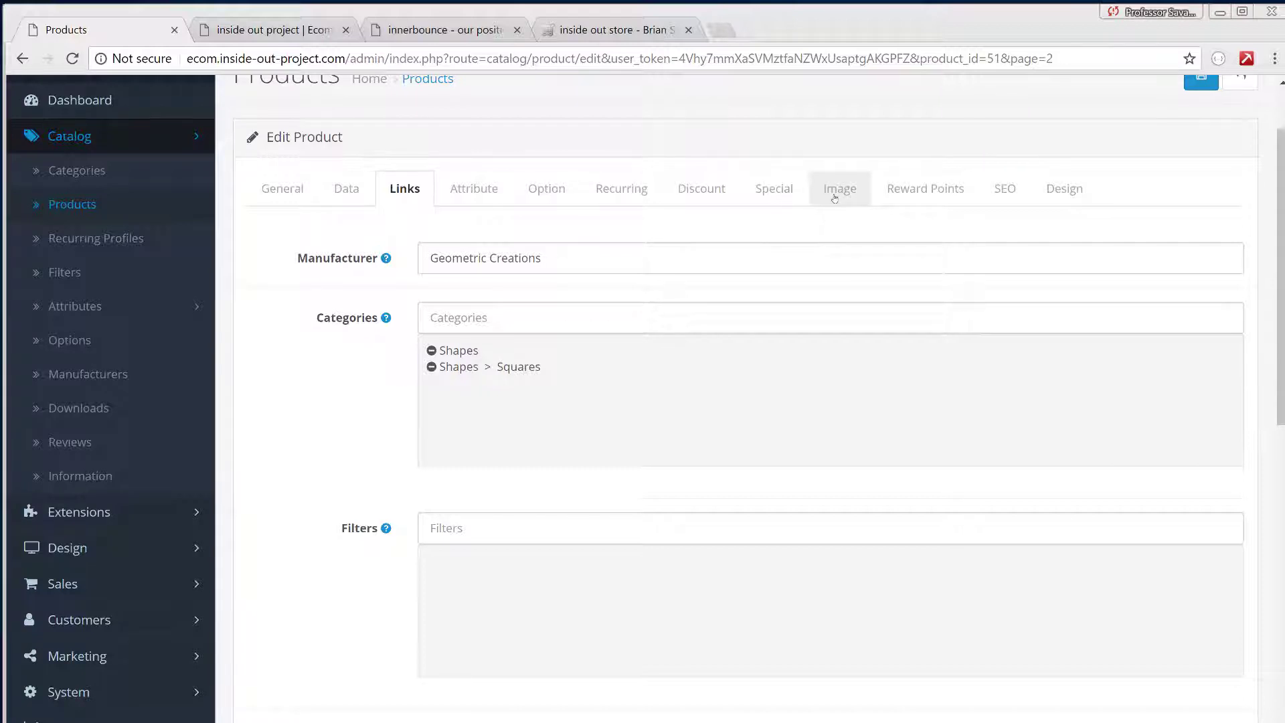
- Replace the product's main image with triangle-gray.fw.png from the shapes/triangles image folder
left_click(835, 197)
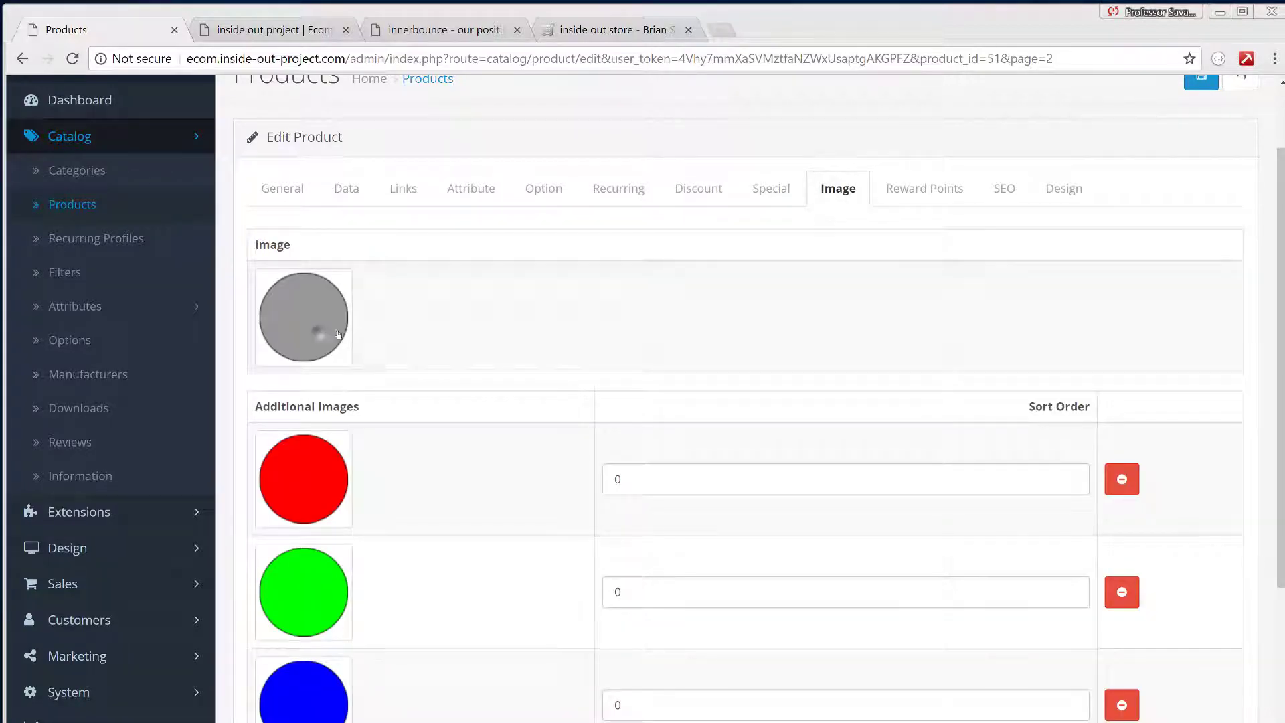
left_click(338, 334)
left_click(430, 382)
left_click(747, 367)
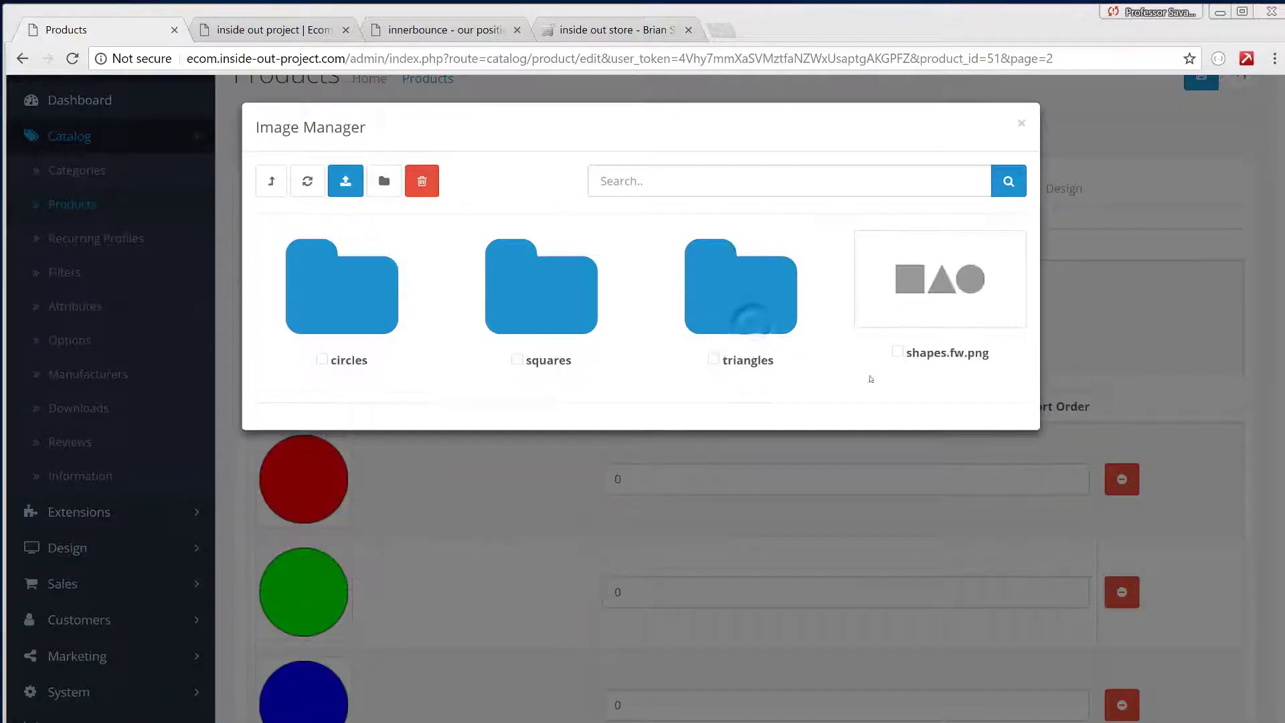
left_click(745, 326)
left_click(459, 319)
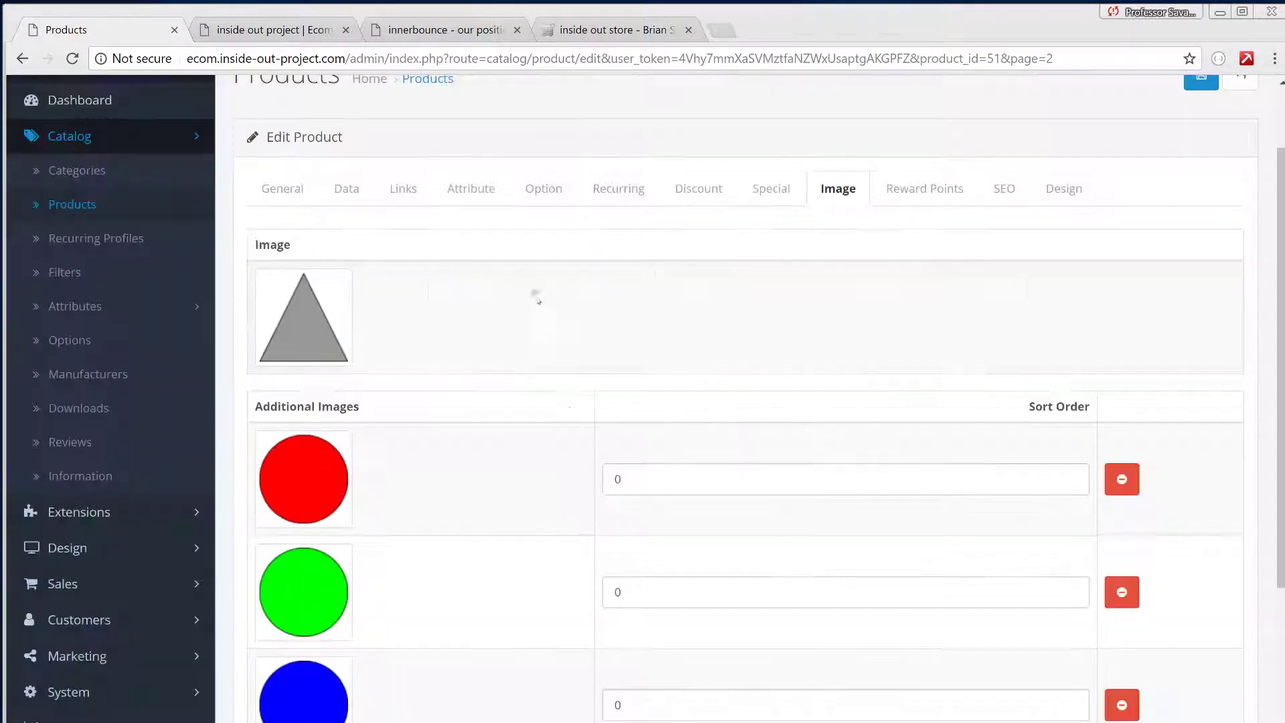
- Replace the additional red circle image with triangle-red.fw.png from the shapes/triangles folder
left_click(326, 497)
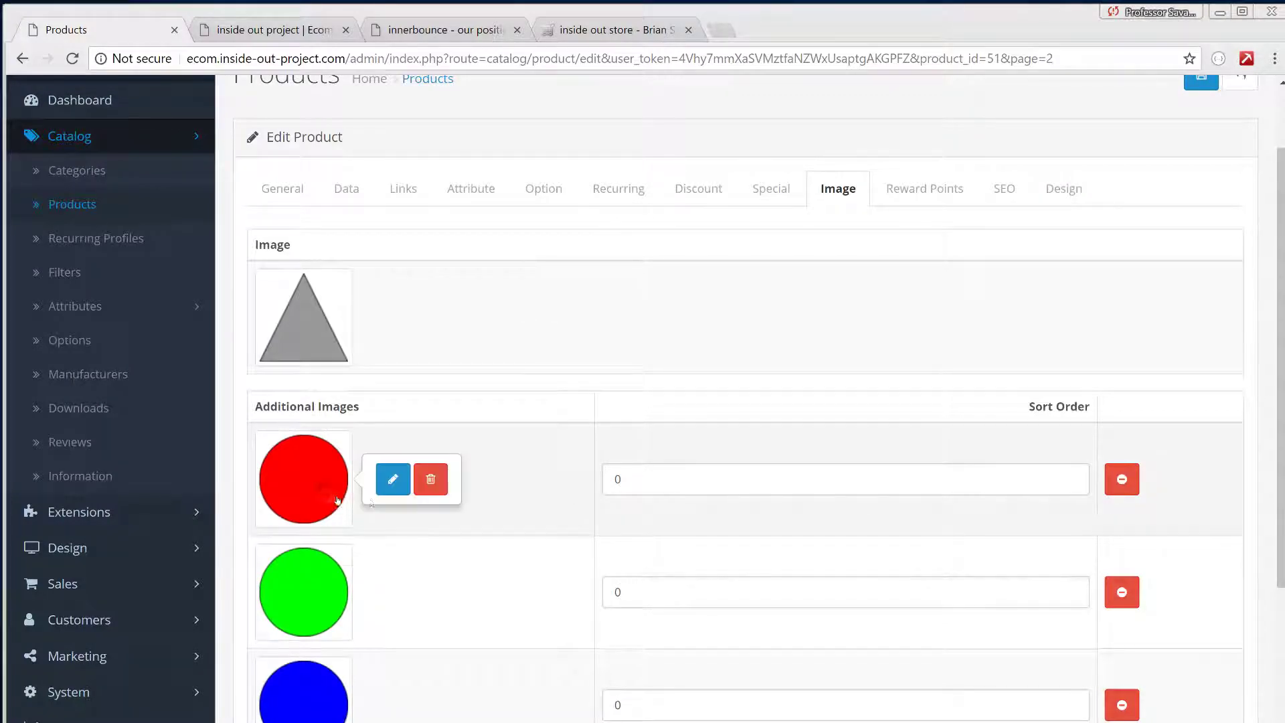
left_click(392, 488)
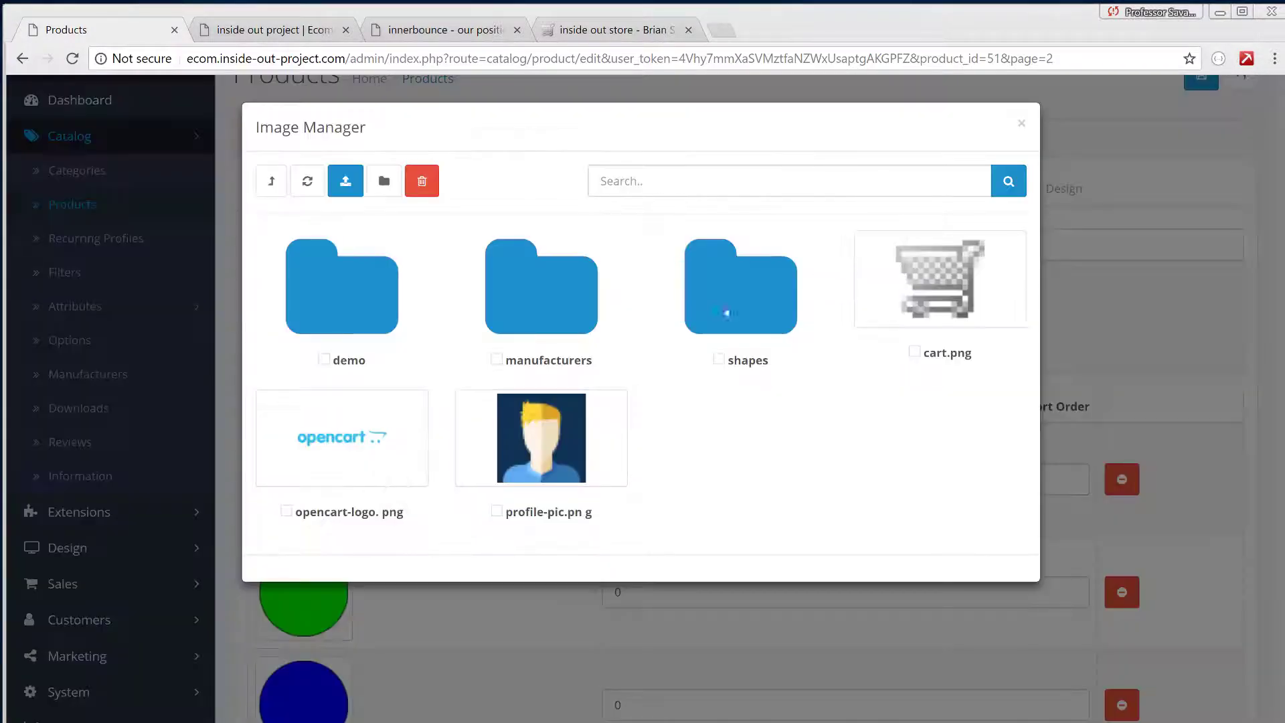
left_click(729, 306)
left_click(734, 322)
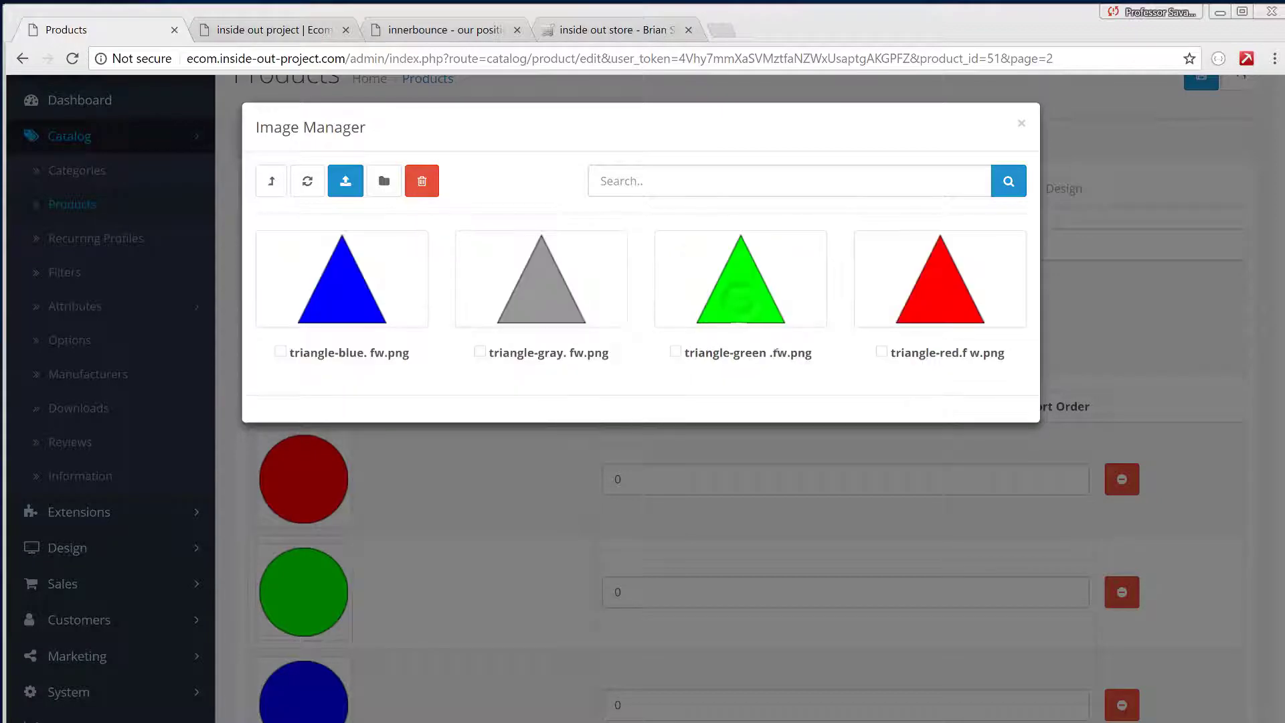
left_click(938, 288)
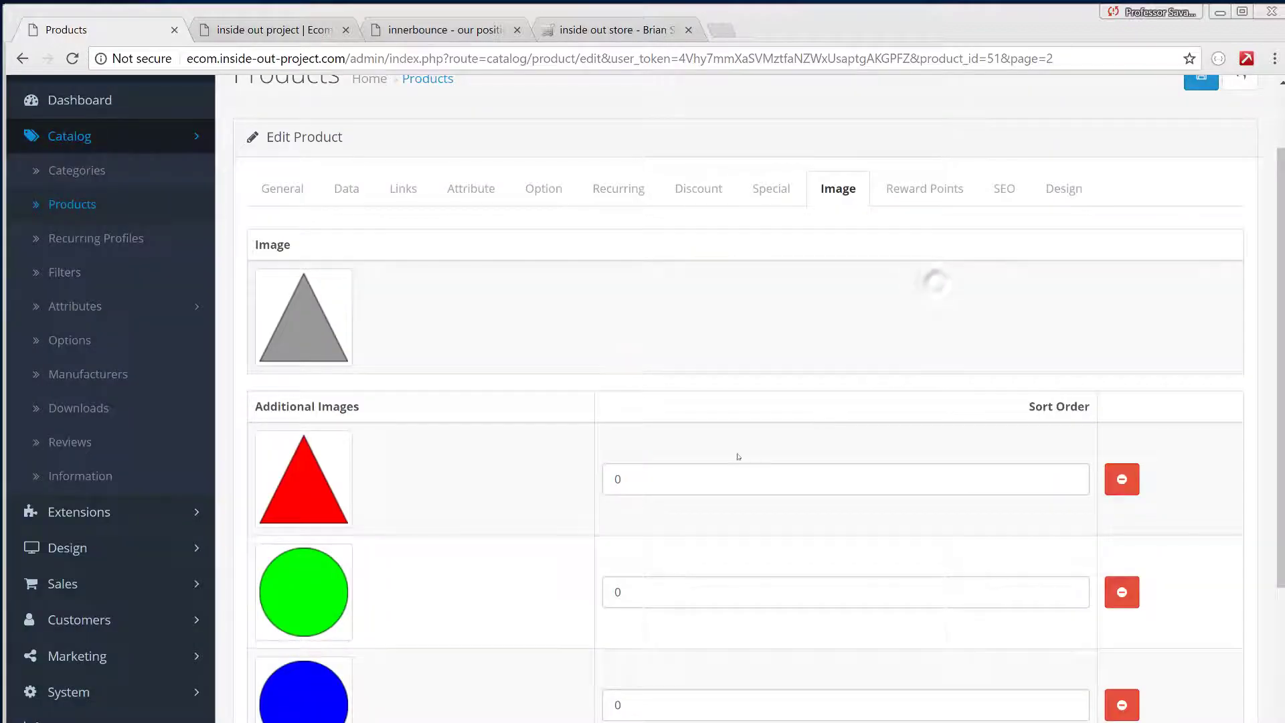
- Replace the additional green circle image with triangle-green.fw.png from the shapes/triangles folder
left_click(347, 595)
left_click(392, 592)
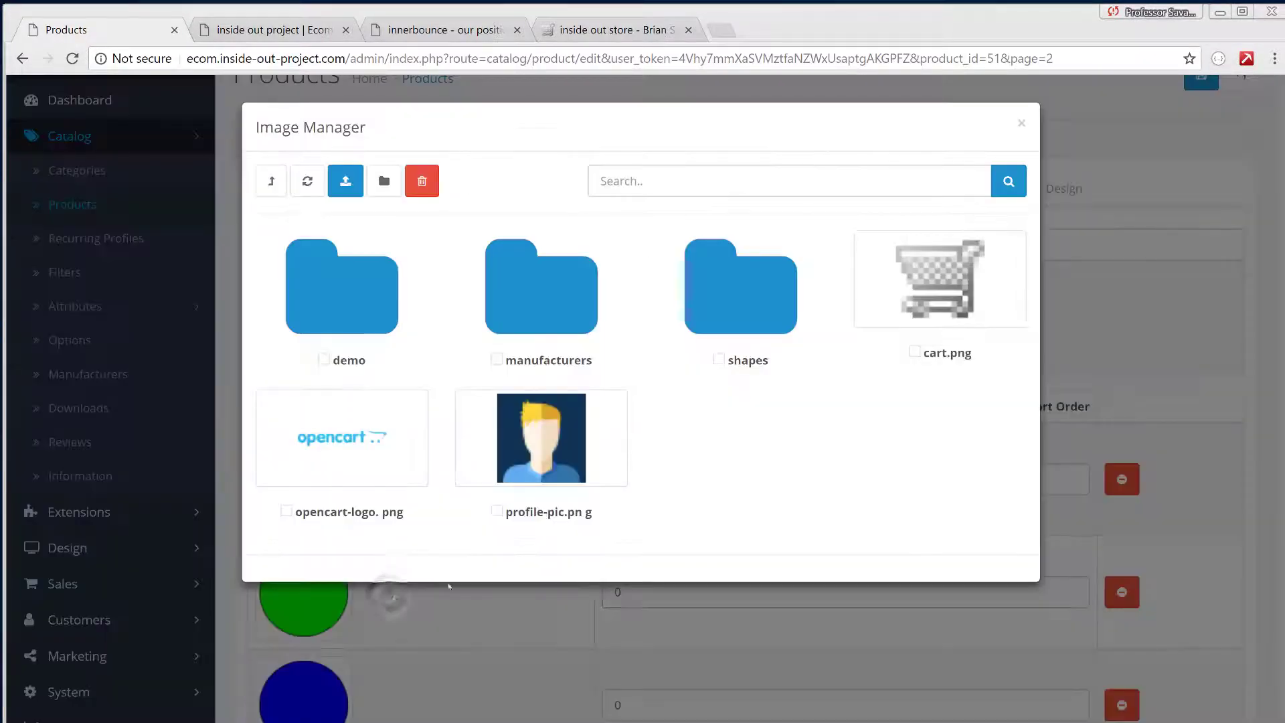
left_click(763, 318)
left_click(750, 318)
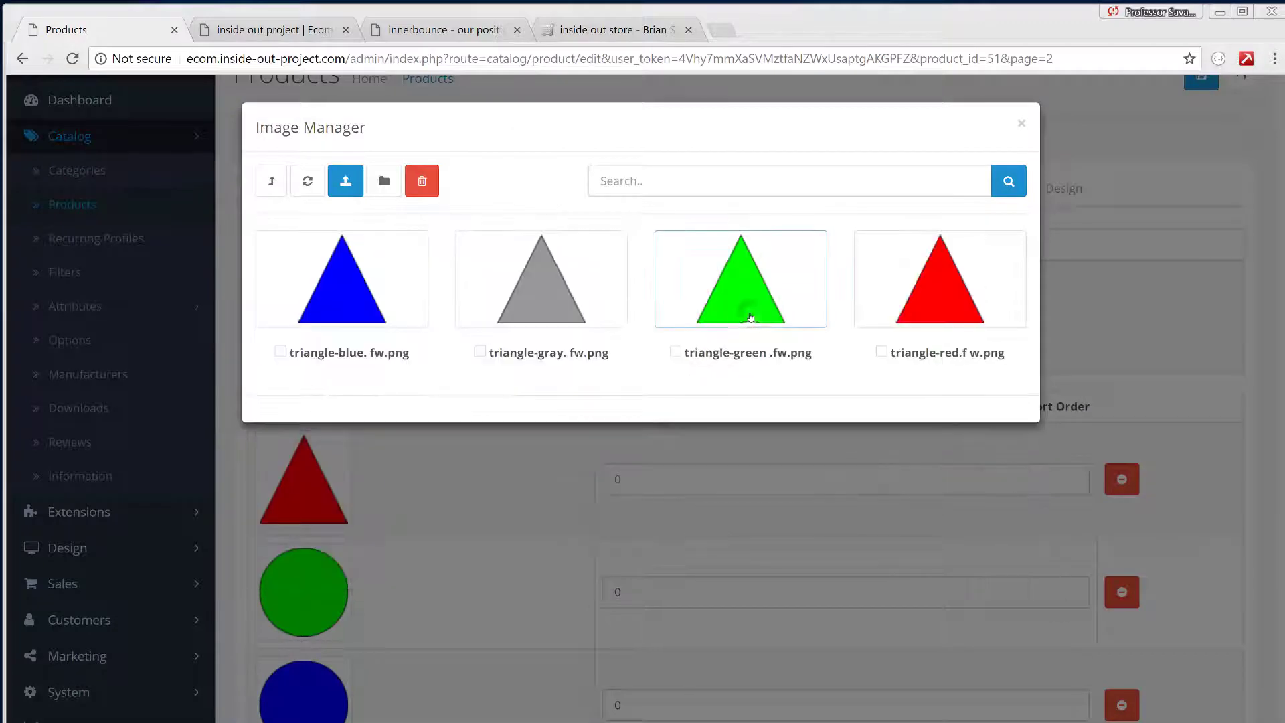
left_click(751, 318)
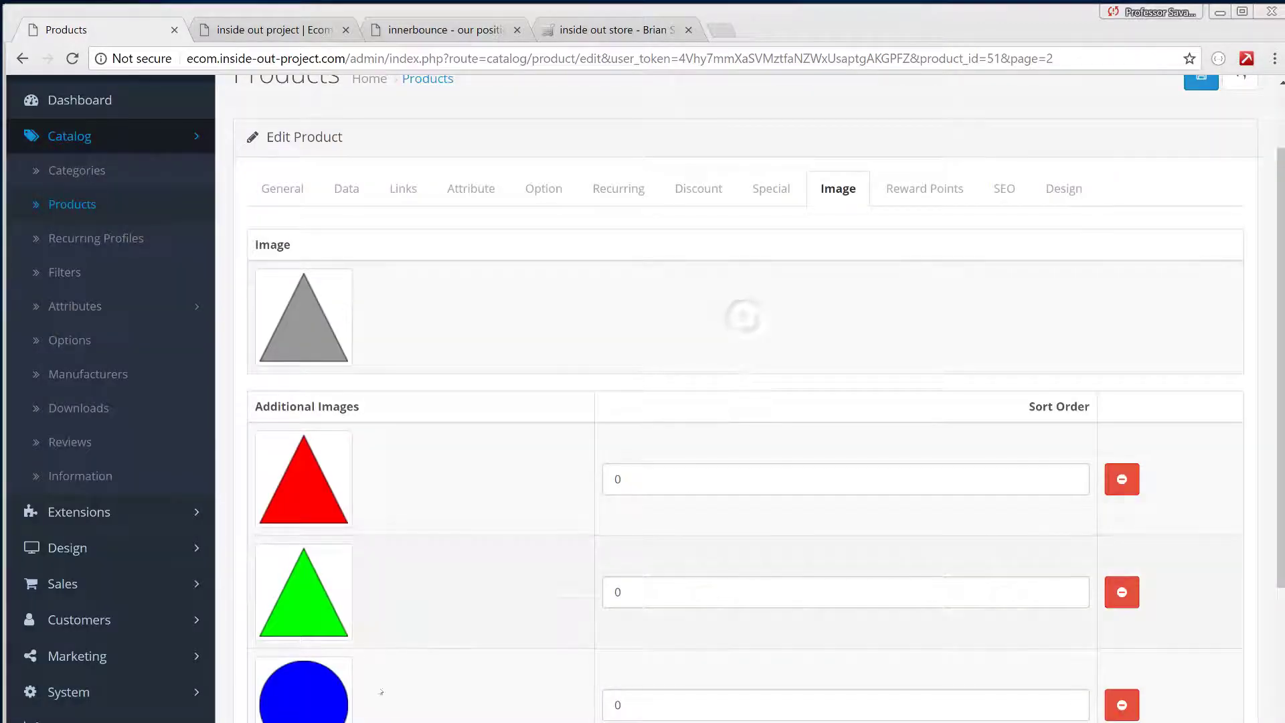
- Replace the additional blue circle image with triangle-blue.fw.png from the shapes/triangles folder
left_click(320, 699)
left_click(395, 704)
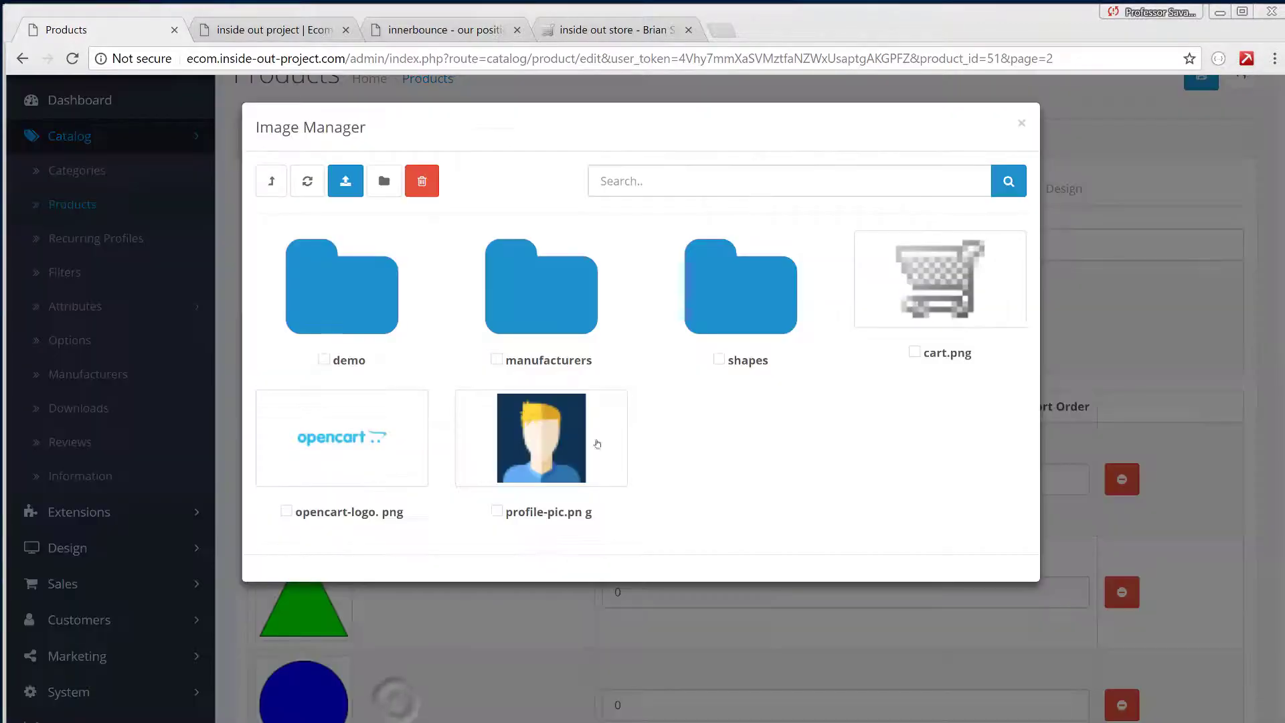
left_click(719, 327)
left_click(734, 321)
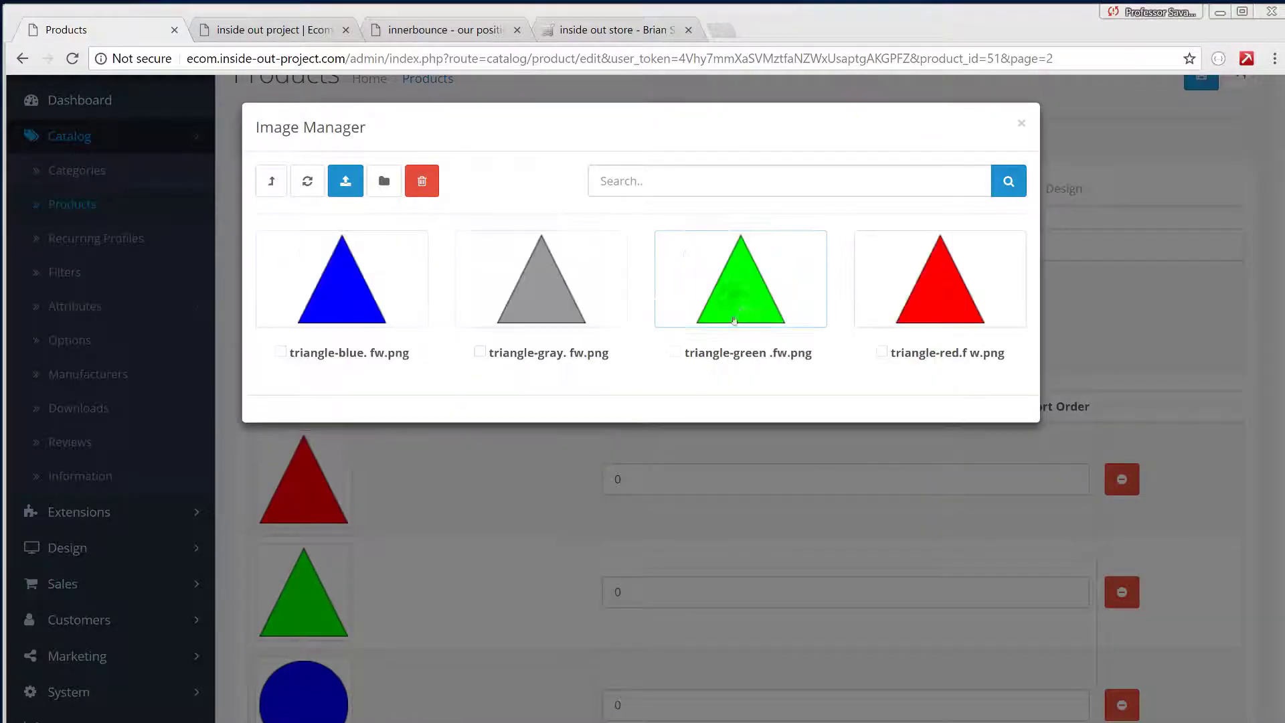
left_click(365, 278)
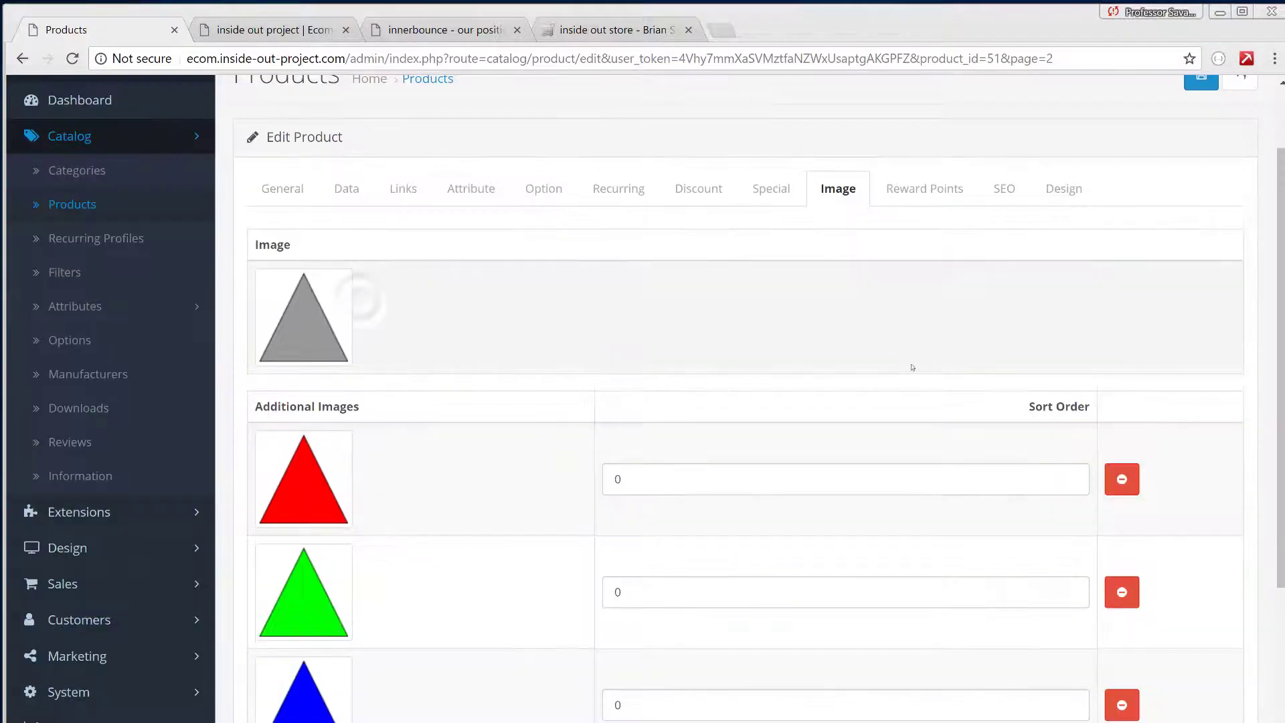
- Save the product and look through the first page of the product list, returning to the second page
scroll(924, 375, "up", 2)
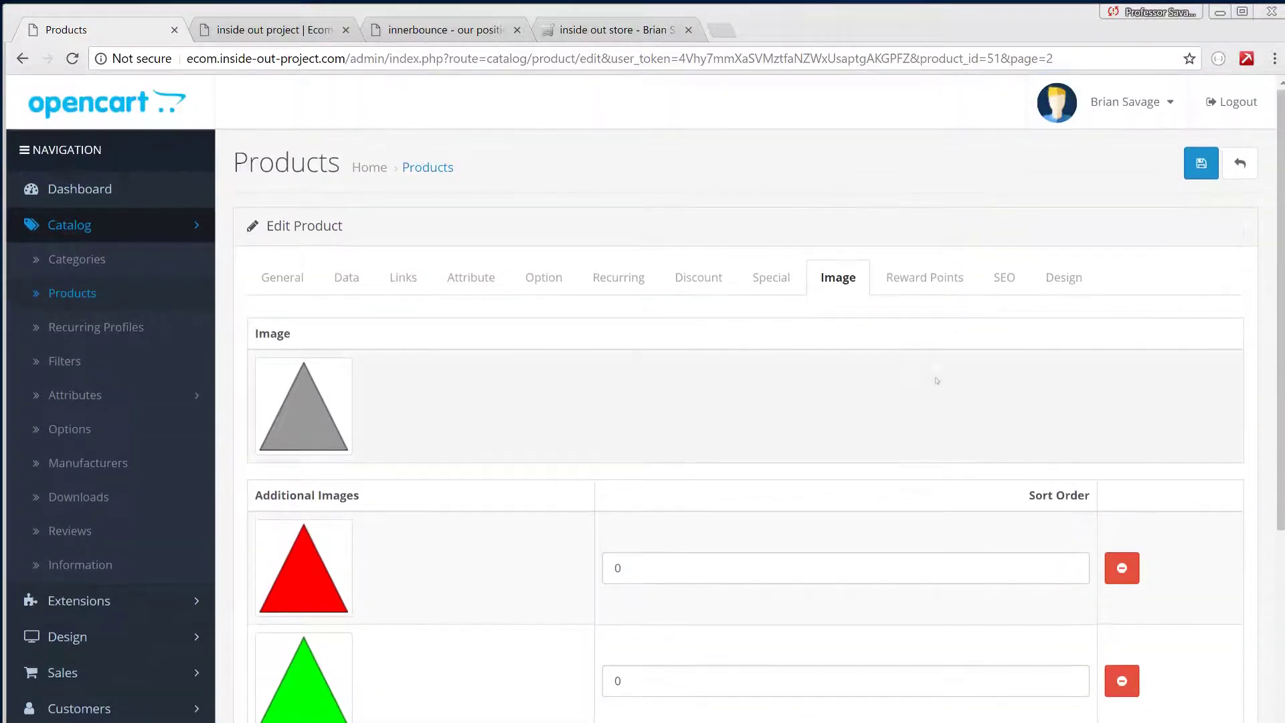
left_click(1202, 163)
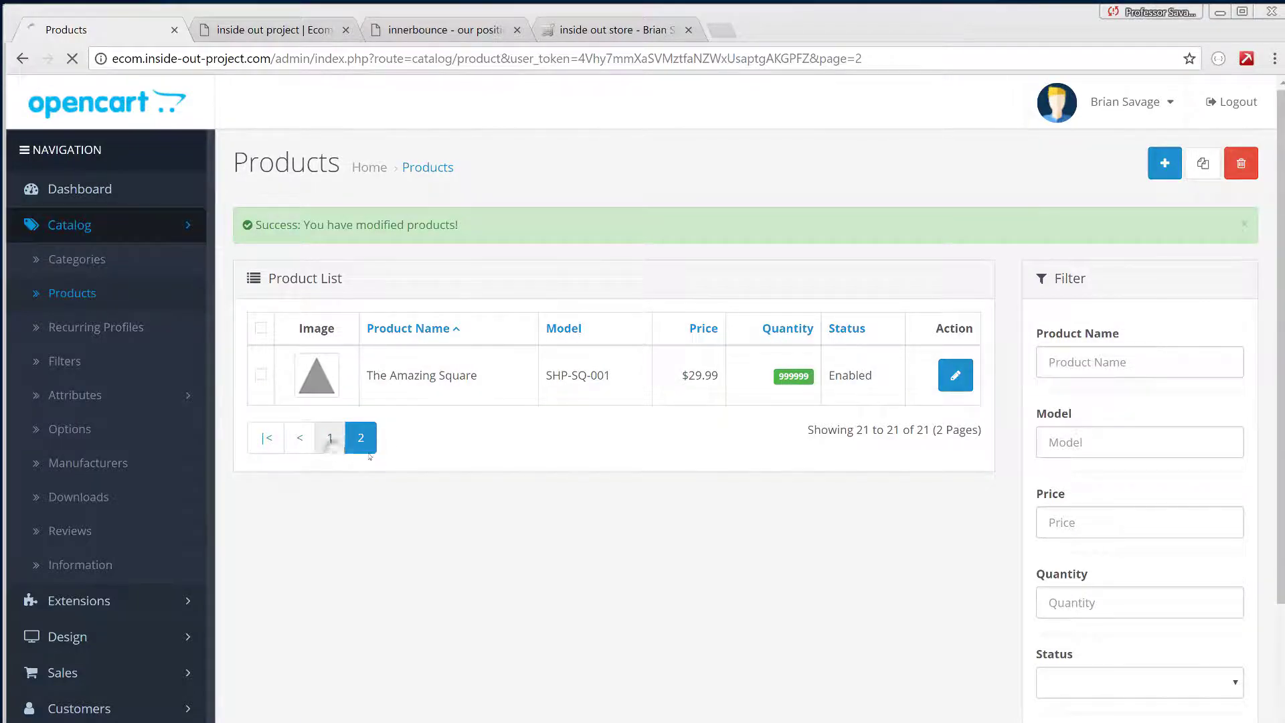
scroll(480, 459, "down", 15)
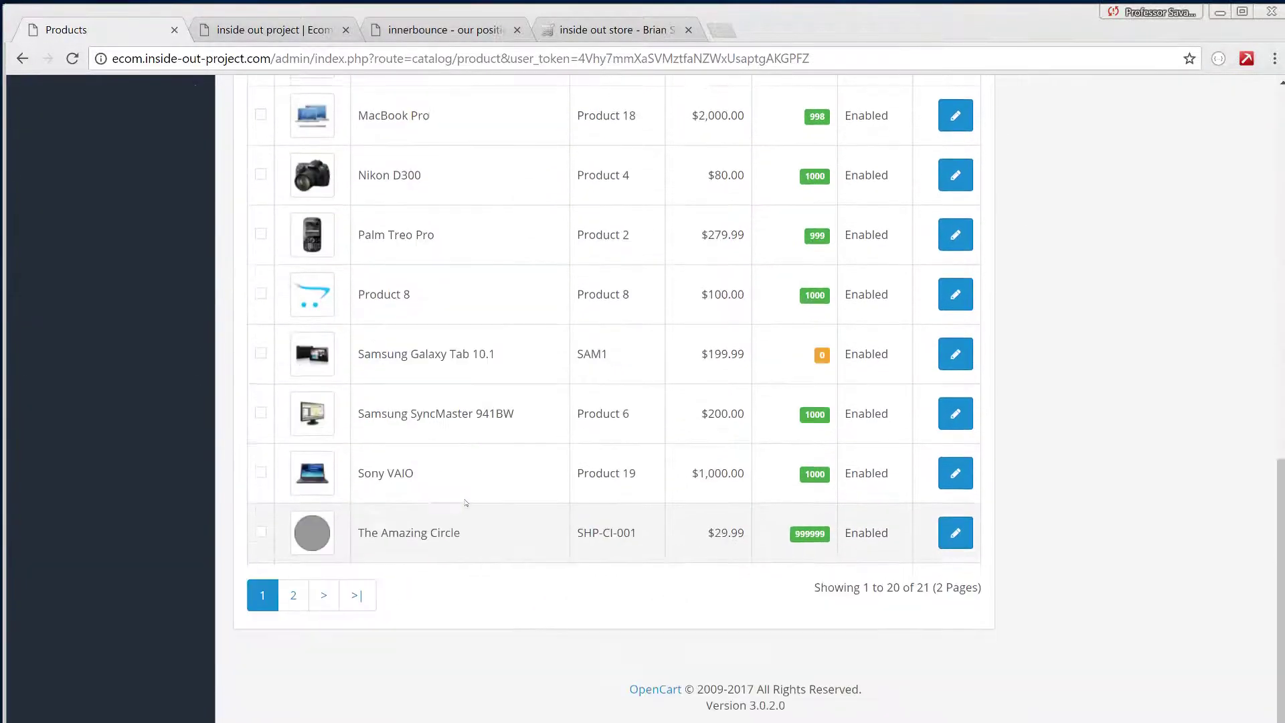
left_click(324, 577)
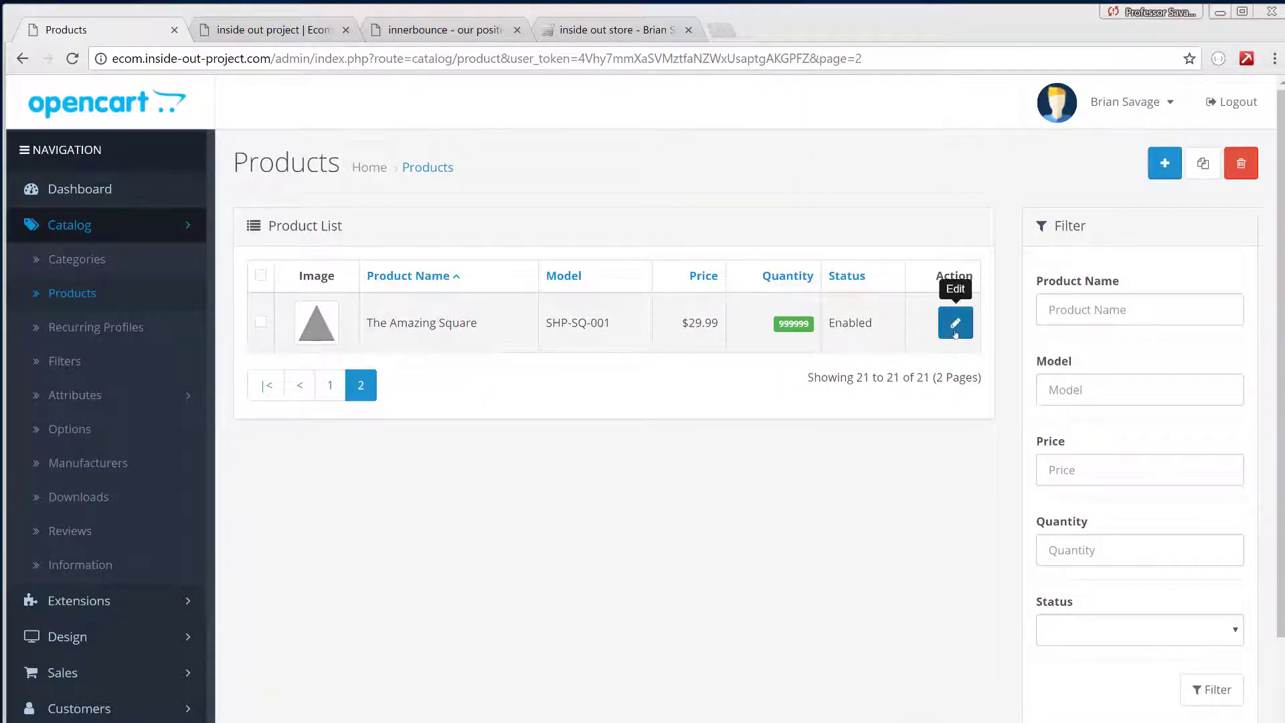
- Reopen The Amazing Square for editing and set its main image to square-gray.fw.png from the shapes/squares folder
left_click(955, 324)
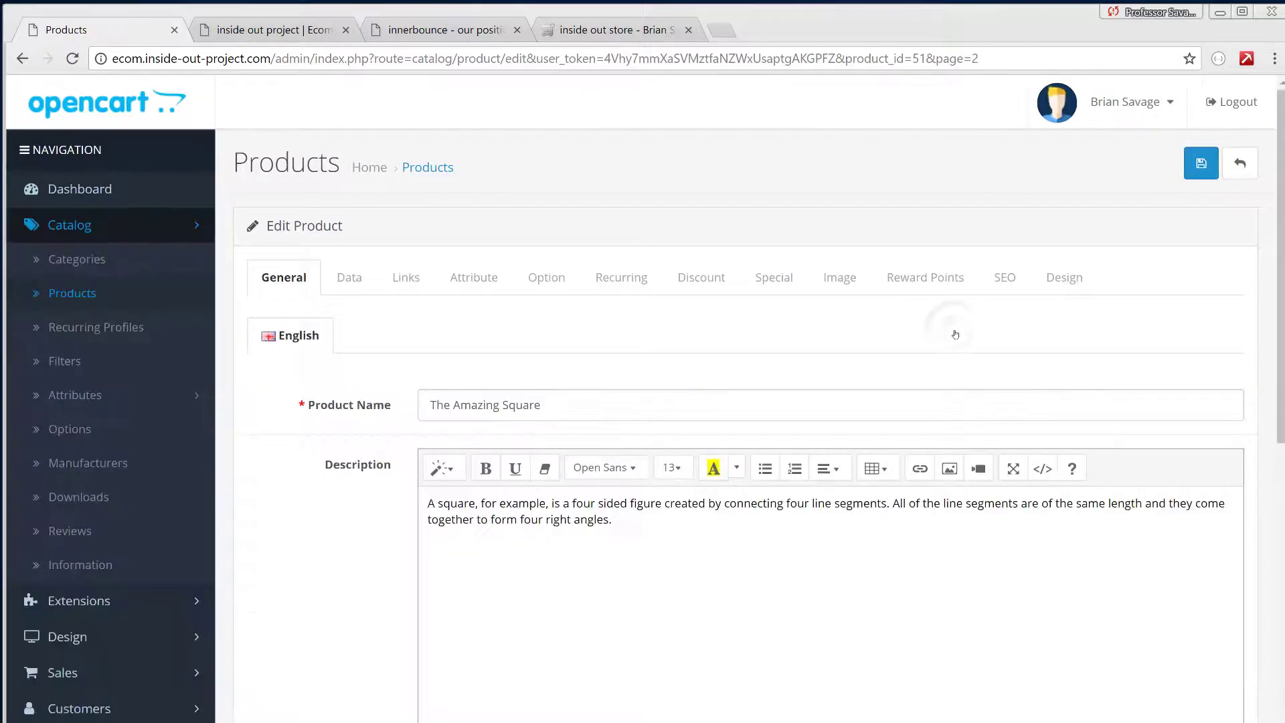
left_click(348, 278)
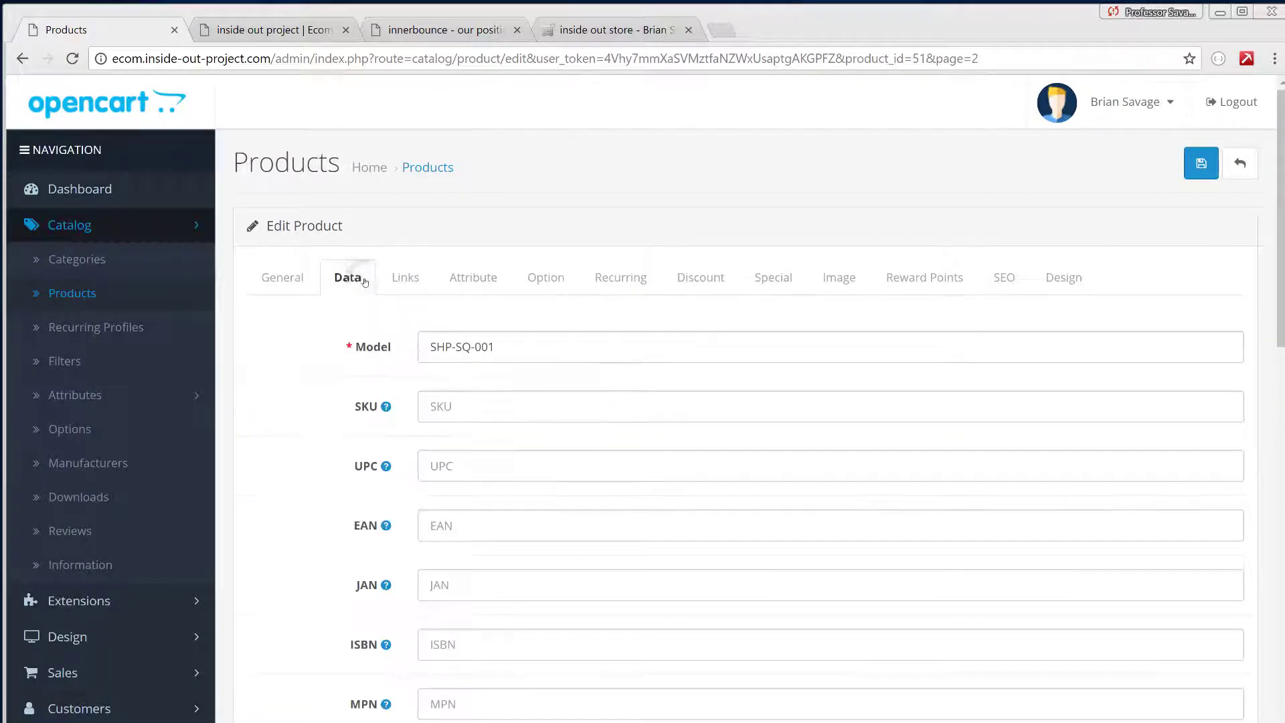
left_click(837, 278)
left_click(332, 429)
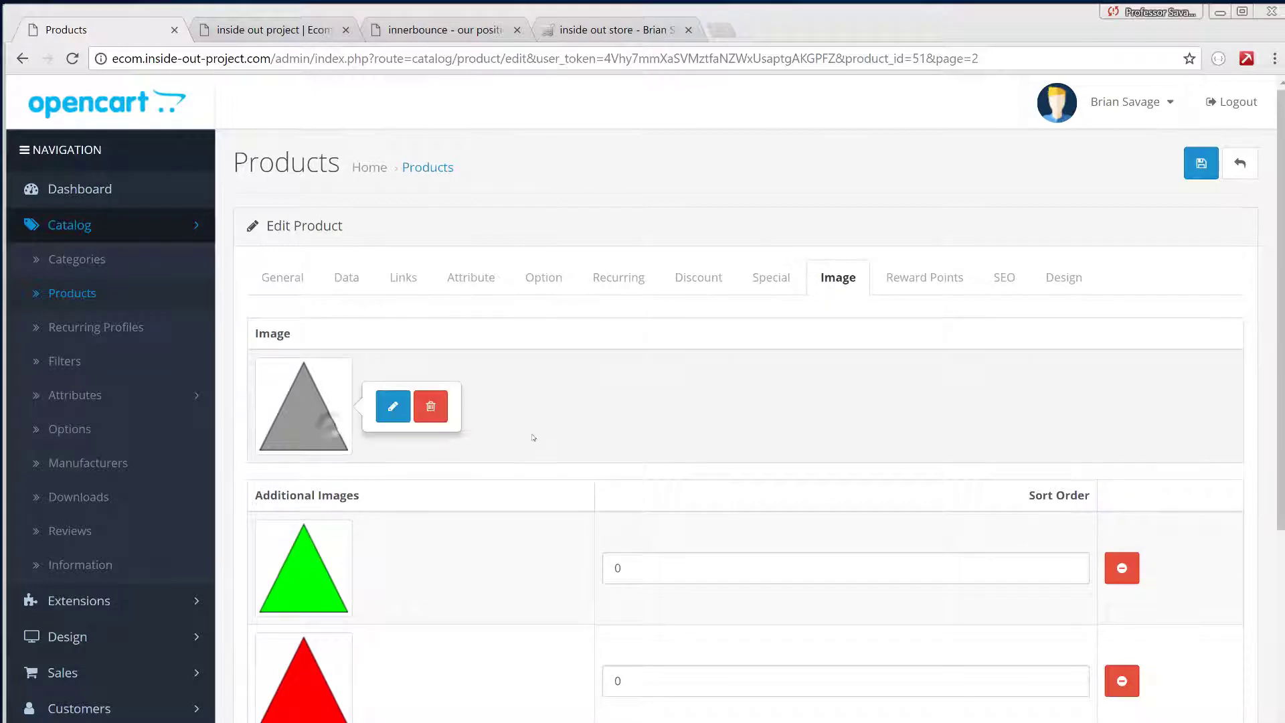
left_click(391, 404)
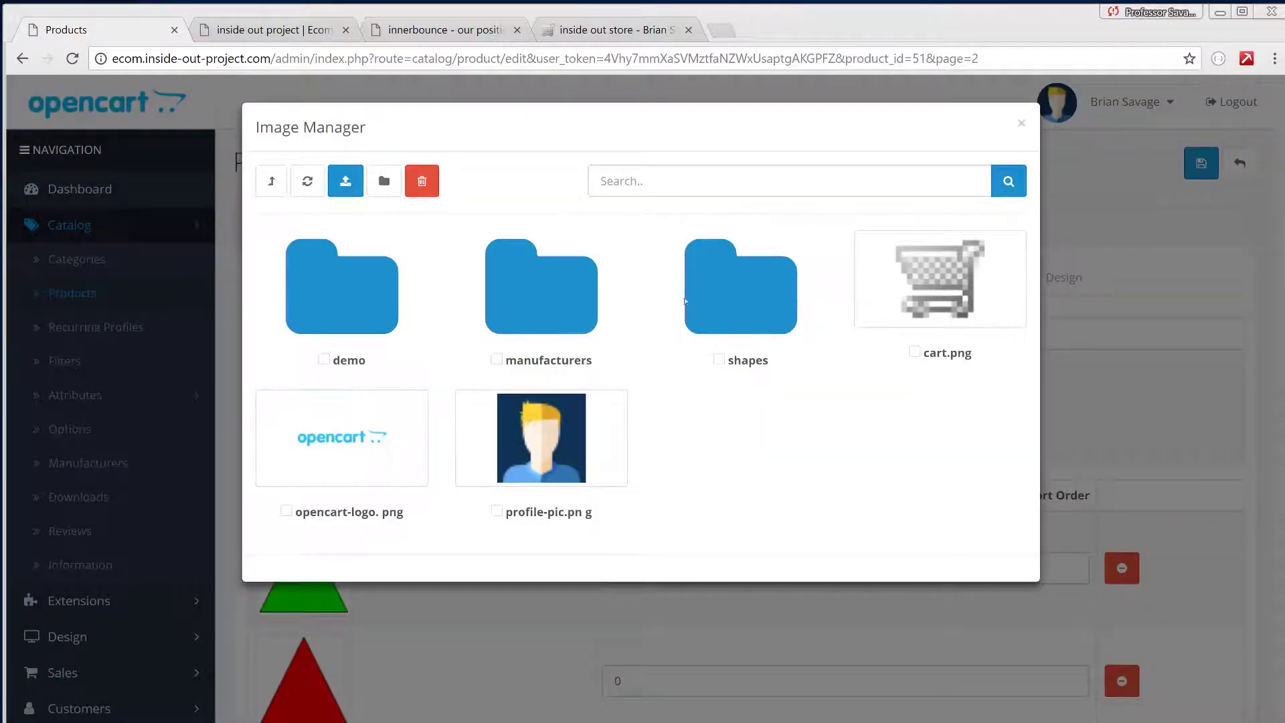
left_click(690, 306)
left_click(506, 299)
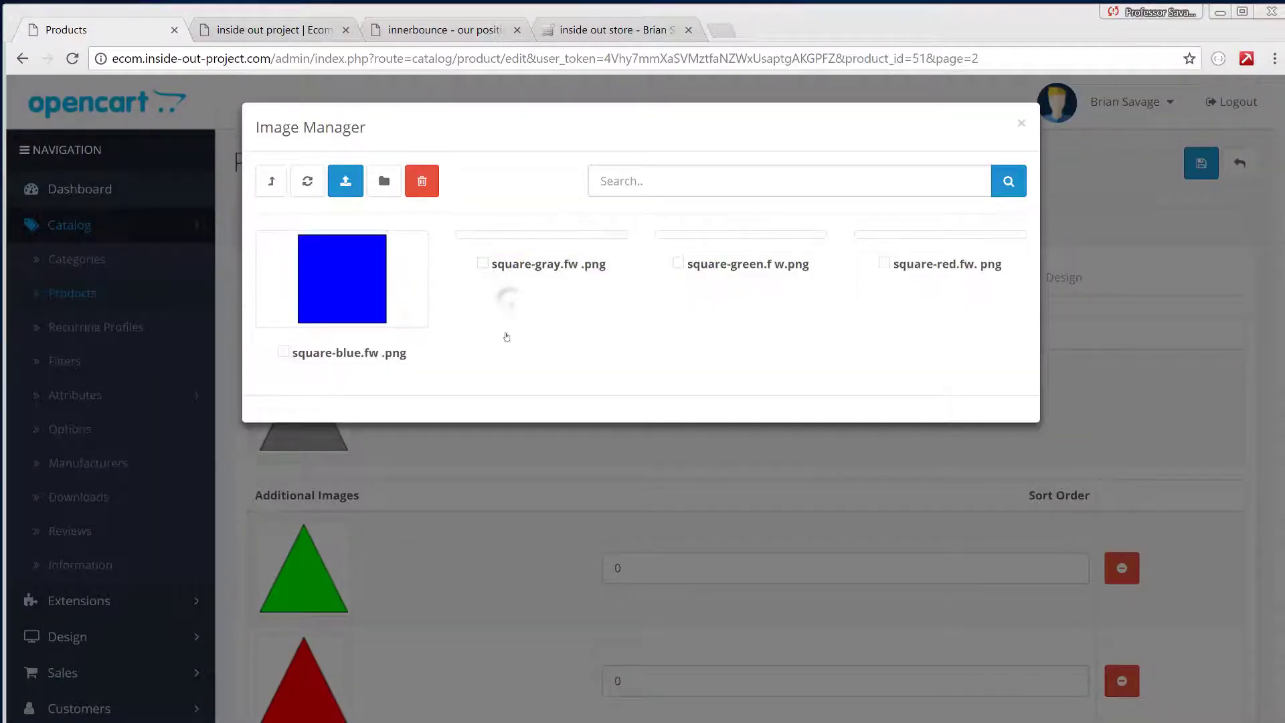
left_click(509, 295)
- Replace the additional green triangle image with square-green.fw.png from the shapes/squares folder
left_click(316, 566)
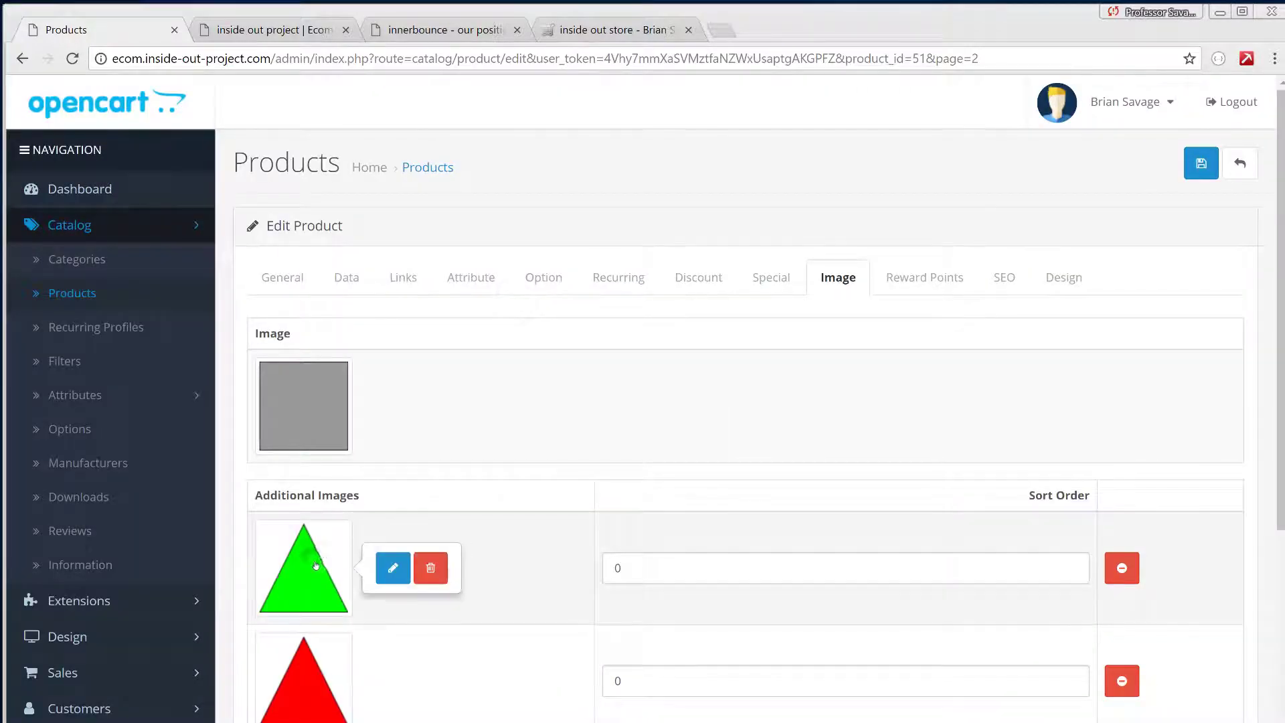
left_click(393, 567)
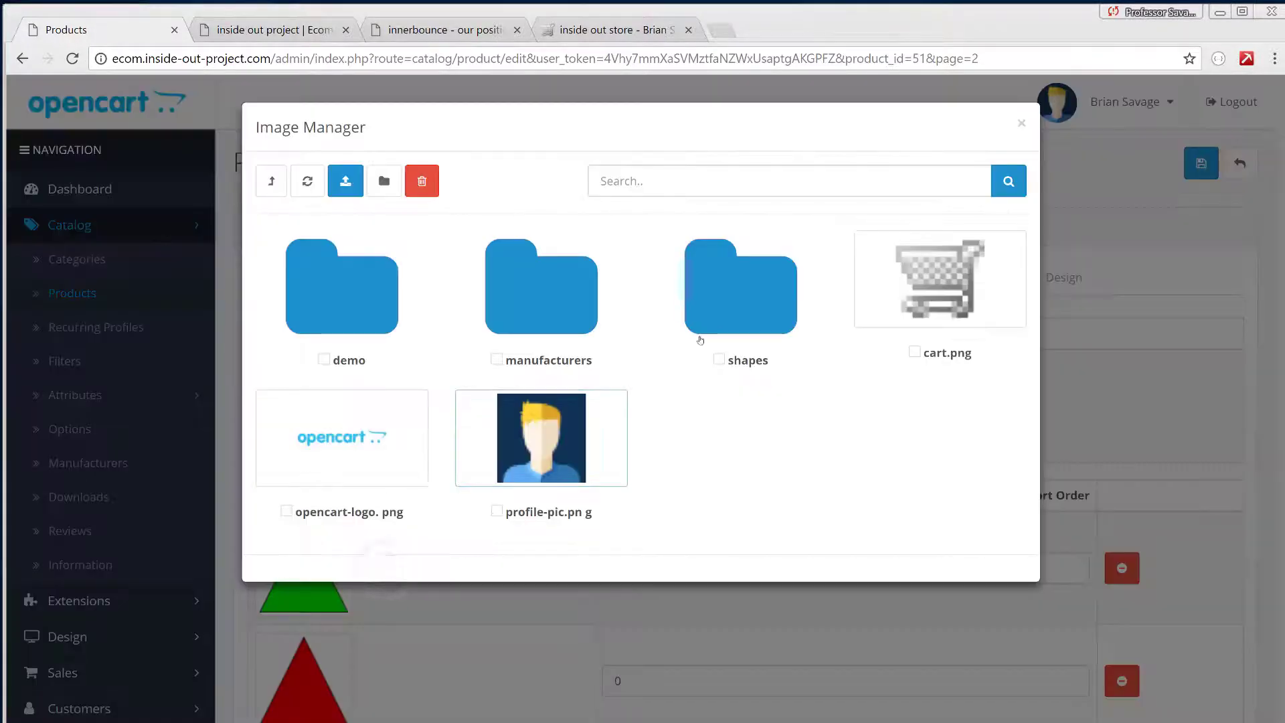
left_click(704, 331)
left_click(573, 300)
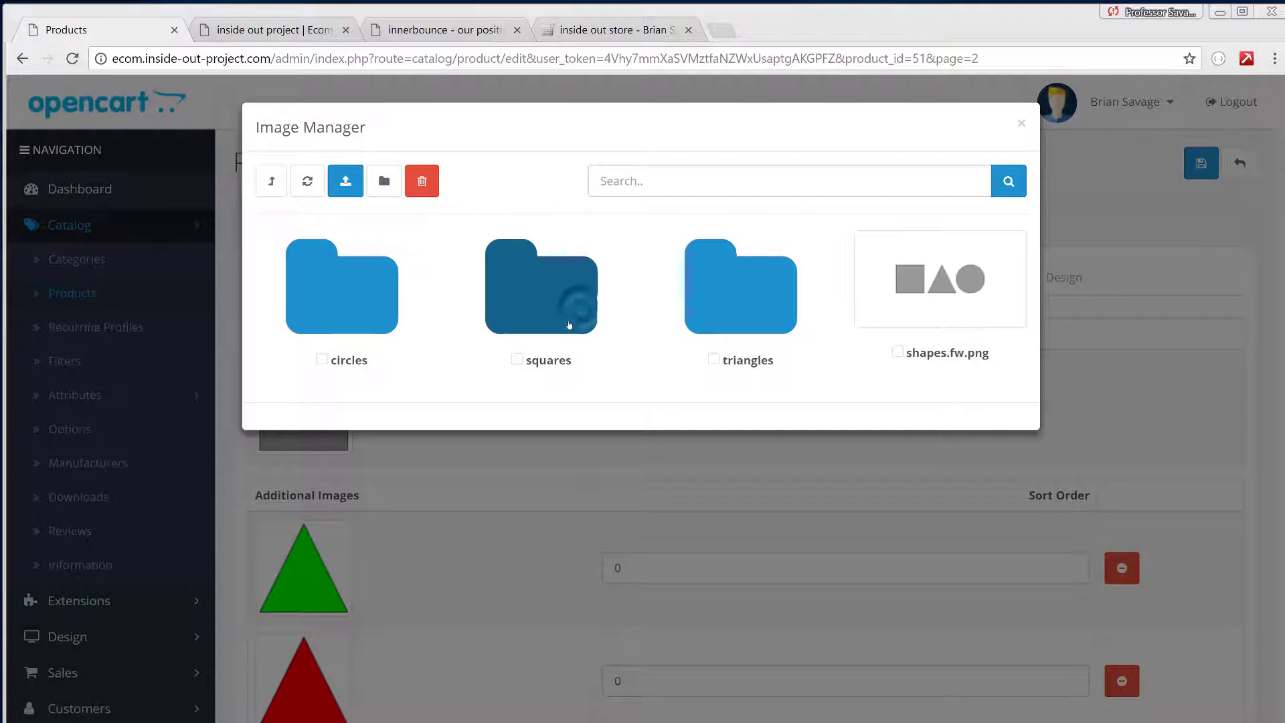
left_click(739, 281)
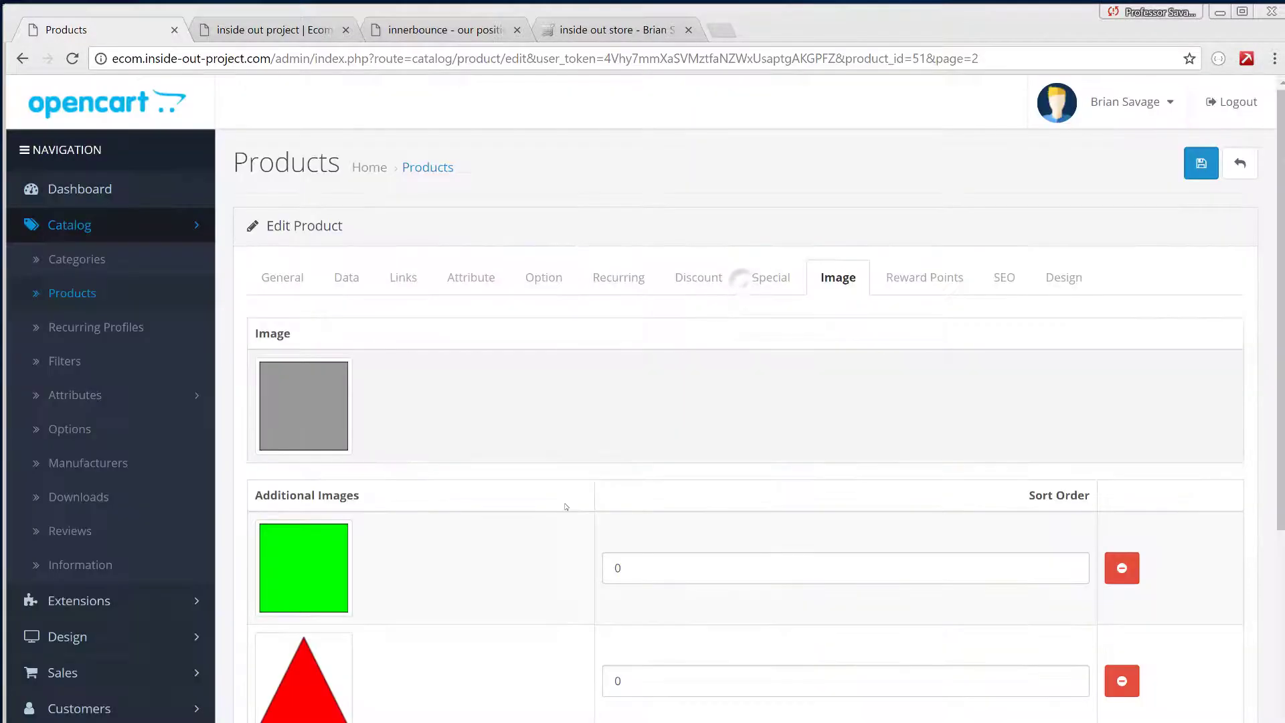
- Replace the additional red triangle image with square-red.fw.png from the shapes/squares folder
left_click(308, 669)
left_click(393, 681)
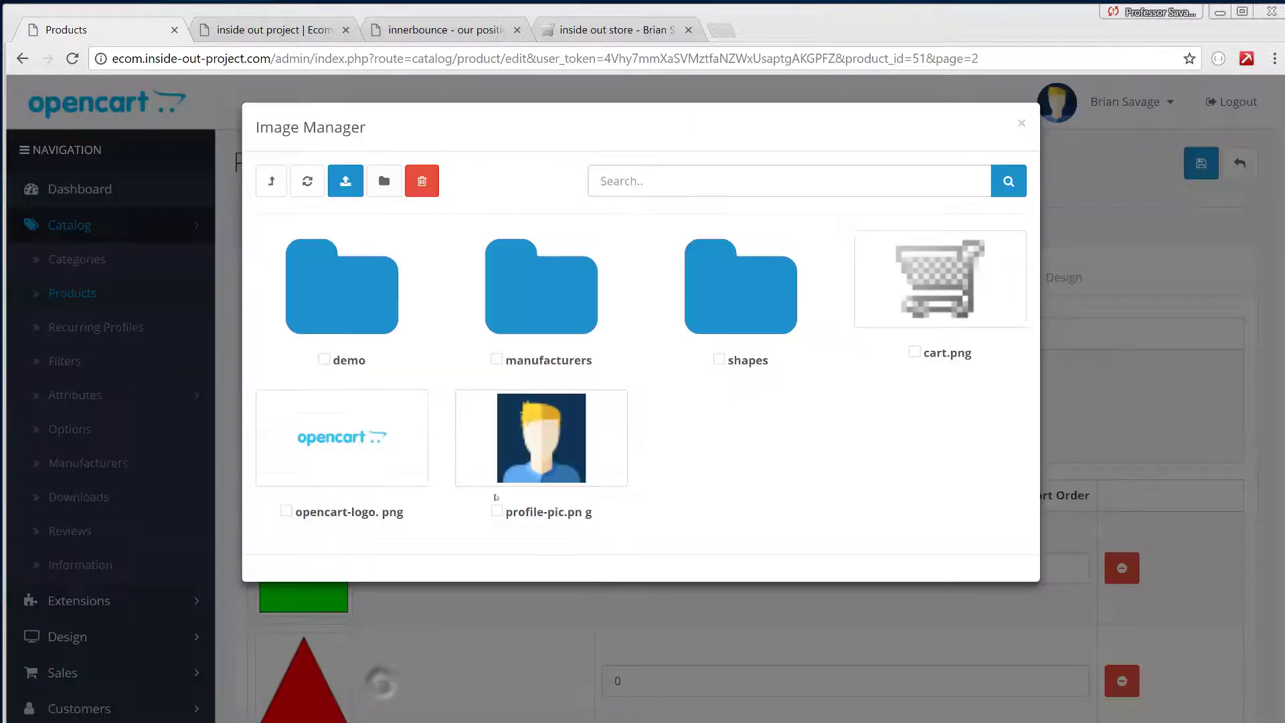
left_click(754, 298)
left_click(582, 315)
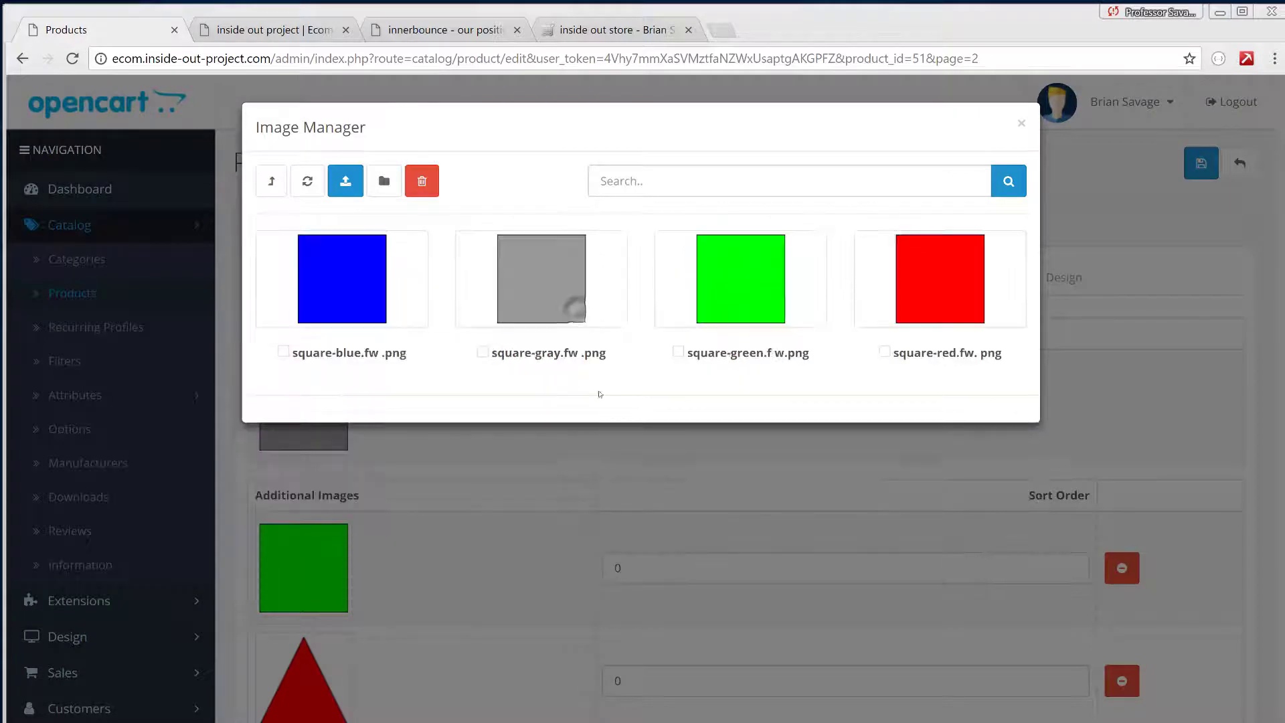
left_click(886, 303)
- Replace the additional blue triangle image with square-blue.fw.png from the shapes/squares folder and save the product
scroll(637, 373, "down", 5)
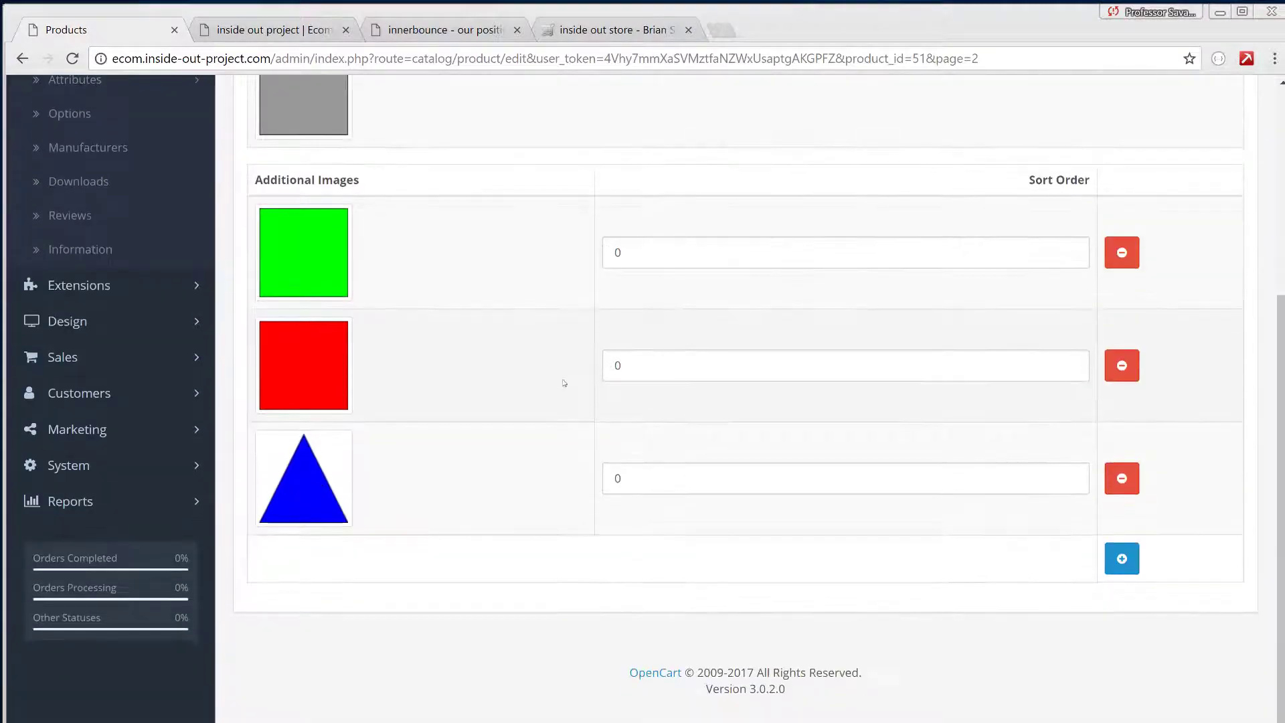
left_click(319, 478)
left_click(392, 477)
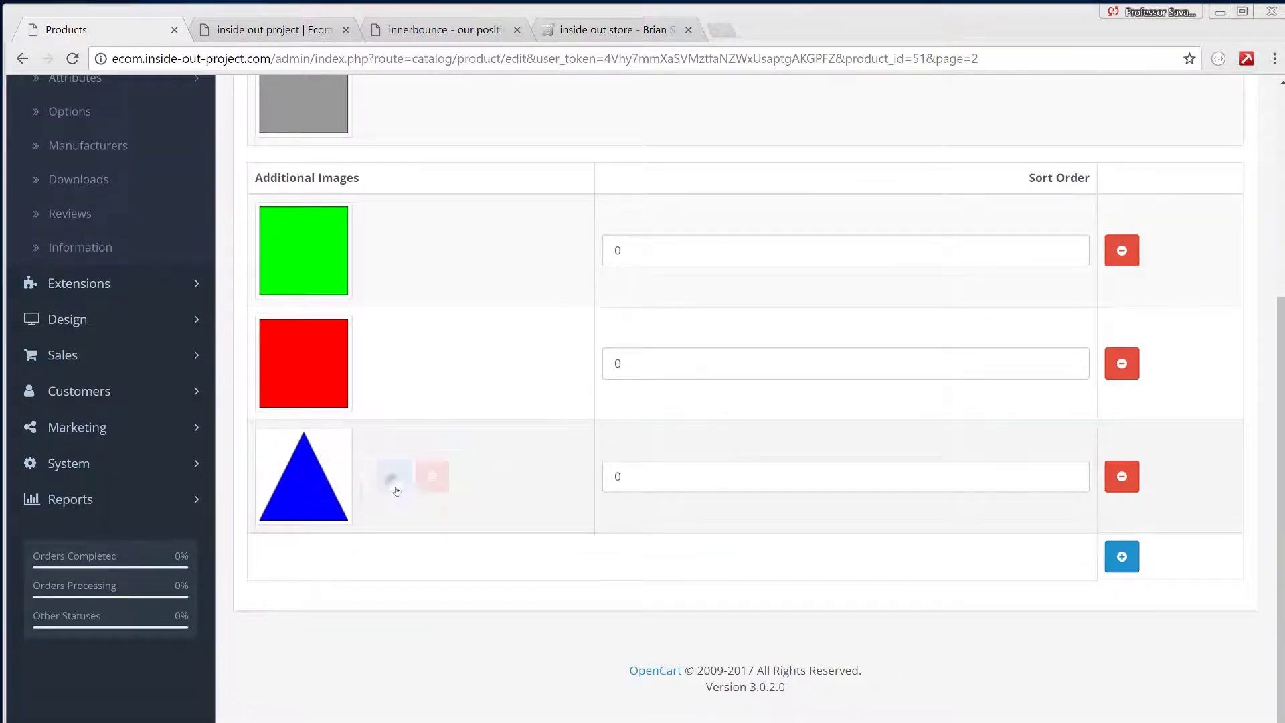
left_click(726, 301)
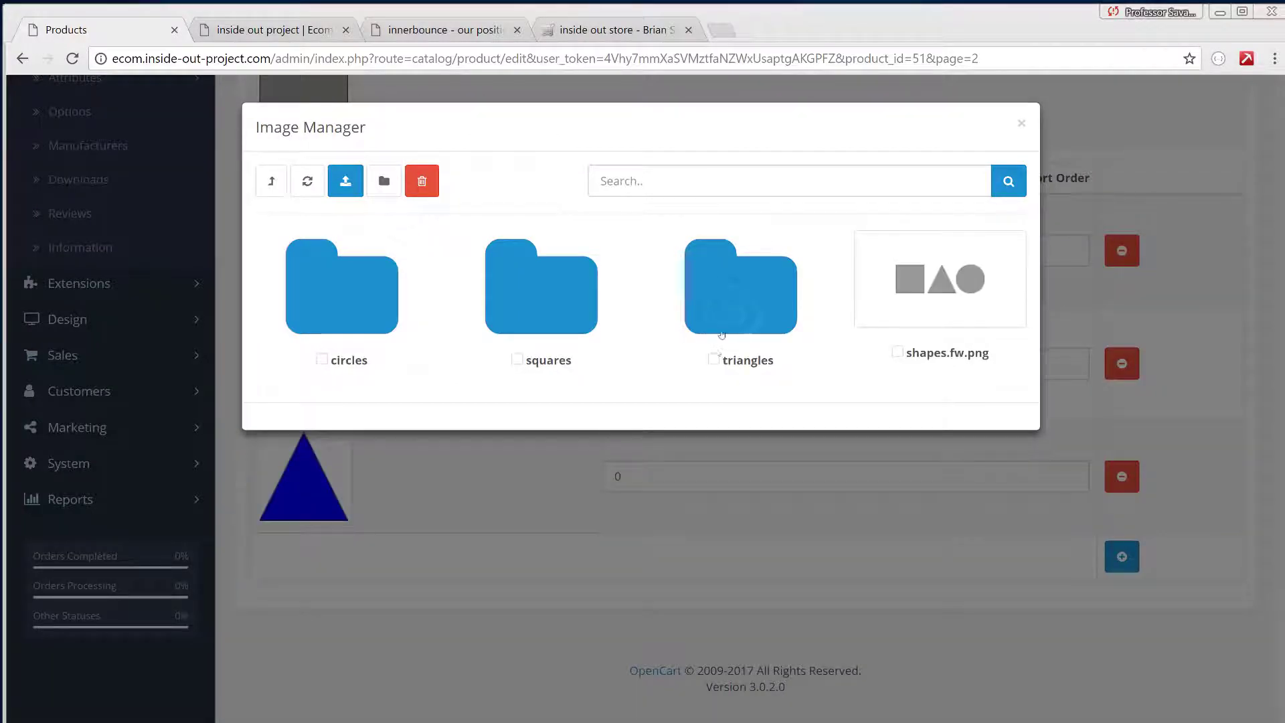
left_click(566, 326)
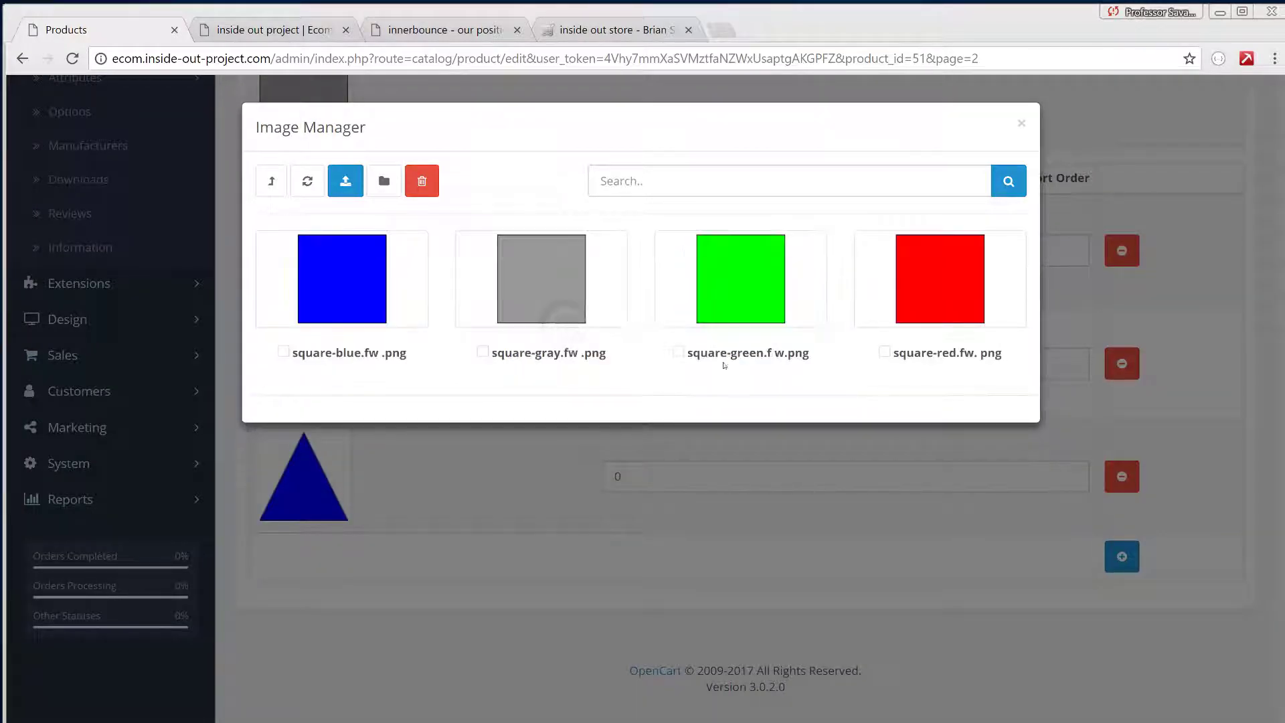
left_click(355, 306)
scroll(457, 454, "up", 5)
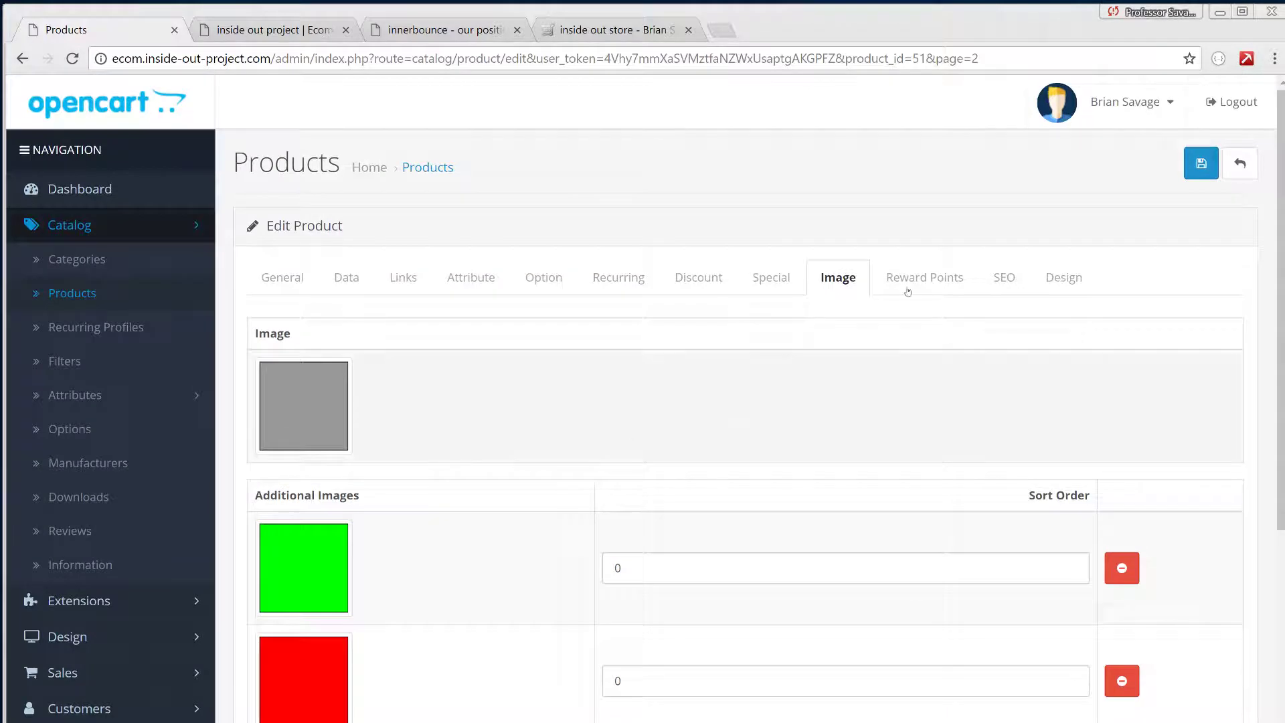
left_click(1201, 164)
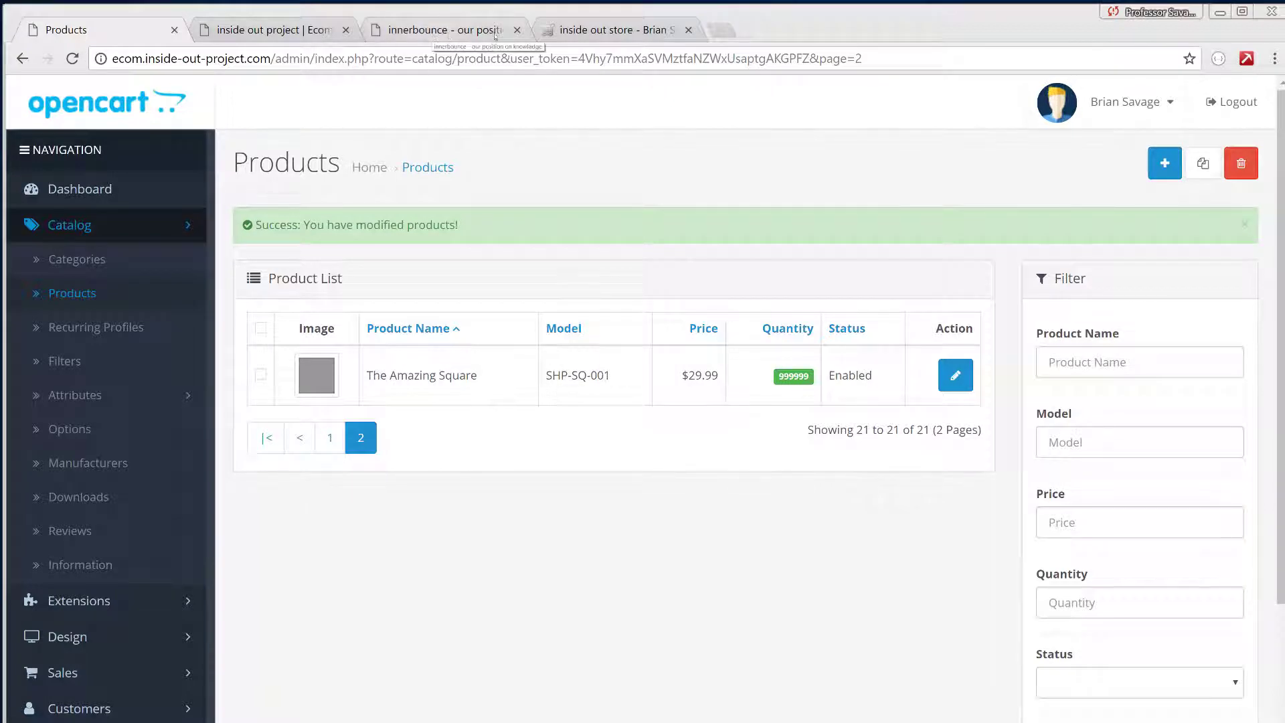
- Check The Amazing Square on the storefront by viewing the Squares category and its product page
left_click(606, 29)
mouse_move(313, 224)
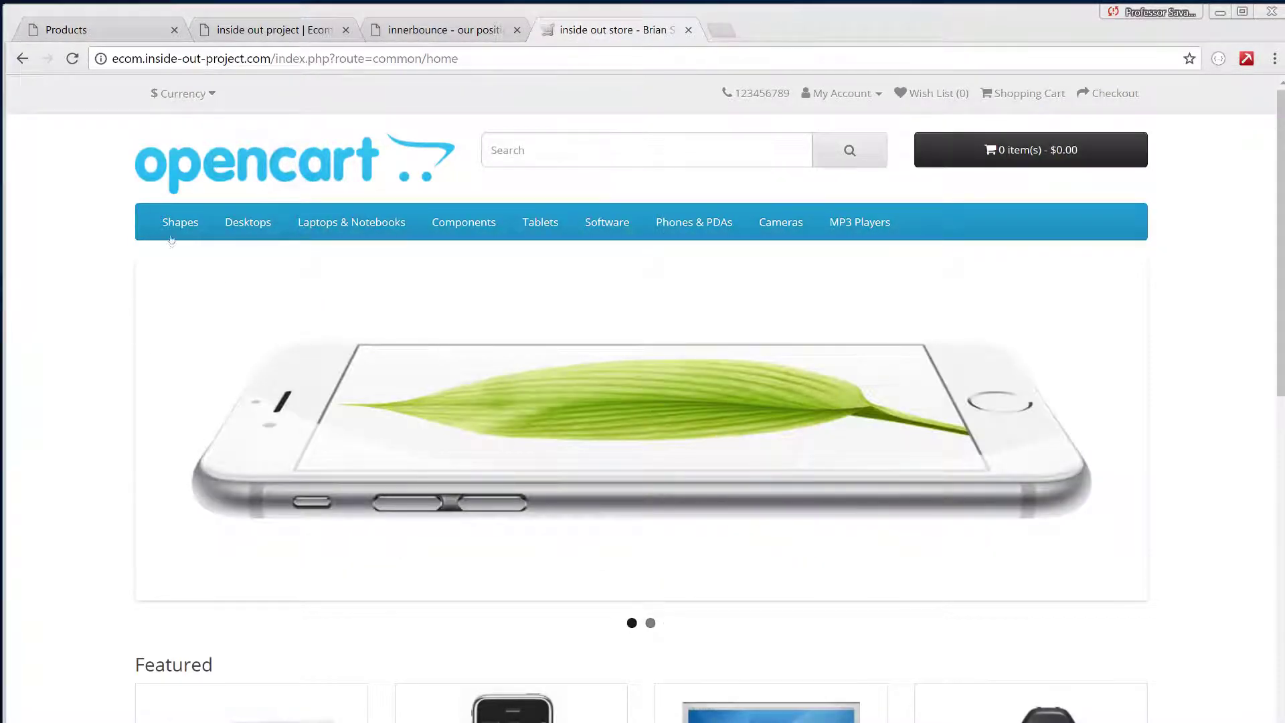
mouse_move(176, 224)
left_click(178, 280)
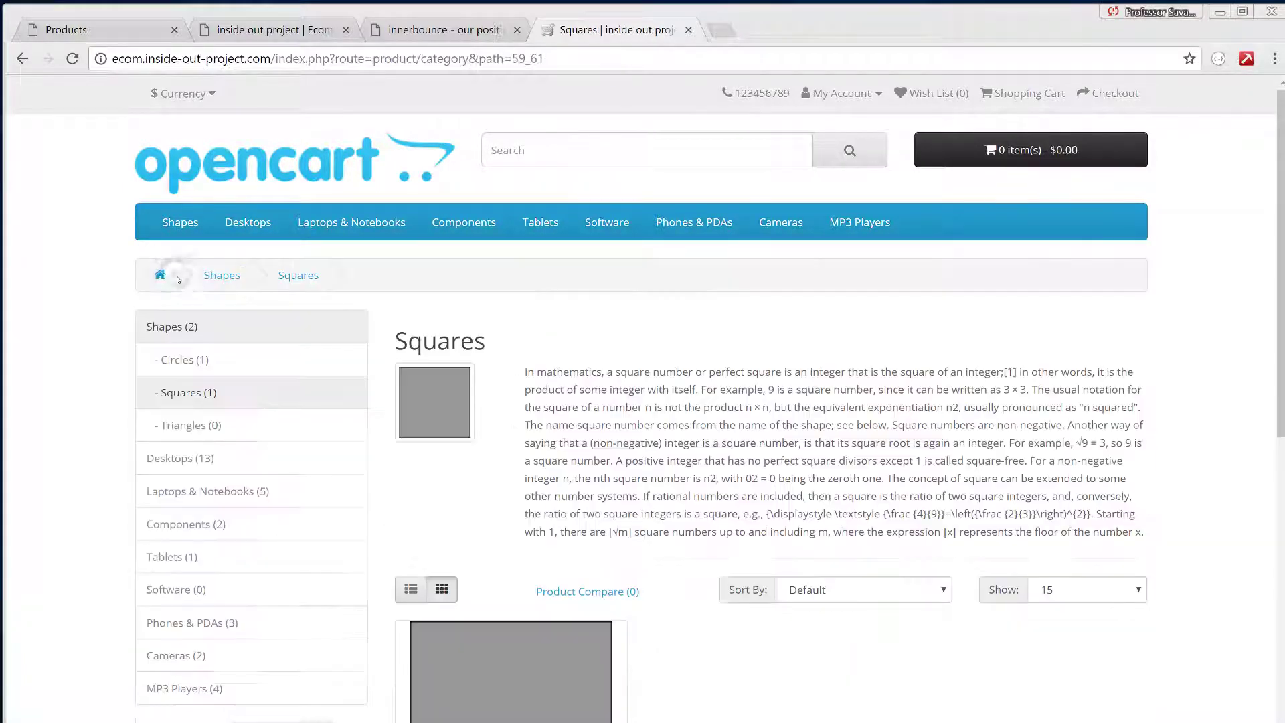
scroll(598, 326, "down", 4)
scroll(569, 469, "up", 3)
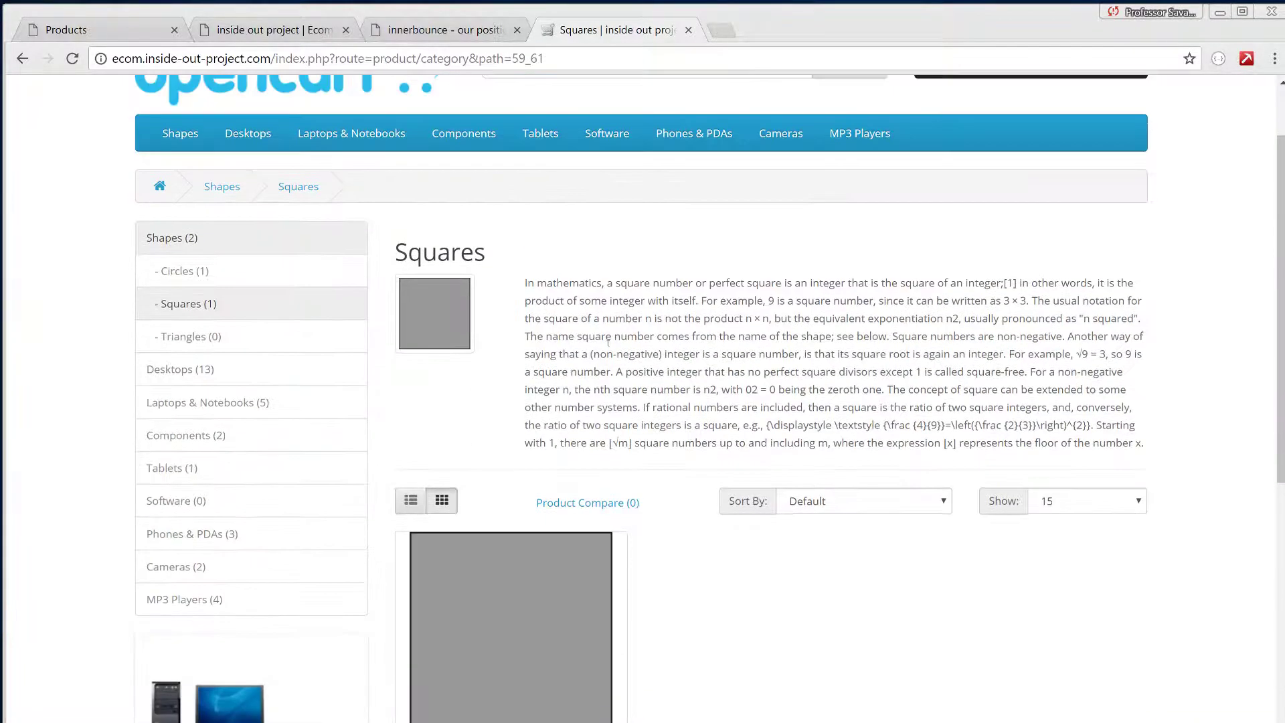
left_click(543, 616)
scroll(613, 577, "down", 3)
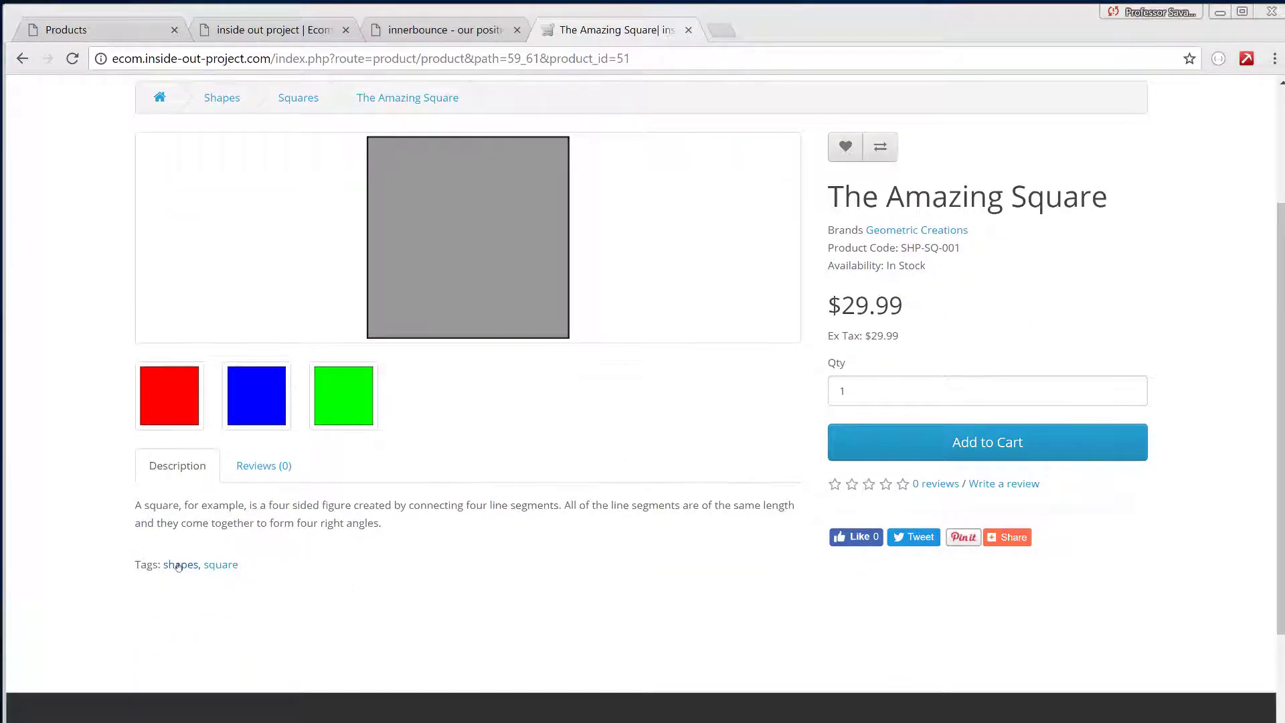
- View the storefront products tagged shapes, and those of the Geometric Creations brand
left_click(179, 565)
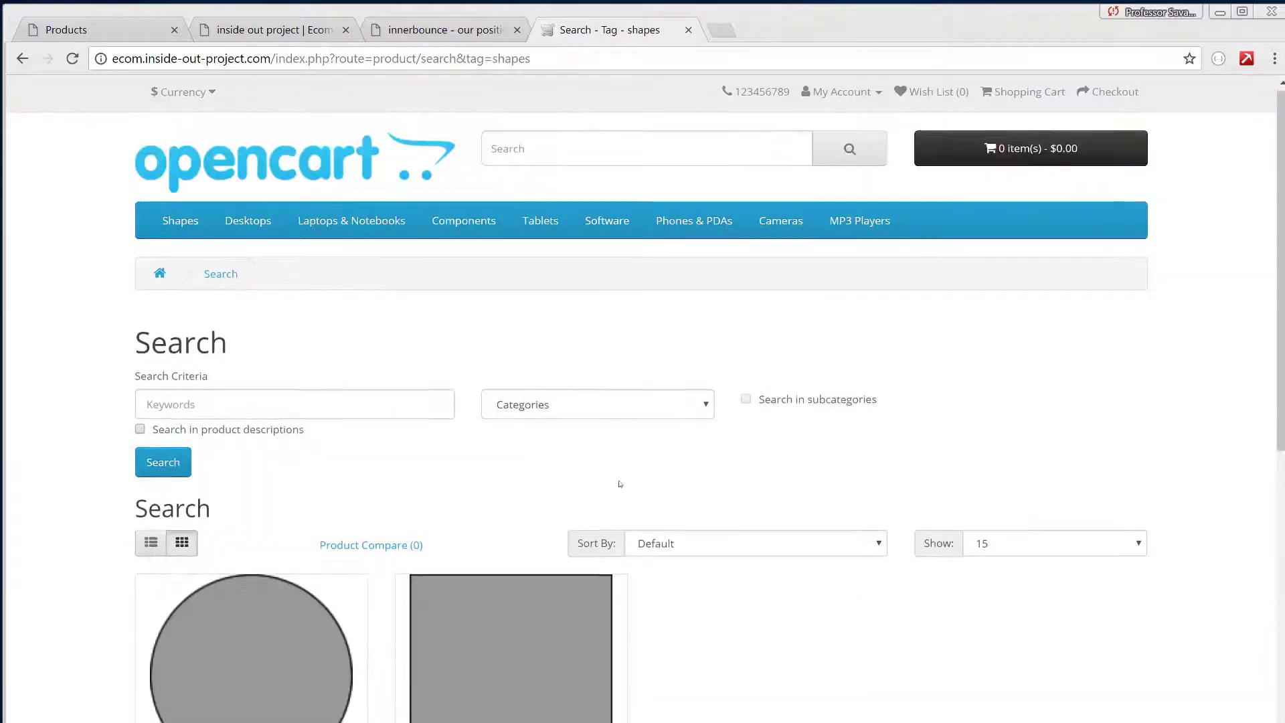
scroll(654, 475, "down", 4)
scroll(663, 549, "down", 1)
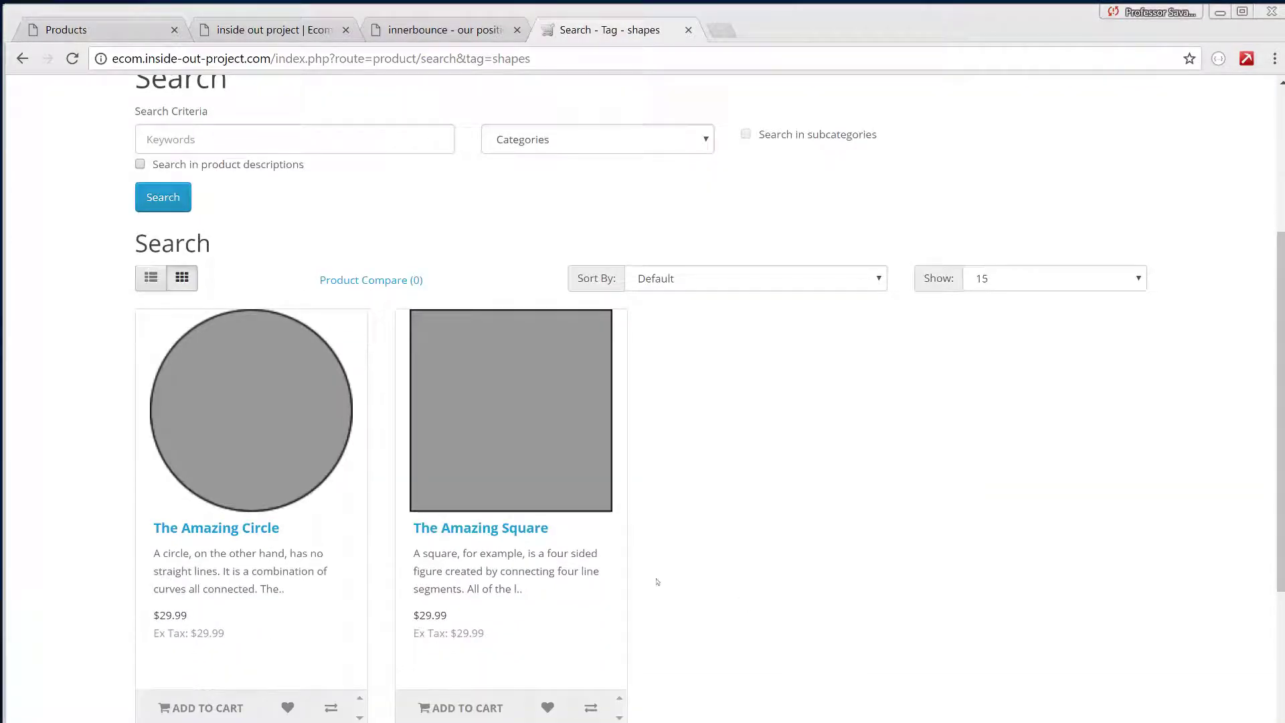
scroll(731, 553, "up", 4)
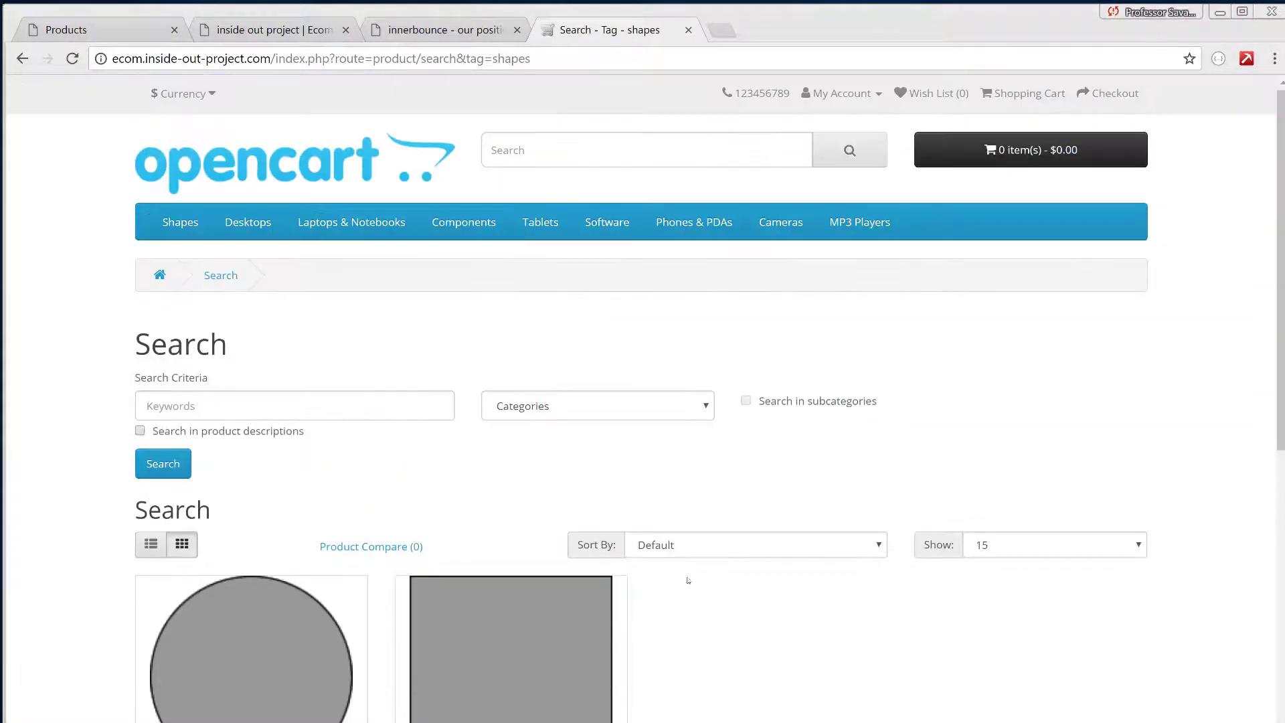
scroll(683, 580, "down", 3)
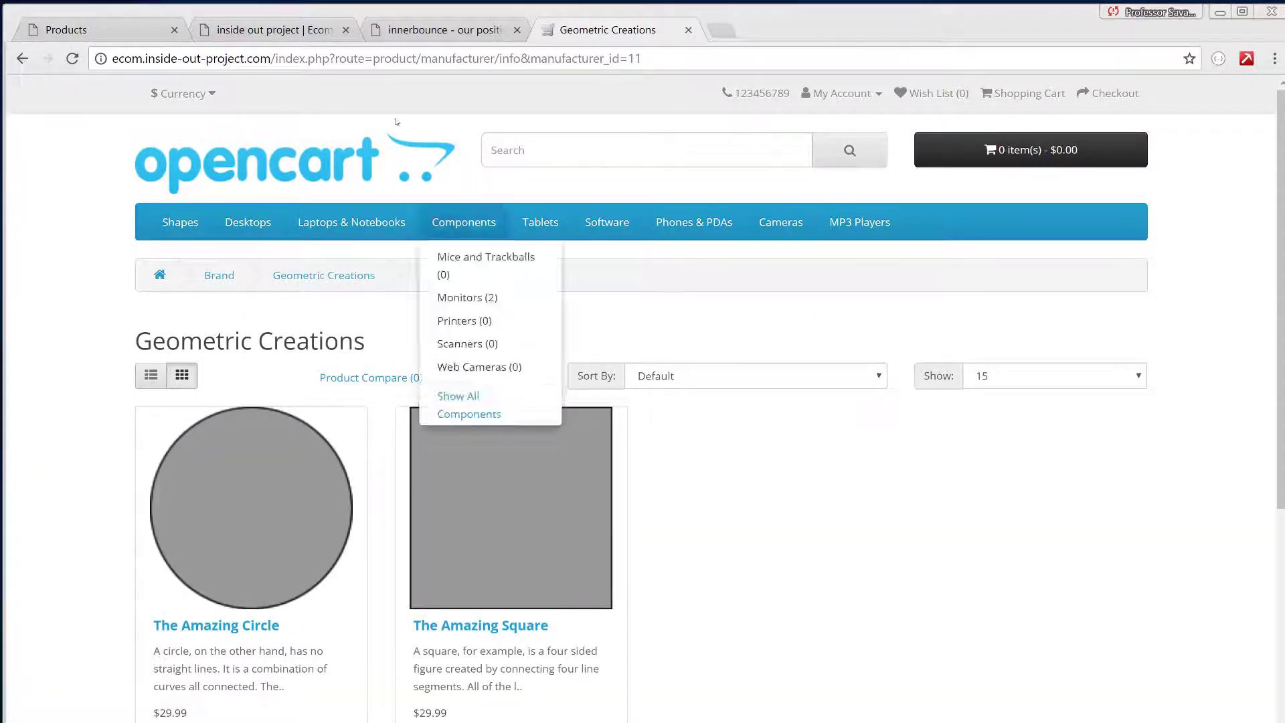
- Duplicate The Amazing Square in the admin product list and open the disabled copy for editing
left_click(107, 29)
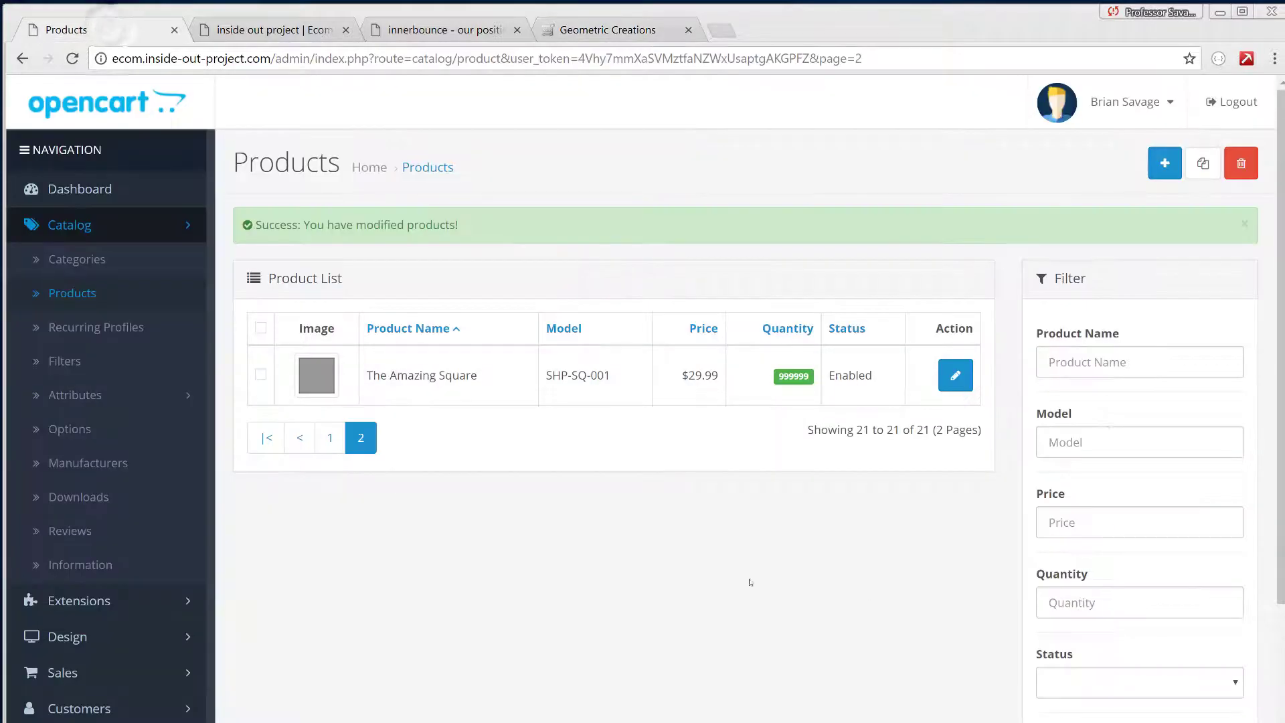
left_click(261, 376)
left_click(1201, 167)
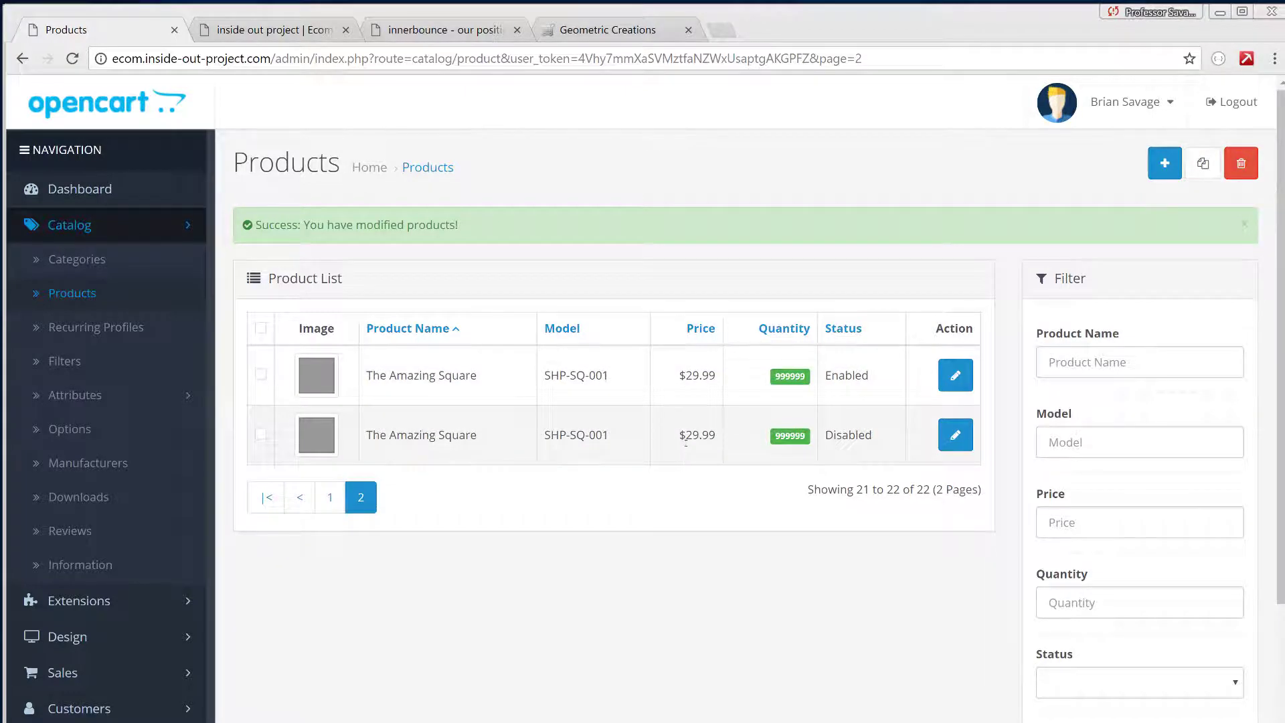
double_click(845, 435)
left_click(956, 435)
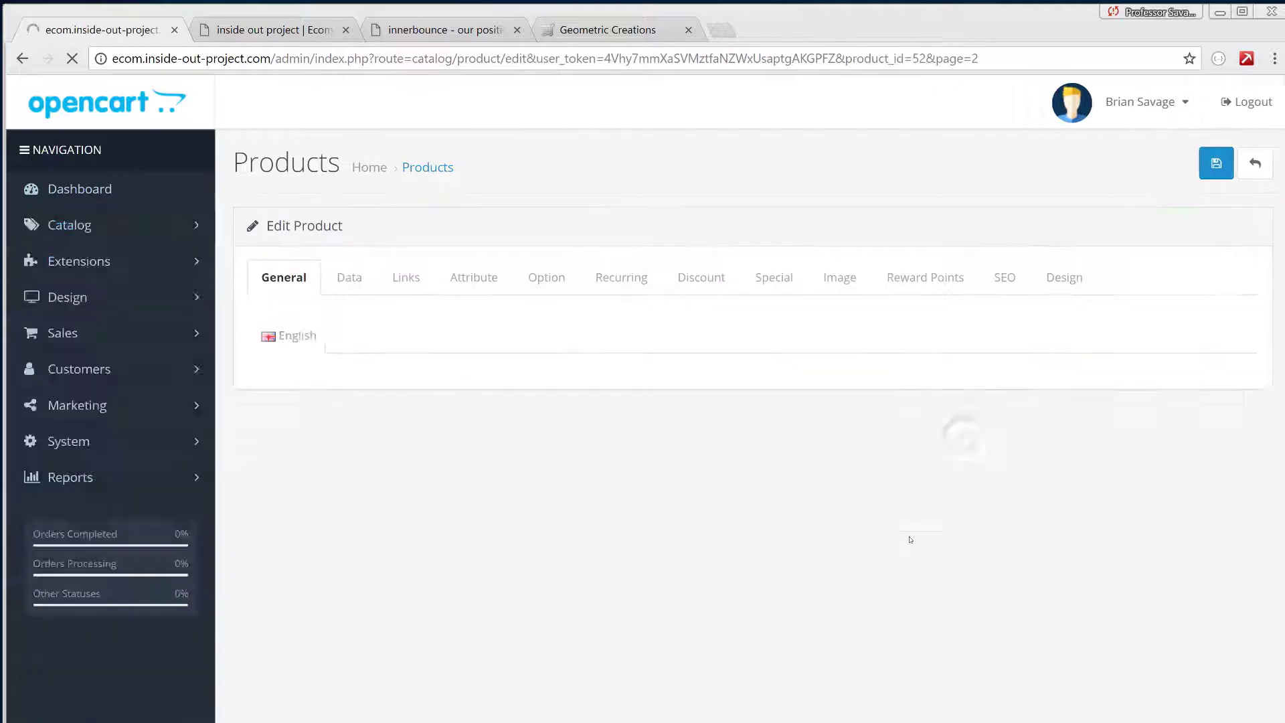
- Replace the copied product's description with The Amazing Triangle description from the change log, using the editor's code view
left_click(257, 30)
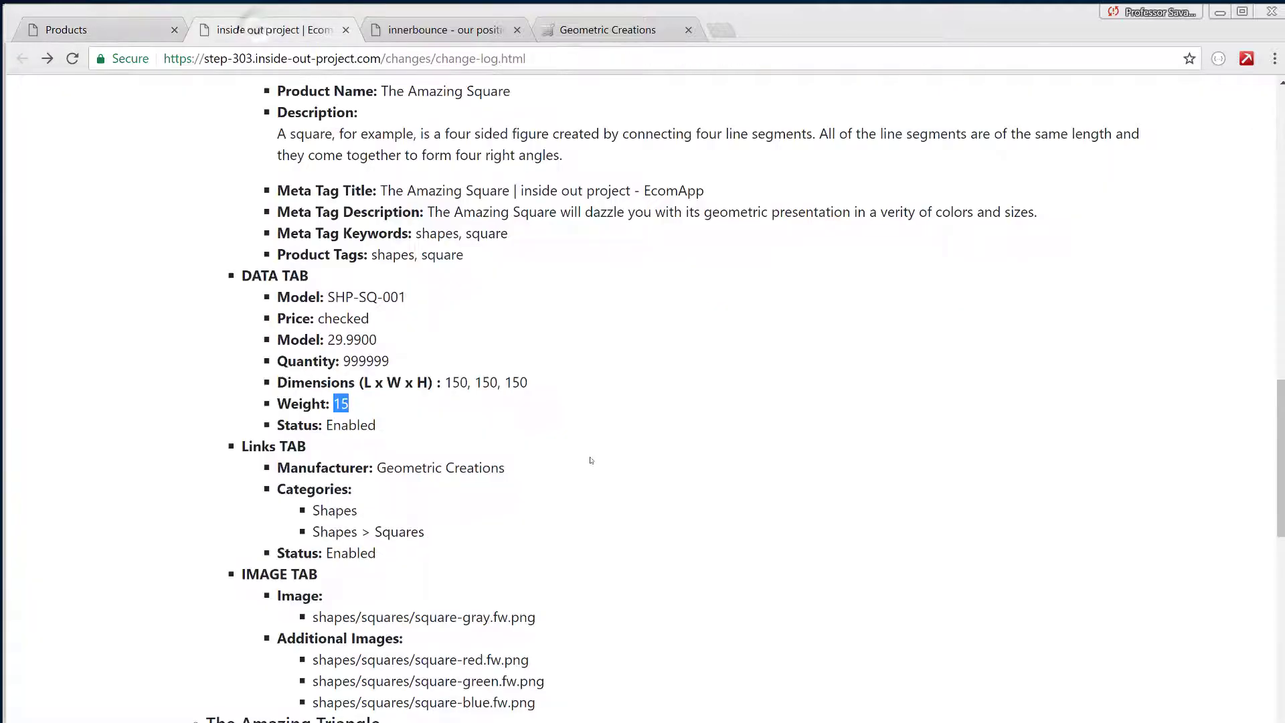
scroll(423, 230, "down", 8)
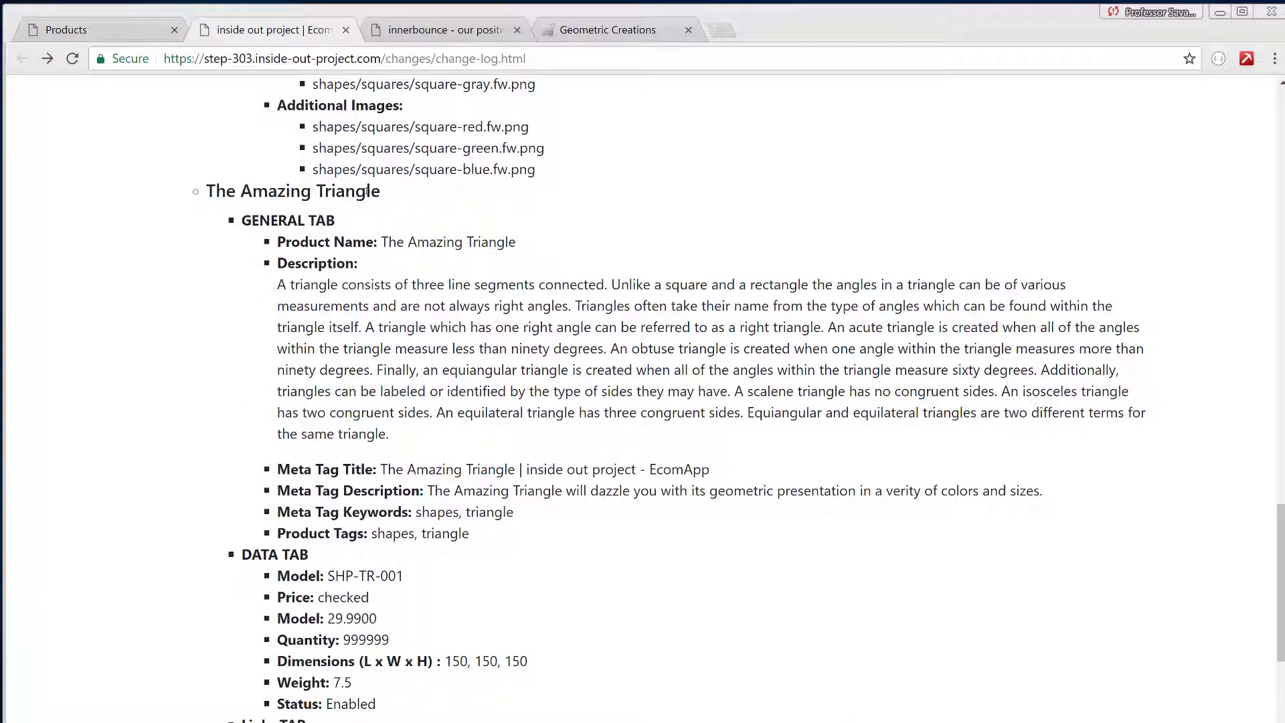
double_click(367, 192)
double_click(490, 242)
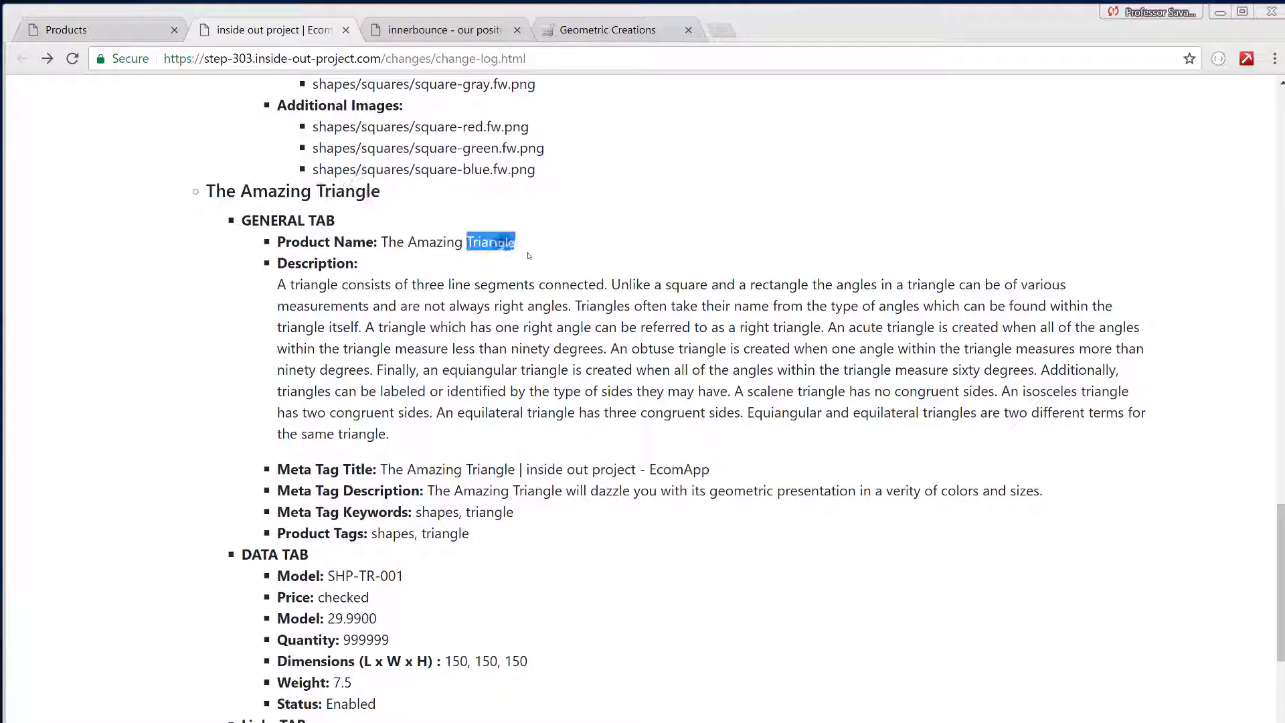
left_click_drag(277, 284, 402, 435)
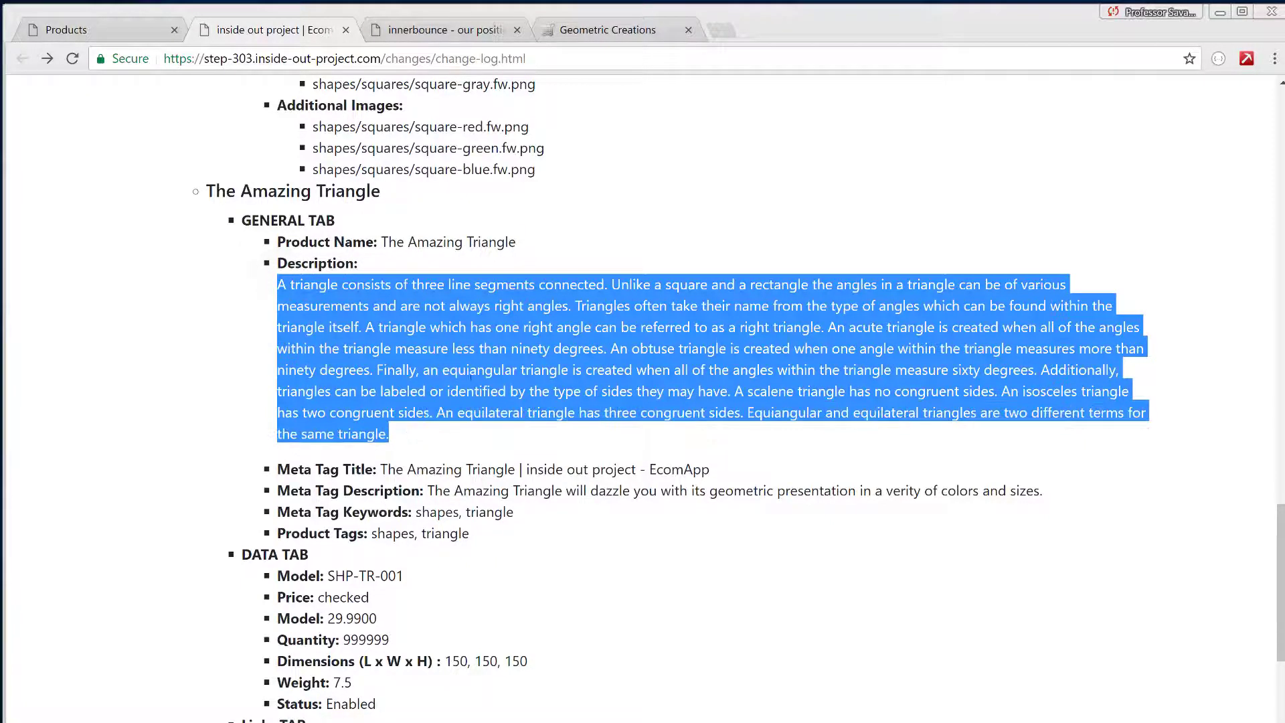
left_click(137, 29)
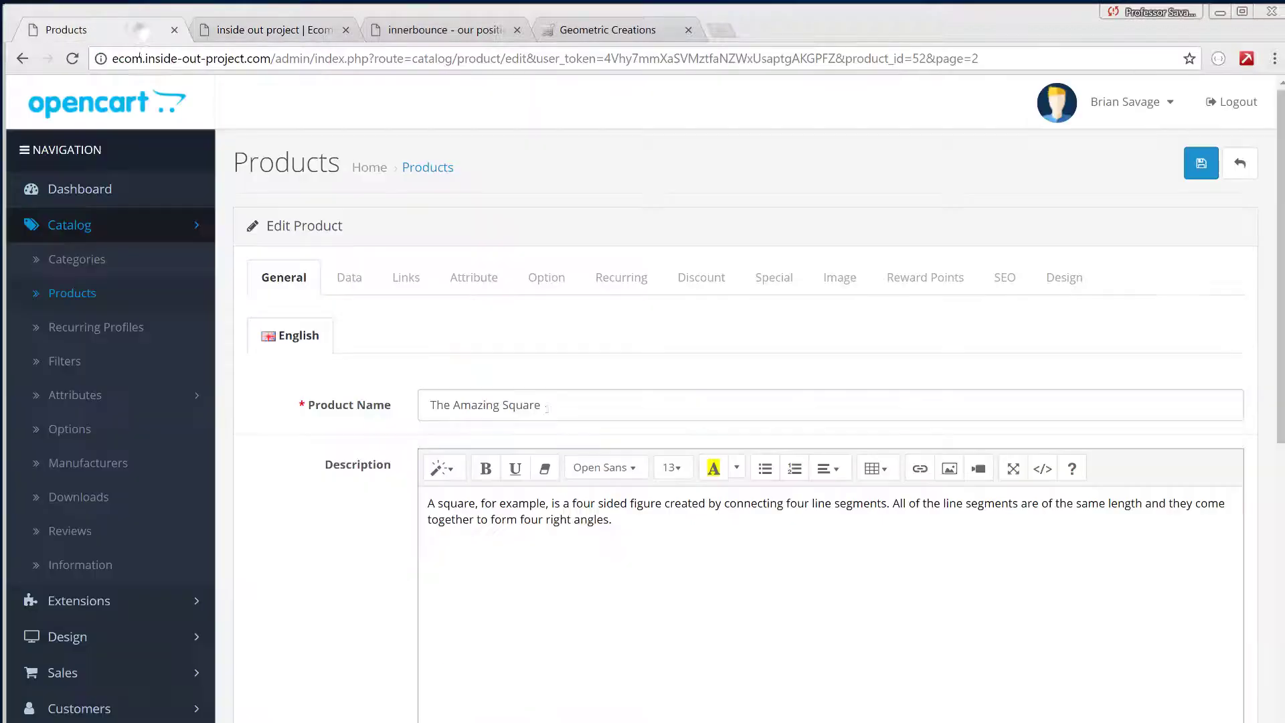
left_click(1043, 469)
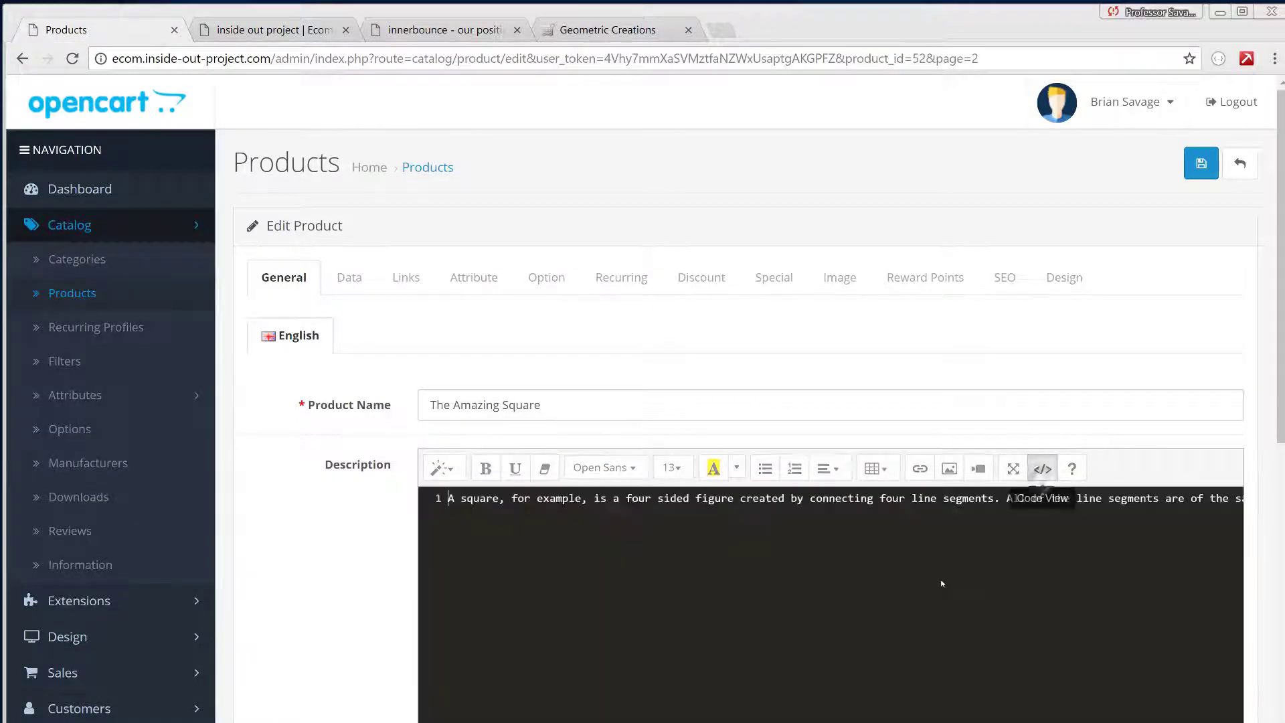
left_click(942, 584)
key("ctrl+v")
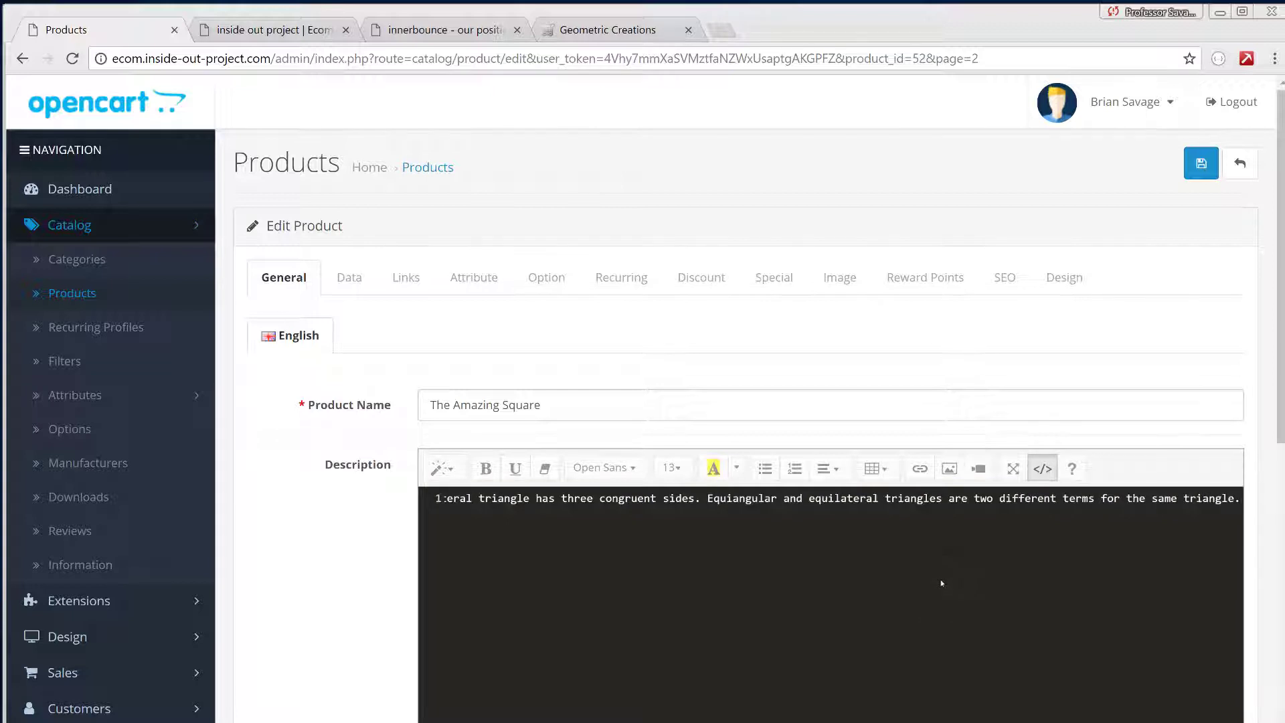
left_click(1043, 469)
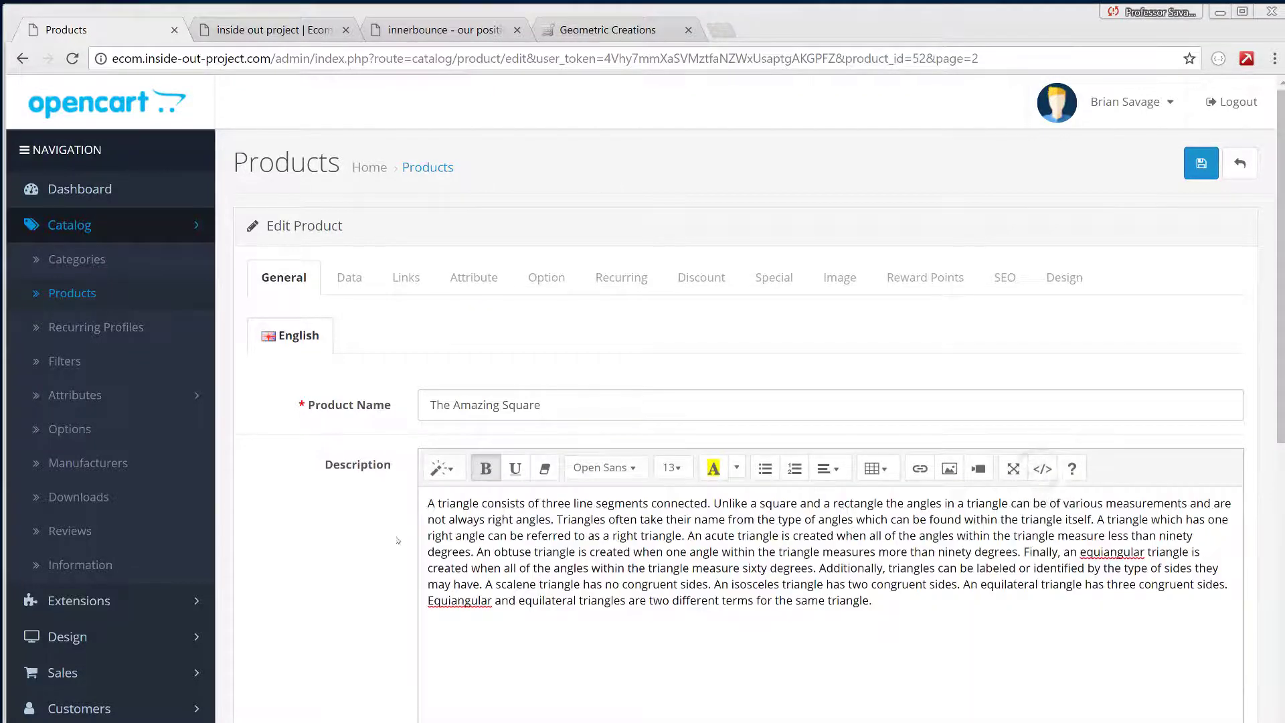
- Change the product name to The Amazing Triangle
scroll(373, 530, "down", 1)
scroll(373, 530, "down", 3)
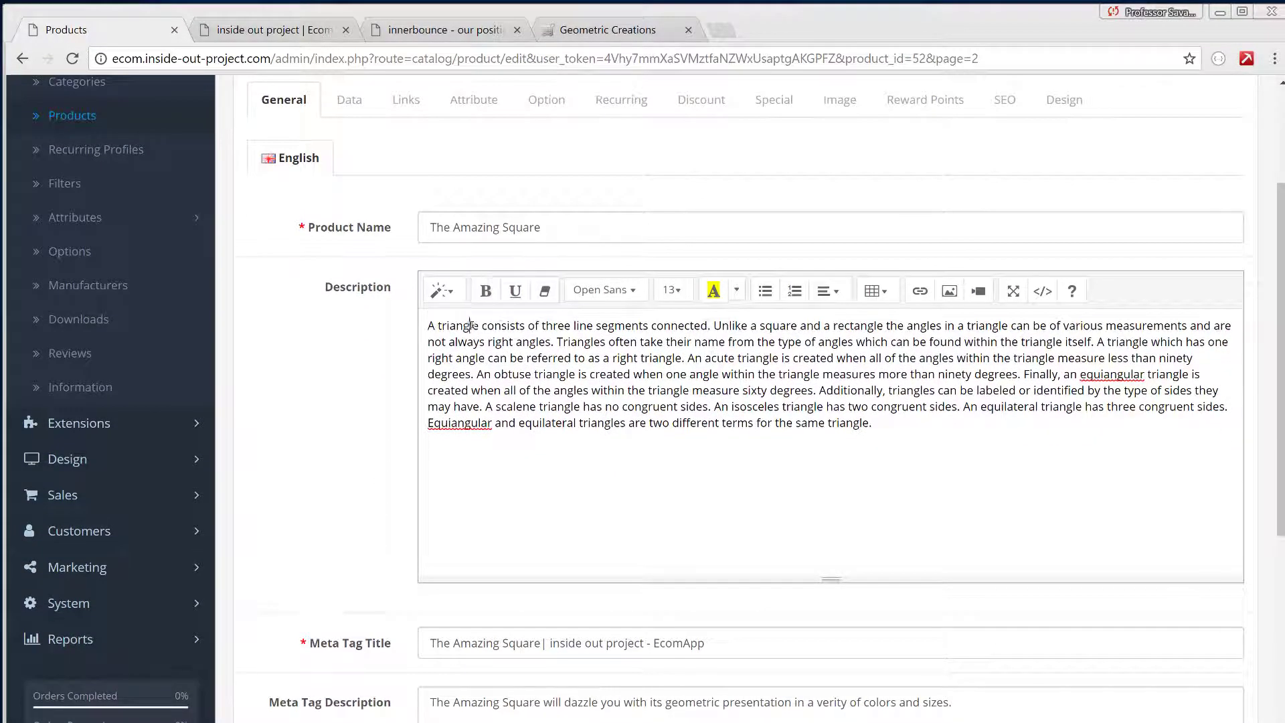
left_click_drag(429, 326, 479, 326)
double_click(521, 228)
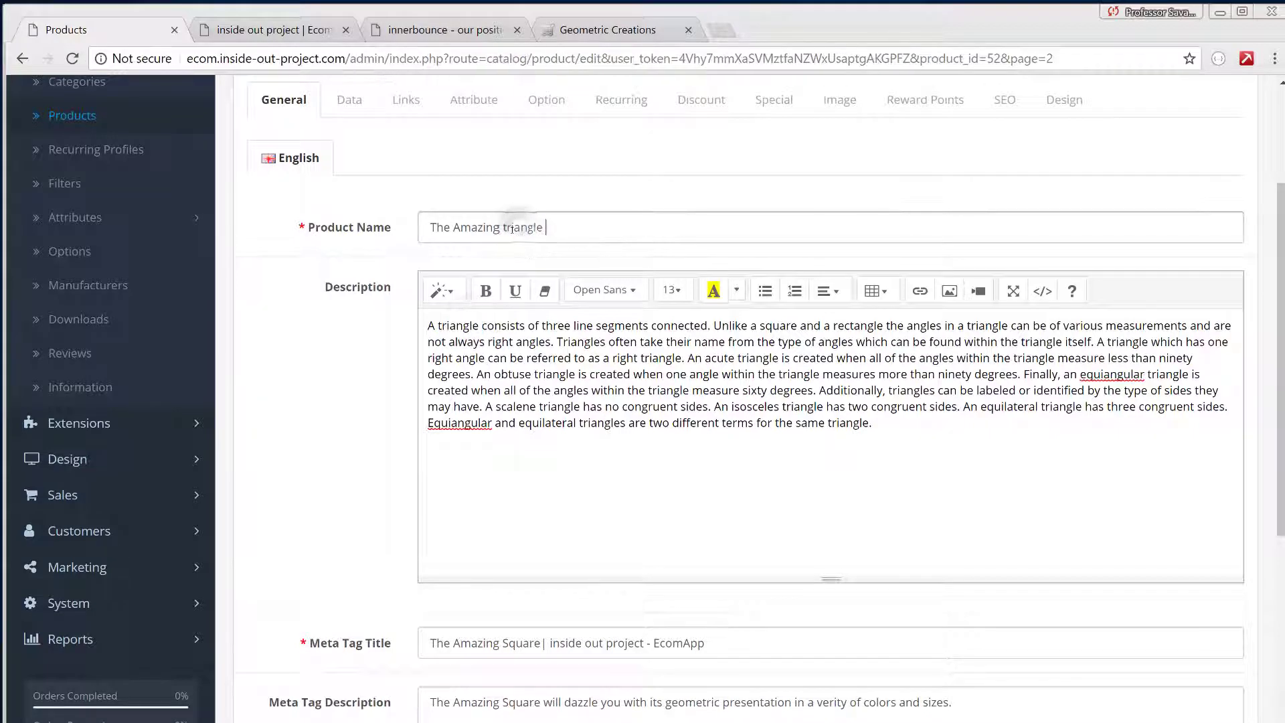
type("triangle")
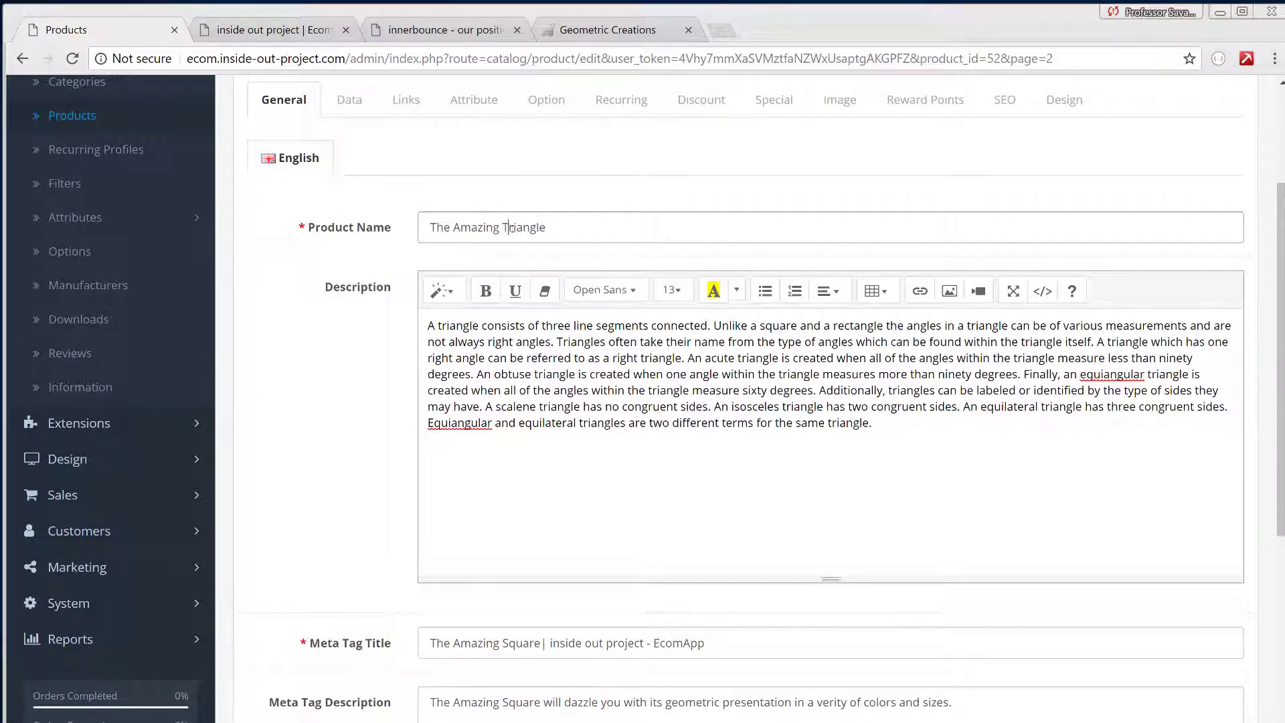
- Replace Square with Triangle in the meta tag title and meta tag description
double_click(510, 227)
key("ctrl+c")
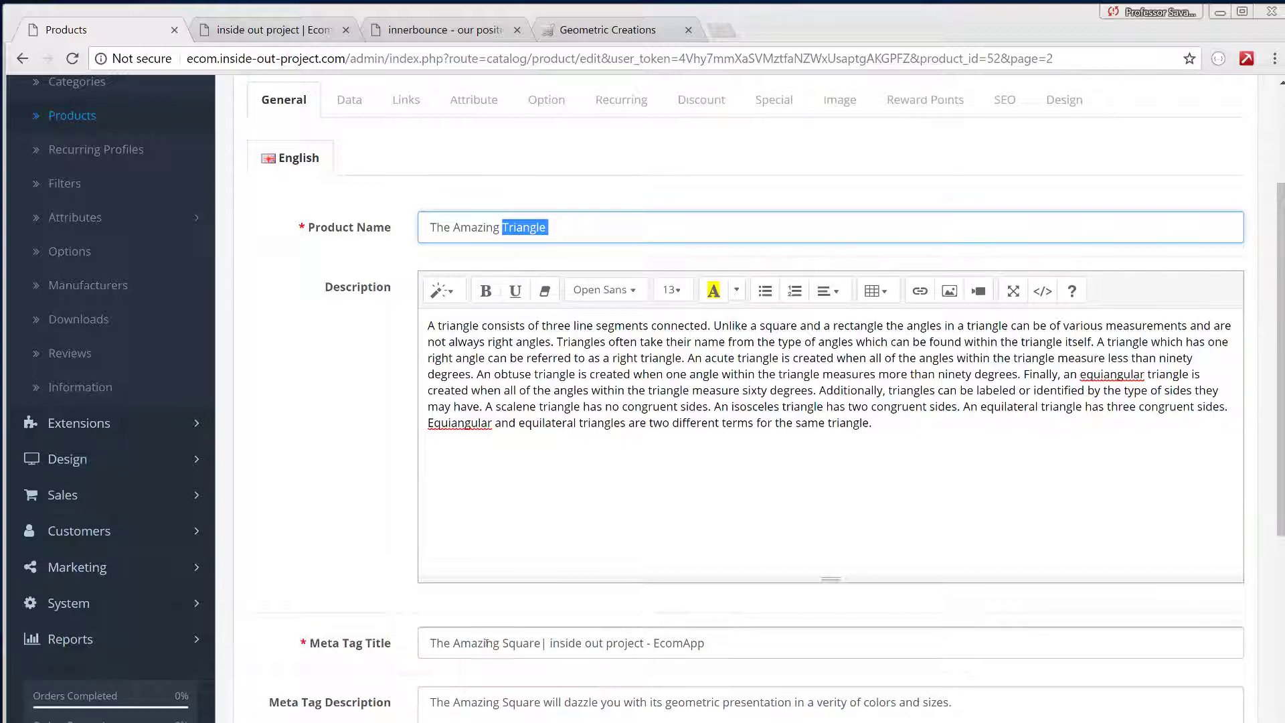
double_click(521, 642)
key("ctrl+v")
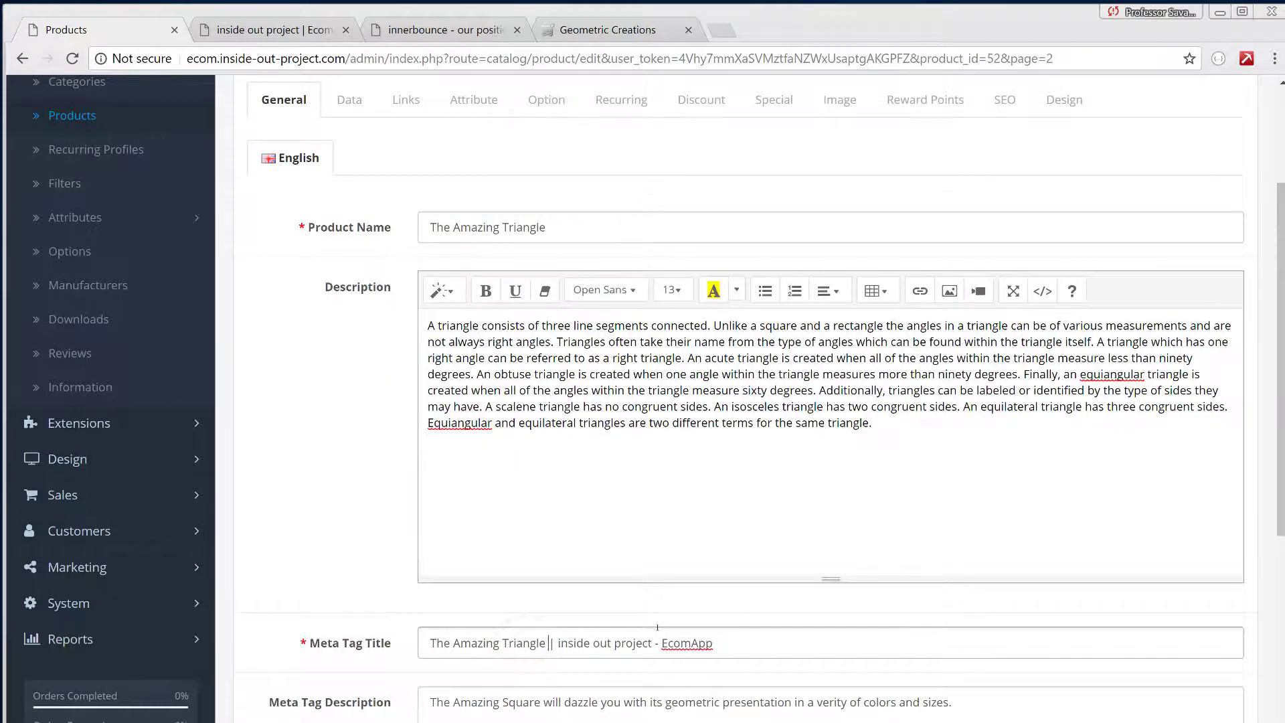
scroll(658, 628, "down", 3)
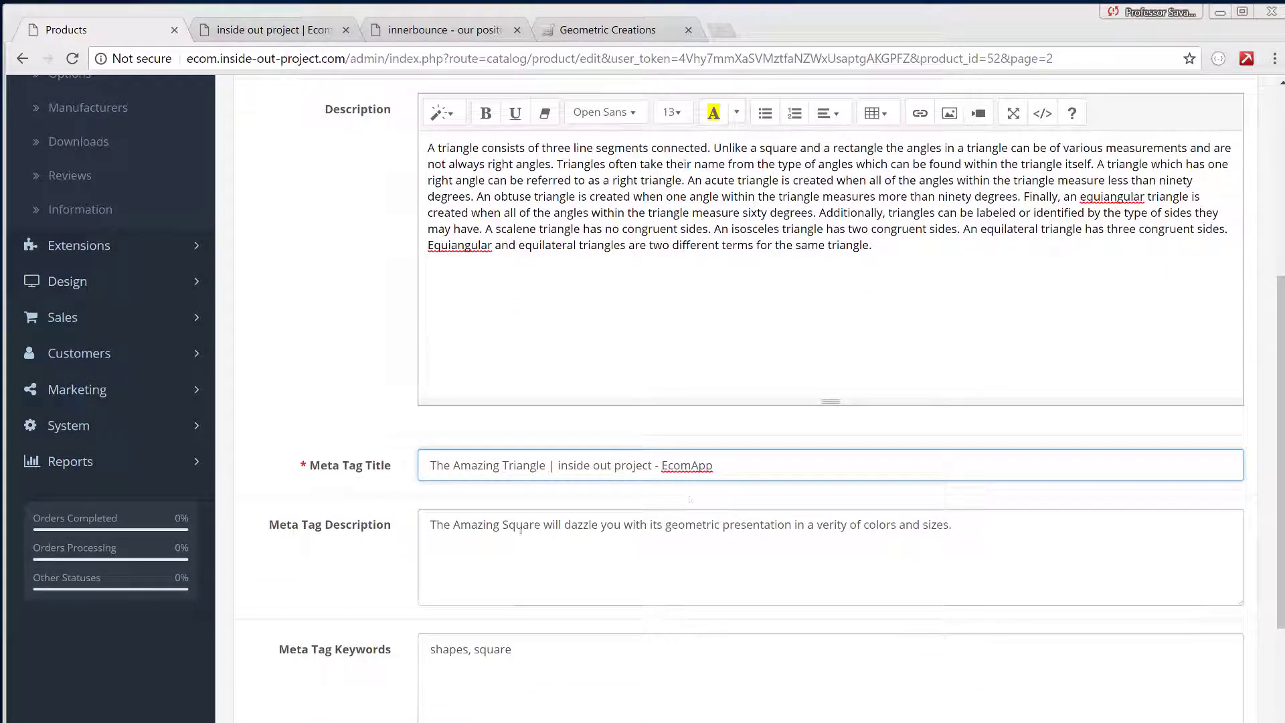
double_click(521, 525)
key("ctrl+v")
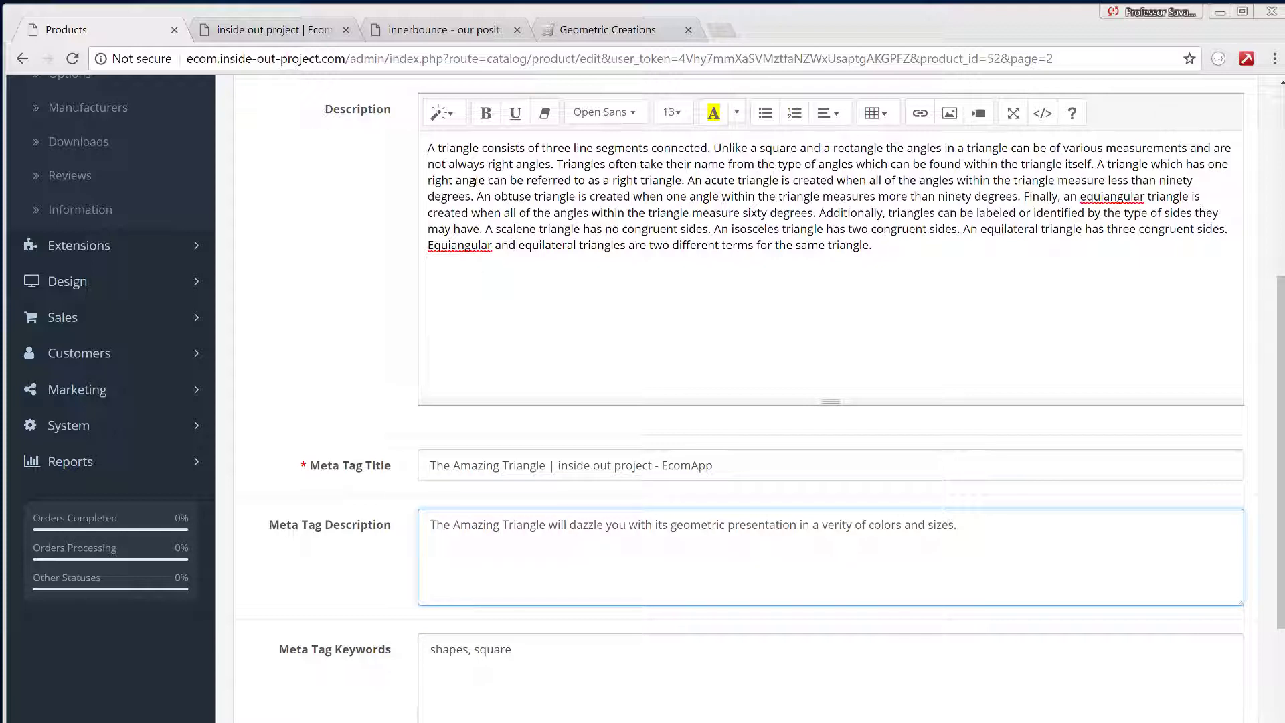
- Set both the meta tag keywords and the product tags to "shapes, triangle"
double_click(459, 148)
key("ctrl+c")
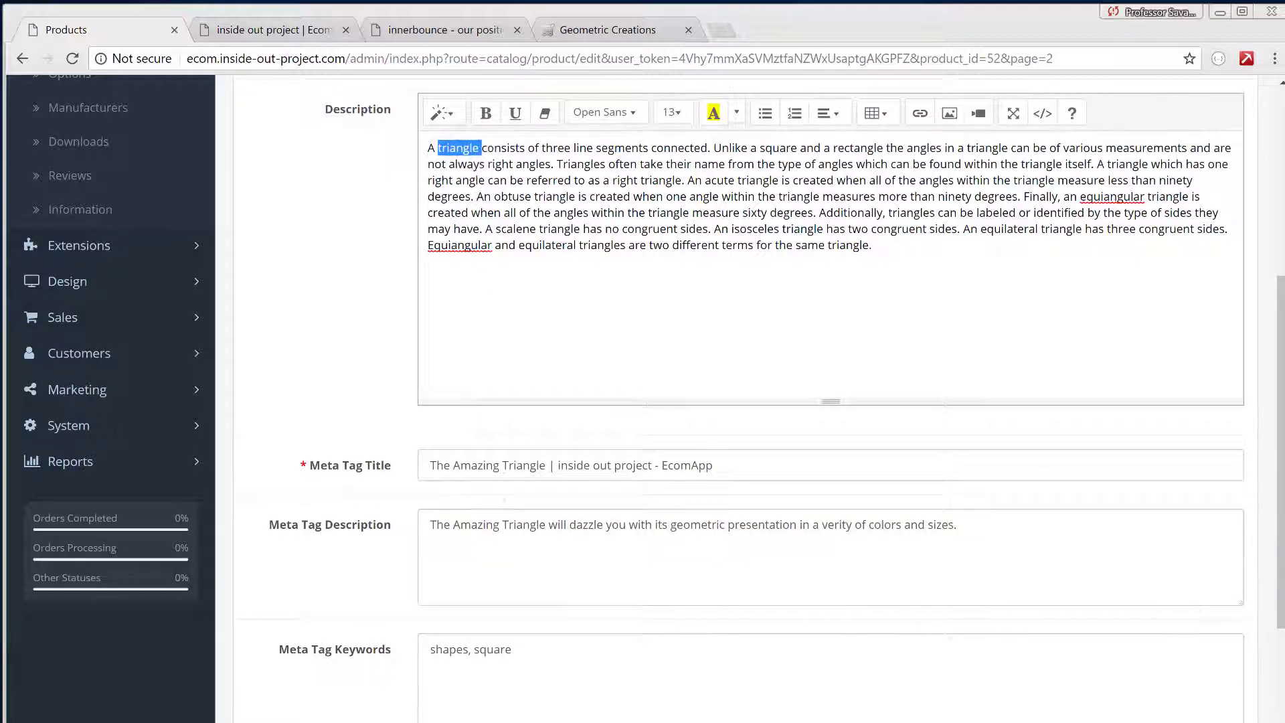
double_click(494, 650)
key("ctrl+v")
scroll(504, 645, "down", 3)
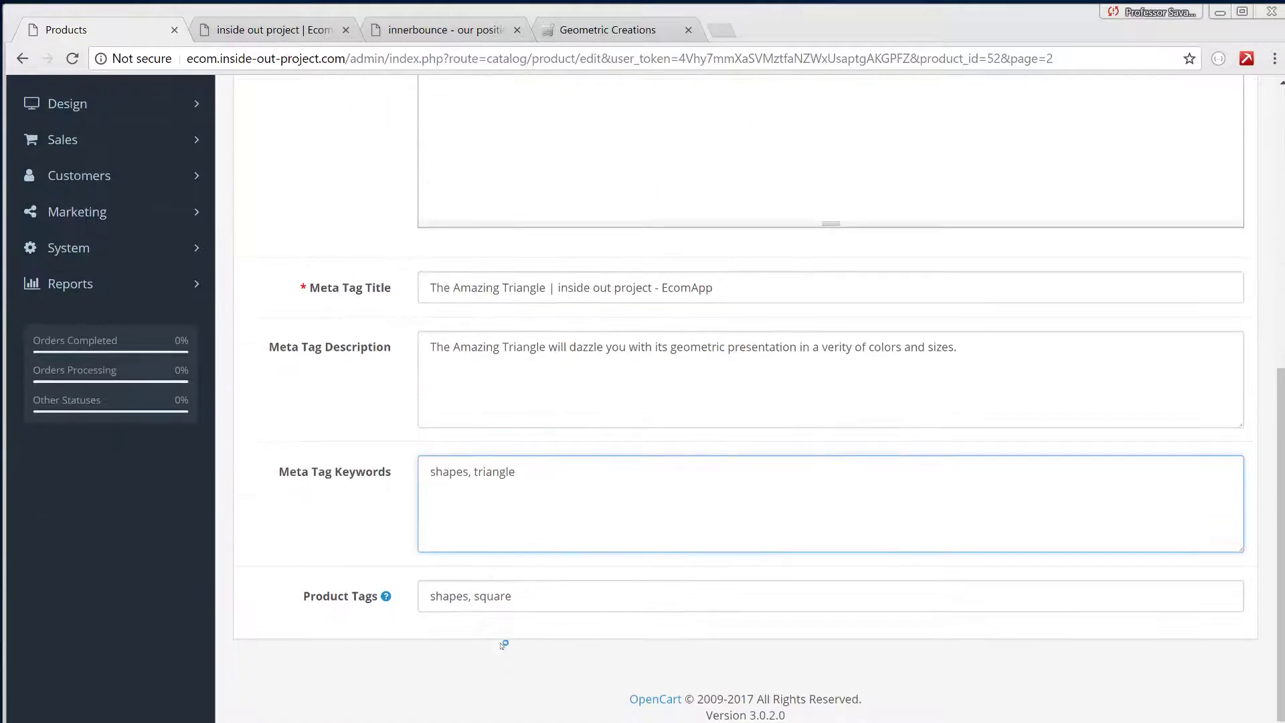
double_click(493, 596)
key("ctrl+v")
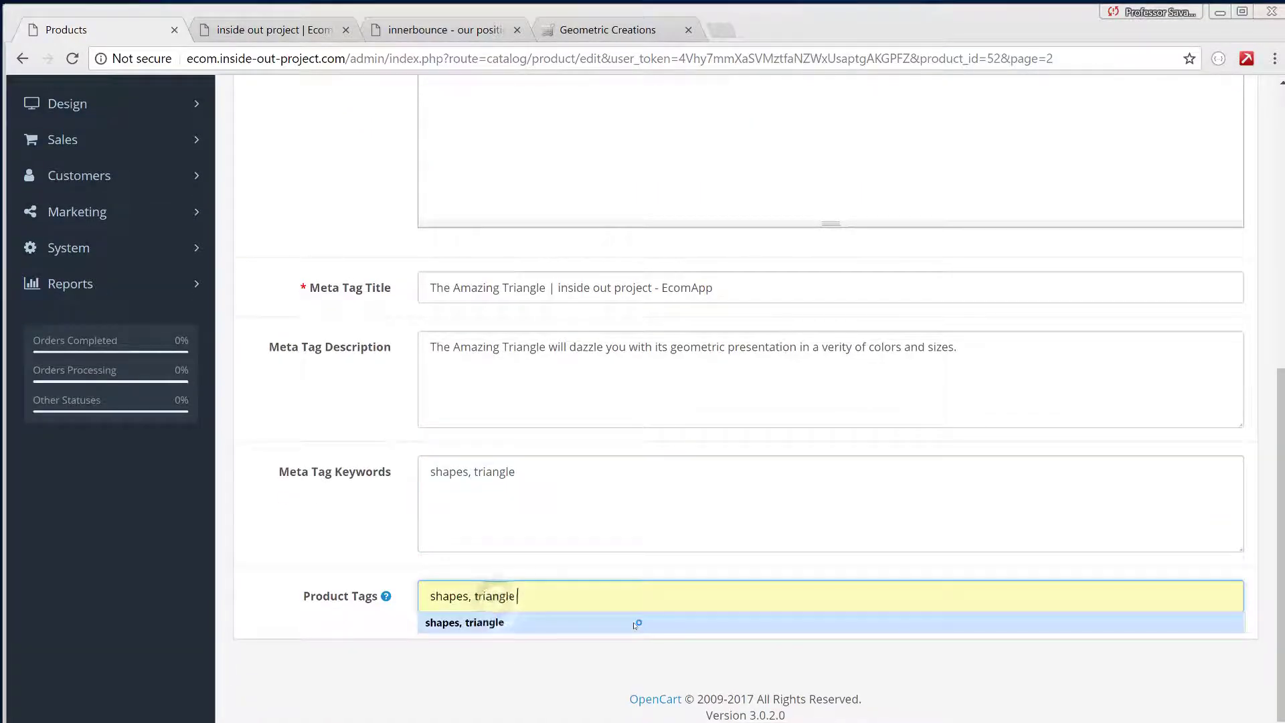
left_click(561, 566)
- Copy The Amazing Triangle's model code SHP-TR-001 from the change log
scroll(561, 566, "up", 6)
scroll(346, 571, "up", 3)
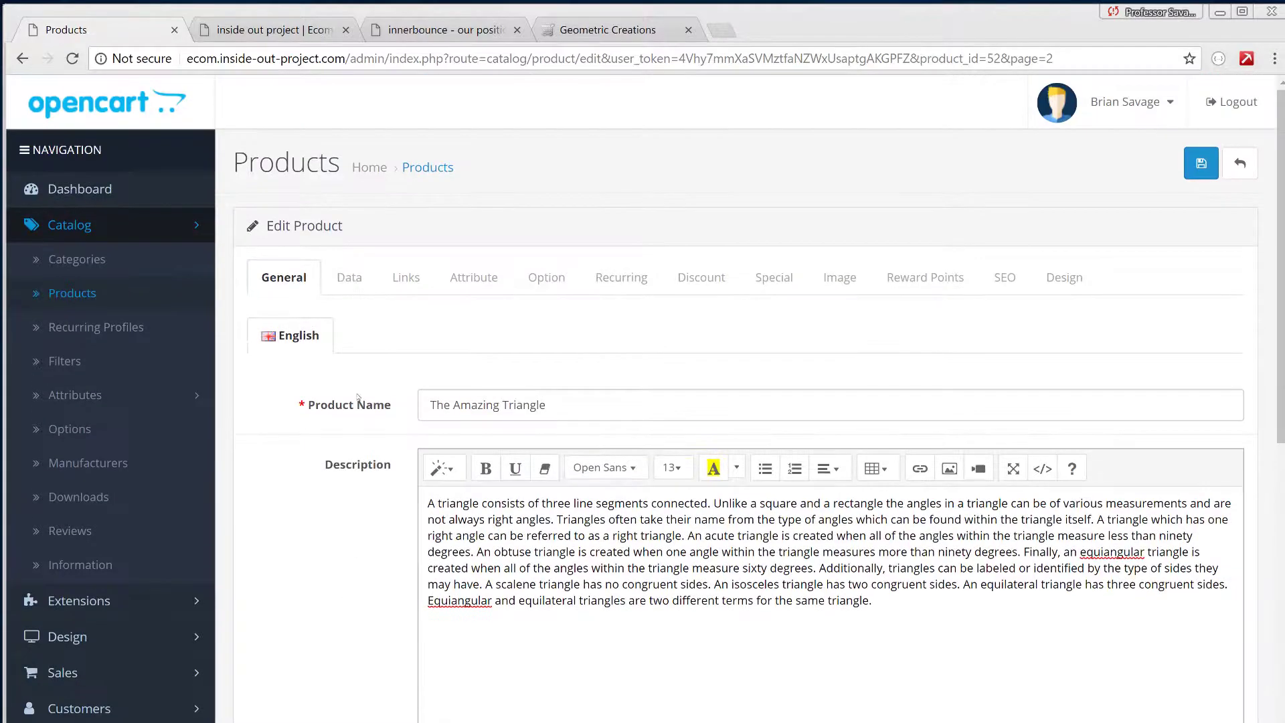
left_click(349, 278)
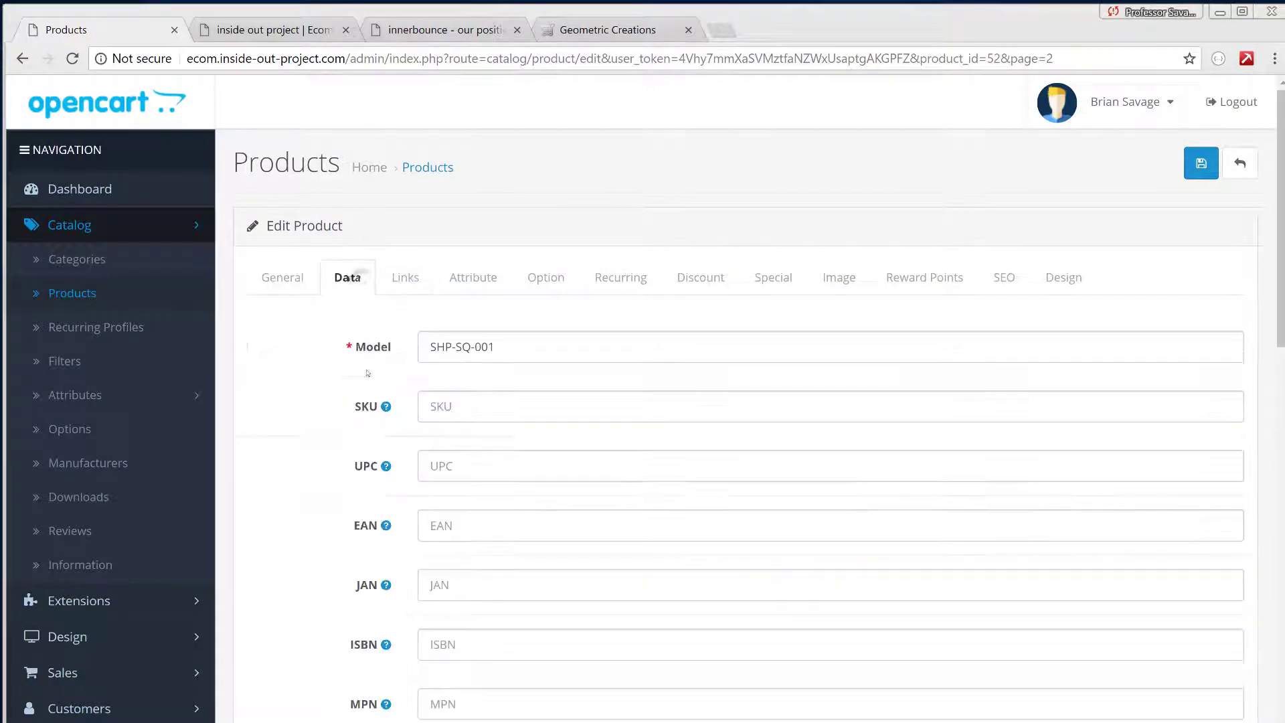
double_click(461, 348)
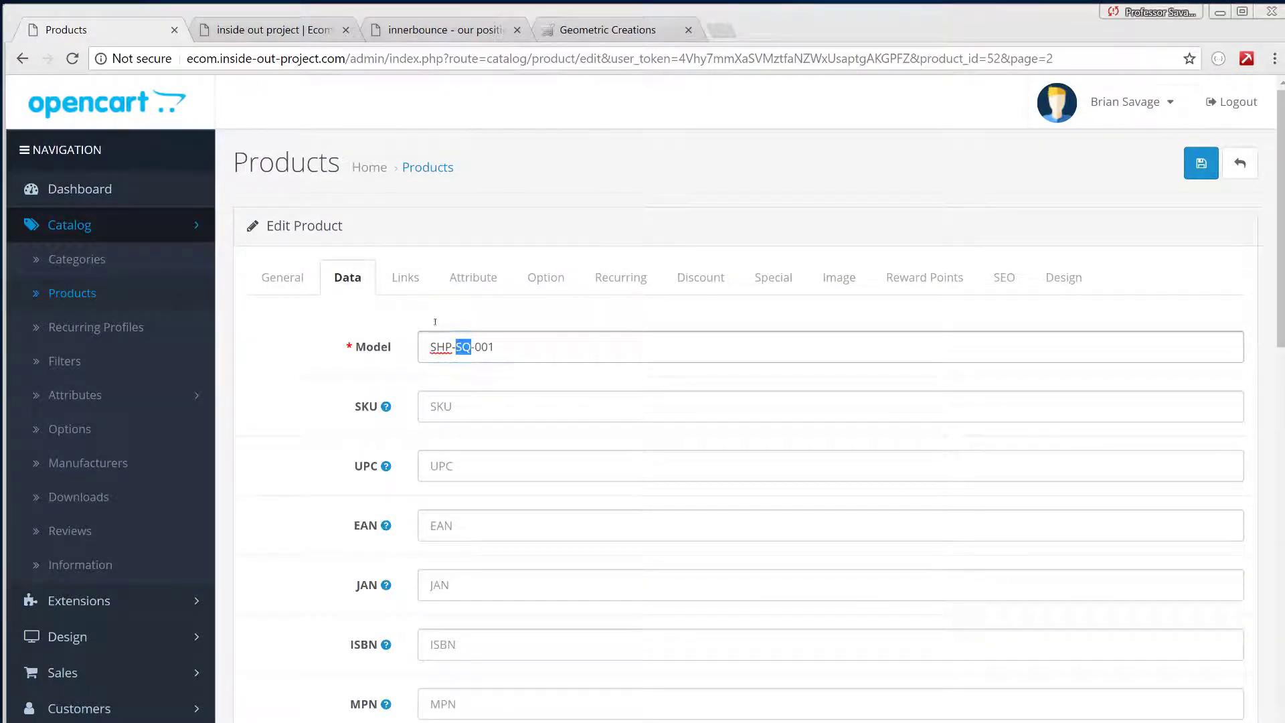
left_click(271, 35)
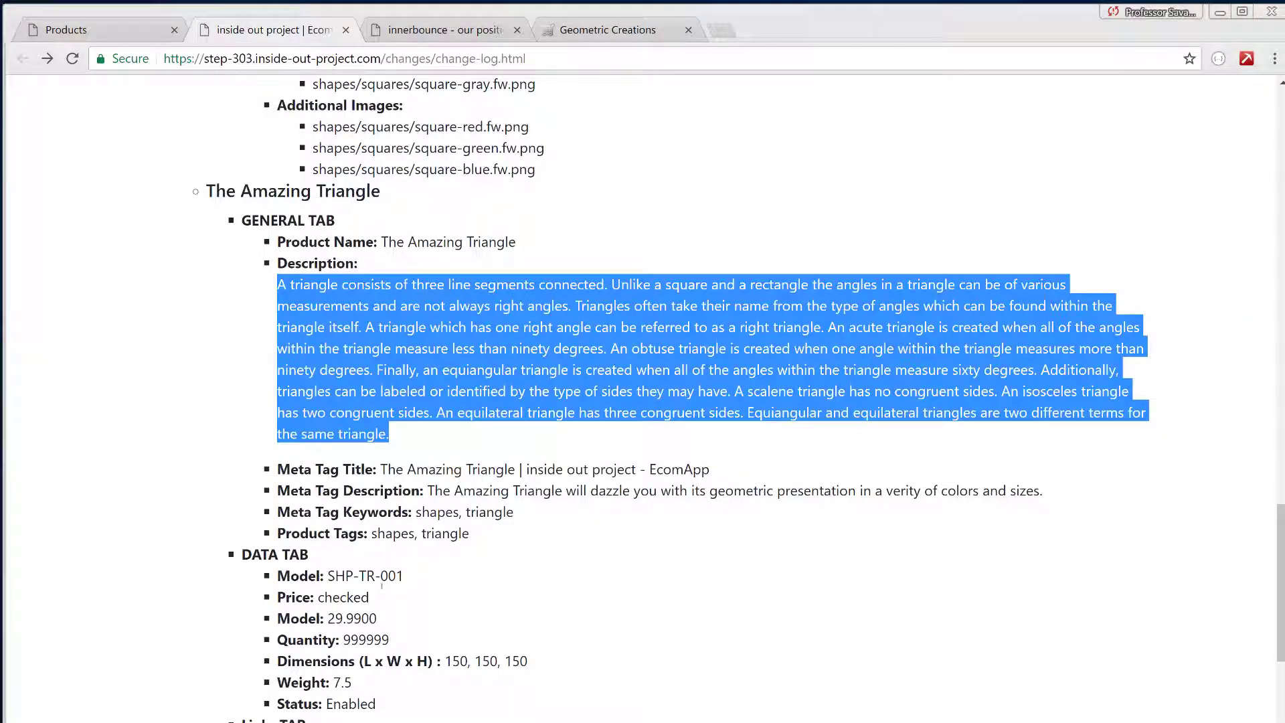
left_click_drag(329, 577, 411, 584)
key("ctrl+c")
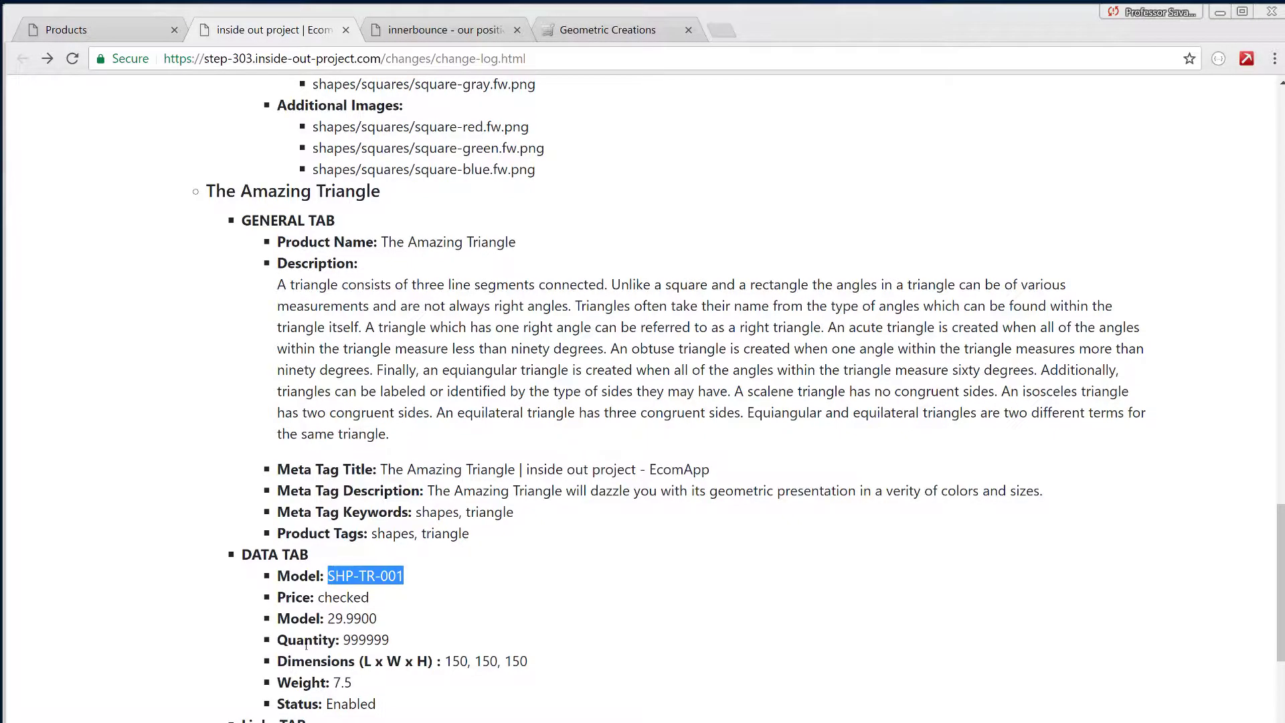
scroll(451, 549, "down", 4)
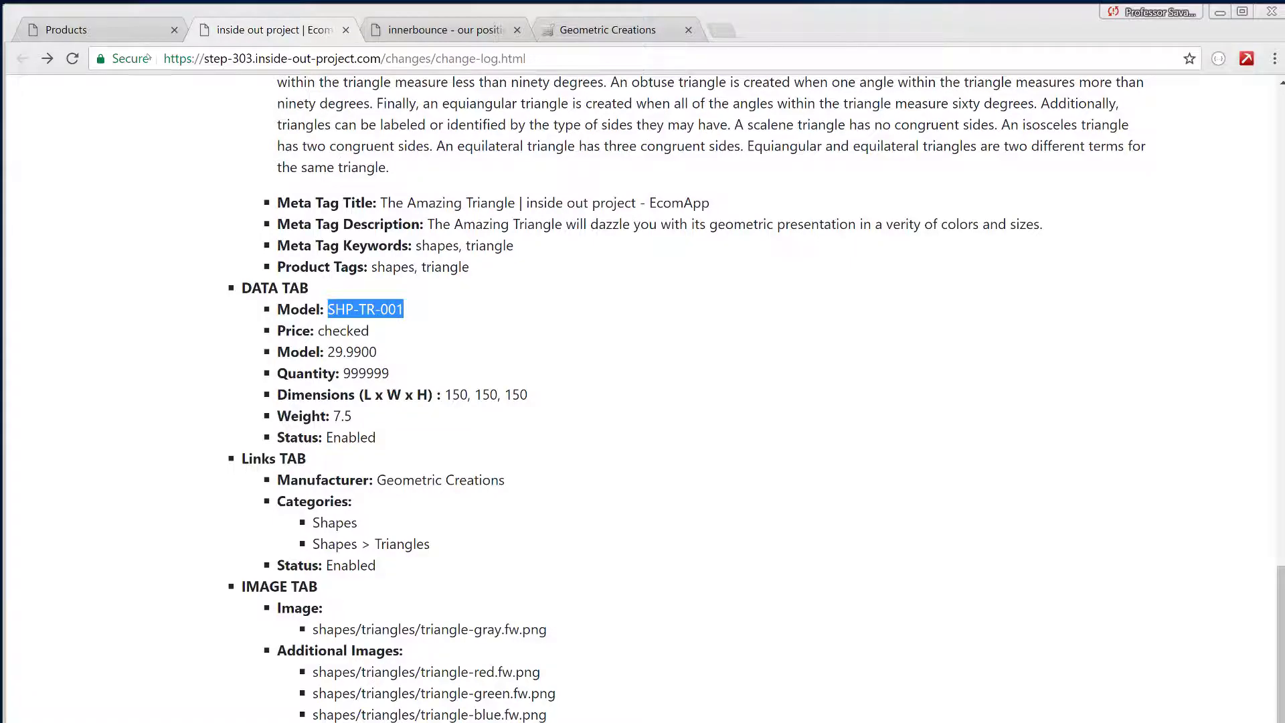
- Replace the product's model code with the copied SHP-TR-001
left_click(114, 29)
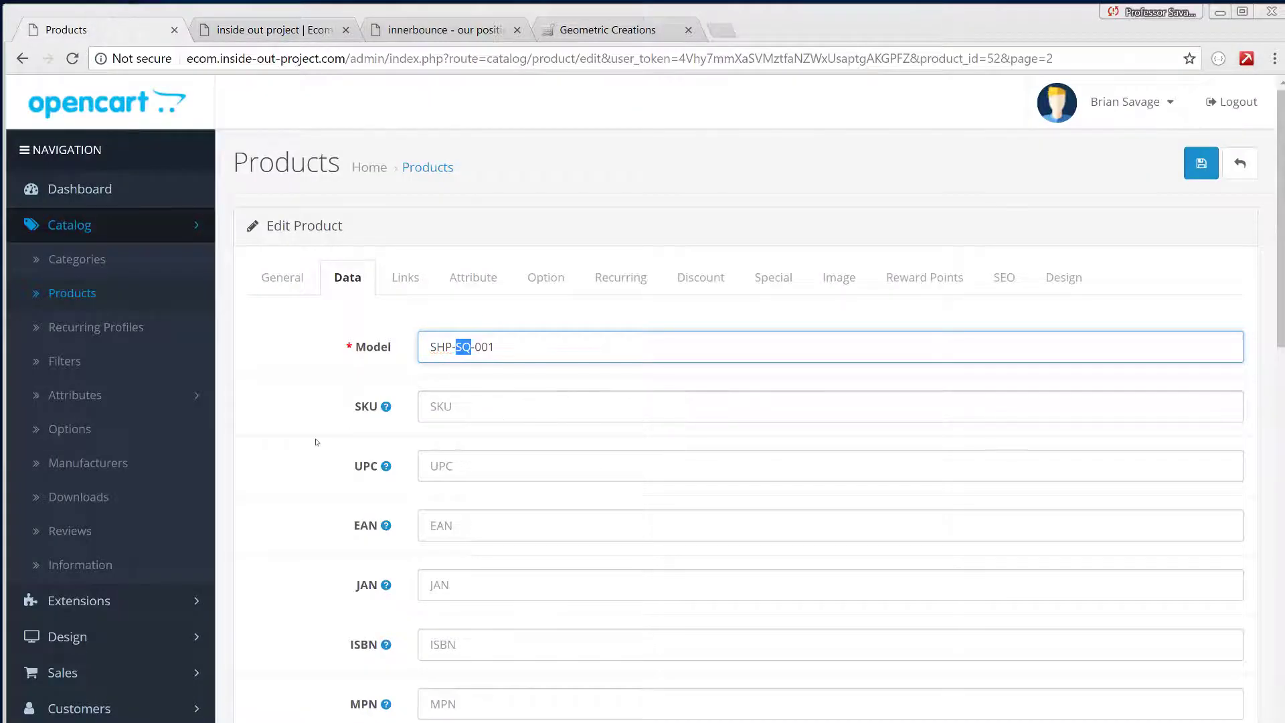
scroll(316, 441, "down", 3)
scroll(438, 283, "up", 1)
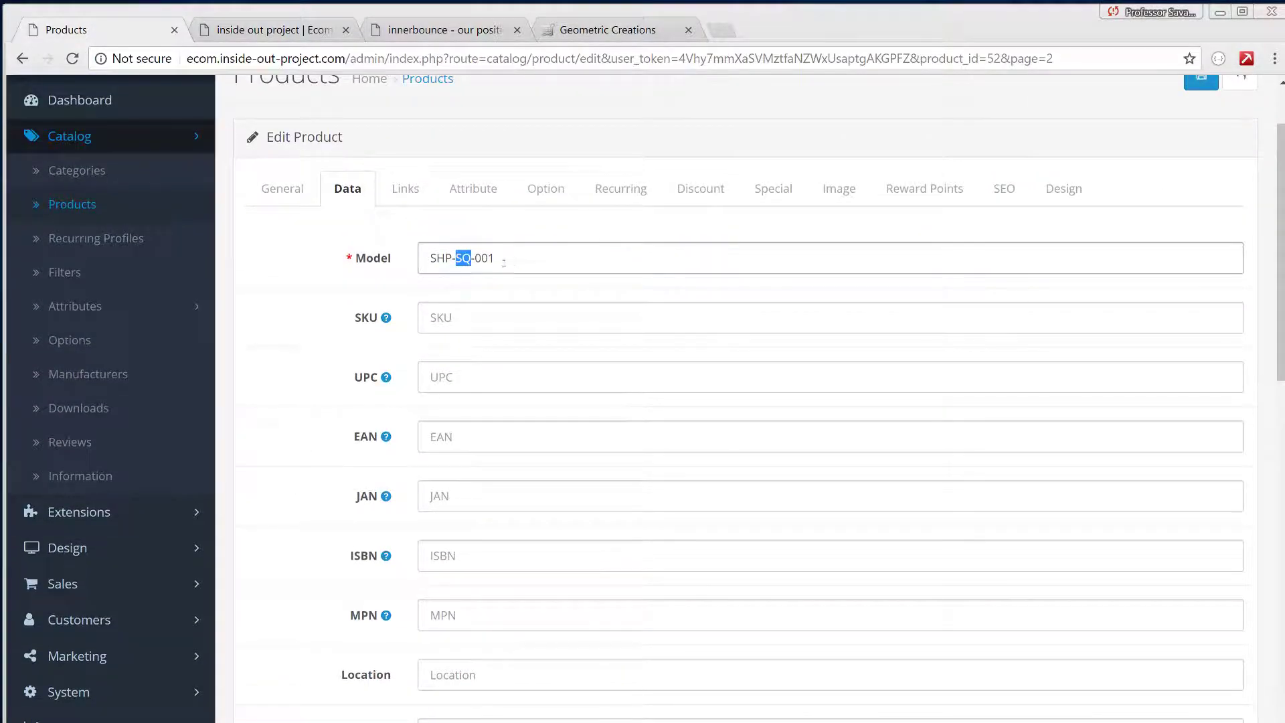
key("ctrl+a")
key("ctrl+v")
key("Tab")
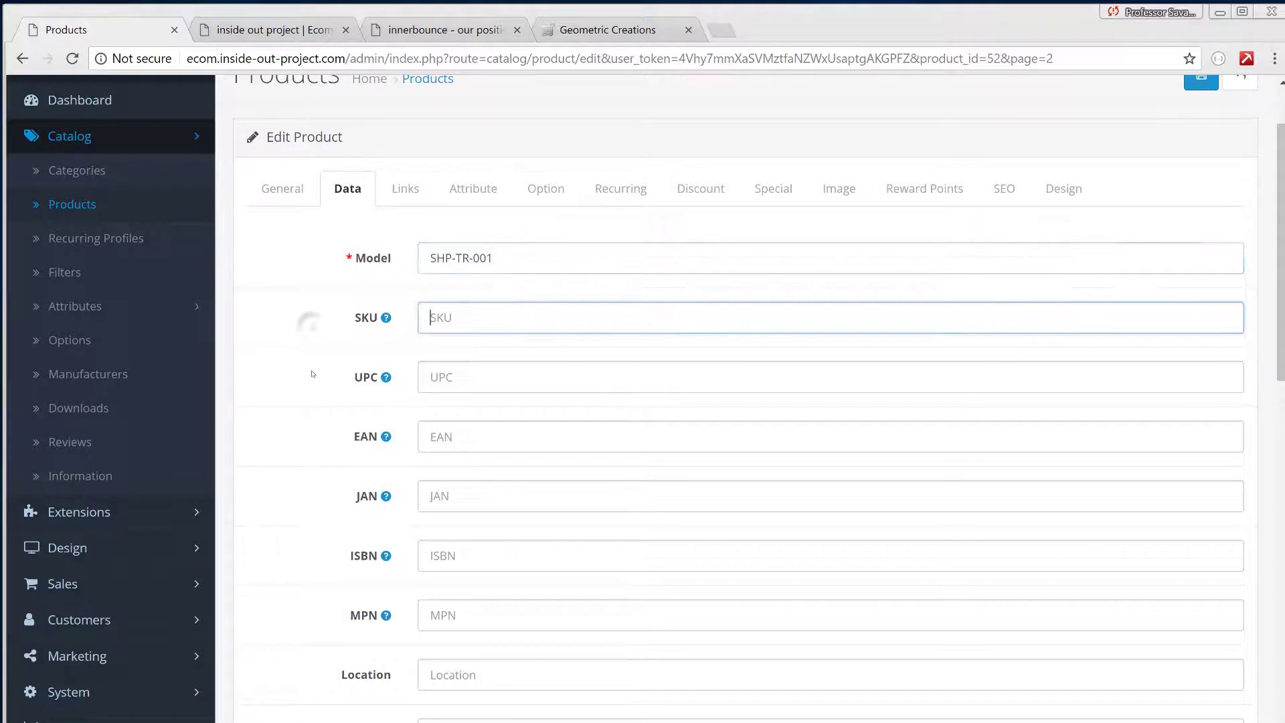
- Set the product's weight to 7.5, copying the value from the triangle's entry in the change log
scroll(312, 331, "down", 6)
scroll(312, 374, "down", 5)
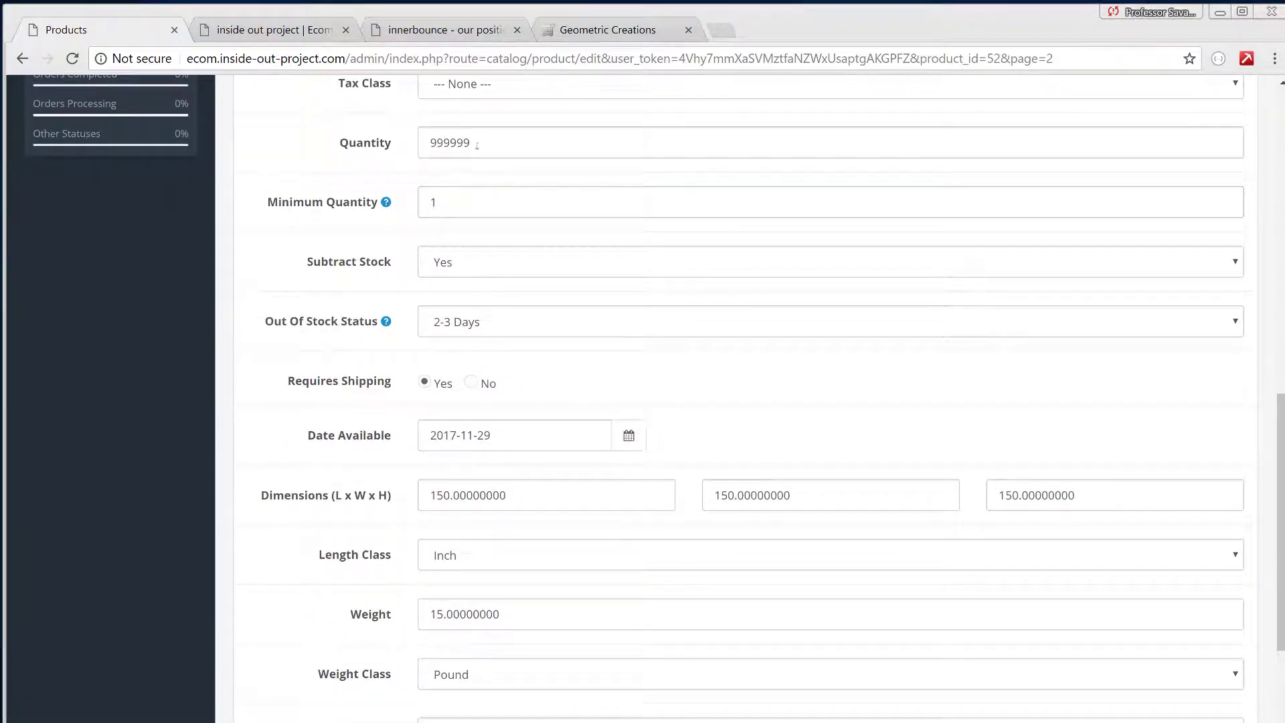
scroll(349, 411, "down", 1)
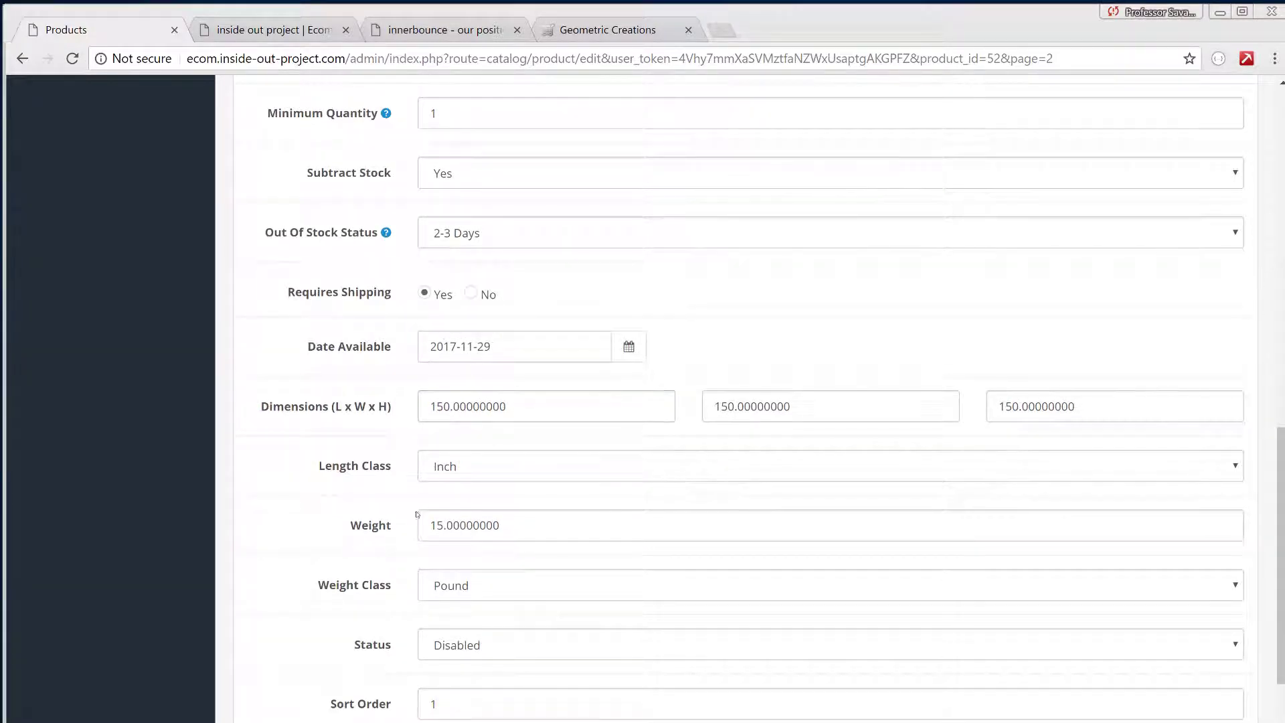
left_click(314, 30)
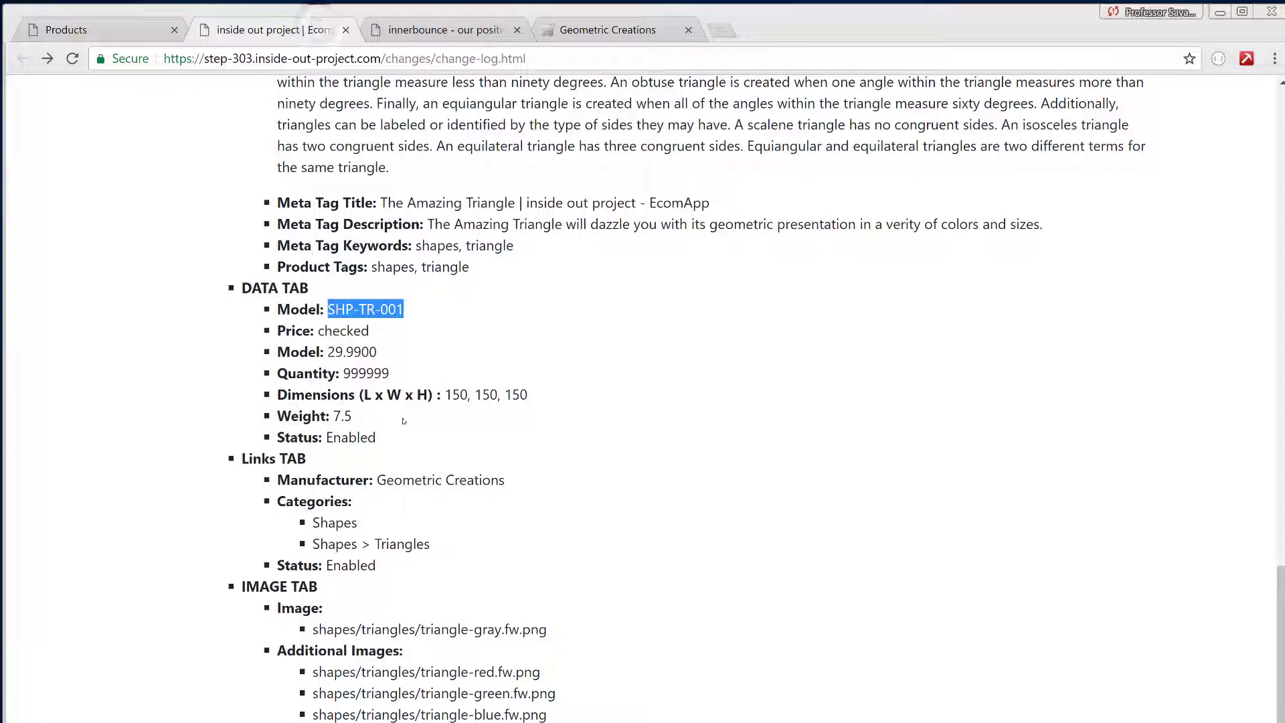
double_click(338, 416)
key("ctrl+c")
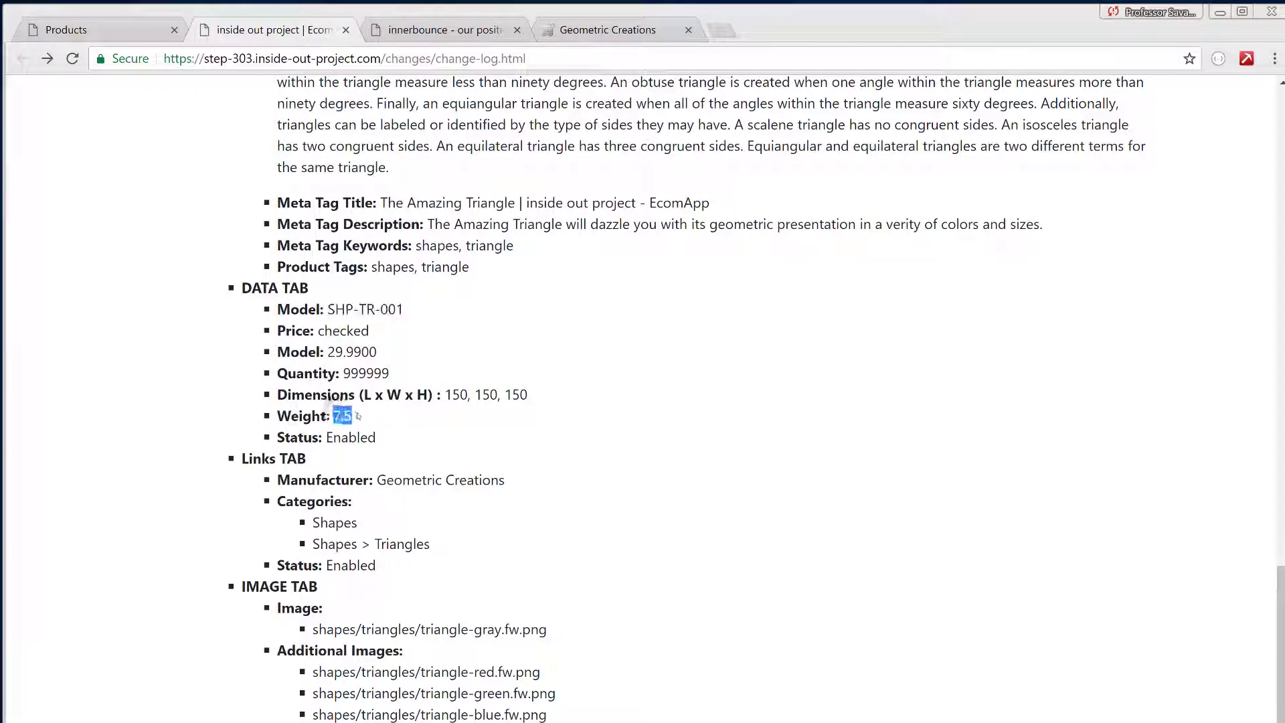
left_click(120, 30)
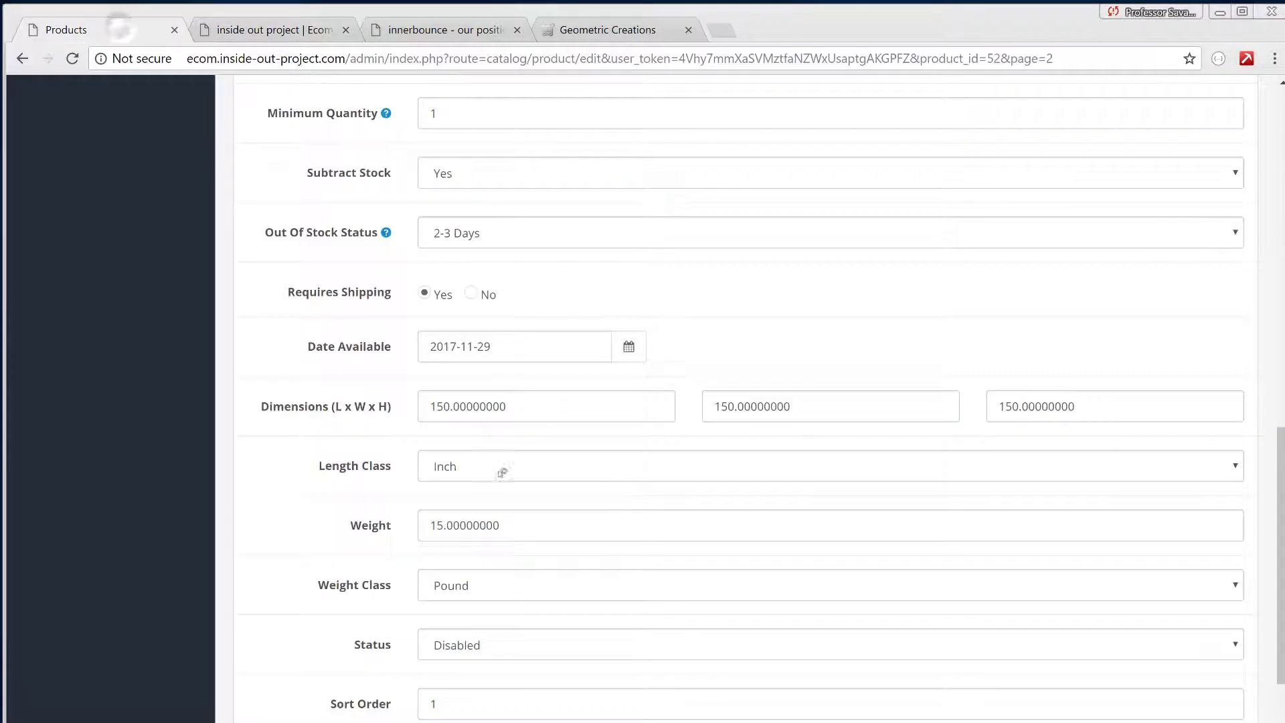
double_click(466, 528)
key("ctrl+v")
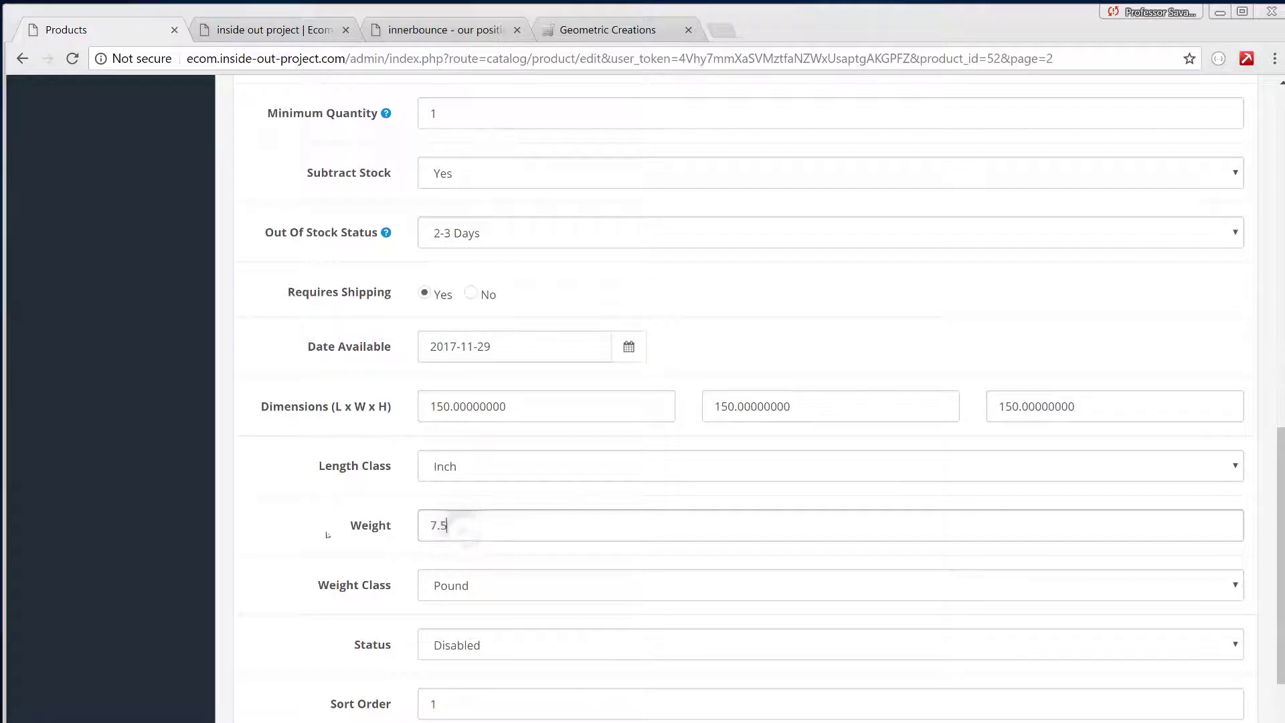
- Set the product's status to Enabled
scroll(312, 529, "down", 2)
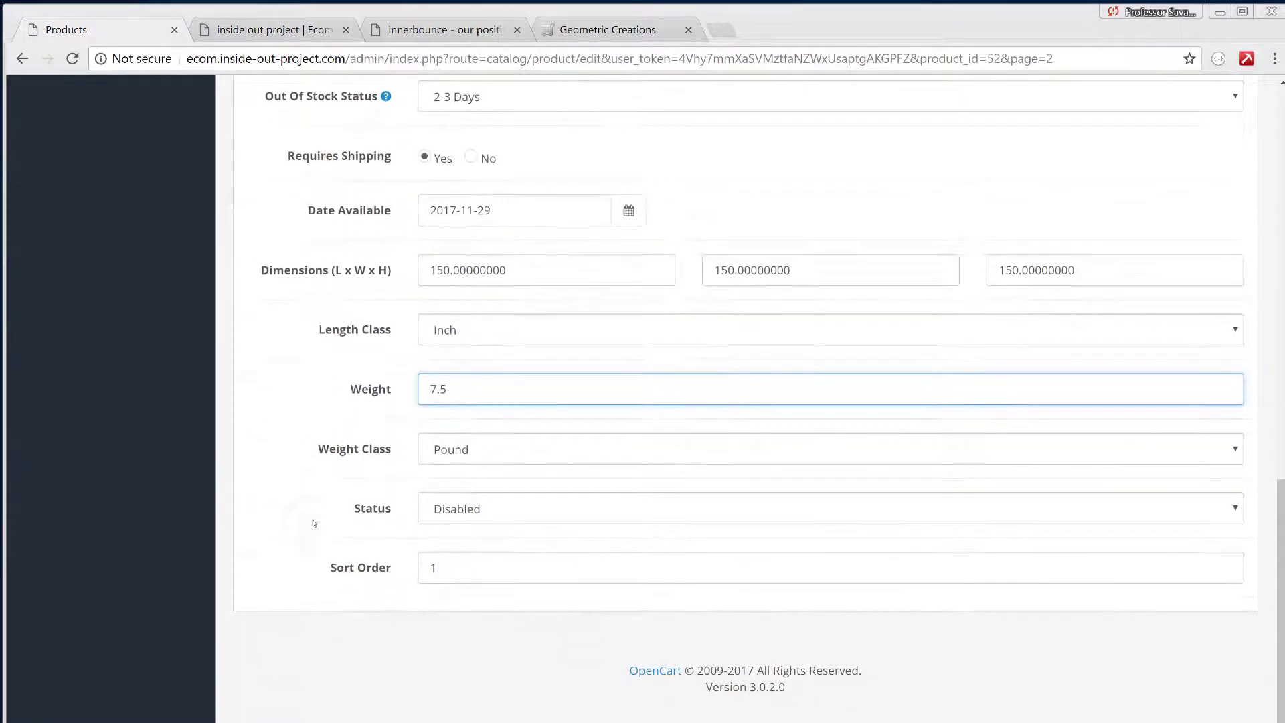
left_click(473, 511)
left_click(470, 539)
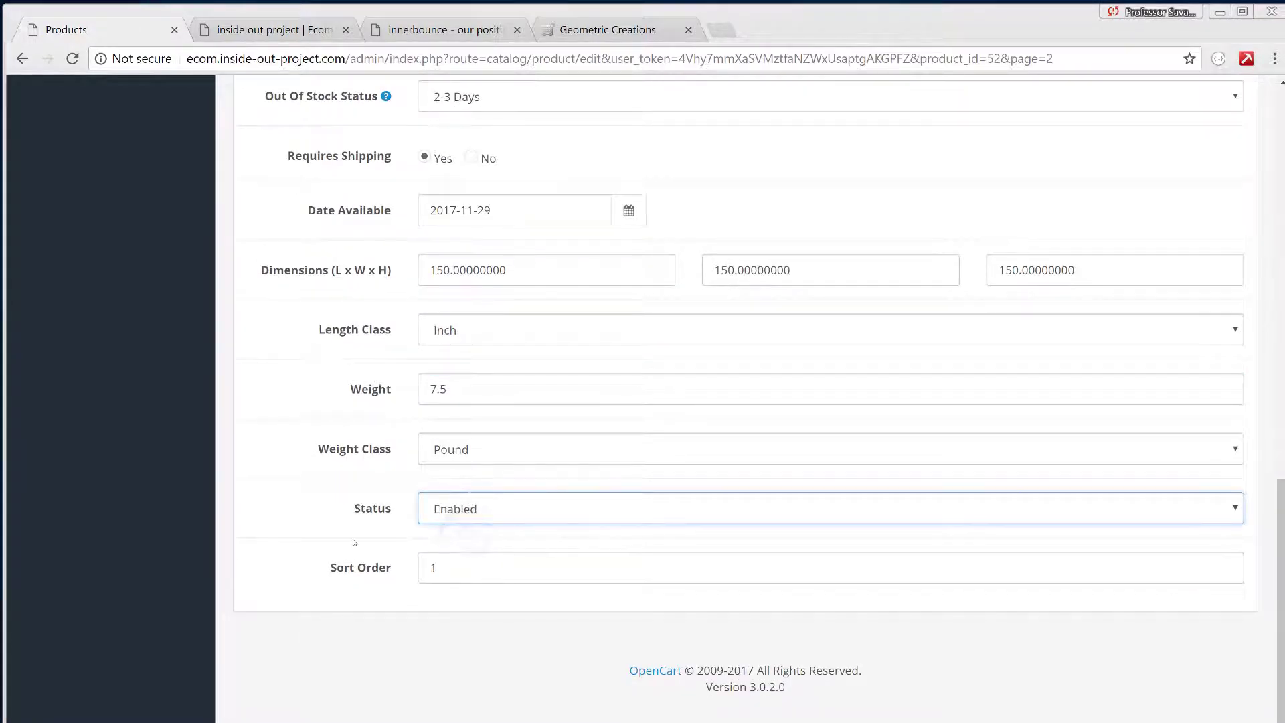
- Replace the product's Shapes > Squares category link with Shapes > Triangles
scroll(315, 529, "up", 15)
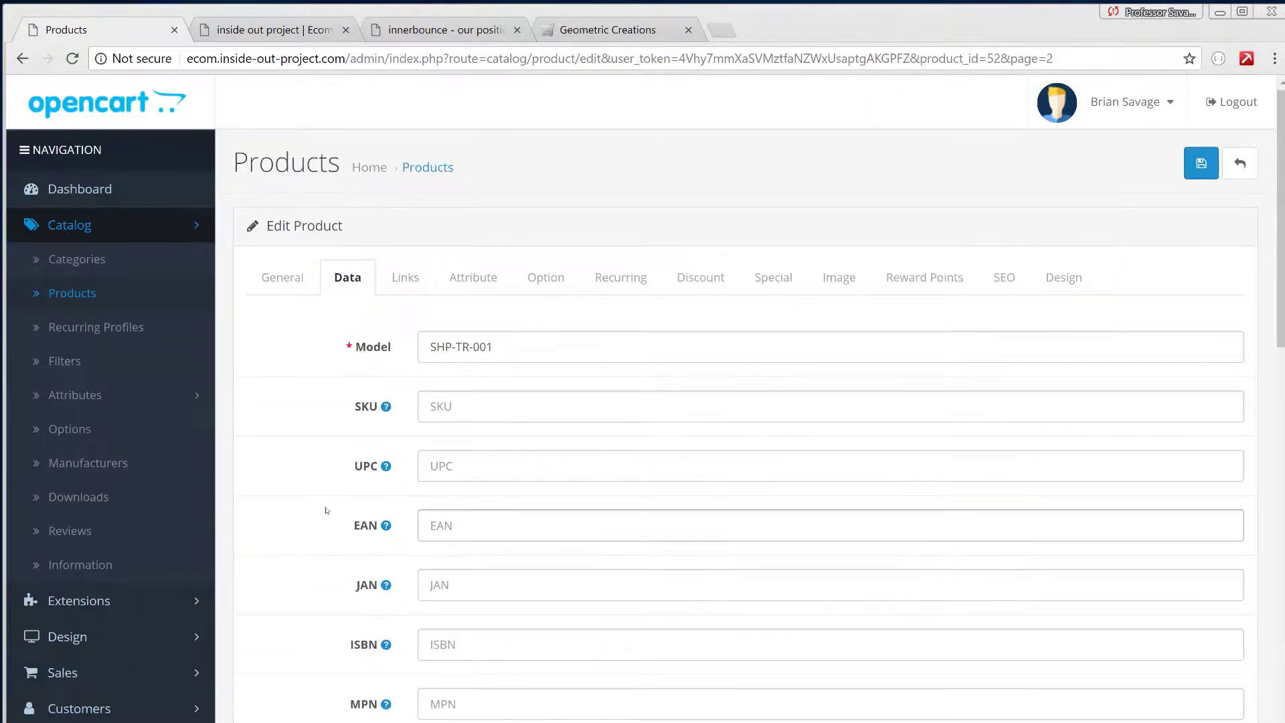
left_click(406, 280)
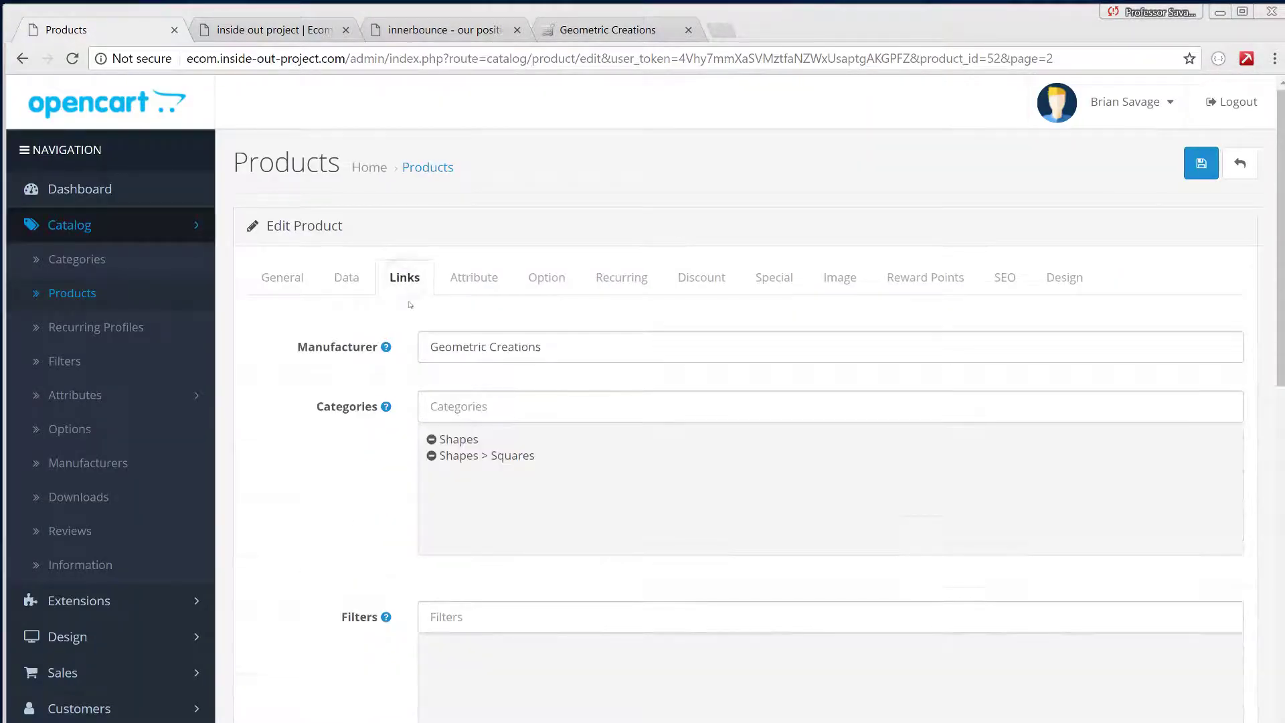
left_click(432, 457)
left_click(488, 412)
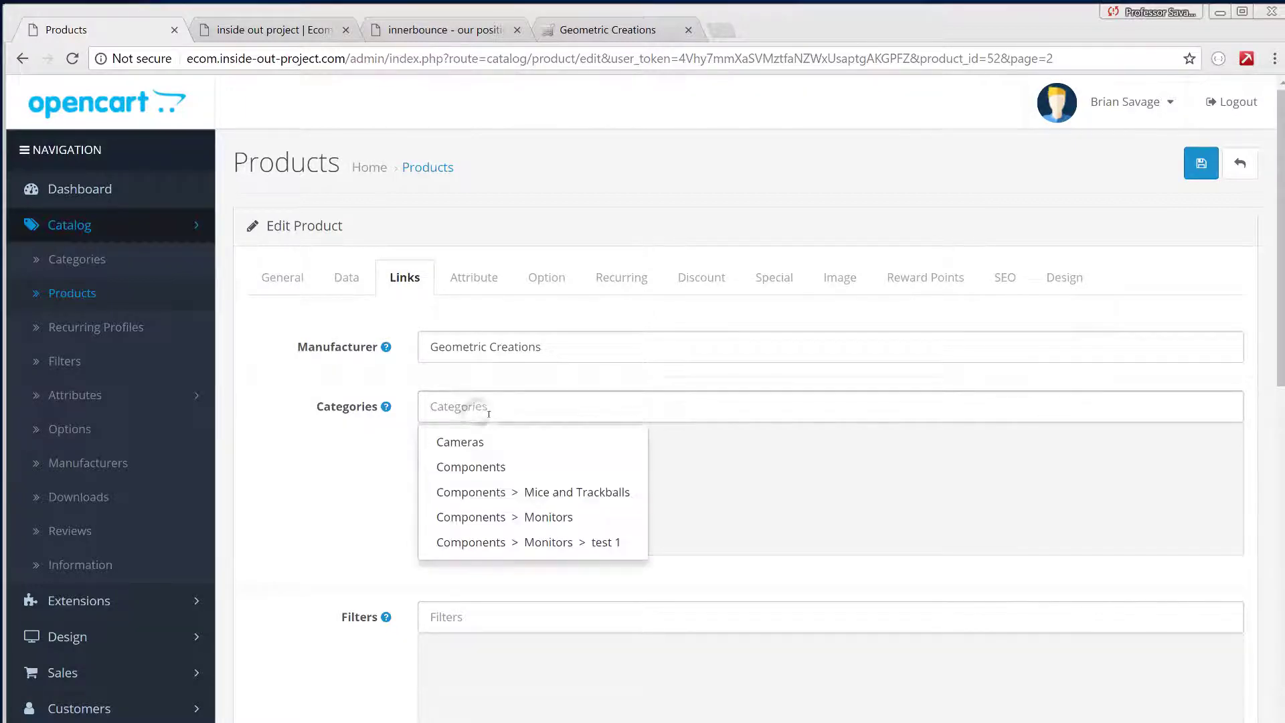
type("Tr")
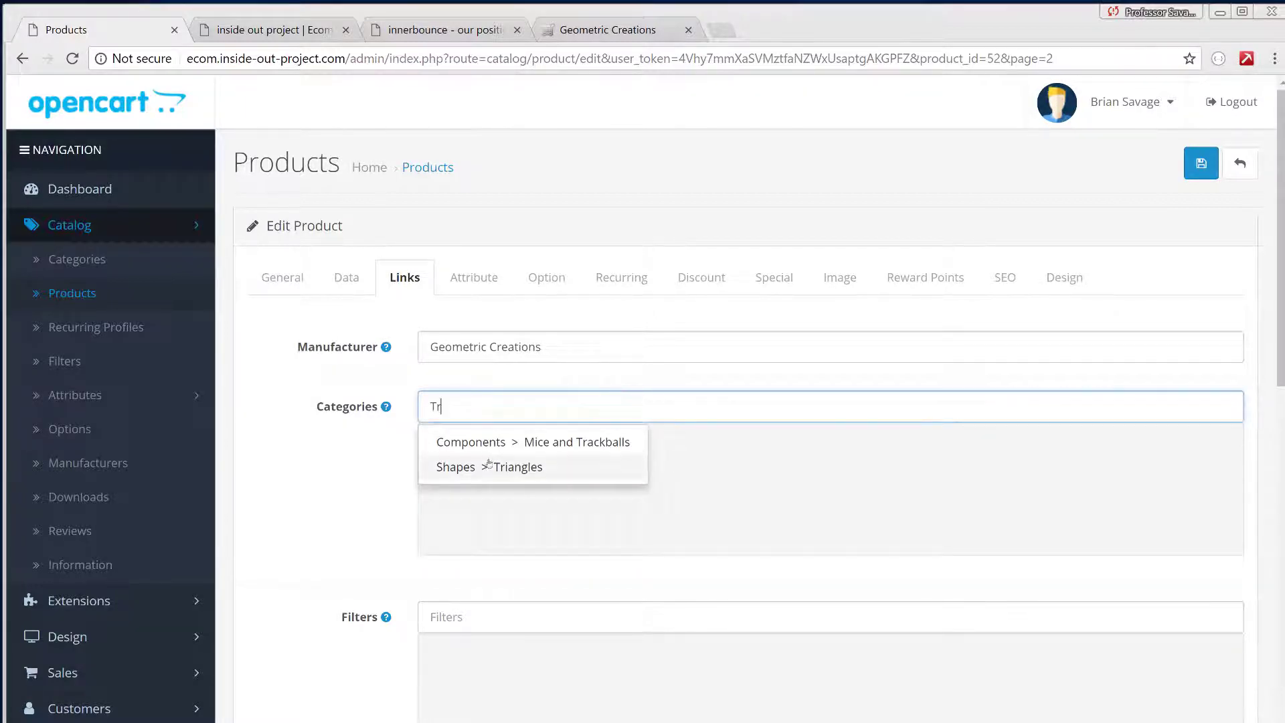
left_click(488, 467)
scroll(393, 473, "down", 4)
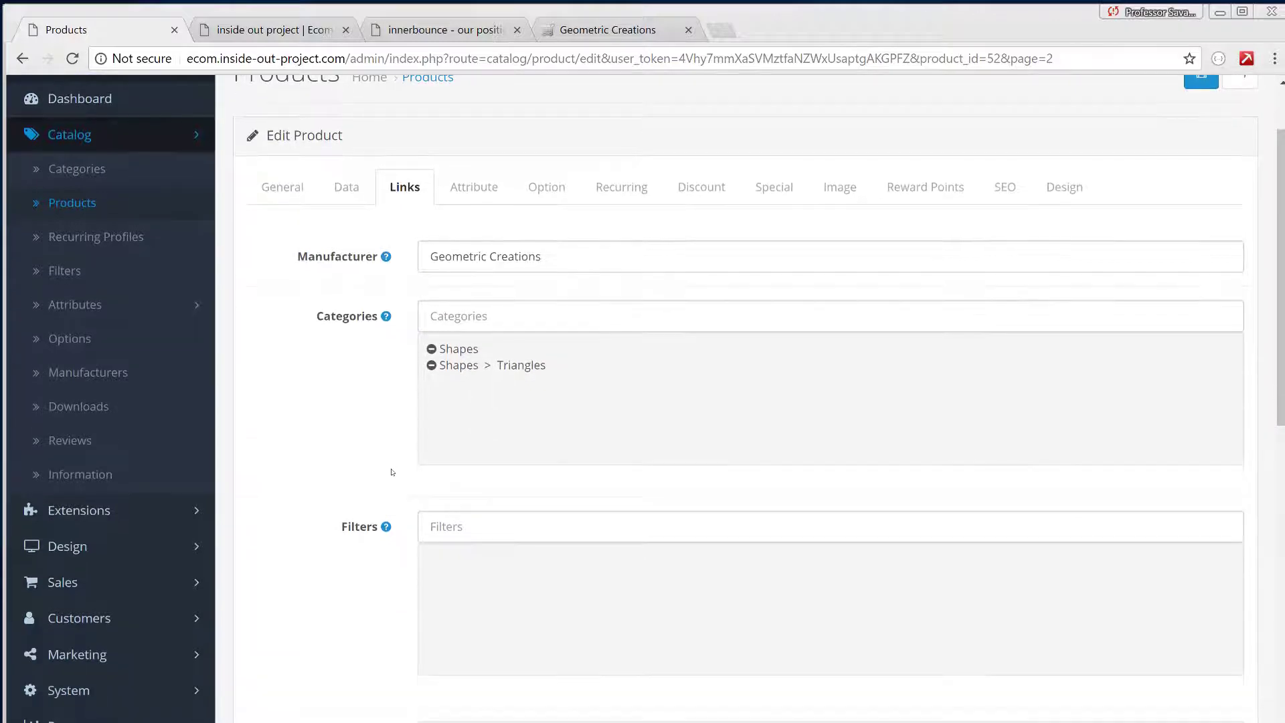
scroll(391, 472, "down", 4)
scroll(402, 442, "up", 8)
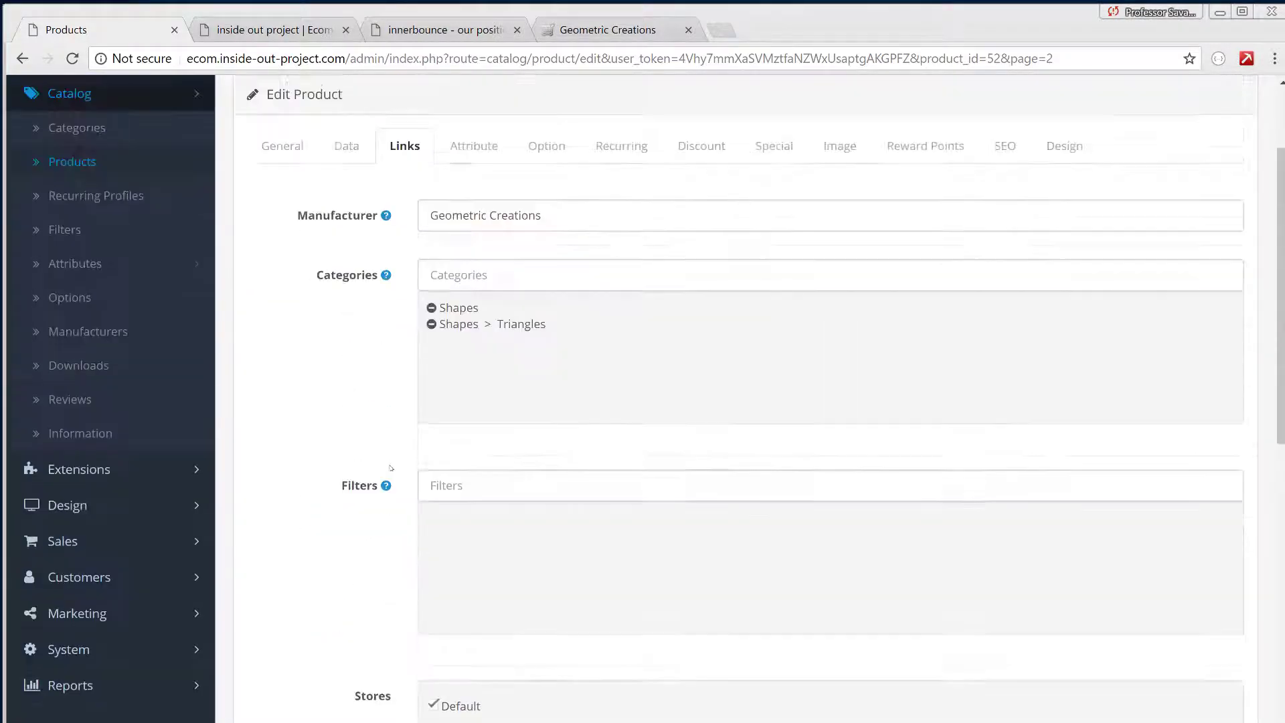
- Replace the product's main image with triangle-gray.fw.png from the shapes/triangles folder
left_click(283, 277)
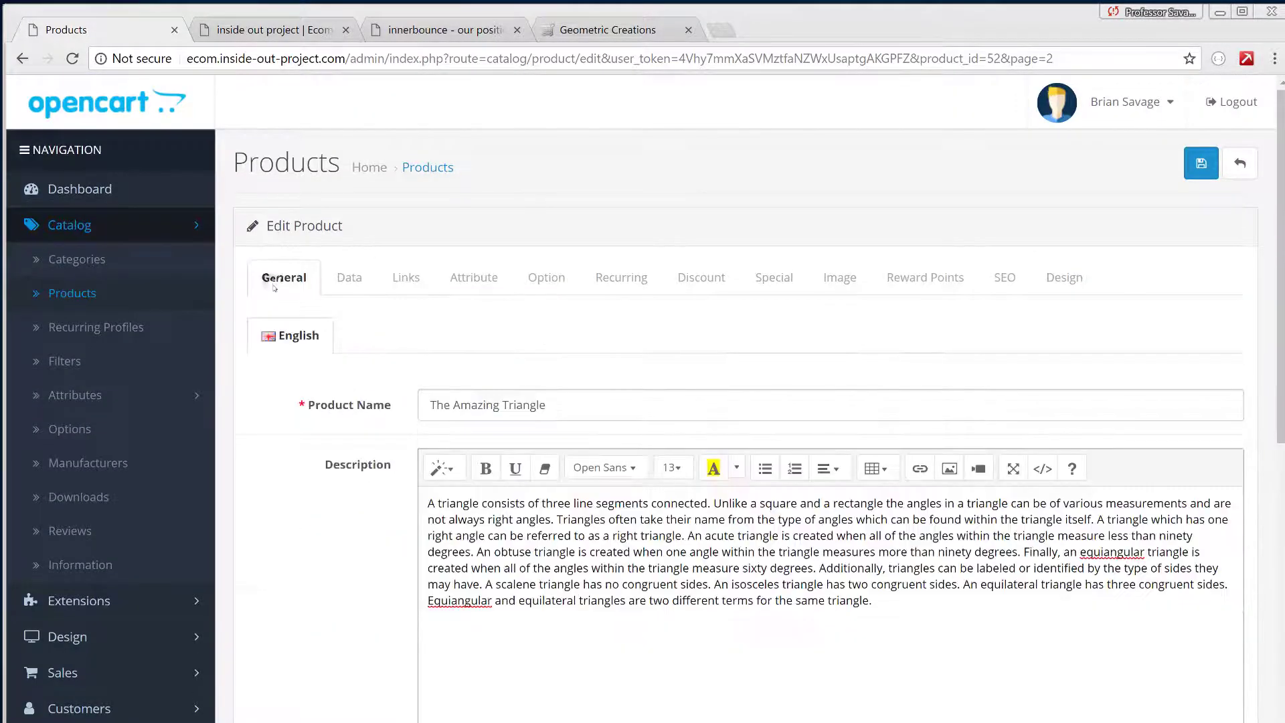
left_click(834, 280)
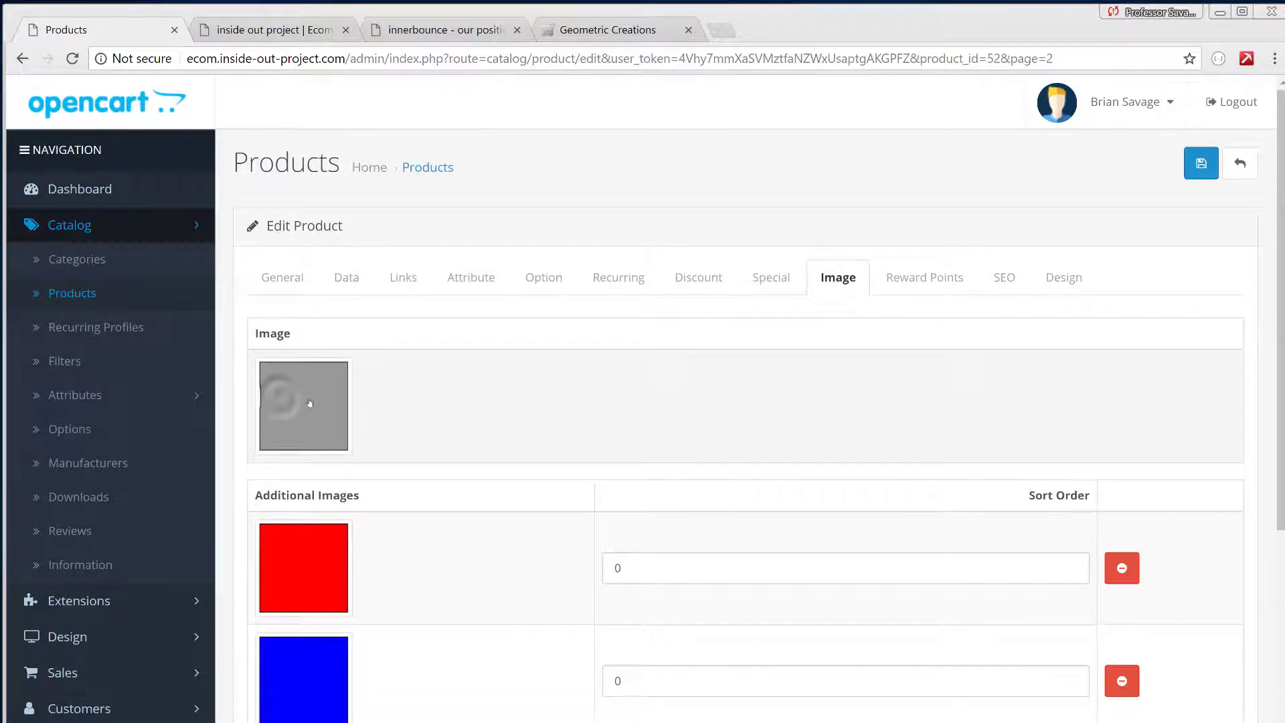
left_click(280, 395)
left_click(385, 409)
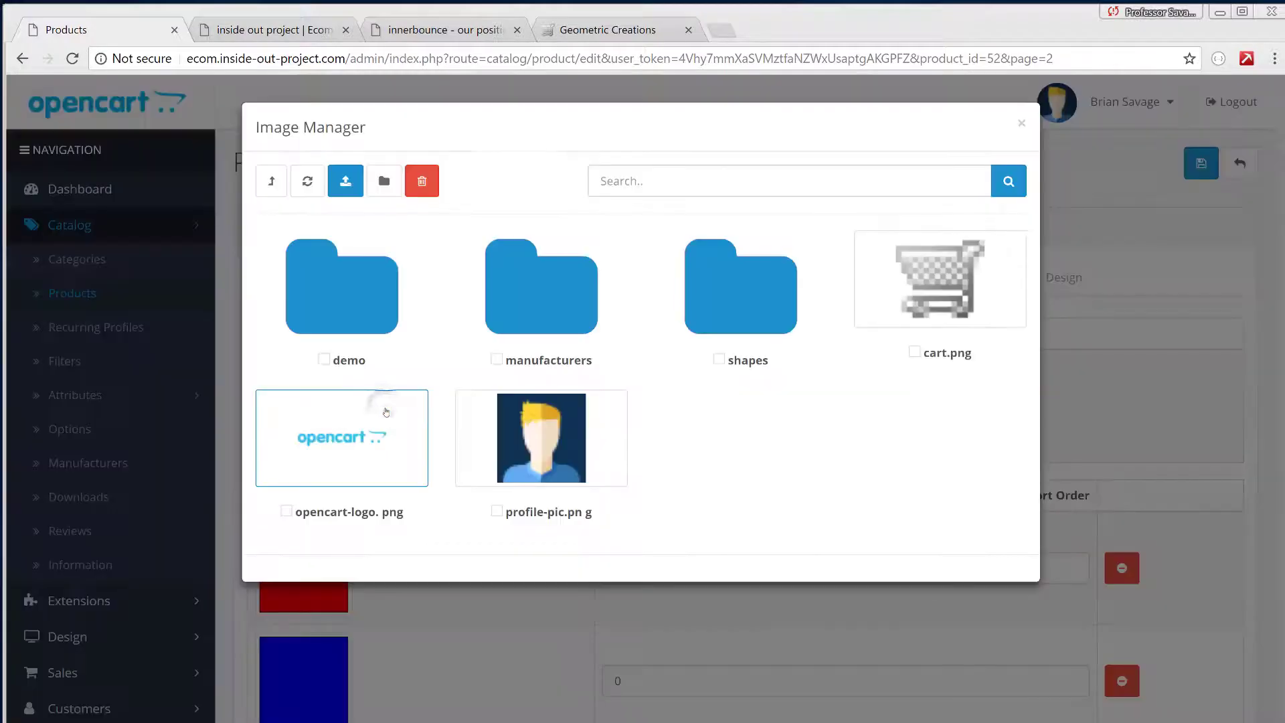
left_click(743, 293)
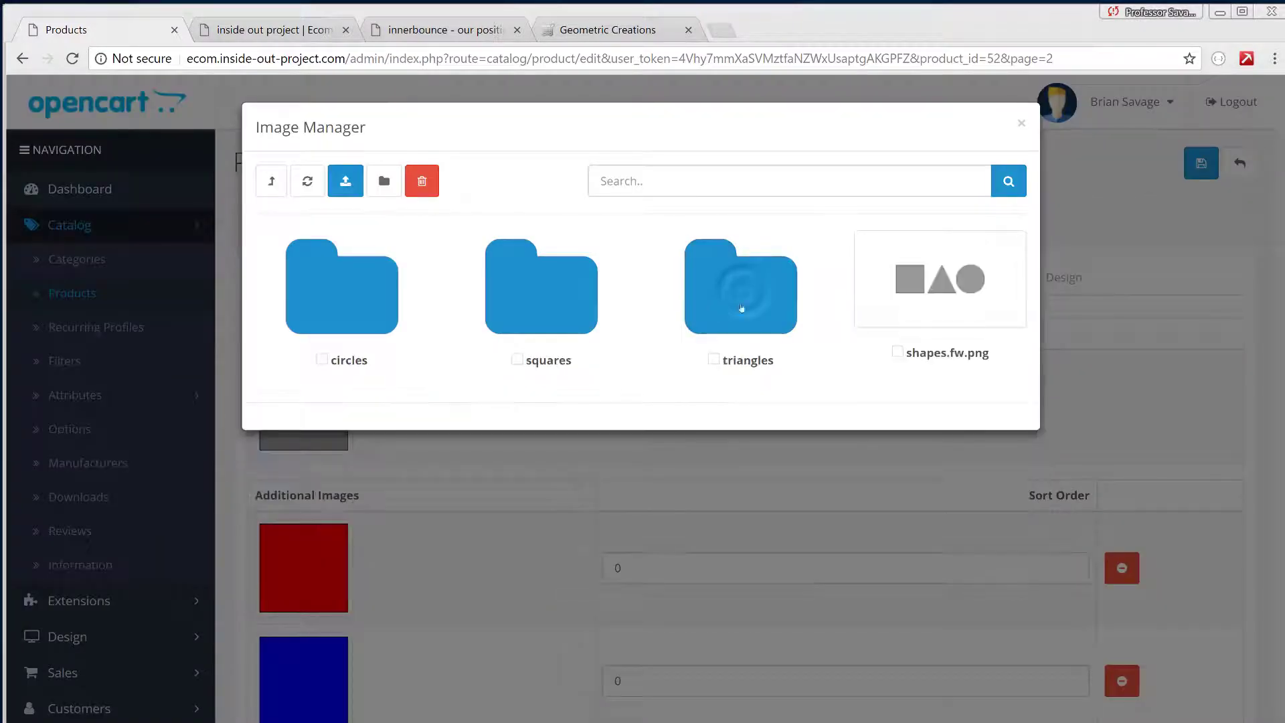
left_click(553, 328)
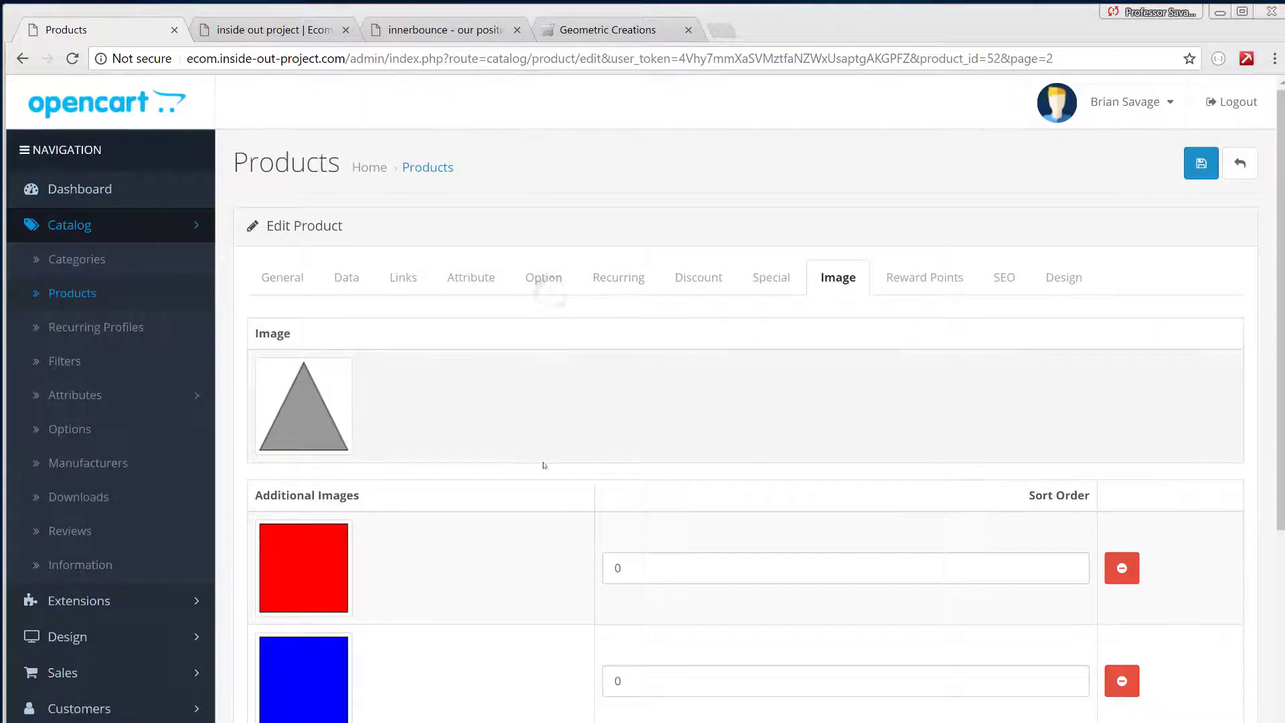
- Replace the red square additional image with triangle-red.fw.png from the shapes/triangles folder
scroll(545, 453, "down", 4)
left_click(330, 325)
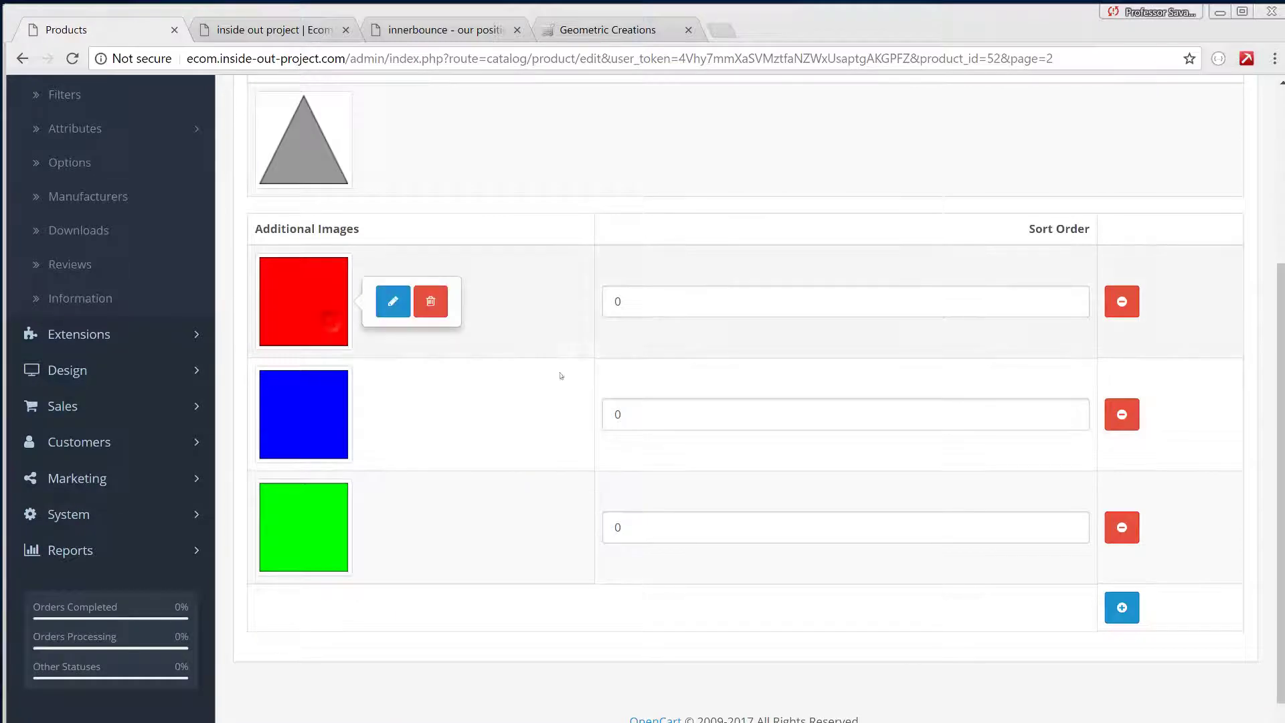
left_click(392, 298)
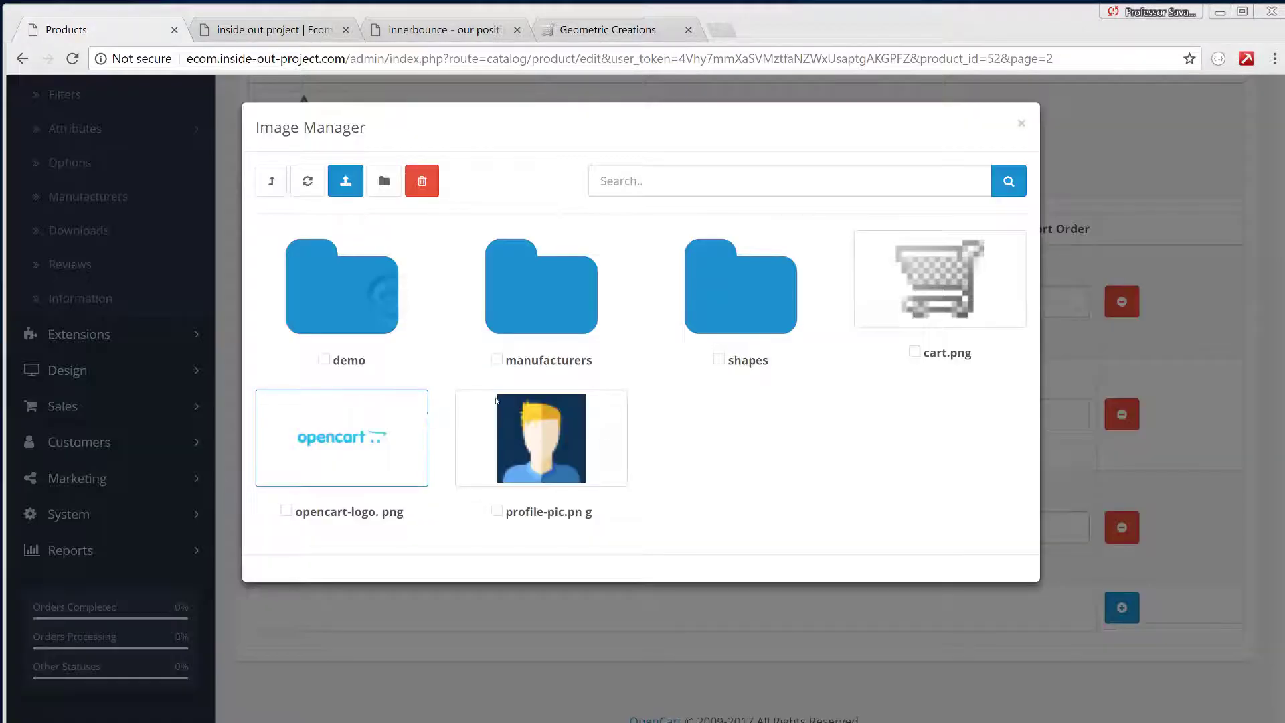
left_click(701, 309)
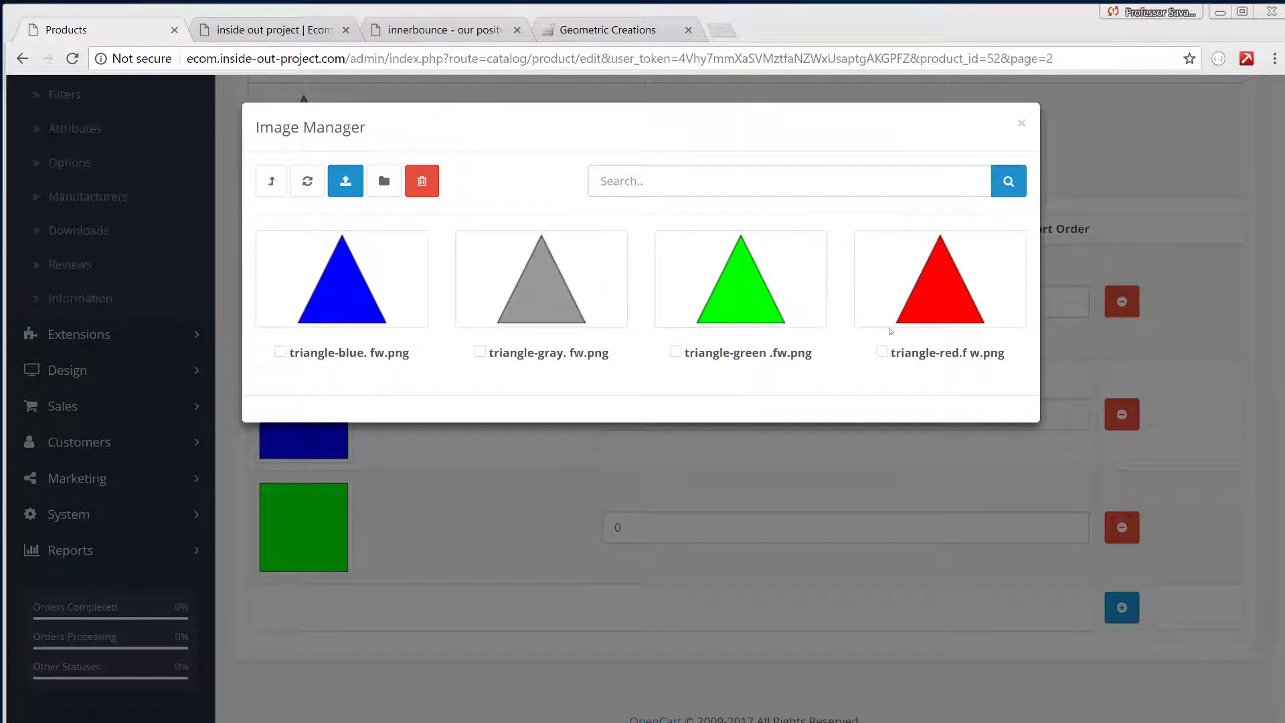
left_click(894, 321)
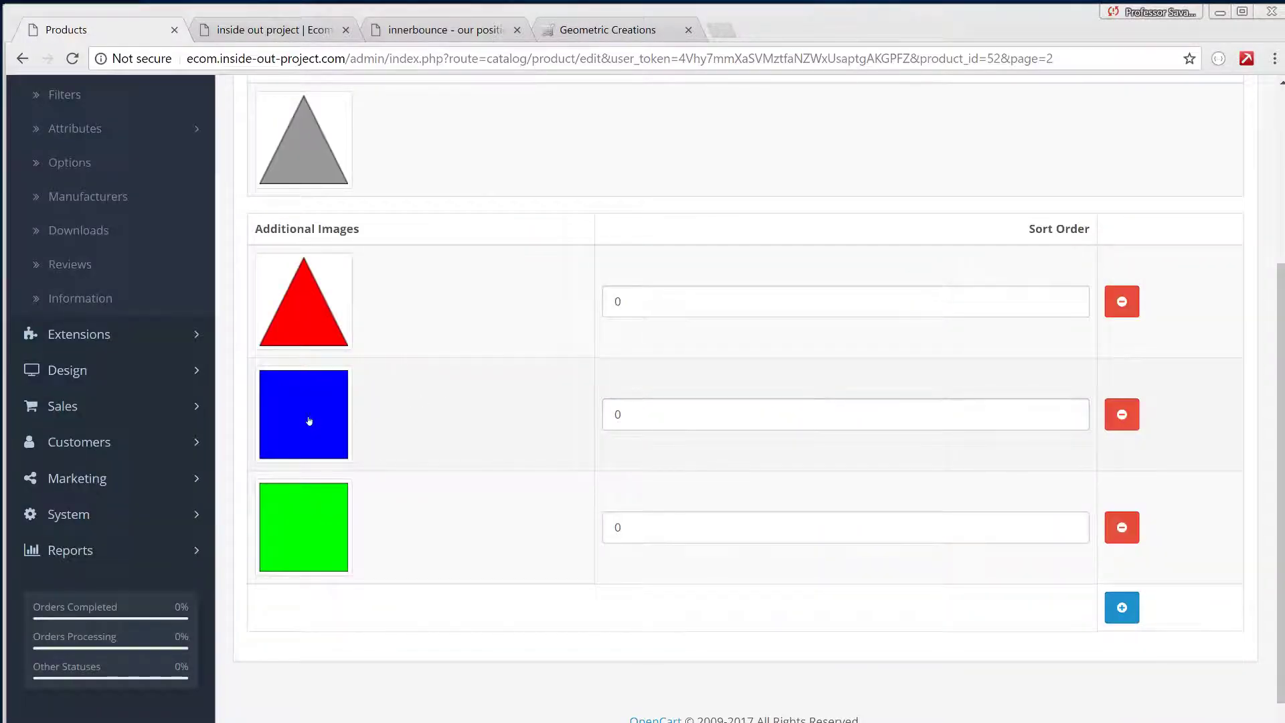
- Replace the blue square additional image with triangle-blue.fw.png from the shapes/triangles folder
left_click(309, 421)
left_click(391, 411)
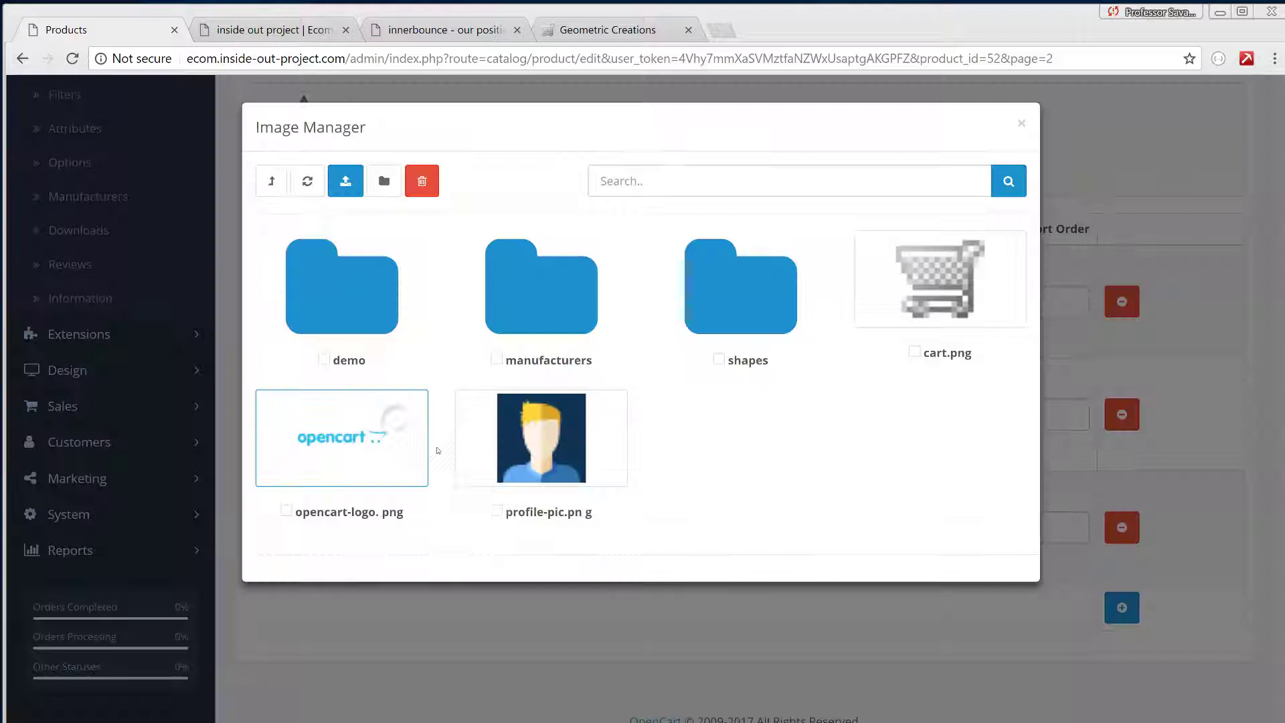
left_click(698, 303)
left_click(762, 309)
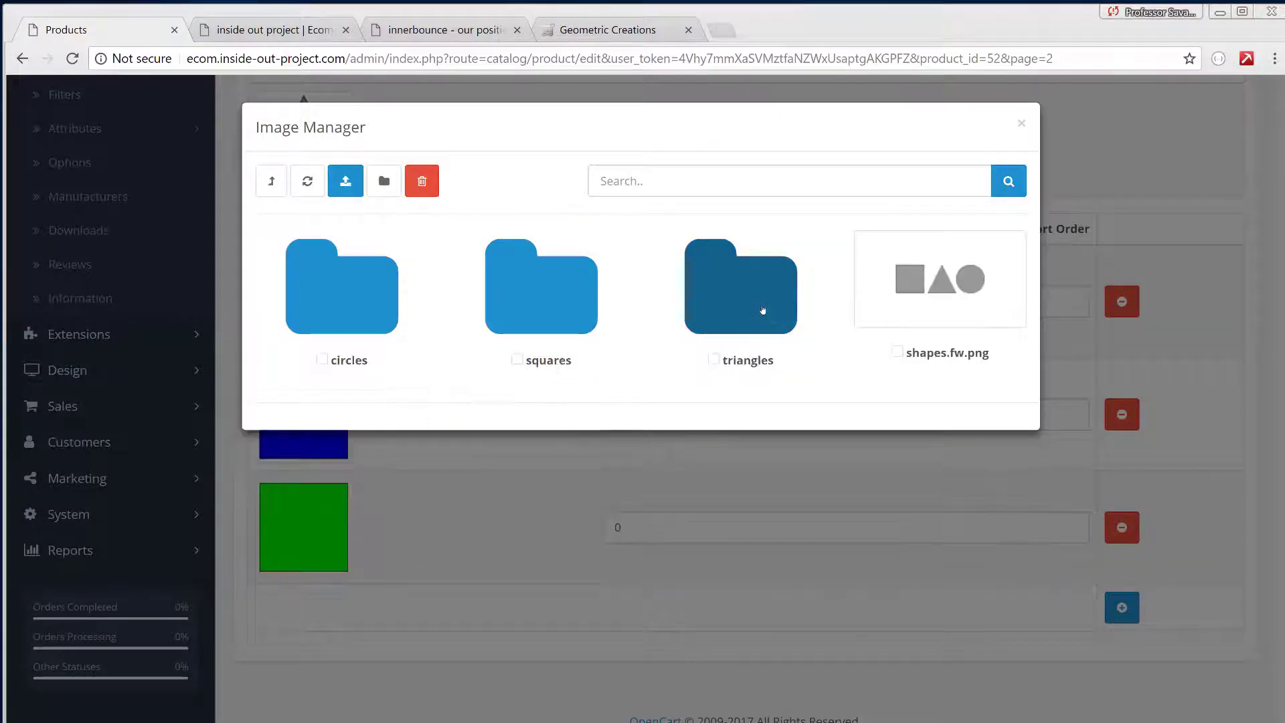
left_click(356, 296)
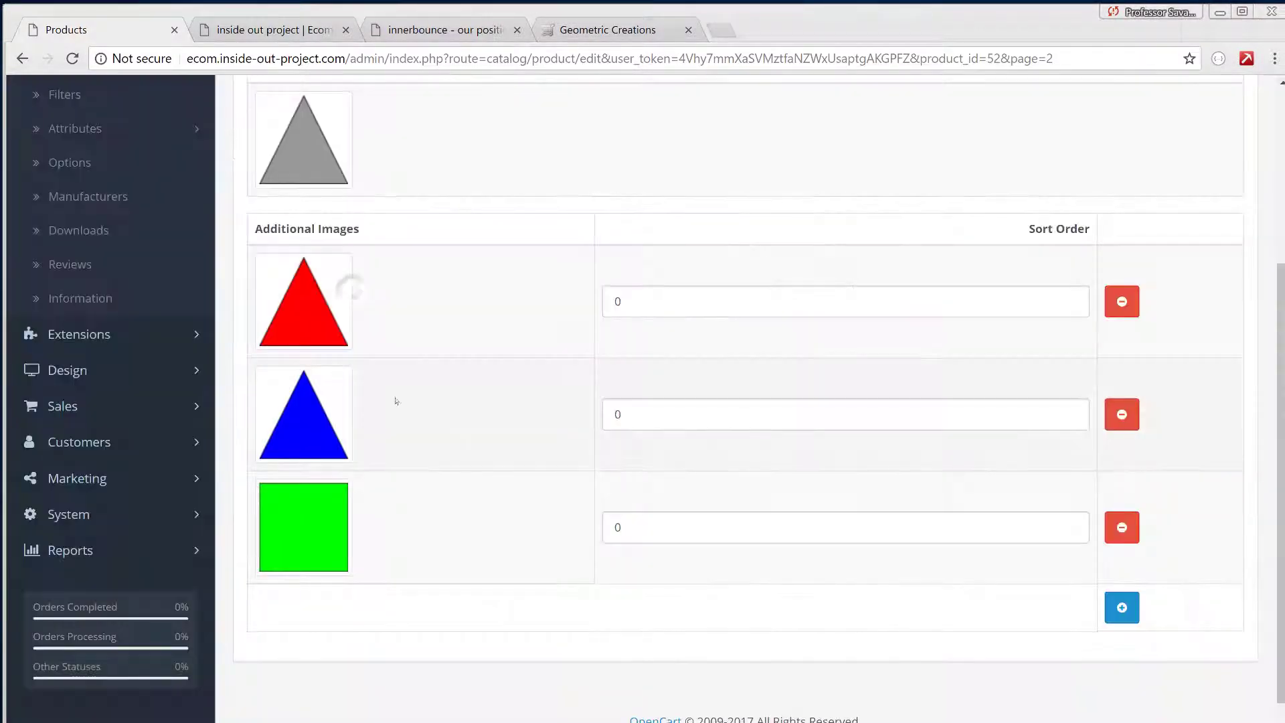
- Replace the green square additional image with triangle-green.fw.png from the shapes/triangles folder and save the product
left_click(334, 518)
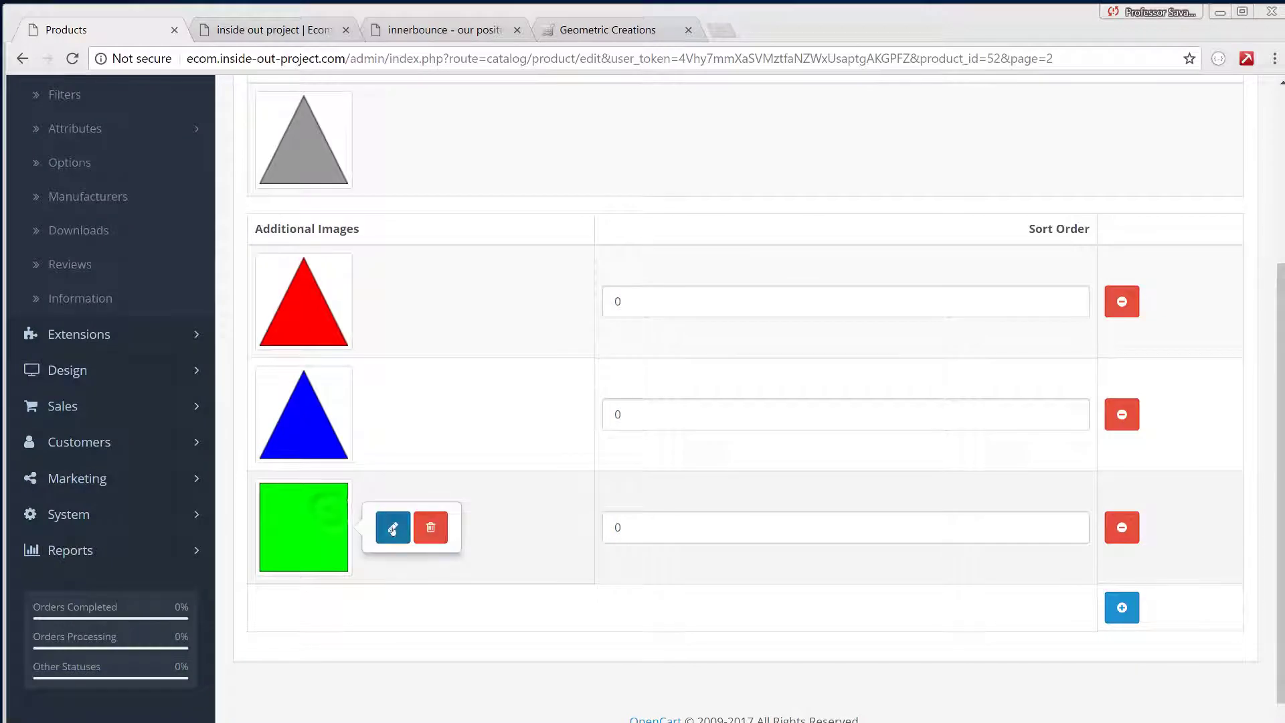
left_click(393, 529)
left_click(738, 302)
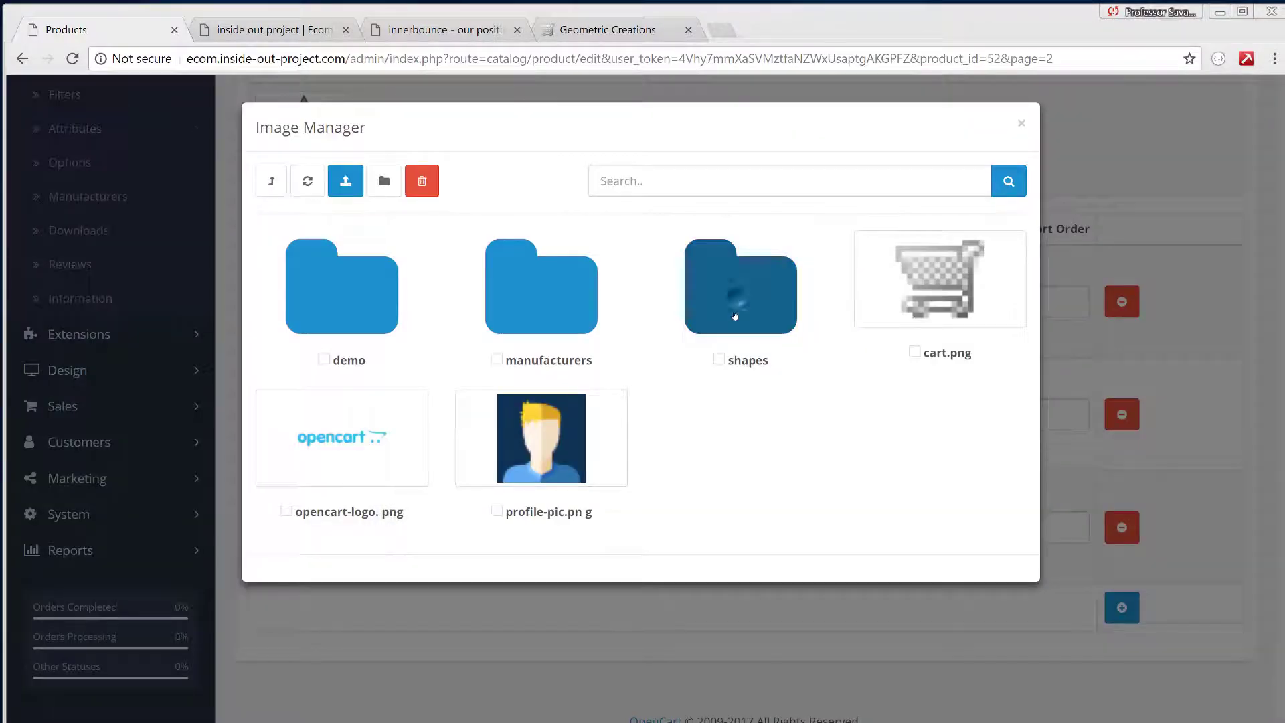
left_click(714, 312)
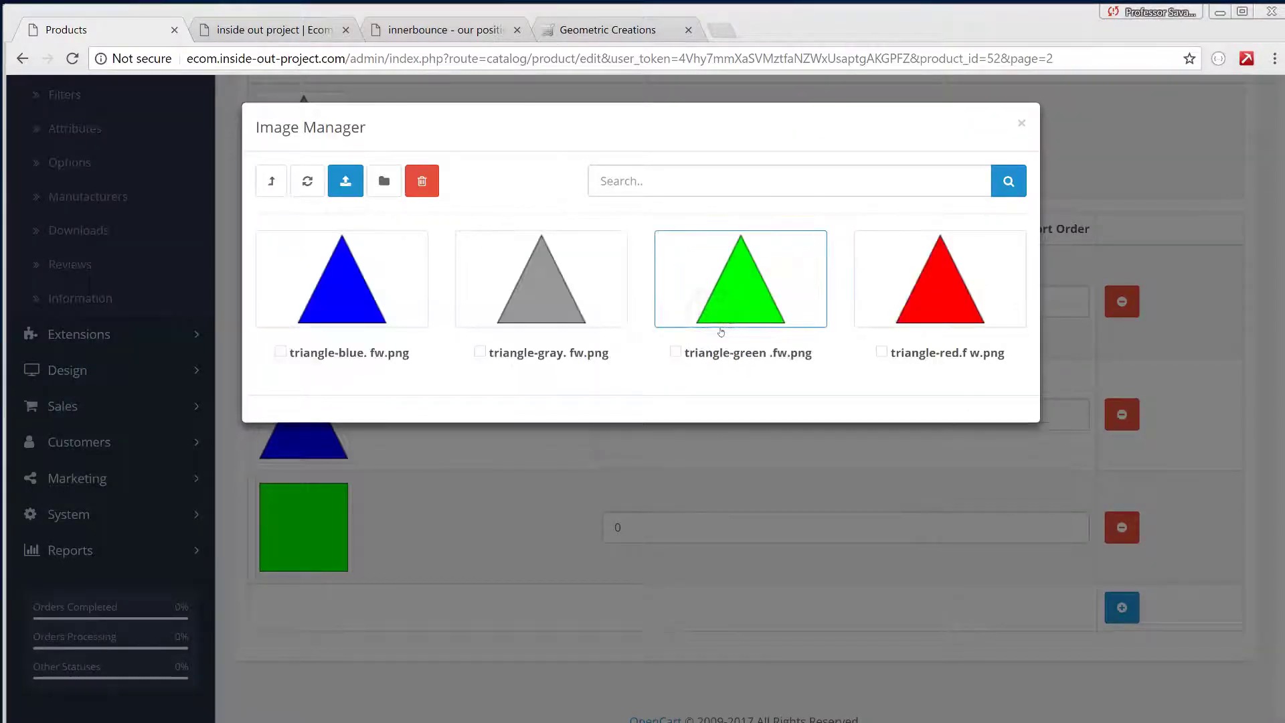
left_click(737, 299)
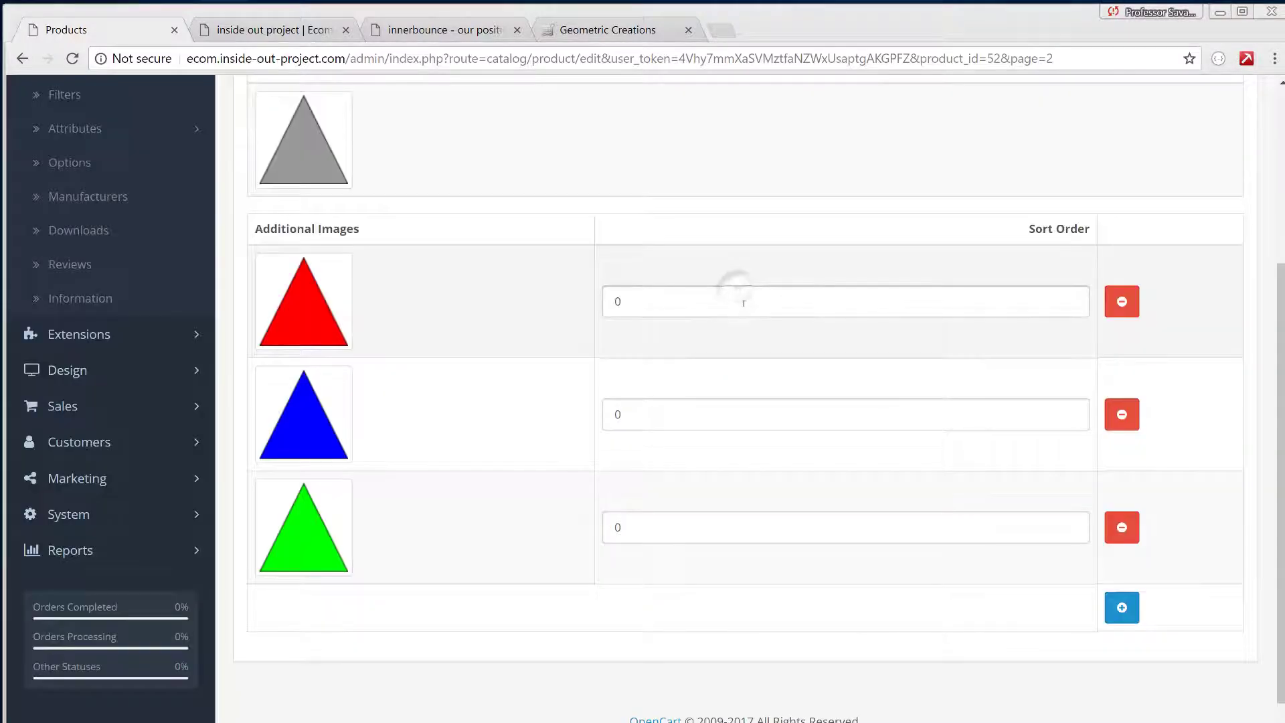
scroll(654, 482, "up", 4)
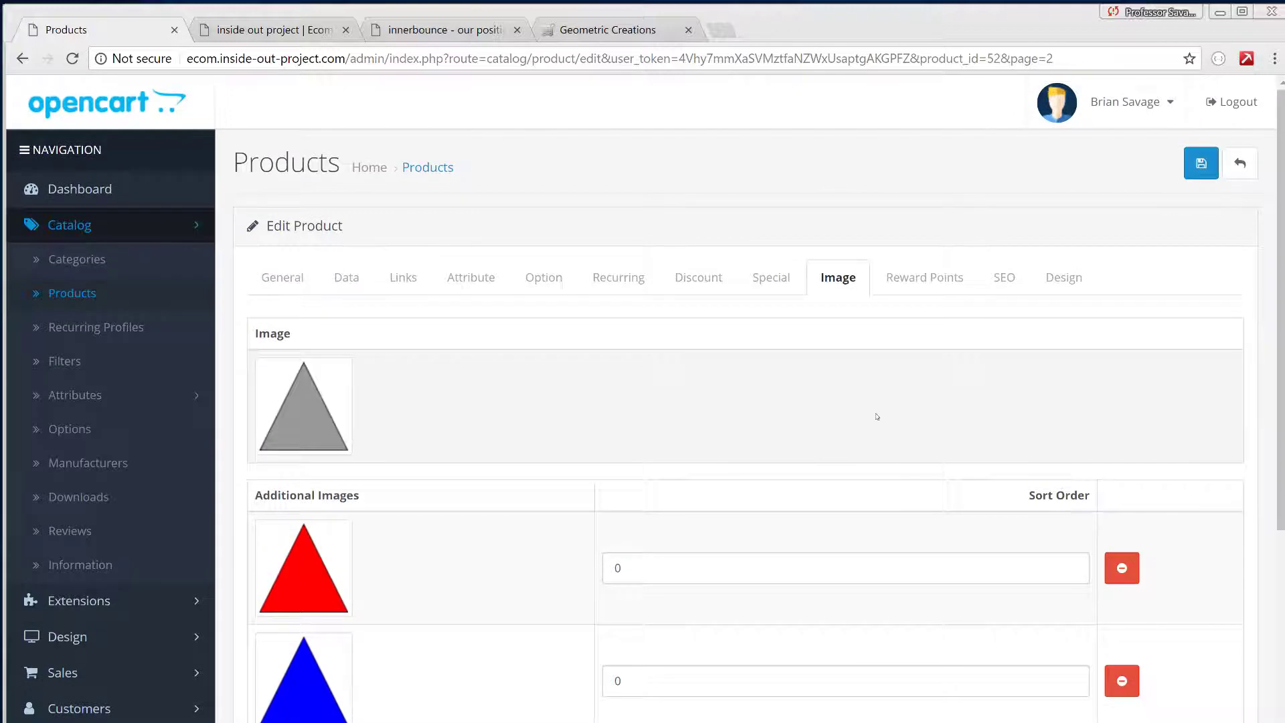
left_click(1200, 164)
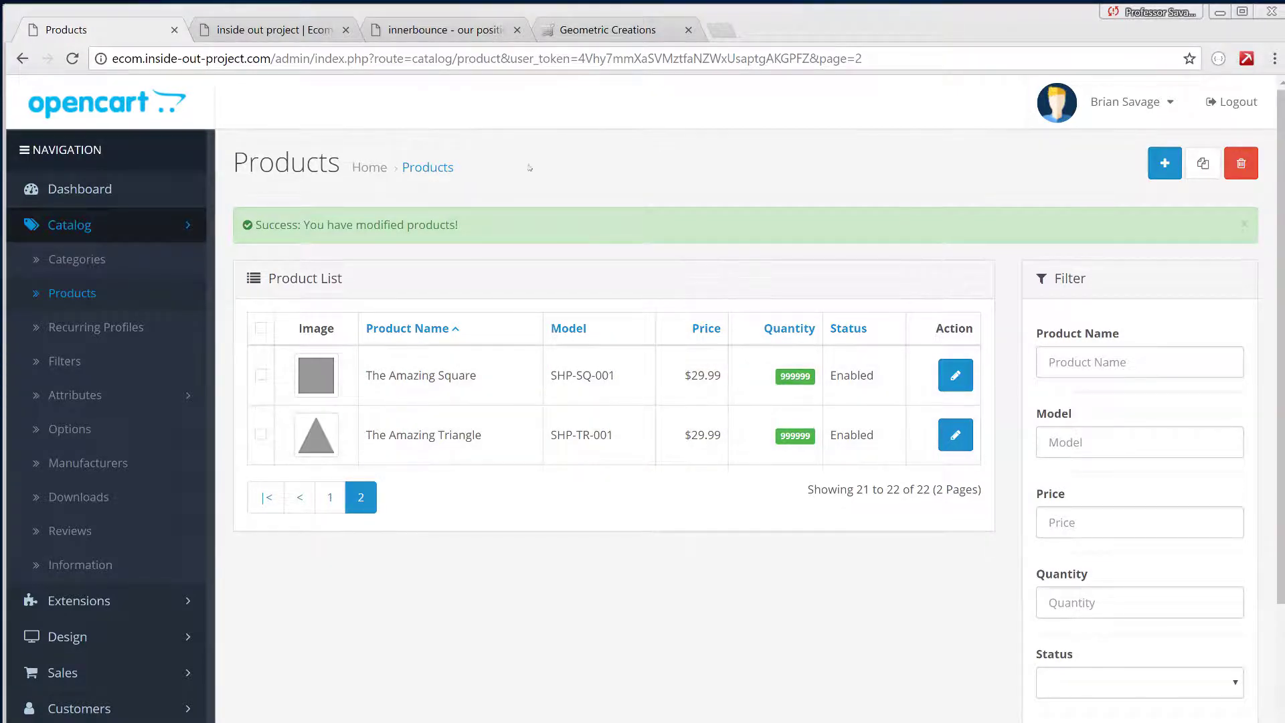
- Switch to the storefront and view all products in the Shapes category from the home page
left_click(584, 38)
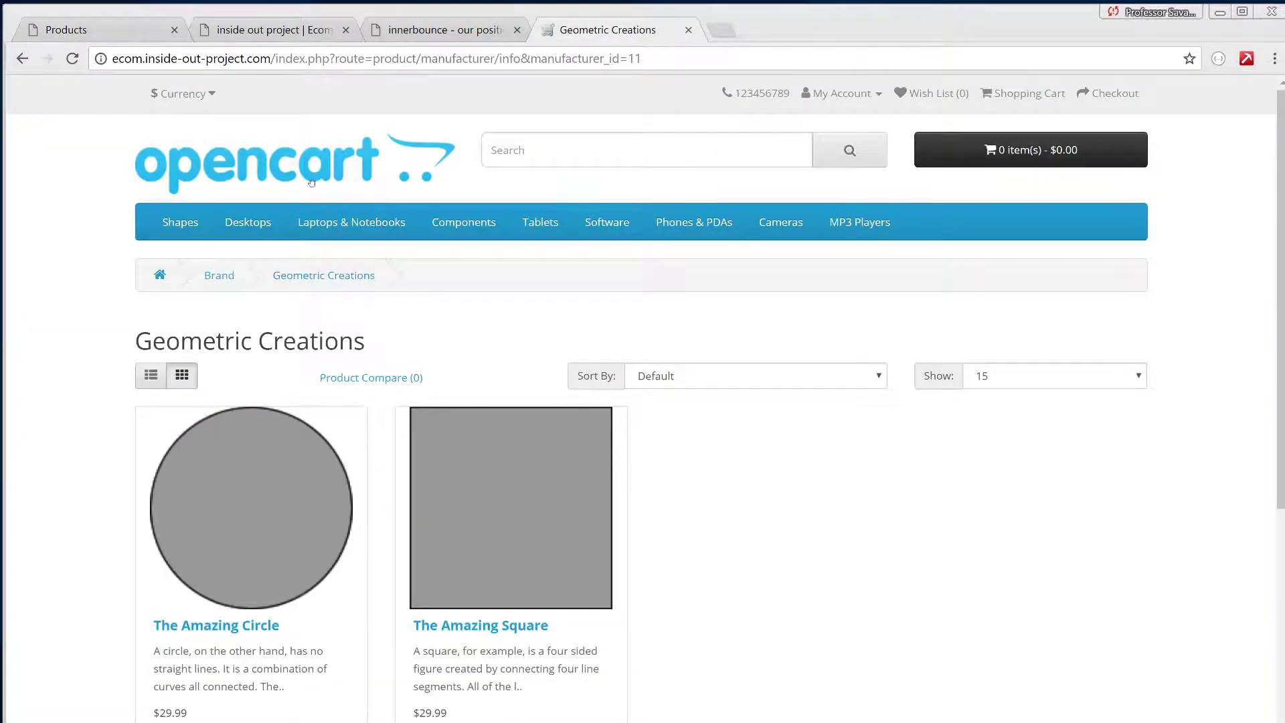
left_click(309, 175)
scroll(586, 436, "down", 5)
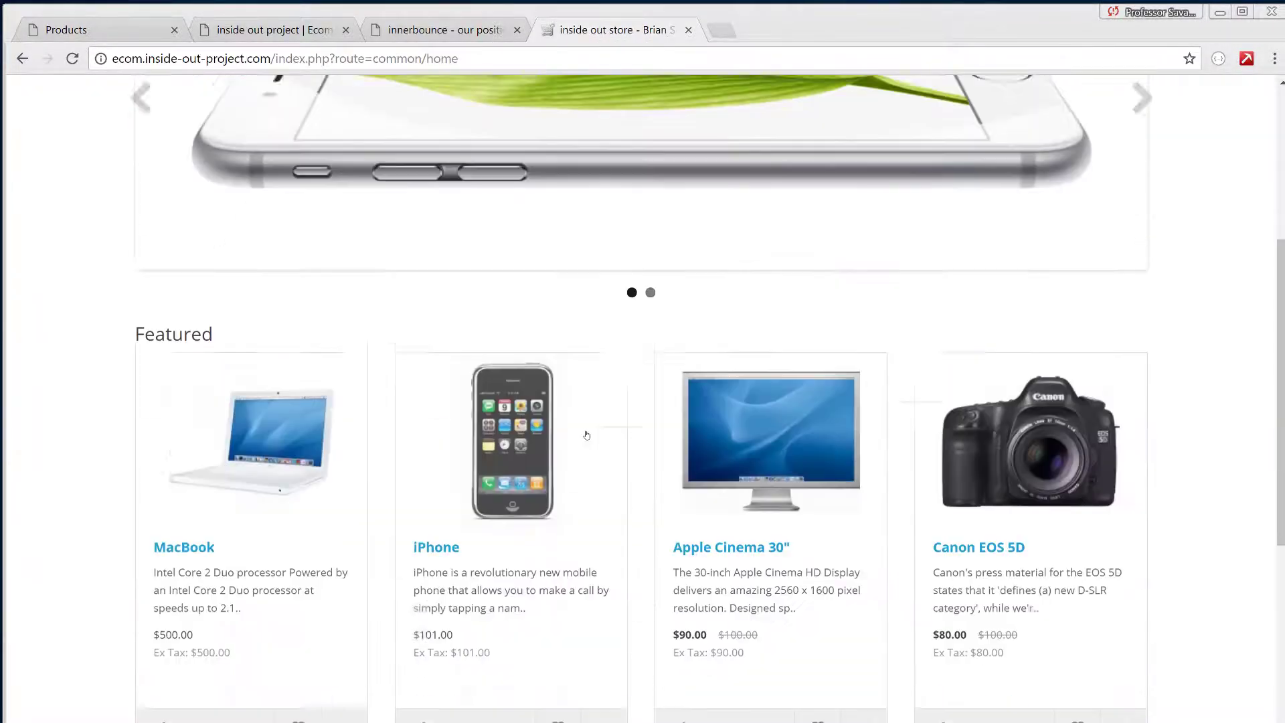
scroll(588, 436, "up", 5)
mouse_move(187, 227)
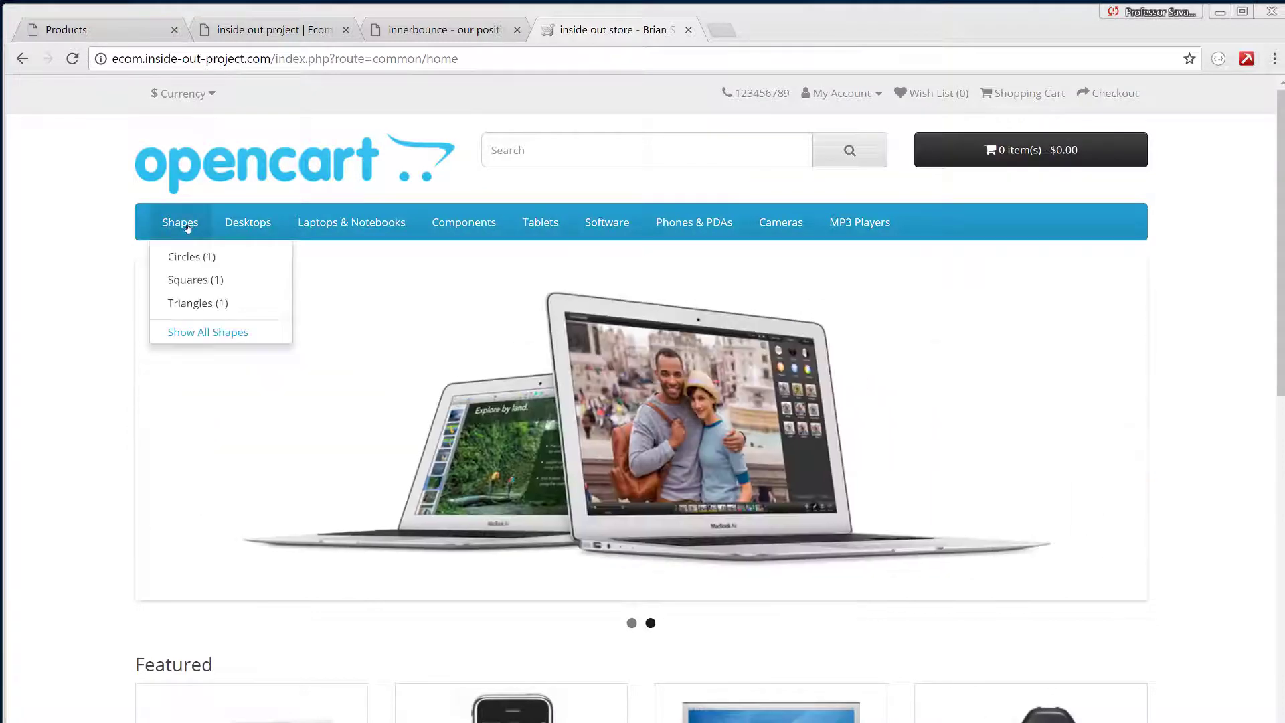
left_click(183, 333)
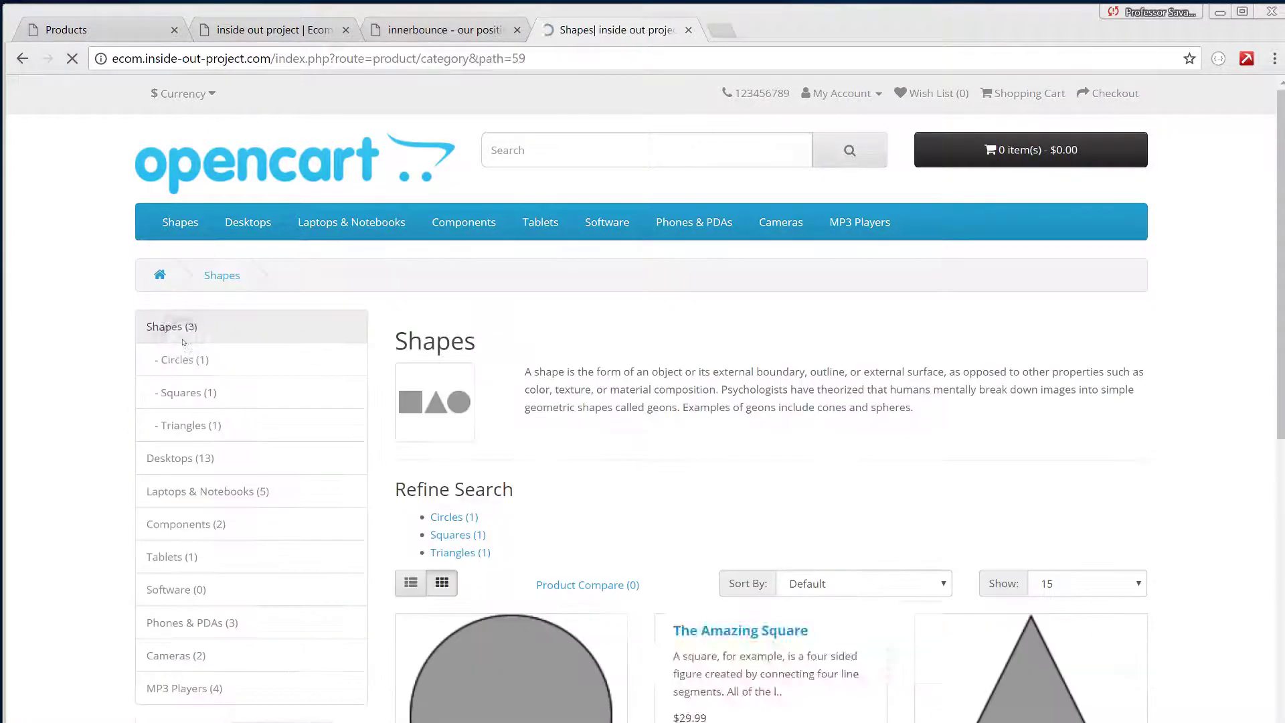
scroll(760, 443, "down", 4)
scroll(760, 442, "up", 3)
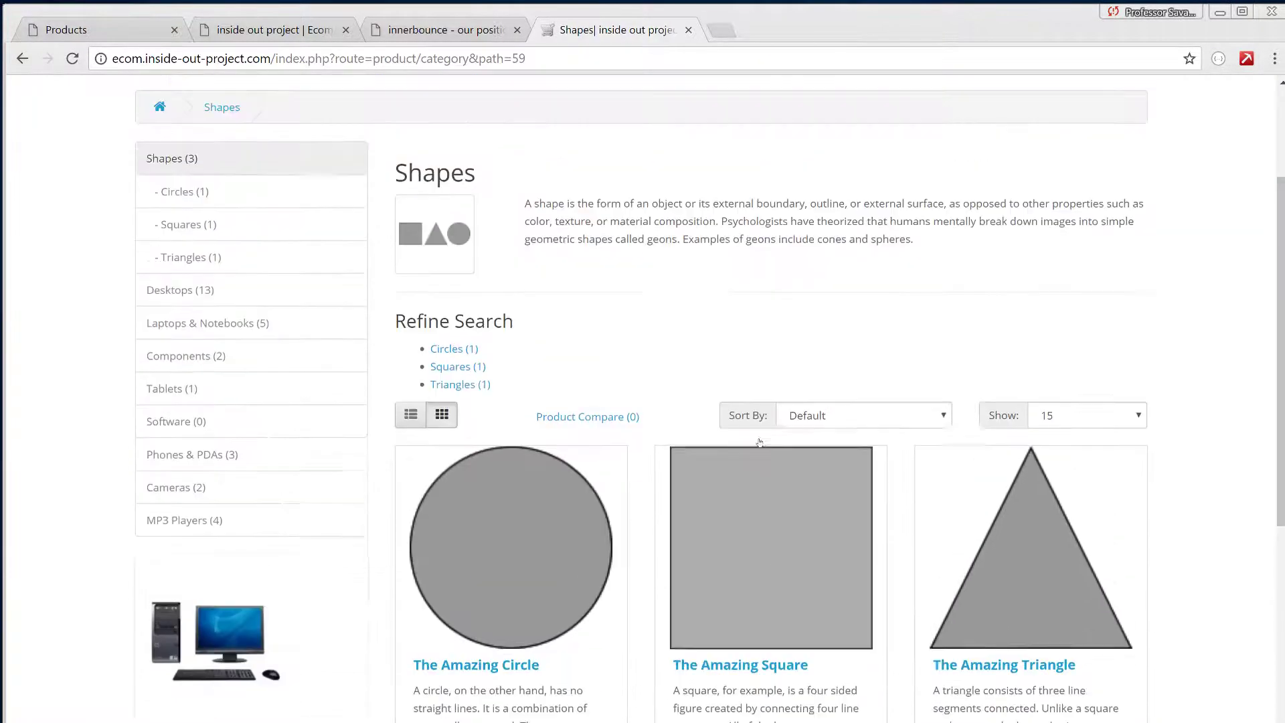
- View The Amazing Circle in the Circles category and check its enlarged green image
left_click(201, 271)
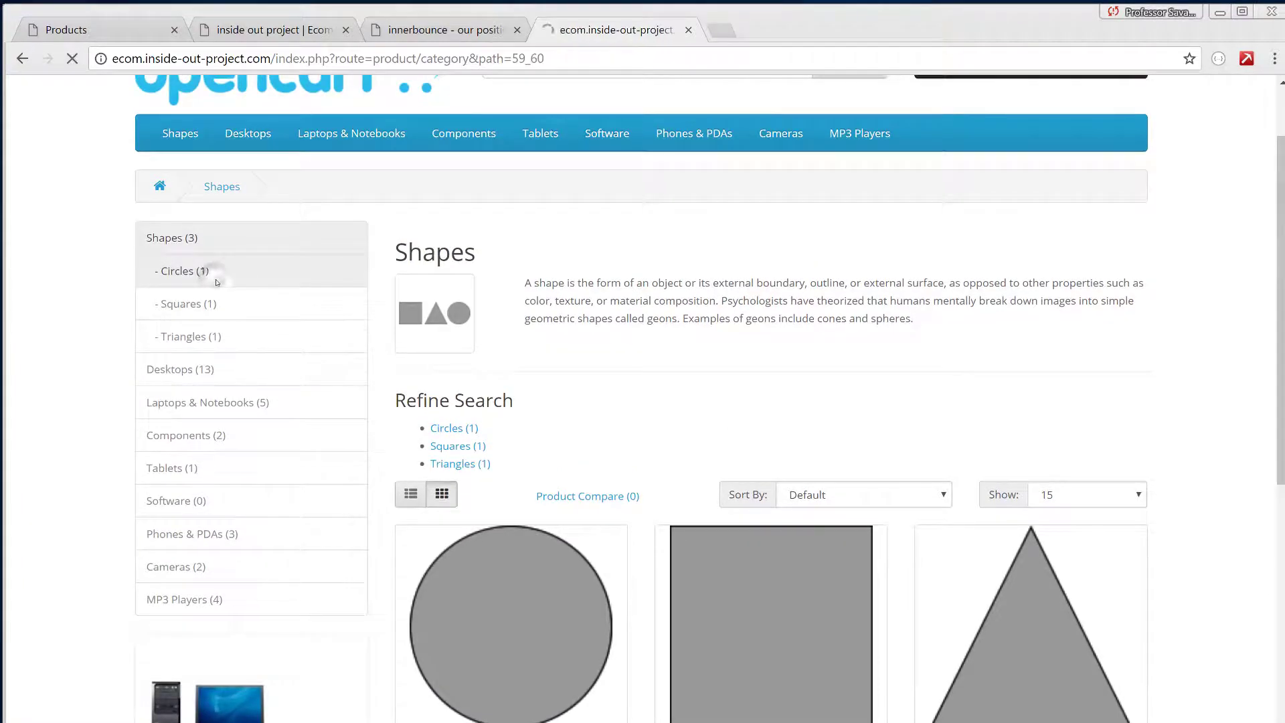
scroll(203, 270, "down", 1)
scroll(658, 410, "down", 4)
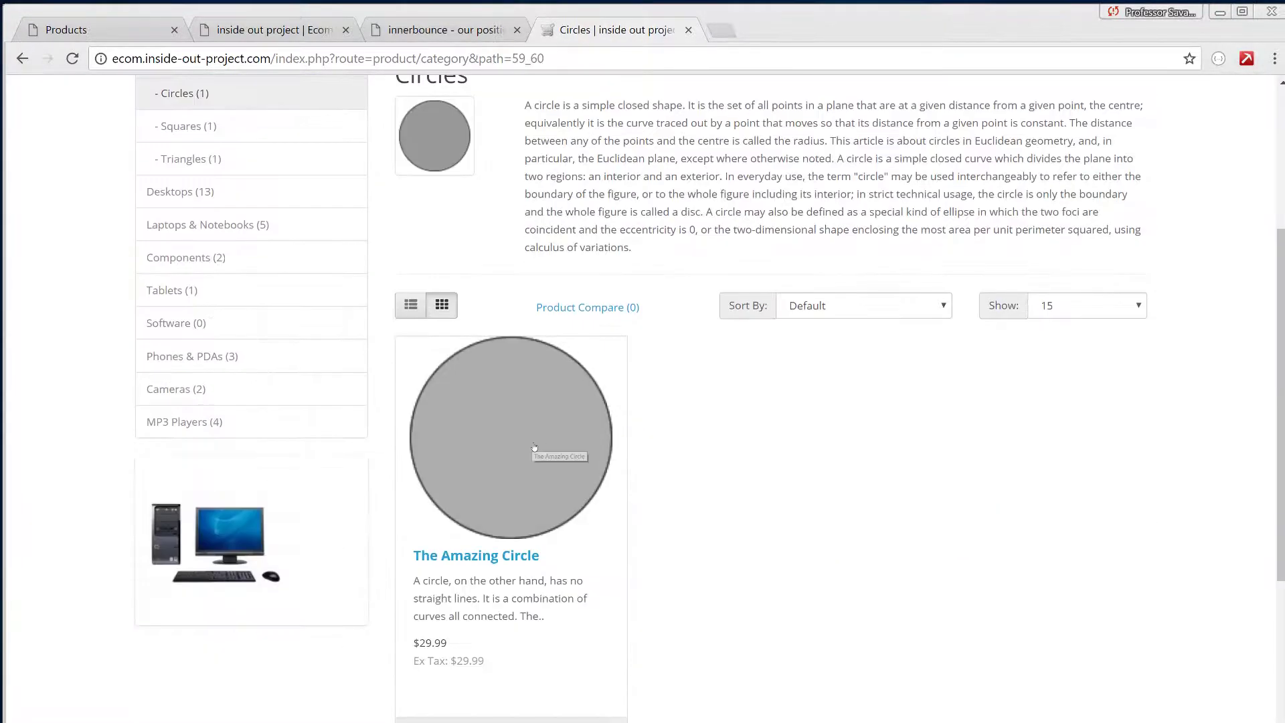
left_click(531, 439)
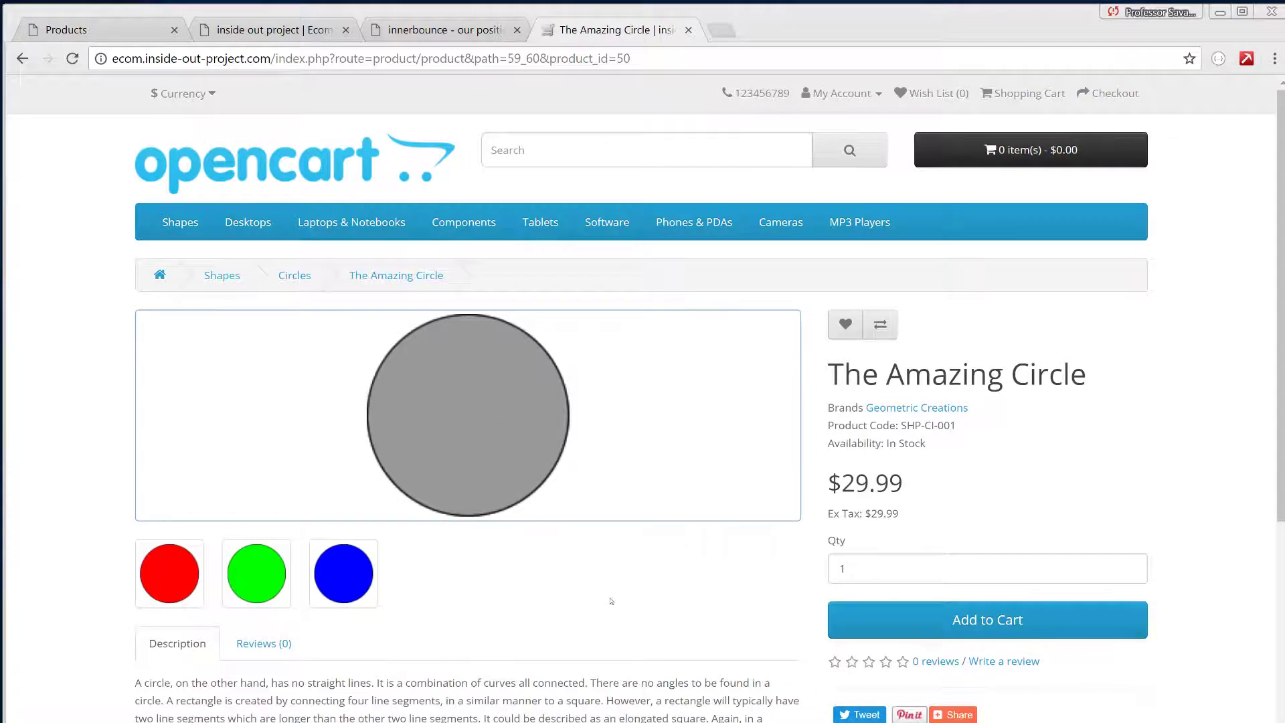
left_click(261, 583)
left_click(864, 177)
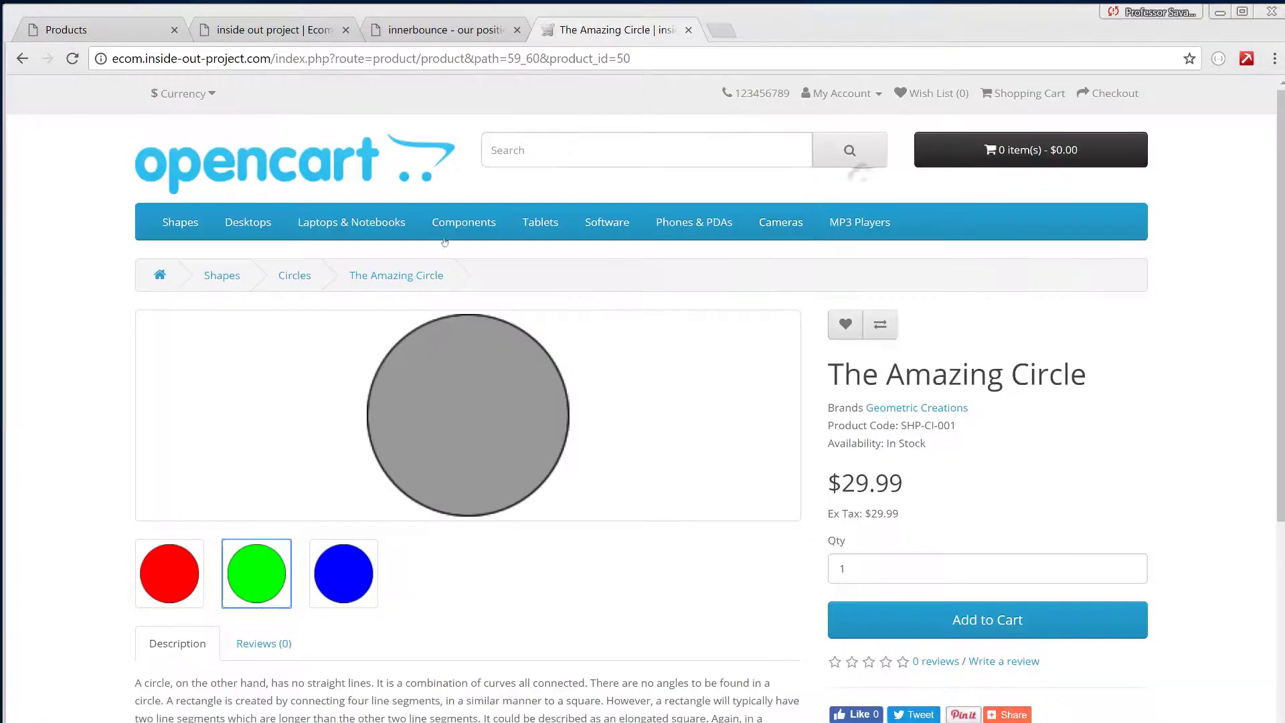
- View The Amazing Triangle's product page through the Shapes > Triangles category, checking its images and description
left_click(225, 277)
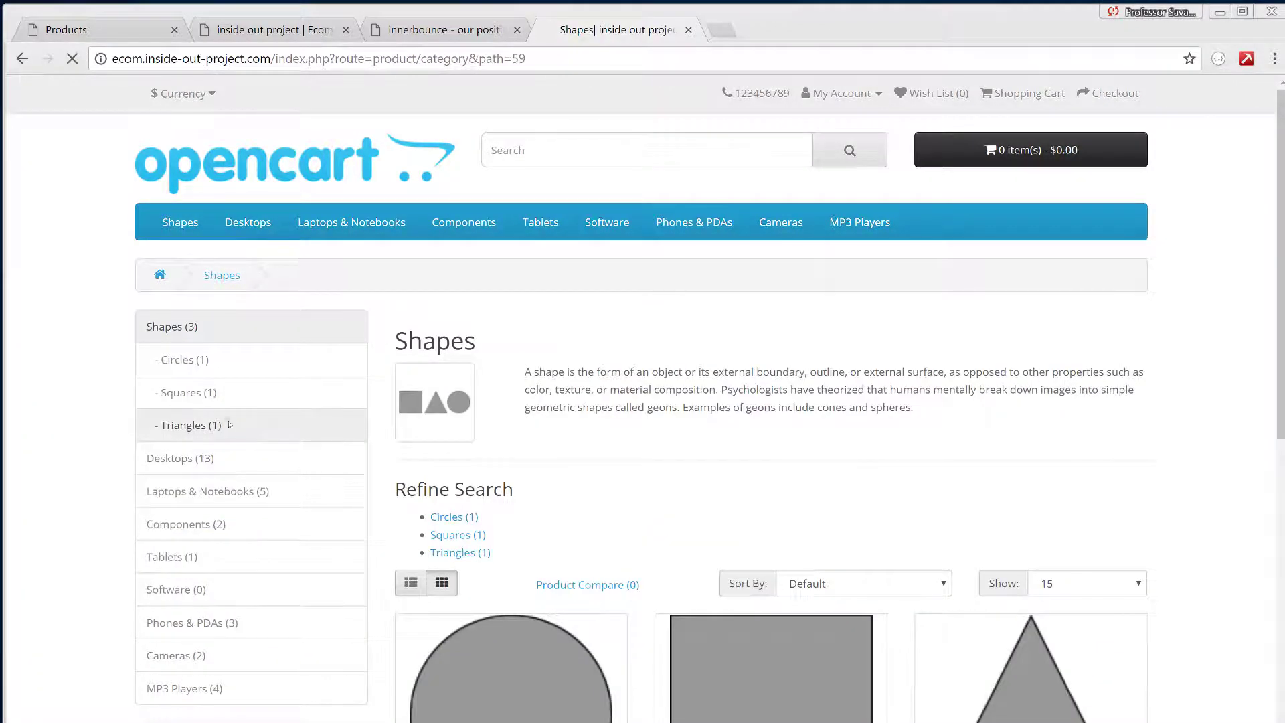
left_click(229, 425)
scroll(736, 415, "down", 5)
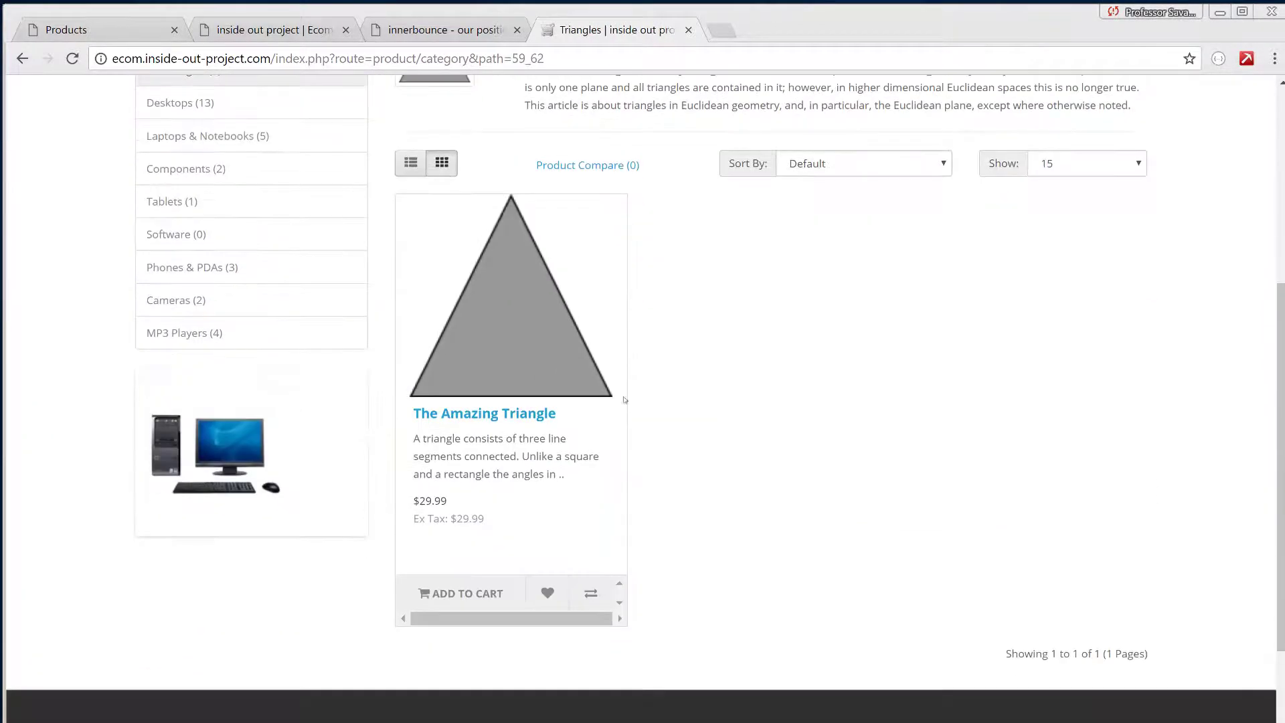
left_click(571, 370)
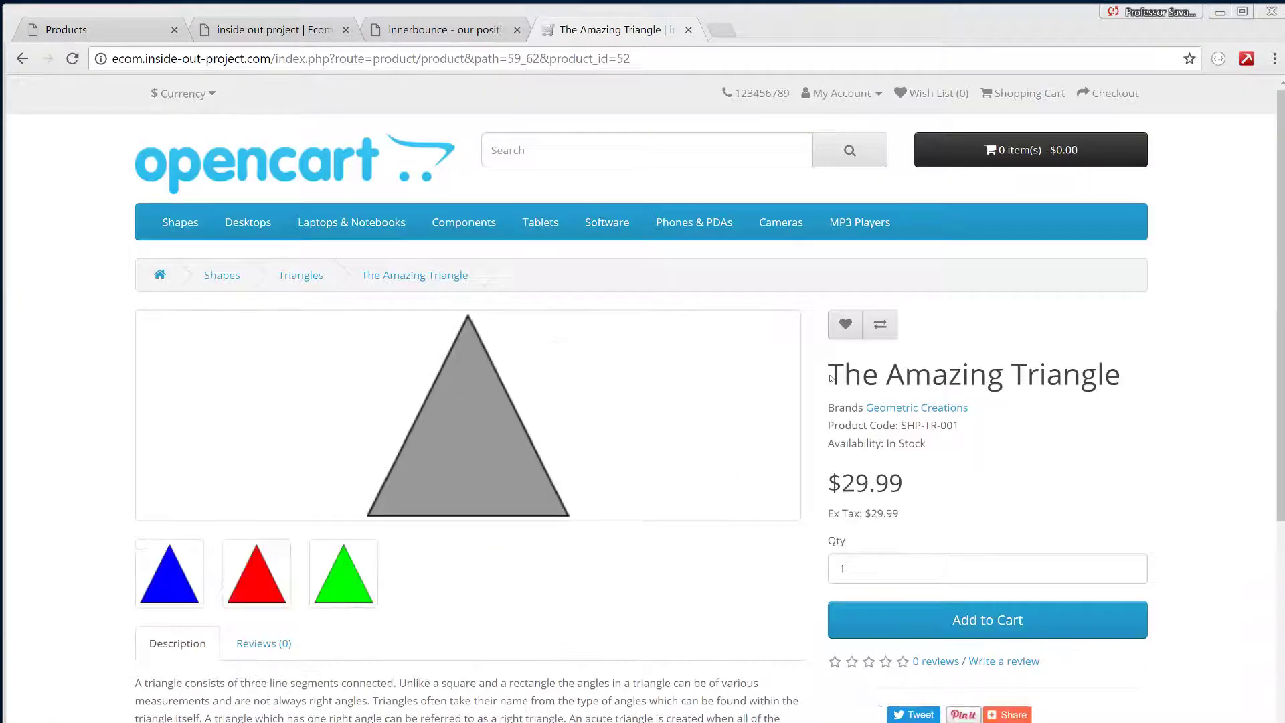
scroll(747, 421, "down", 6)
scroll(748, 421, "up", 6)
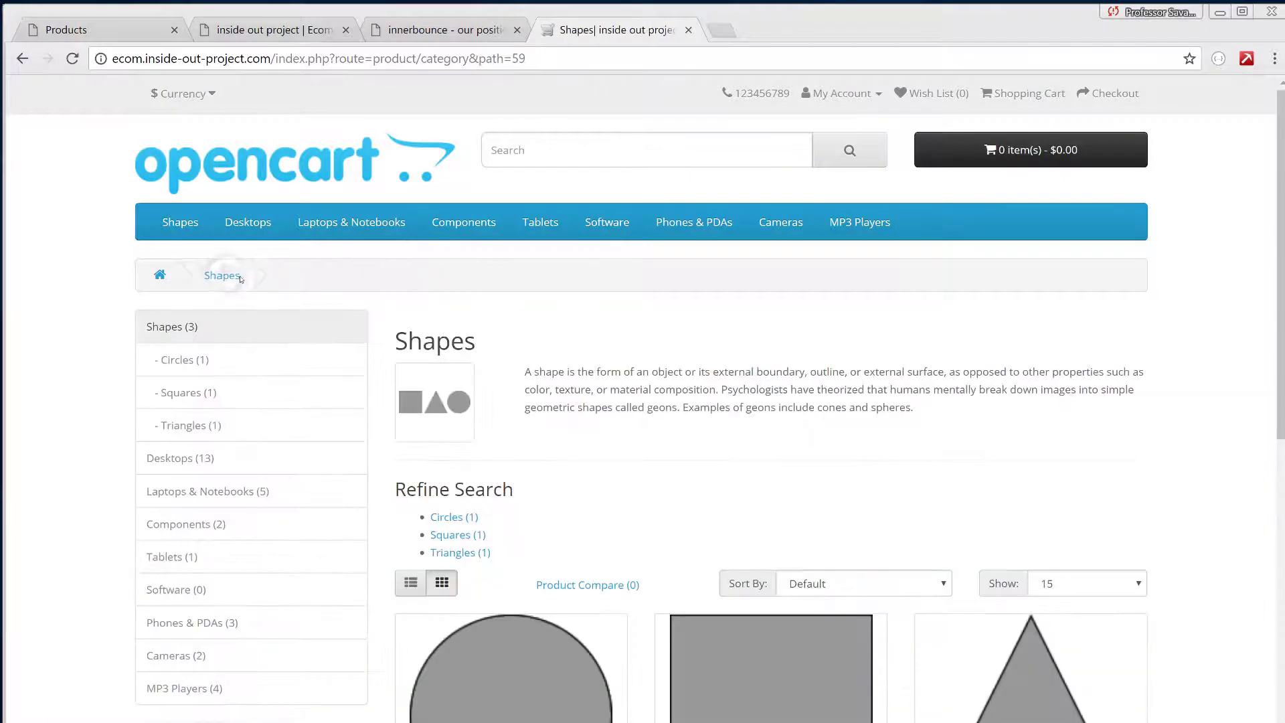
- View The Amazing Square's product page through the Squares category, checking its images, description and tags
left_click(205, 393)
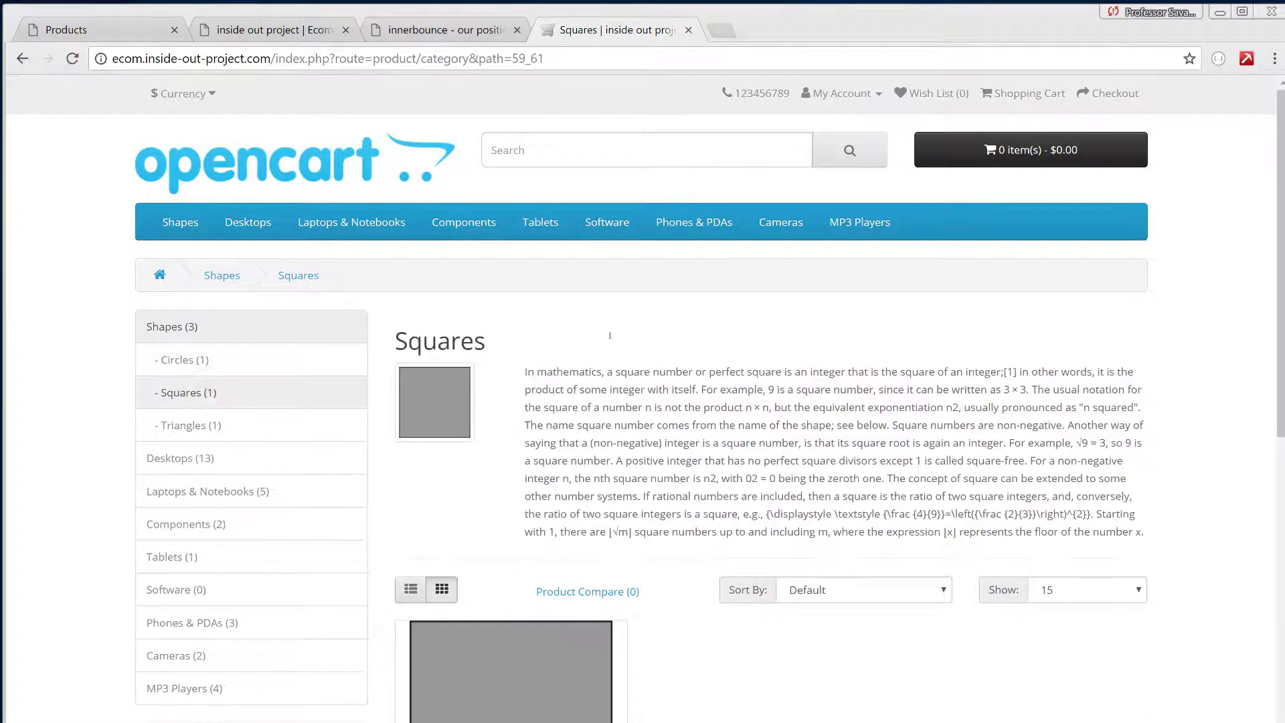
scroll(771, 500, "down", 3)
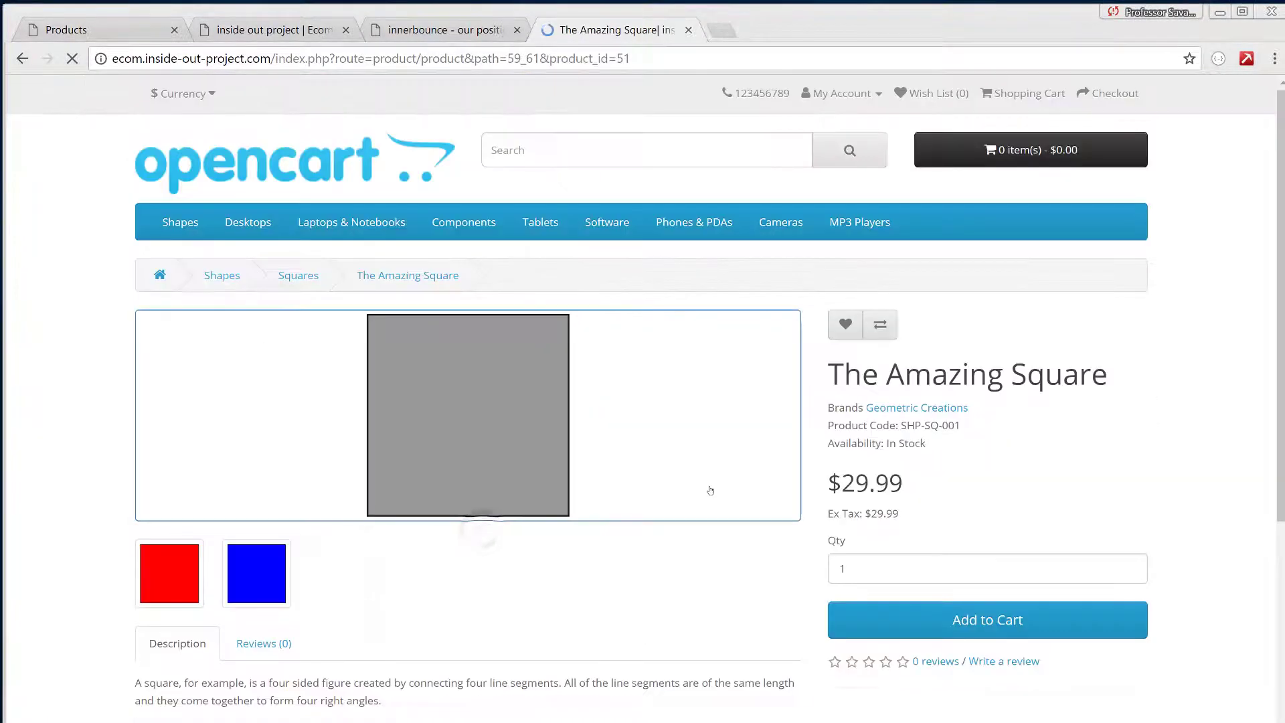
scroll(659, 424, "down", 3)
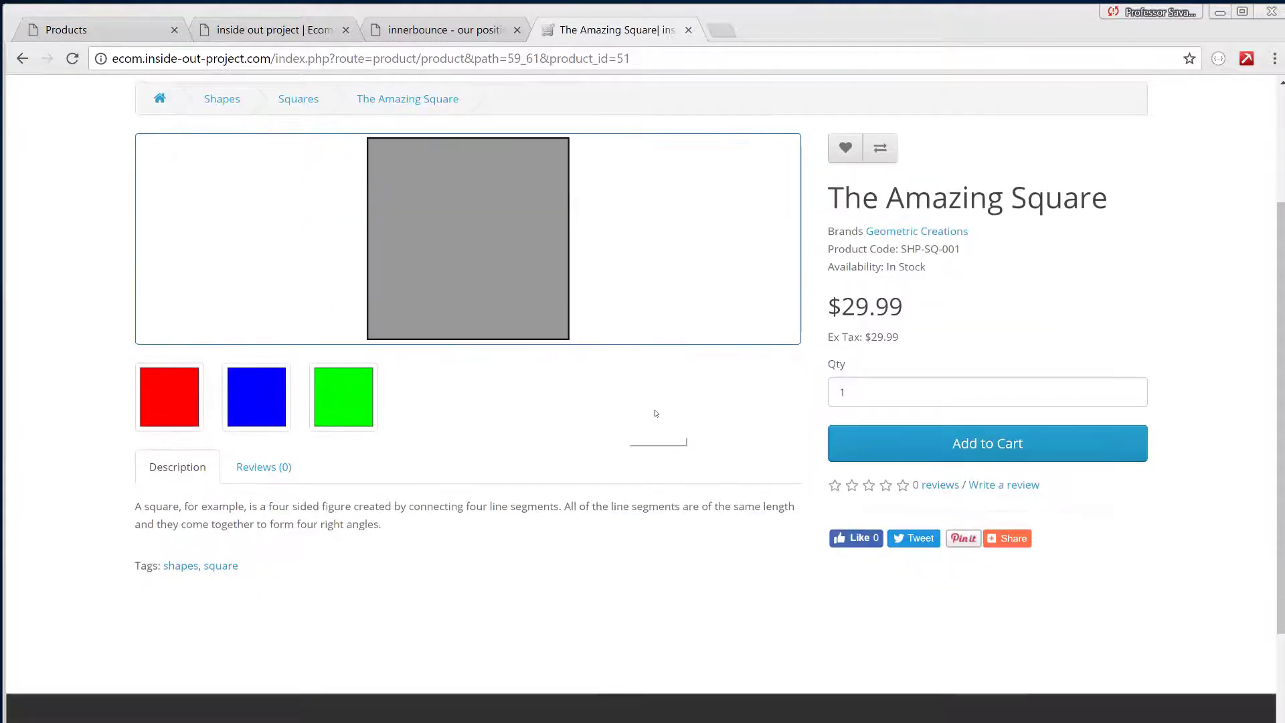
scroll(593, 449, "up", 3)
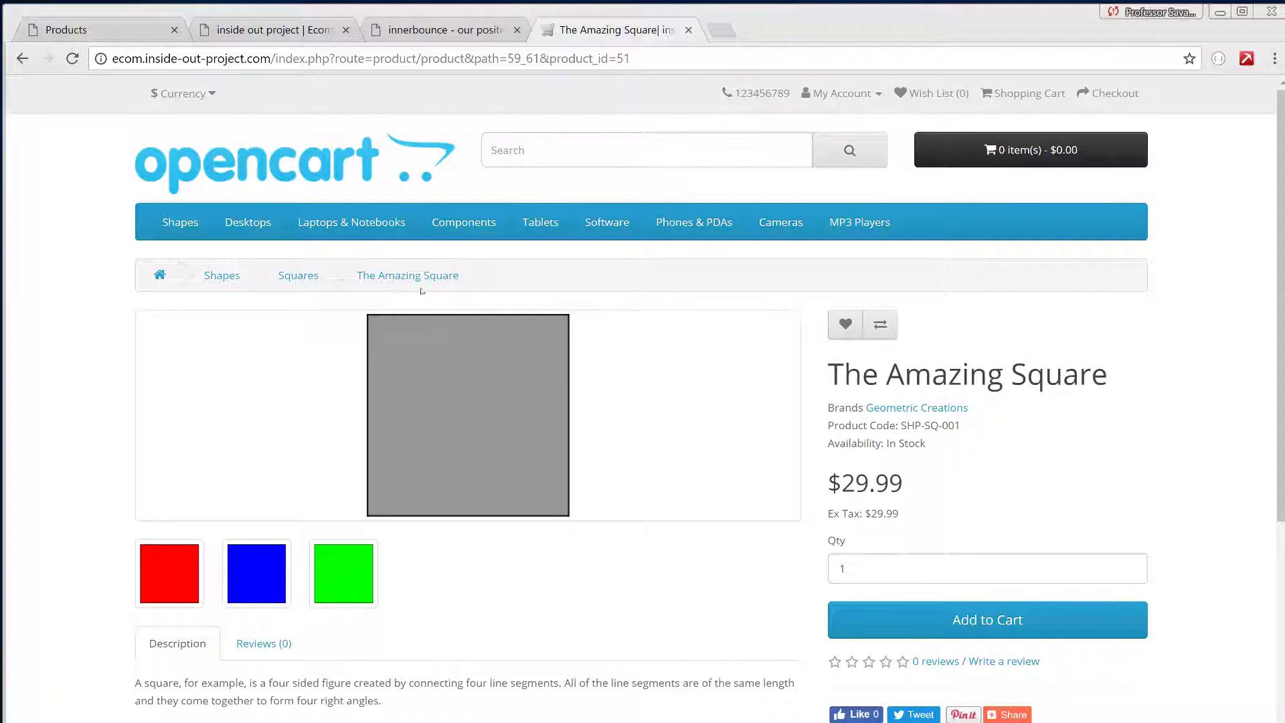
- Export a backup of the store database from the admin's Backup / Restore maintenance page, keeping the preselected tables
left_click(83, 29)
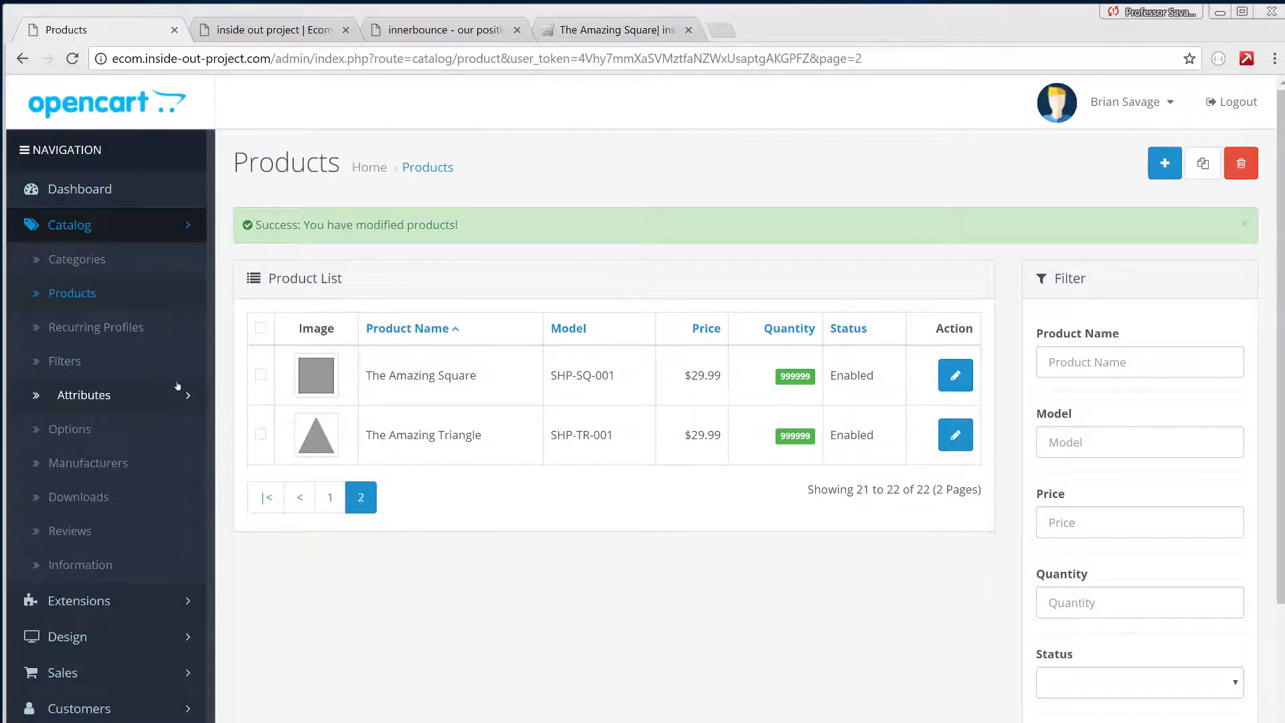
scroll(177, 388, "down", 1)
scroll(177, 387, "down", 2)
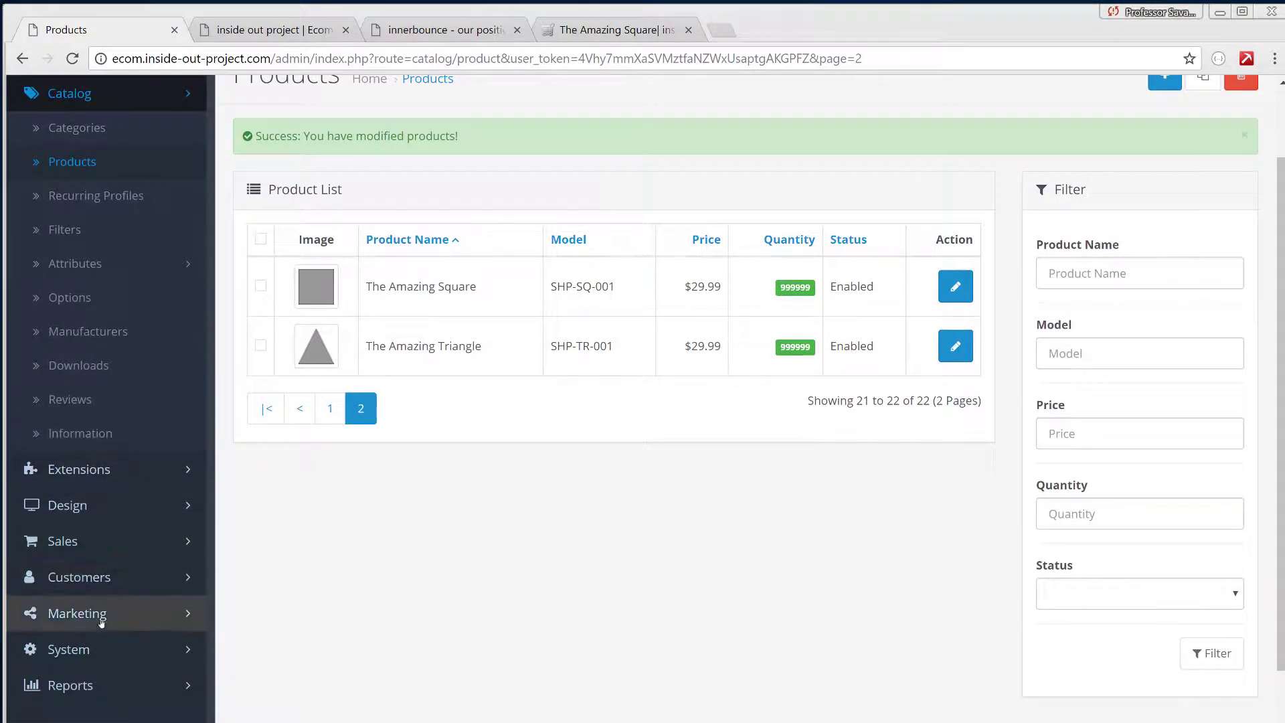
left_click(74, 649)
scroll(142, 471, "down", 2)
scroll(143, 470, "down", 1)
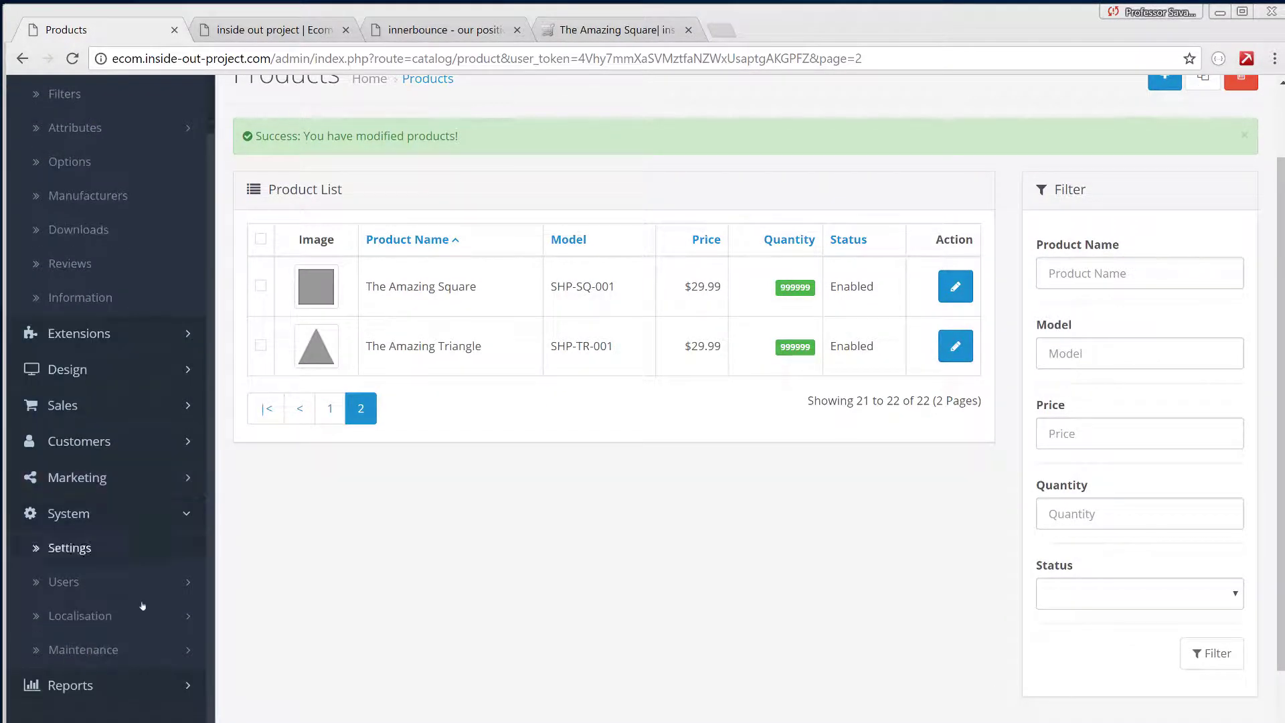
left_click(132, 647)
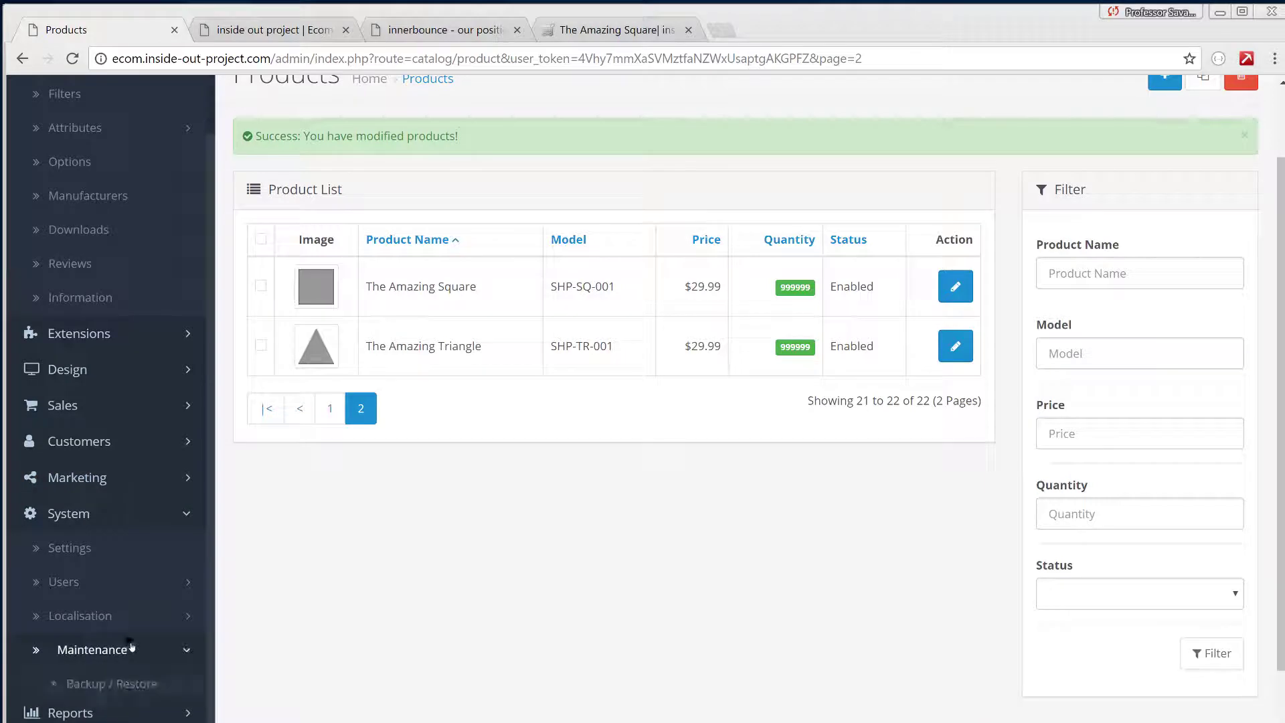
scroll(134, 515, "down", 2)
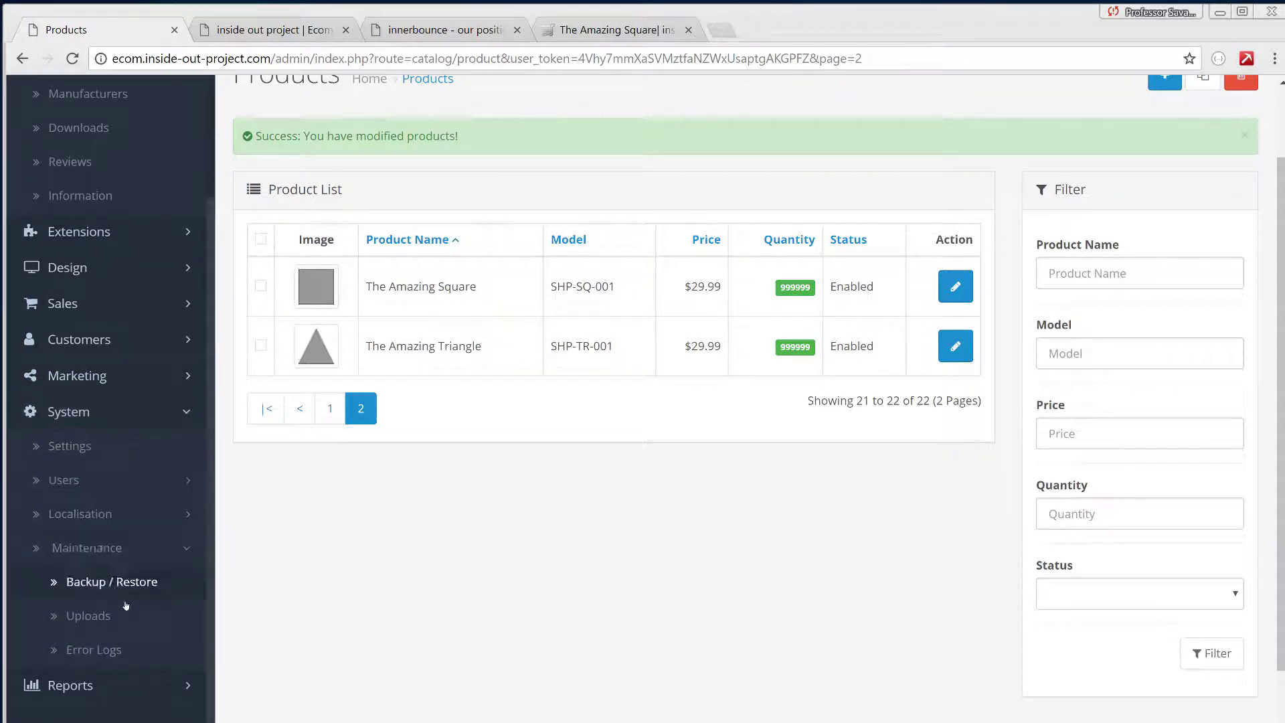
left_click(122, 584)
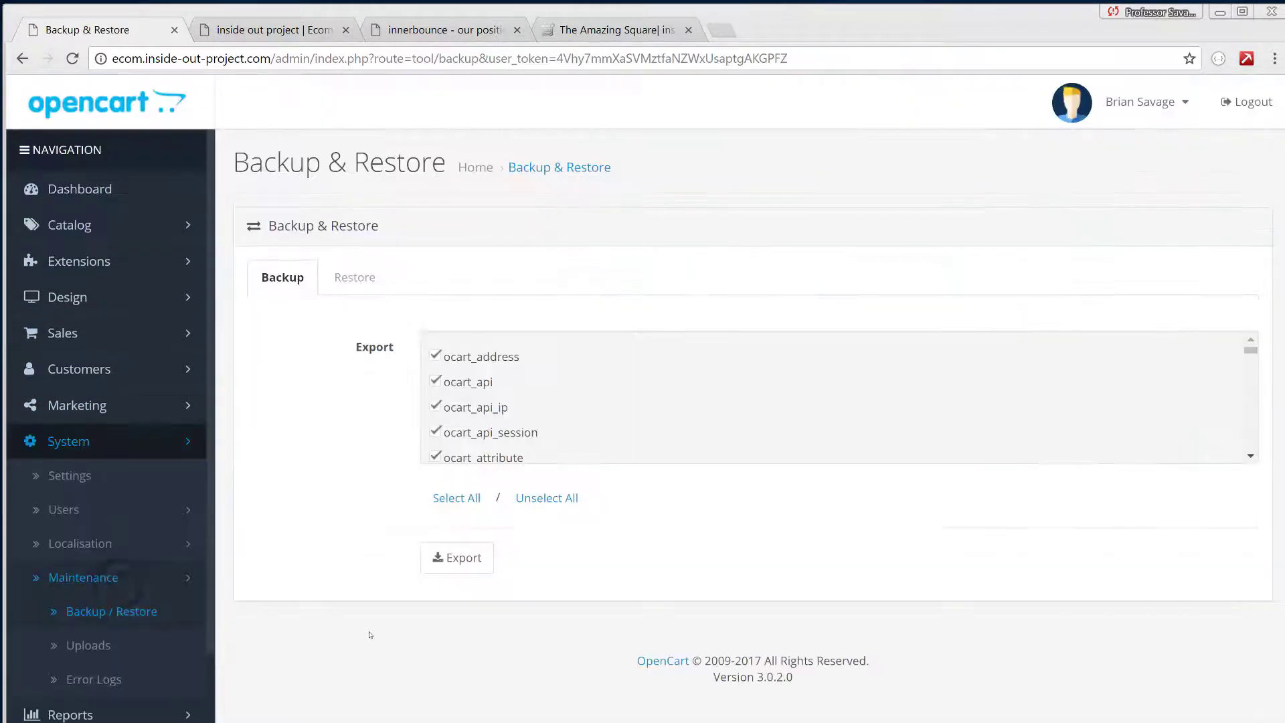
left_click(467, 560)
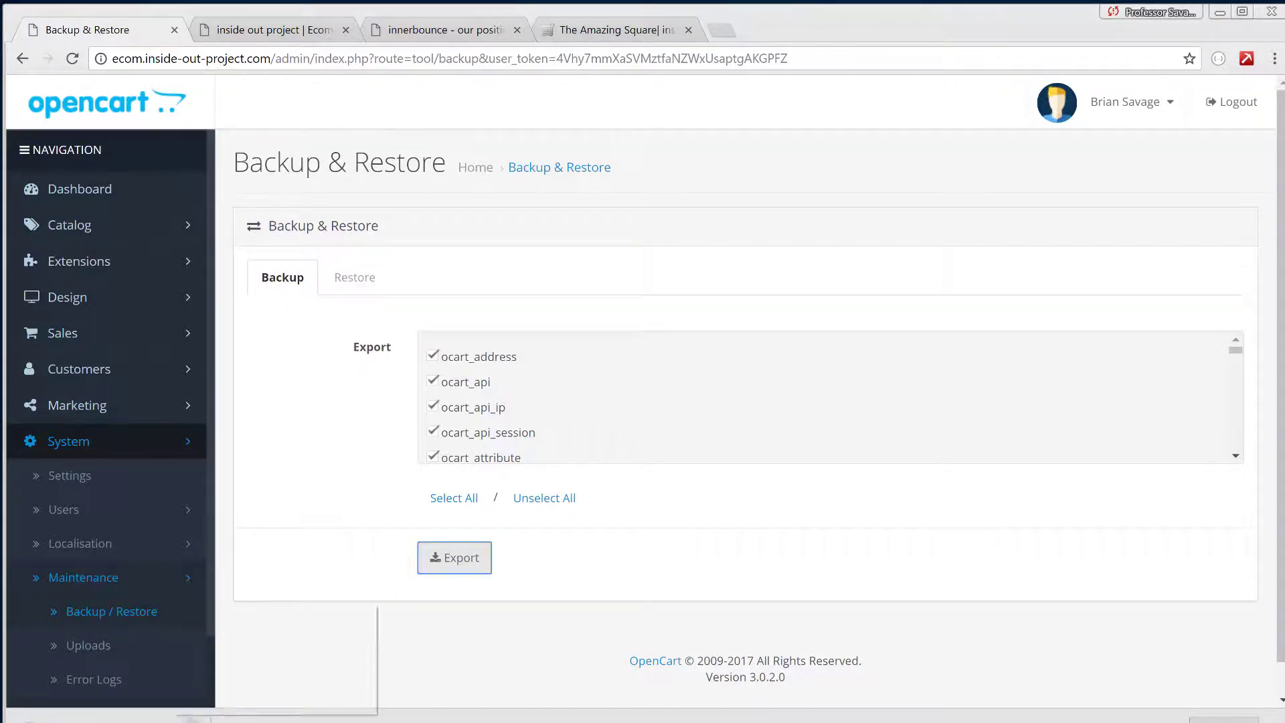
- Show the exported backup in the Downloads folder, append _step-303 to its file name, and close the folder window
left_click(190, 716)
left_click(293, 670)
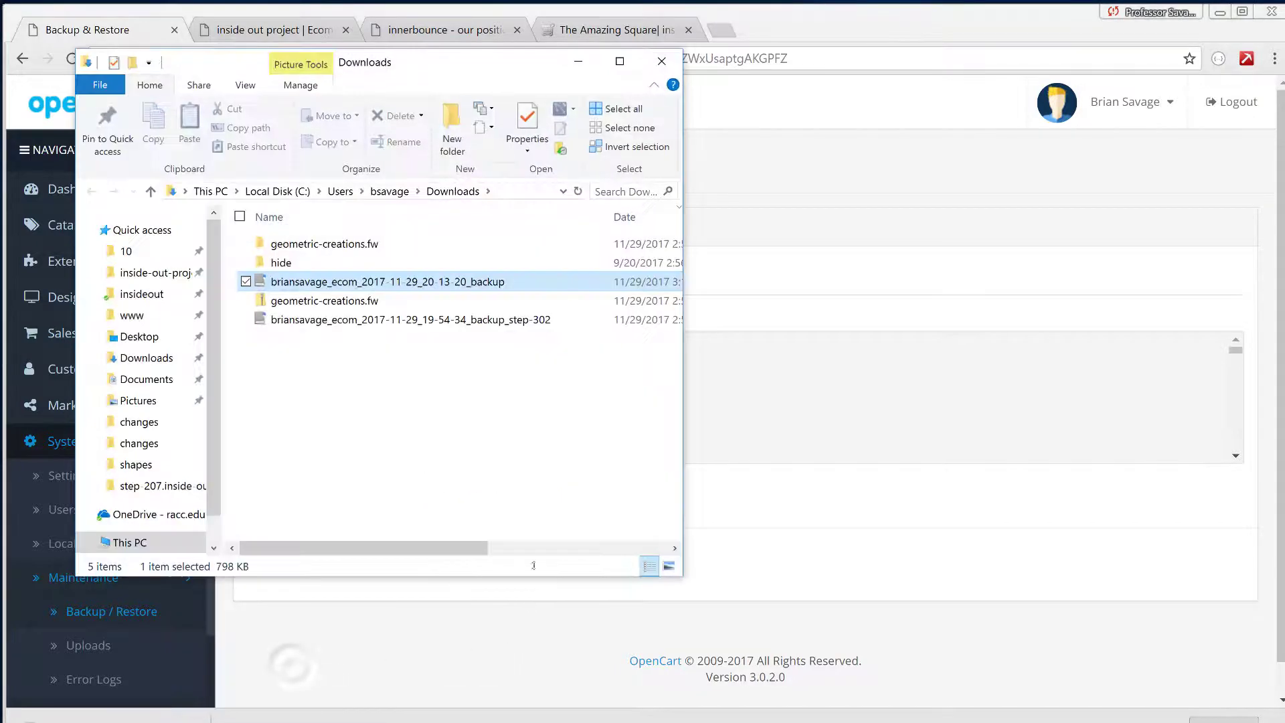
left_click(500, 278)
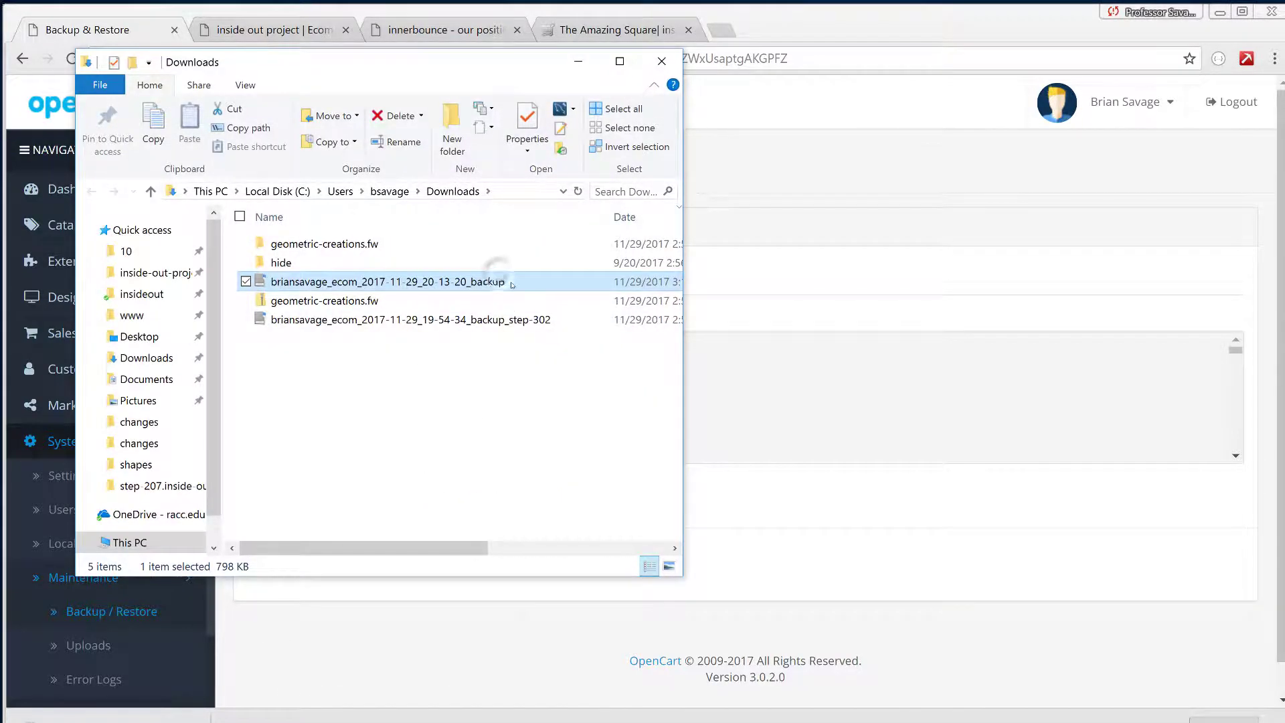
left_click(503, 281)
type("_step")
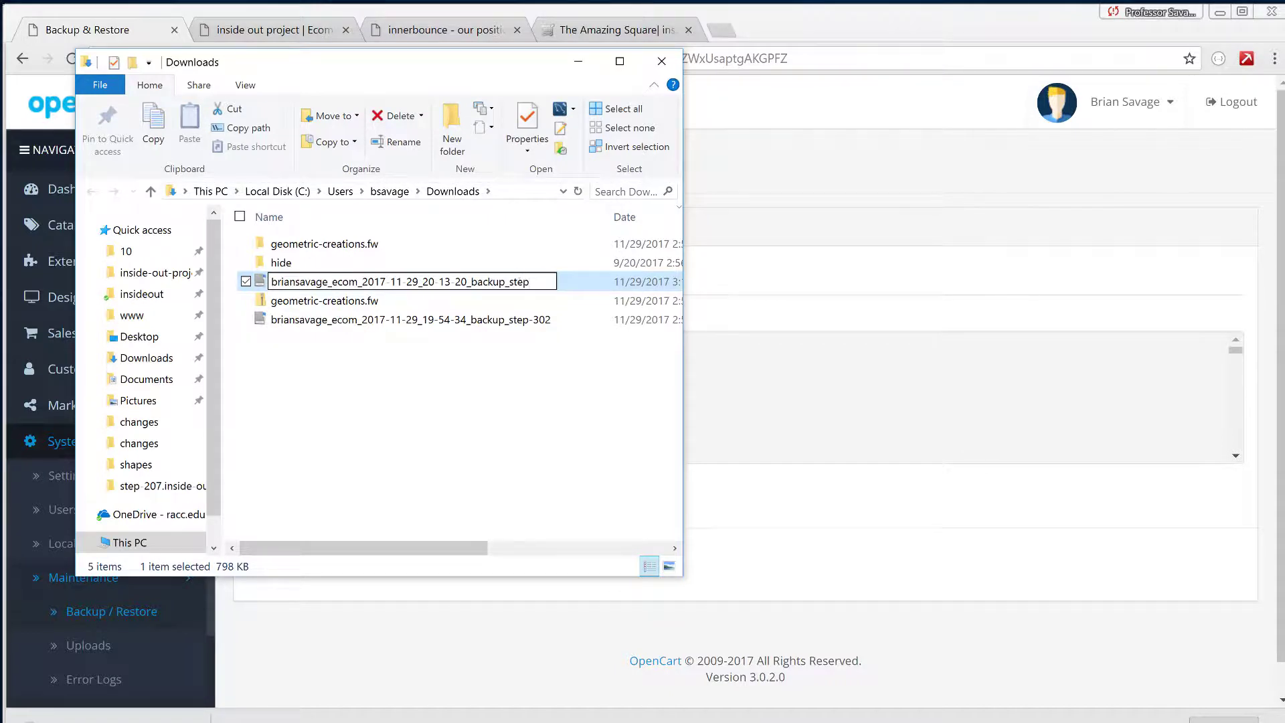
type("-303")
left_click(525, 412)
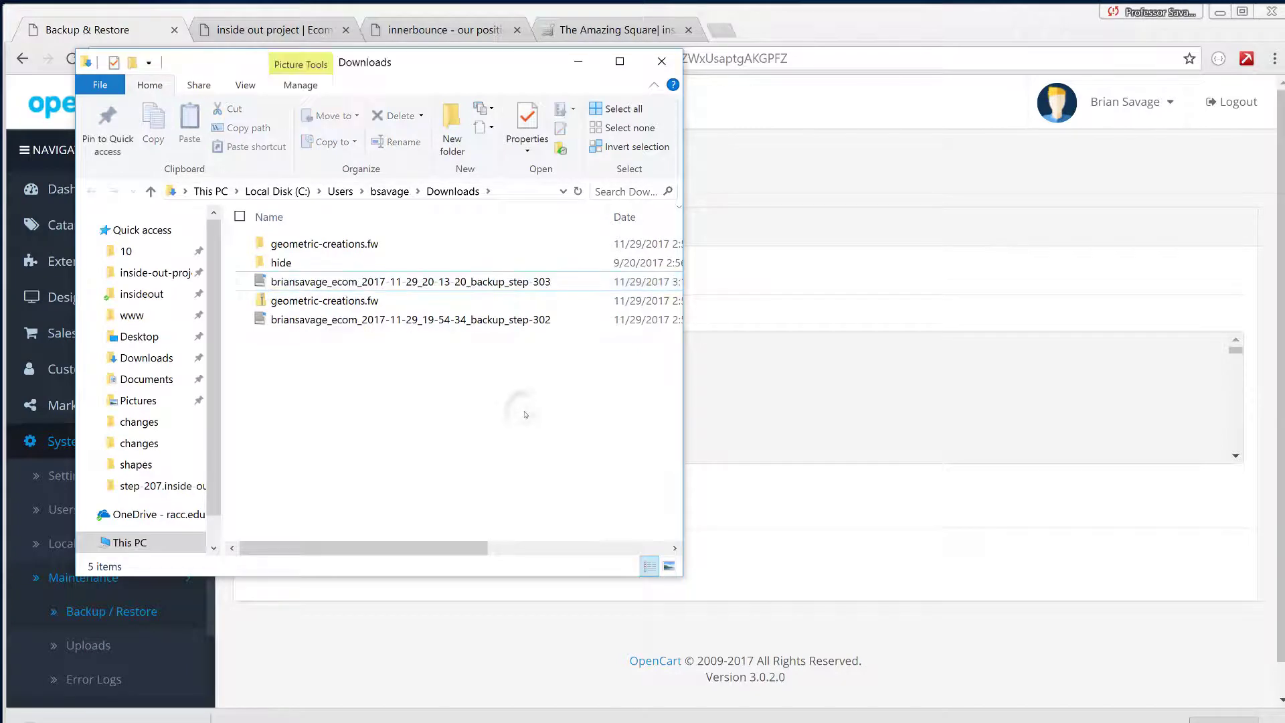
left_click(662, 61)
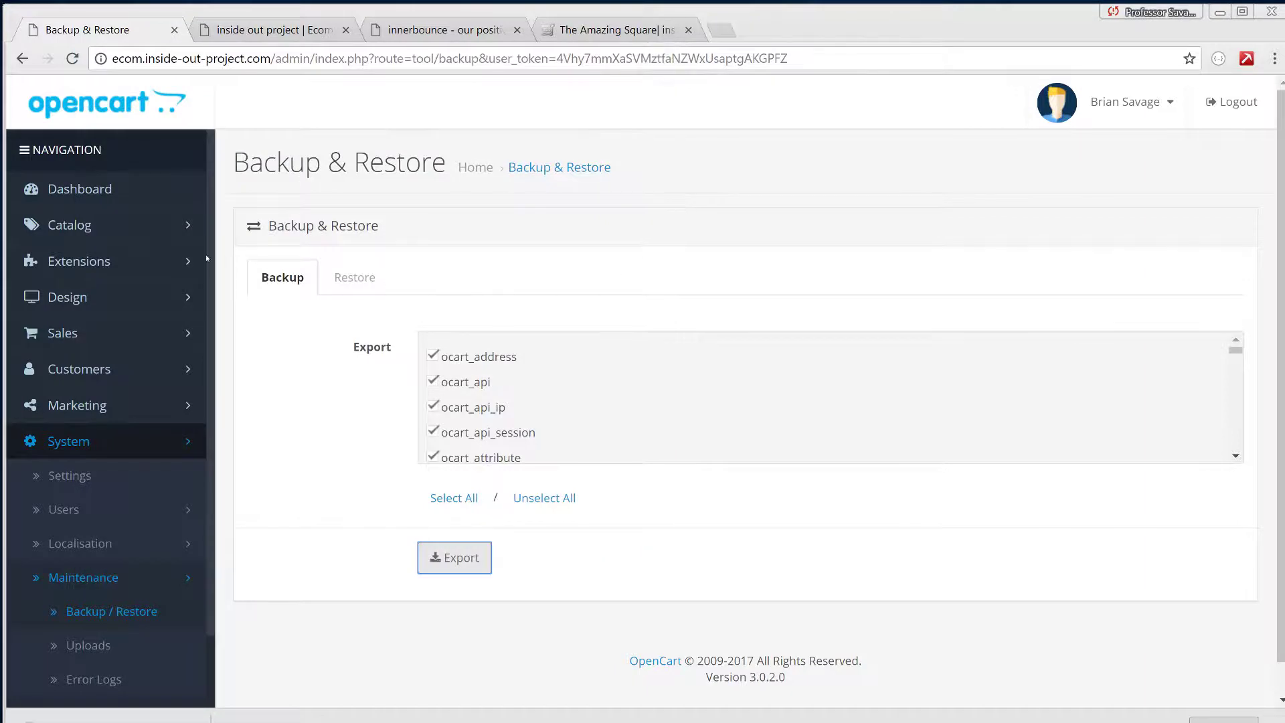
- Show the Restore section of the Backup & Restore page and its import file chooser, closing it without importing a file
left_click(338, 269)
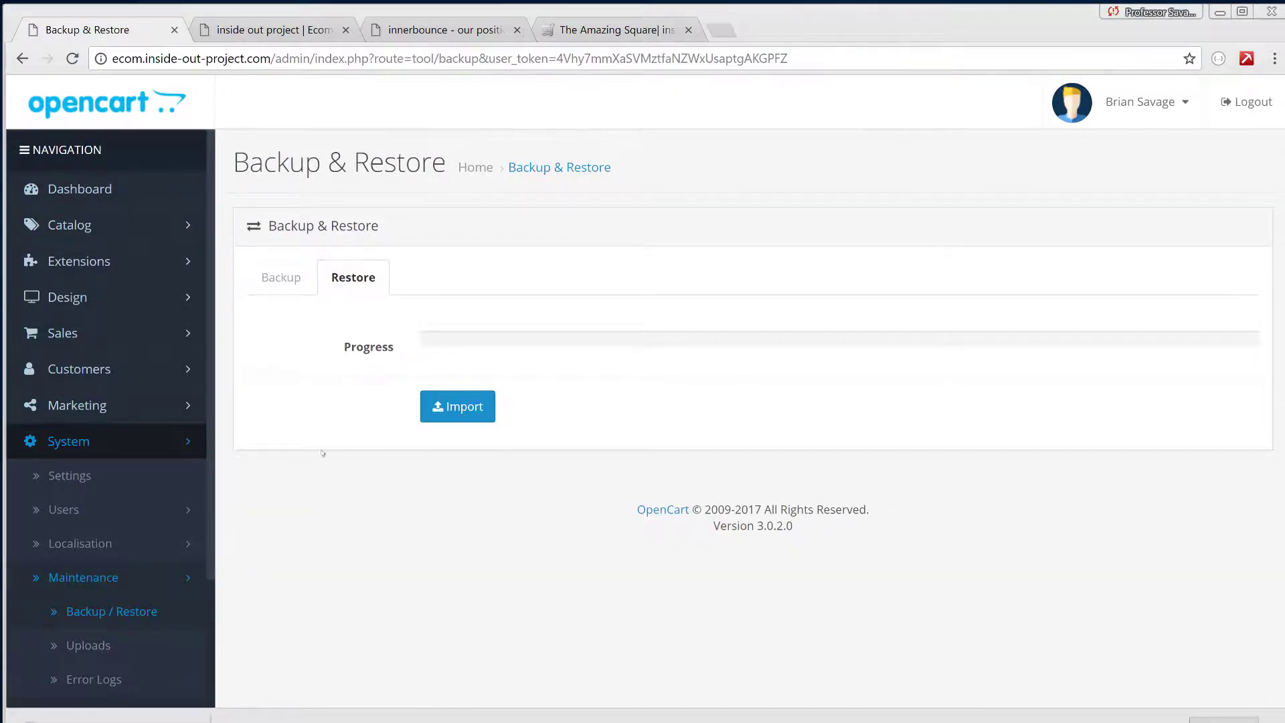
left_click(444, 409)
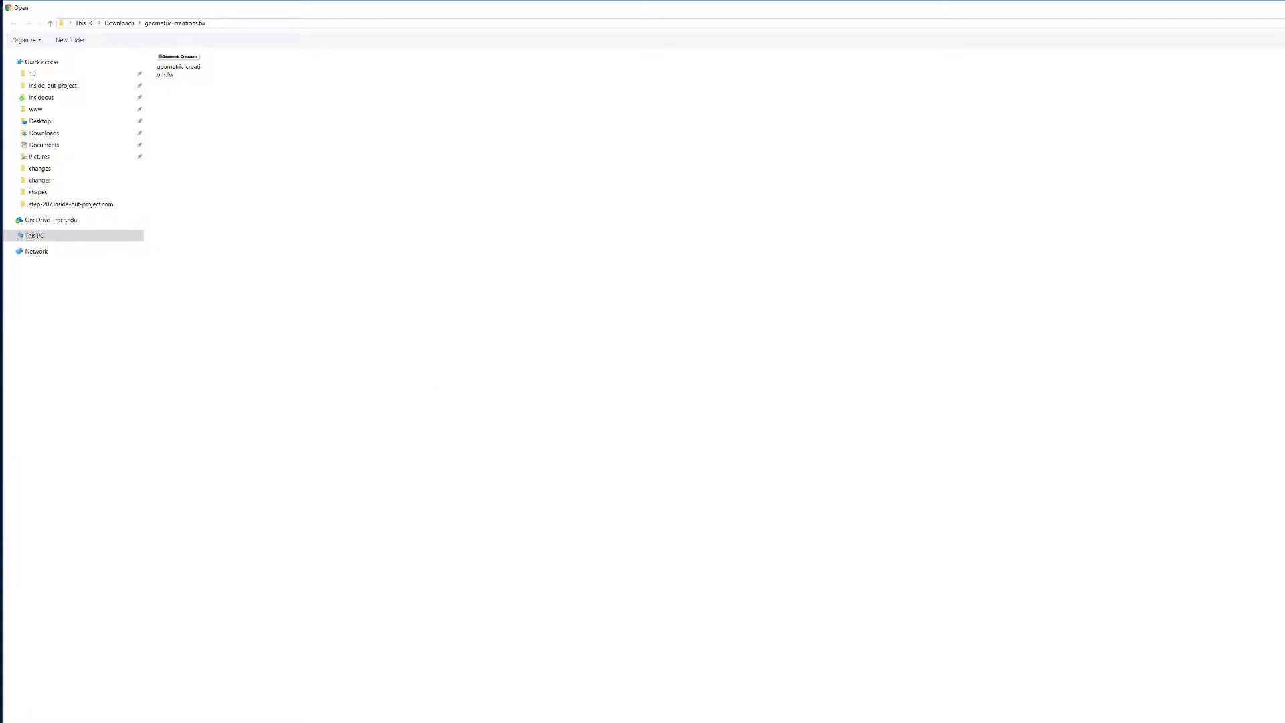
key("Escape")
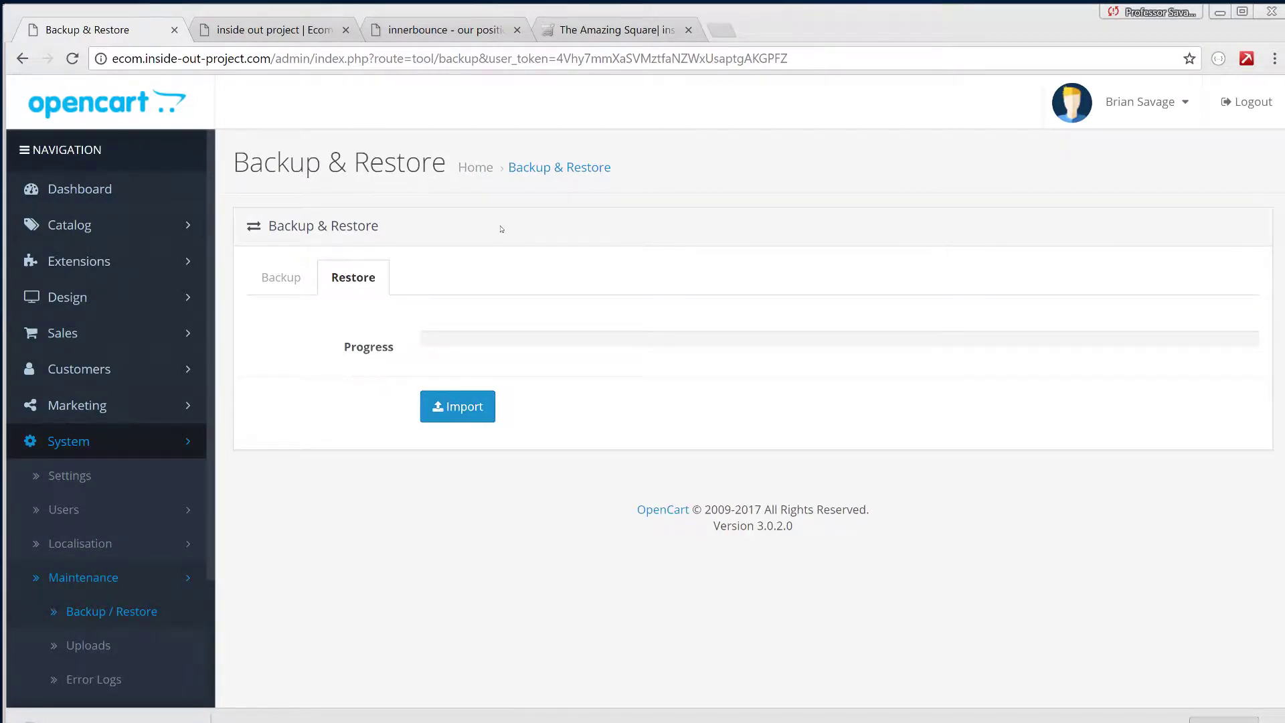
- Look through the catalog's product list in the admin for the shape products, including the second page
left_click(173, 228)
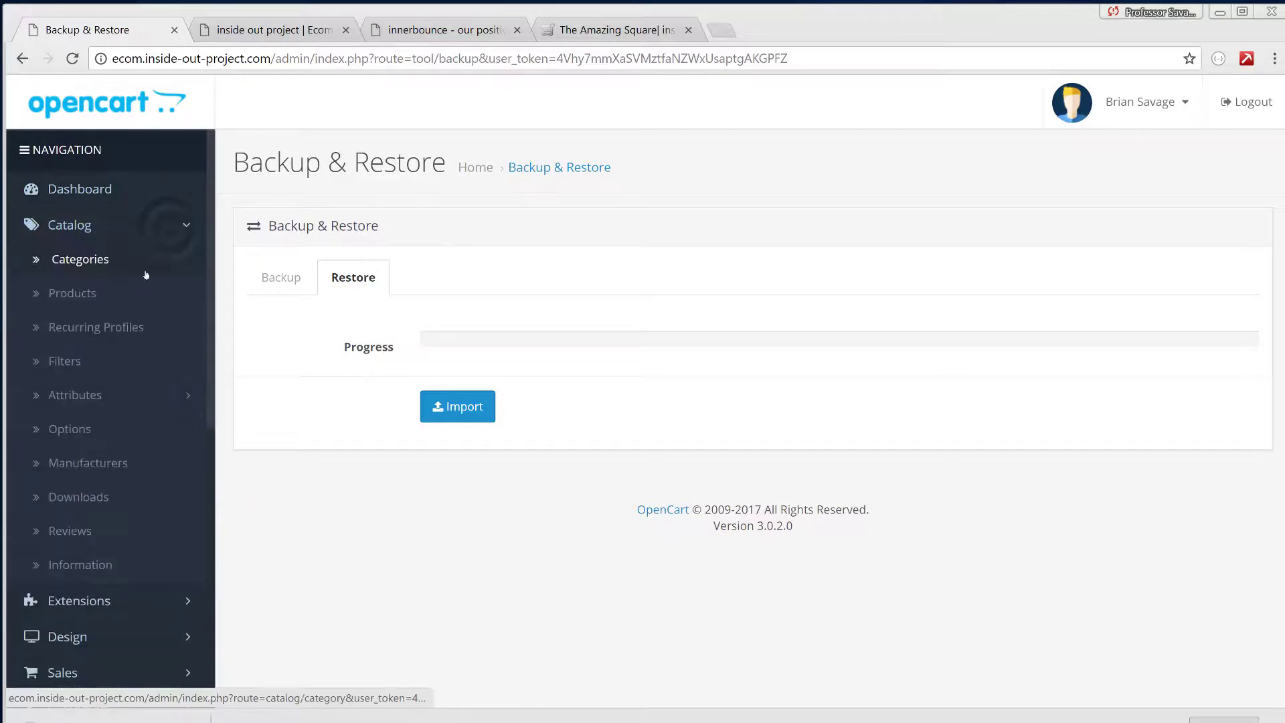
left_click(136, 291)
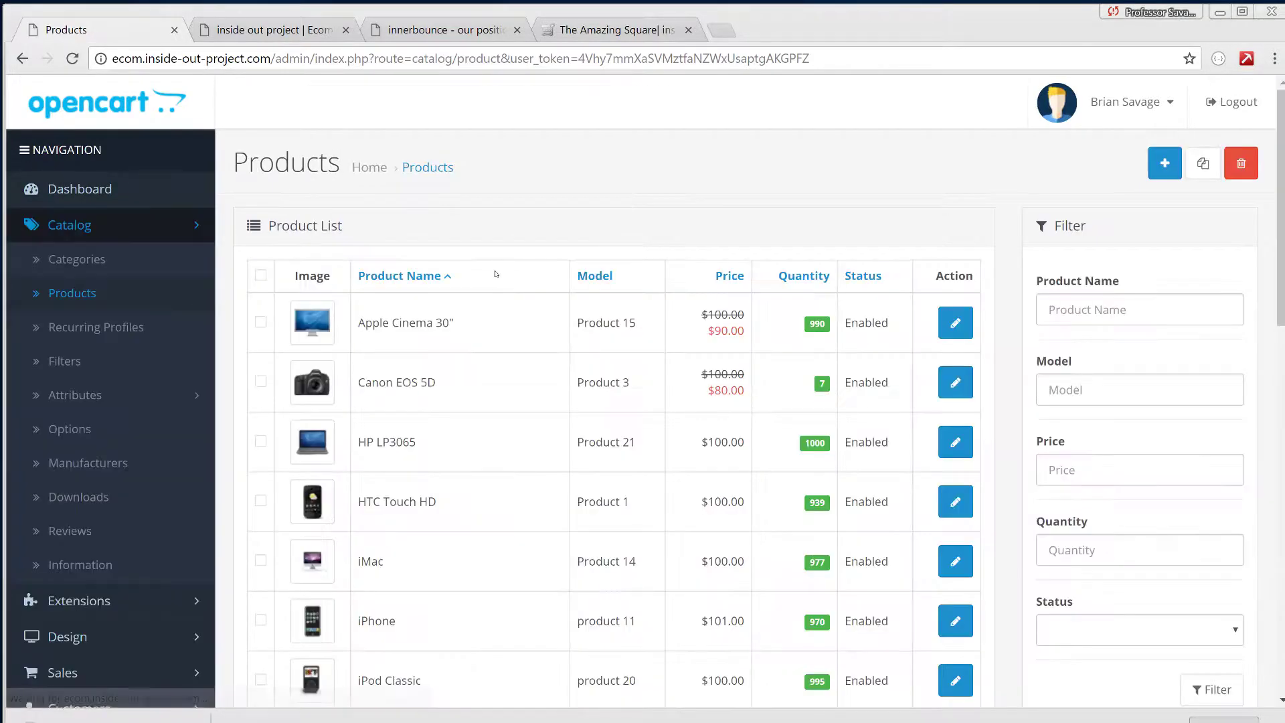
scroll(505, 261, "down", 6)
scroll(505, 262, "down", 8)
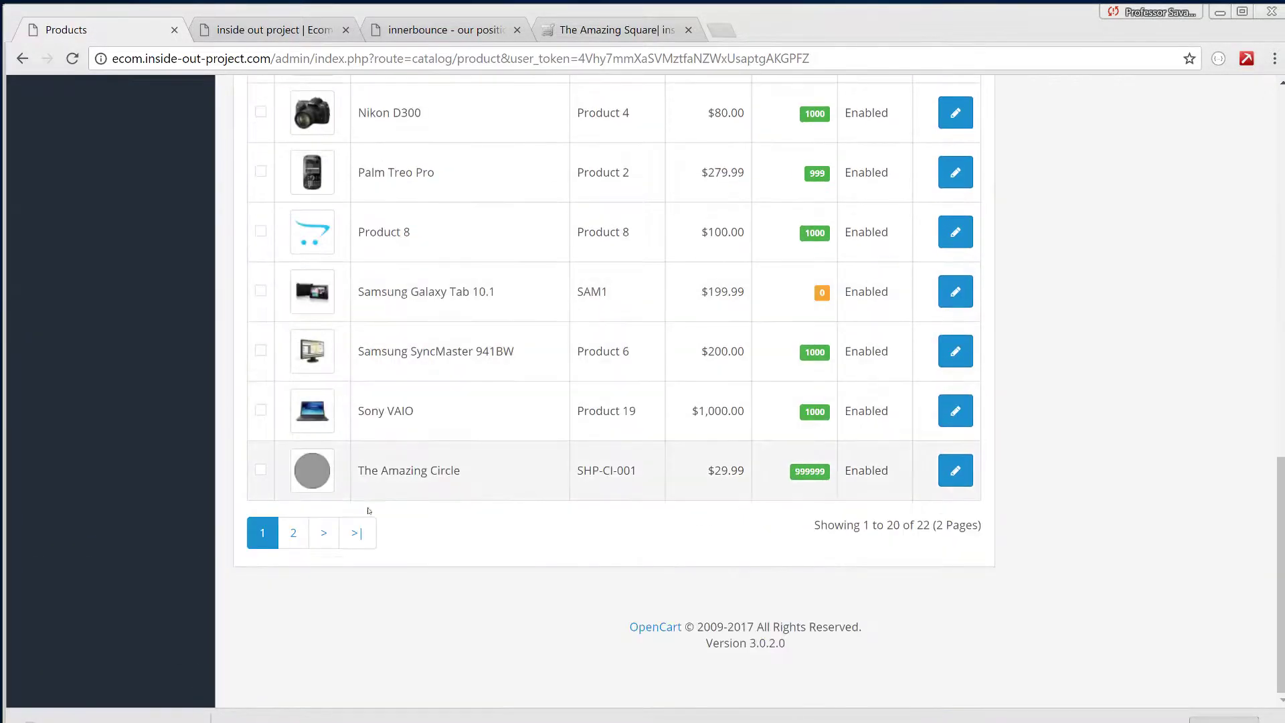
left_click(293, 534)
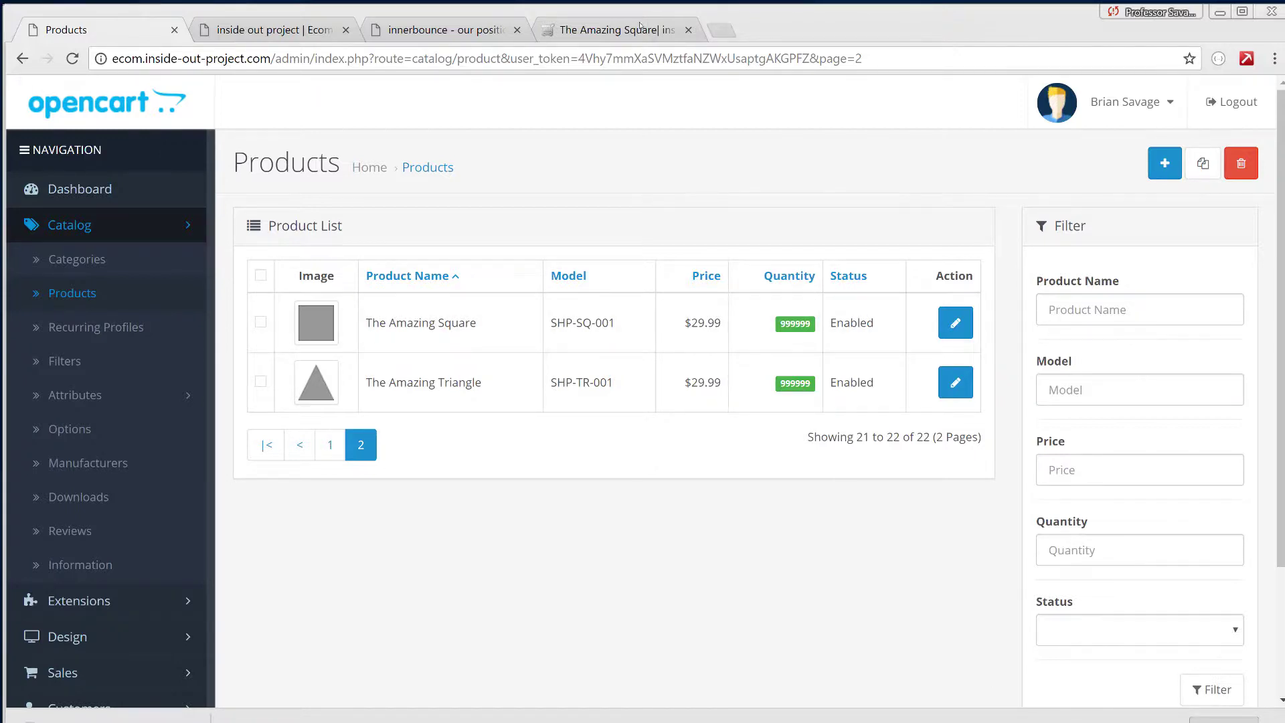
- Search the storefront for square from The Amazing Square's product page and look over the search results
left_click(640, 26)
left_click(699, 156)
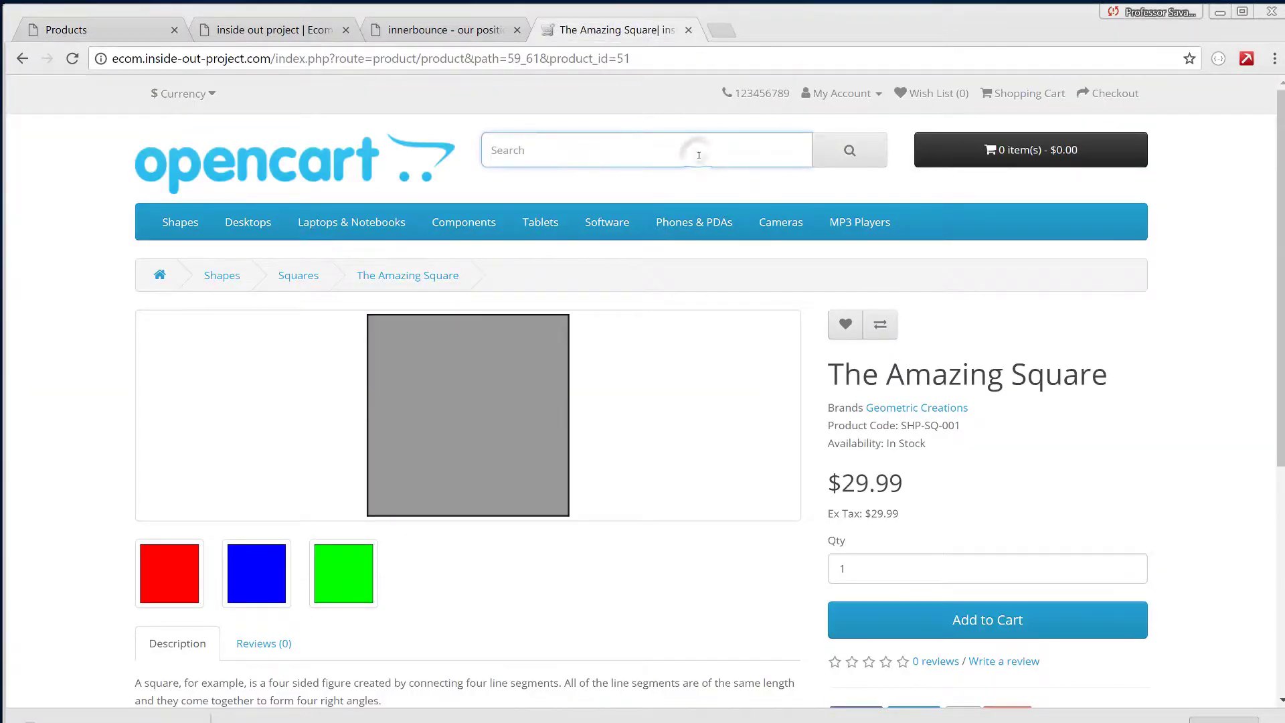
type("square")
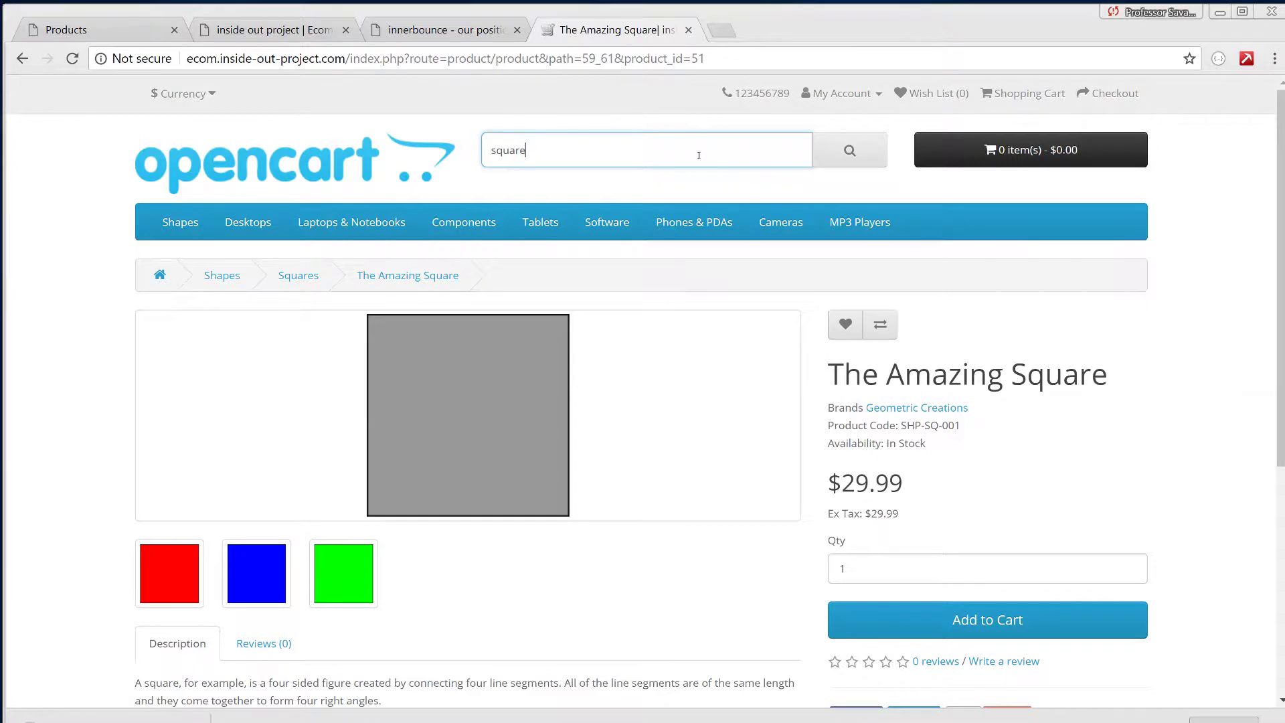
key("Return")
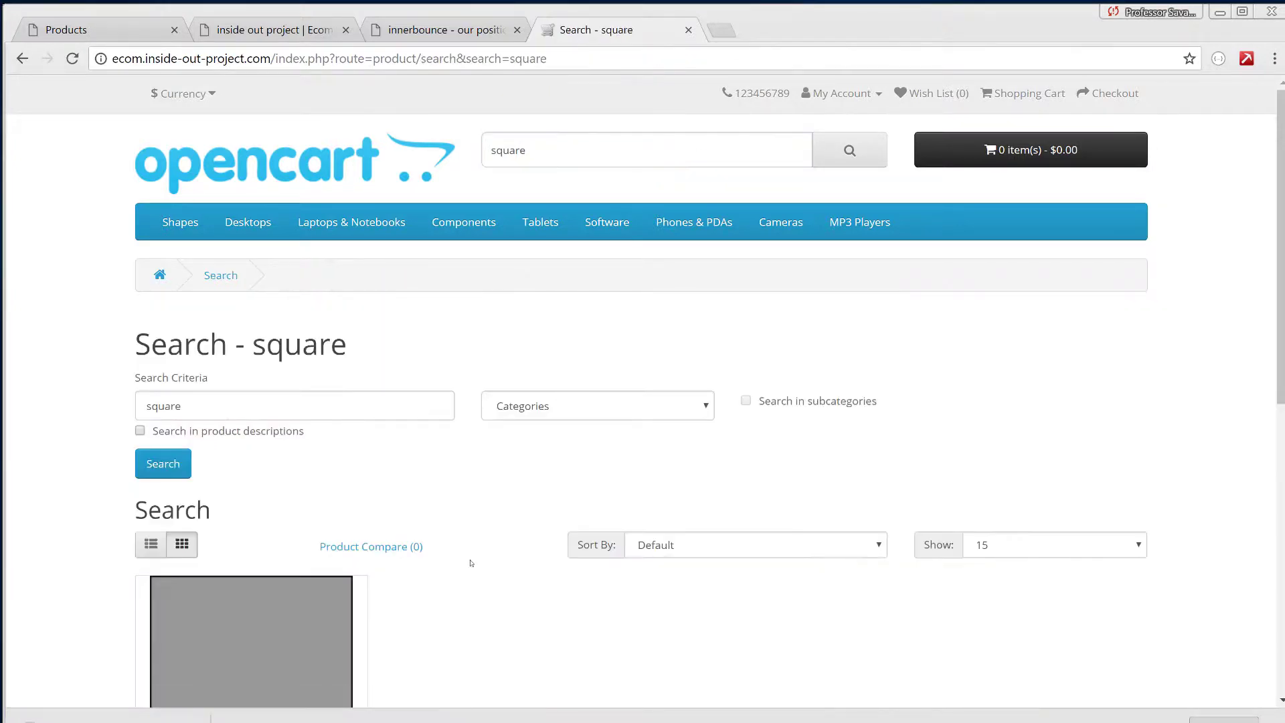
scroll(471, 563, "down", 2)
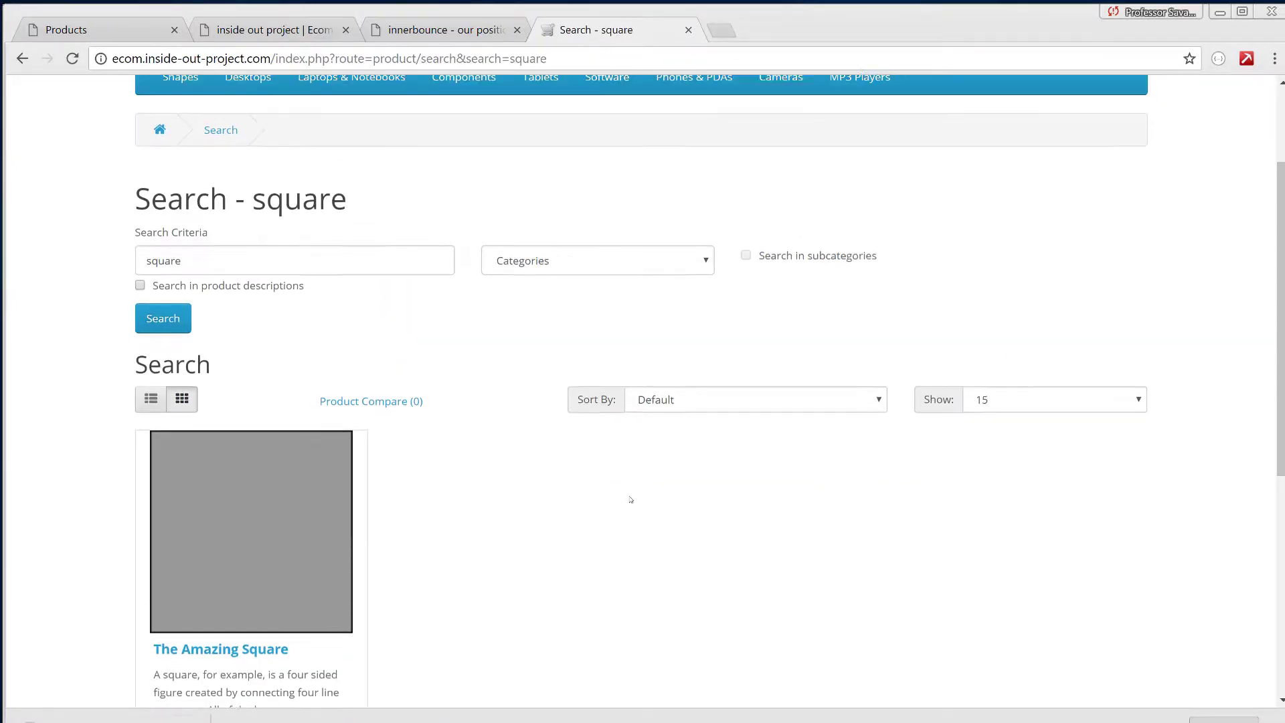
scroll(512, 462, "up", 2)
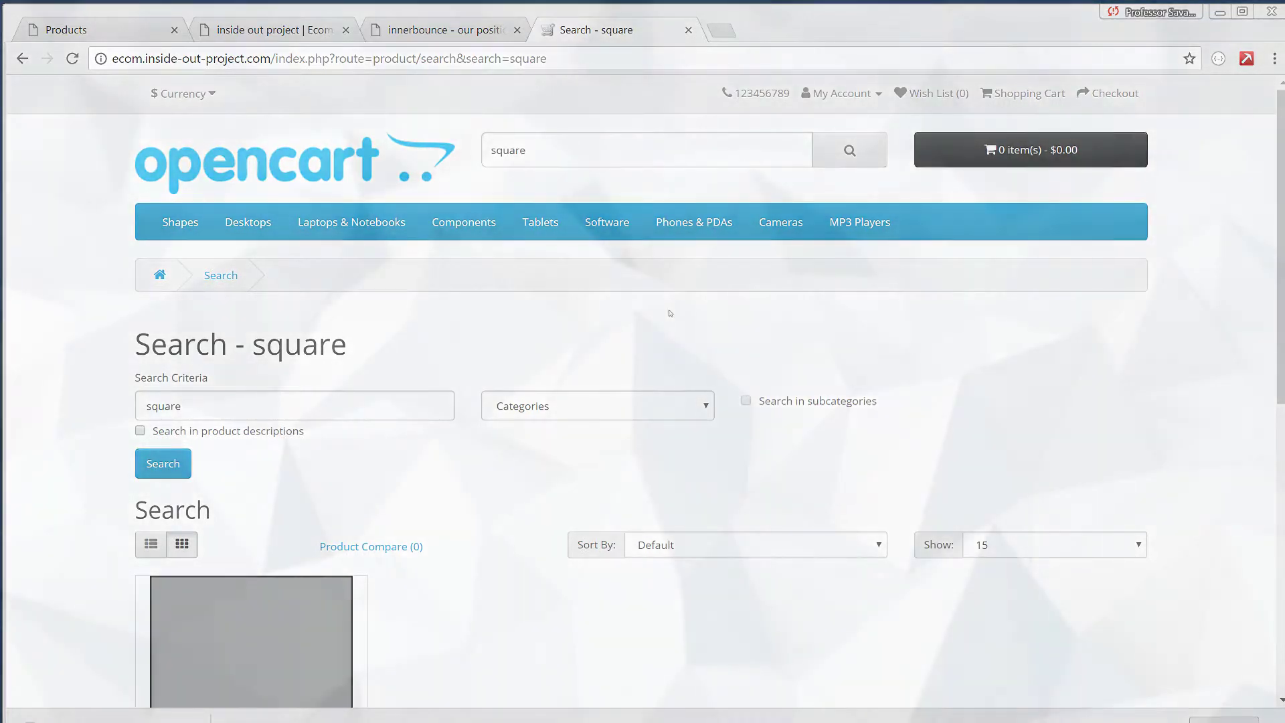